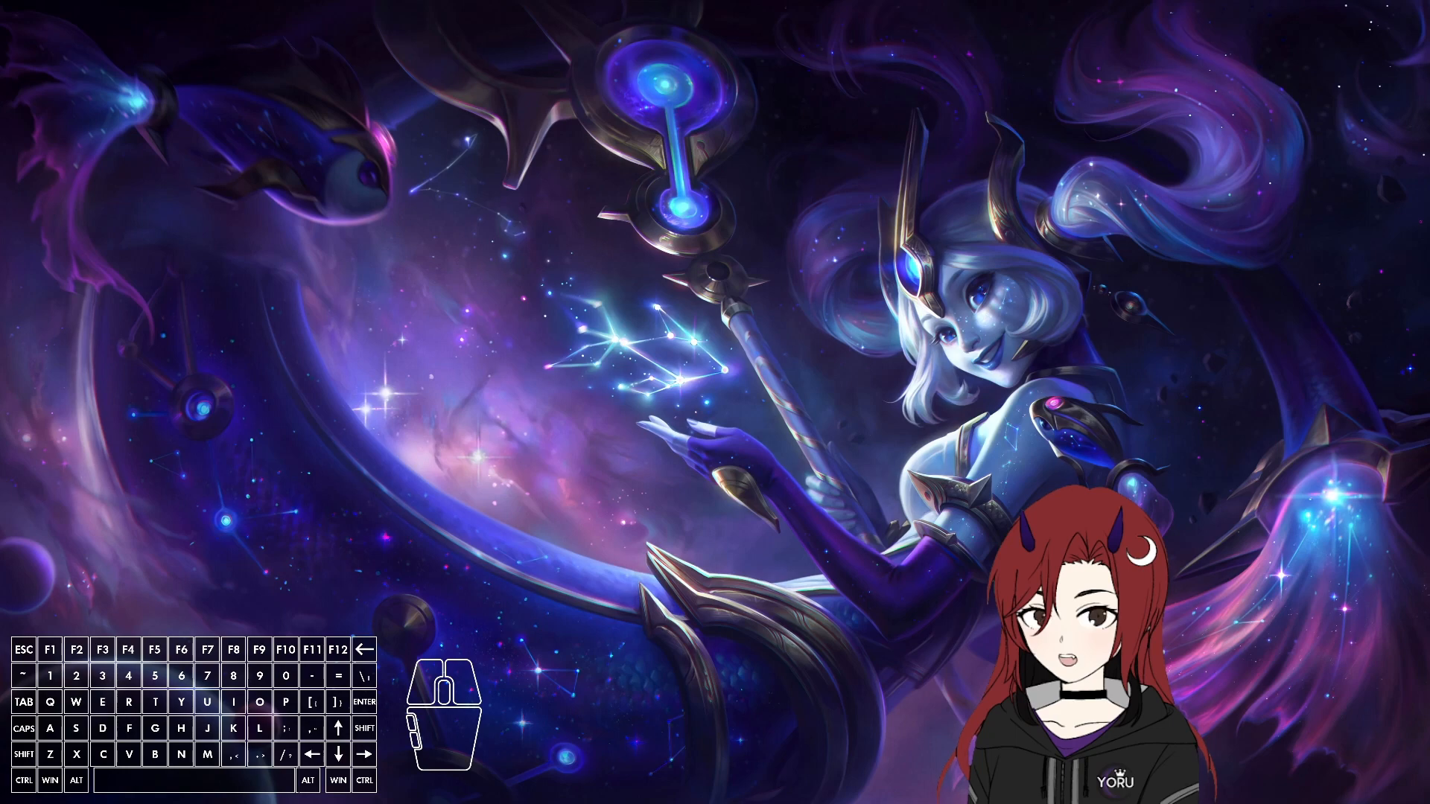
Step: Switch to Maya, select the body mesh and open it in a widened UV Editor window
key("alt+Tab")
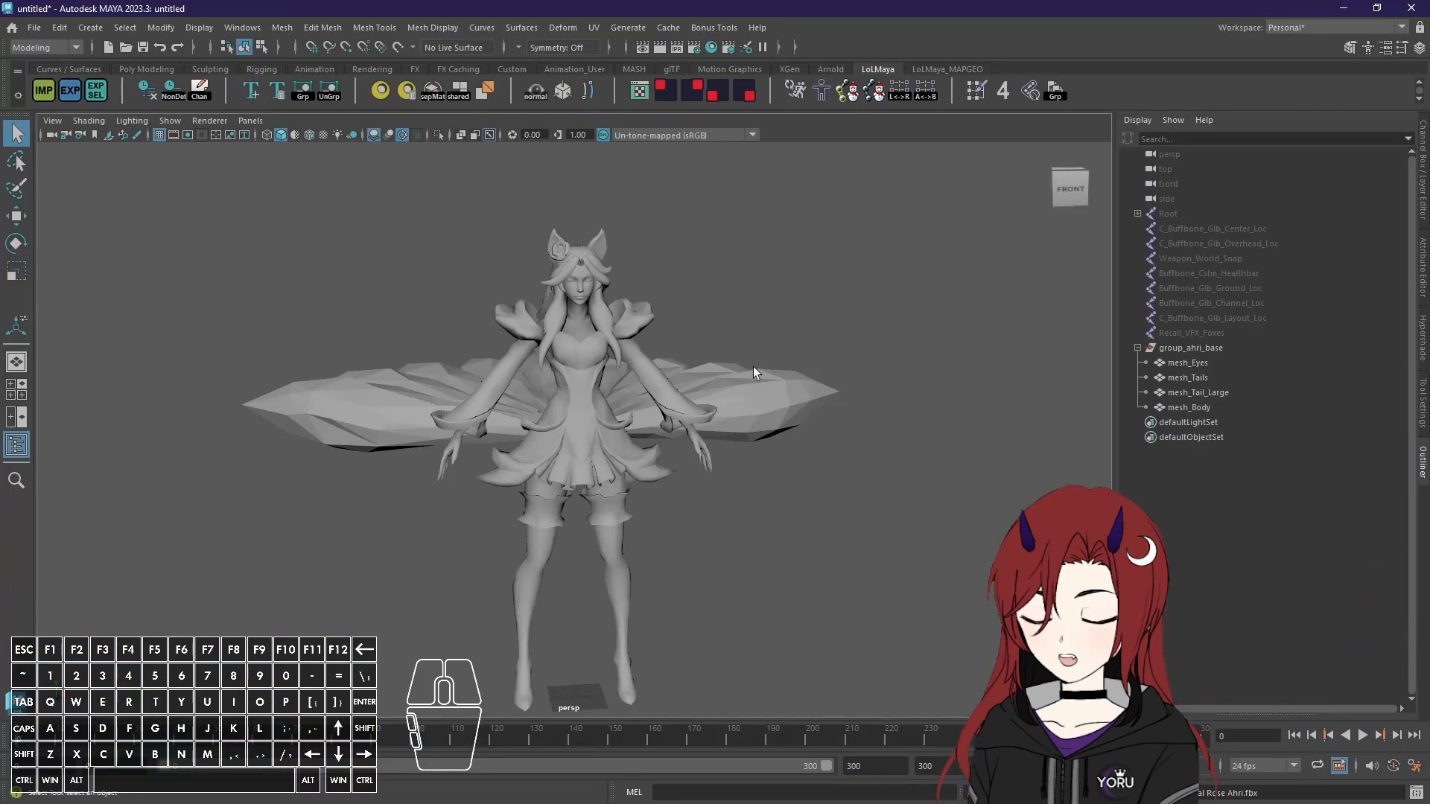
left_click(634, 323)
left_click(639, 91)
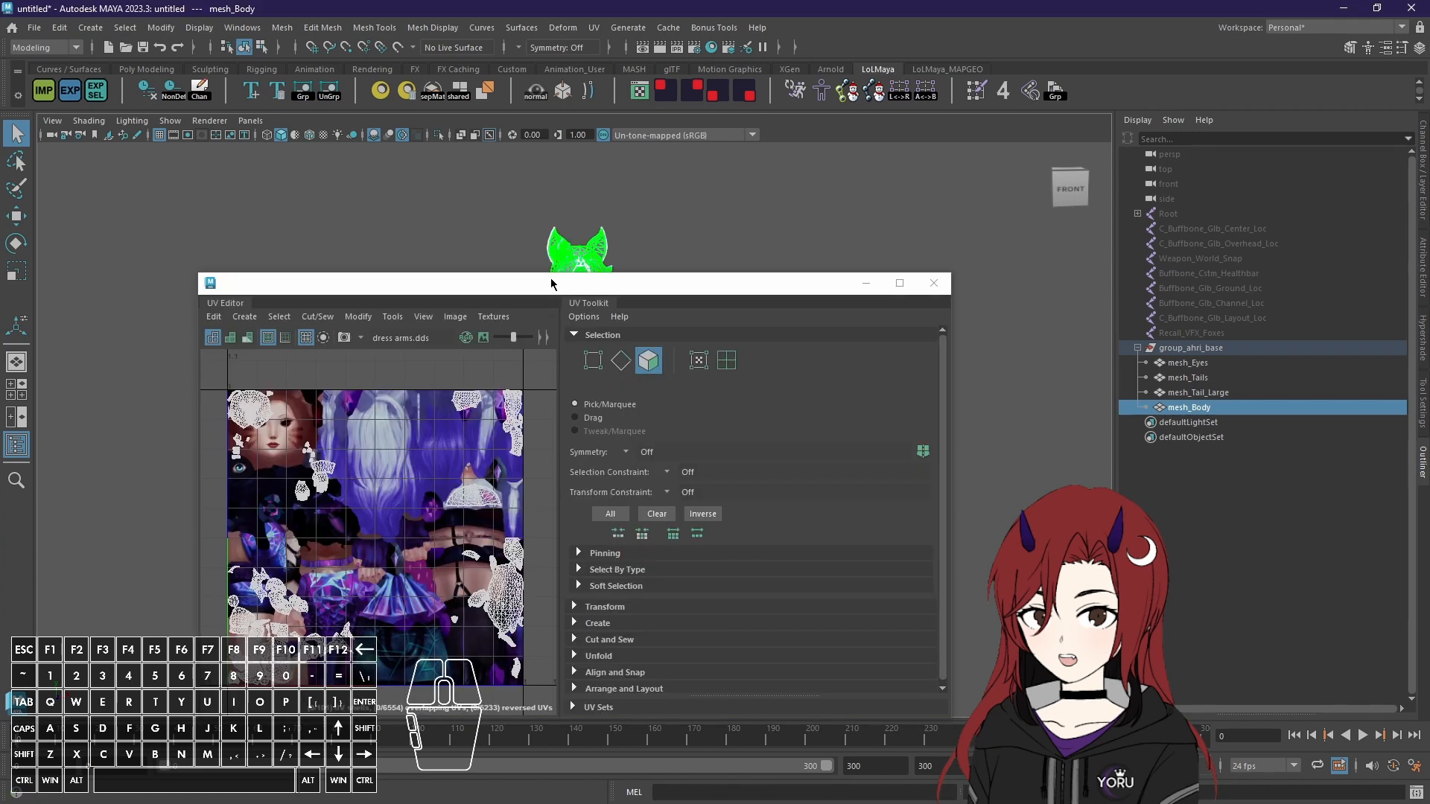
left_click_drag(499, 244, 522, 202)
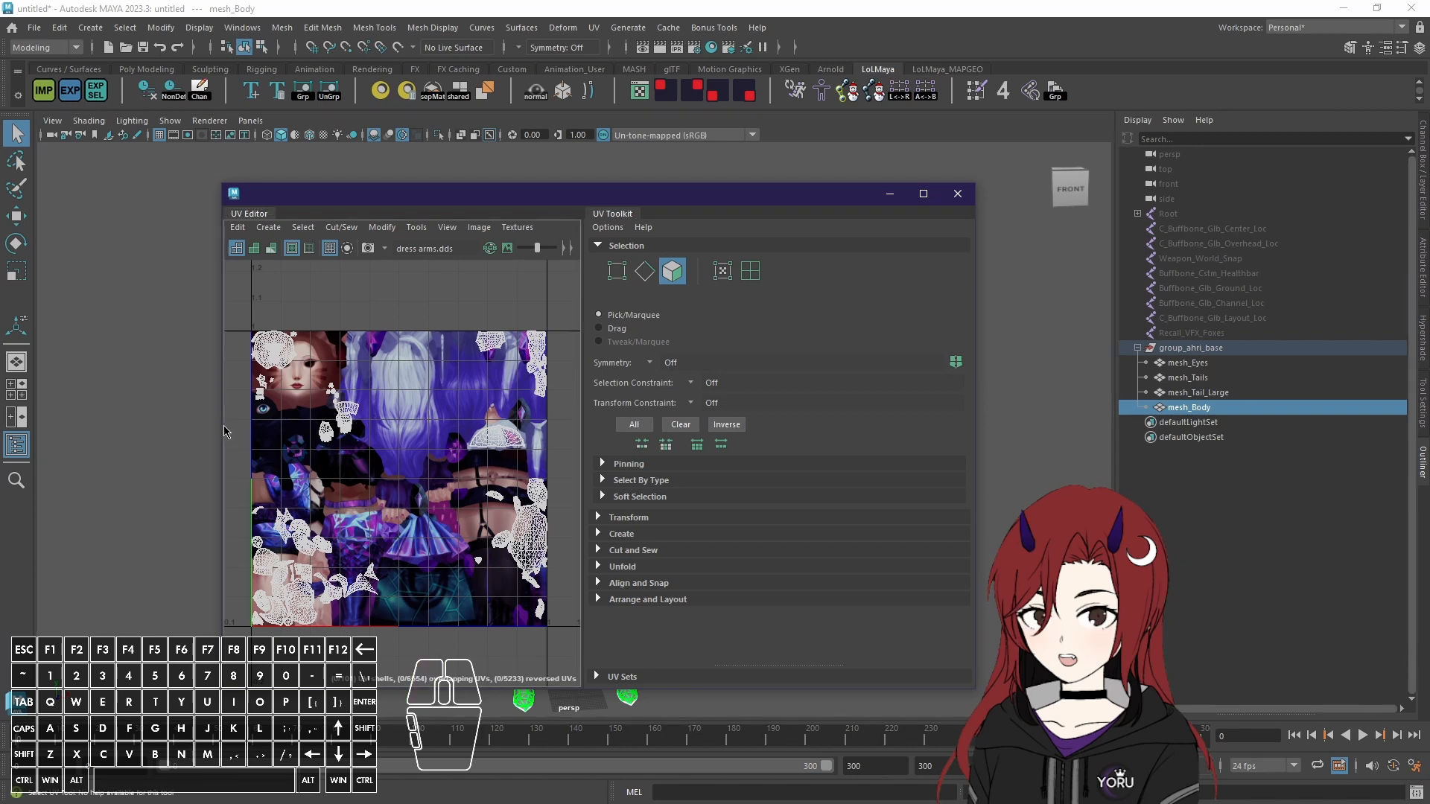
left_click_drag(224, 426, 129, 426)
left_click_drag(458, 204, 481, 183)
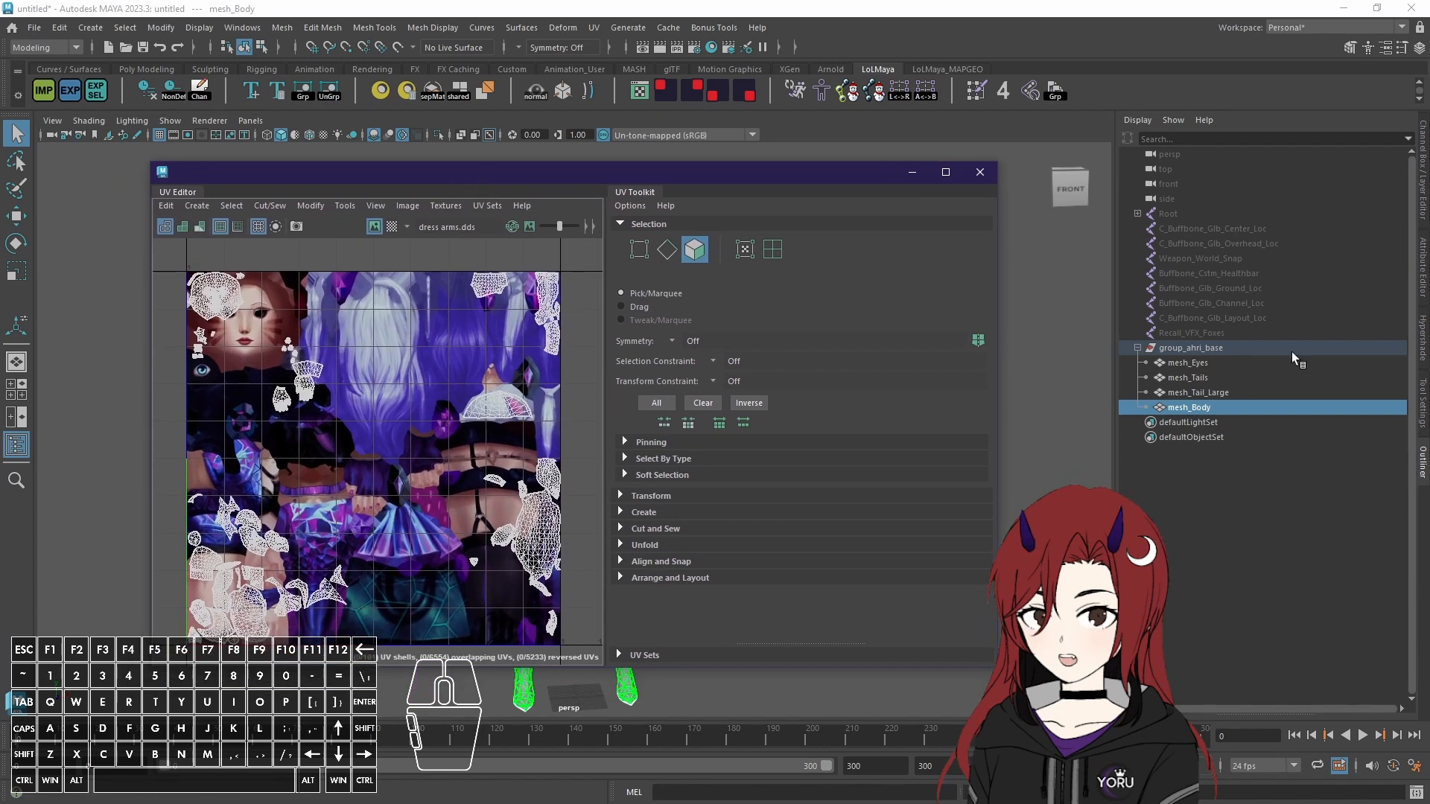
Step: Look through the UV layouts of mesh_Tails, mesh_Eyes and mesh_Body
left_click(1201, 378)
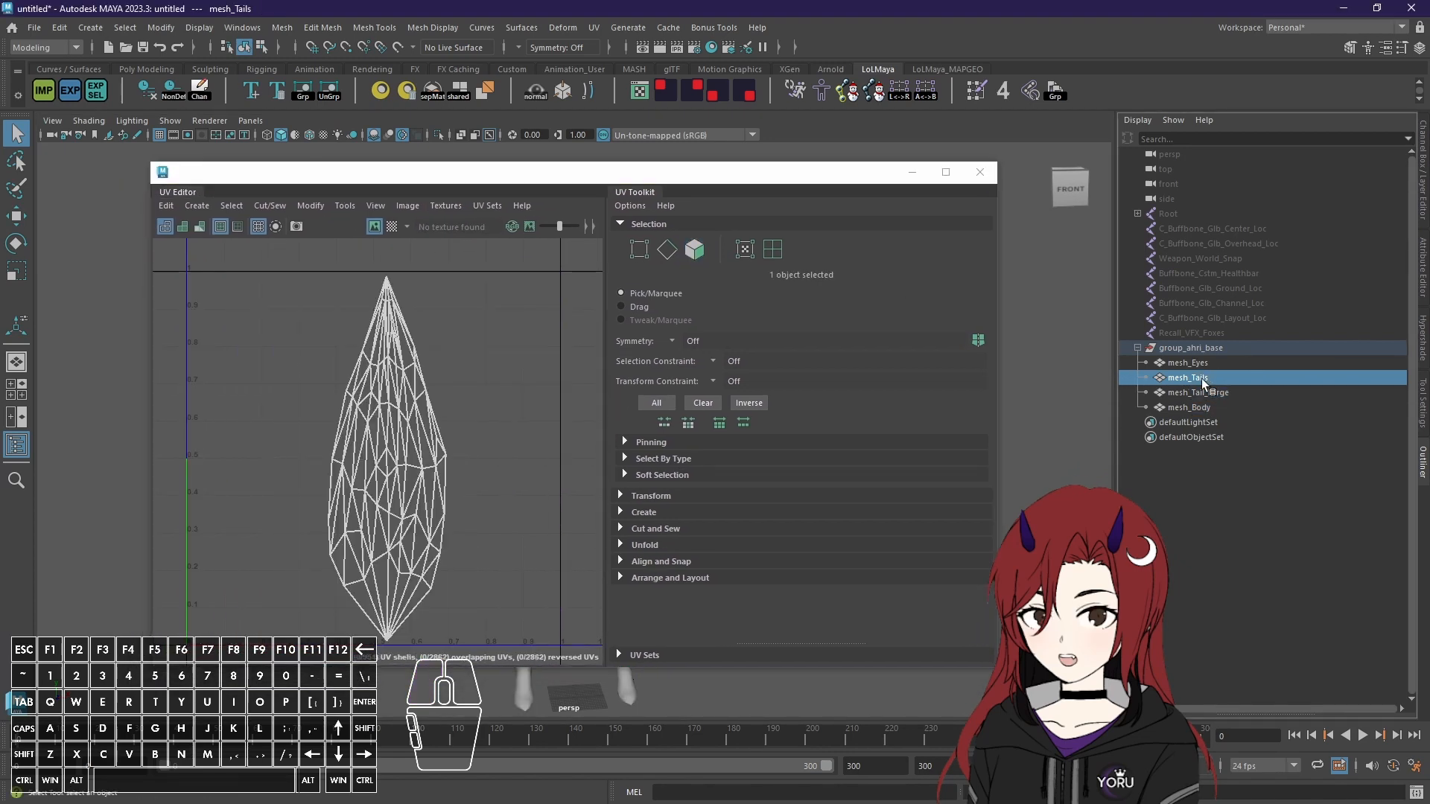
left_click(1194, 364)
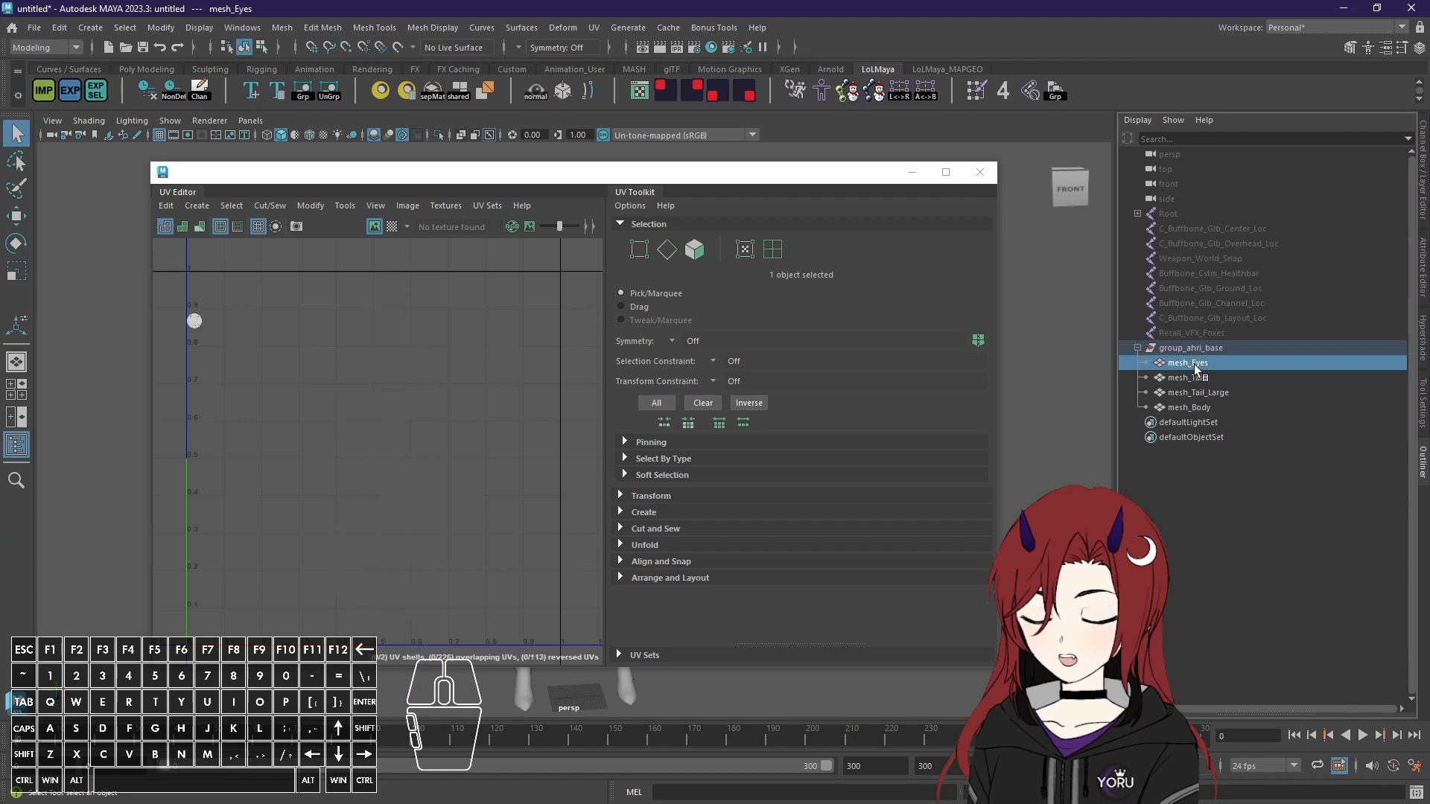
left_click(1194, 402)
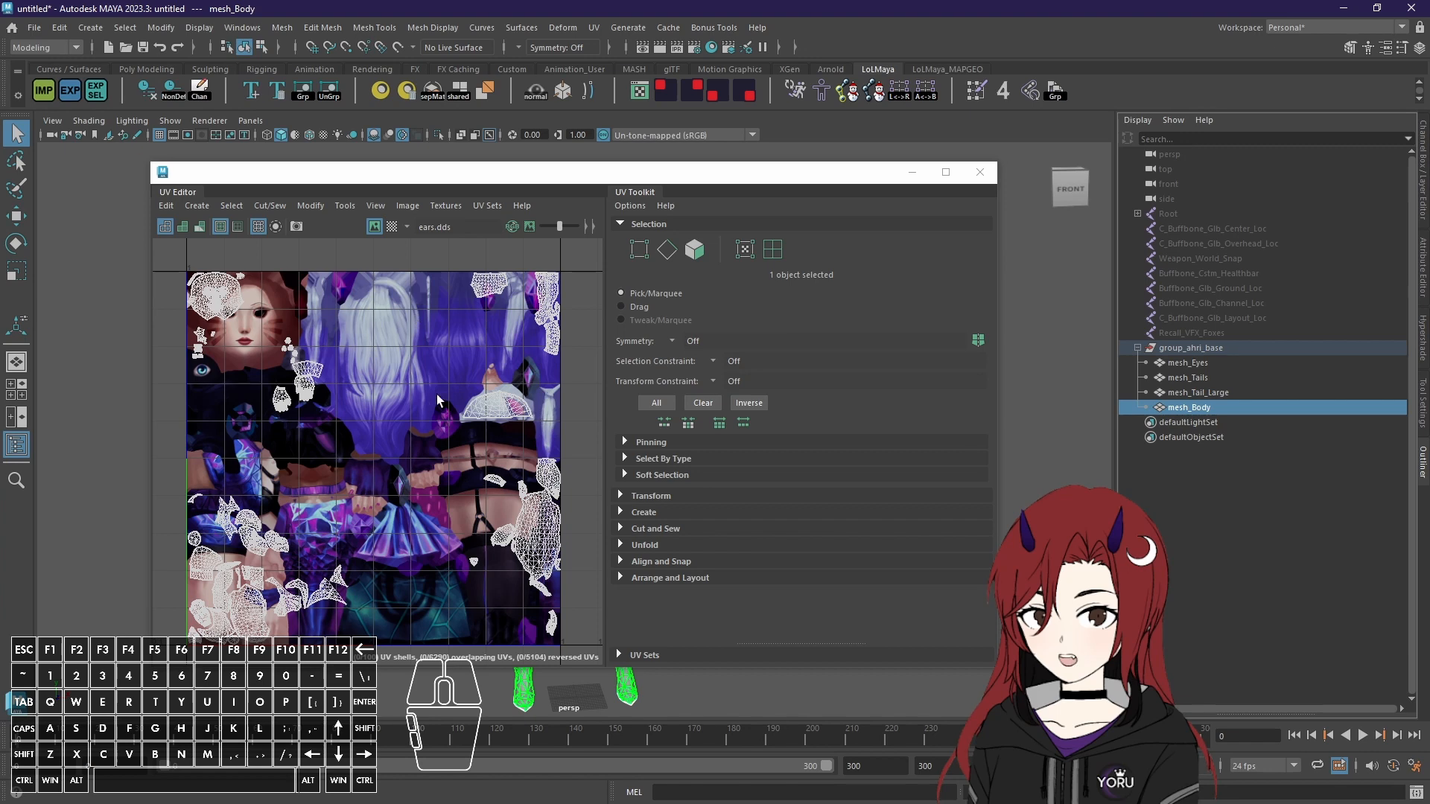
Step: Select all faces of mesh_Body in the UV Editor and open the UV Snapshot options
key("F11")
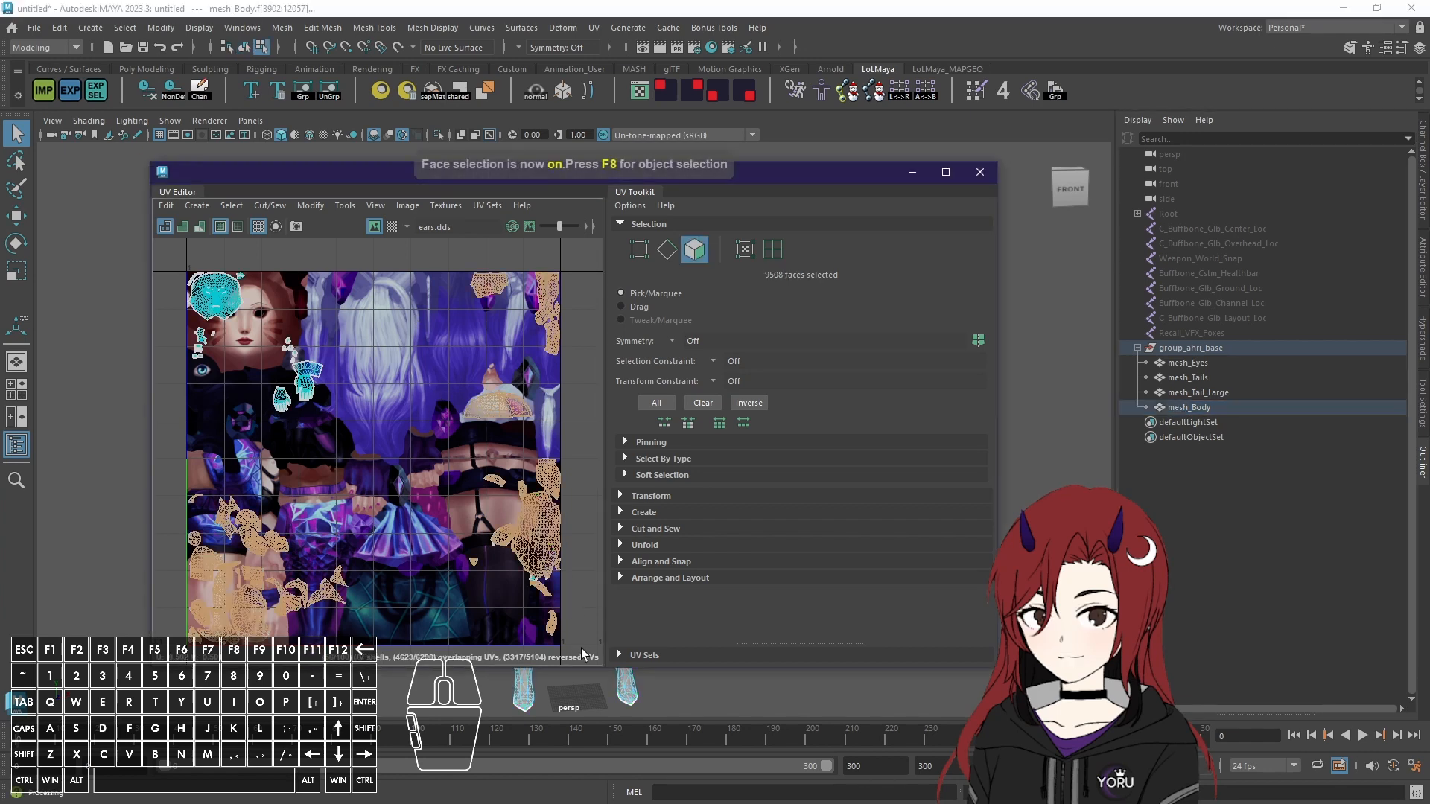
left_click_drag(578, 638, 174, 259)
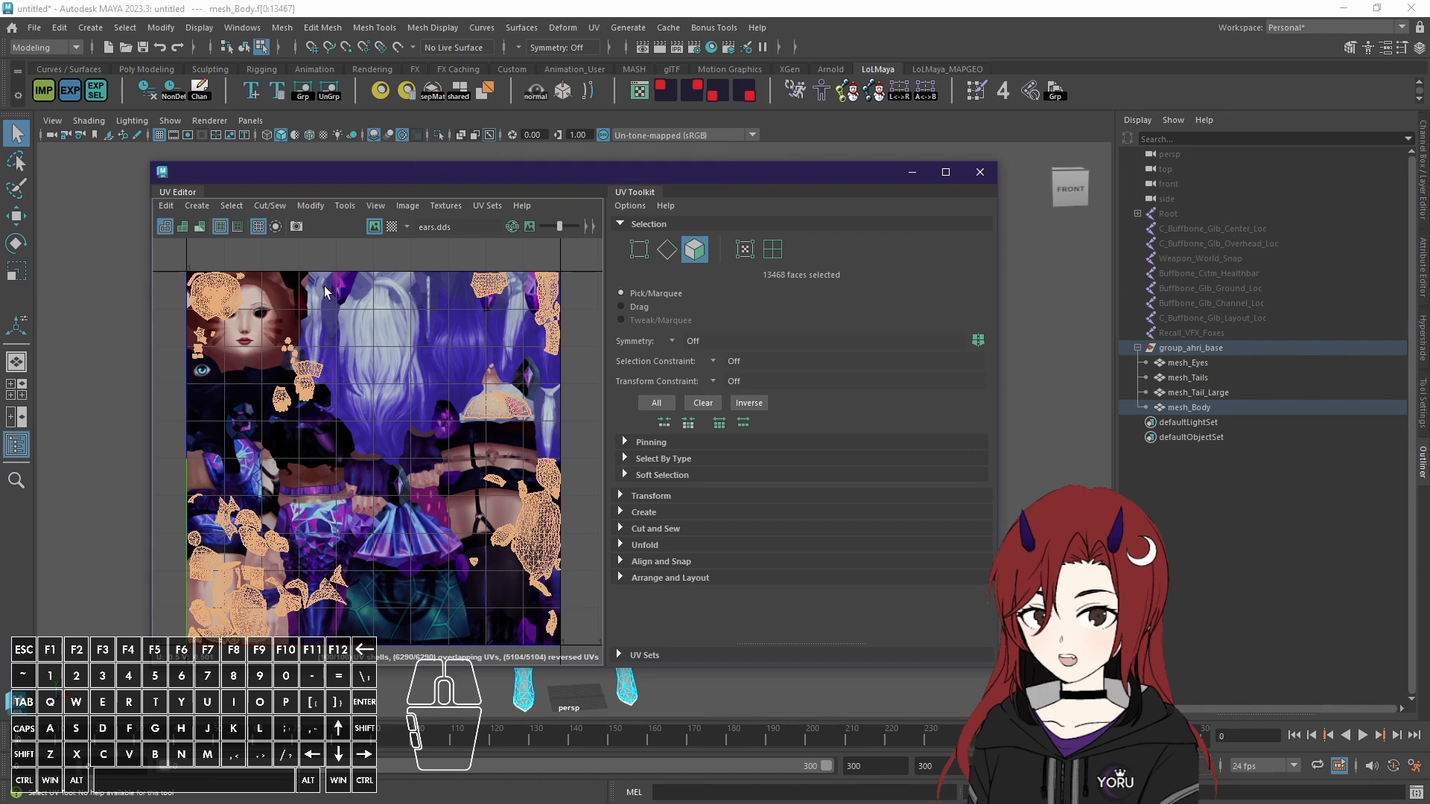
left_click(408, 207)
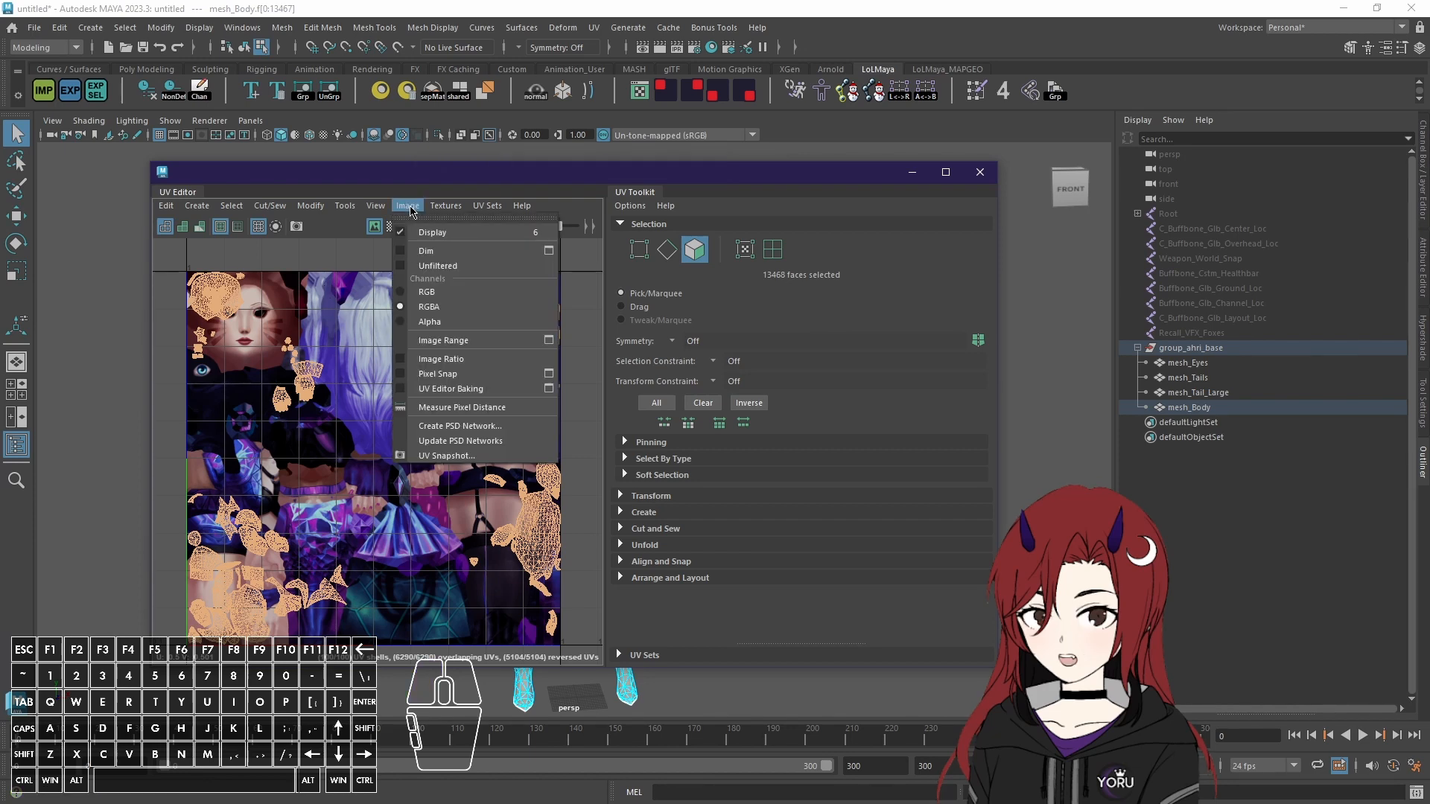
left_click(451, 455)
left_click_drag(890, 182, 736, 199)
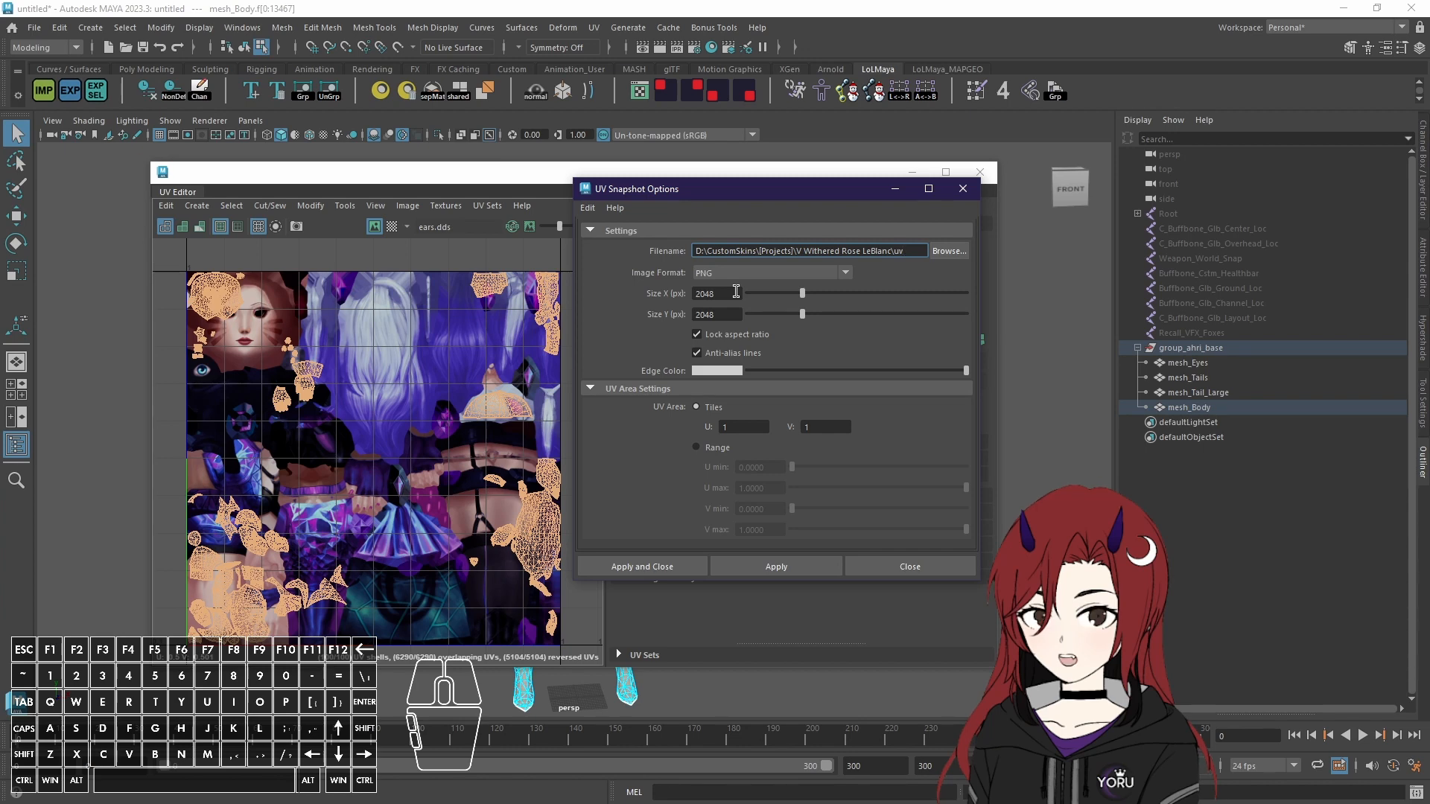
Step: Export the UV snapshot as a 2048 px PNG named UV into the V Crystal Rose Ahri project folder
left_click(948, 251)
left_click(226, 279)
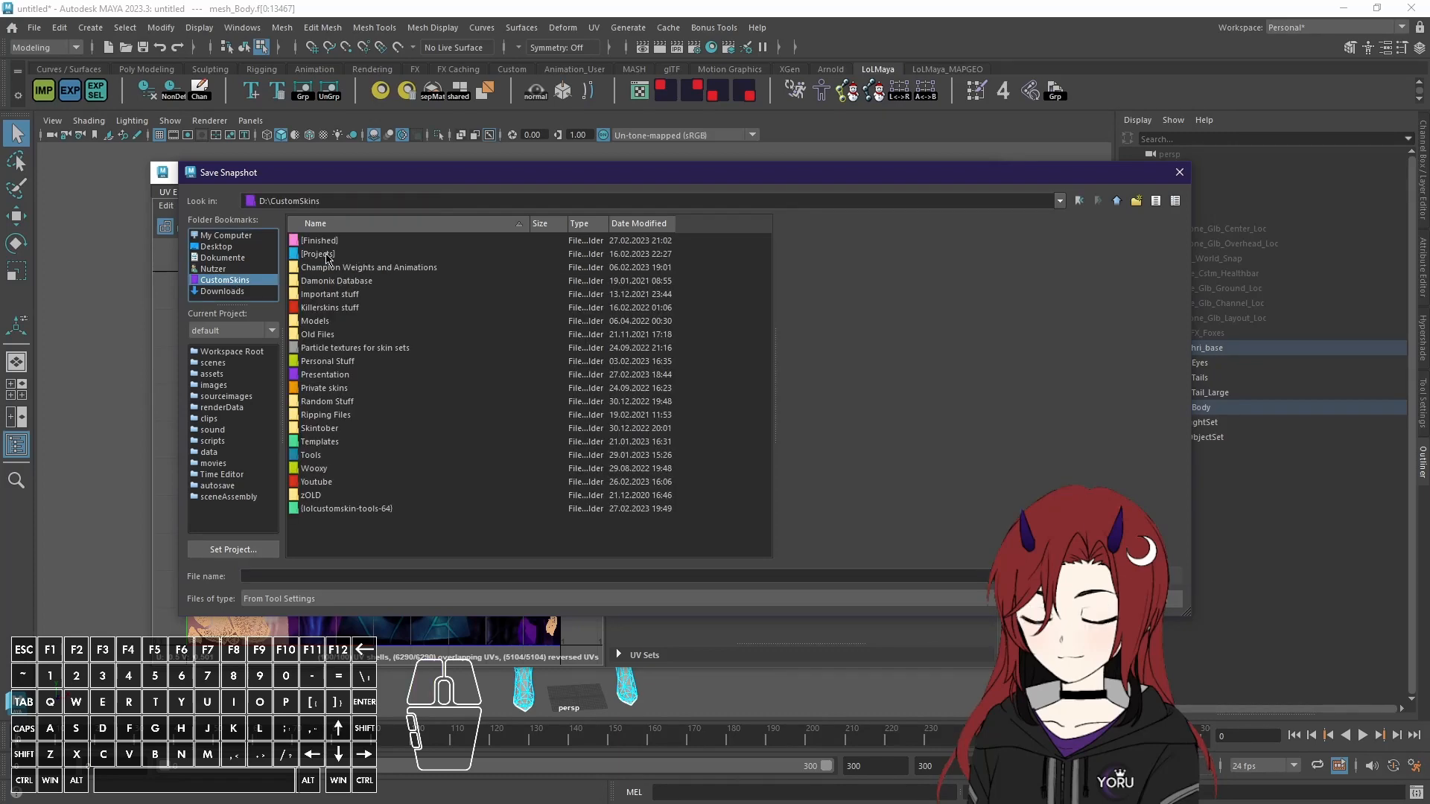
scroll(480, 365, "down", 8)
double_click(356, 416)
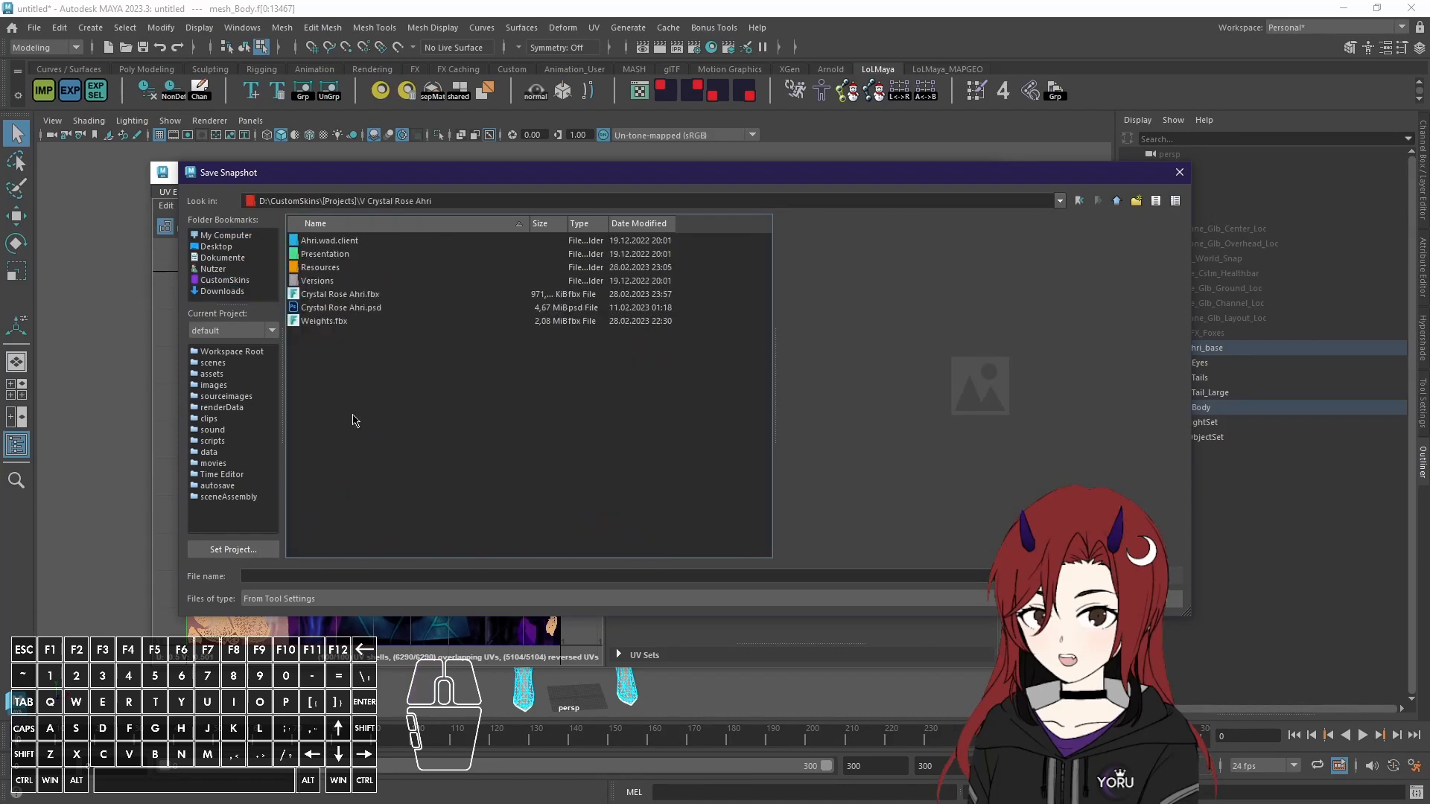
left_click(596, 574)
type("UV")
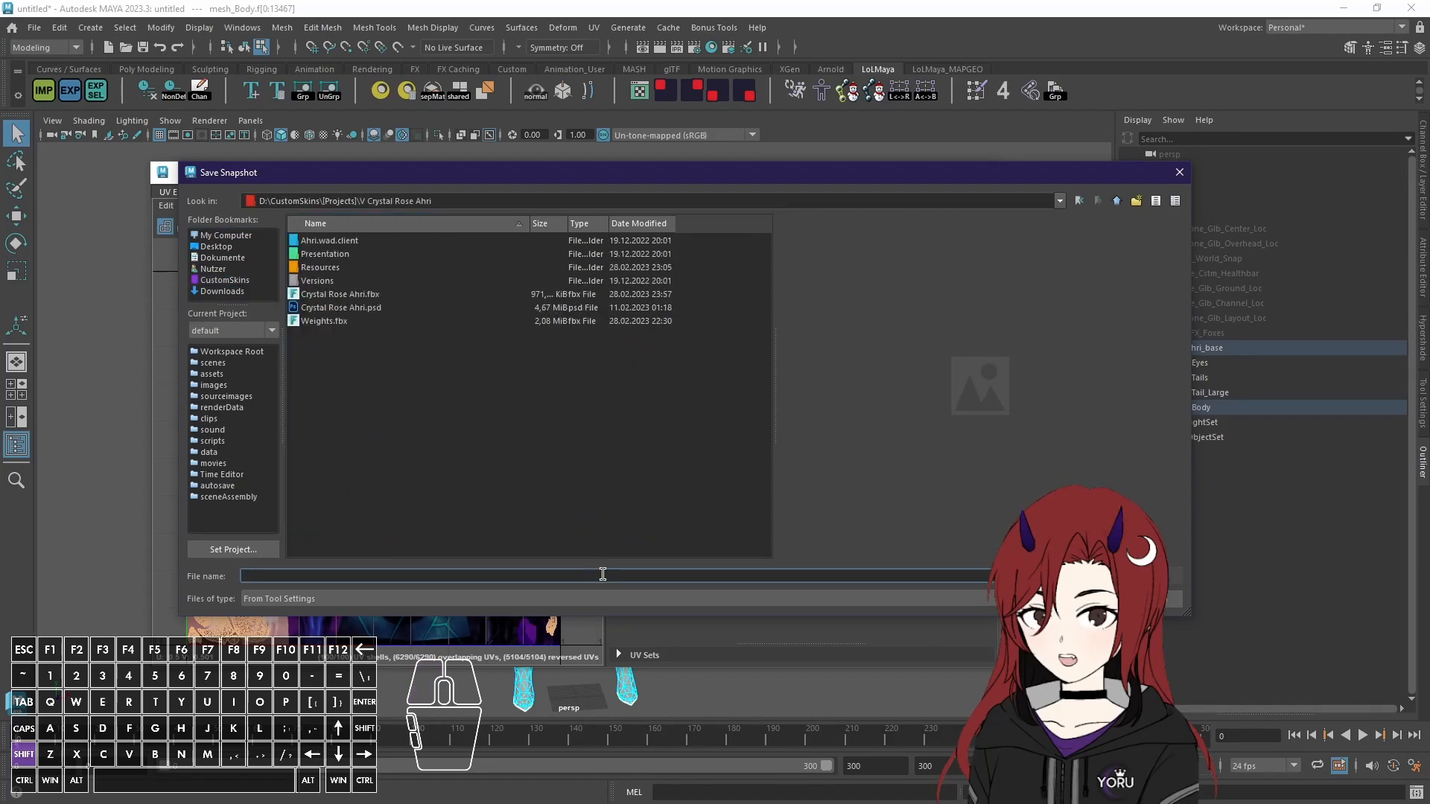
key("Return")
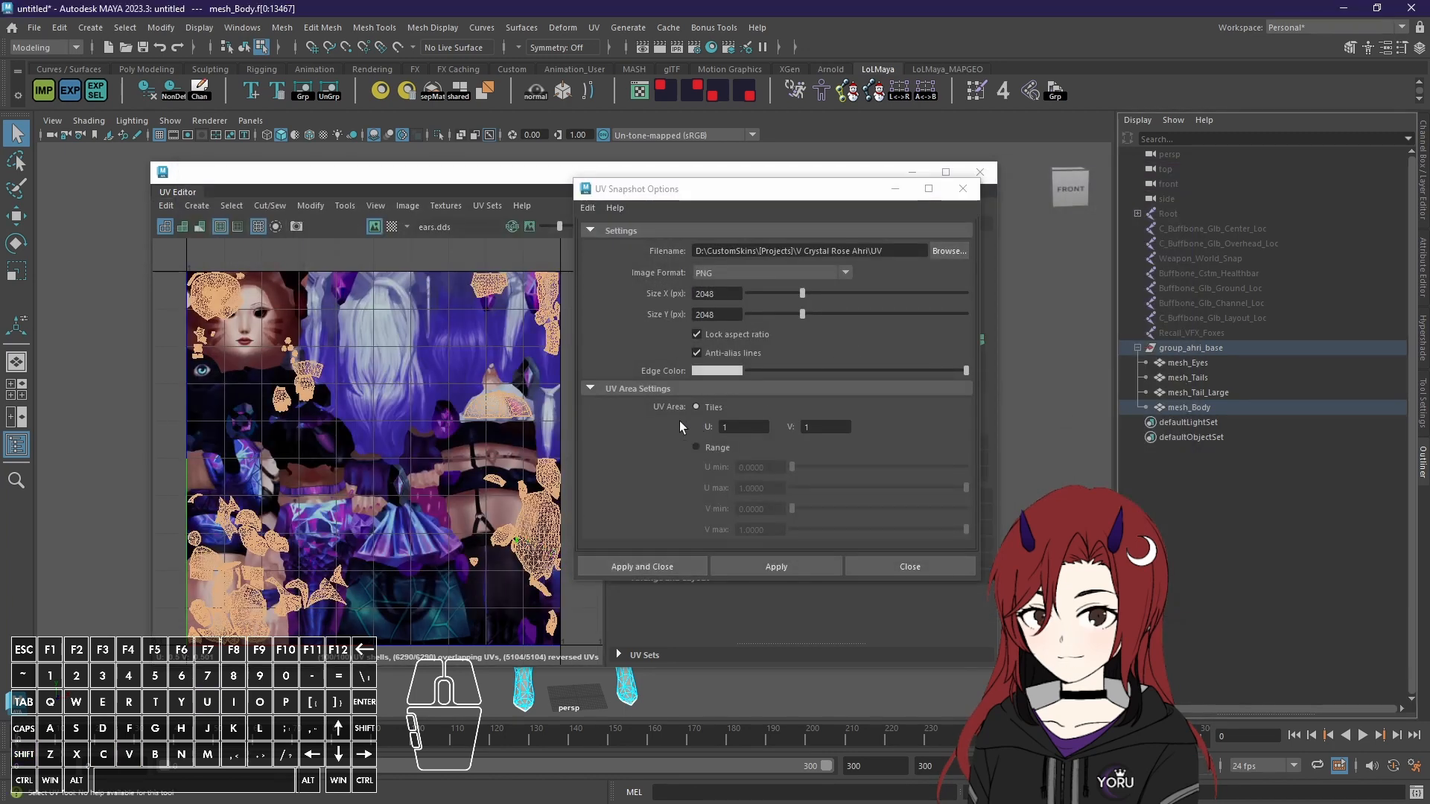
left_click(655, 567)
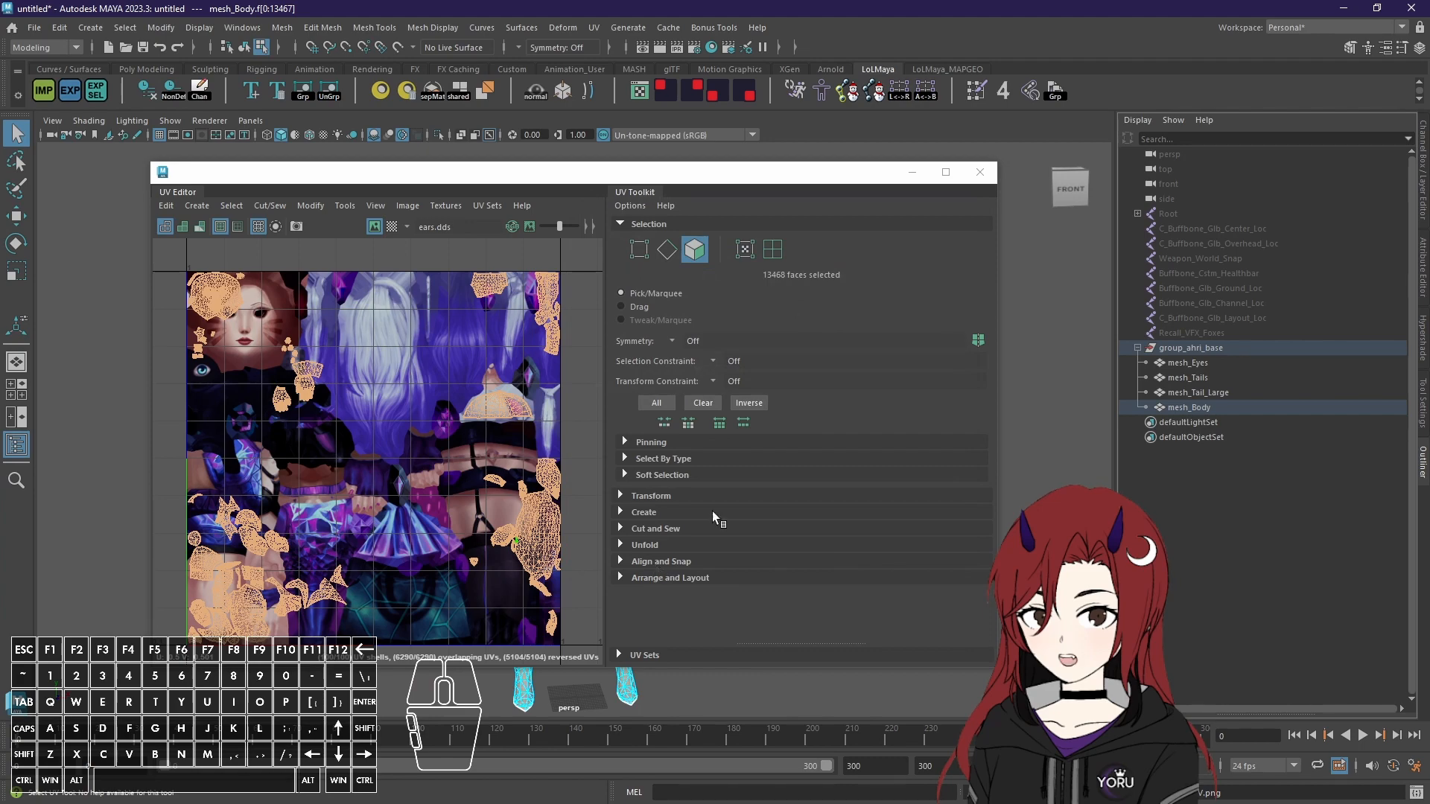
Step: Close the UV Editor, switch to Photoshop and open ahri_base_tx_cm.skins_ahri_asu_prepro.dds from the skin's Base folder as a separate document
left_click(980, 172)
left_click(1343, 7)
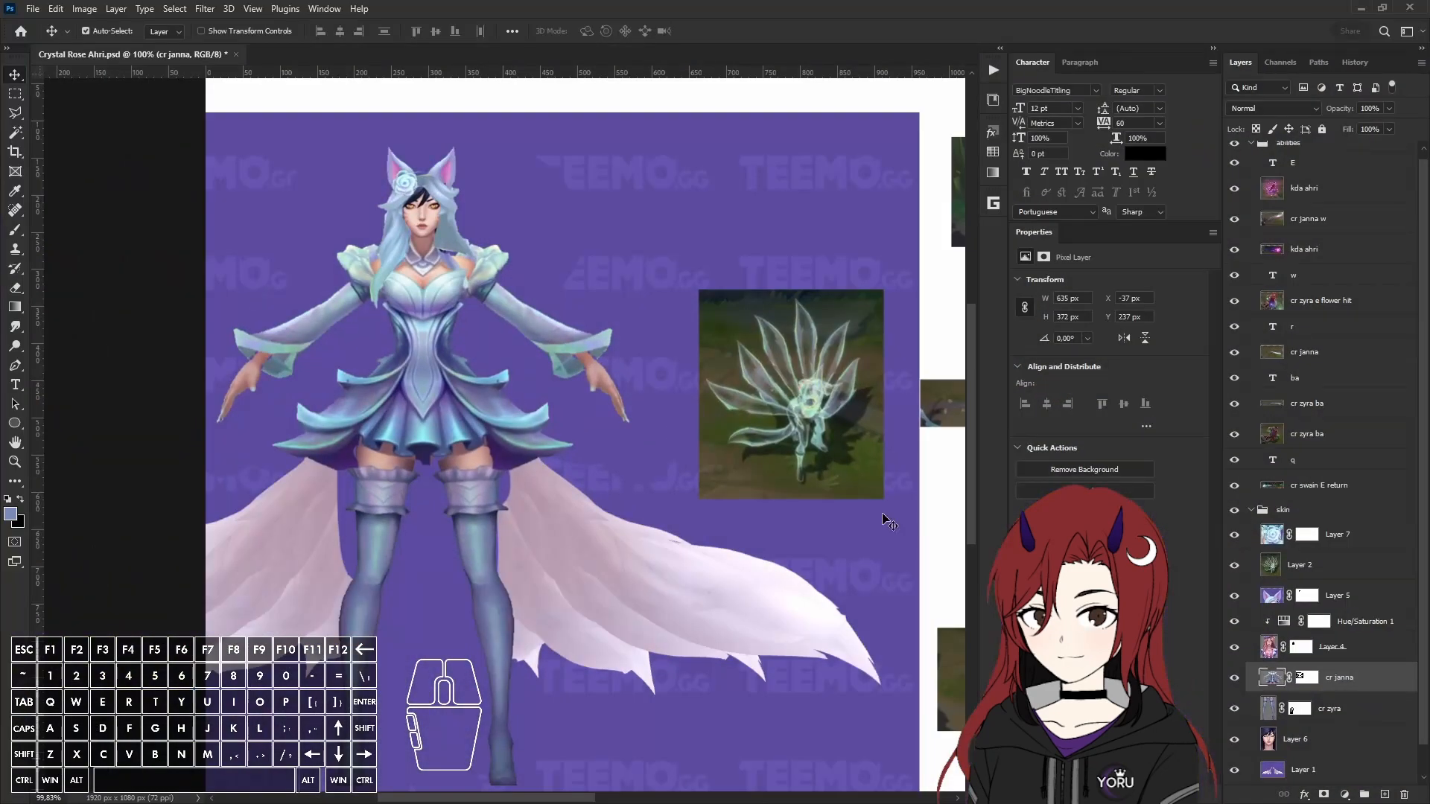
key("alt+Tab")
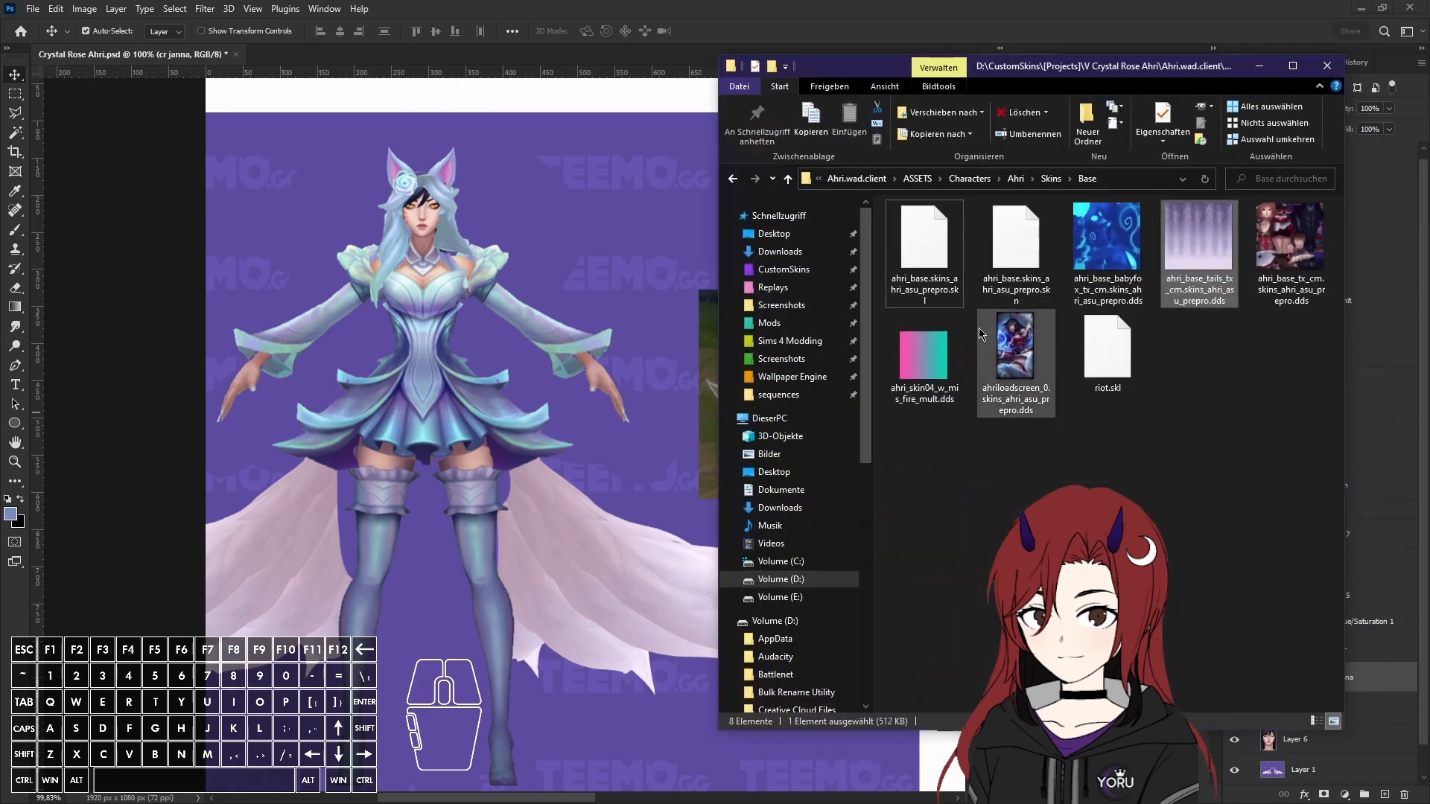
left_click(1291, 264)
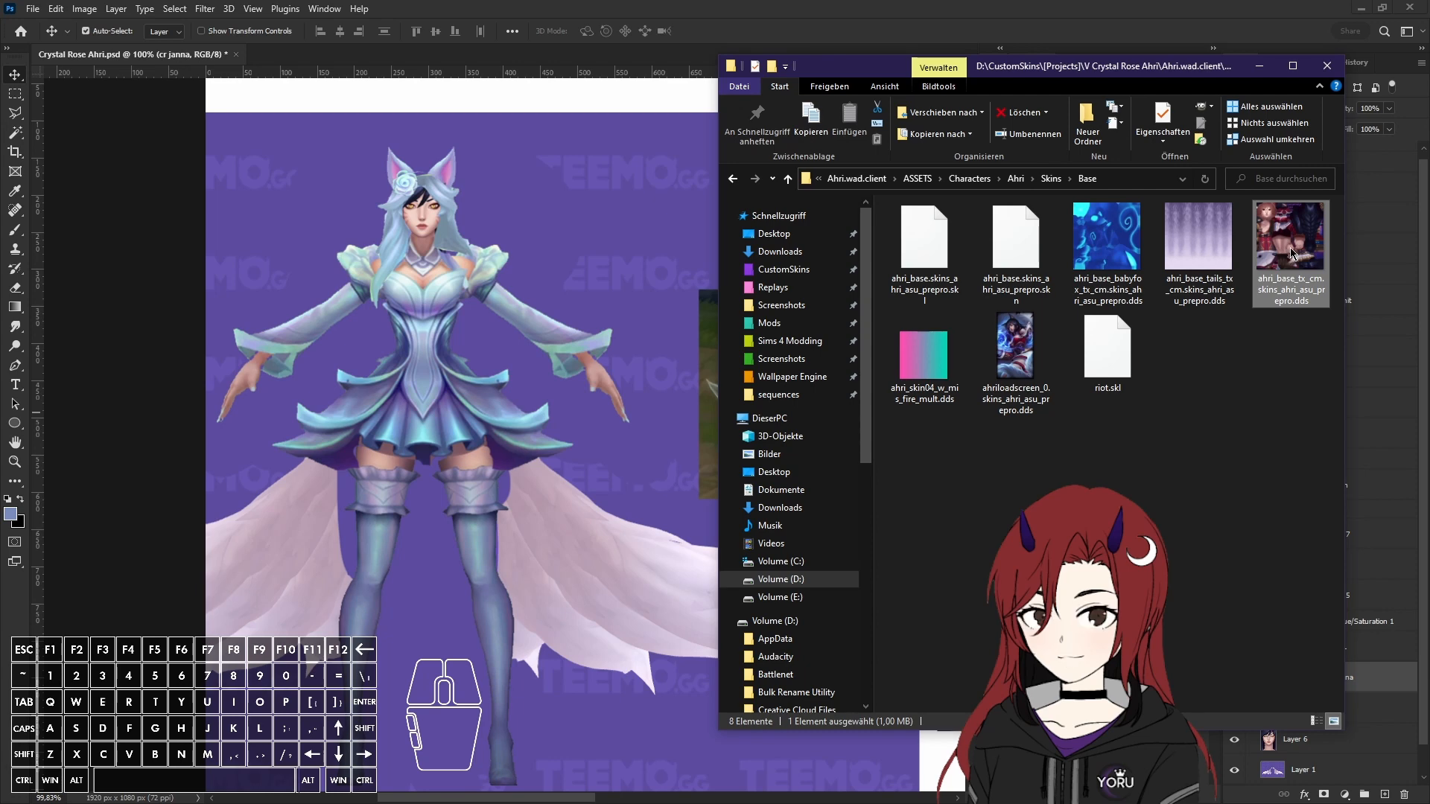
left_click_drag(1290, 247, 399, 44)
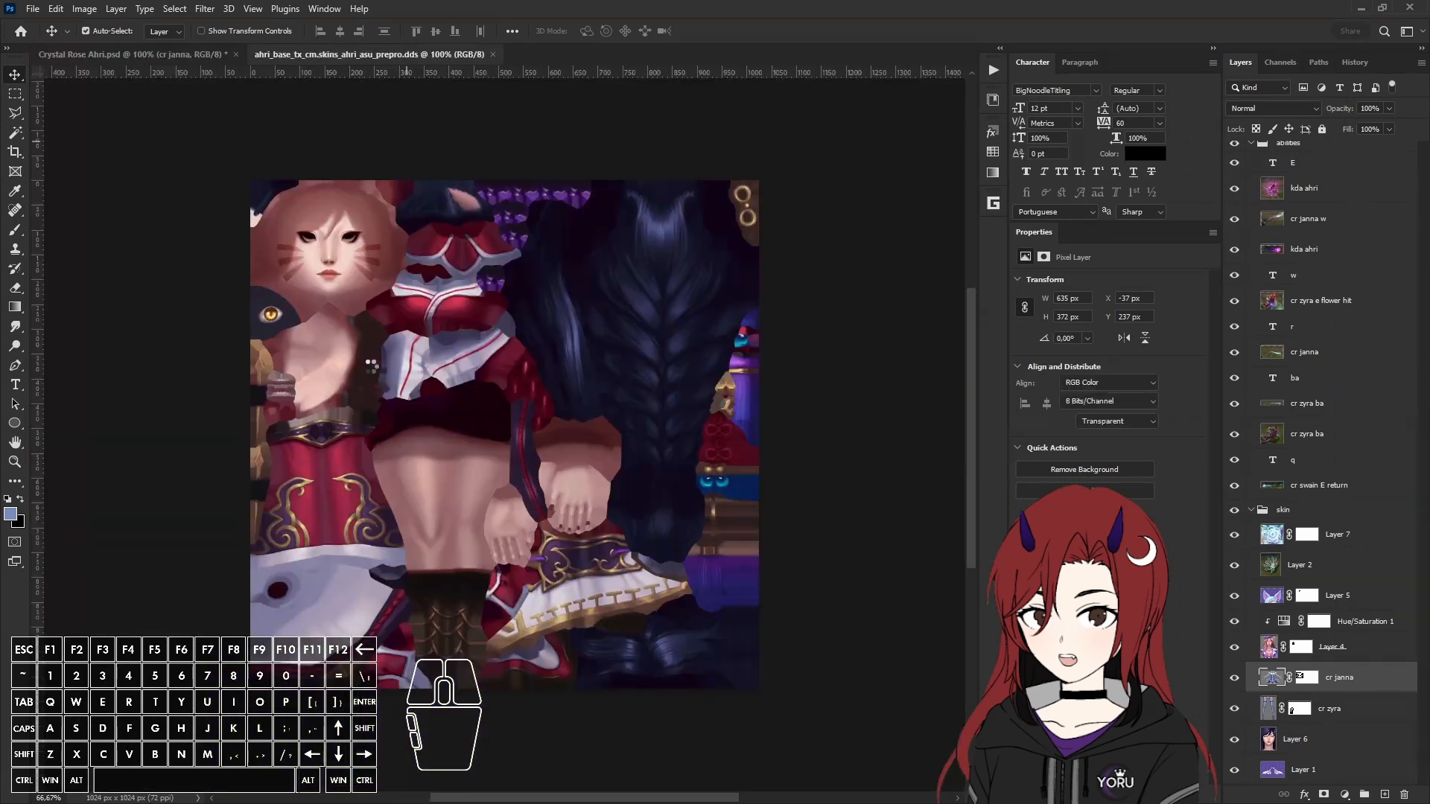
Step: Resize the base texture image to 2048 x 2048 pixels
left_click(85, 8)
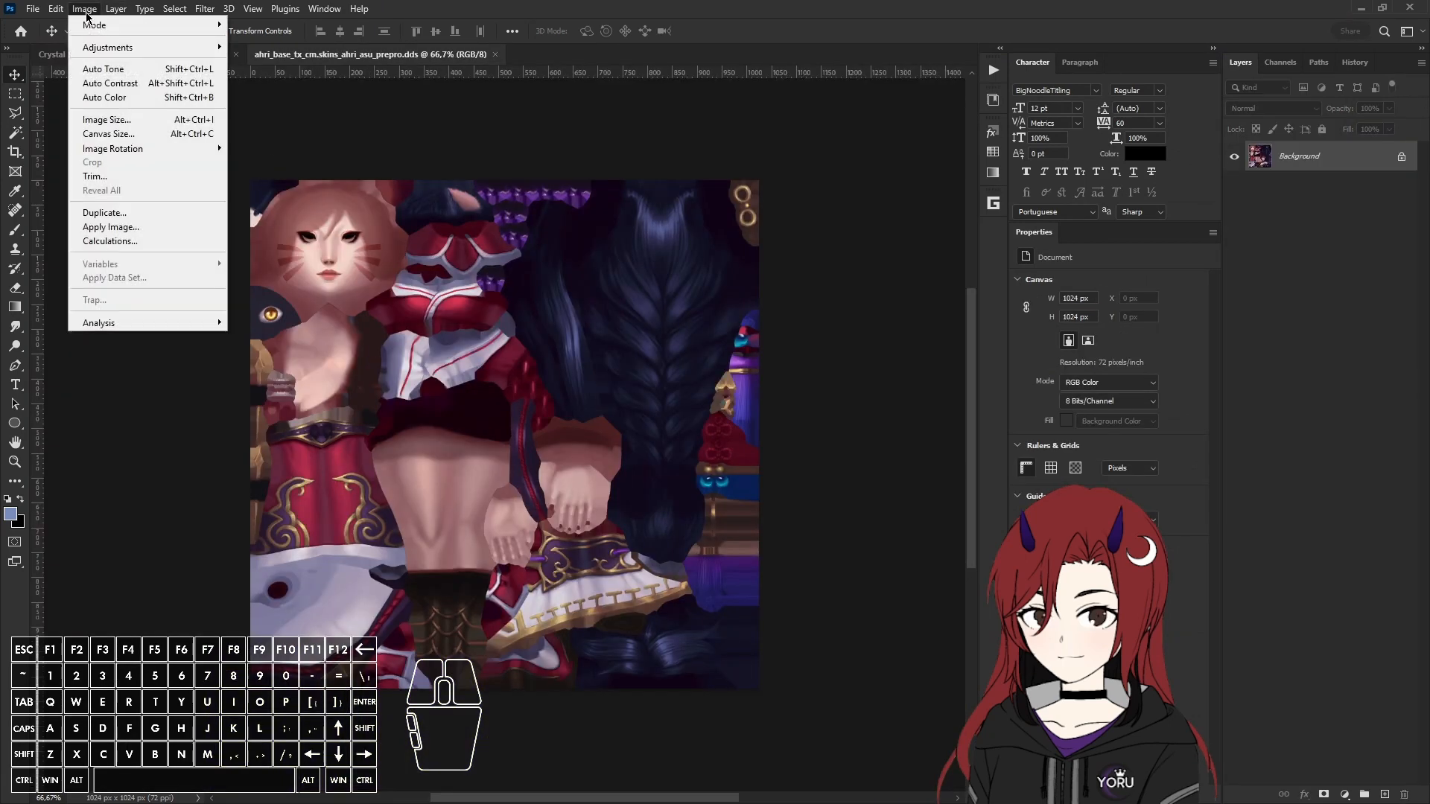
left_click(109, 120)
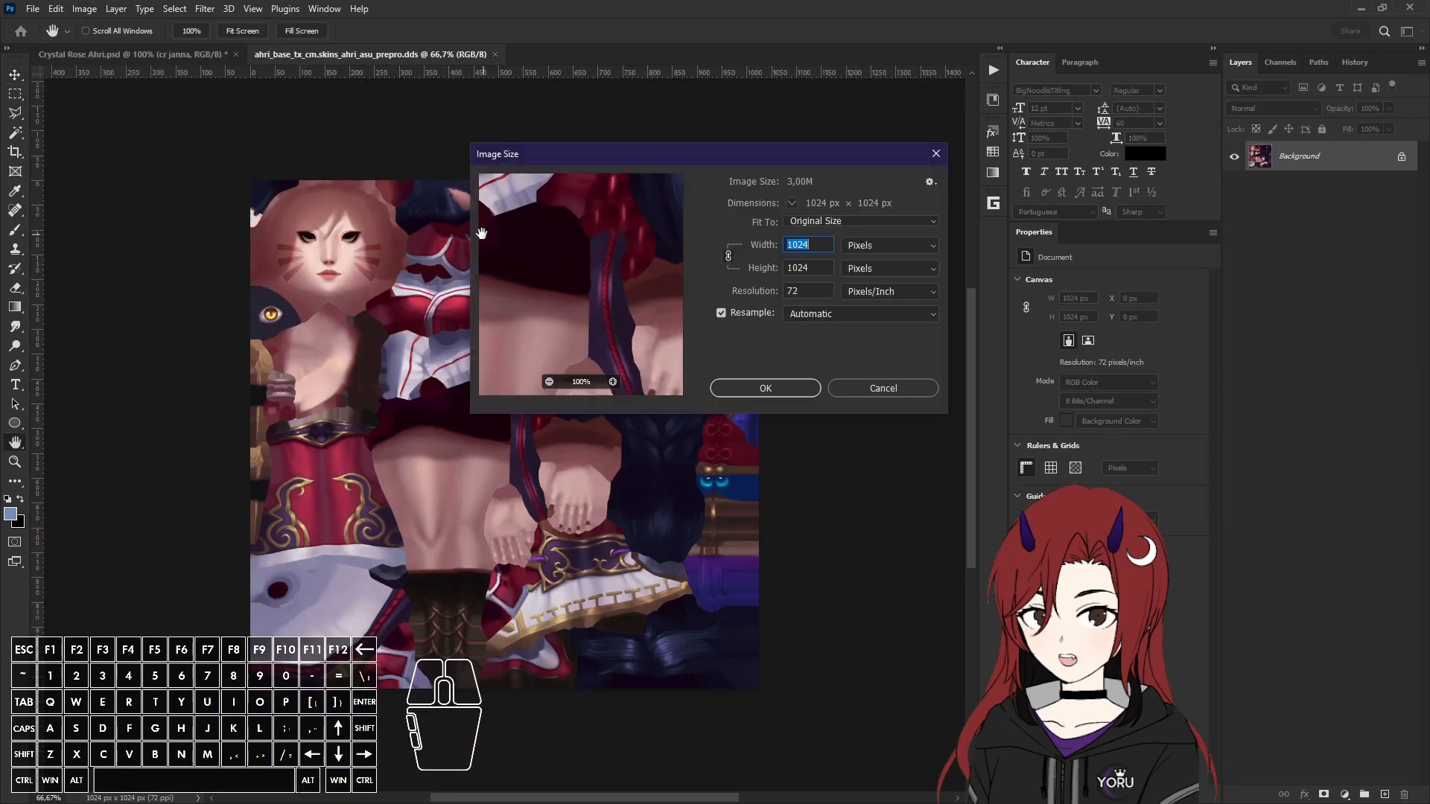
type("2048")
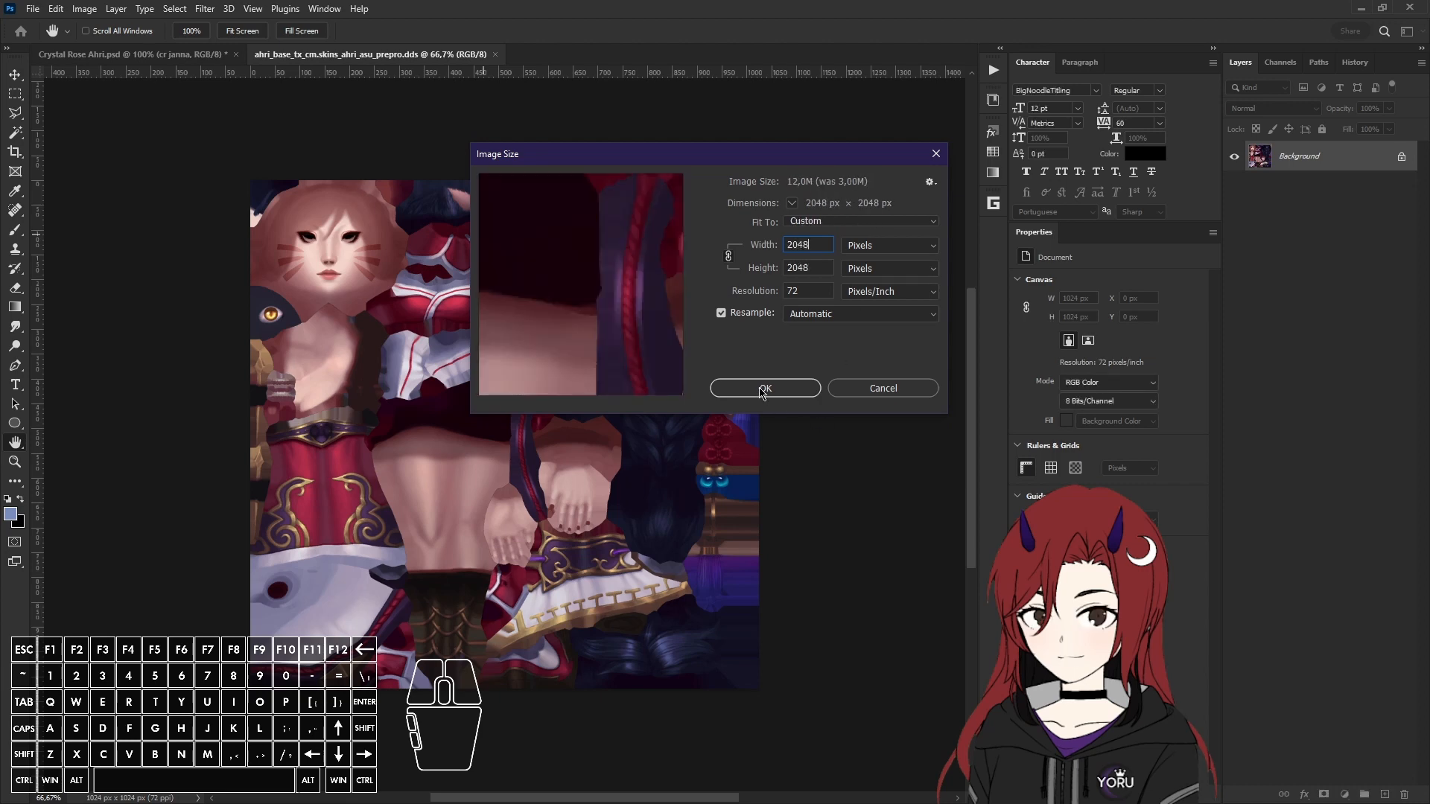
left_click(760, 390)
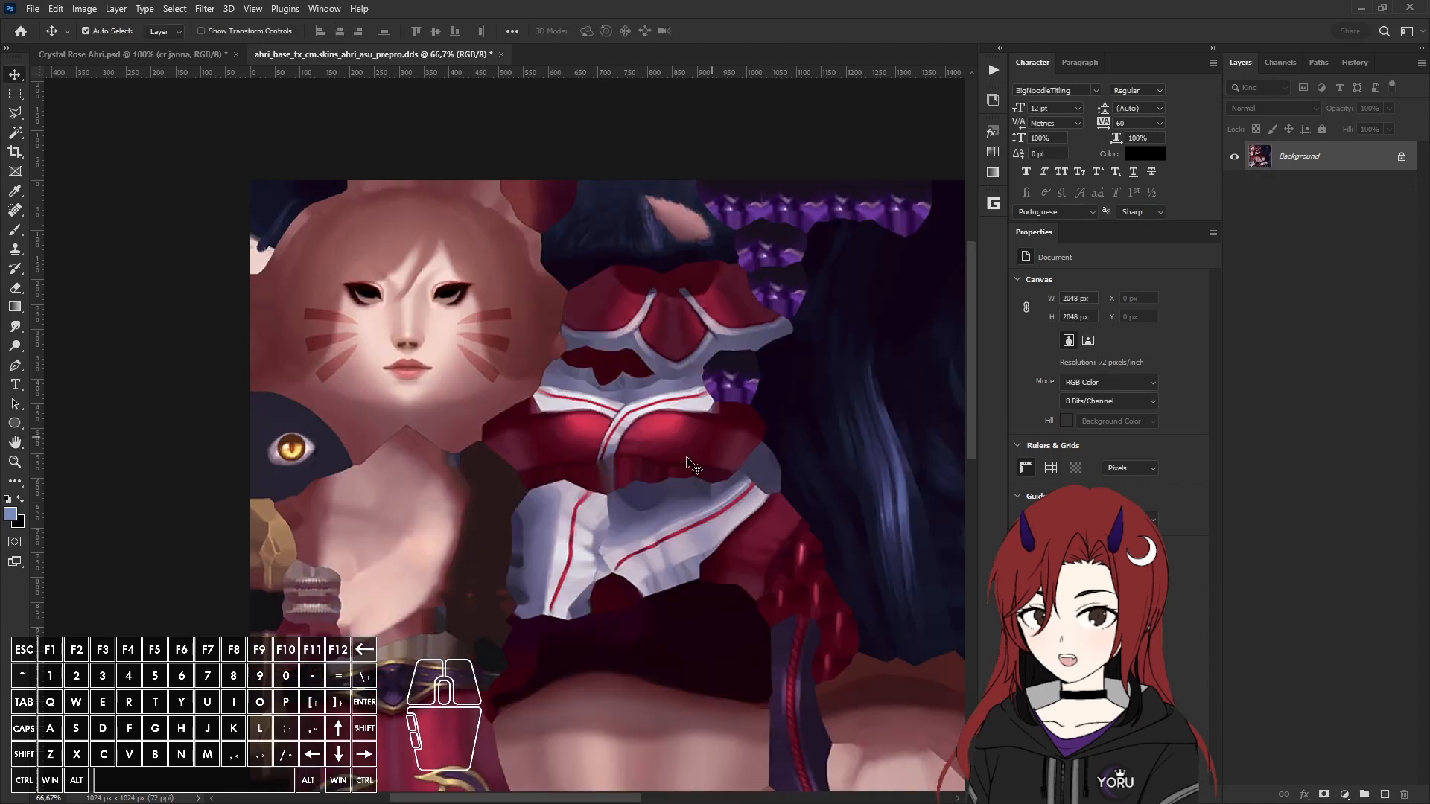
scroll(633, 492, "down", 5, "alt")
left_click_drag(639, 767, 531, 719)
Step: Place UV.png from the V Crystal Rose Ahri folder as a layer above the base texture
key("alt+Tab")
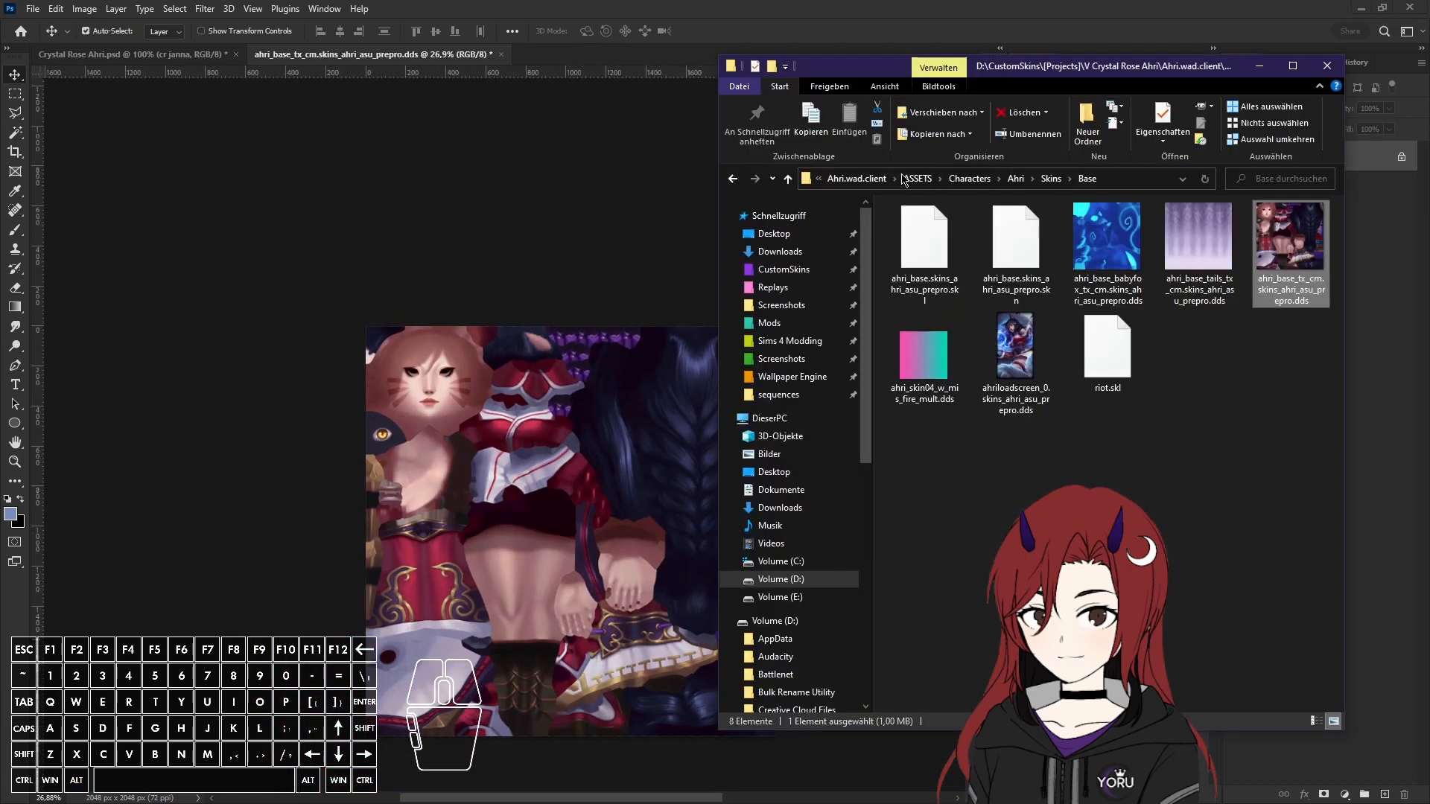
left_click(878, 179)
left_click(1006, 179)
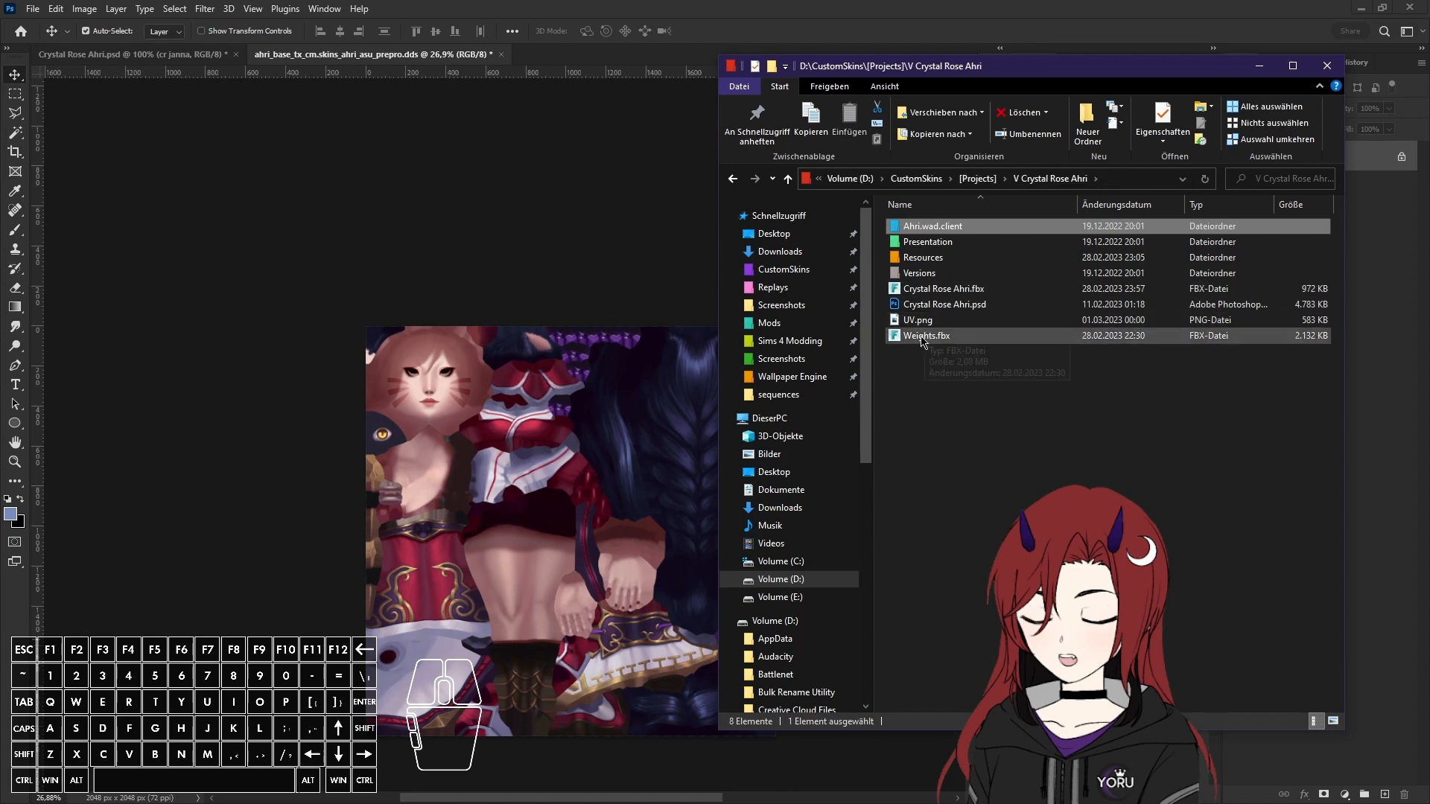
left_click(618, 468)
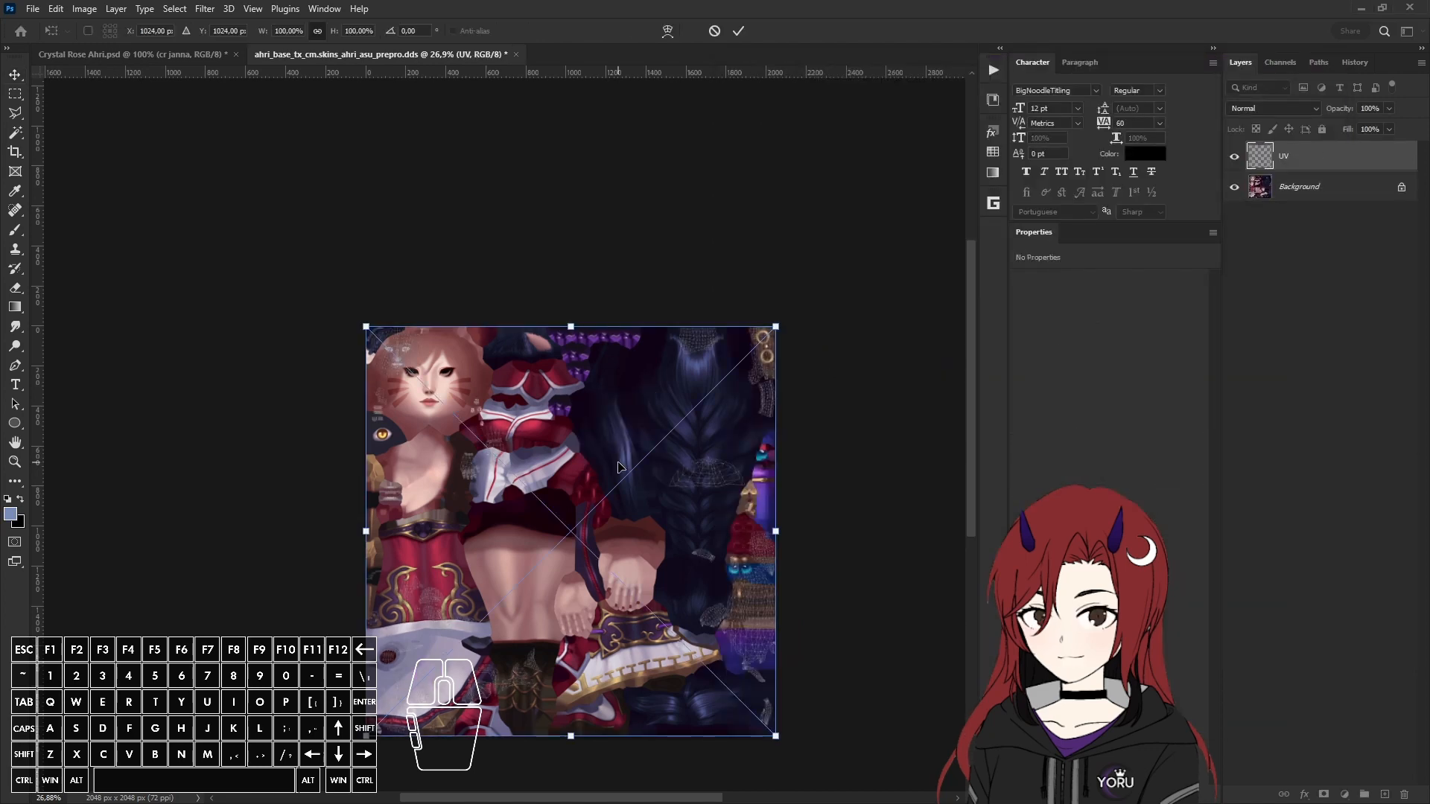
key("Return")
Step: Examine how the UV wireframe lines up with the base texture
scroll(343, 363, "up", 10, "alt")
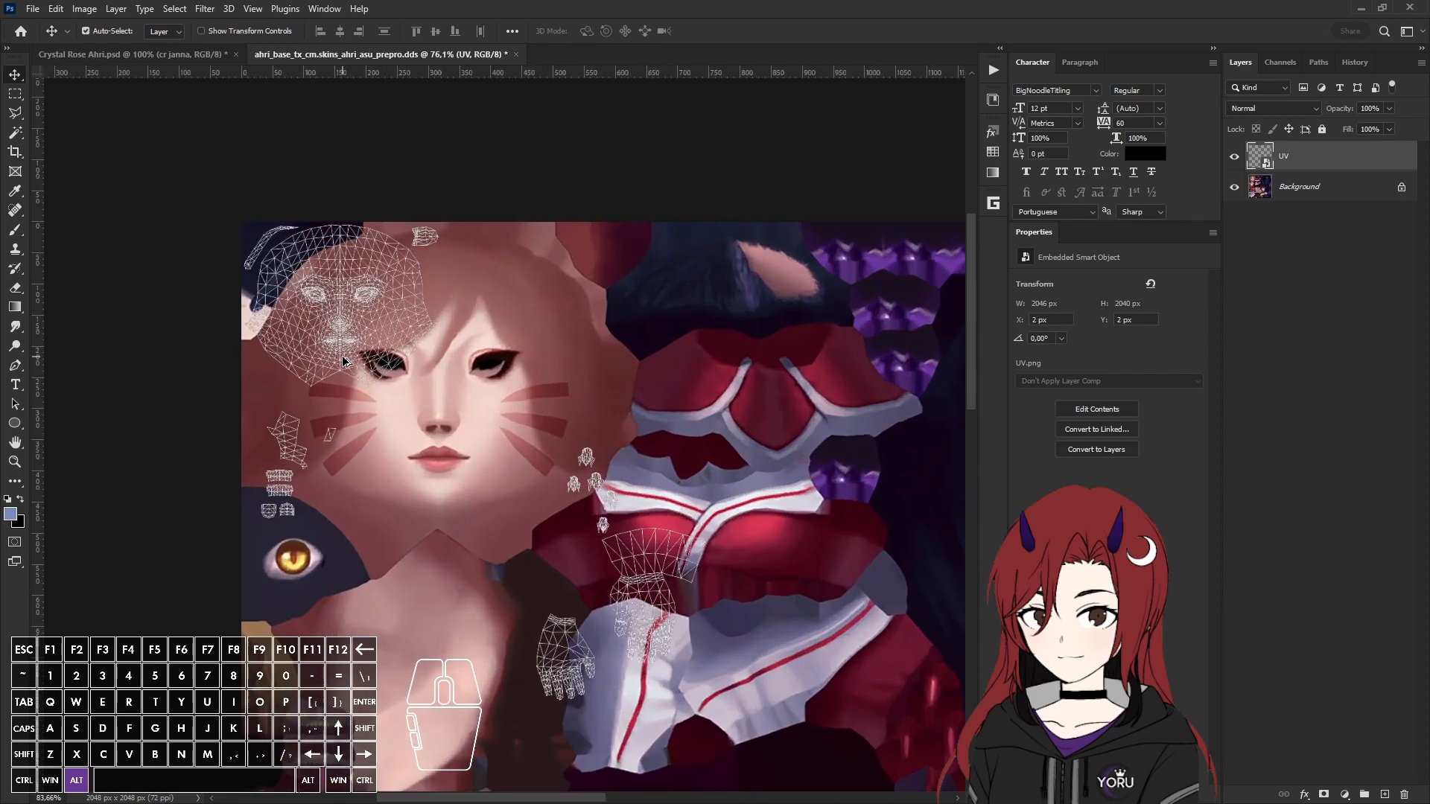
scroll(344, 363, "down", 5, "alt")
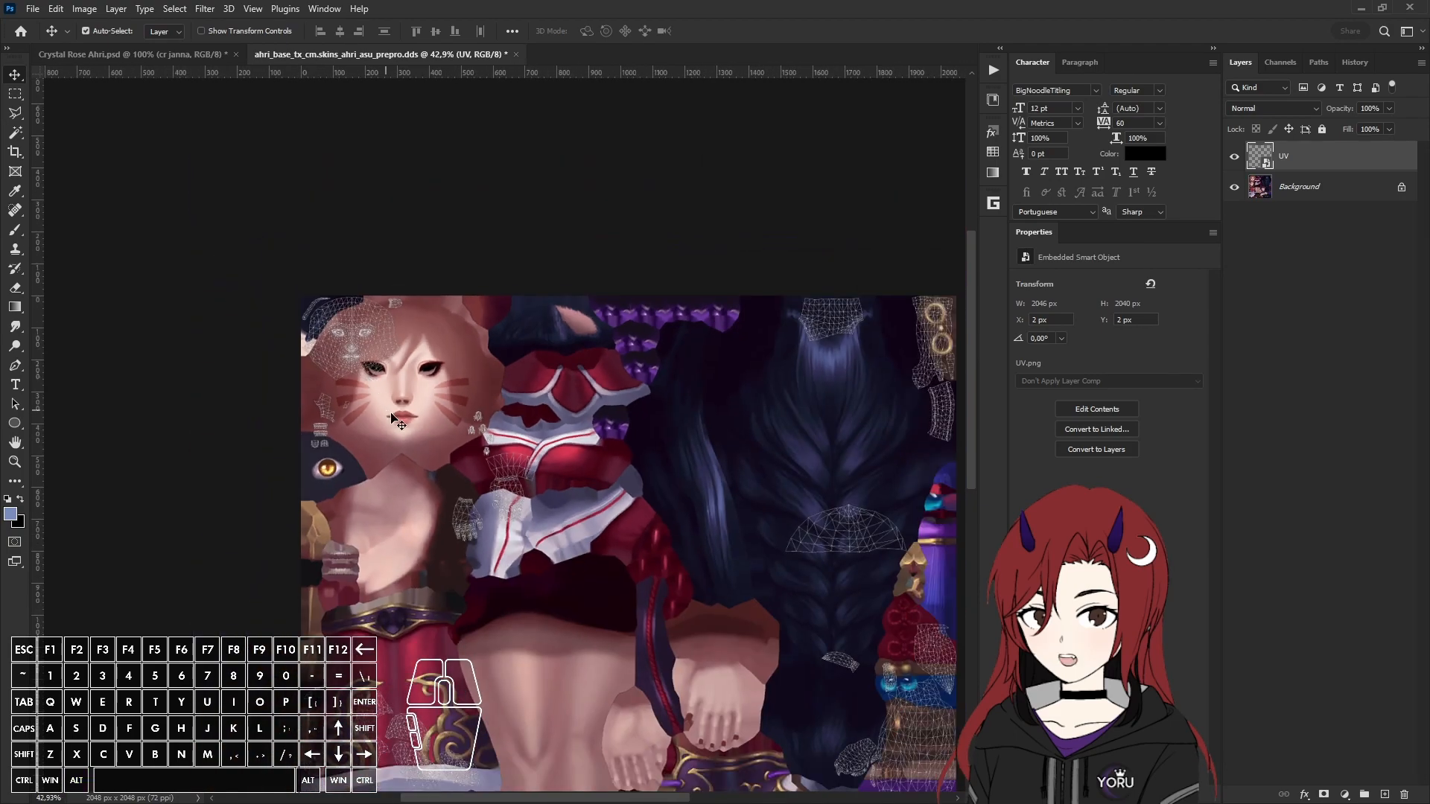
key("ctrl+t")
scroll(706, 594, "down", 2, "alt")
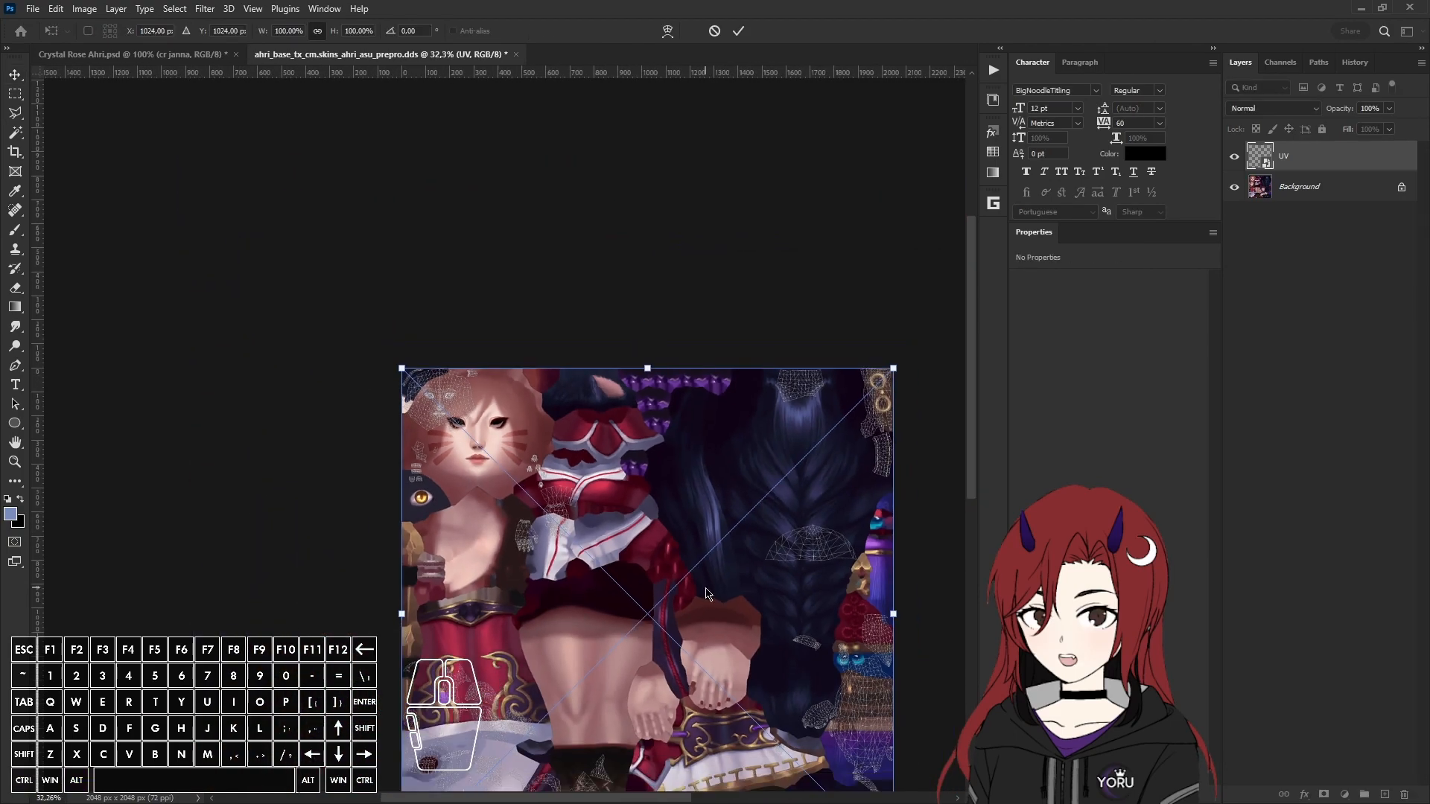
double_click(706, 594)
scroll(681, 577, "down", 2)
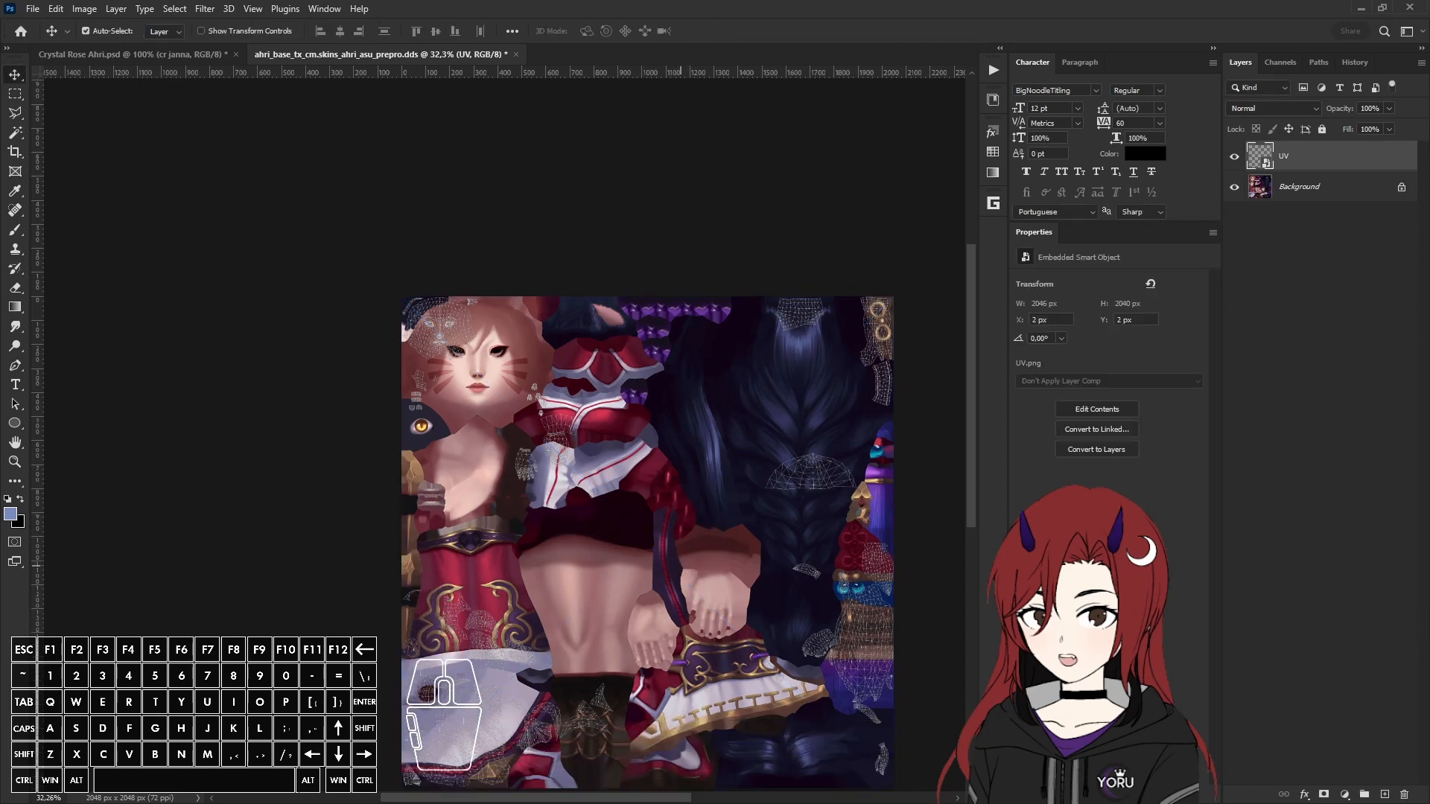
Step: Unlock the Background layer with the base texture and scale it to 50% width and height
left_click(1400, 189)
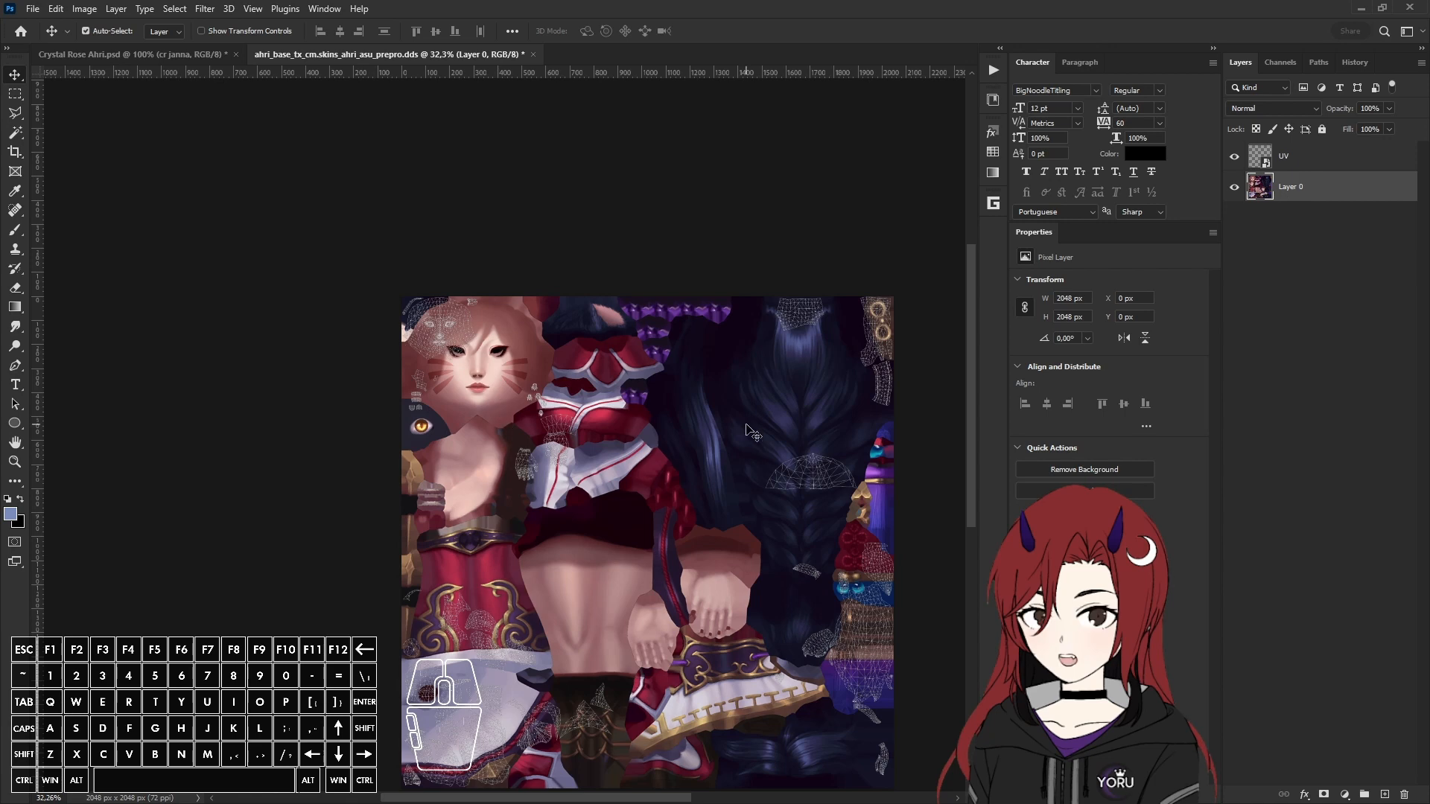
key("ctrl+t")
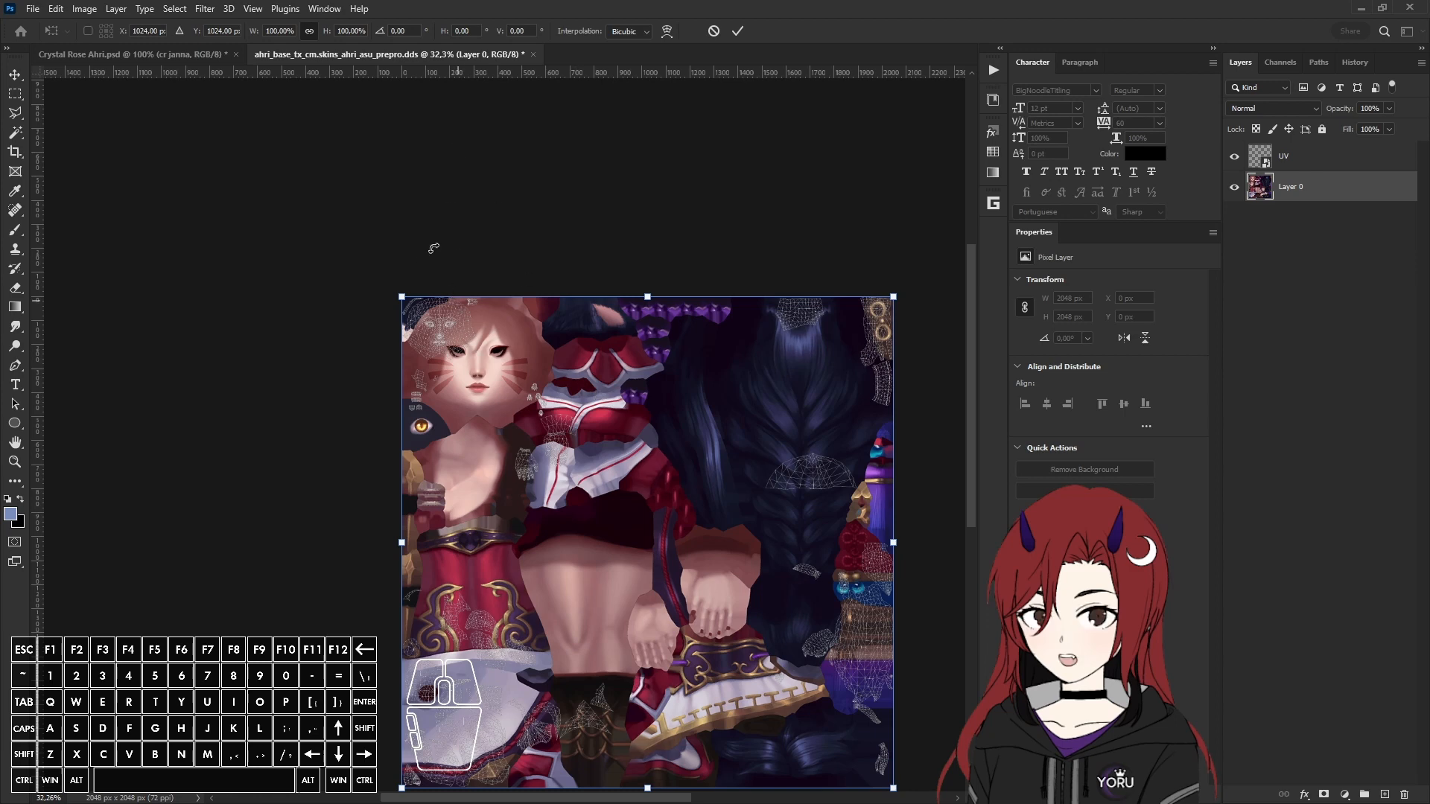
left_click(351, 30)
key("ctrl+a")
type("50,00")
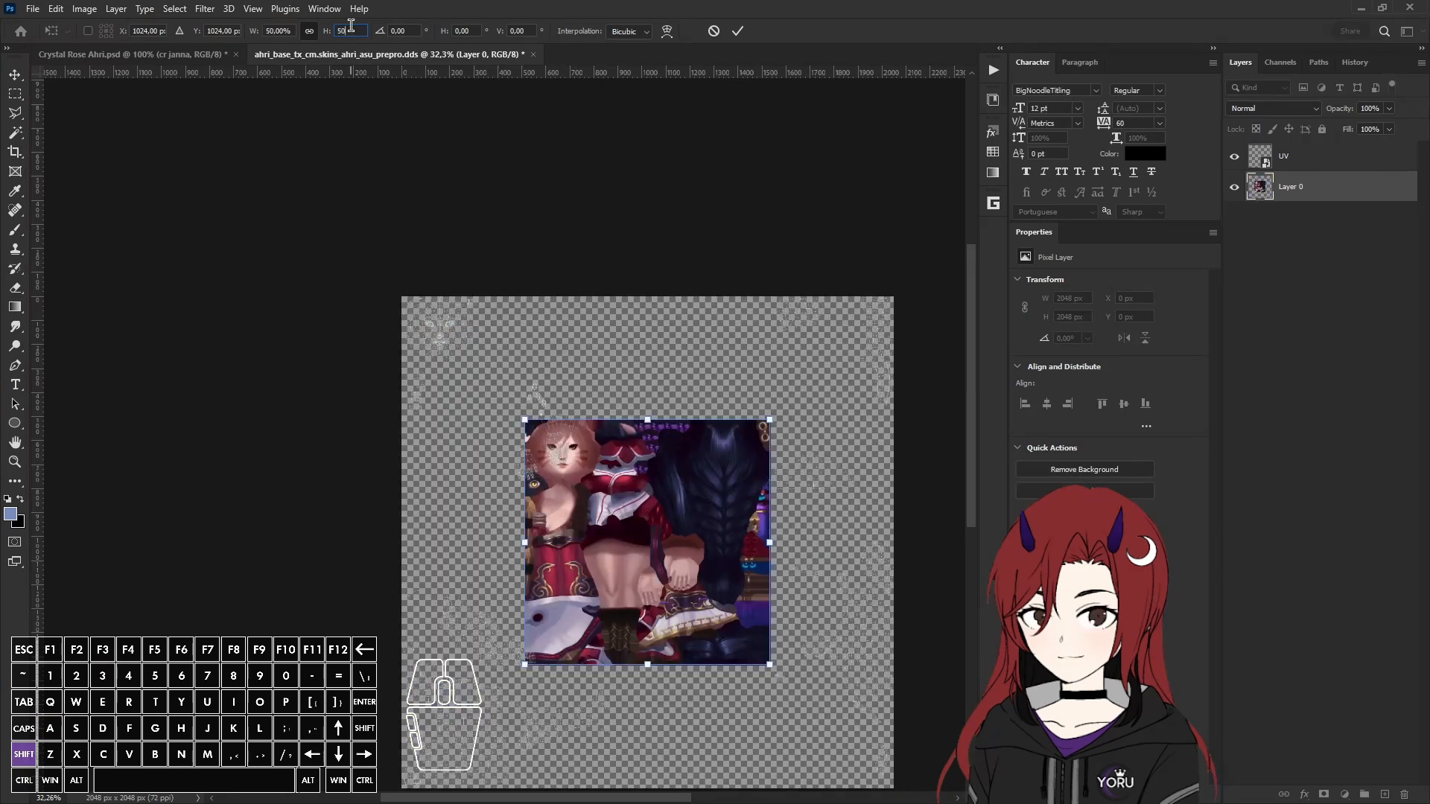
type("%")
left_click(643, 457)
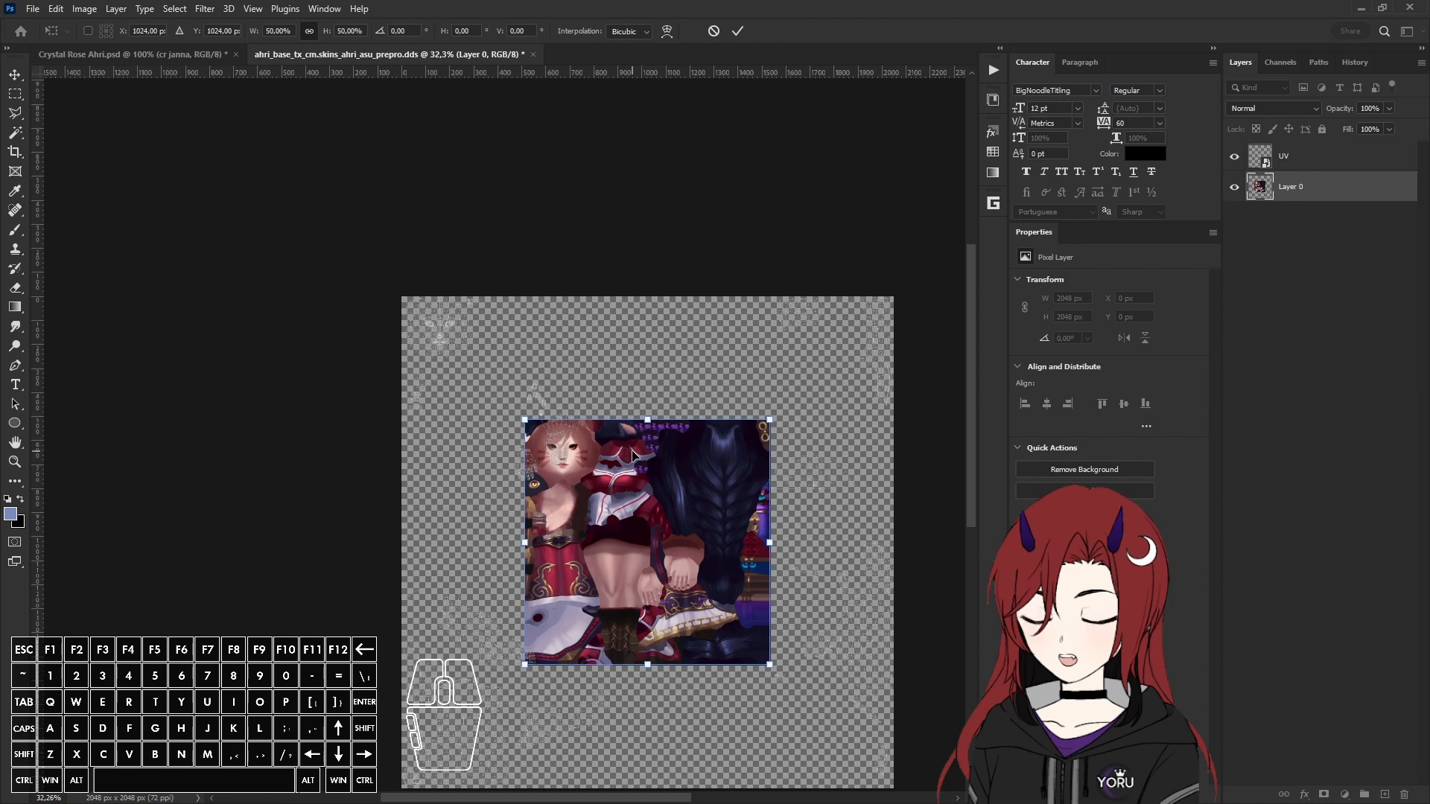
key("Return")
Step: Align the scaled base texture to the top and left edges of the whole canvas, and clear the selection
key("ctrl+a")
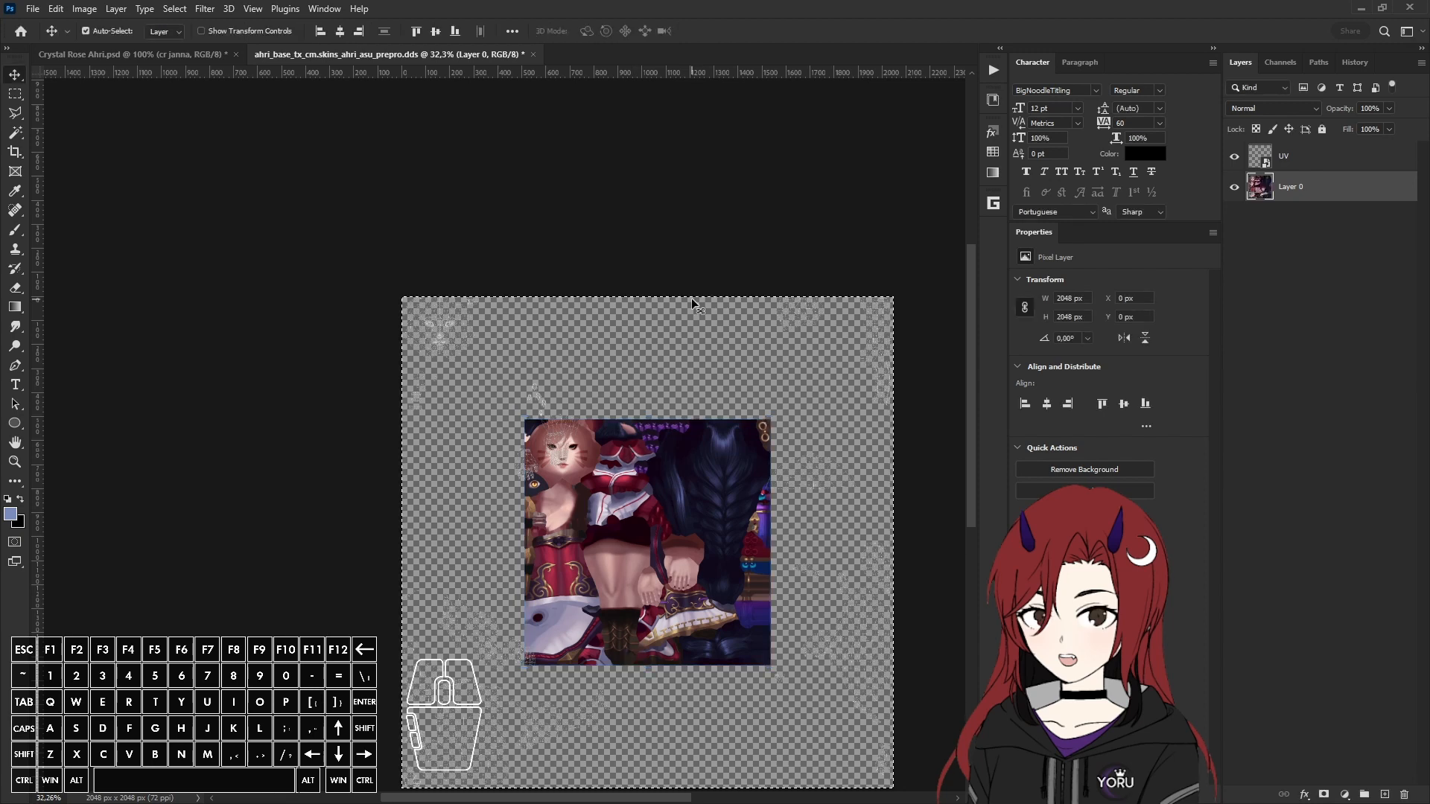
left_click(117, 9)
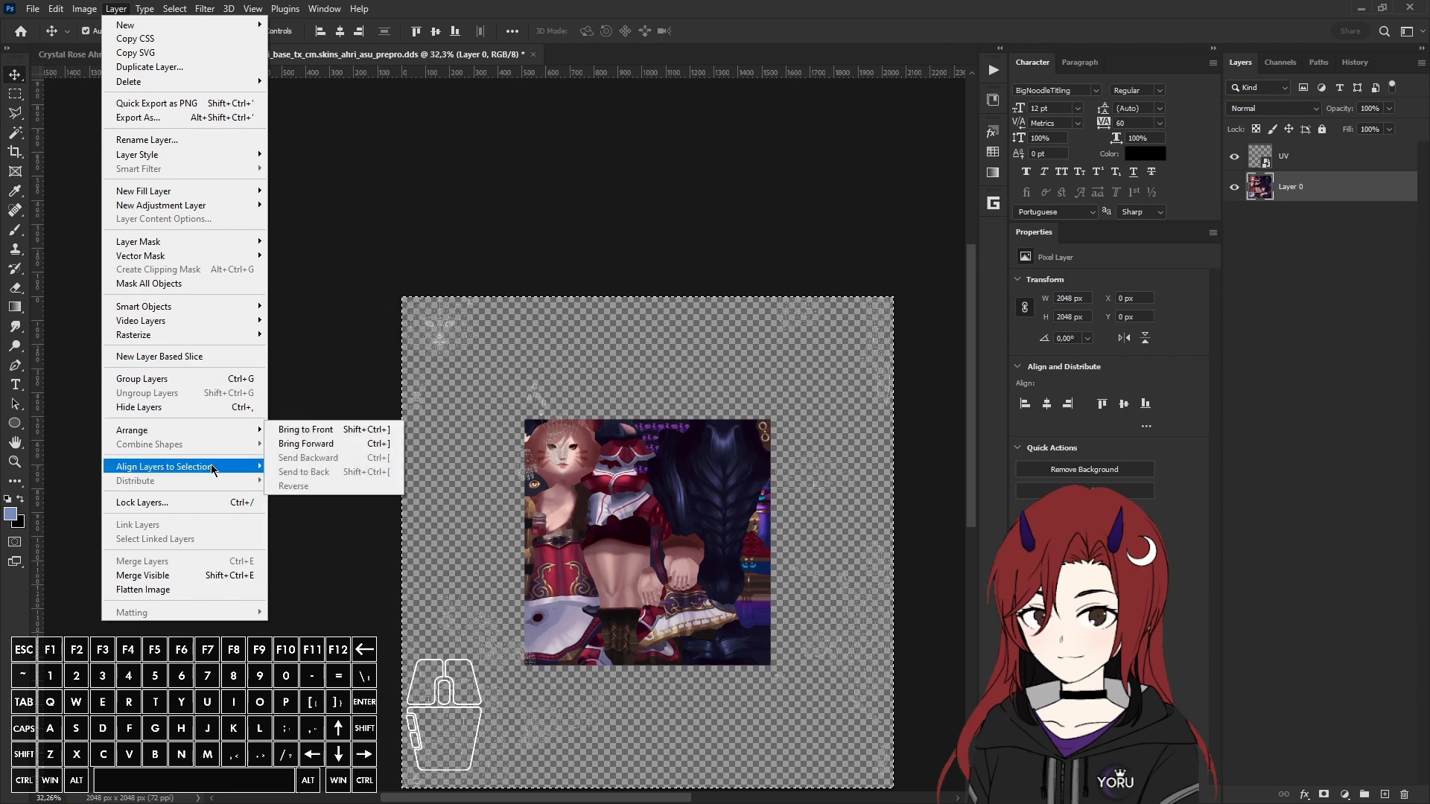
mouse_move(209, 466)
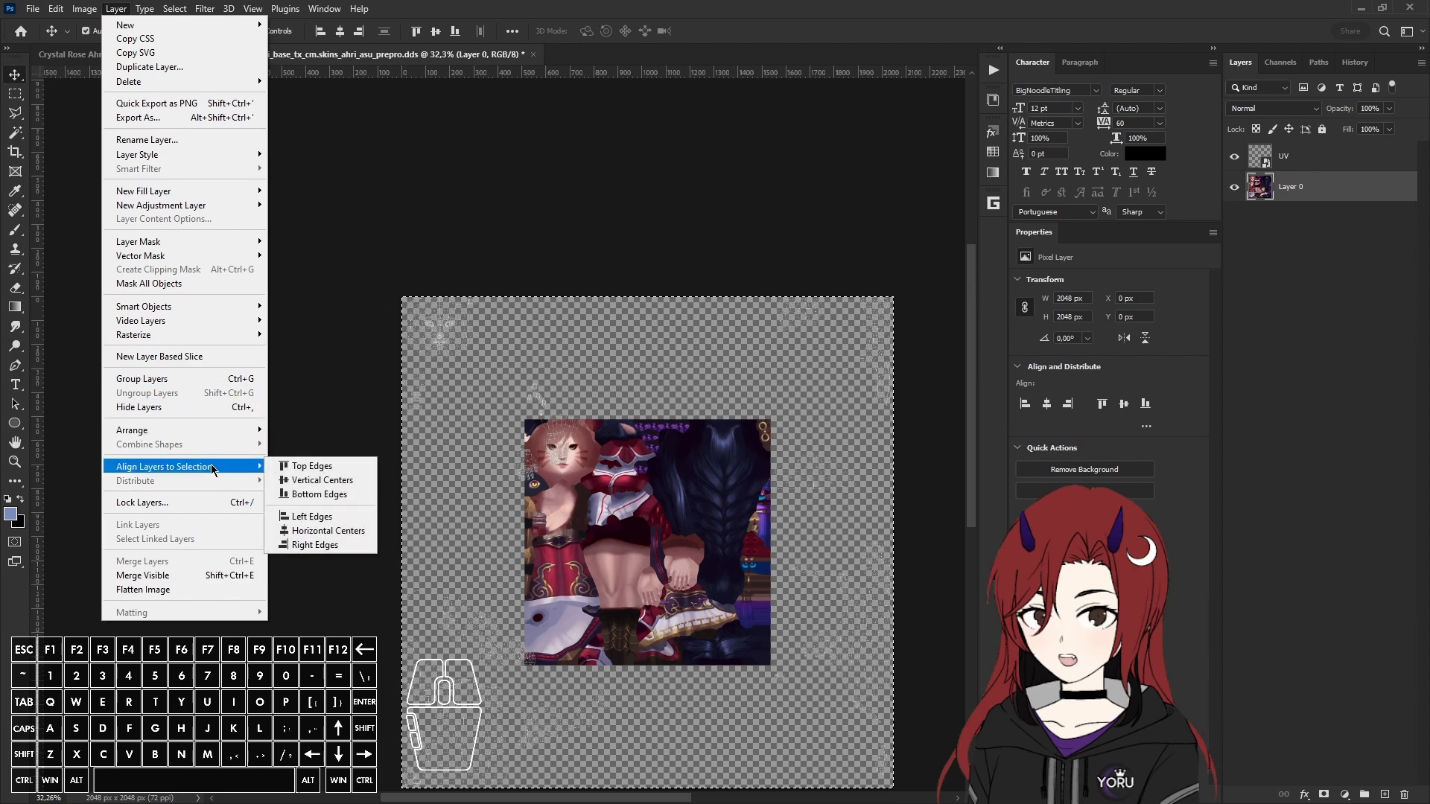
left_click(315, 468)
left_click(101, 10)
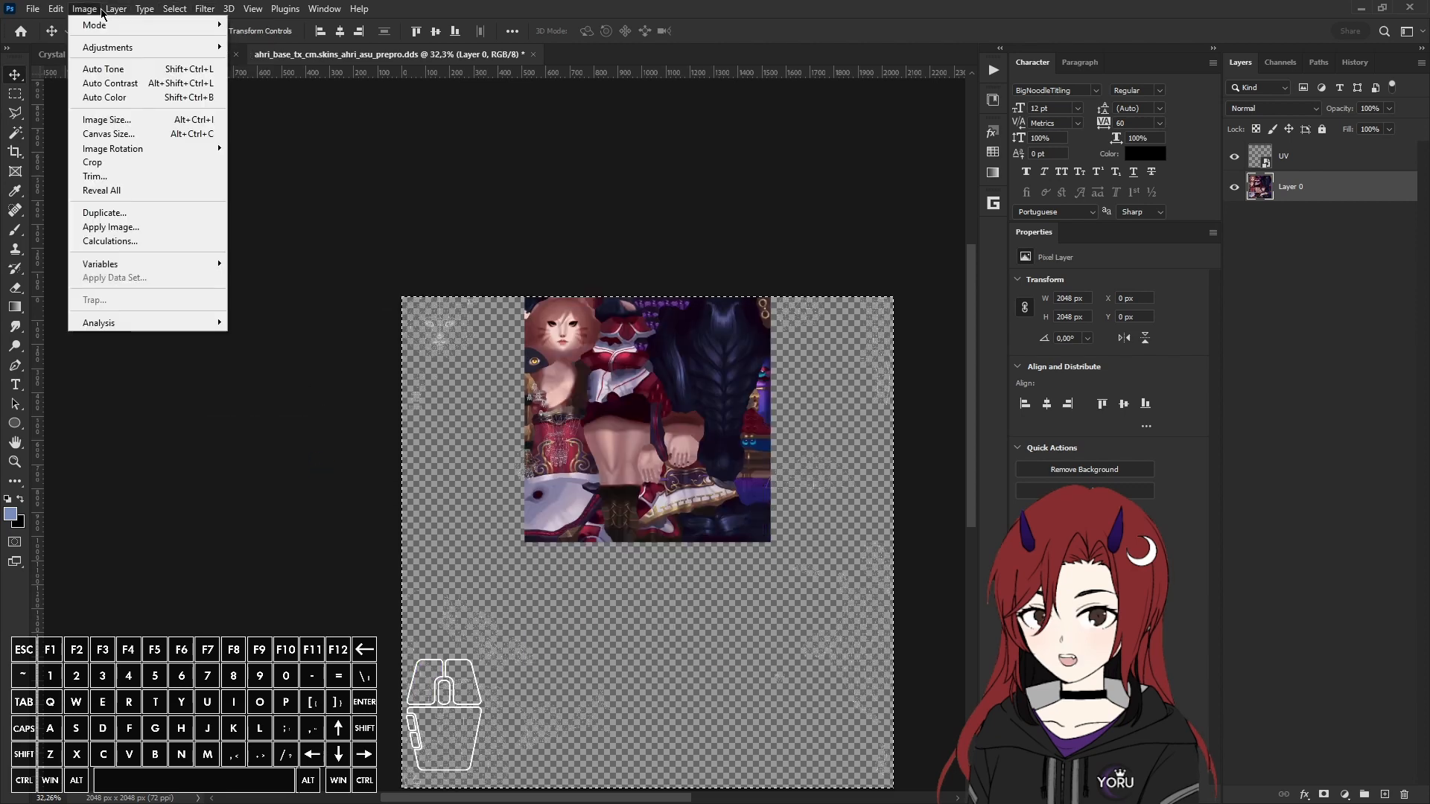
mouse_move(114, 12)
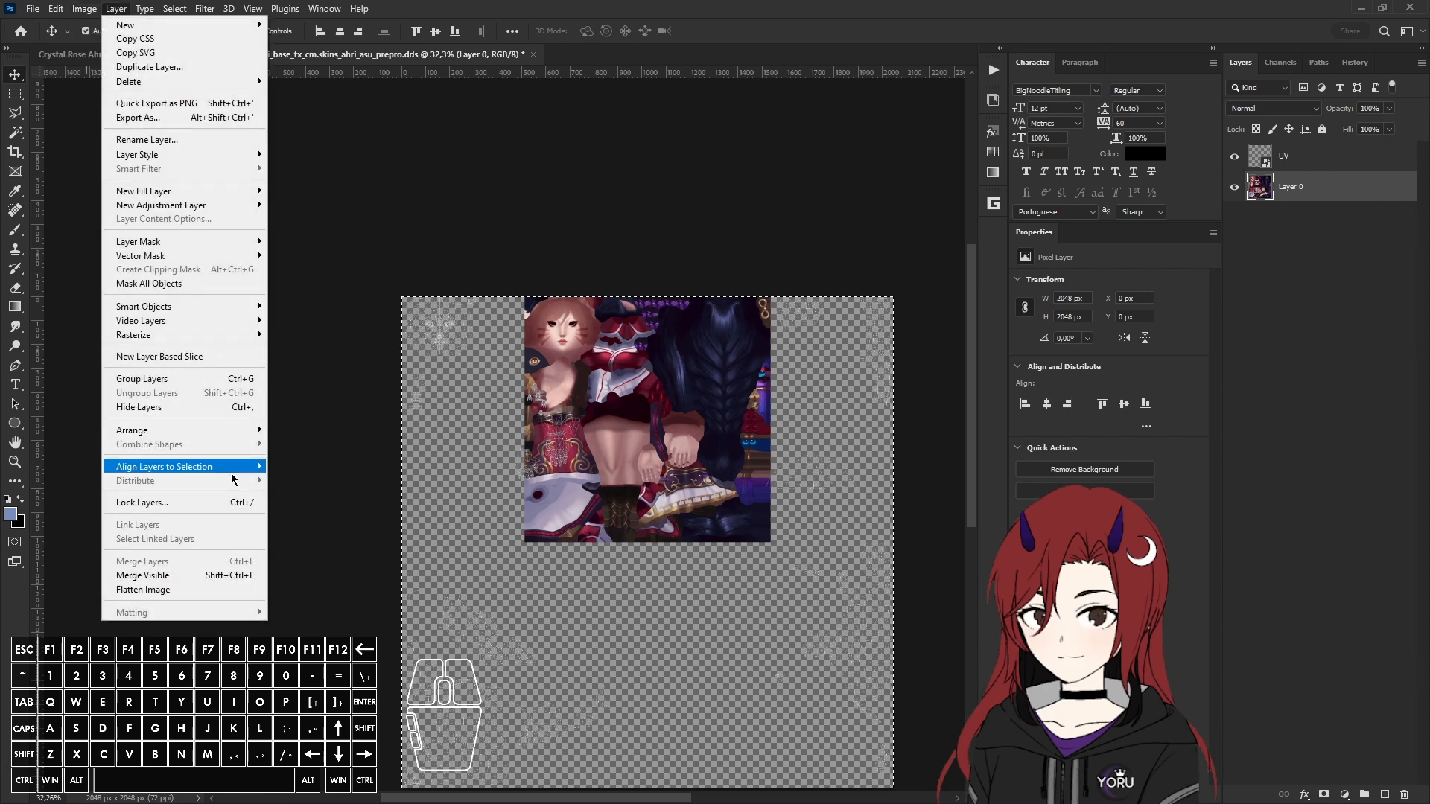
mouse_move(237, 470)
left_click(326, 517)
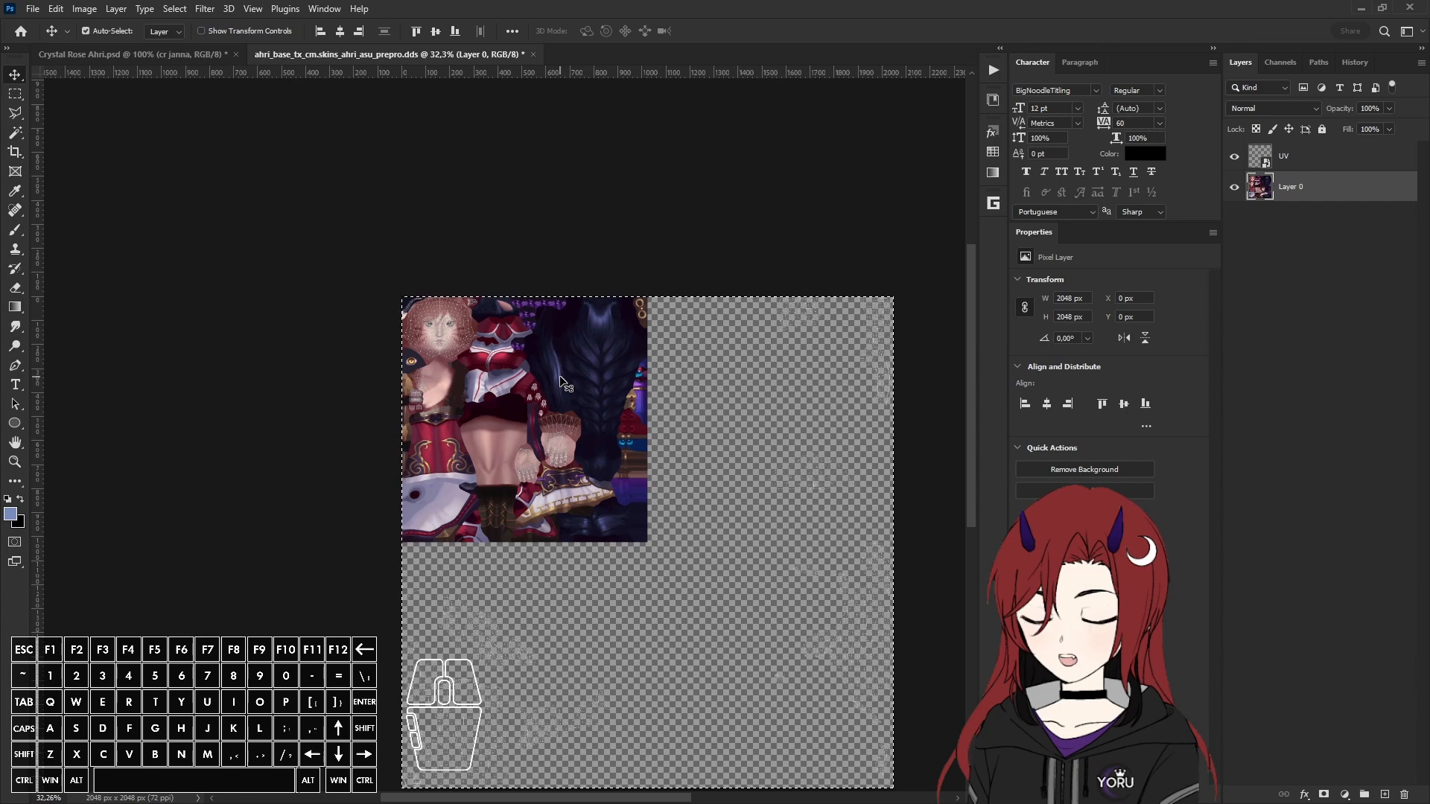
key("ctrl")
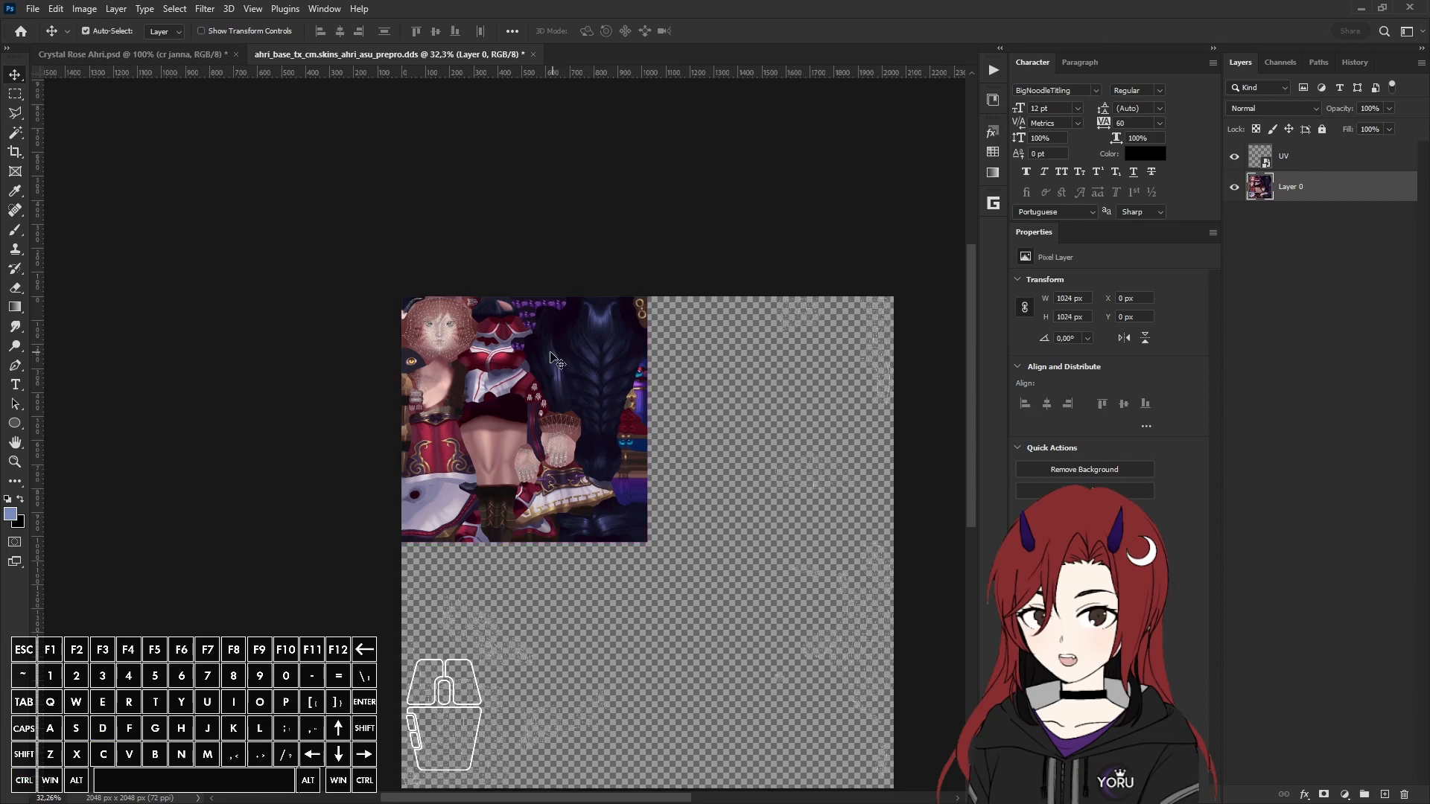
Step: Examine how the UV wireframe fits the face, hands and other parts of the scaled base texture
scroll(560, 375, "up", 5, "alt")
scroll(500, 521, "down", 1, "alt")
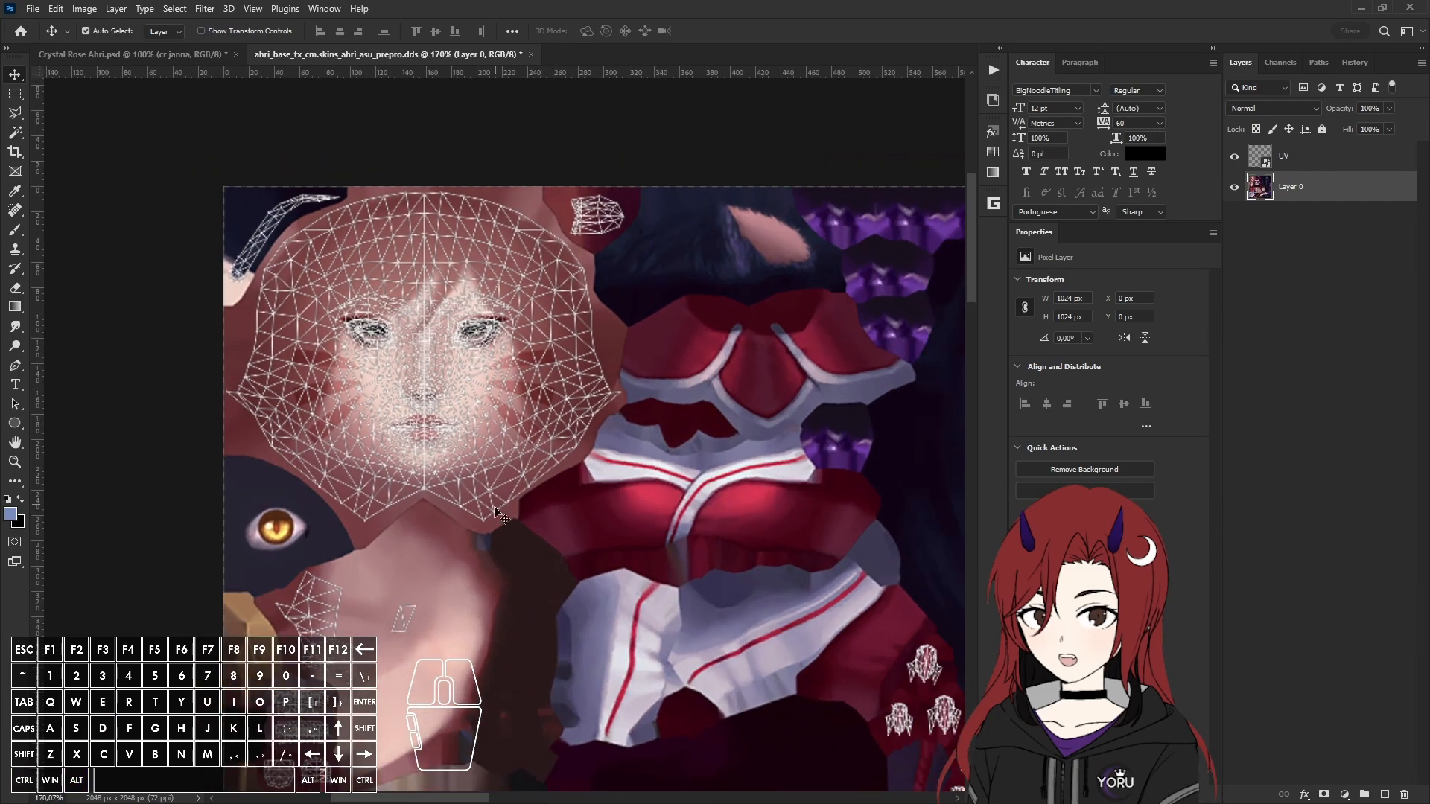
scroll(540, 569, "down", 9)
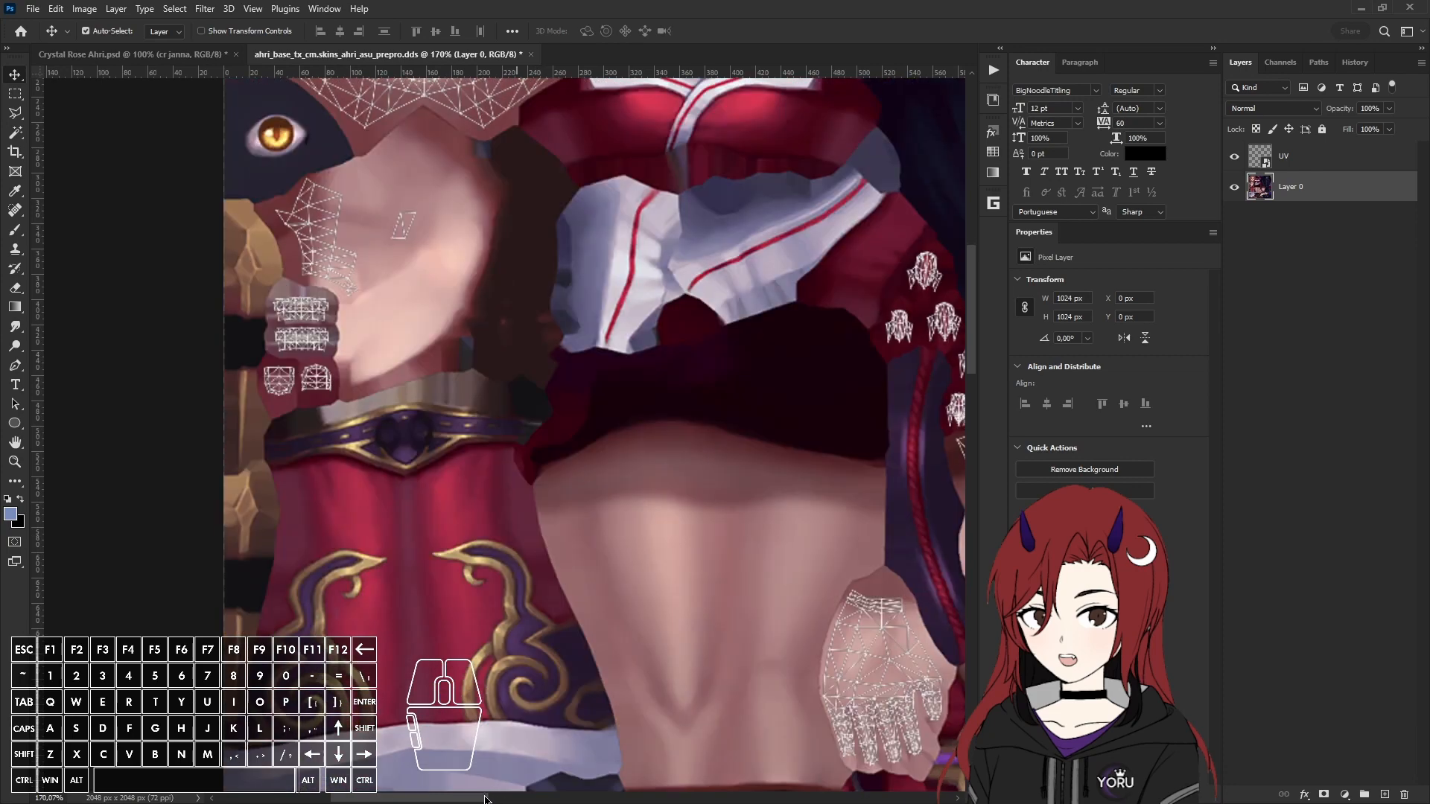
left_click_drag(485, 799, 601, 794)
scroll(719, 655, "down", 3)
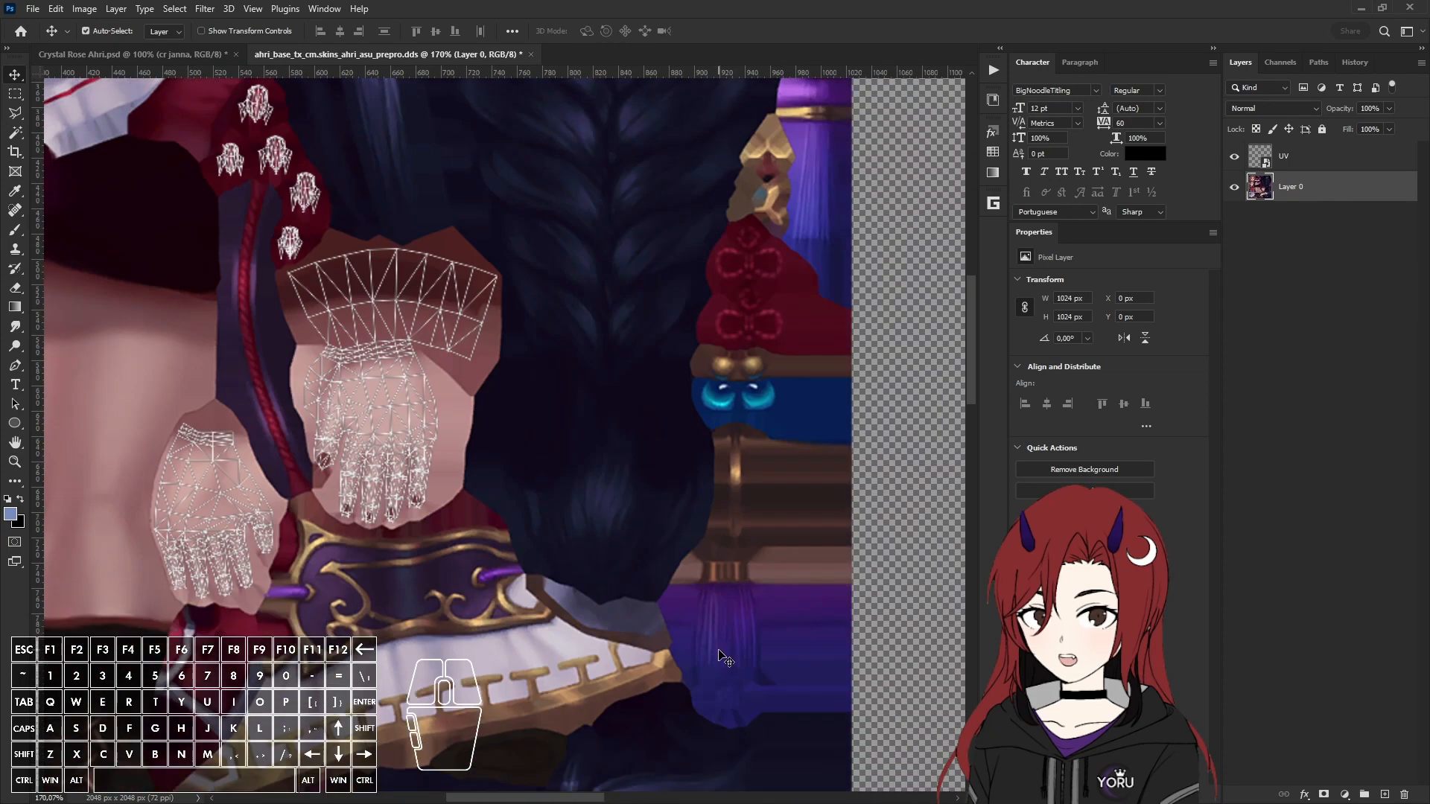
scroll(718, 655, "down", 2)
scroll(693, 707, "down", 6, "alt")
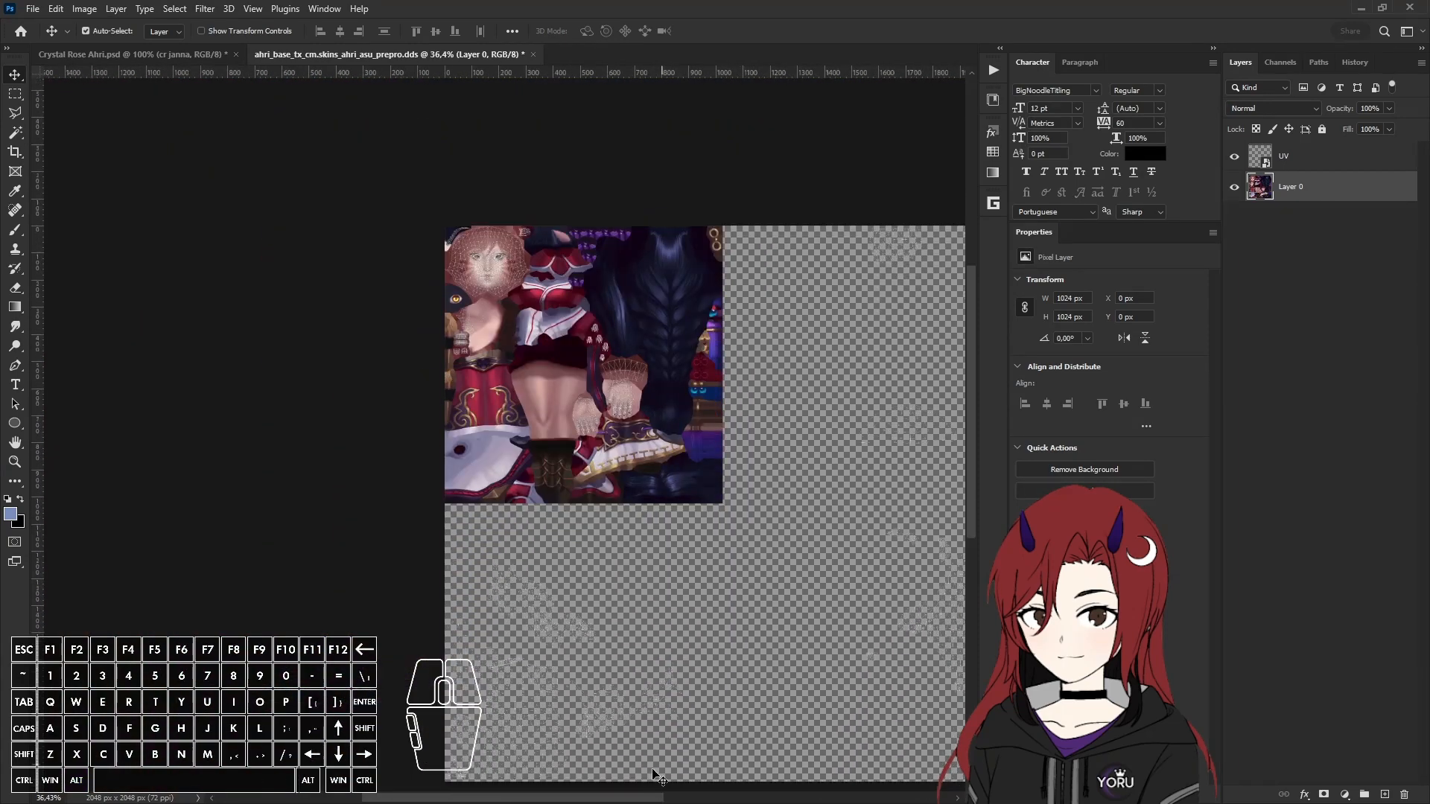
left_click_drag(655, 797, 718, 797)
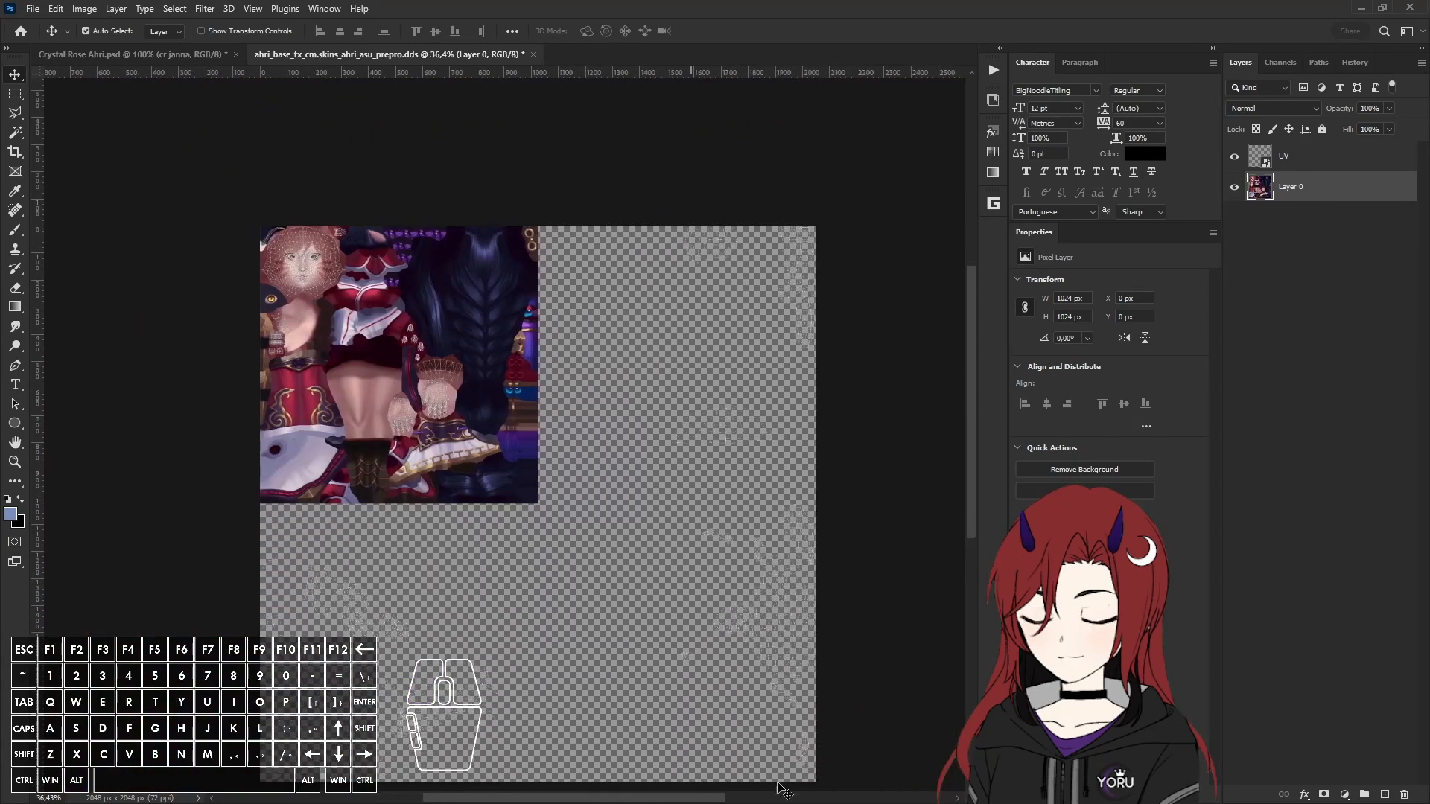
Step: Add a black (#000000) Color Overlay effect to the UV layer
left_click(1311, 156)
left_click(1304, 794)
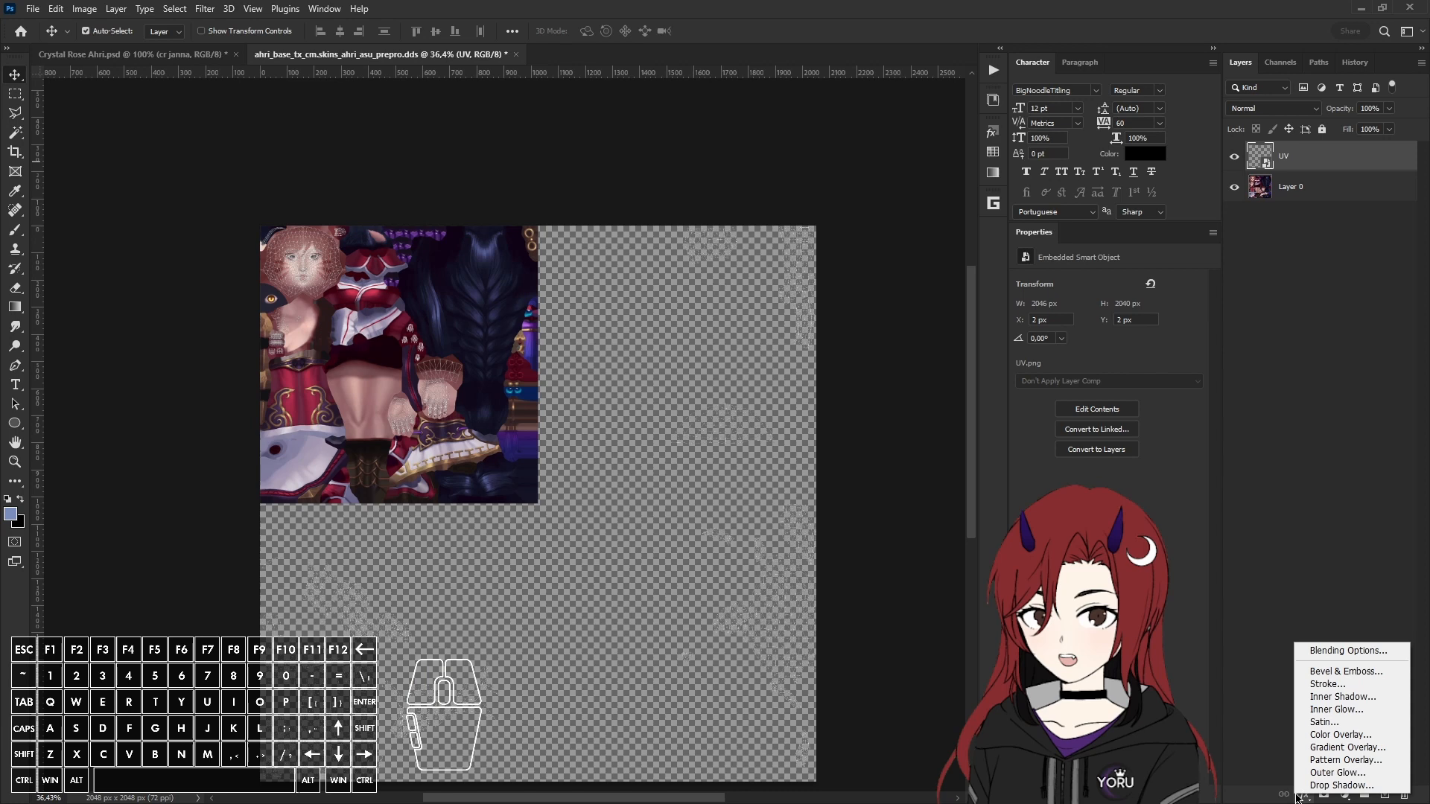
left_click(1340, 735)
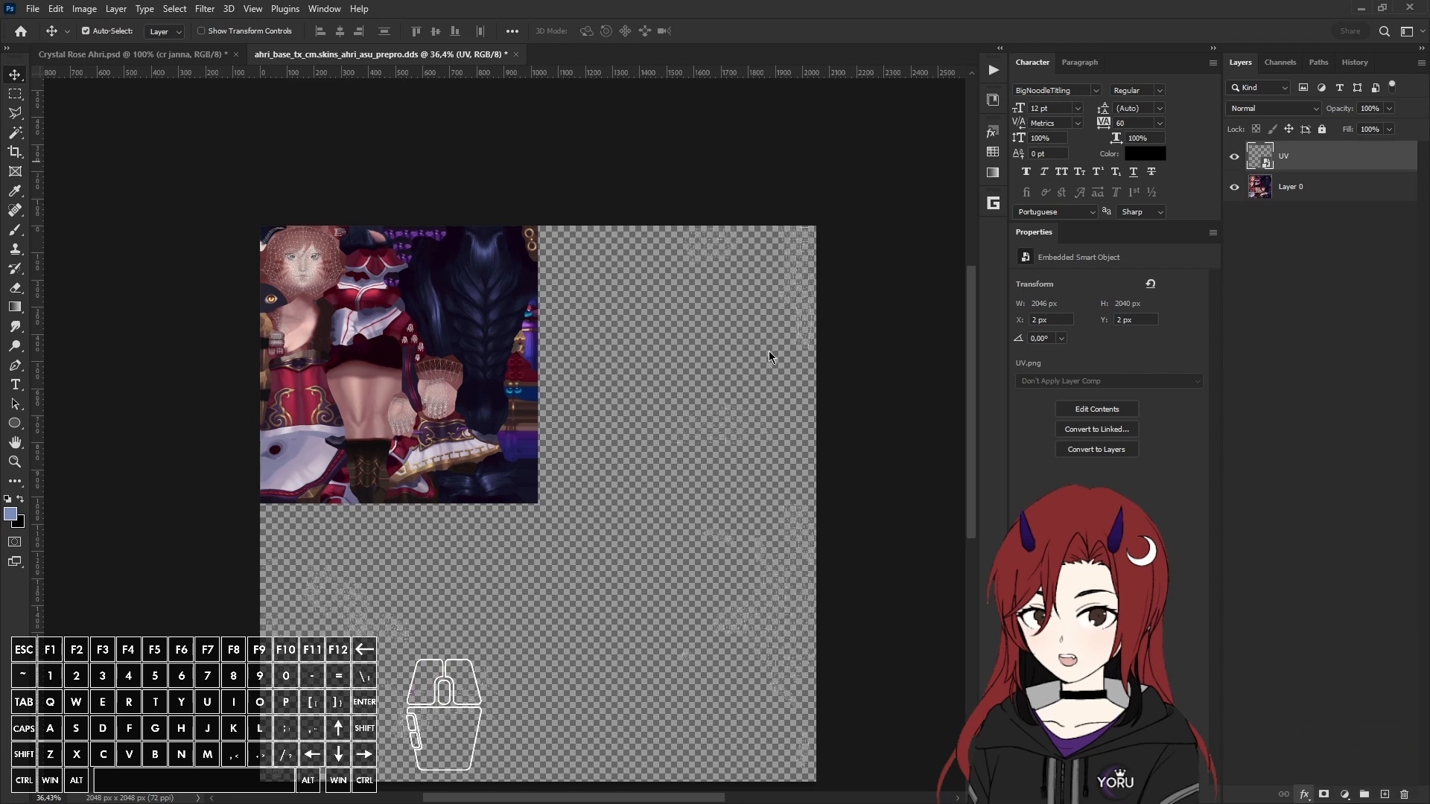
left_click(1201, 308)
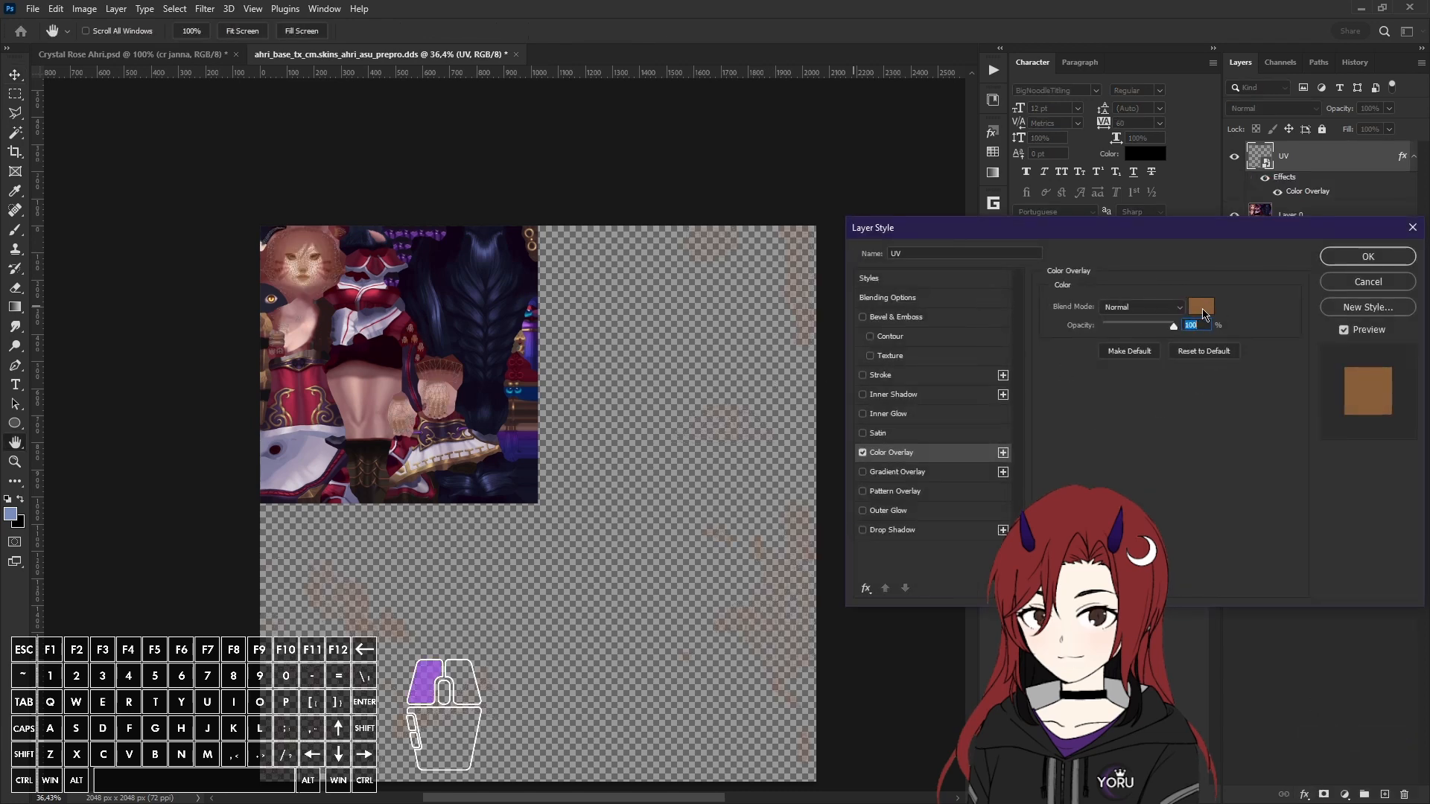
left_click_drag(328, 242, 372, 353)
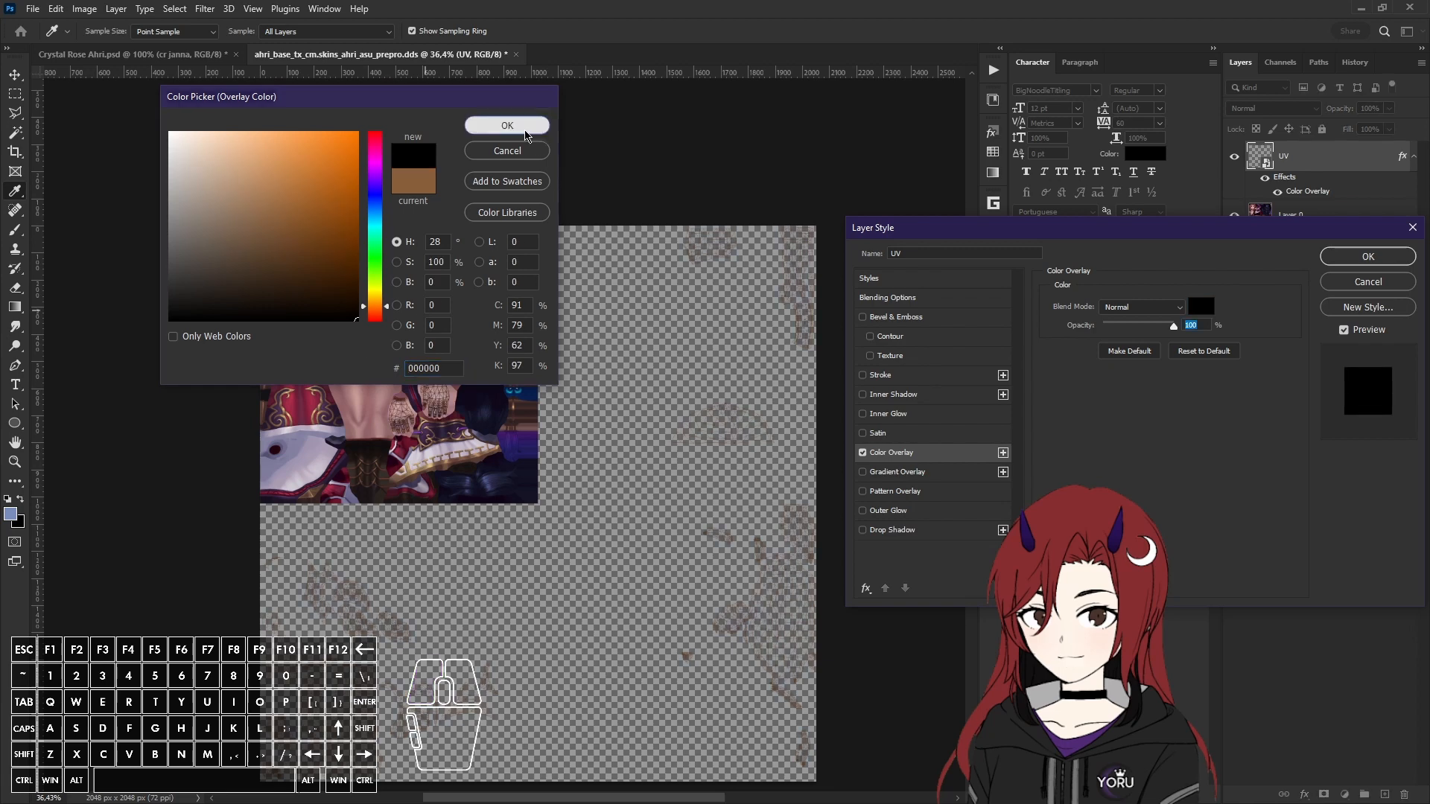
left_click(523, 134)
left_click(1366, 256)
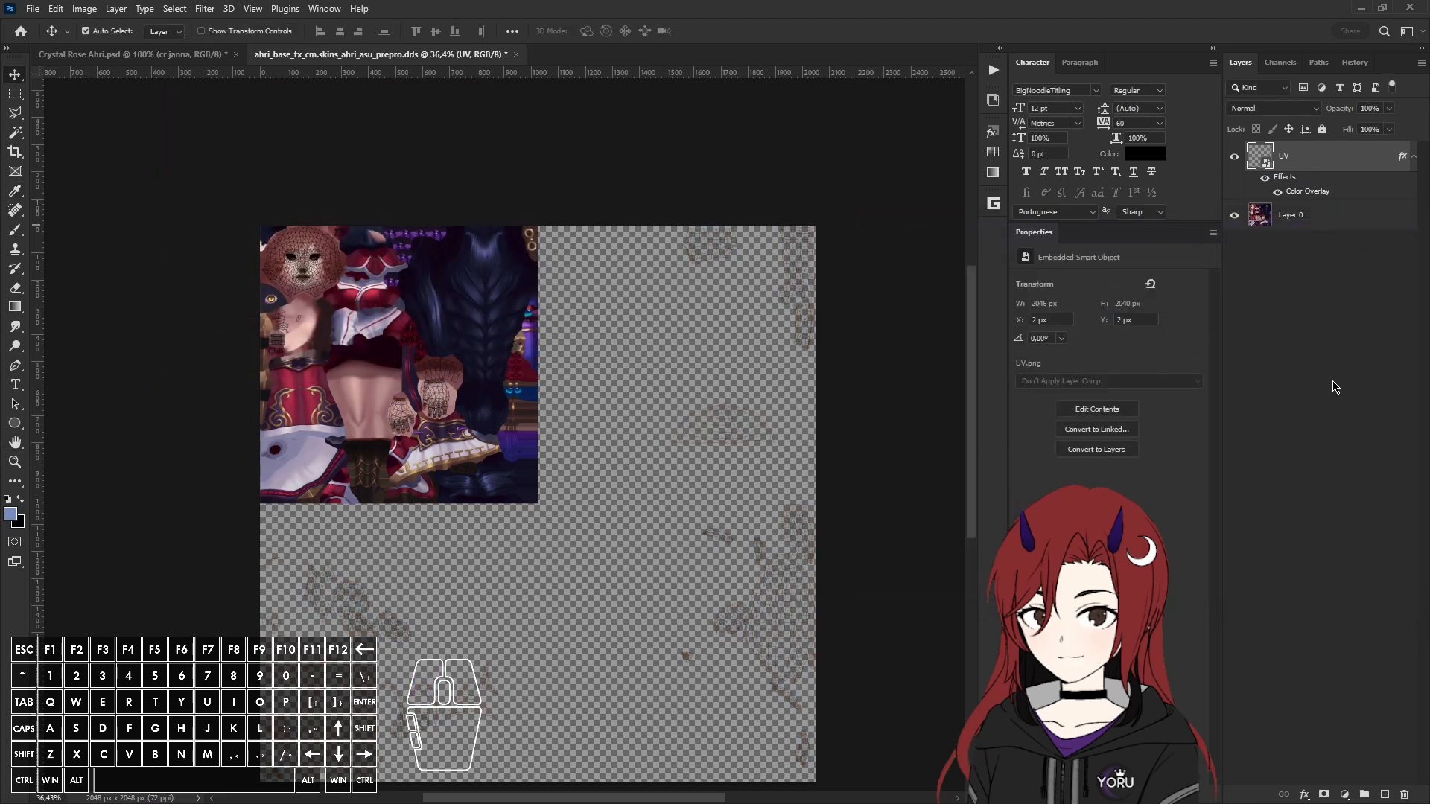
Step: Add a Solid Color fill layer in #7a8cbd and move it beneath the base texture layer
left_click(1310, 214)
left_click(1344, 795)
left_click(1357, 533)
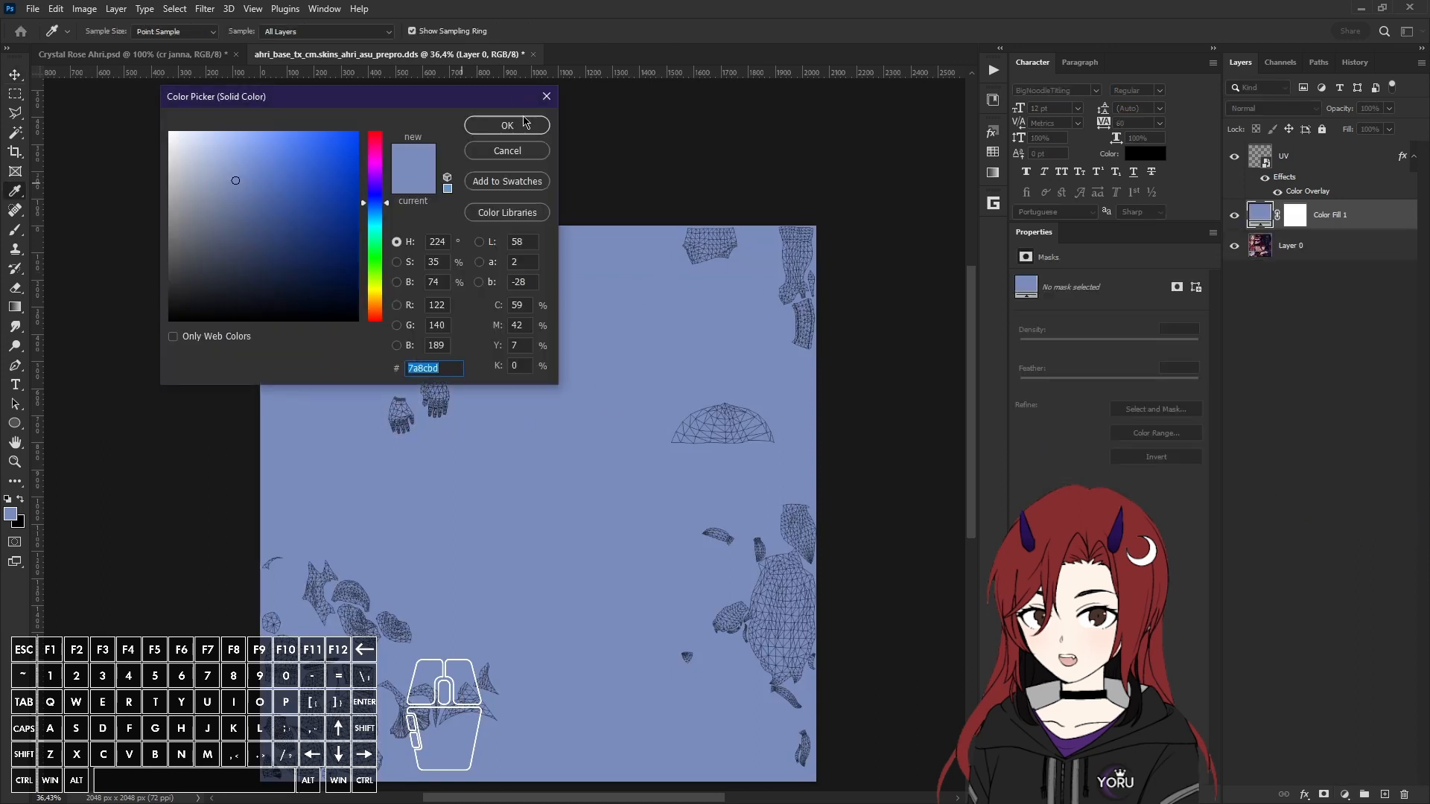
left_click(507, 125)
key("v")
left_click_drag(1329, 216, 1333, 257)
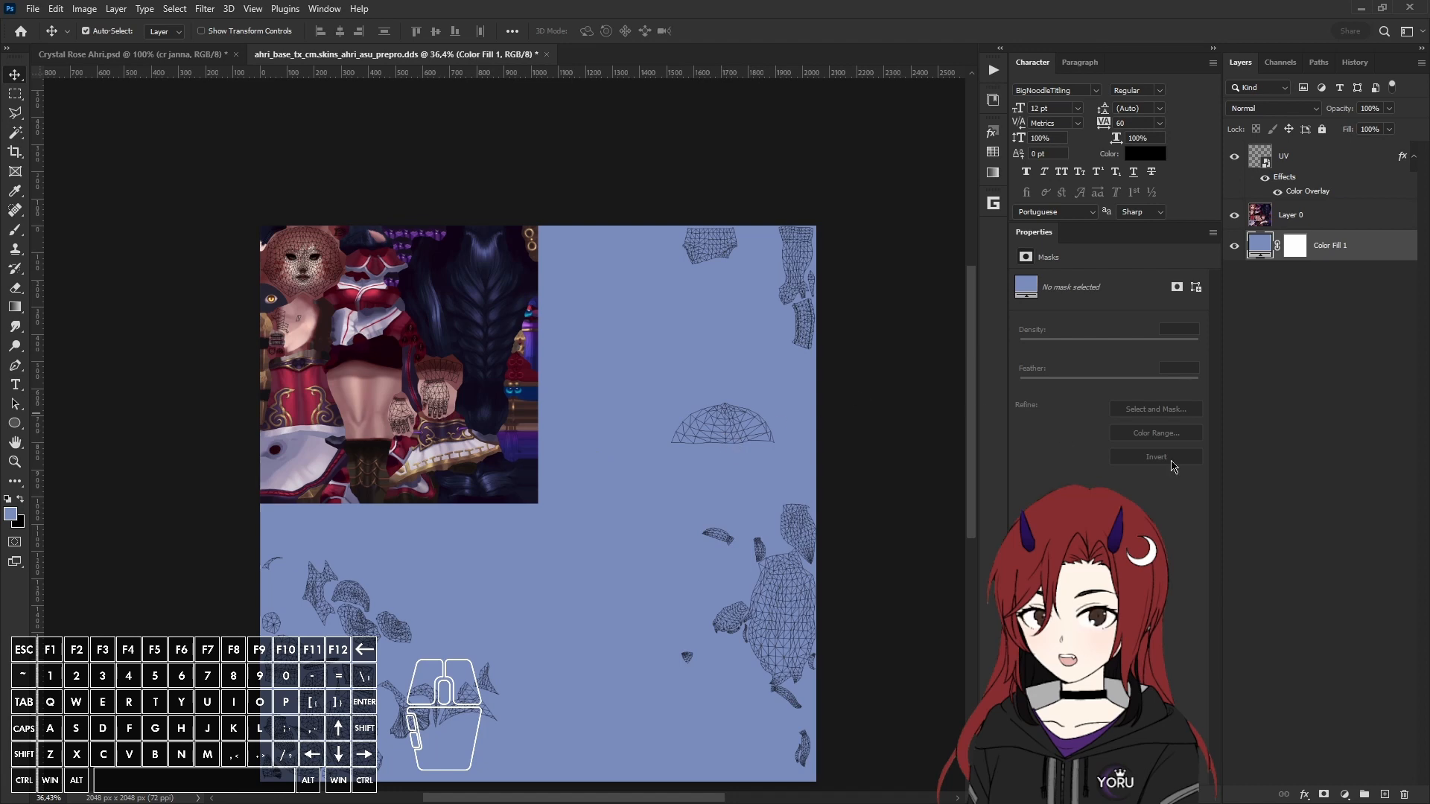
Step: Place dress arms.dds from the V Crystal Rose Ahri Resources folder as a layer above the color fill
key("alt+Tab")
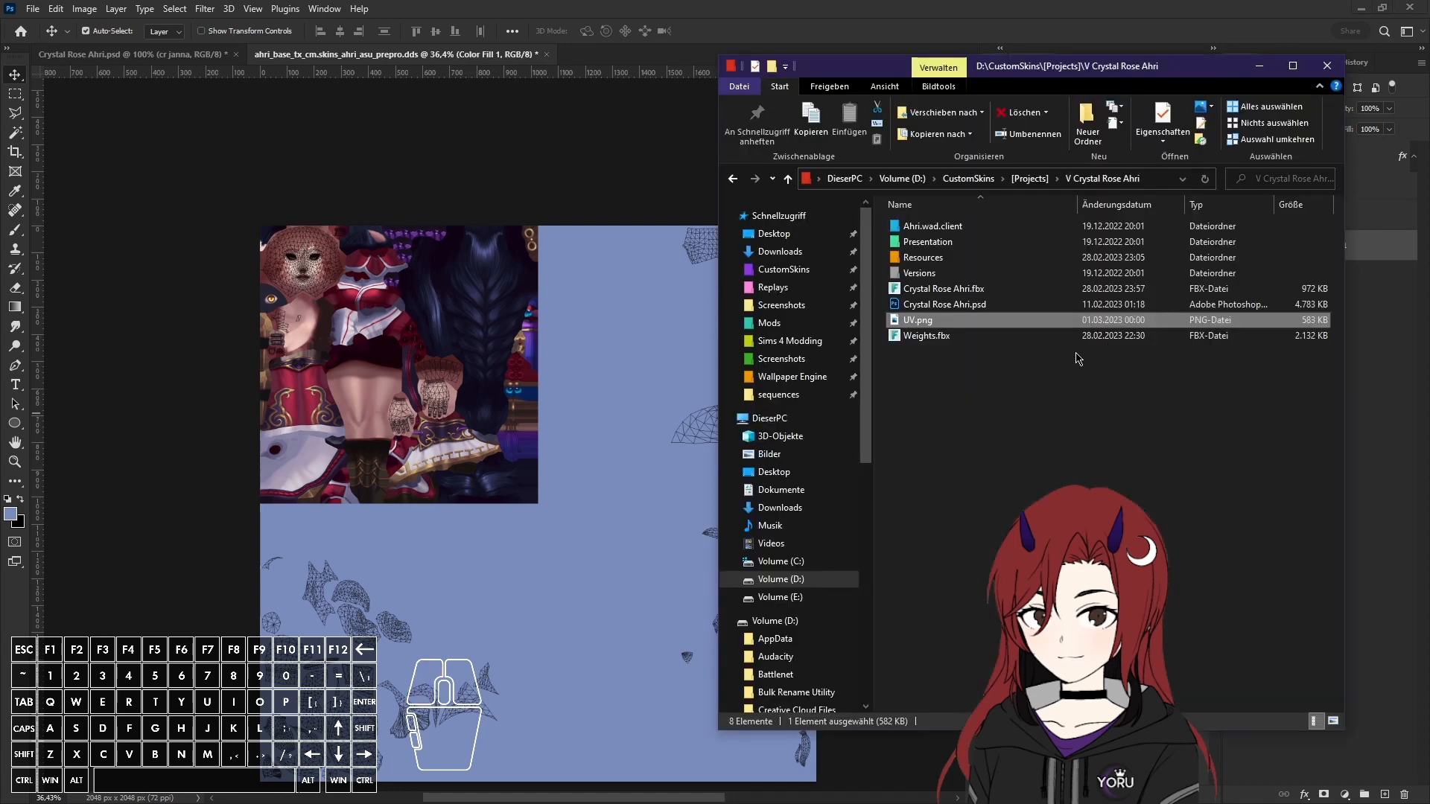
scroll(509, 559, "down", 2)
double_click(925, 259)
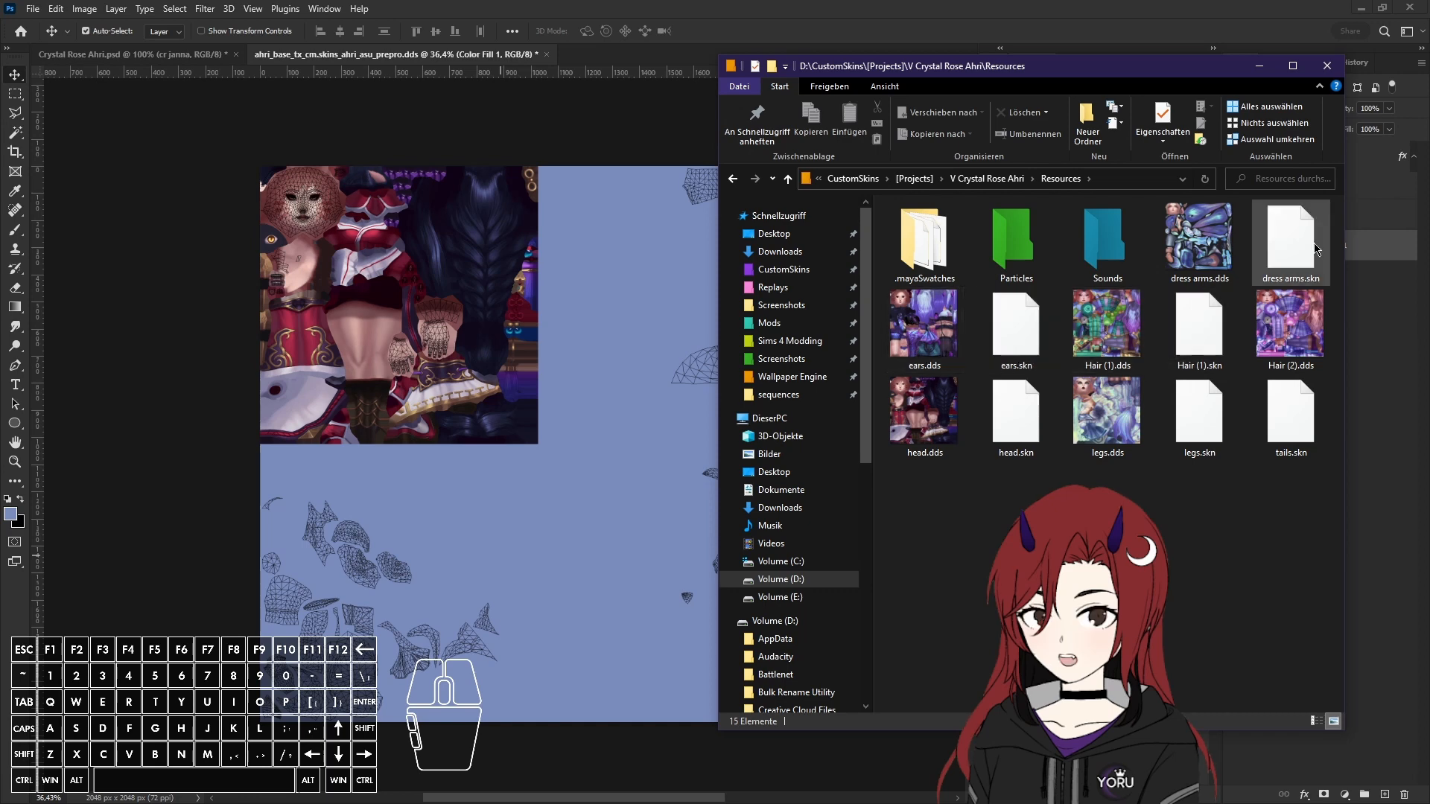
left_click_drag(1199, 238, 534, 484)
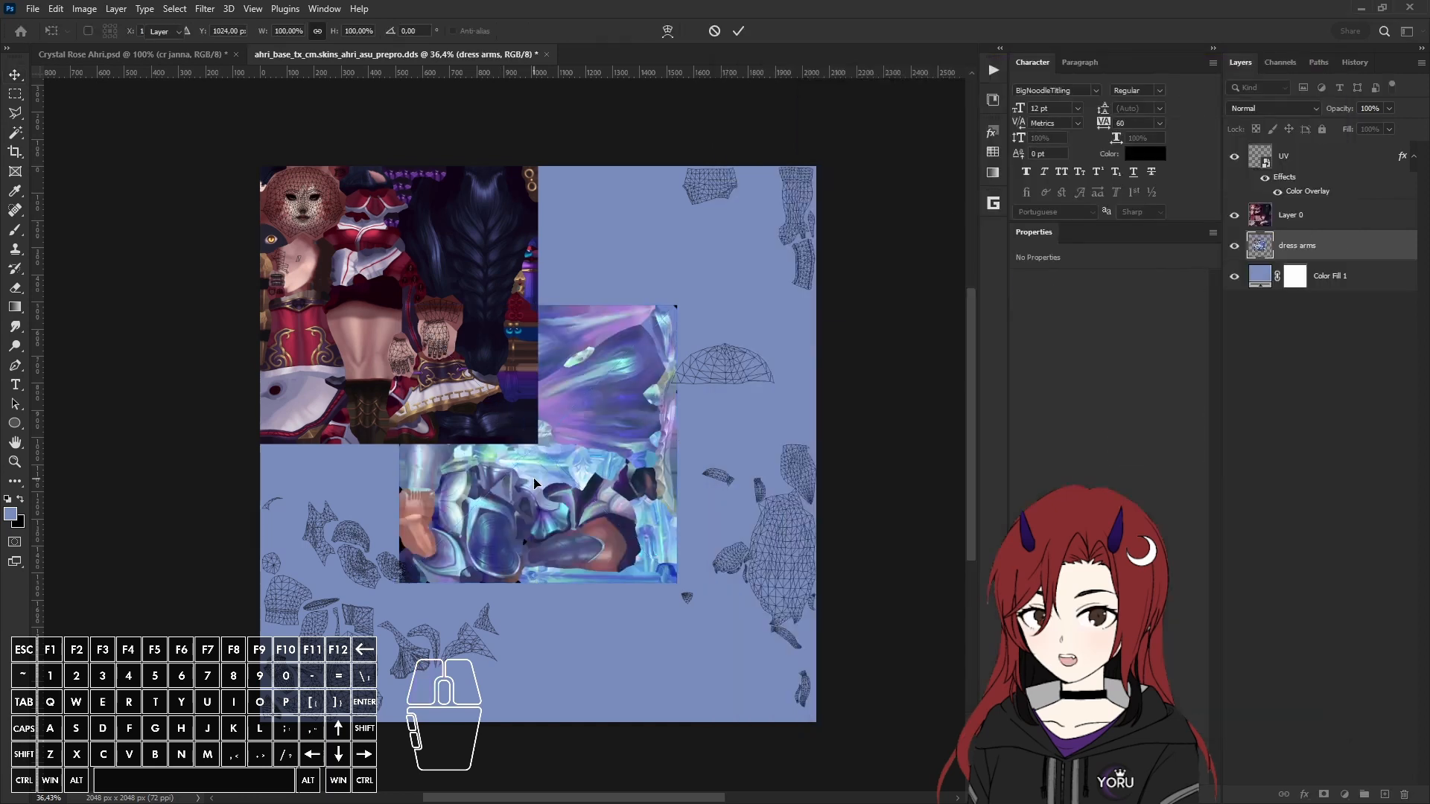
key("Return")
Step: Align the dress arms layer to the canvas's bottom-left corner by running the League textures action Align ↓ ←
left_click(992, 70)
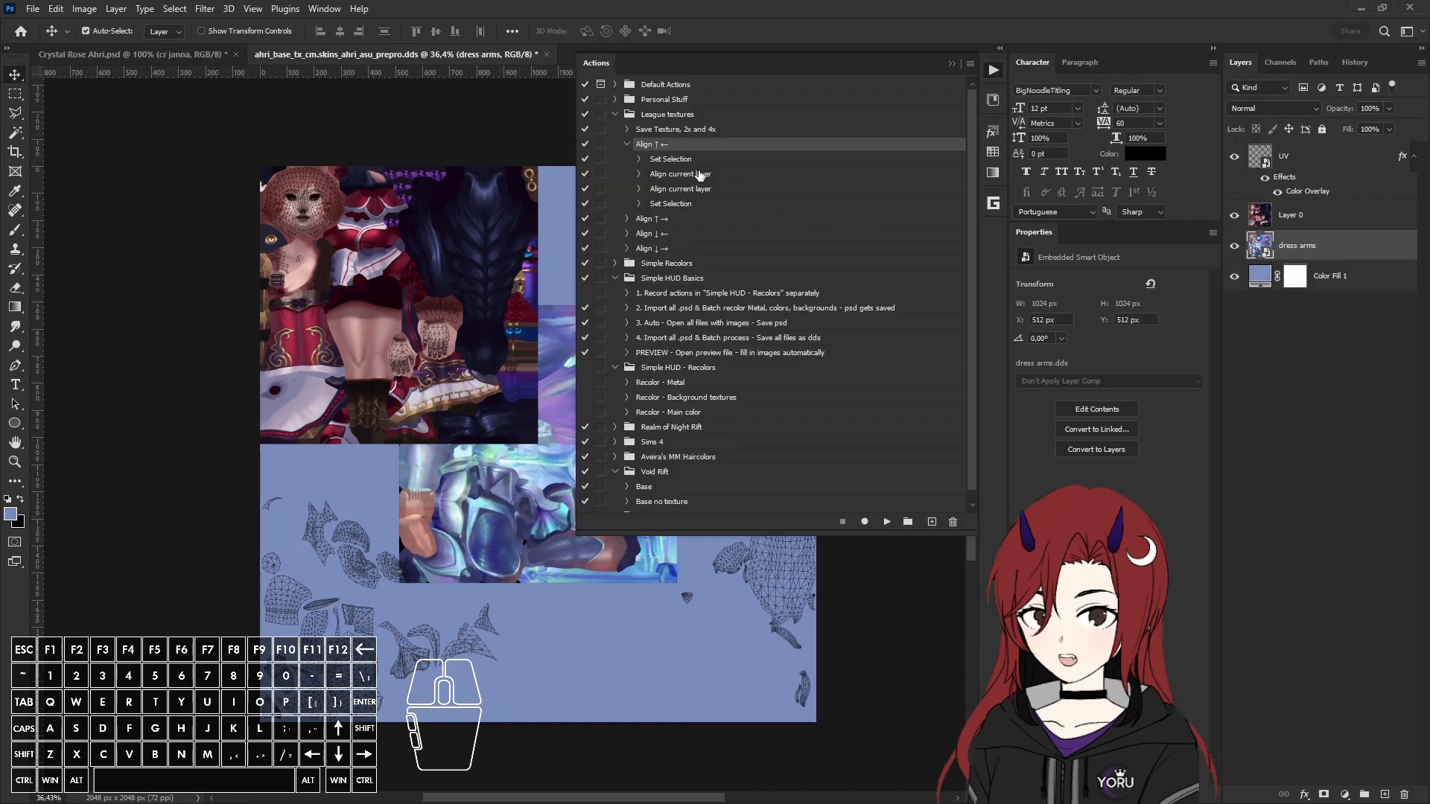
left_click(628, 145)
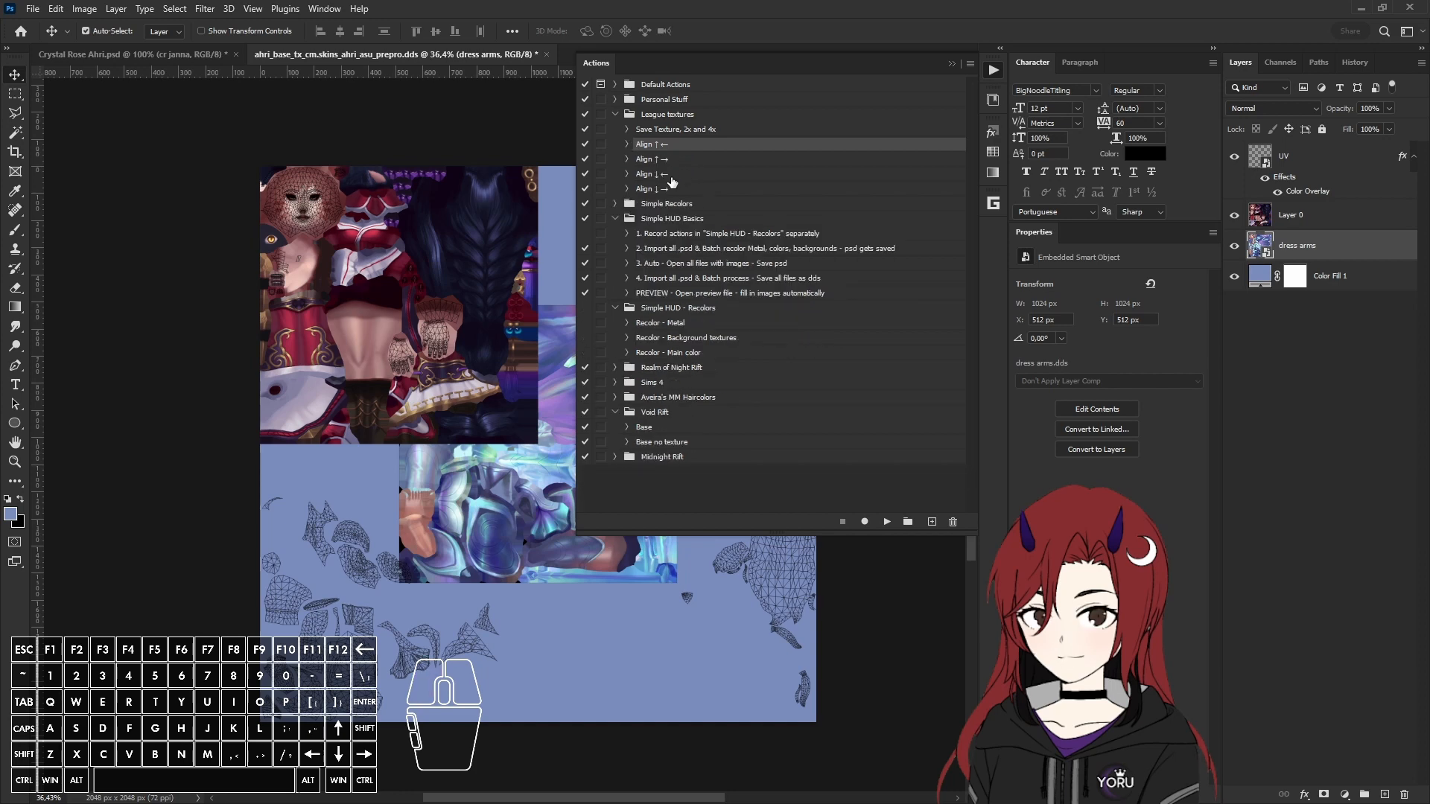
left_click(670, 176)
left_click(886, 521)
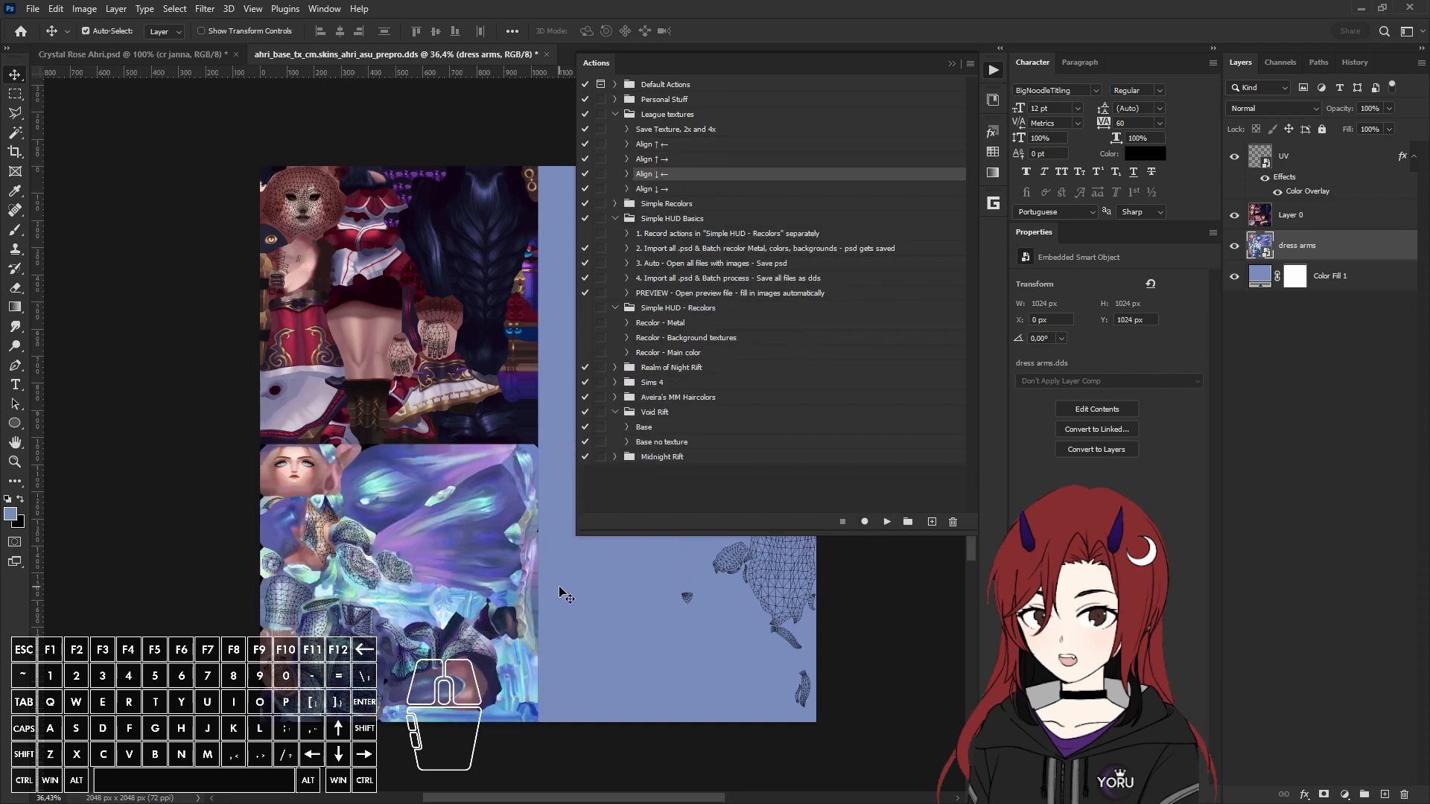
left_click(992, 72)
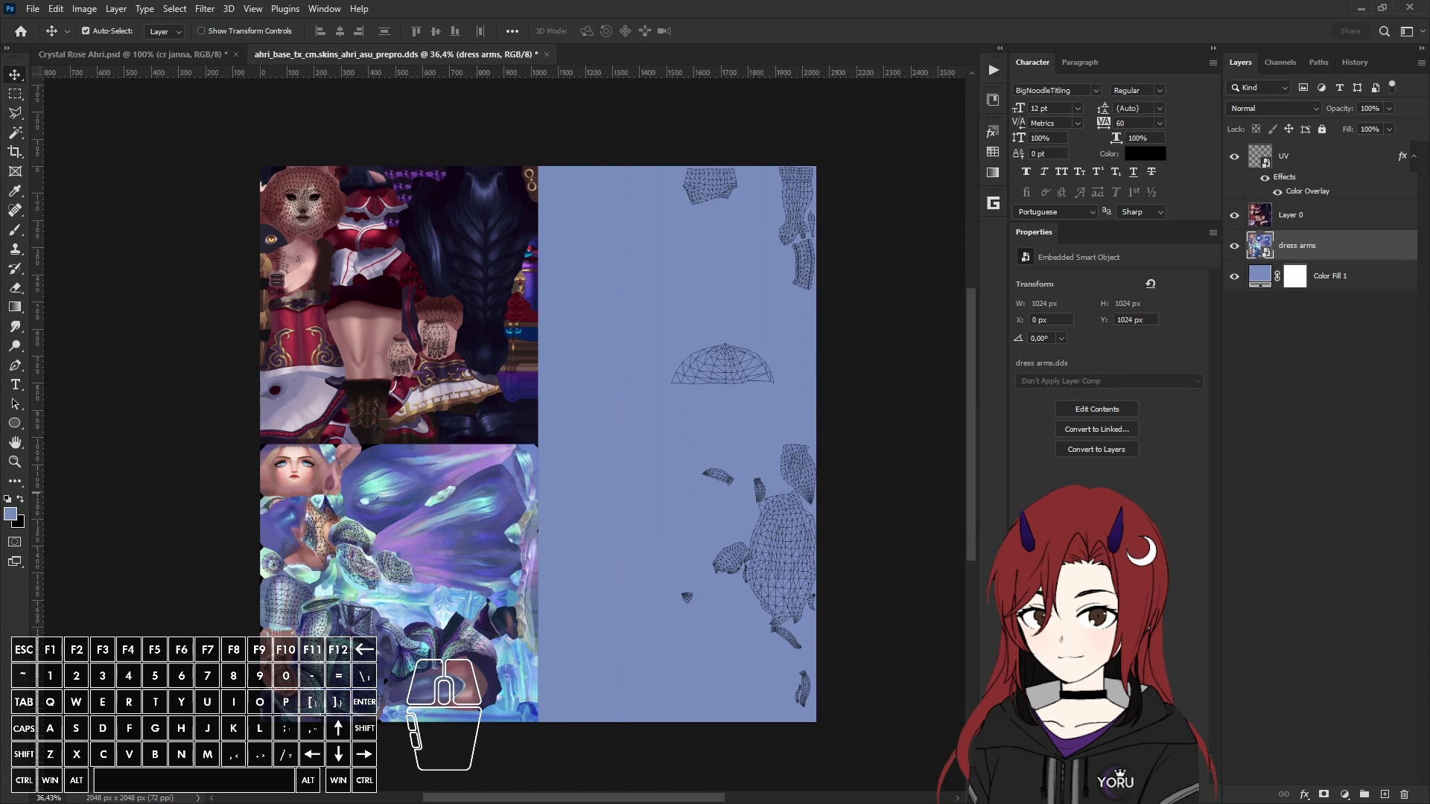
Step: Place legs.dds from the Resources folder and align it to the canvas's top-right corner with the Align ↑ → action
key("alt+Tab")
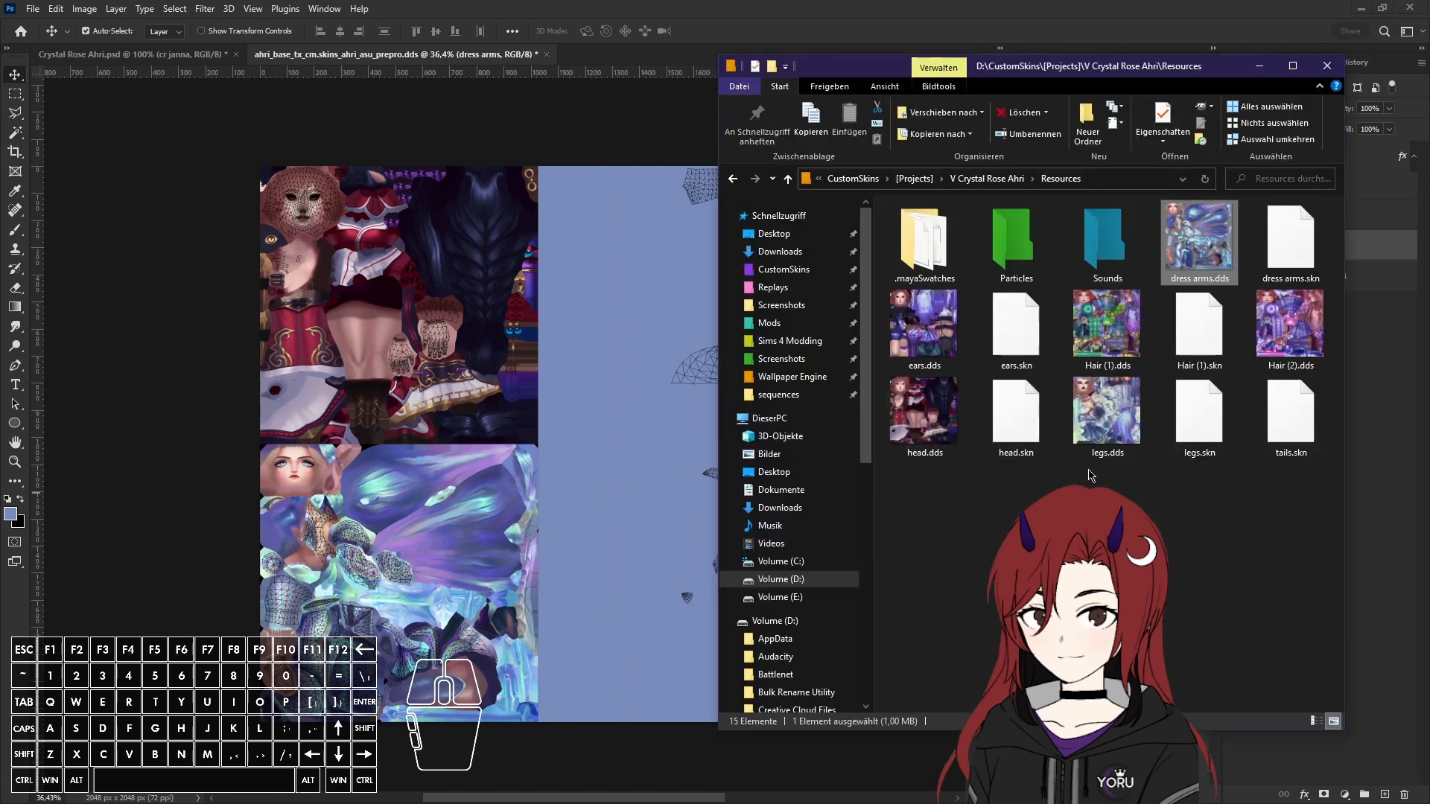
left_click_drag(1108, 414, 507, 490)
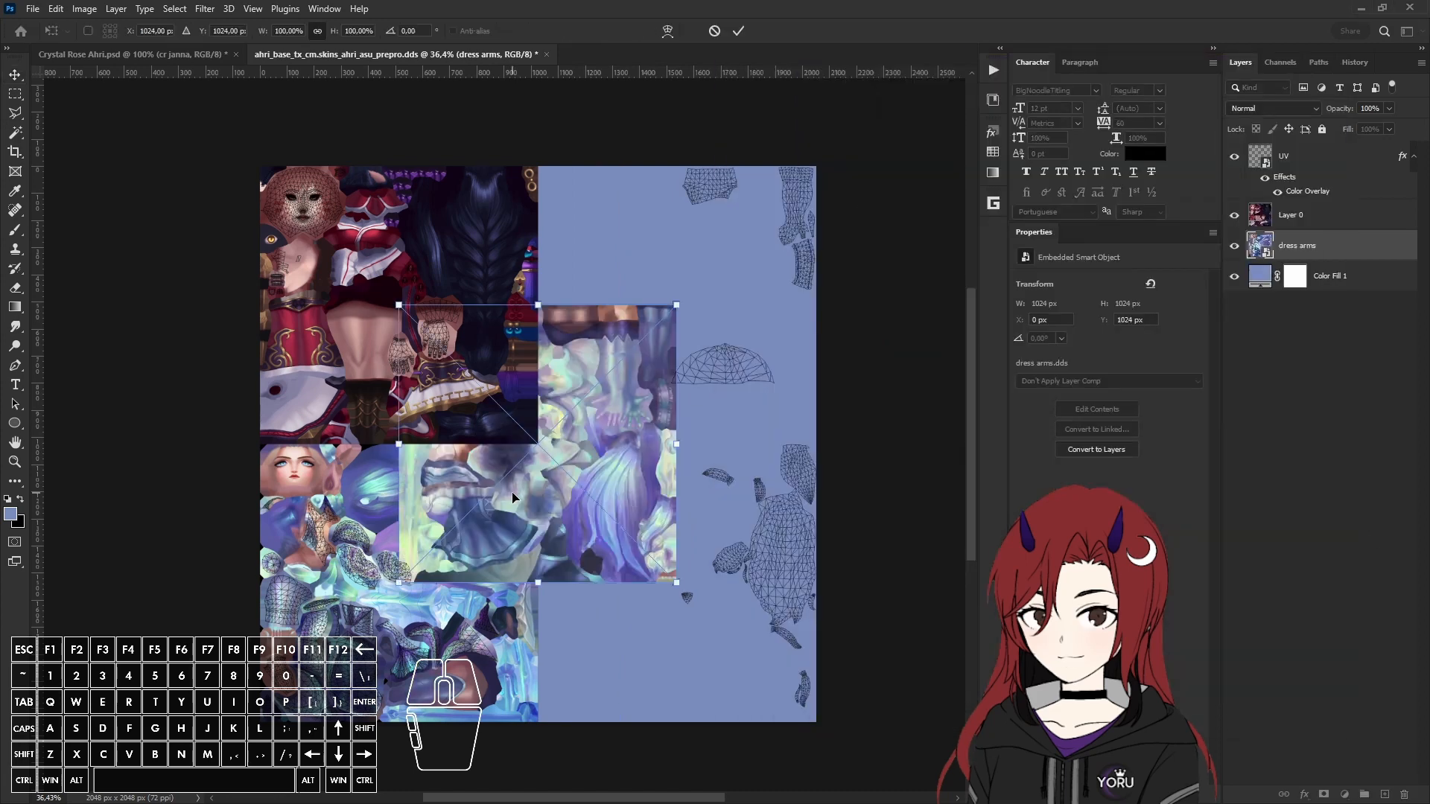
key("Return")
left_click(993, 71)
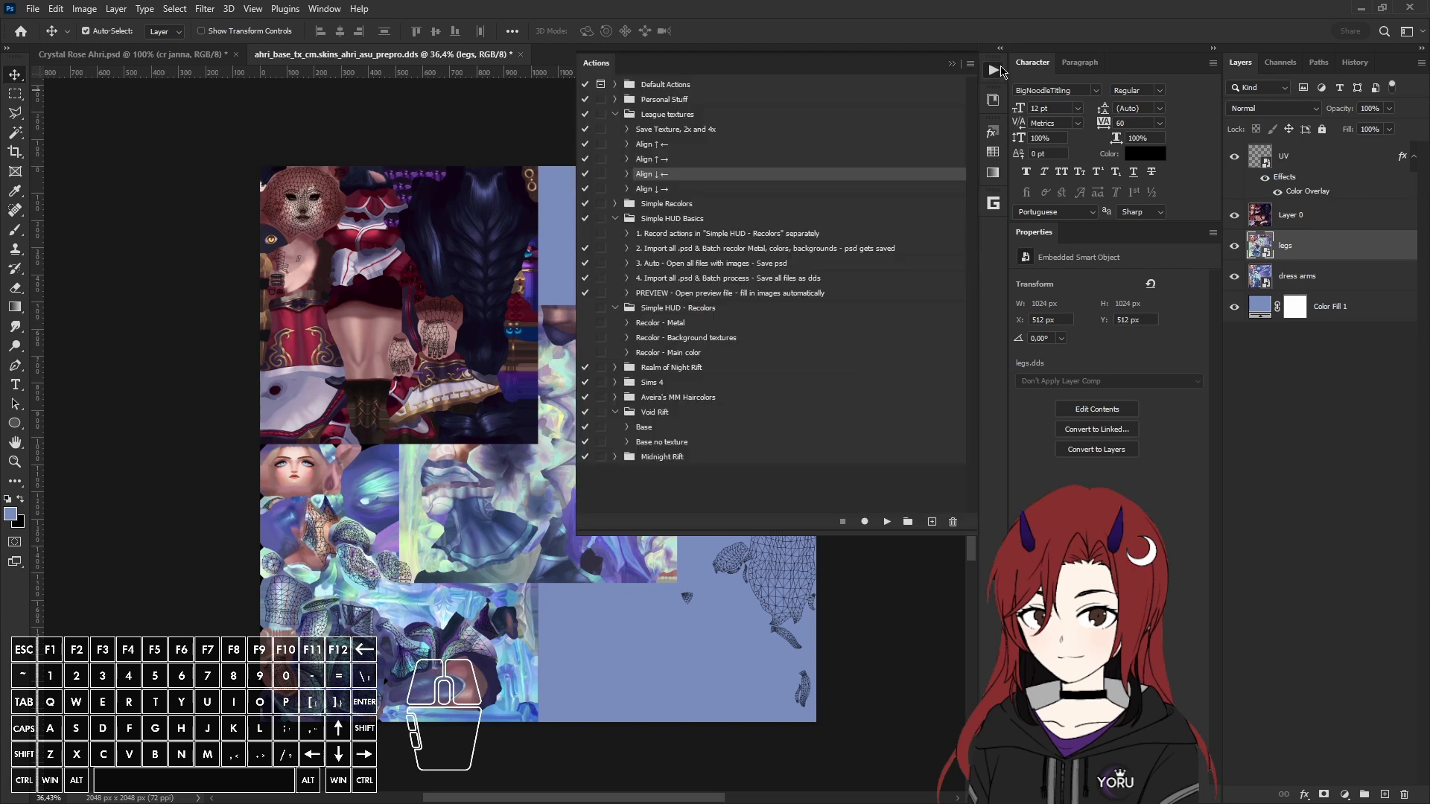
left_click(675, 162)
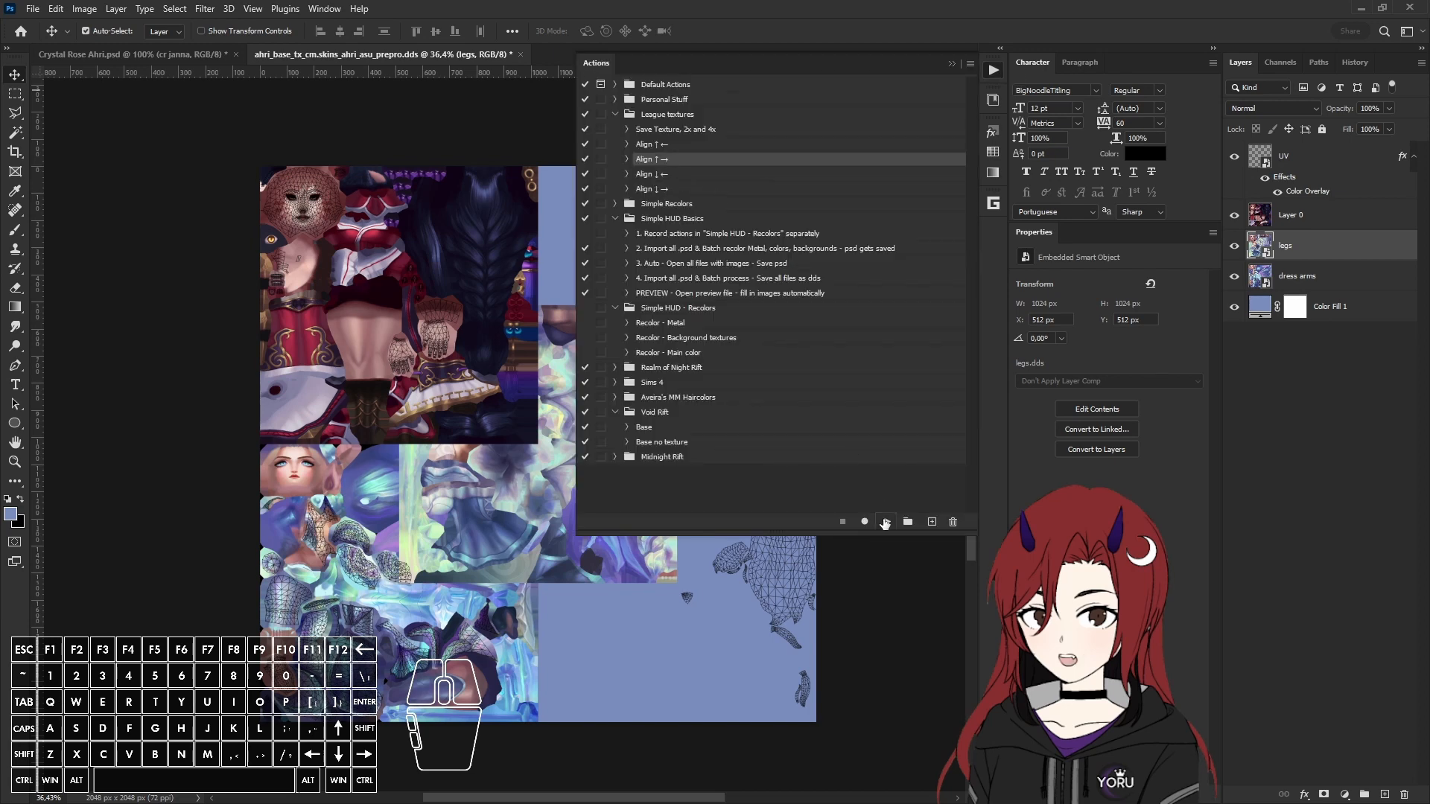
left_click(884, 522)
left_click(993, 71)
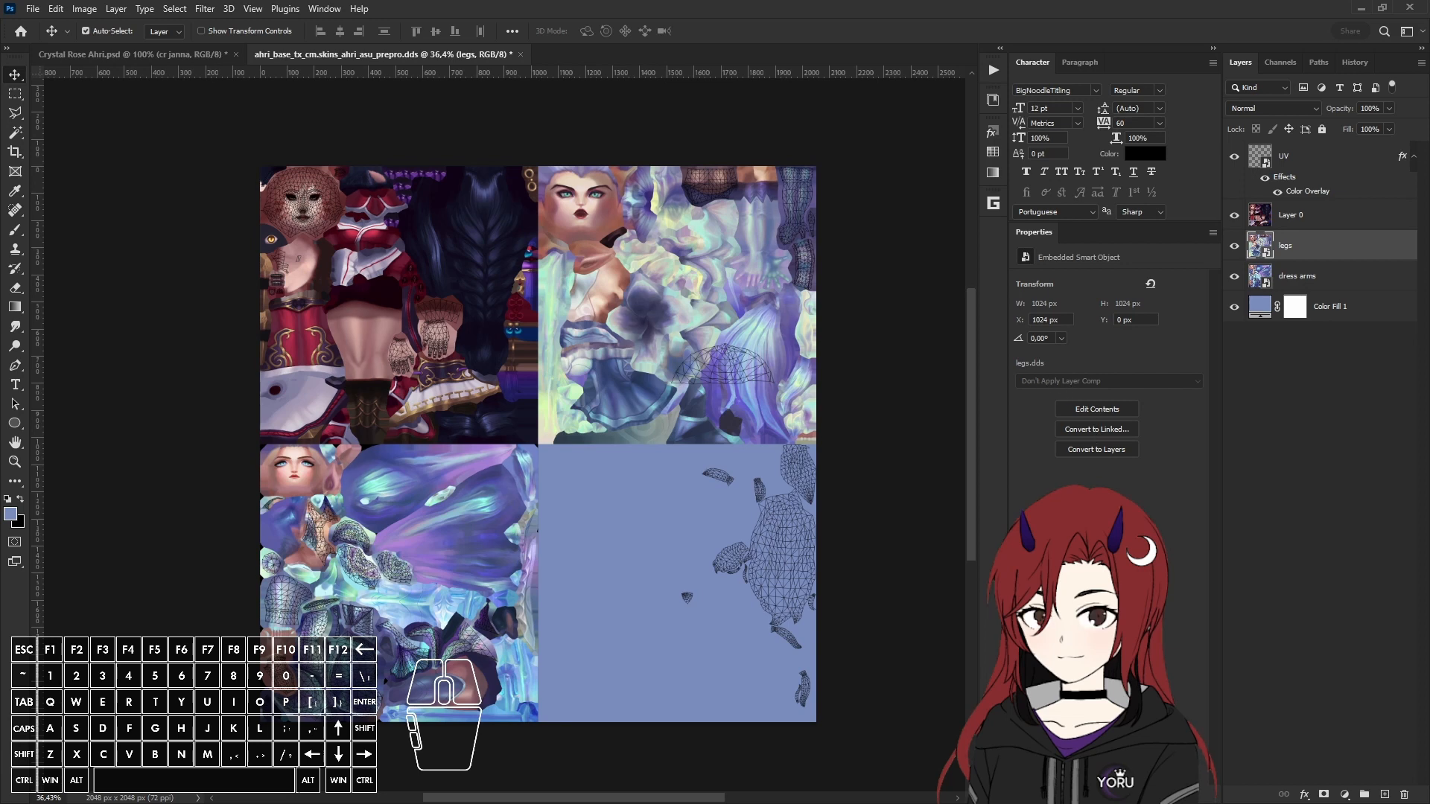
Step: Place Hair (1).dds from the Resources folder and align it to the canvas's bottom-right corner with the Align ↓ → action
key("alt+Tab")
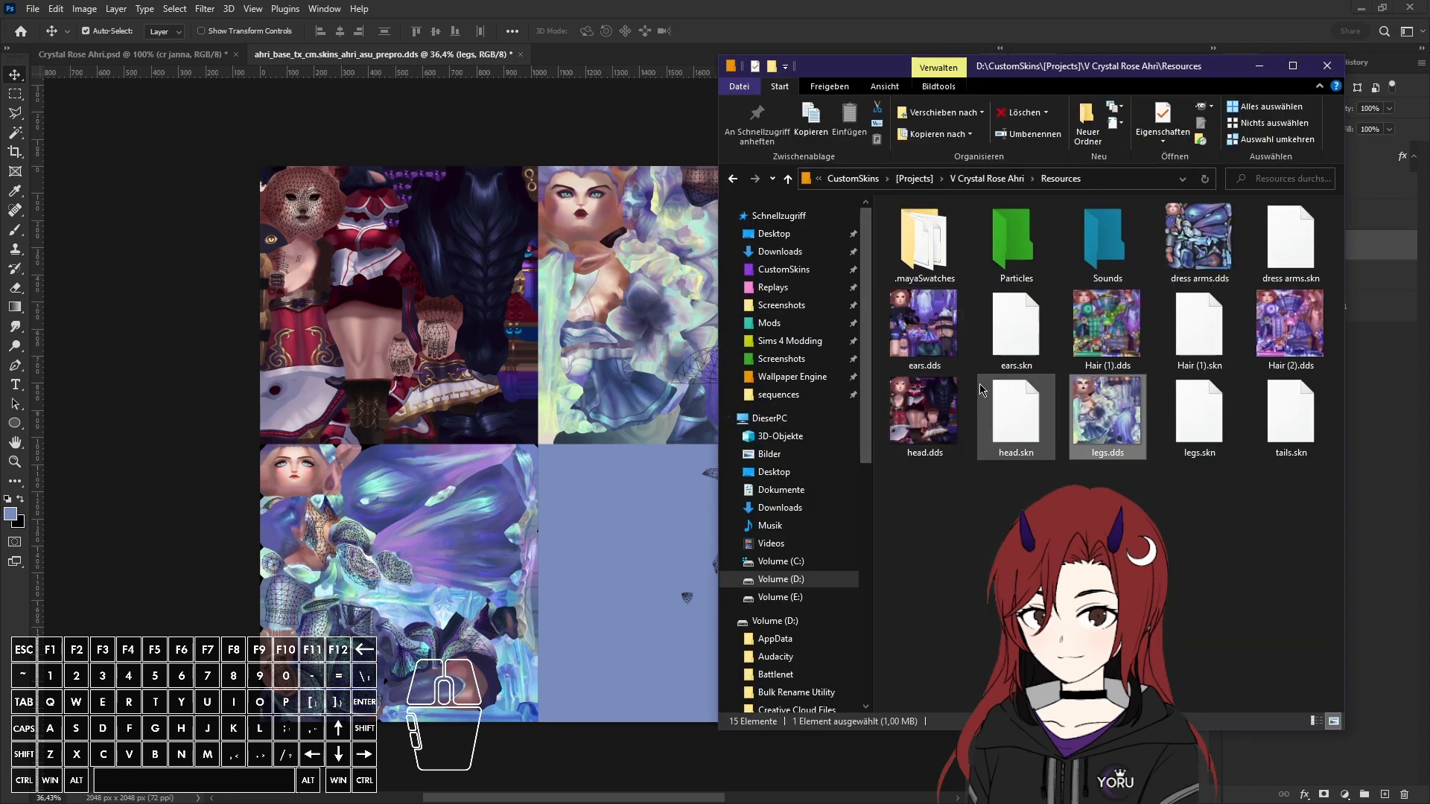
left_click_drag(1107, 324, 574, 468)
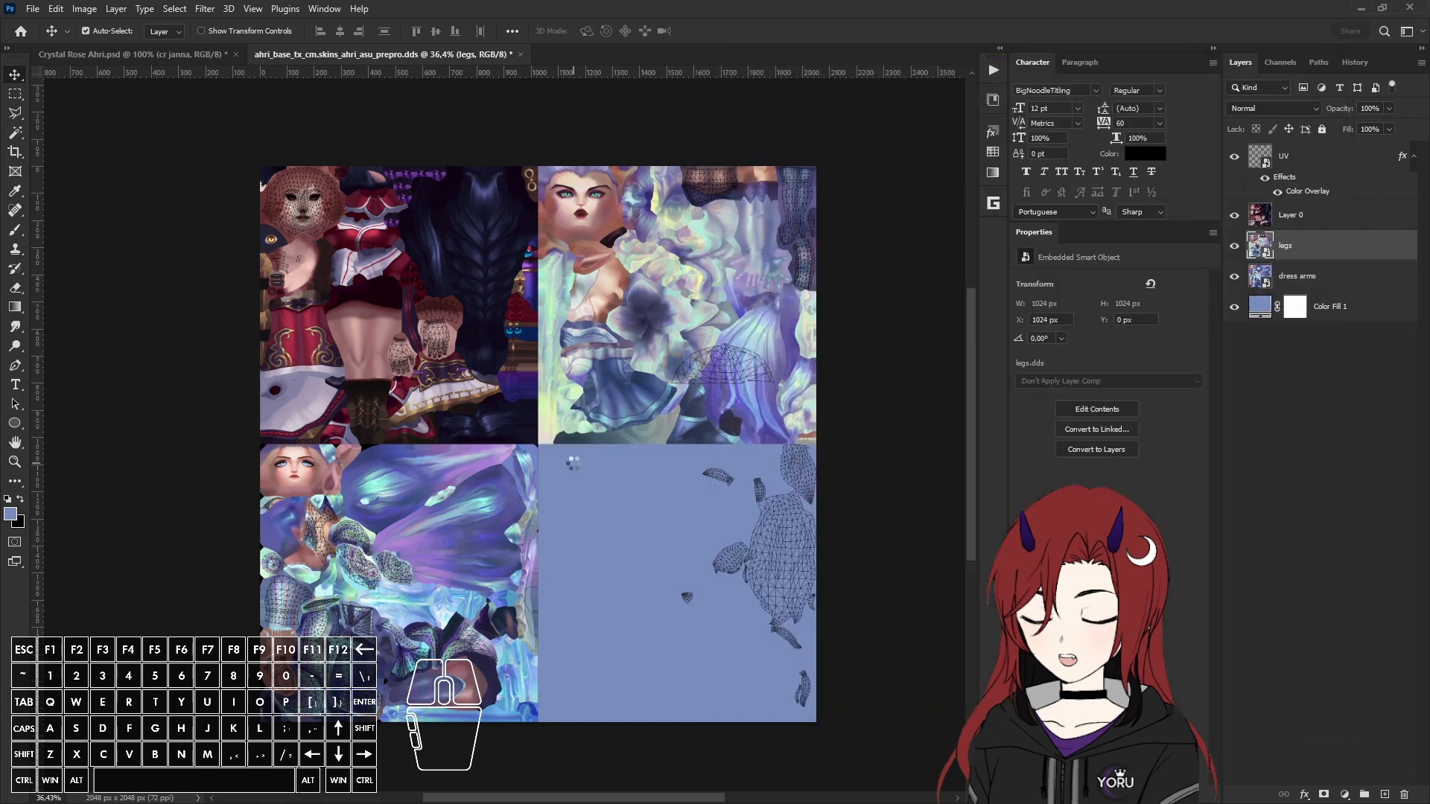
key("Return")
left_click(993, 70)
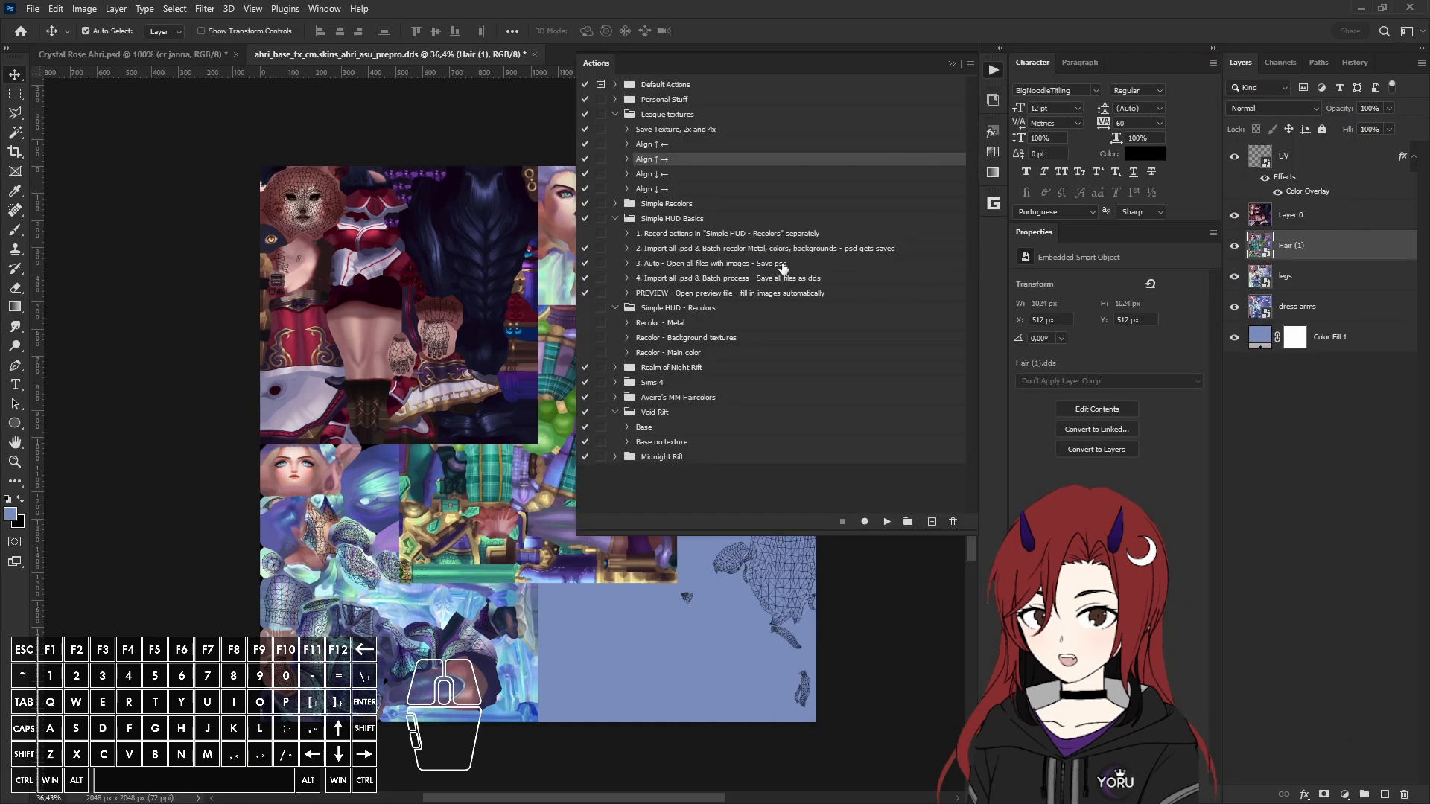
left_click(673, 190)
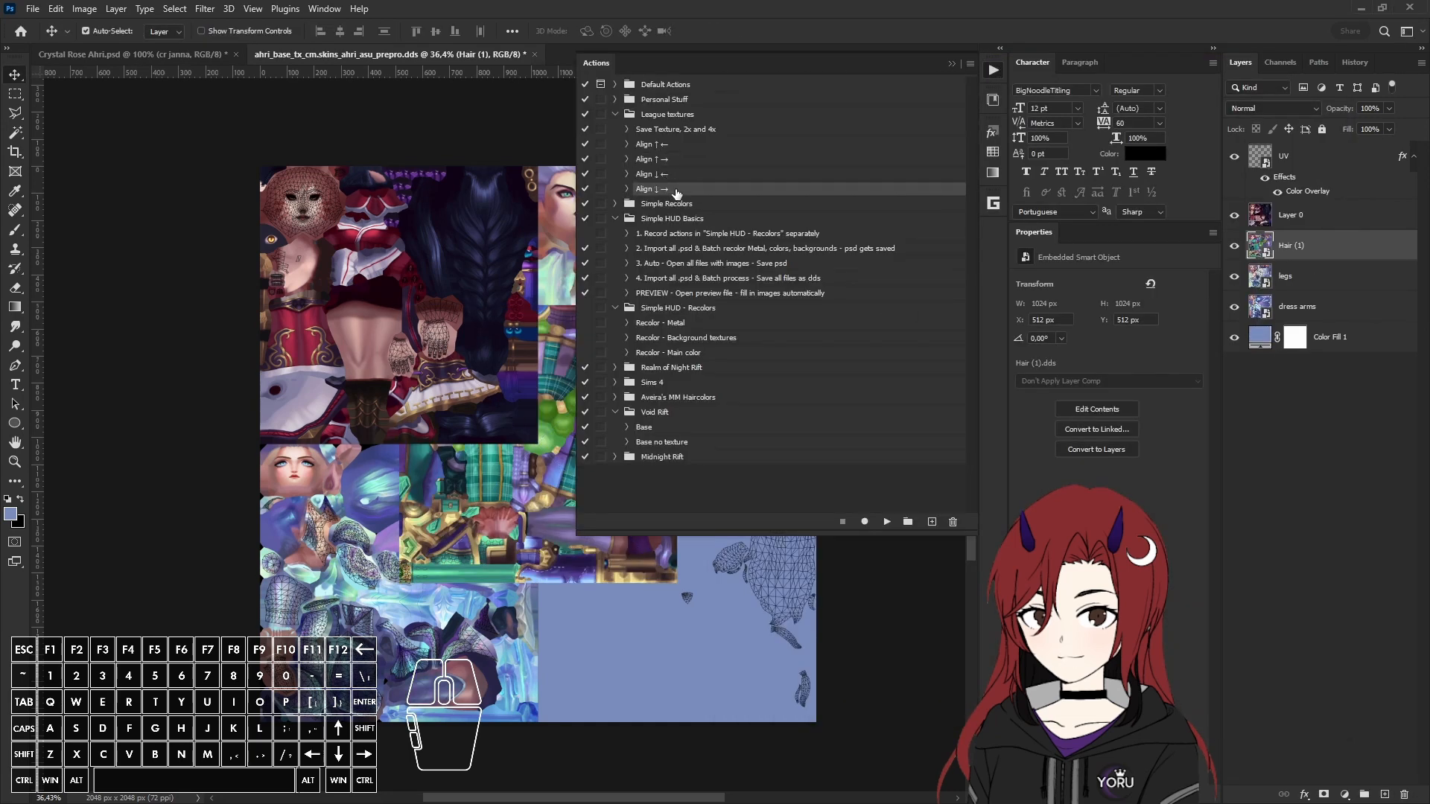
left_click(887, 517)
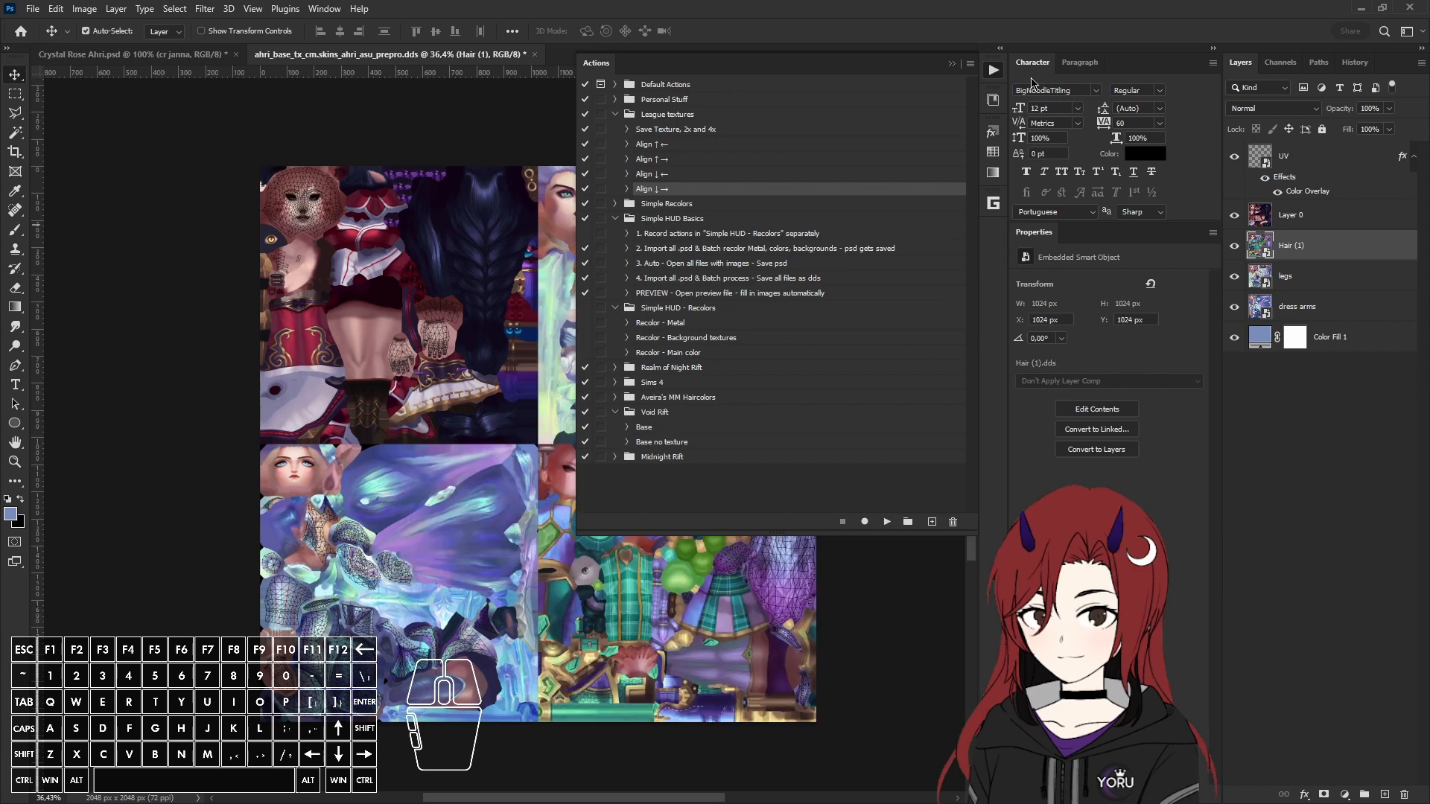
left_click(993, 70)
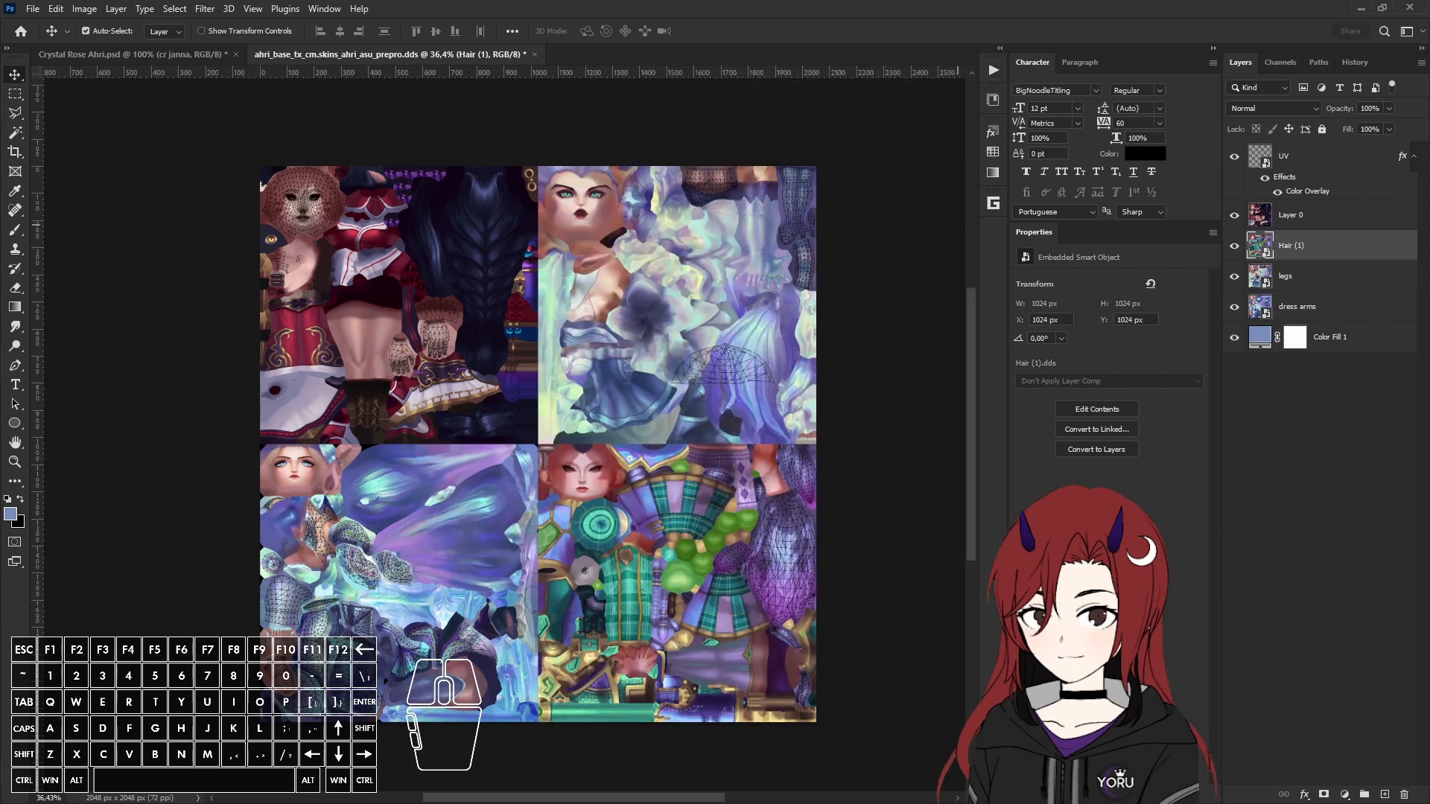
Step: Place ears.dds from the Resources folder above the Hair (1) layer and scale it to 200%
left_click(1429, 790)
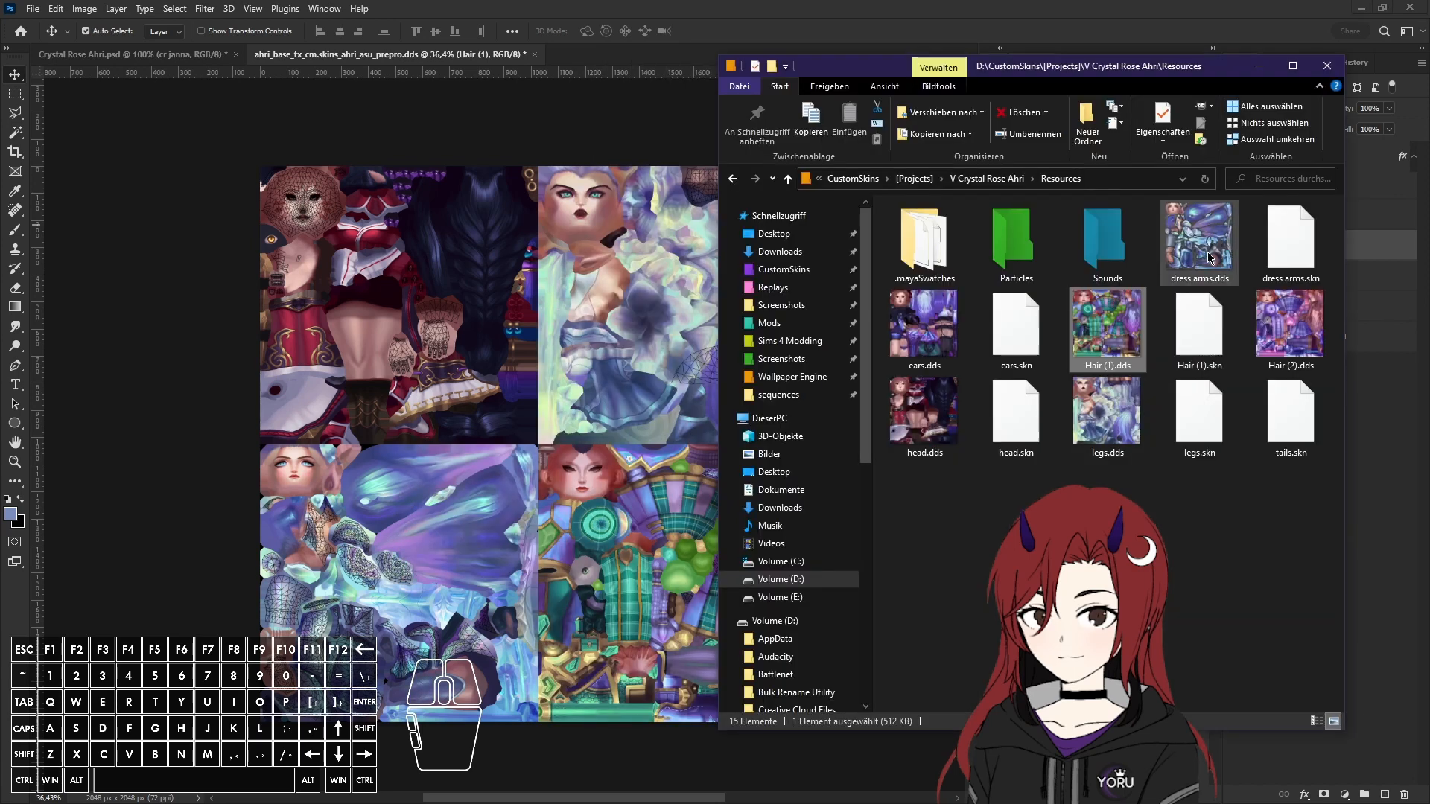
left_click_drag(924, 327, 625, 384)
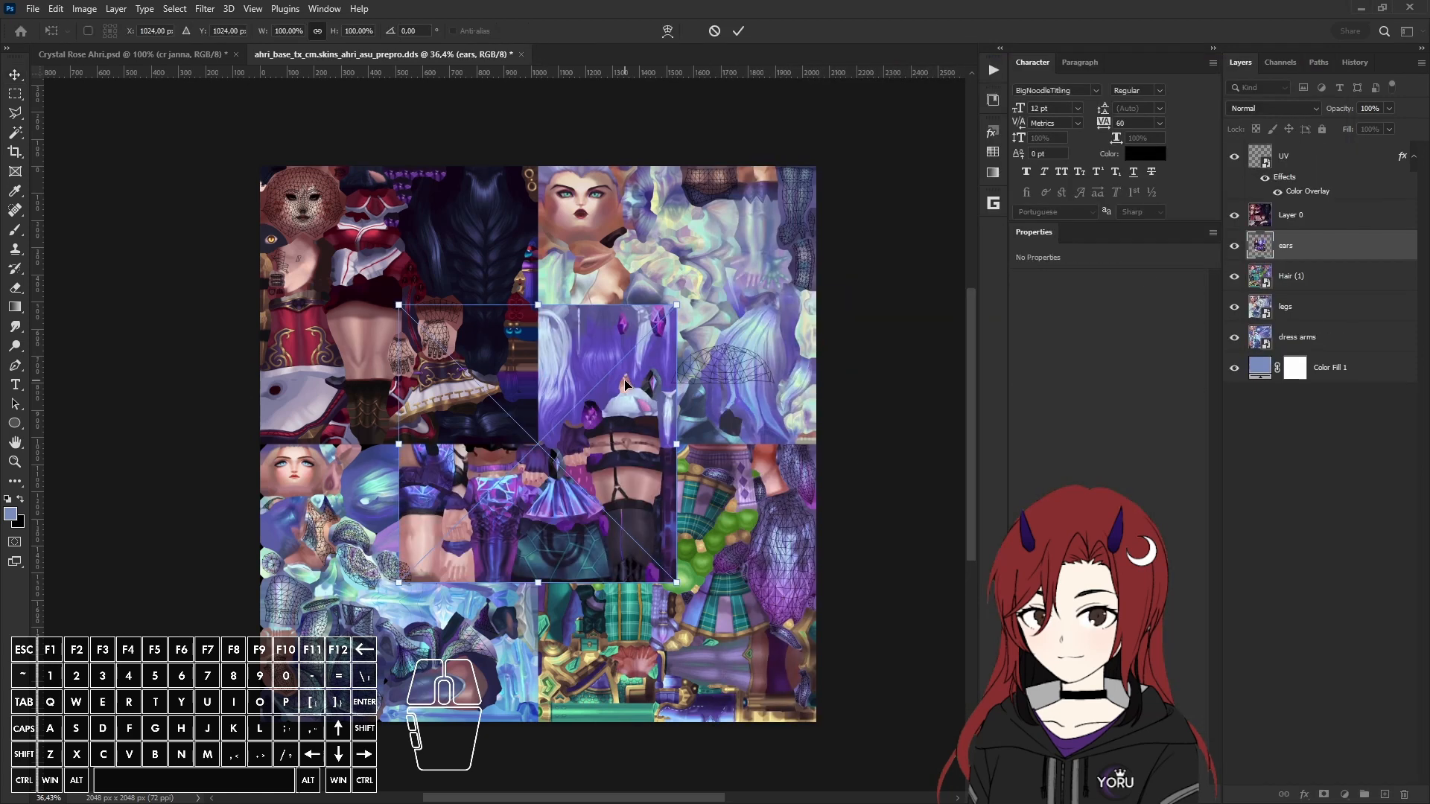
key("Return")
key("ctrl+t")
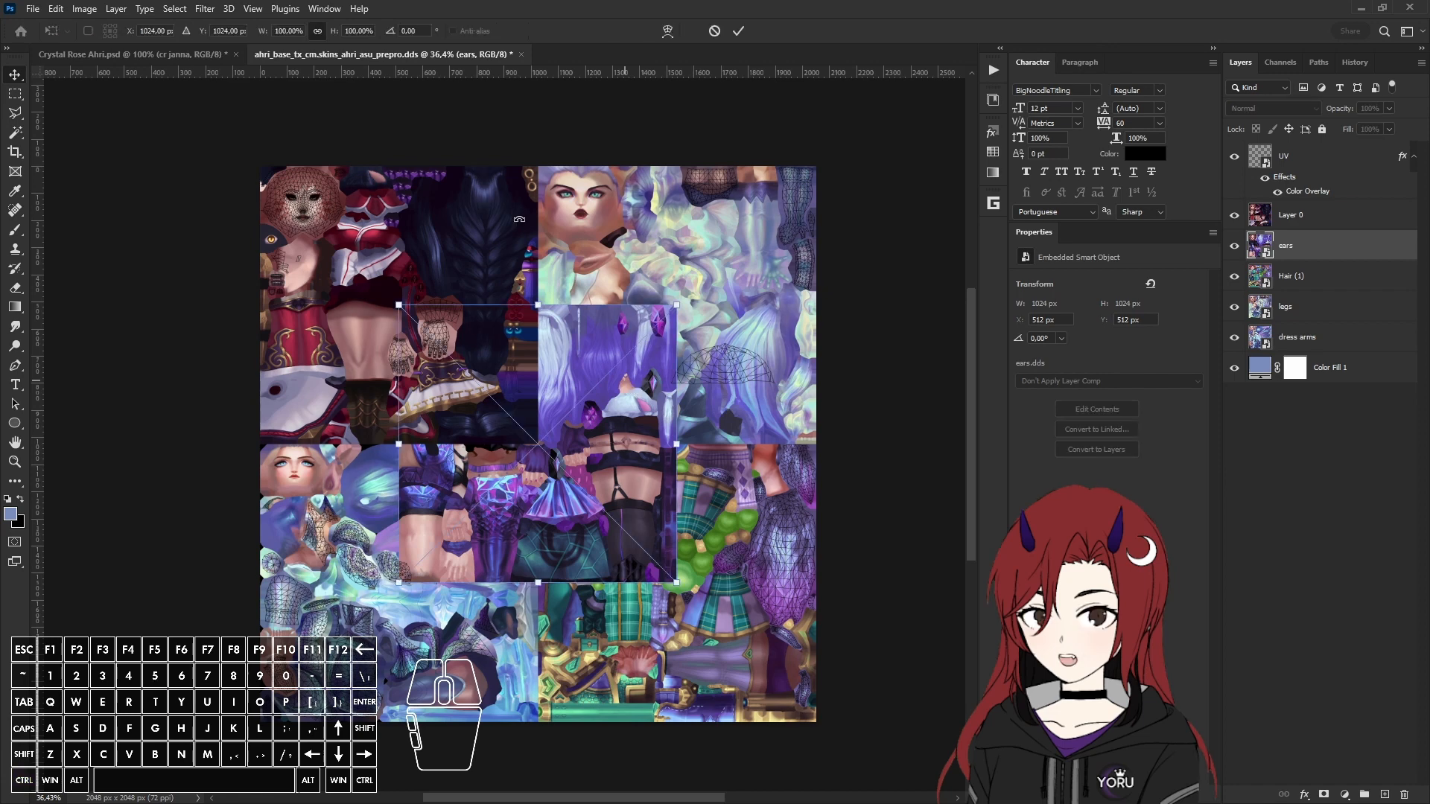
left_click(355, 31)
key("ctrl+a")
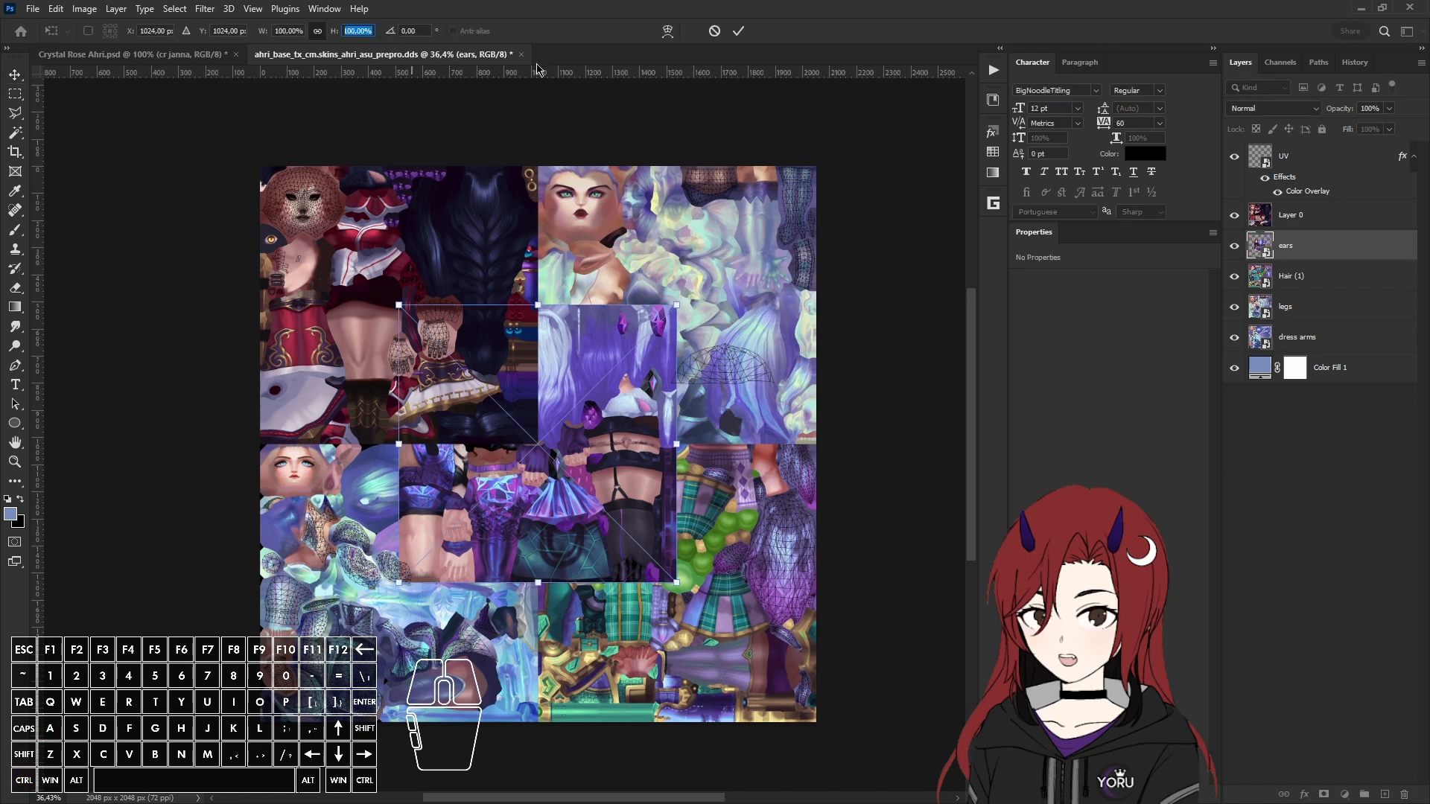
type("200")
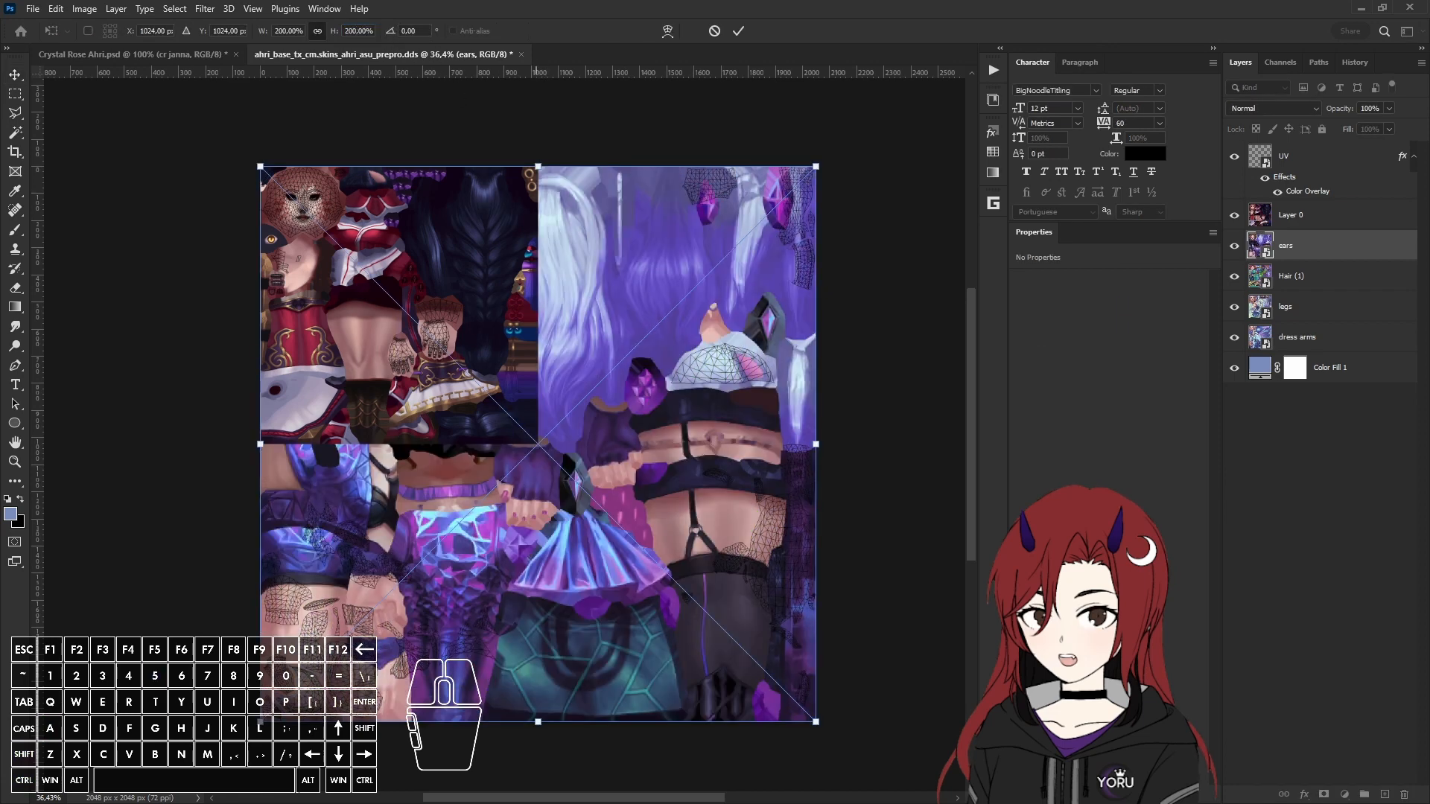
double_click(677, 239)
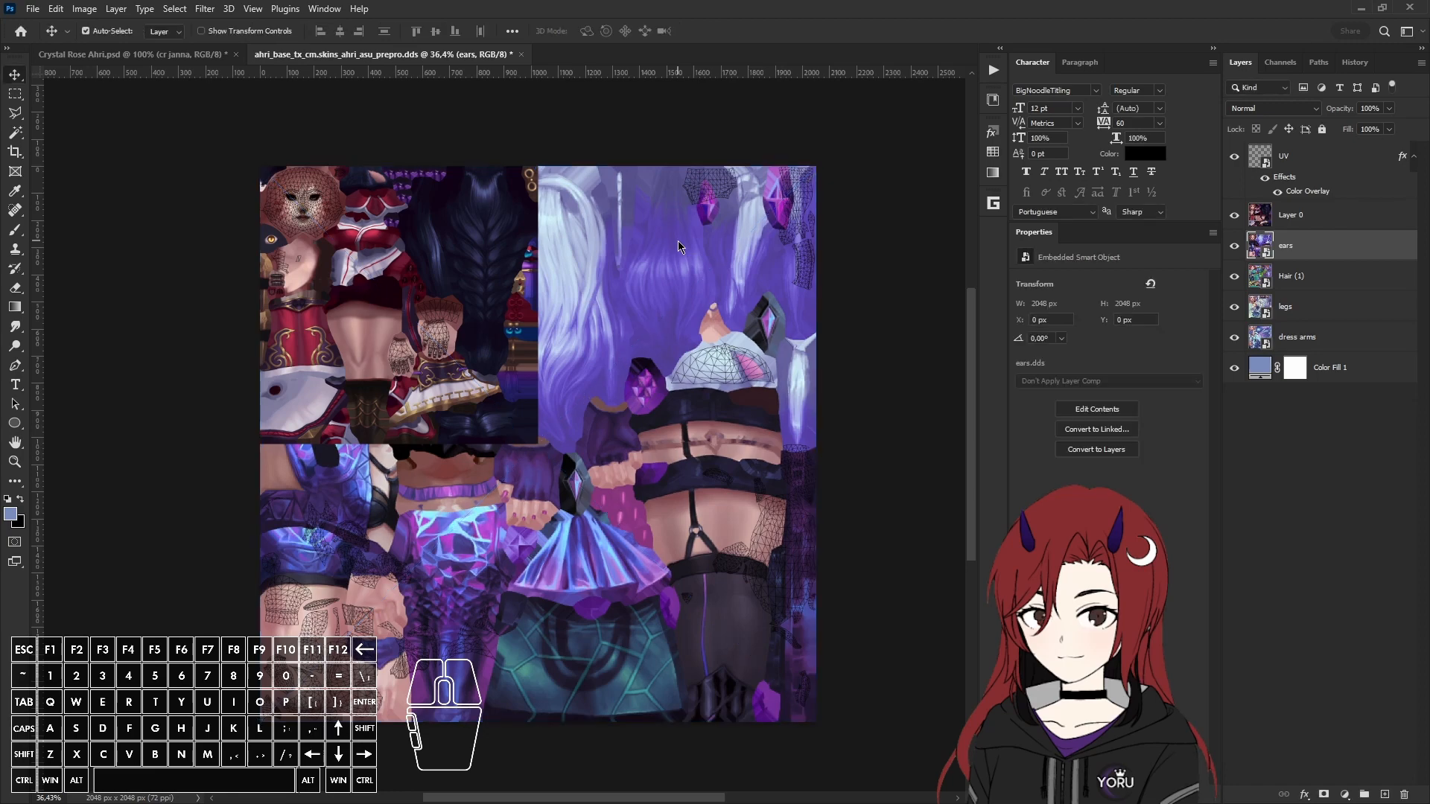
Step: Mask the ears layer down to a rectangular area around the white ear piece under the UV wireframe
scroll(721, 427, "up", 5, "alt")
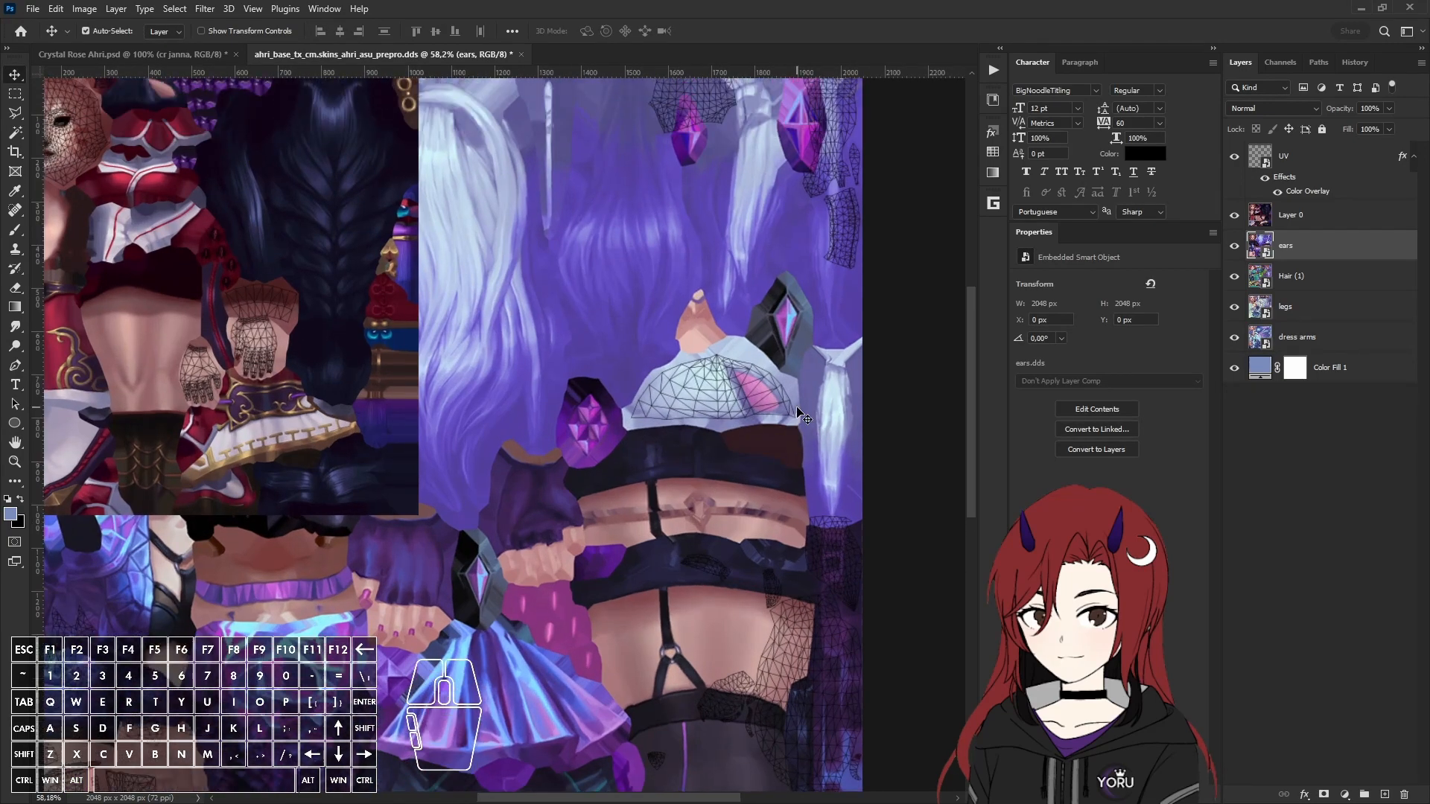
key("m")
left_click_drag(569, 297, 825, 466)
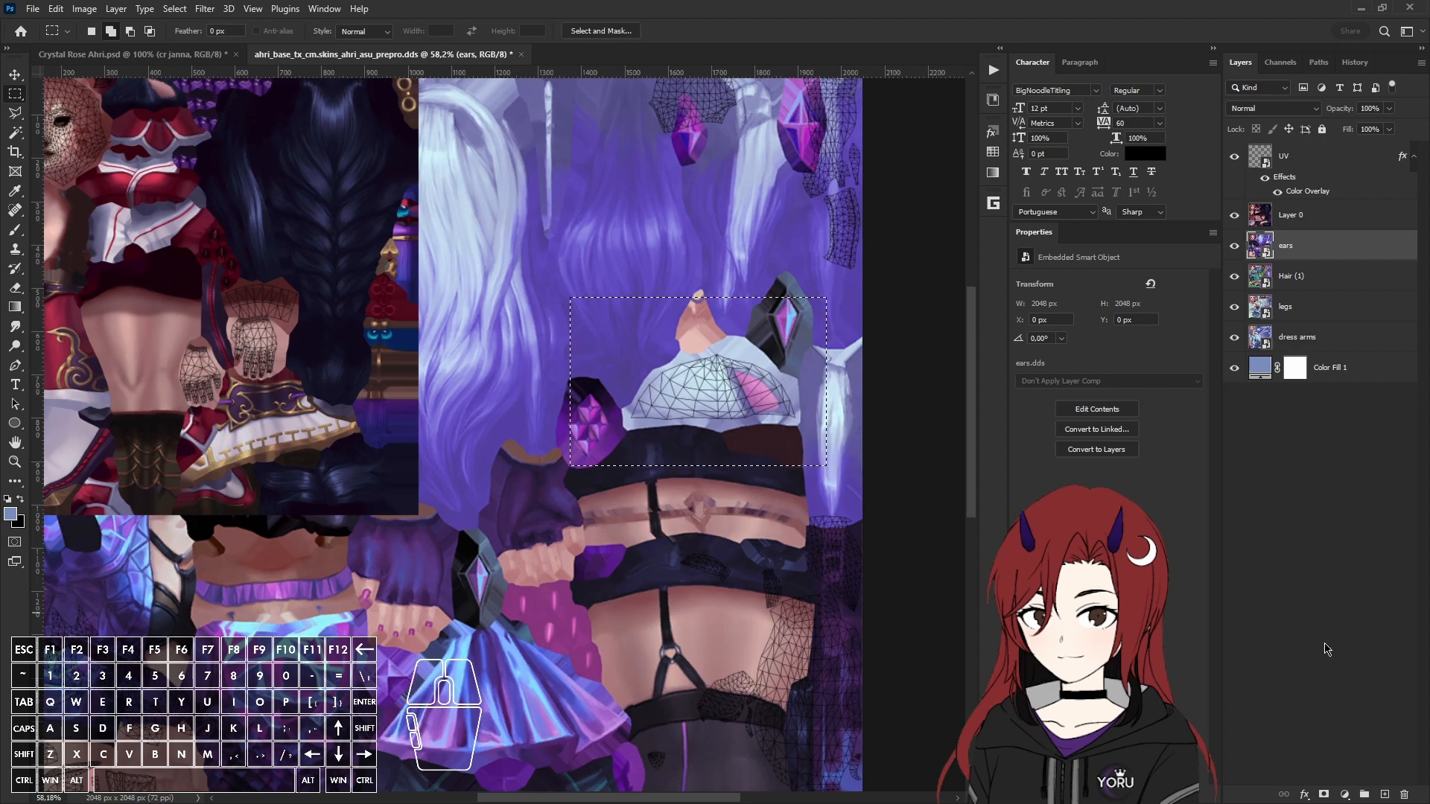
left_click(1323, 793)
key("v")
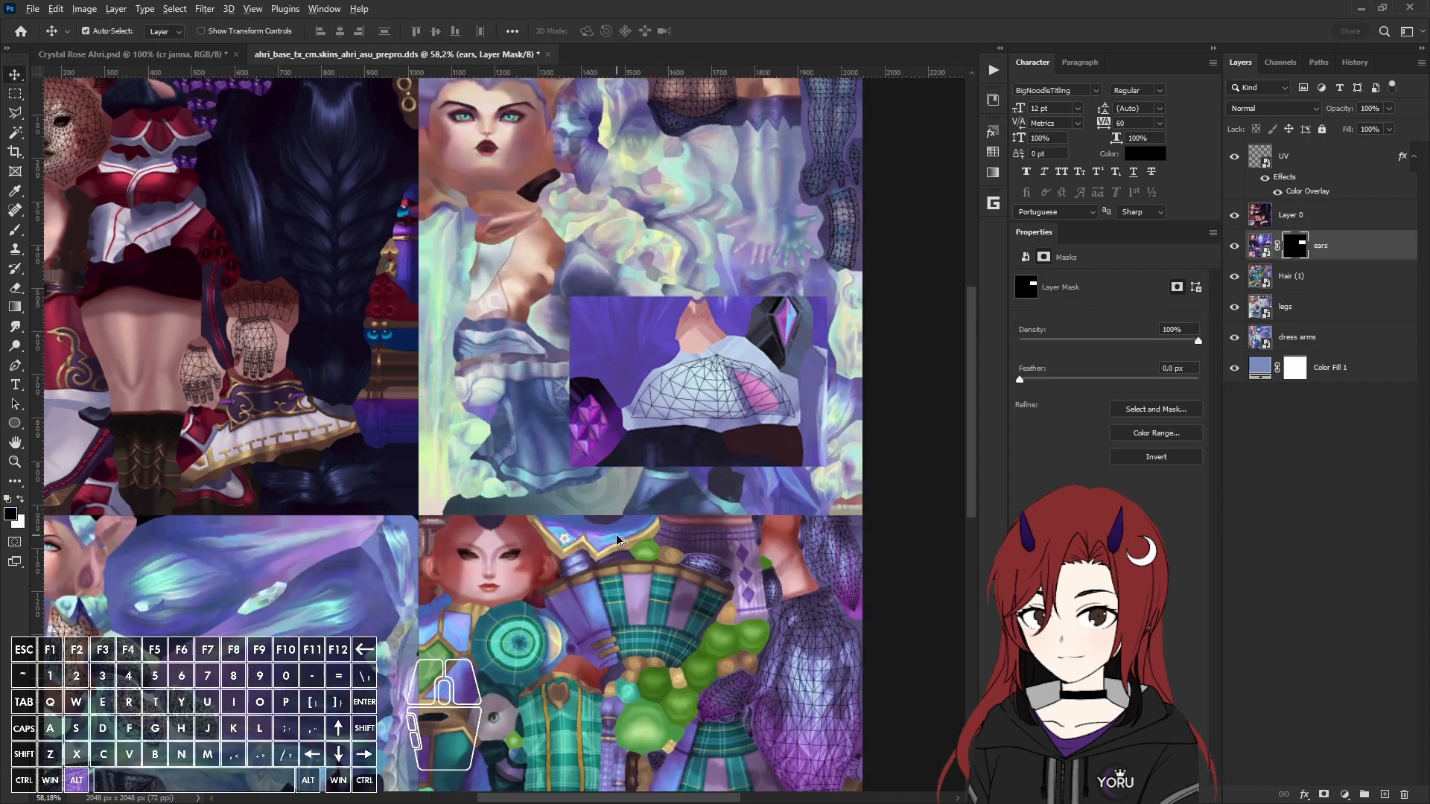
scroll(615, 533, "down", 3, "alt")
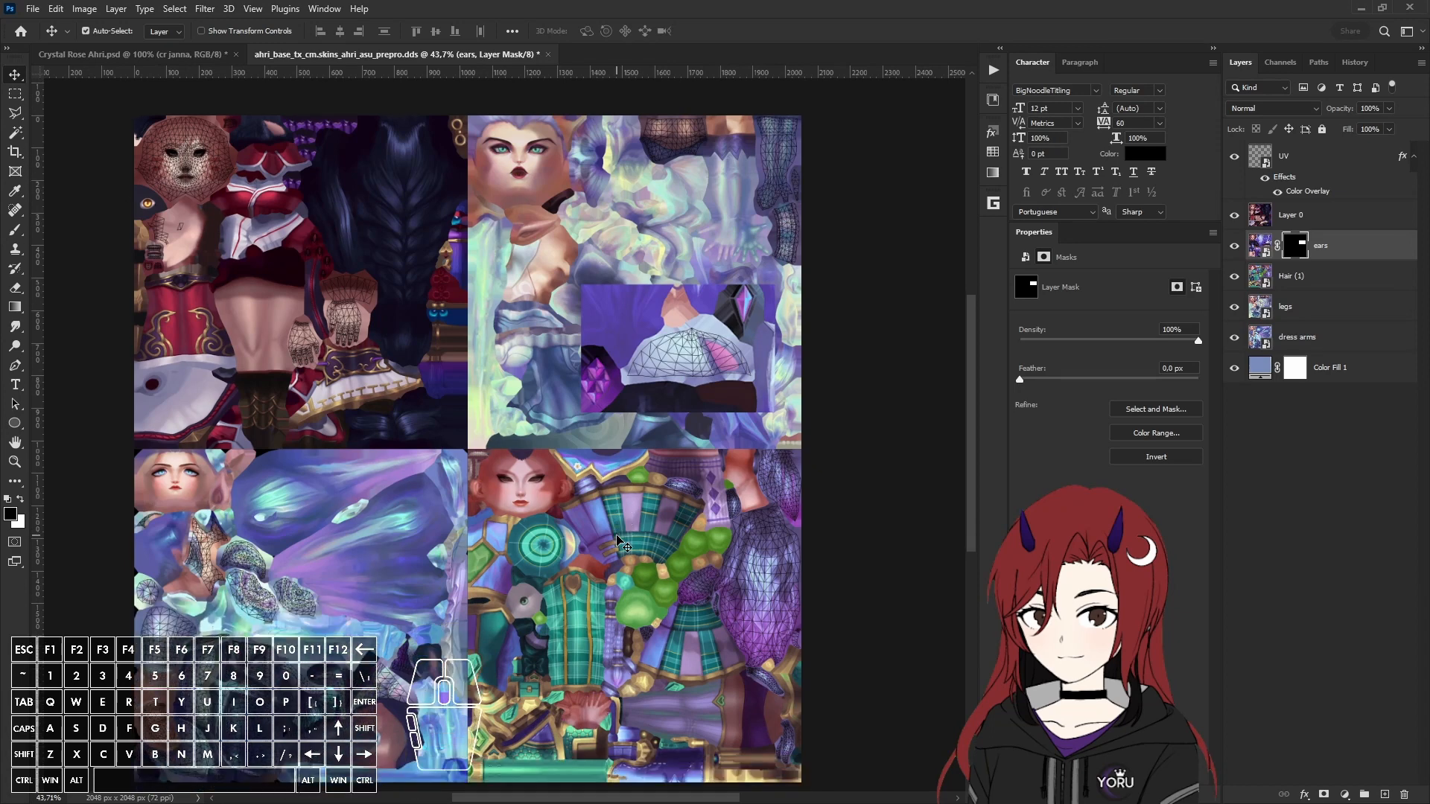
scroll(618, 541, "down", 1)
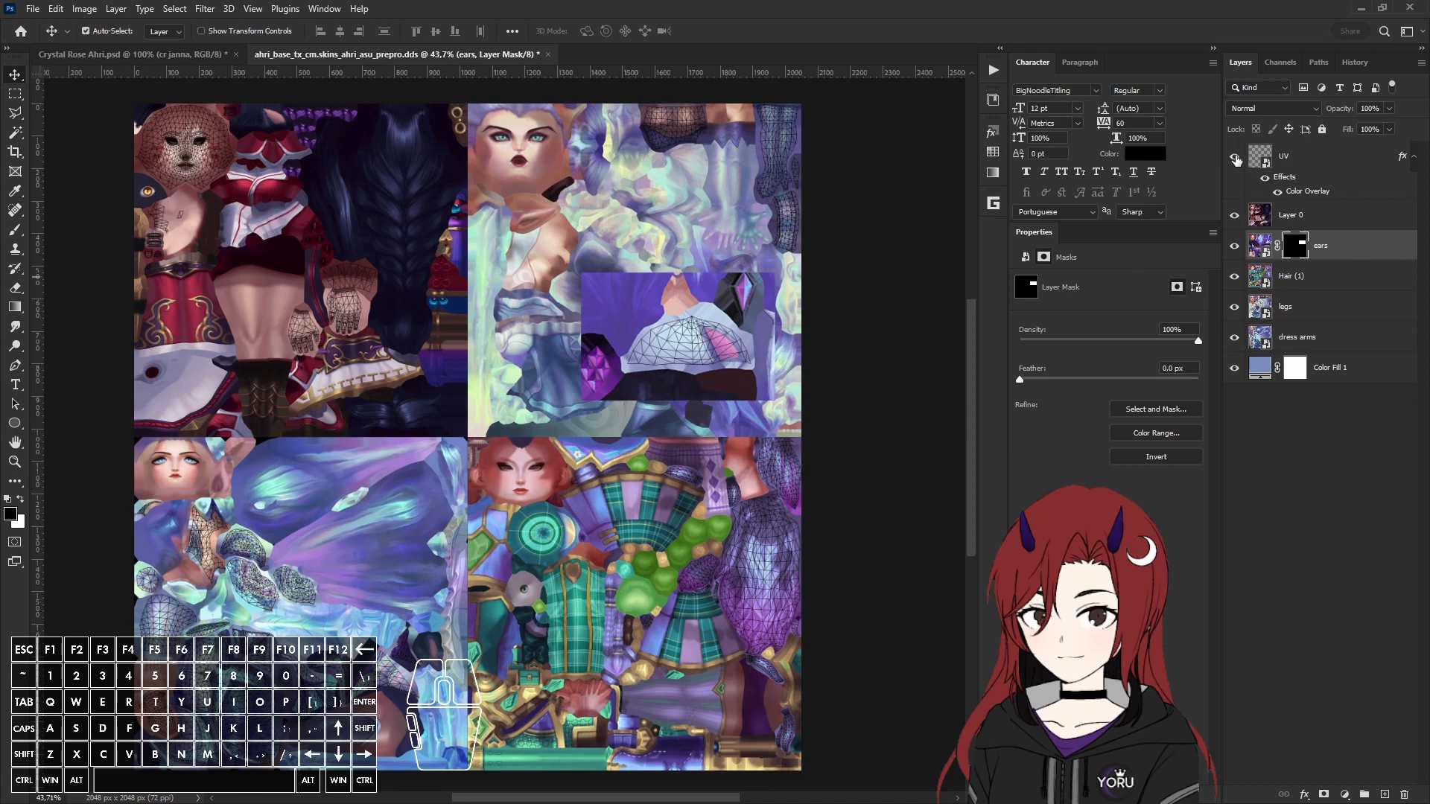
Step: Hide the UV layer and save the texture in DDS format, replacing ahri_base_tx_cm.skins_ahri_asu_prepro.dds in the Base skin folder
left_click(33, 8)
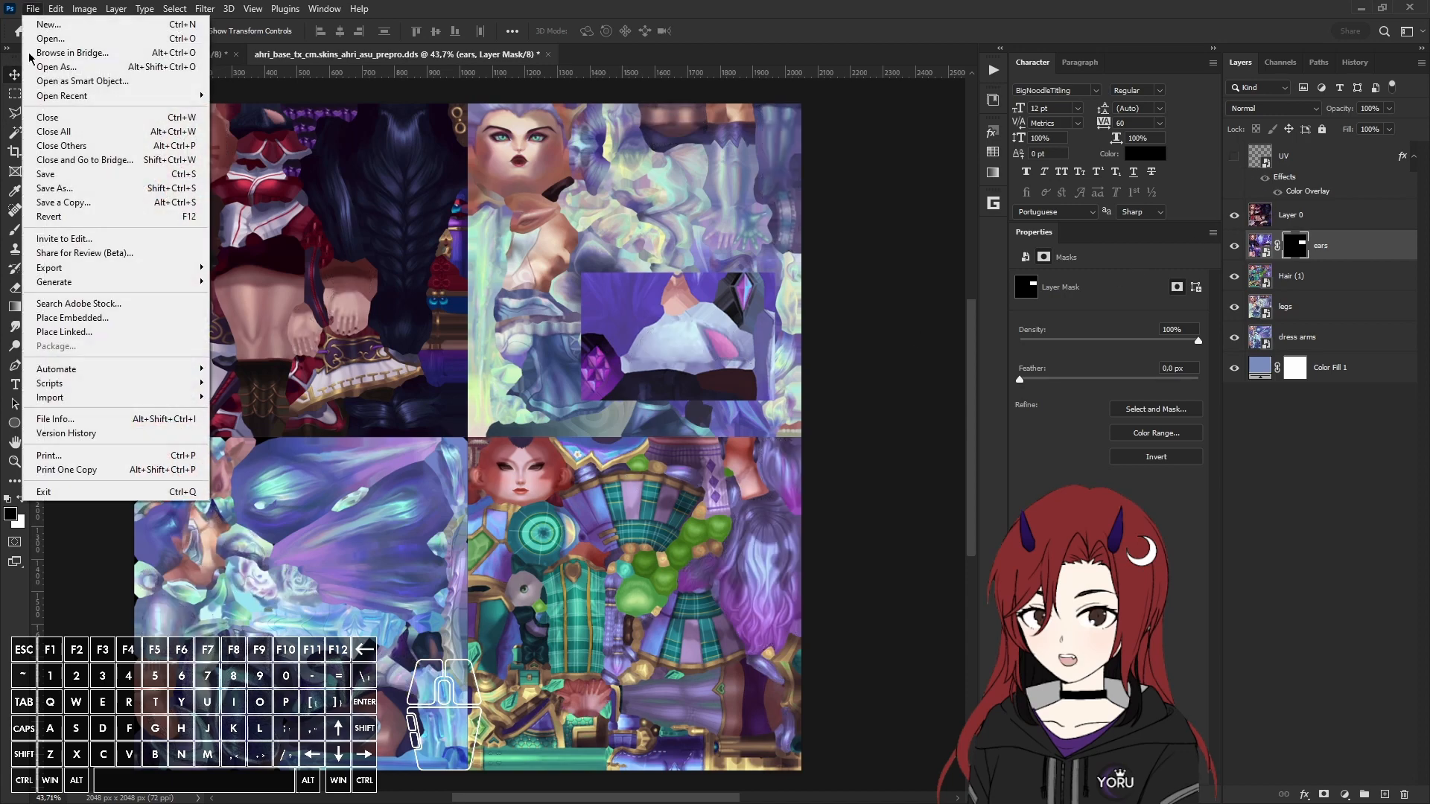
left_click(70, 191)
left_click(264, 477)
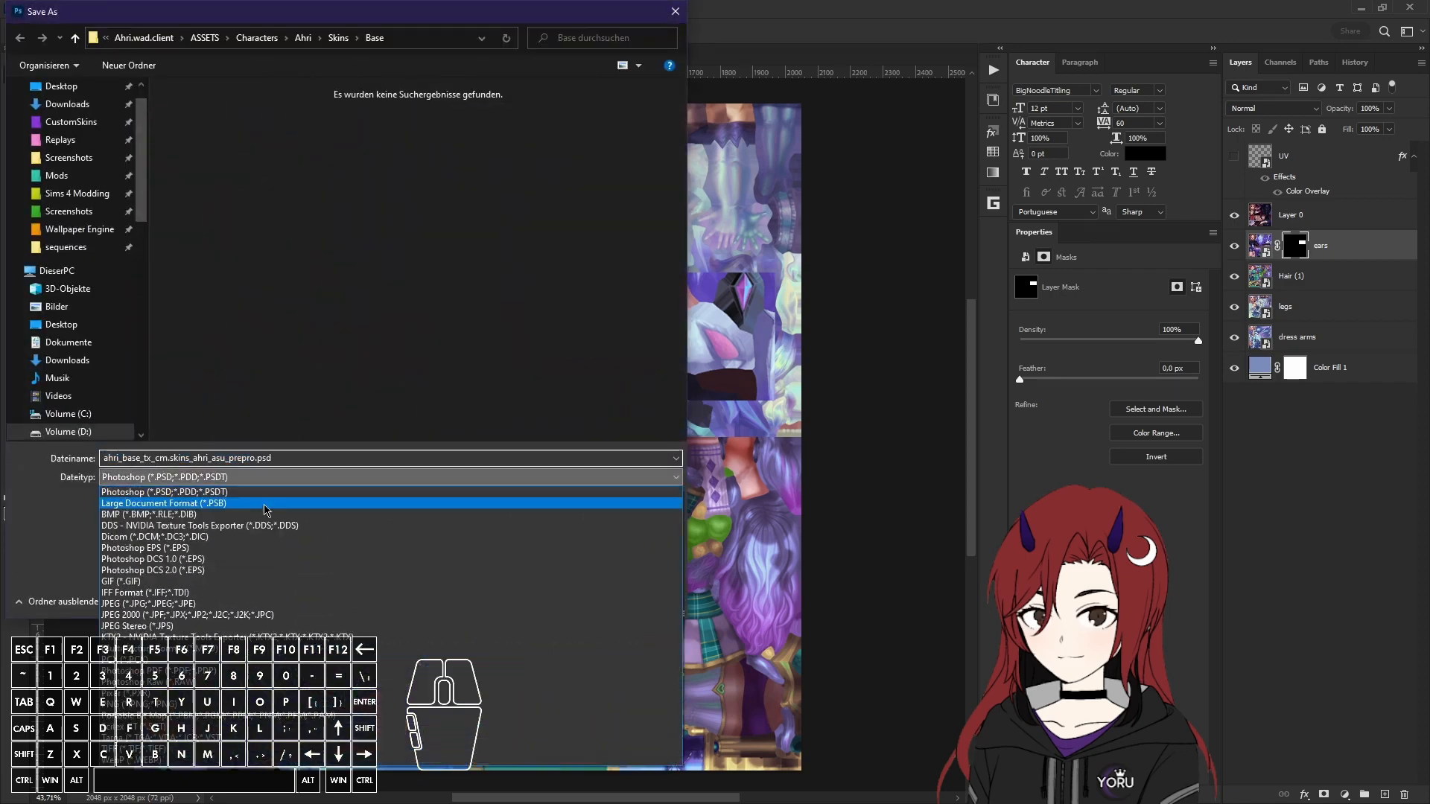
left_click(263, 531)
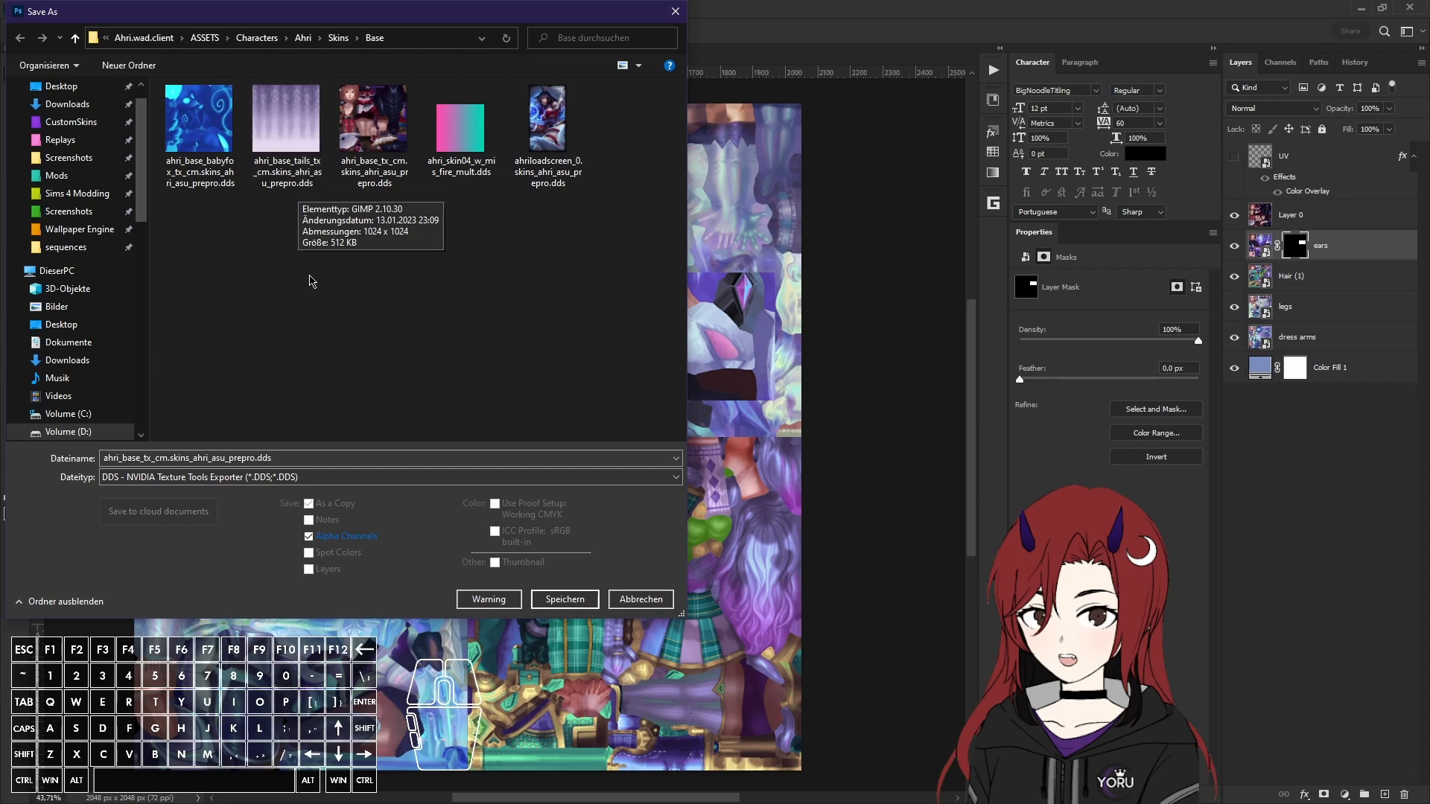
left_click(559, 597)
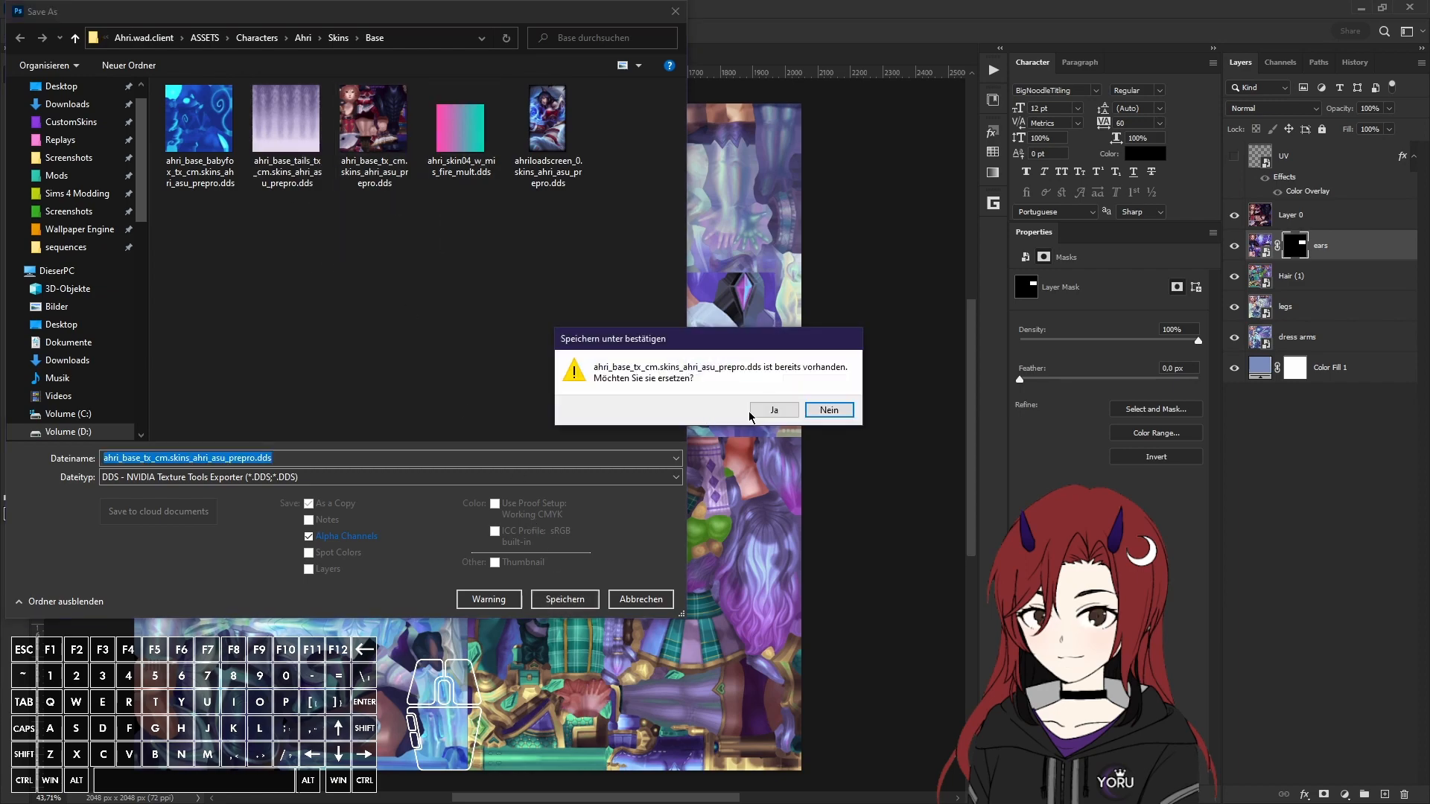
left_click(752, 411)
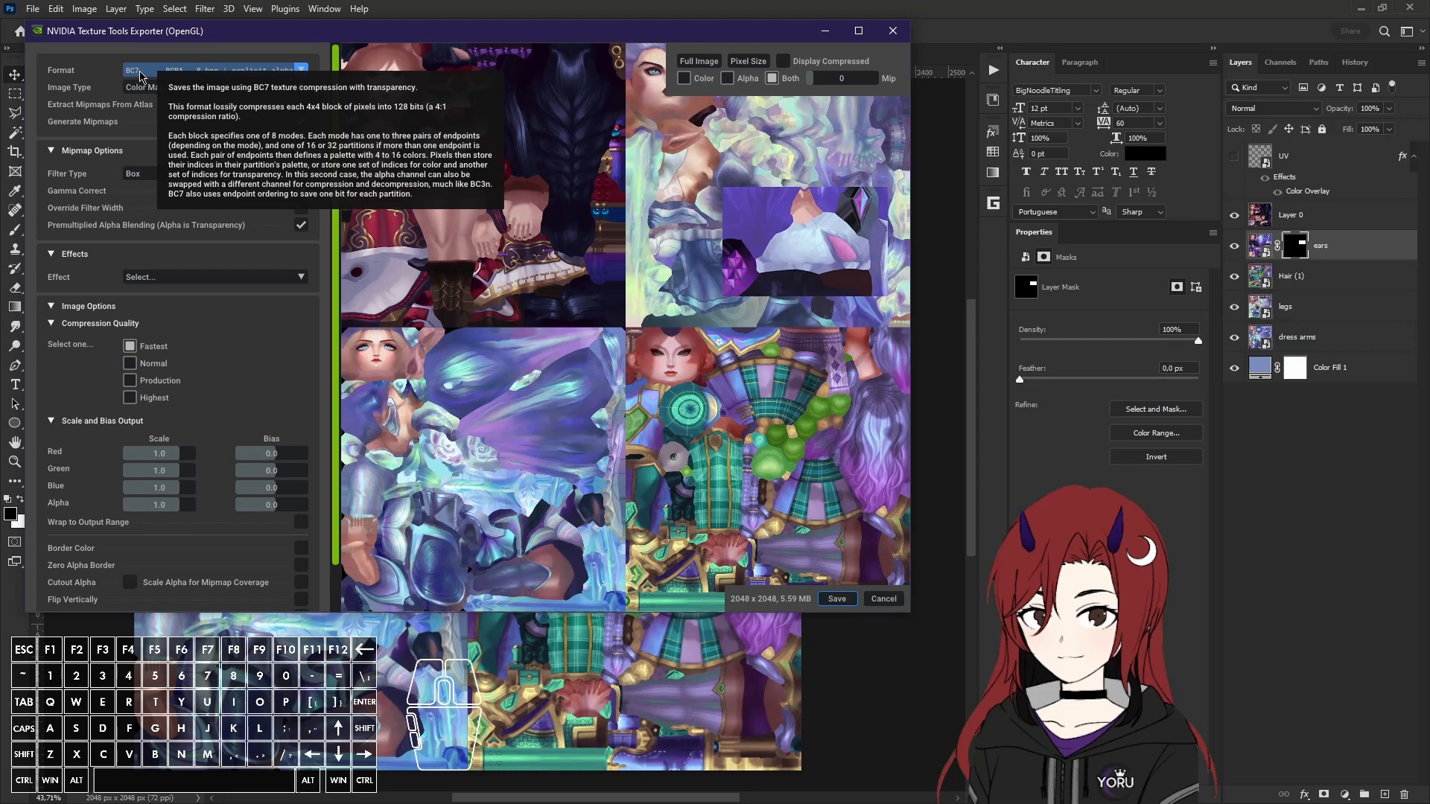
Step: Export the DDS with BC3 RGBA format and Highest compression quality
left_click(140, 73)
left_click(171, 166)
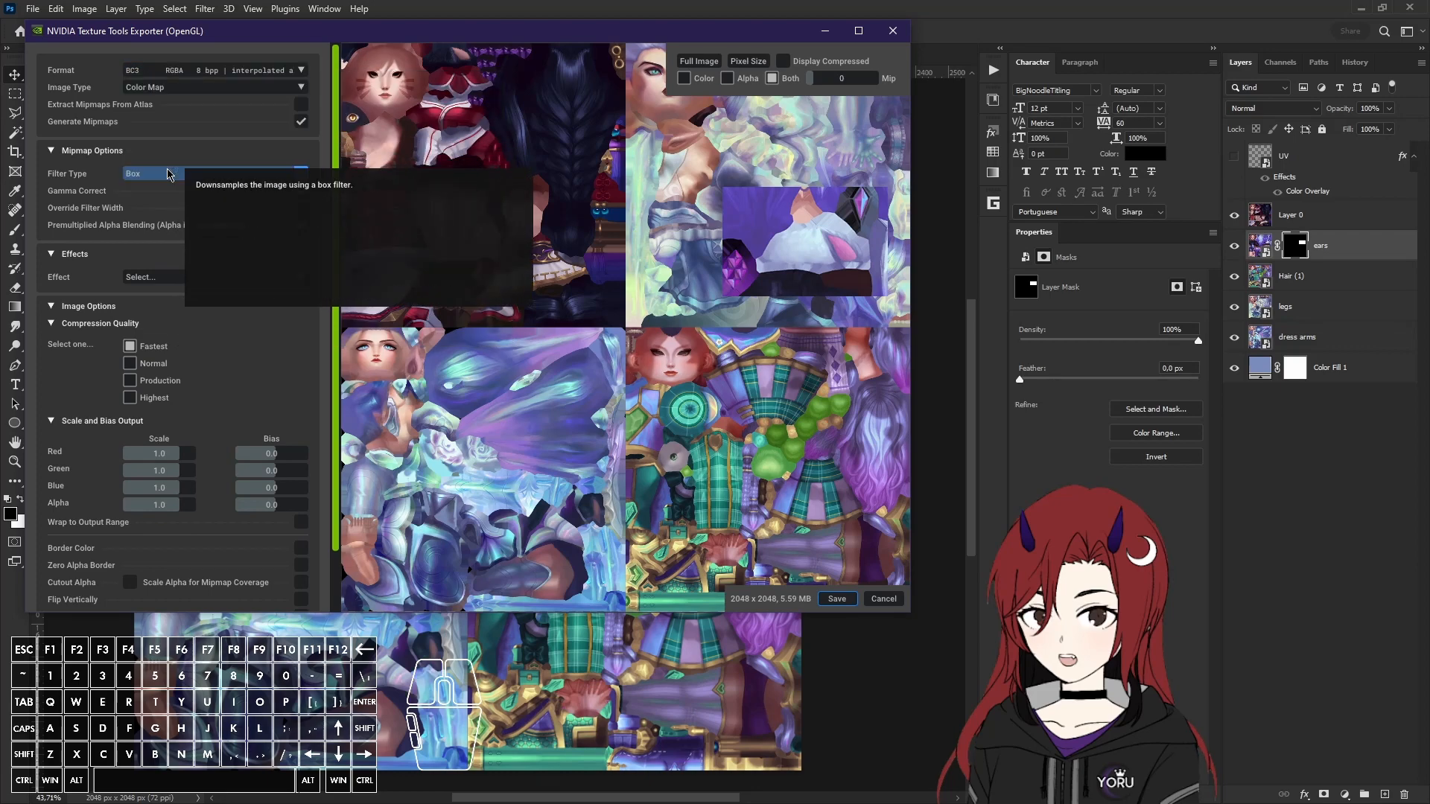
left_click(130, 399)
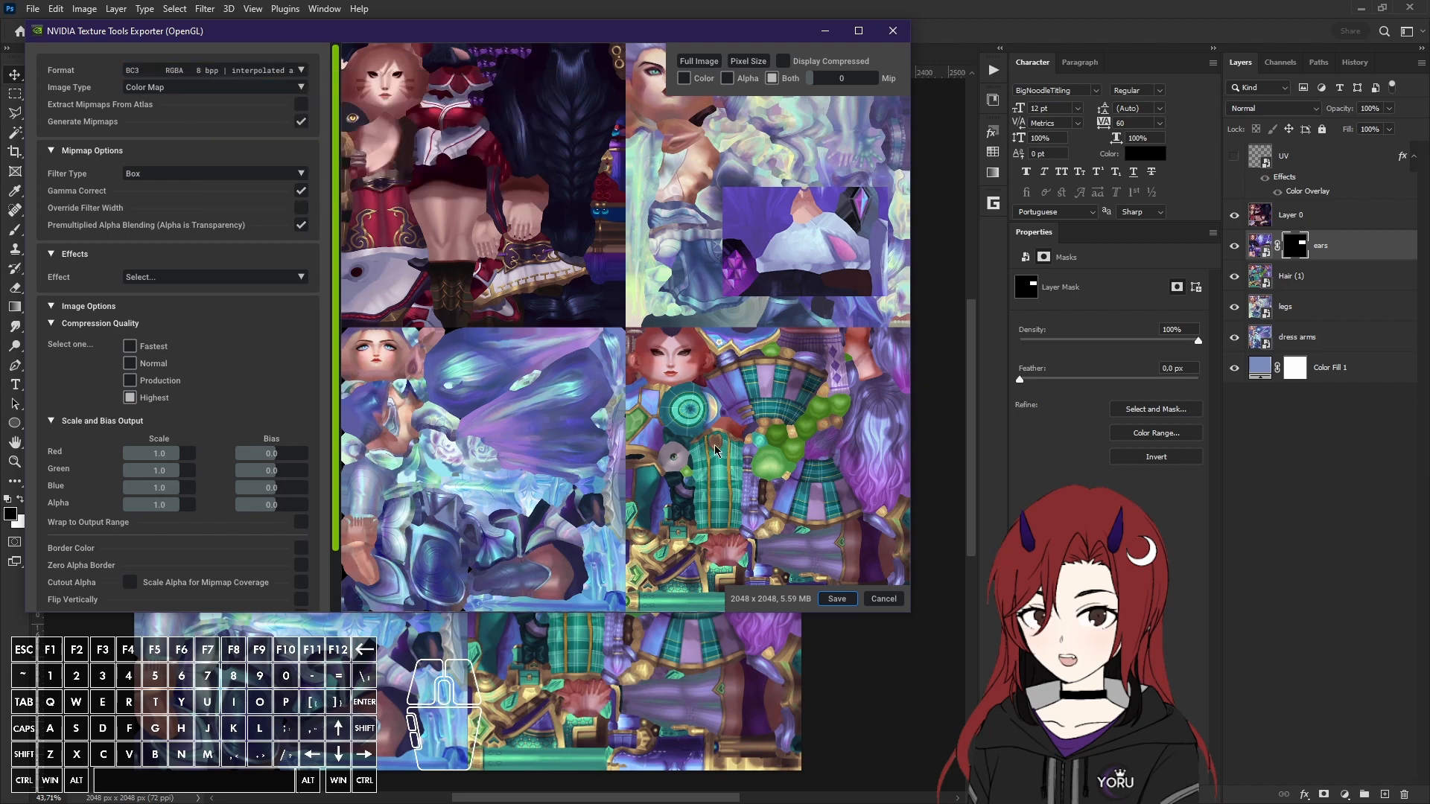
left_click(836, 598)
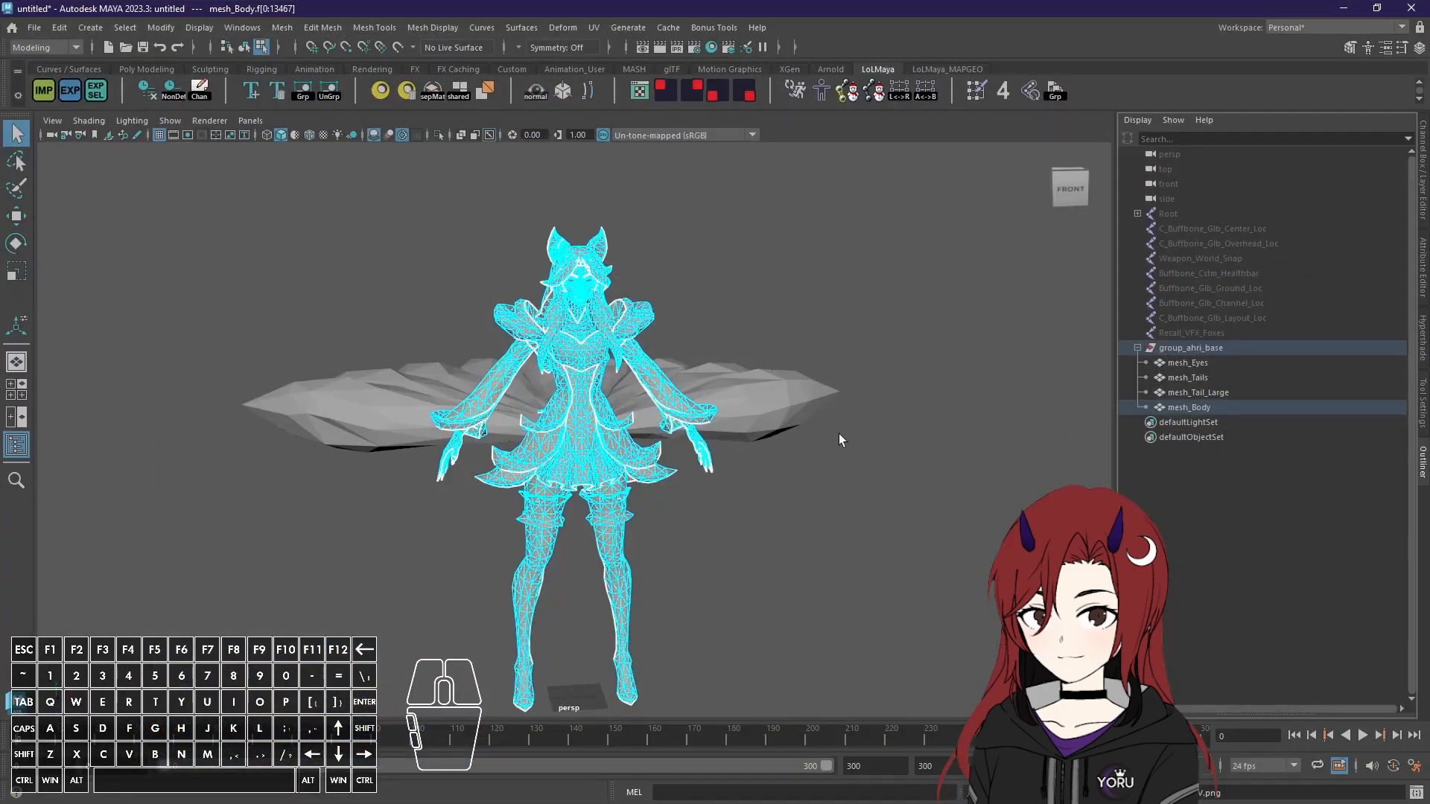
Step: In Maya, deselect the body faces, return to object selection and turn on textured display
left_click(761, 266)
key("F8")
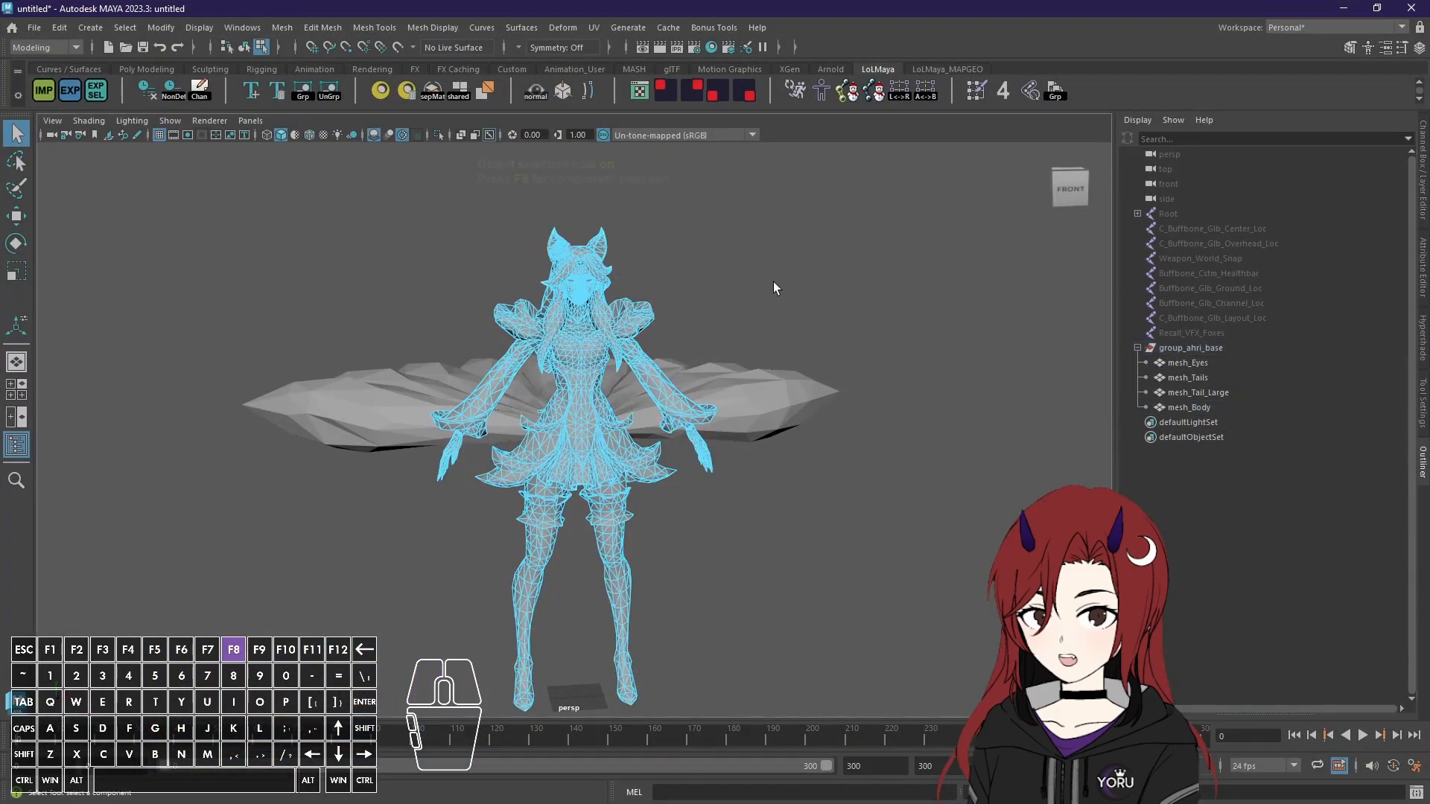
left_click(325, 135)
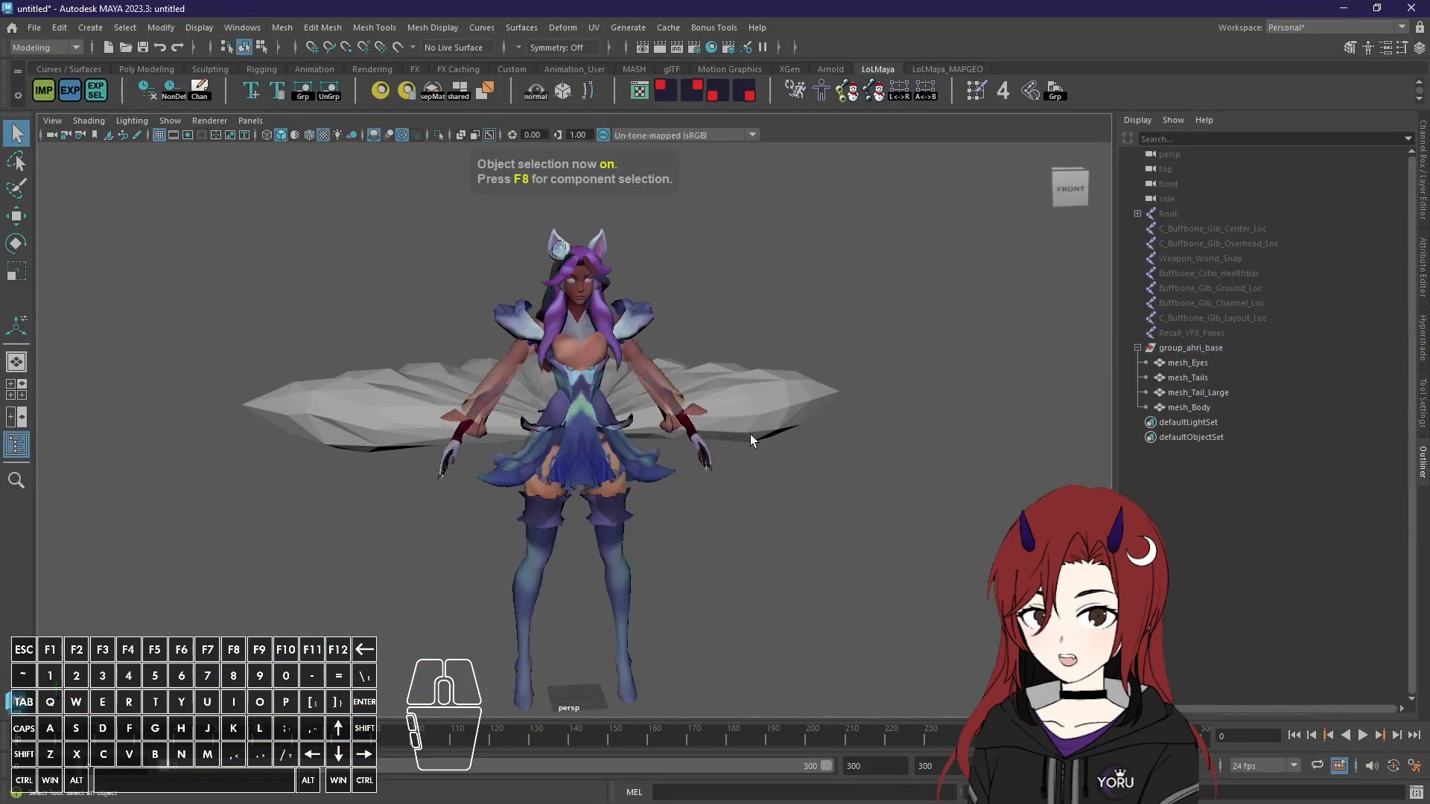
Step: Assign a new Lambert material to the whole mesh_Body object
left_click(596, 360)
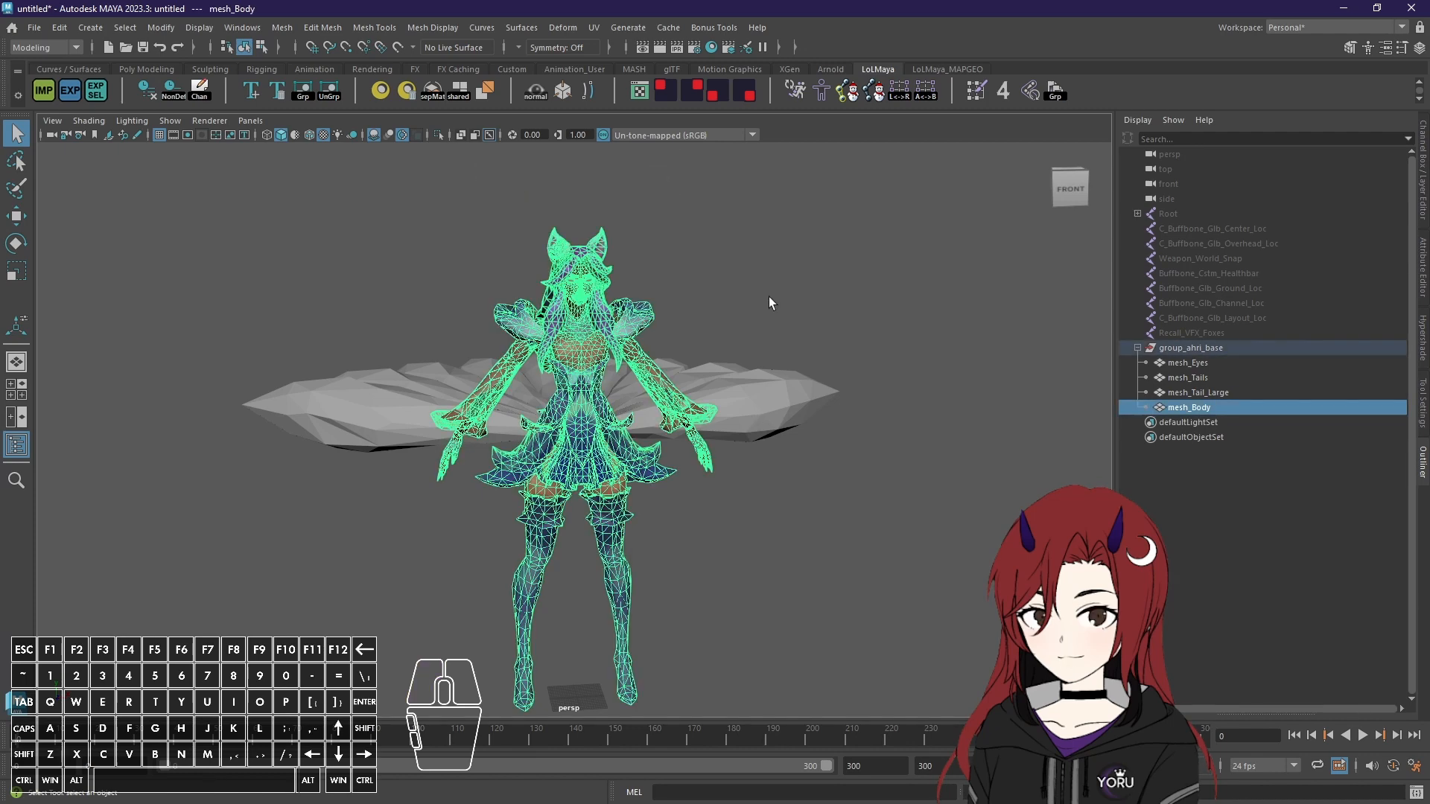
right_click_drag(869, 231, 895, 641)
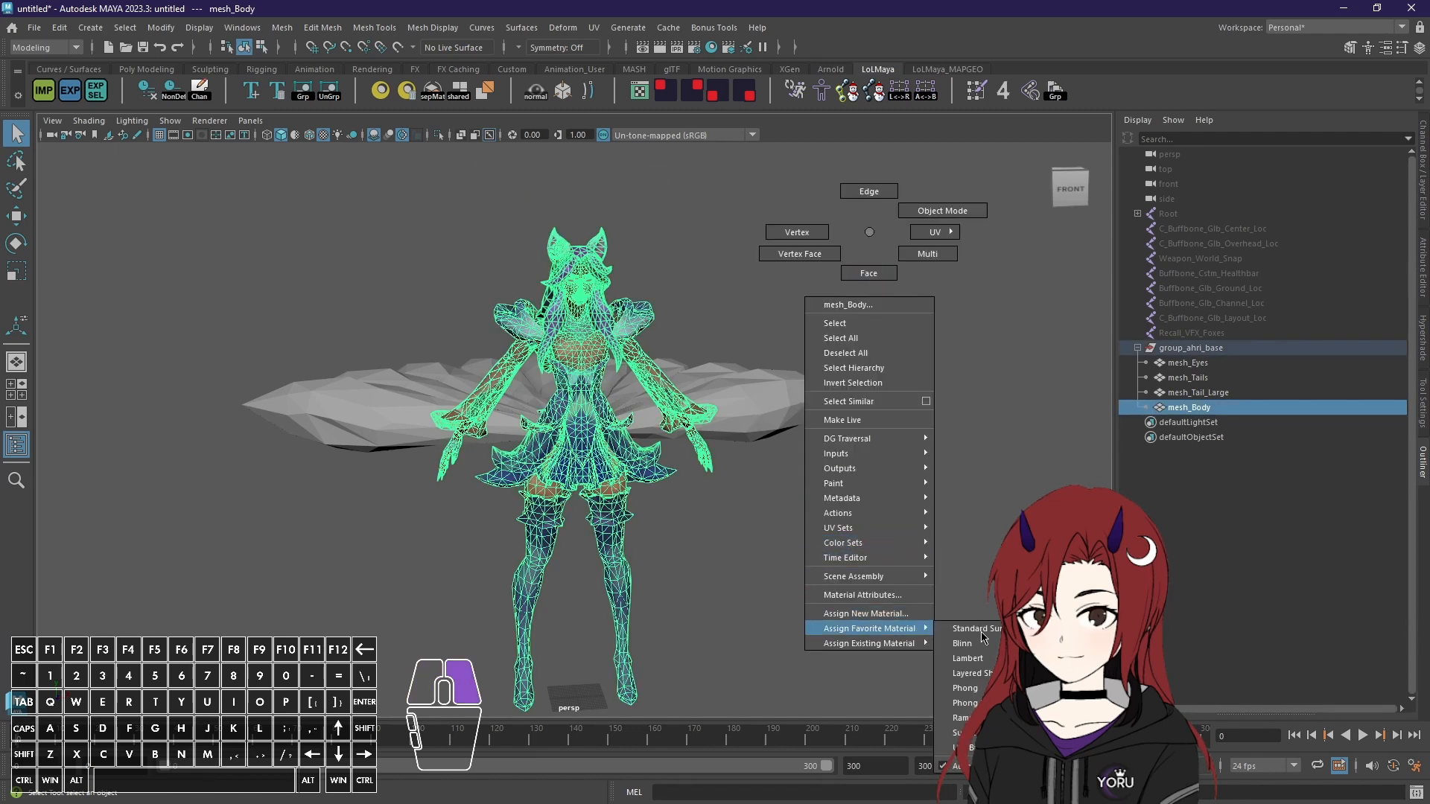
right_click_drag(978, 655, 972, 658)
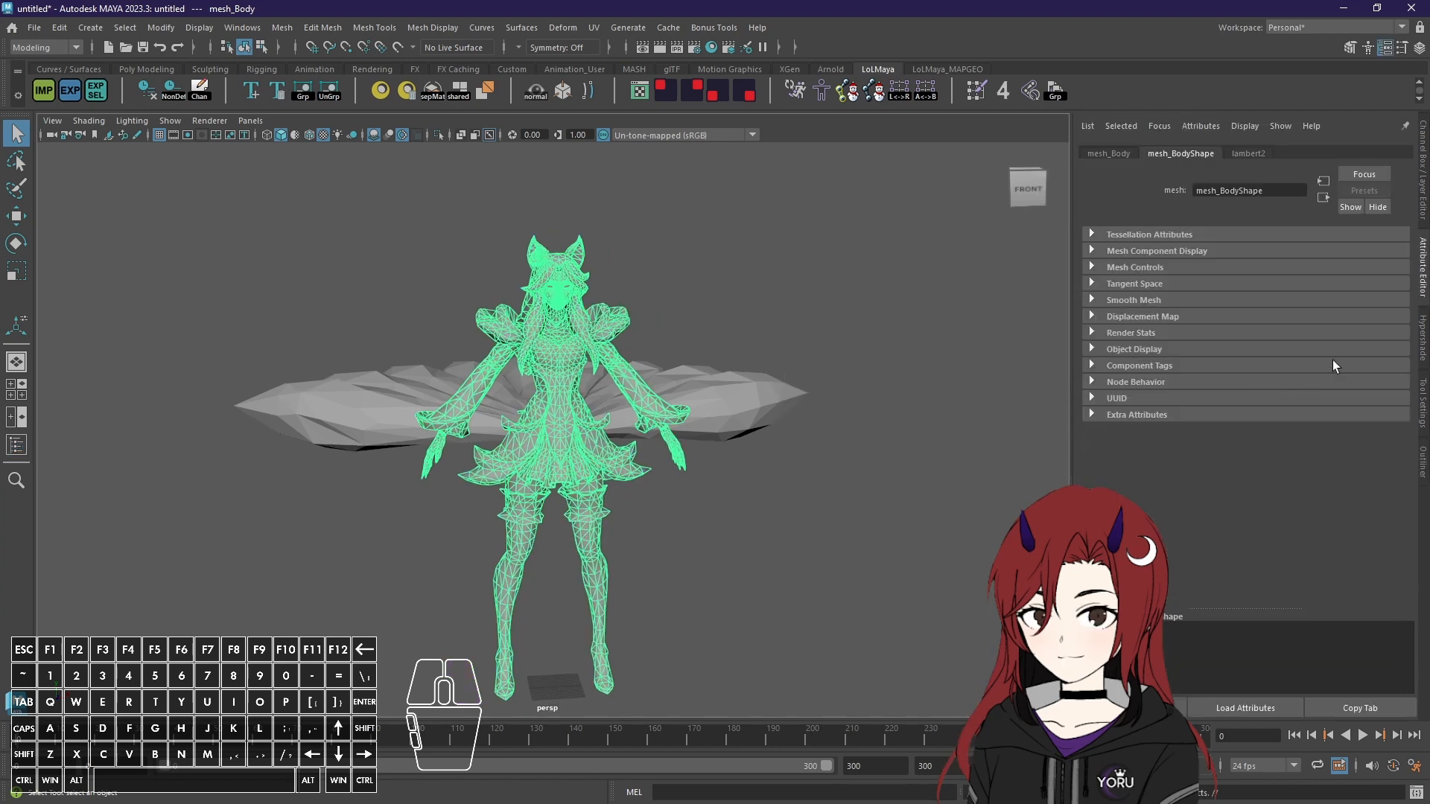
Step: Open the Hypershade and delete all unused material nodes
left_click(1424, 341)
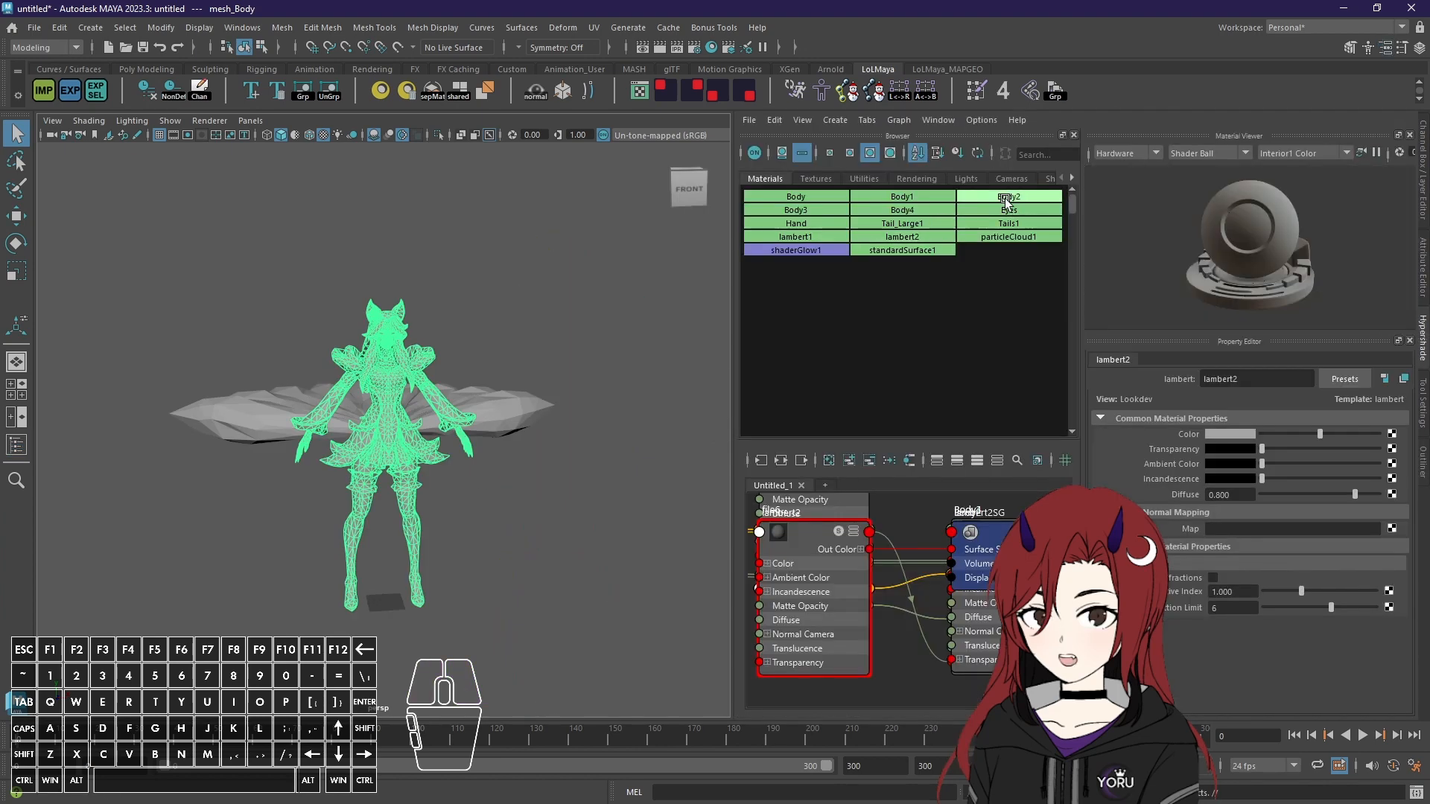
left_click(822, 198)
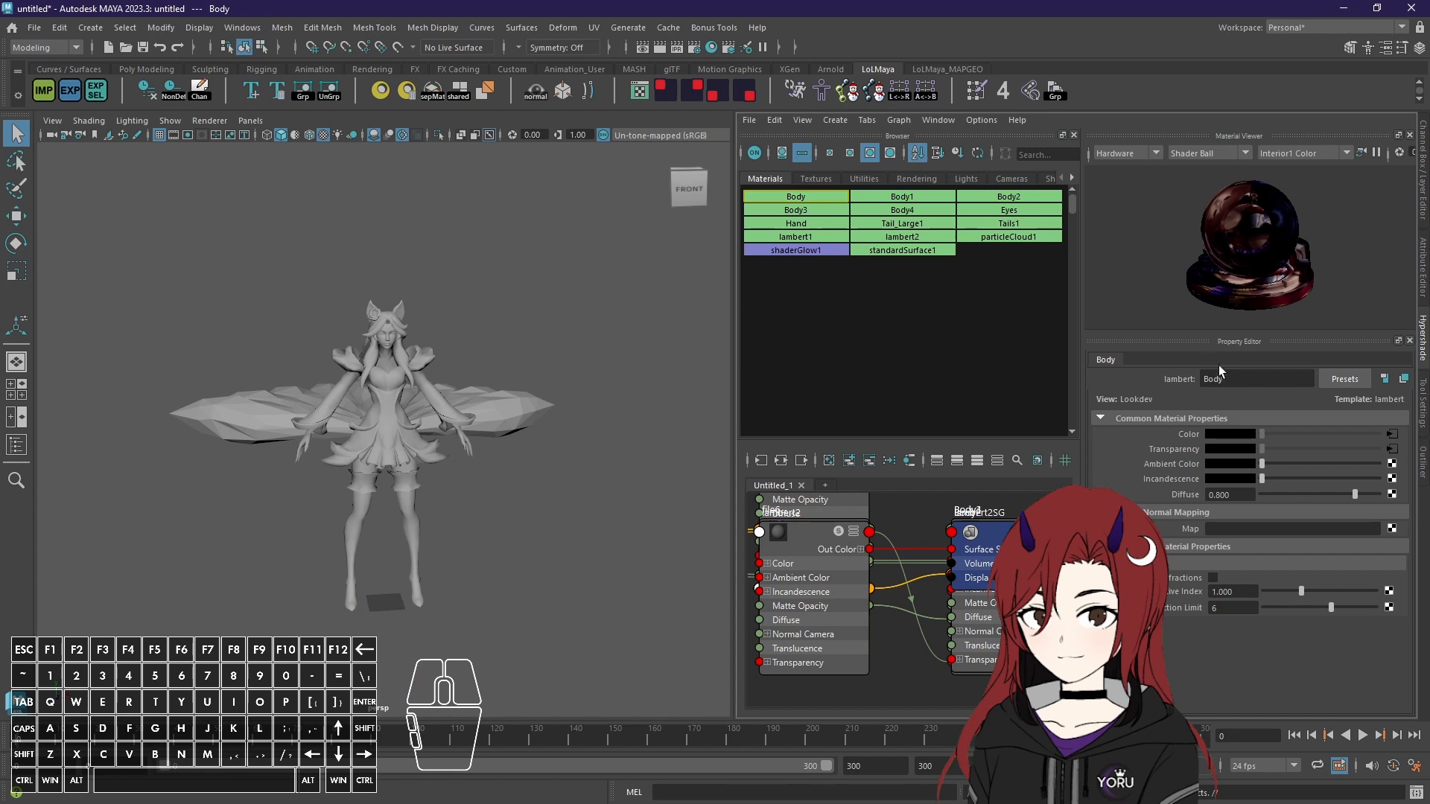
left_click(868, 344)
left_click(773, 120)
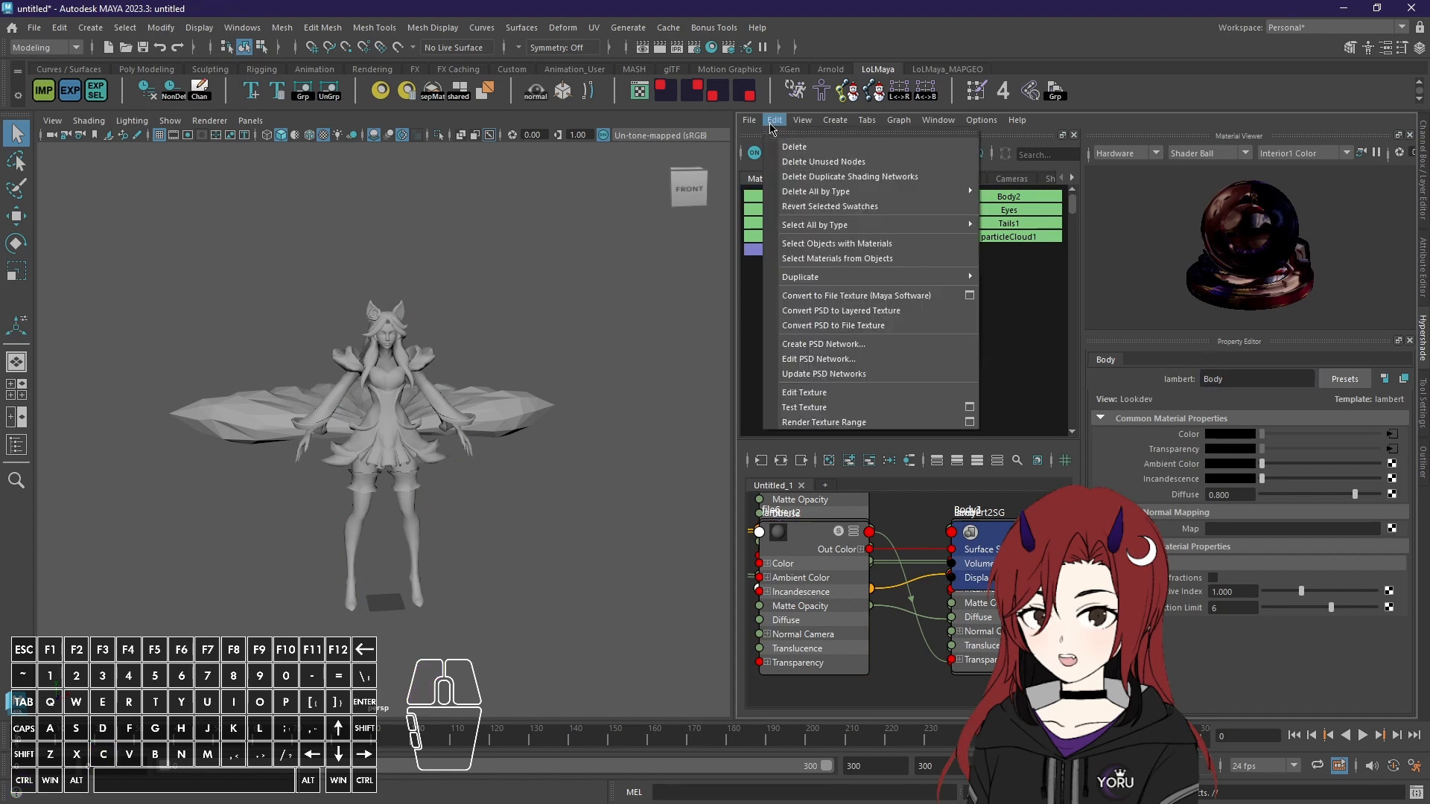
left_click(822, 161)
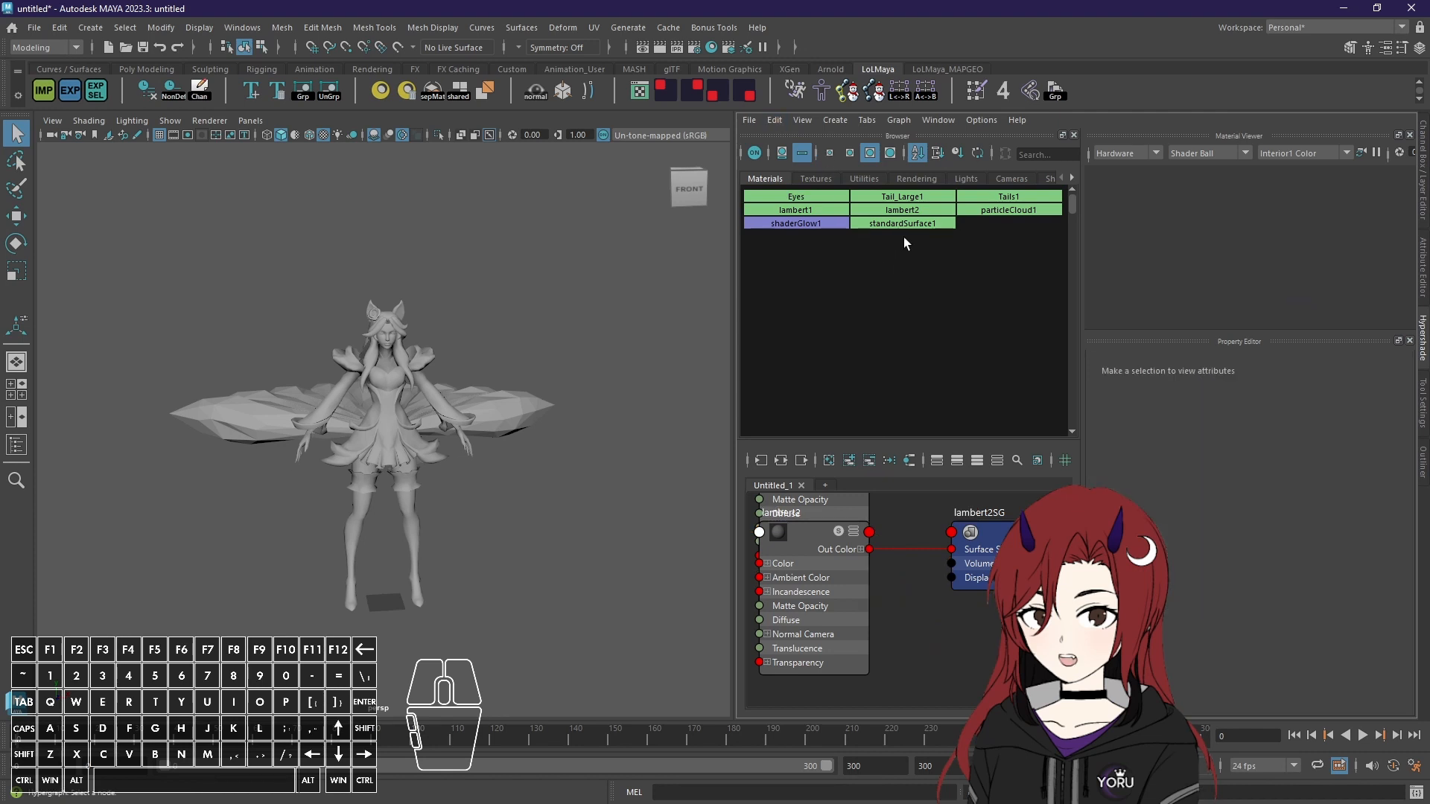
Step: Rename the lambert2 material in the Hypershade as Body
left_click(902, 209)
right_click_drag(909, 208, 963, 212)
left_click(919, 204)
left_click_drag(1264, 375, 1156, 368)
type("Body")
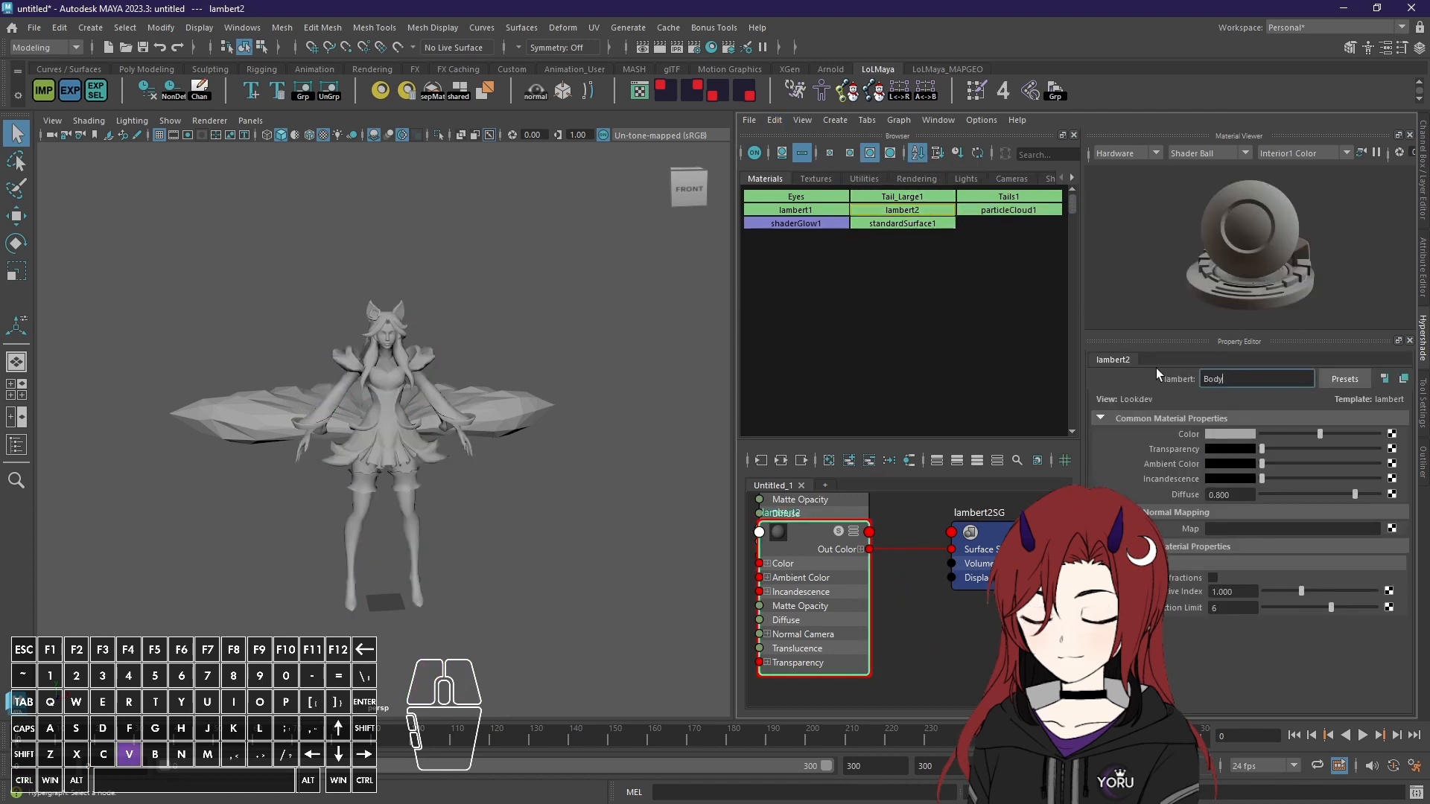
key("Return")
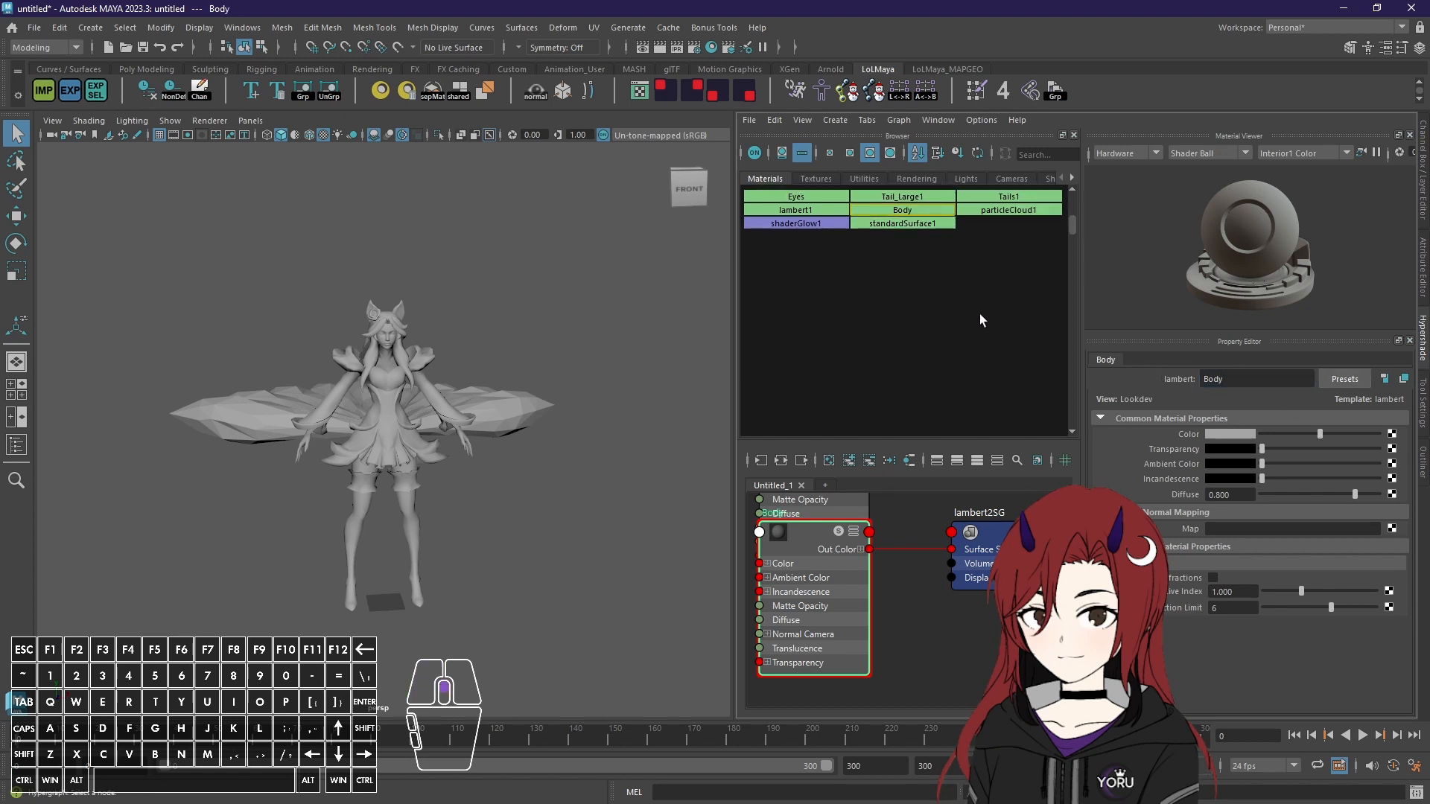
Step: Connect a File texture node to the Body material's Color and open its image file browser
left_click(1392, 434)
left_click(623, 389)
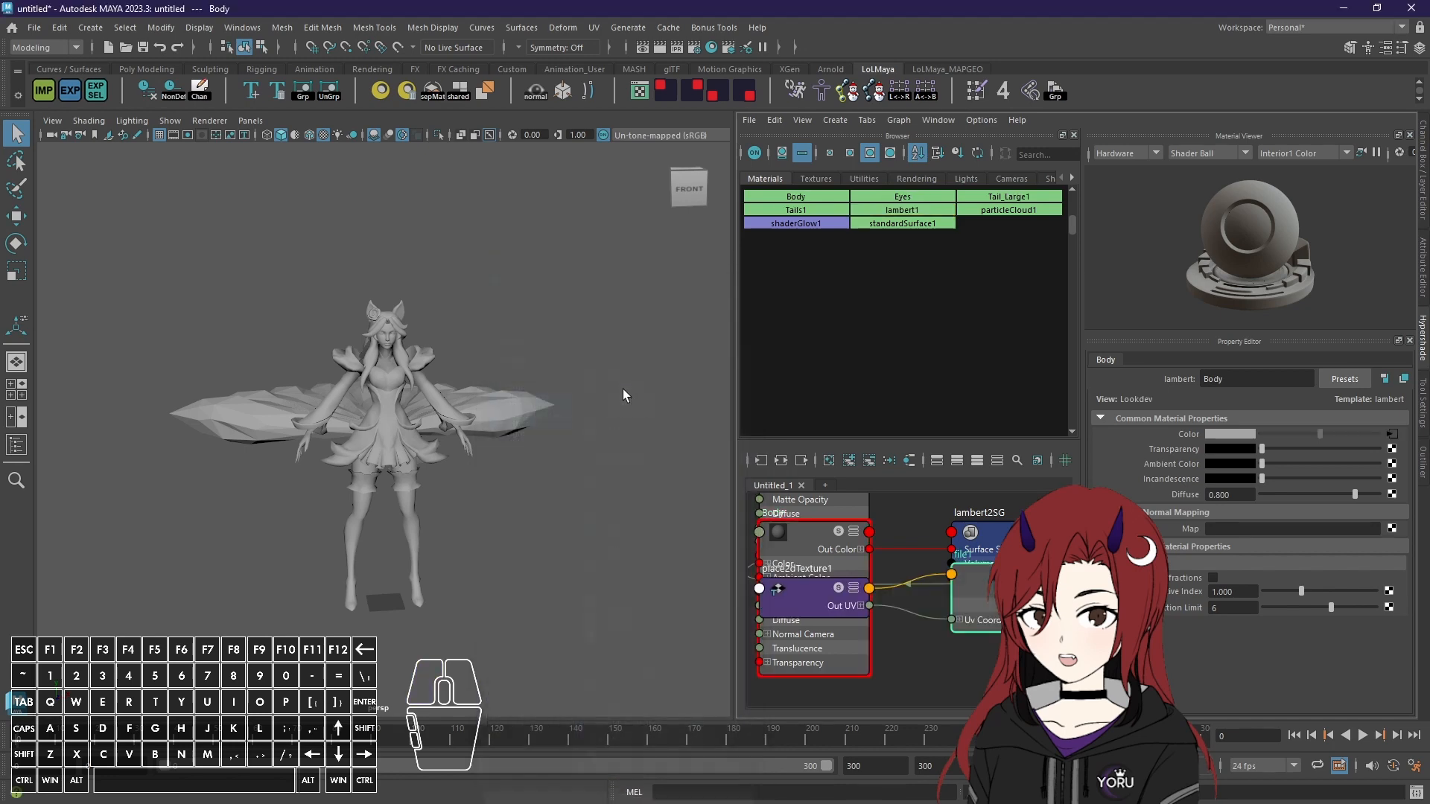
left_click(1396, 482)
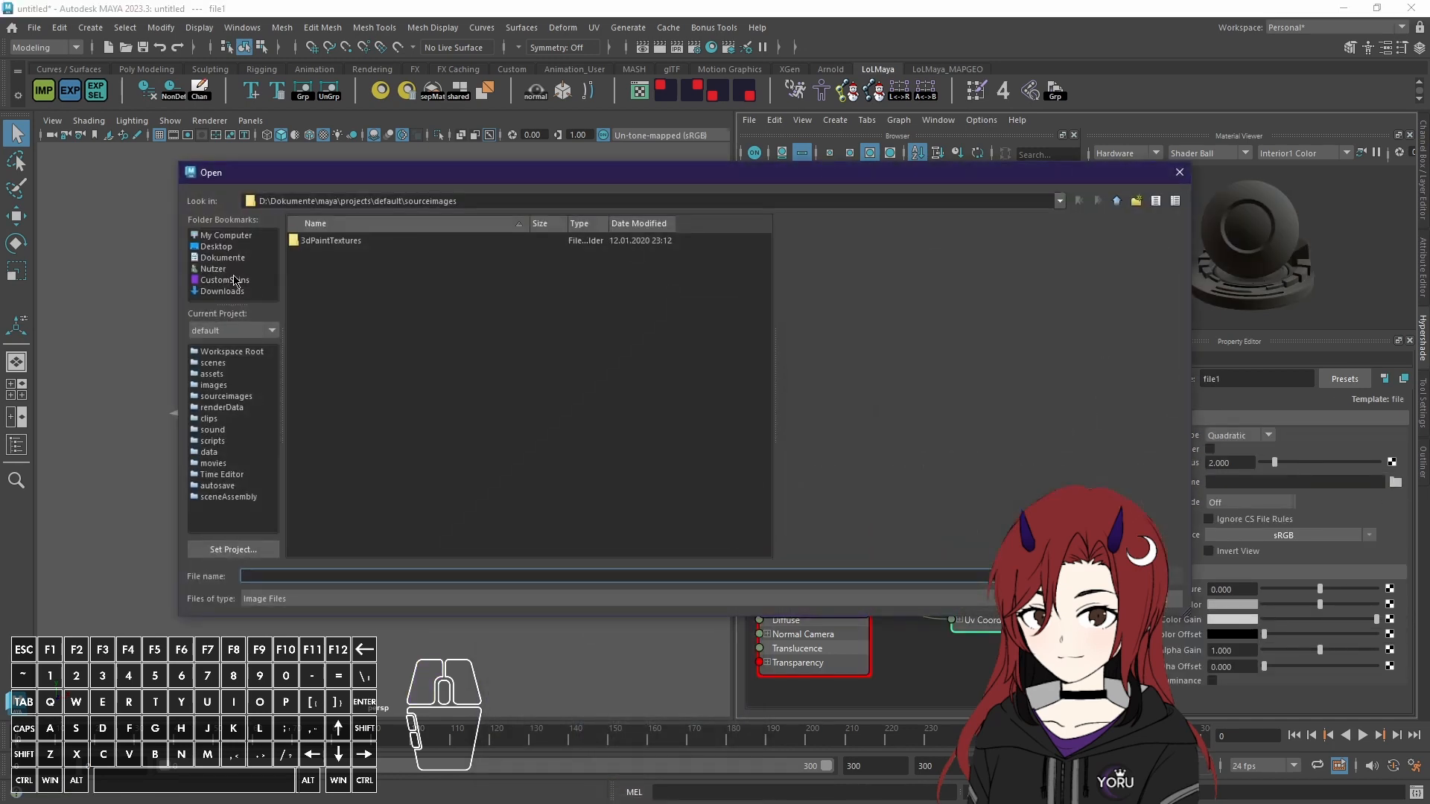
Step: Browse from the CustomSkins projects to V Crystal Rose Ahri/Ahri.wad.client/ASSETS/Characters/Ahri/Skins/Base
left_click(235, 280)
scroll(413, 384, "down", 6)
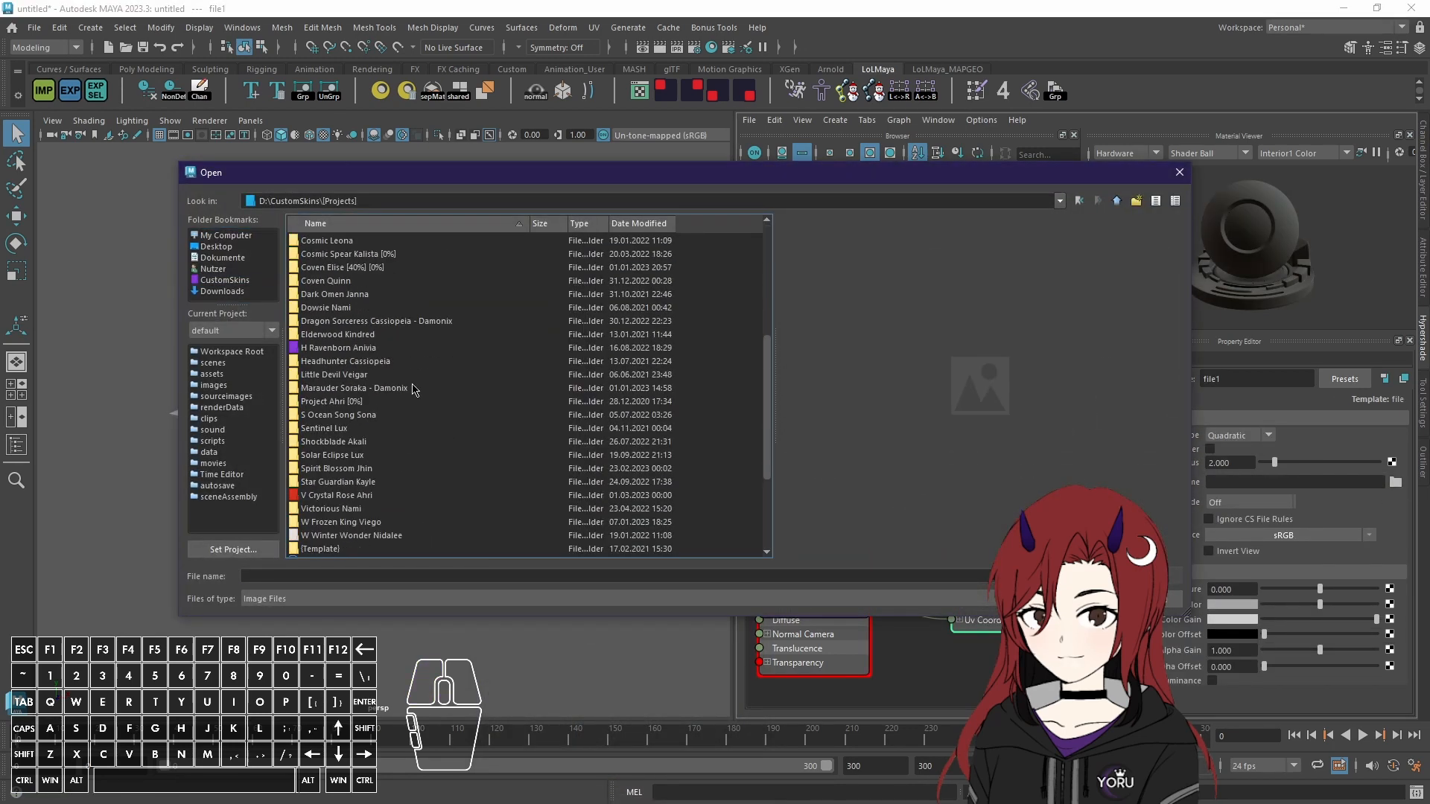
scroll(413, 389, "down", 3)
double_click(370, 375)
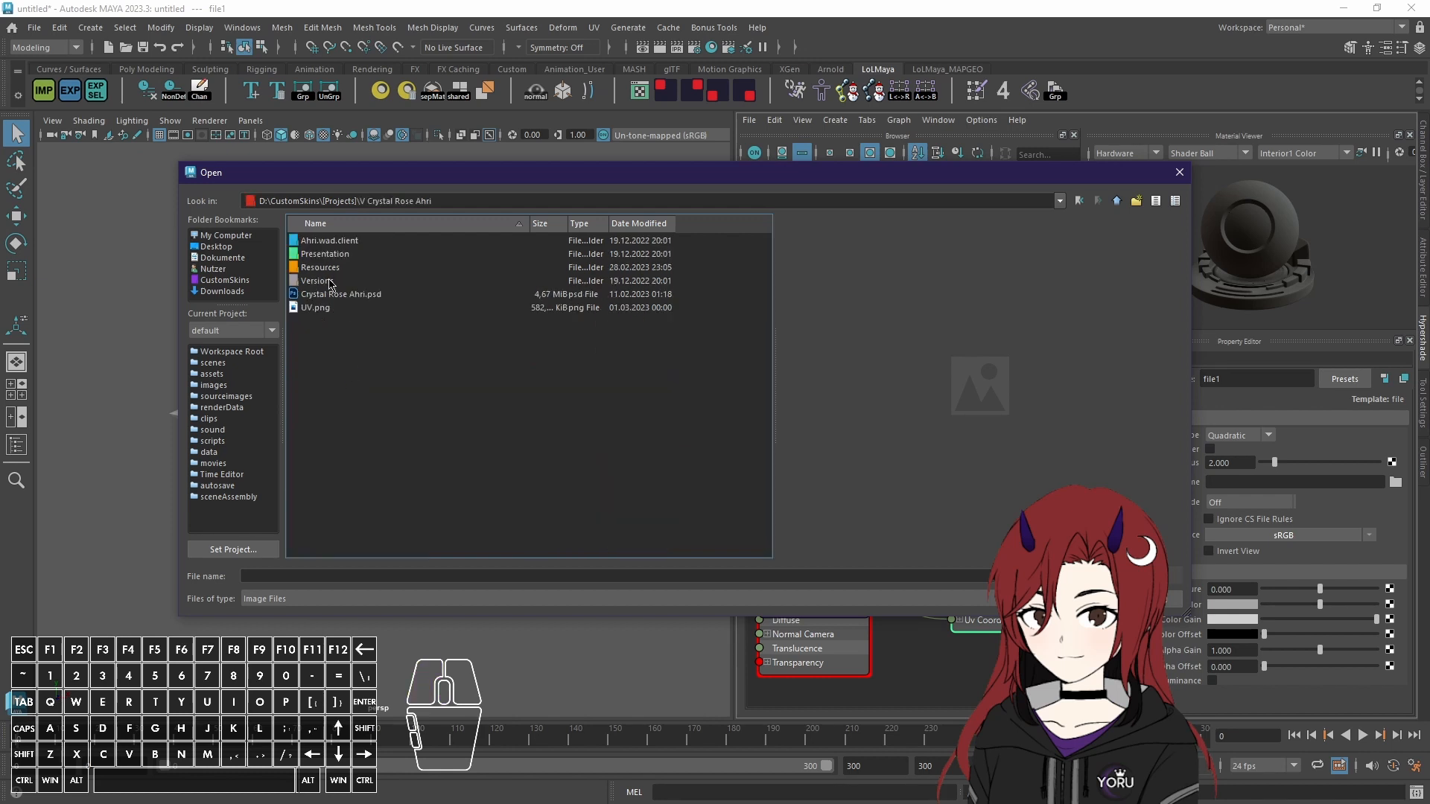
double_click(330, 242)
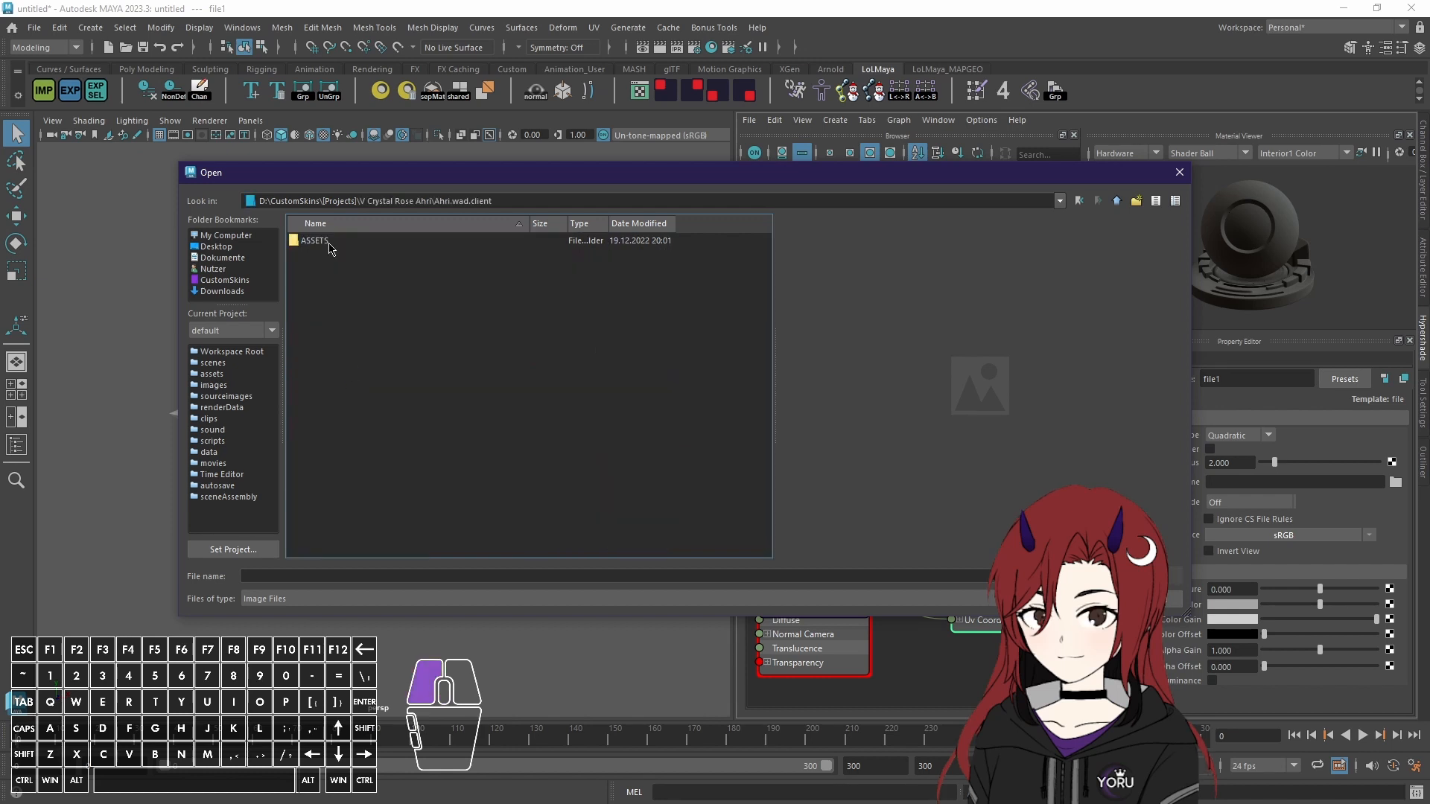
double_click(330, 241)
double_click(339, 246)
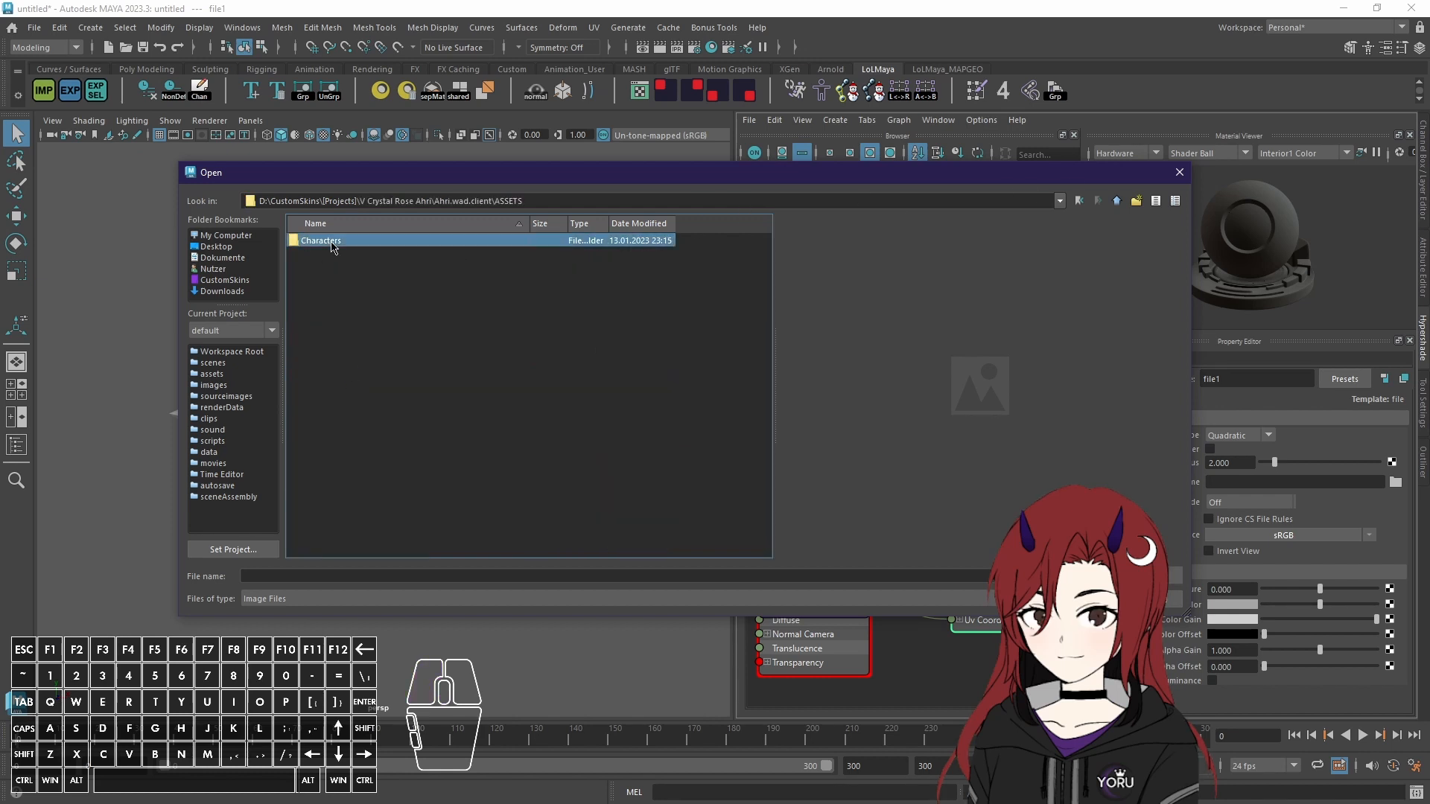
double_click(335, 245)
double_click(312, 255)
double_click(316, 243)
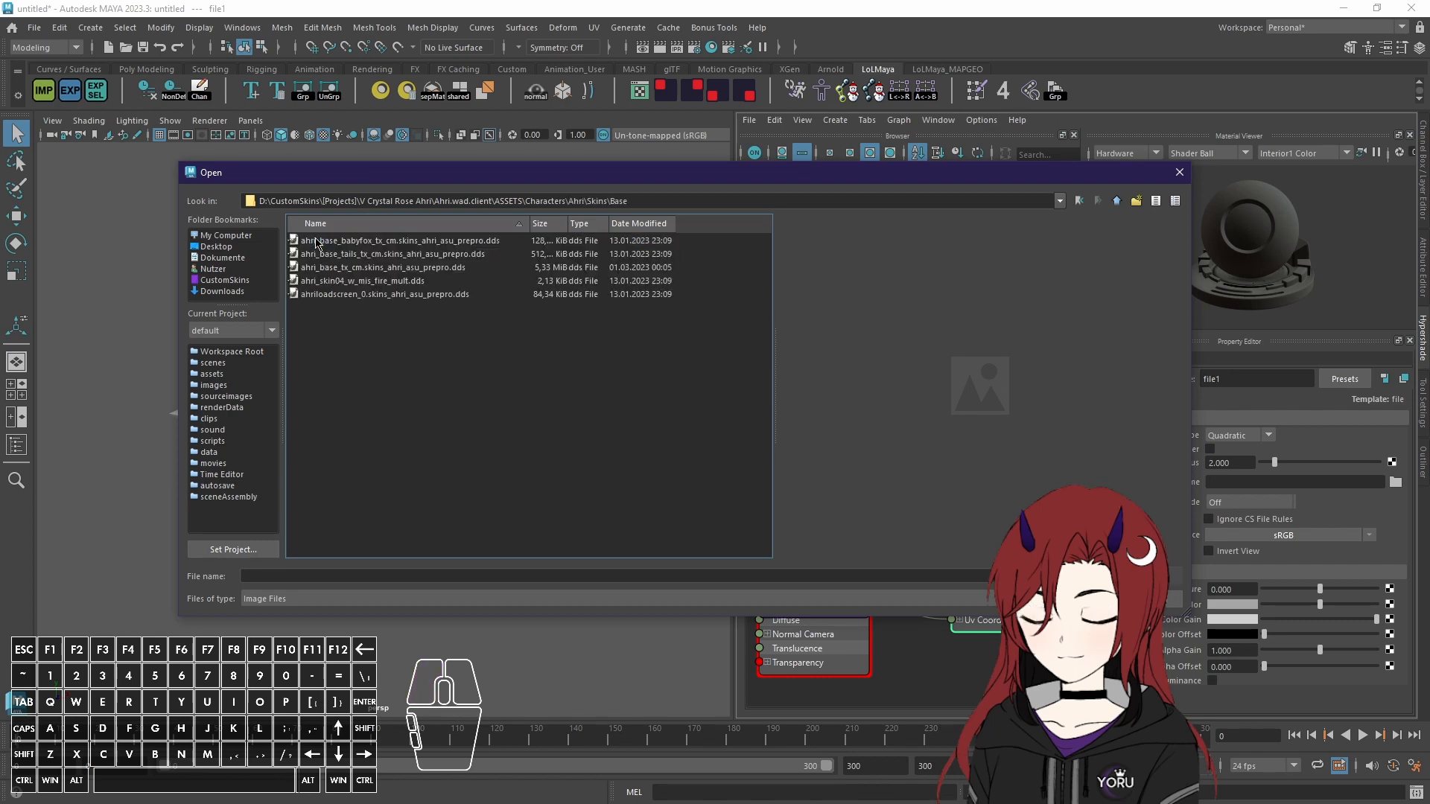
Step: Load ahri_base_tx_cm.skins_ahri_asu_prepro.dds as the Body material's color image
left_click(380, 254)
double_click(385, 268)
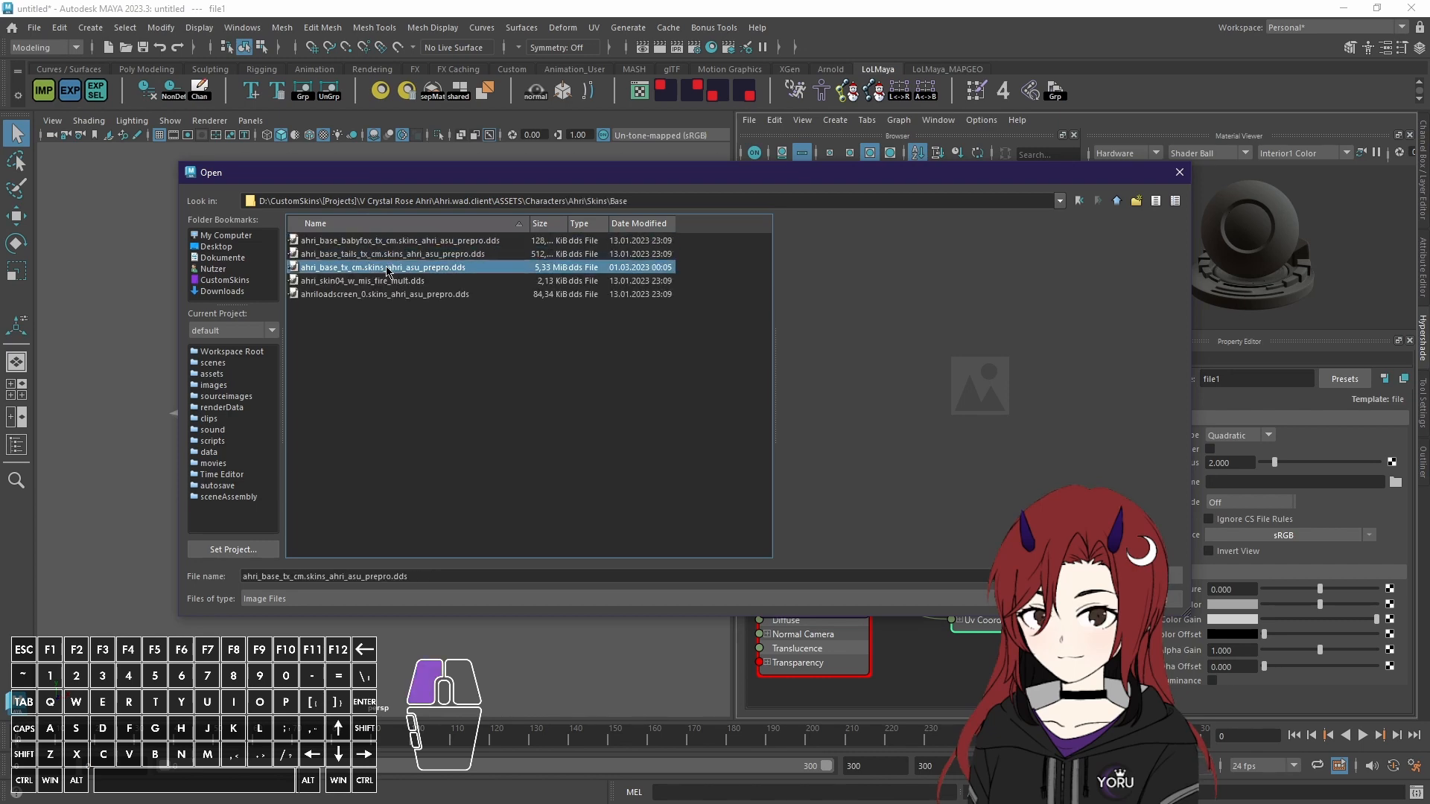
scroll(459, 381, "up", 3)
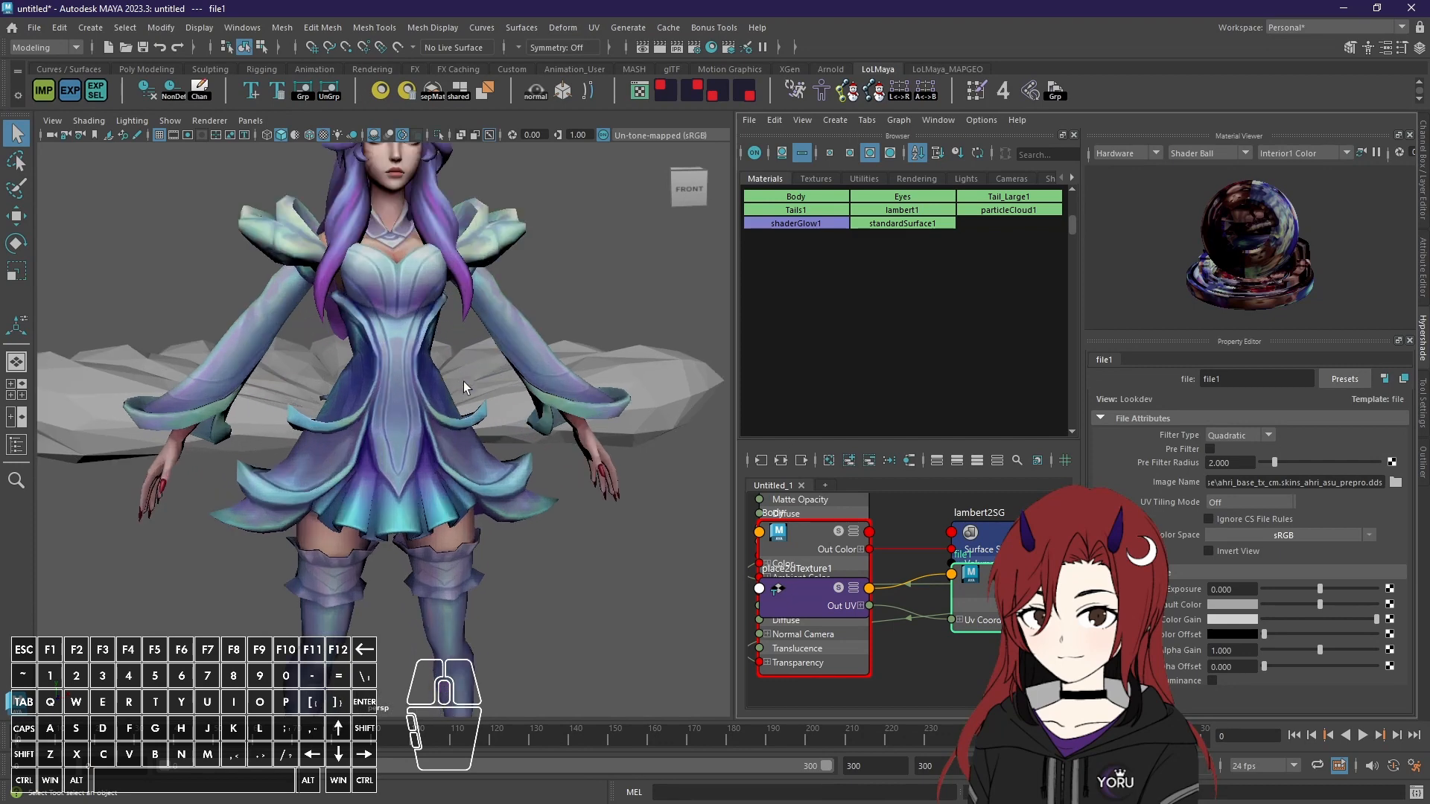
Step: Show the Outliner in place of the Hypershade and inspect the textured body from the side
left_click(1424, 466)
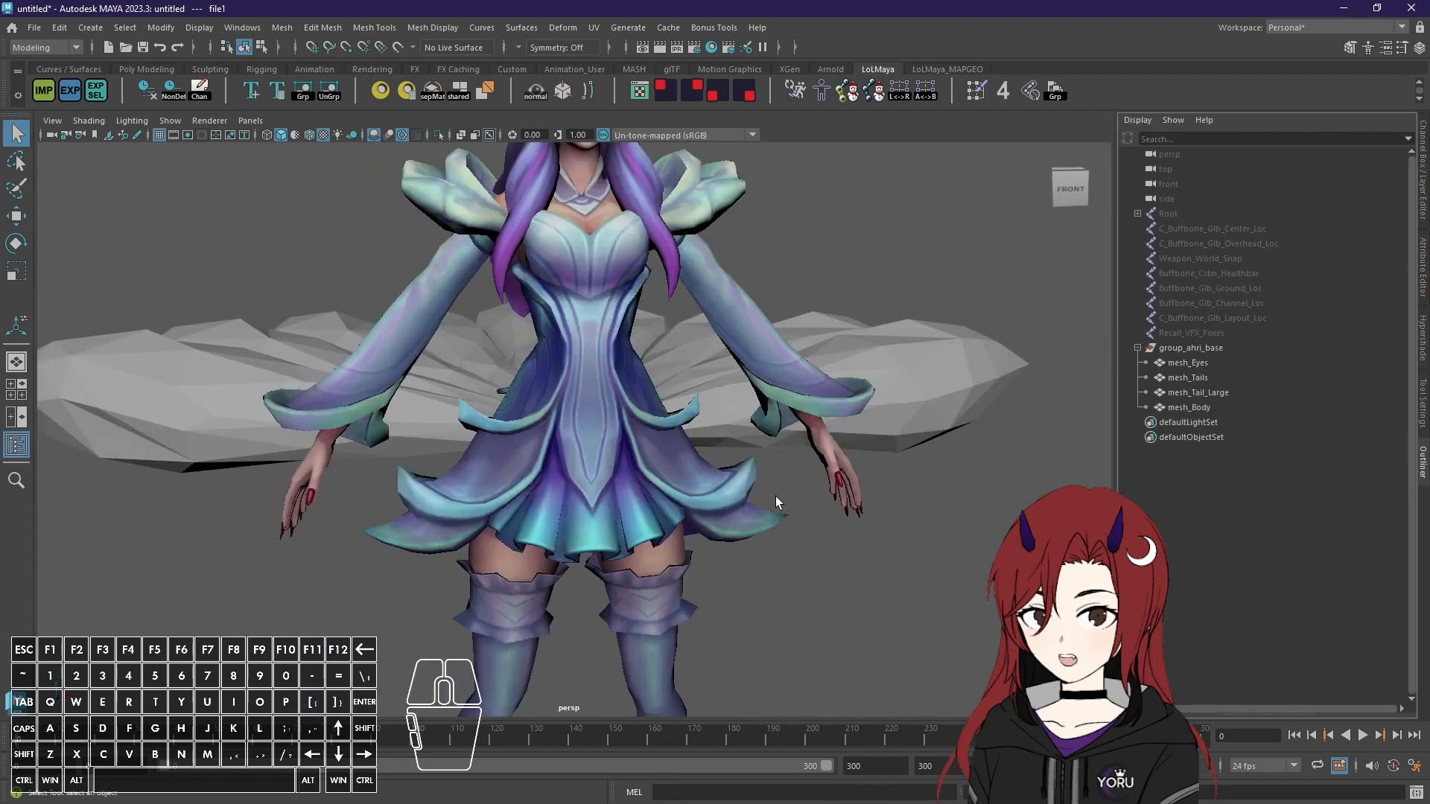
scroll(700, 511, "down", 3)
left_click_drag(699, 502, 968, 506, "alt")
scroll(786, 431, "up", 5)
left_click_drag(785, 429, 207, 197, "alt")
Step: Switch the viewport to flat lighting and check the texture on the character from several angles
left_click(130, 123)
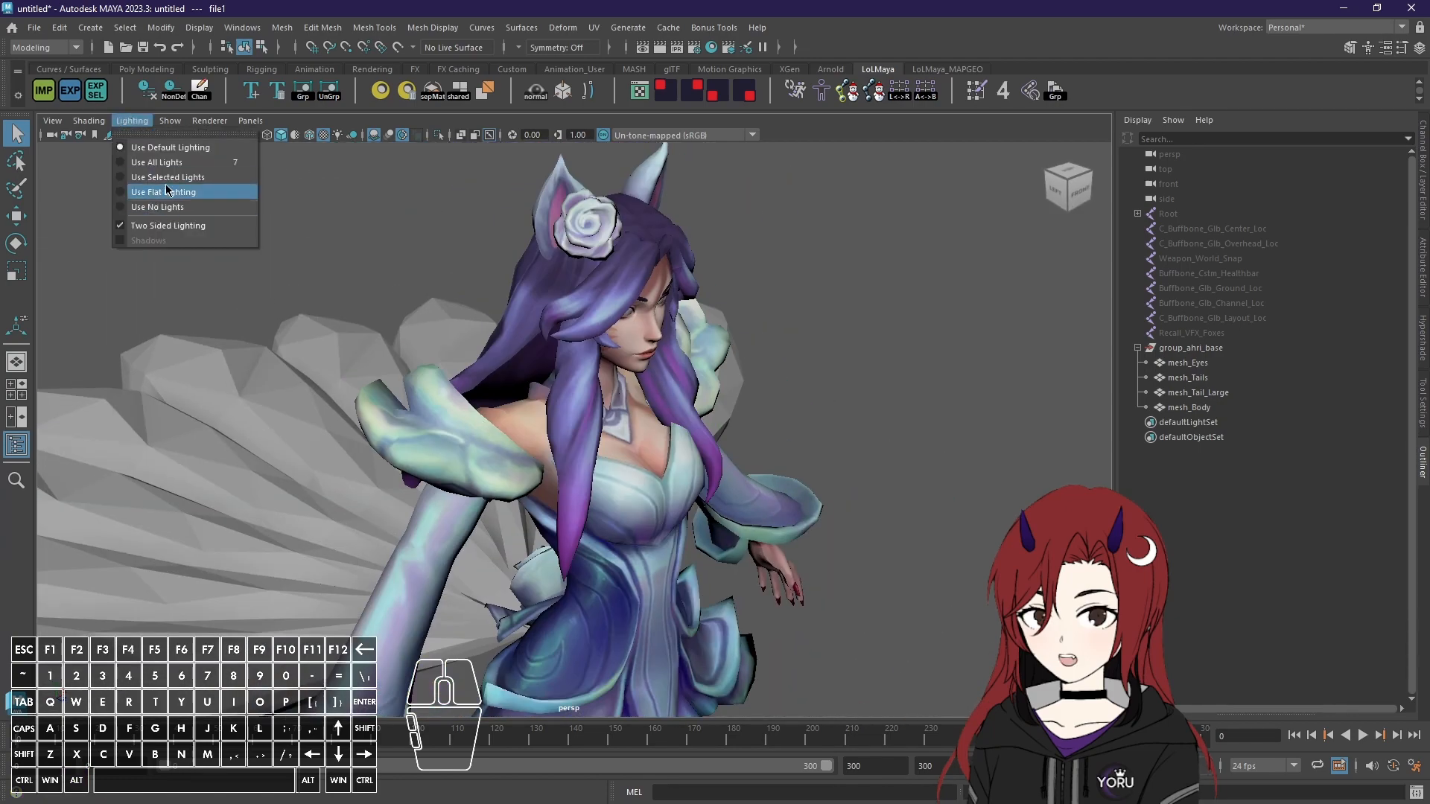
left_click(172, 187)
left_click_drag(531, 257, 782, 417, "alt")
left_click_drag(708, 576, 715, 301, "alt")
middle_click_drag(715, 301, 700, 602, "alt")
scroll(758, 427, "down", 3)
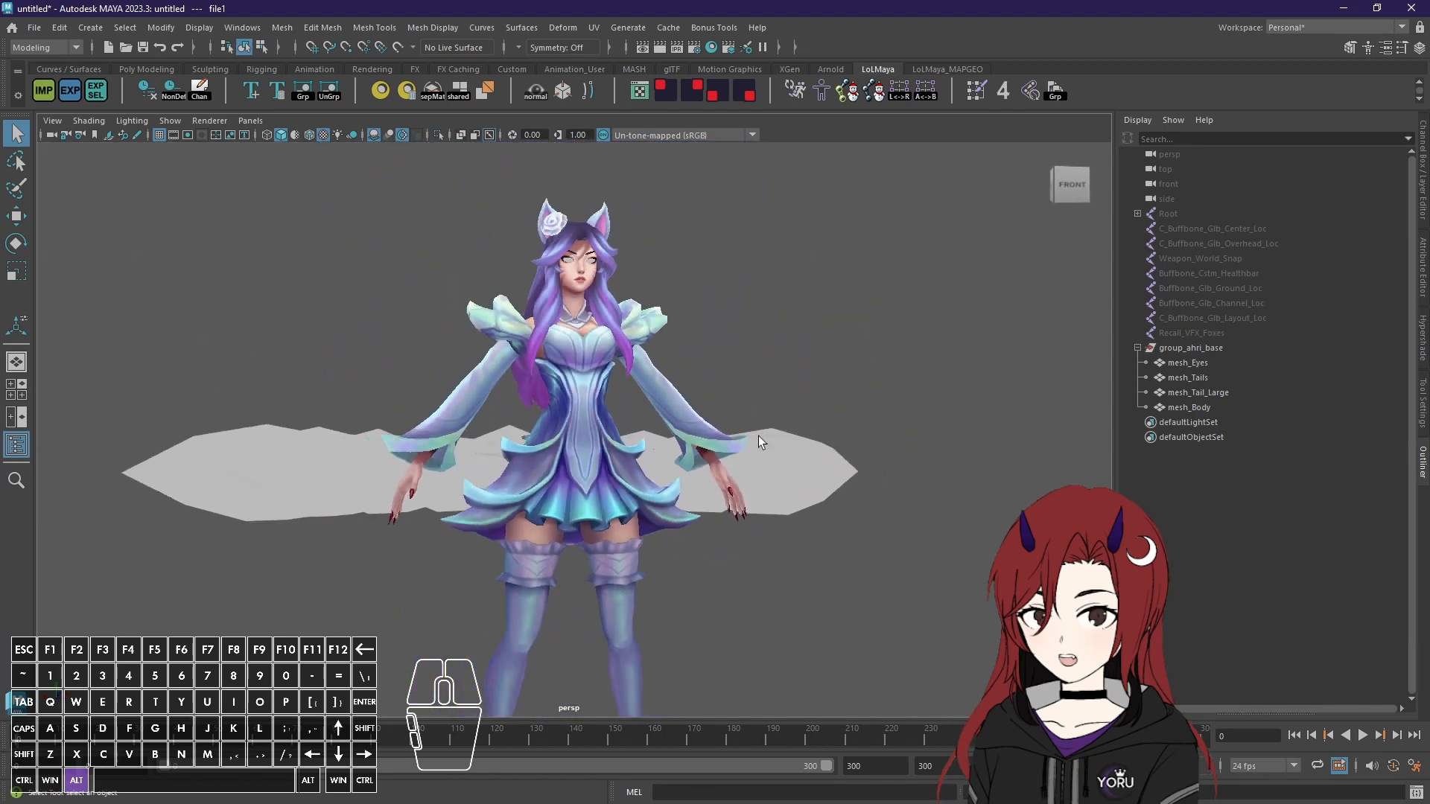
left_click_drag(758, 435, 663, 450, "alt")
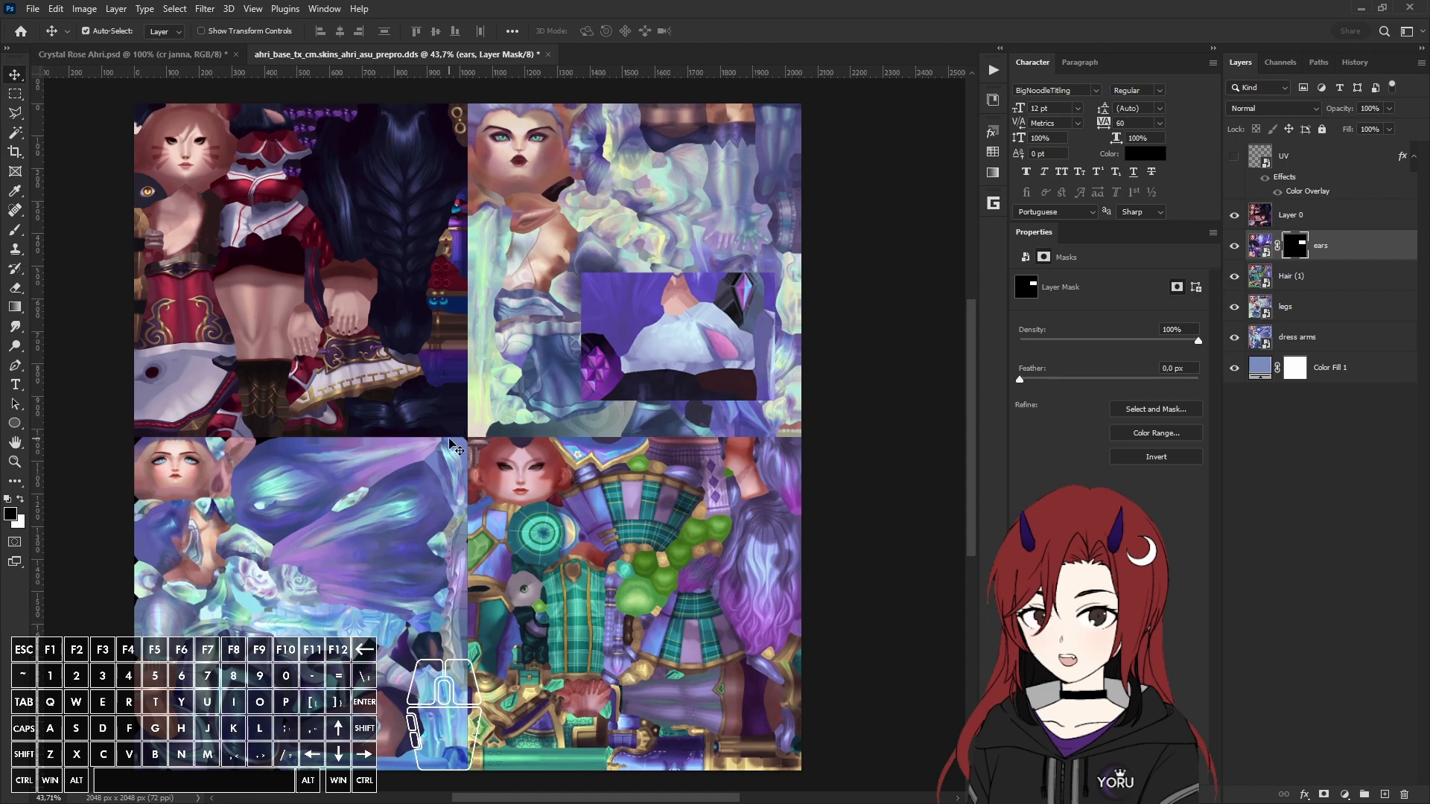
Step: In Photoshop, add a Hue/Saturation adjustment layer directly above Layer 0 for the hands' fingernails
scroll(335, 294, "up", 2)
left_click(253, 300)
scroll(252, 299, "up", 7, "alt")
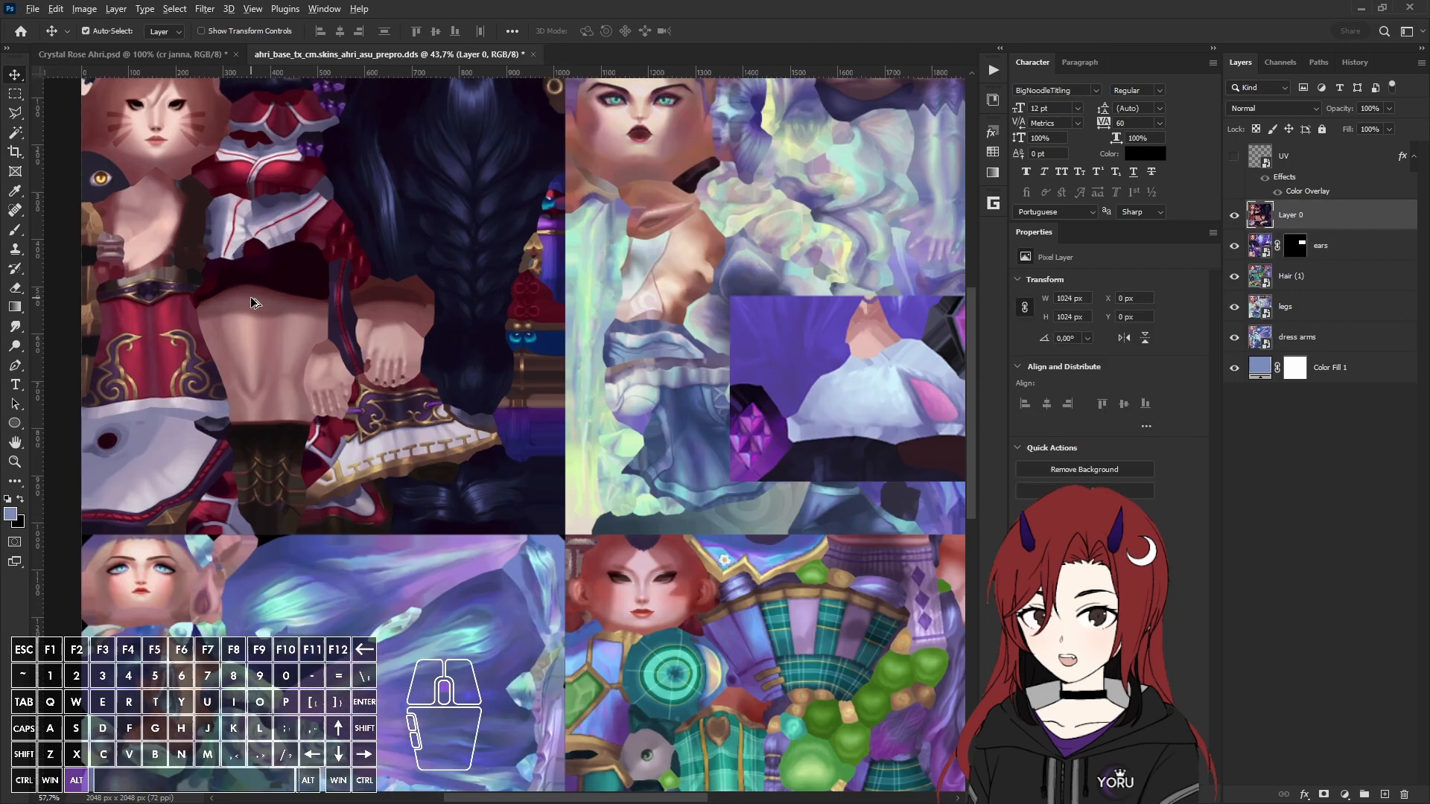
scroll(585, 408, "up", 6, "alt")
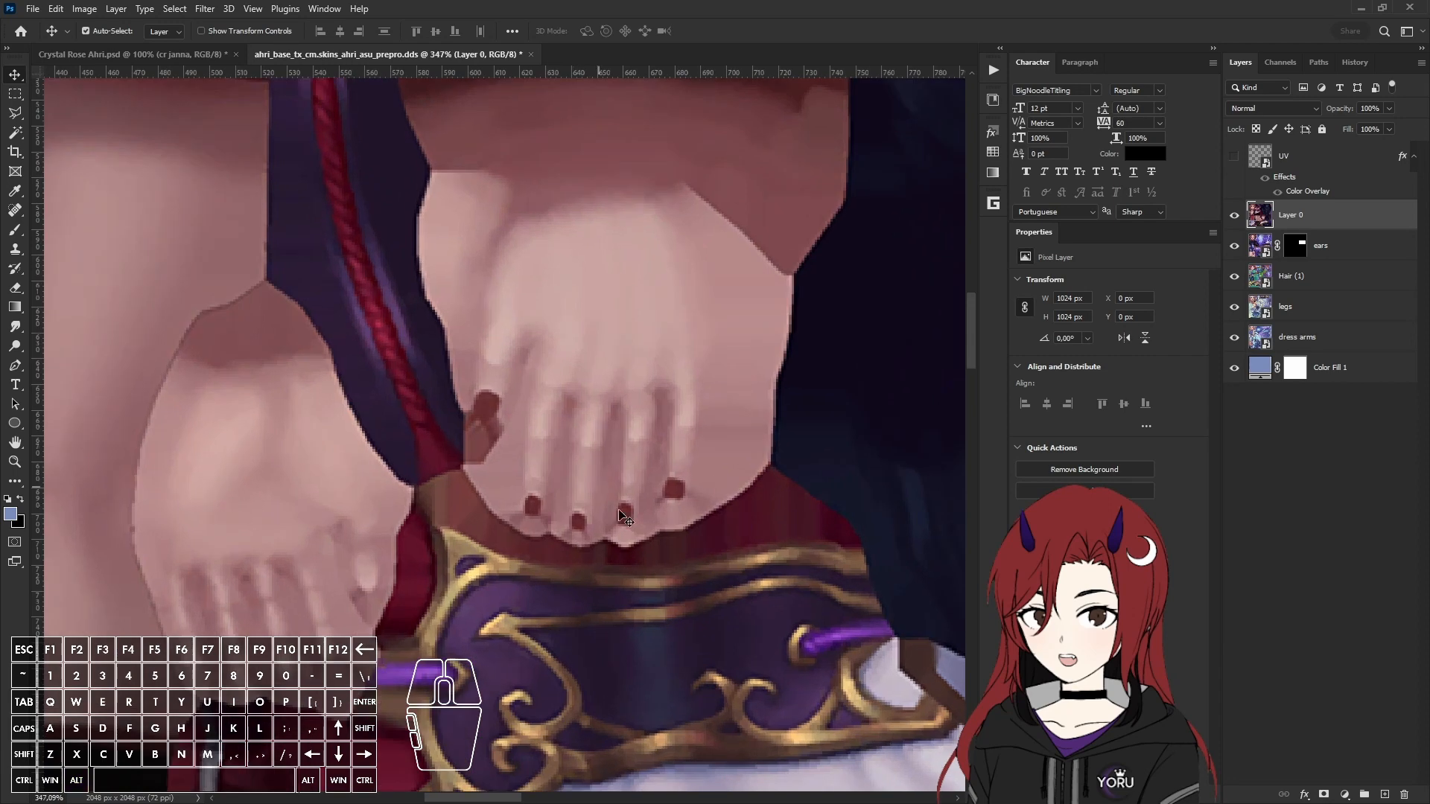
left_click(1345, 796)
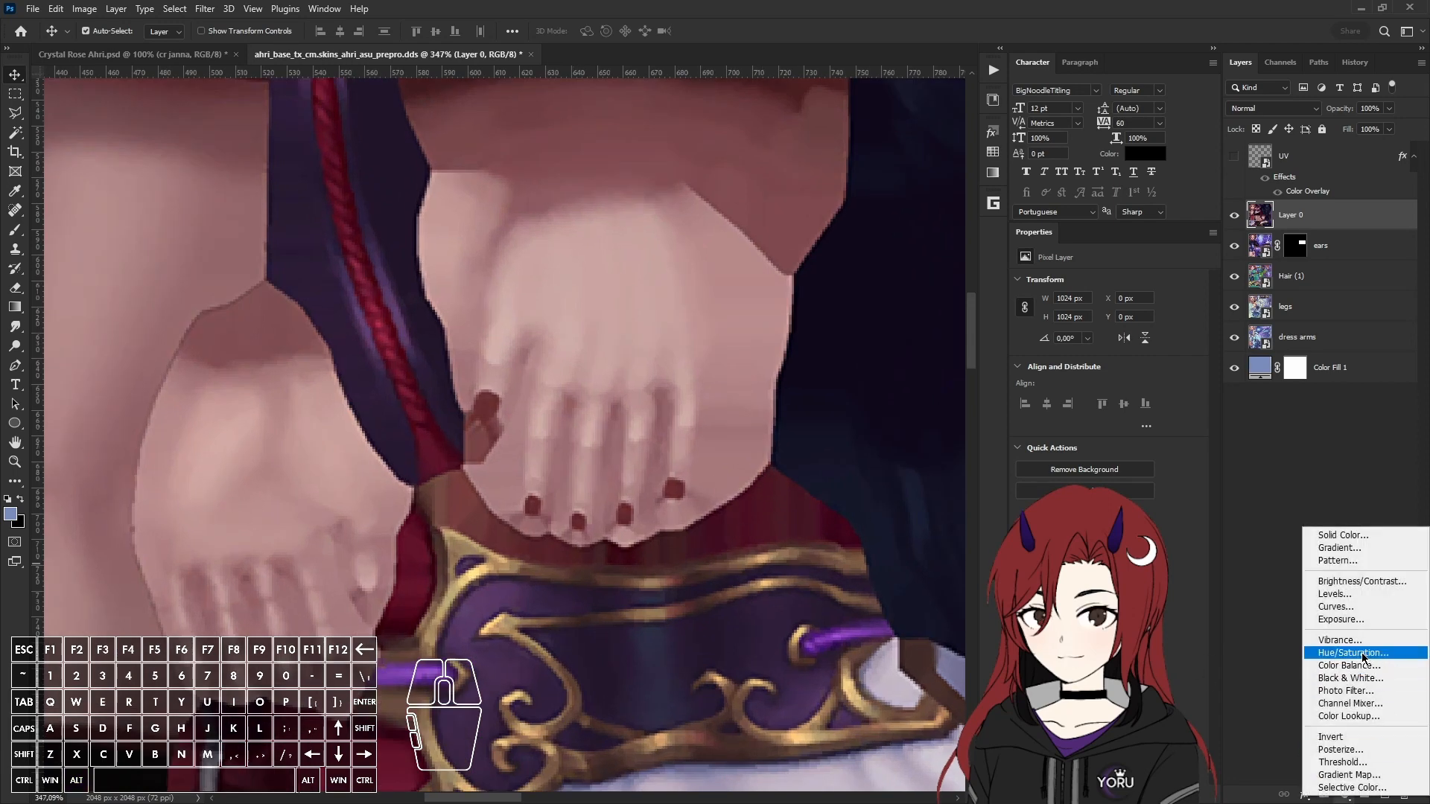
left_click(1366, 656)
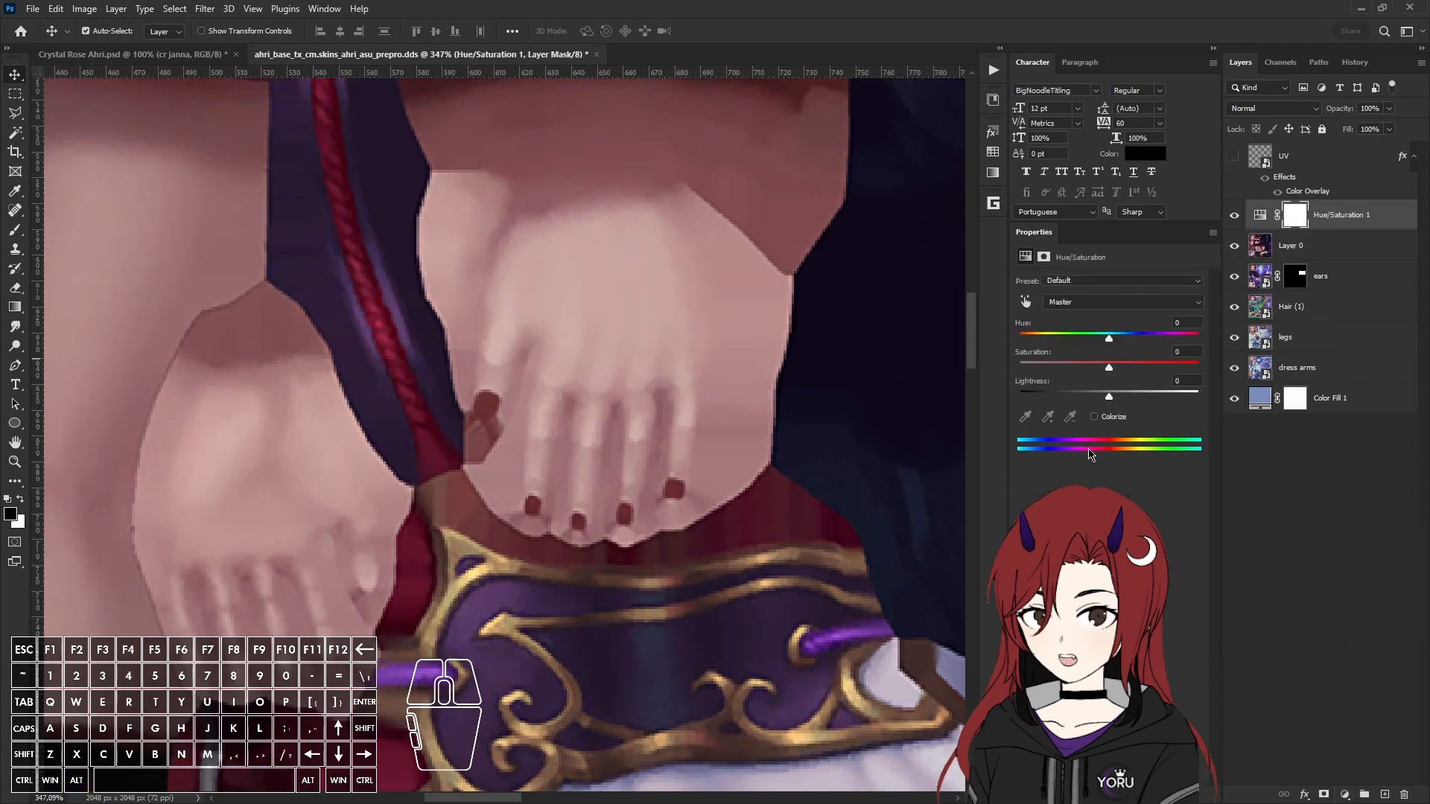
Step: Colorize the adjustment with hue 185, saturation 35 and lightness +43, and invert its layer mask to black
left_click(1094, 416)
left_click(1112, 338)
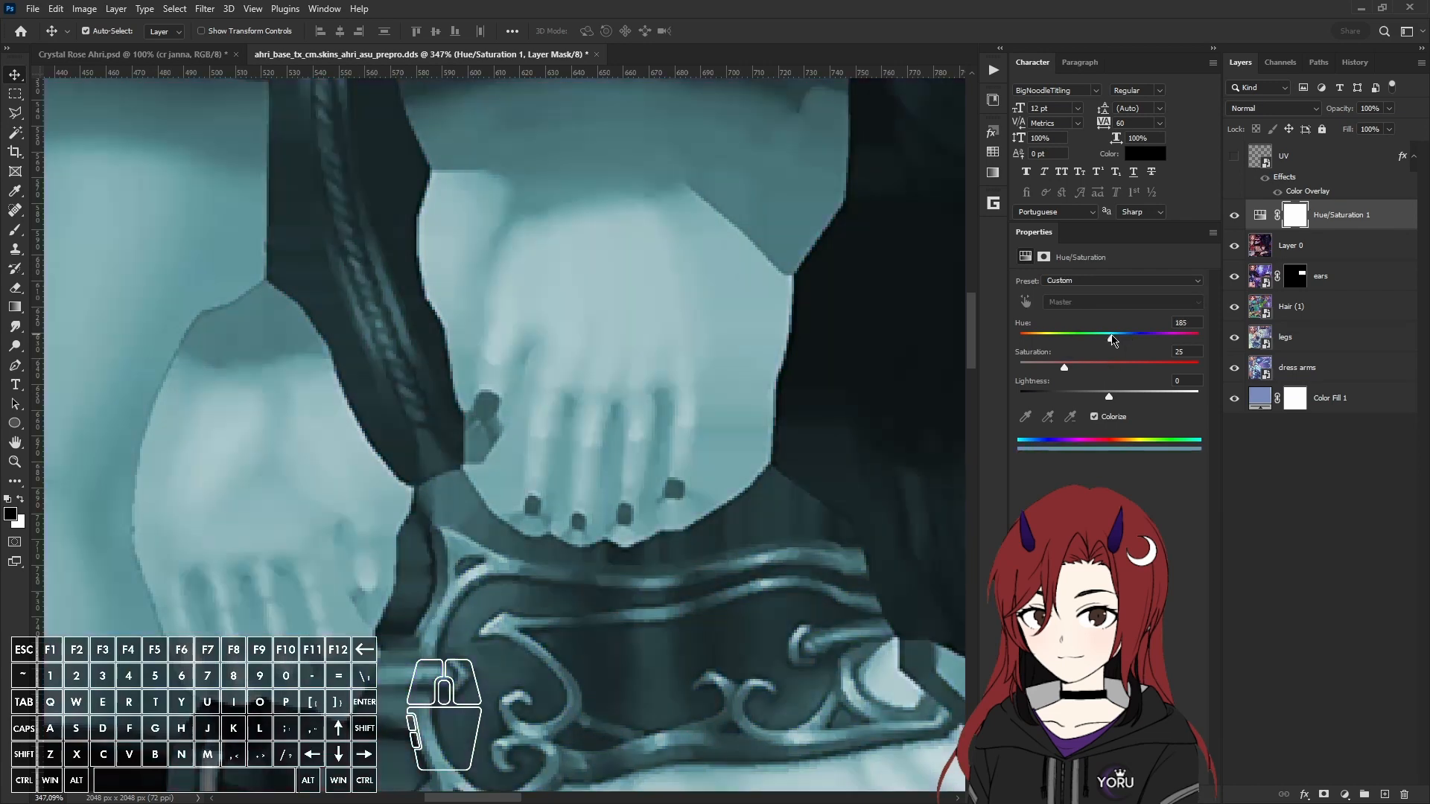
left_click_drag(1064, 370, 1147, 401)
key("ctrl+i")
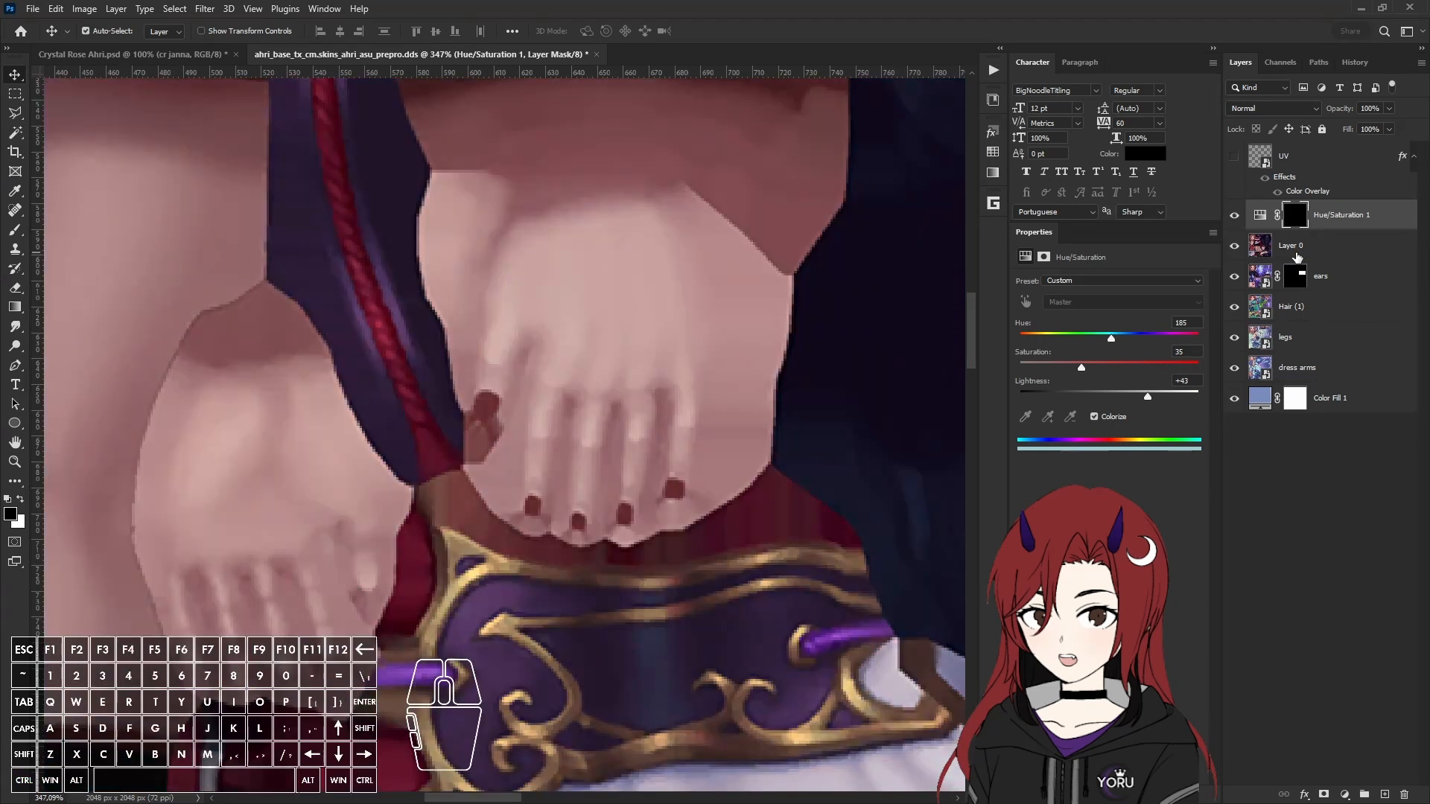
Step: Paint white with a small brush on the adjustment's mask over the index fingernail
key("b")
key("x")
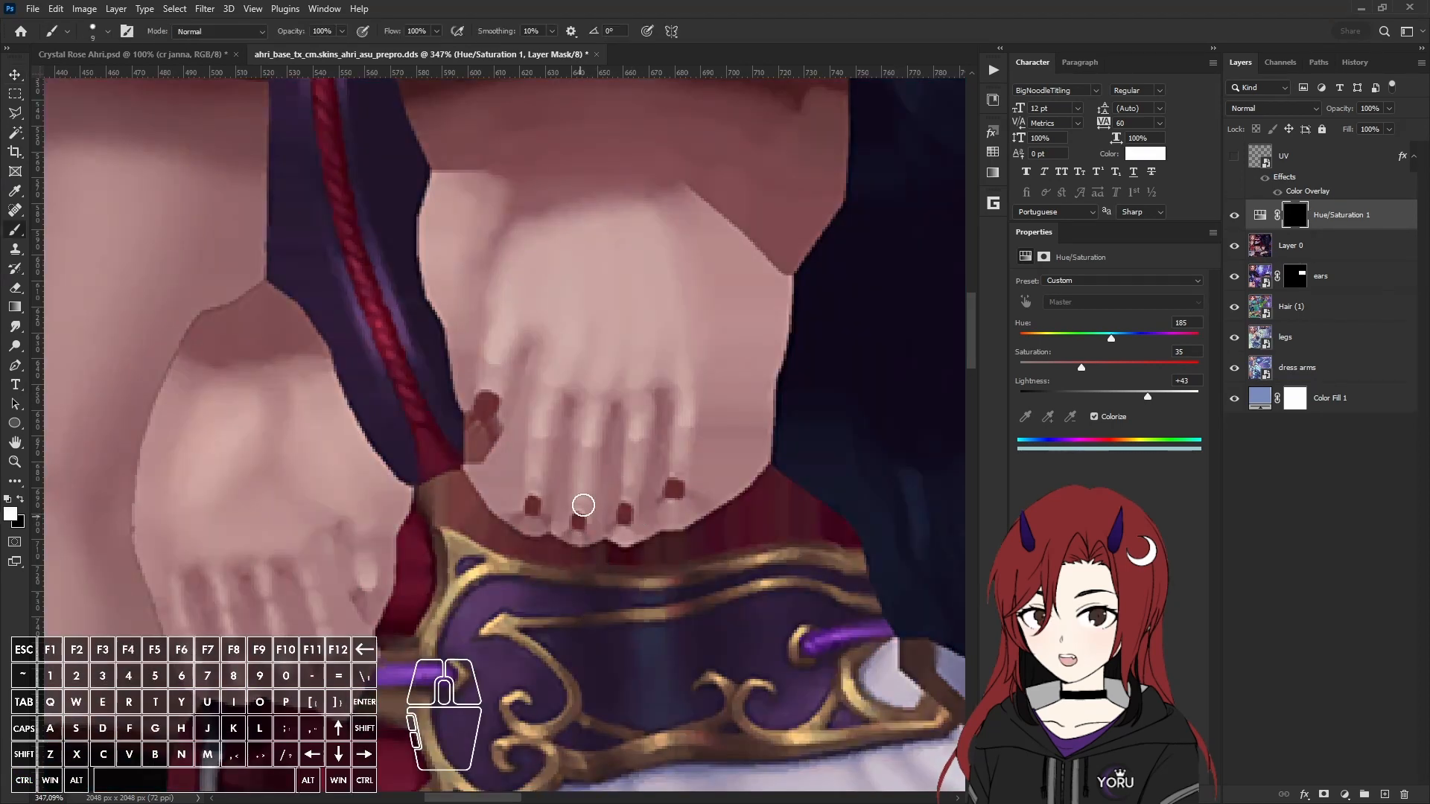
scroll(583, 486, "up", 2, "alt")
right_click_drag(528, 505, 516, 507, "alt")
left_click_drag(509, 518, 511, 510)
right_click_drag(510, 510, 500, 511, "alt")
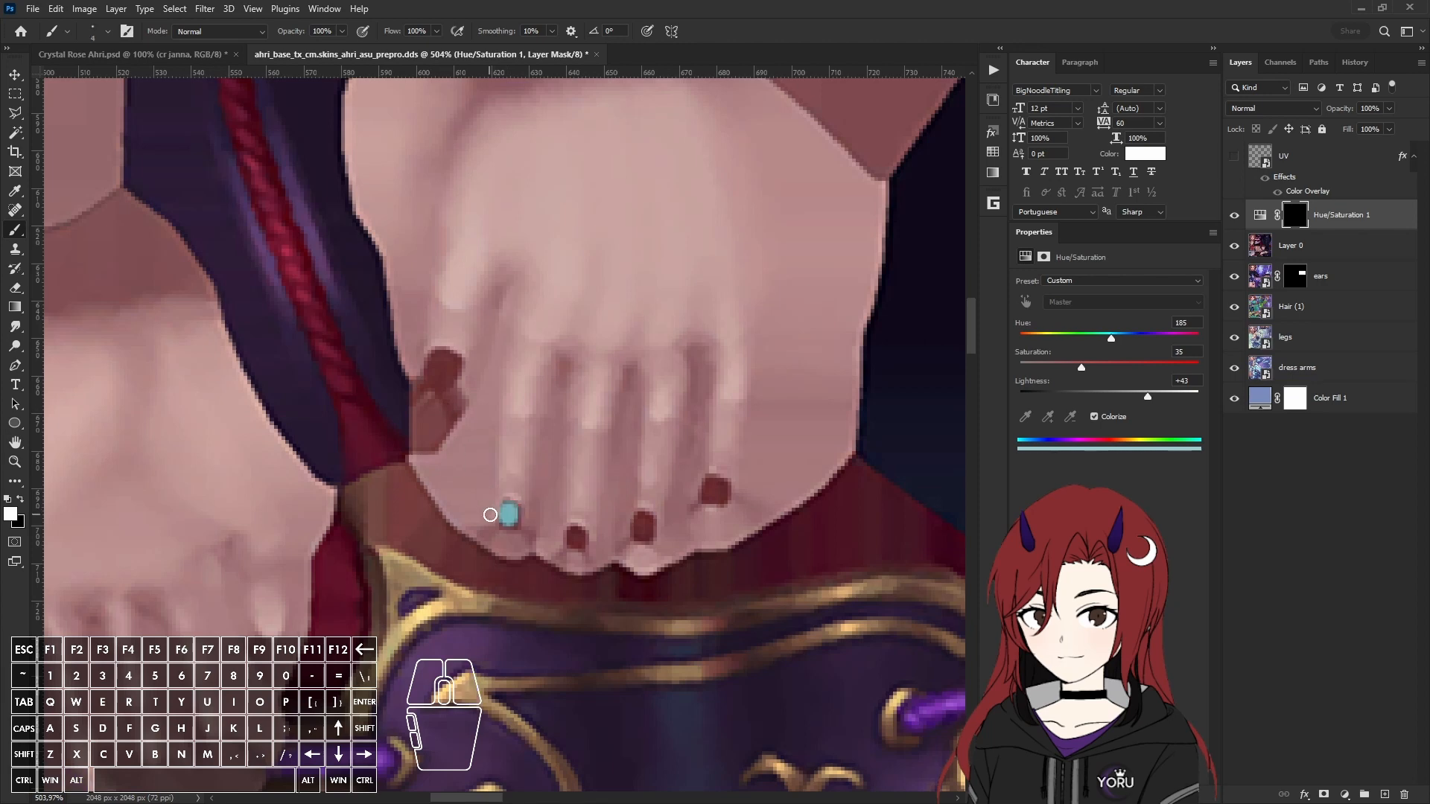
left_click_drag(503, 513, 513, 523)
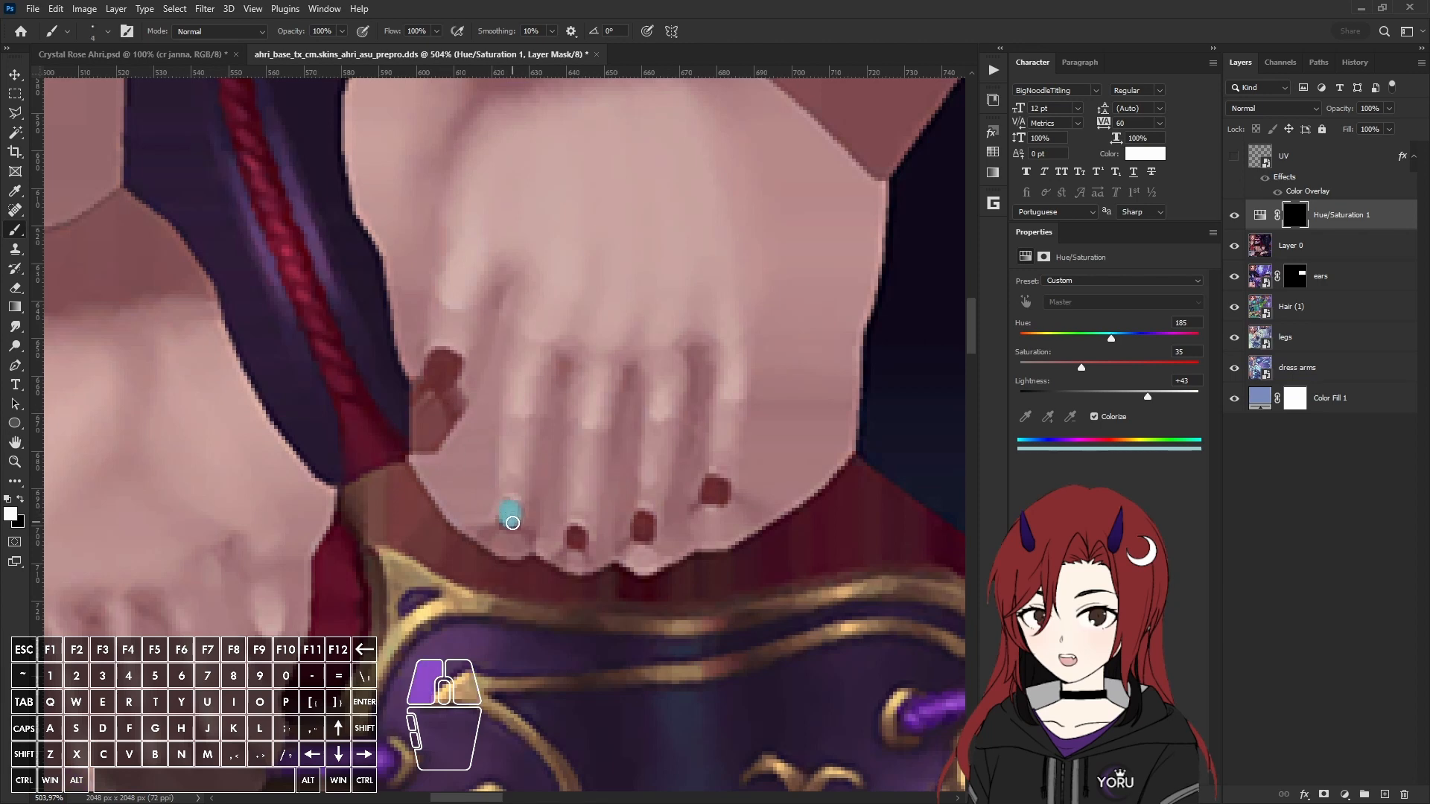
Step: Paint the thumbnail area and the three remaining fingernails of the same hand white on the mask
right_click_drag(425, 444, 423, 441, "alt")
left_click(423, 442)
left_click_drag(443, 387, 449, 364)
left_click_drag(421, 412, 454, 408)
right_click_drag(567, 553, 565, 553, "alt")
mouse_move(580, 538)
left_mouse_down()
mouse_move(640, 533)
mouse_move(715, 495)
mouse_move(688, 472)
mouse_move(697, 514)
left_mouse_up()
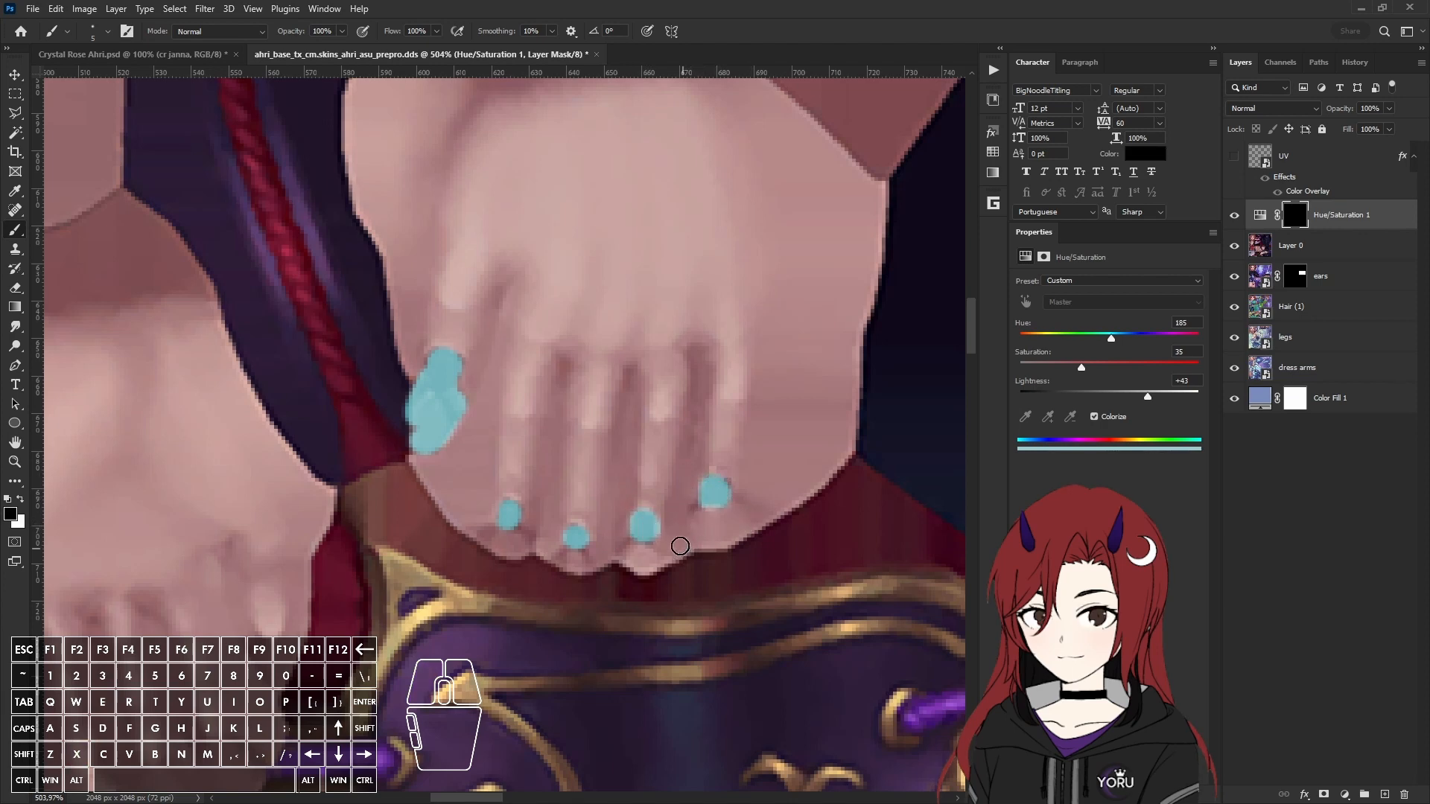
Step: Toggle the UV layer's visibility to check the recolored nails against the hand's UV wireframe
left_click(1235, 156)
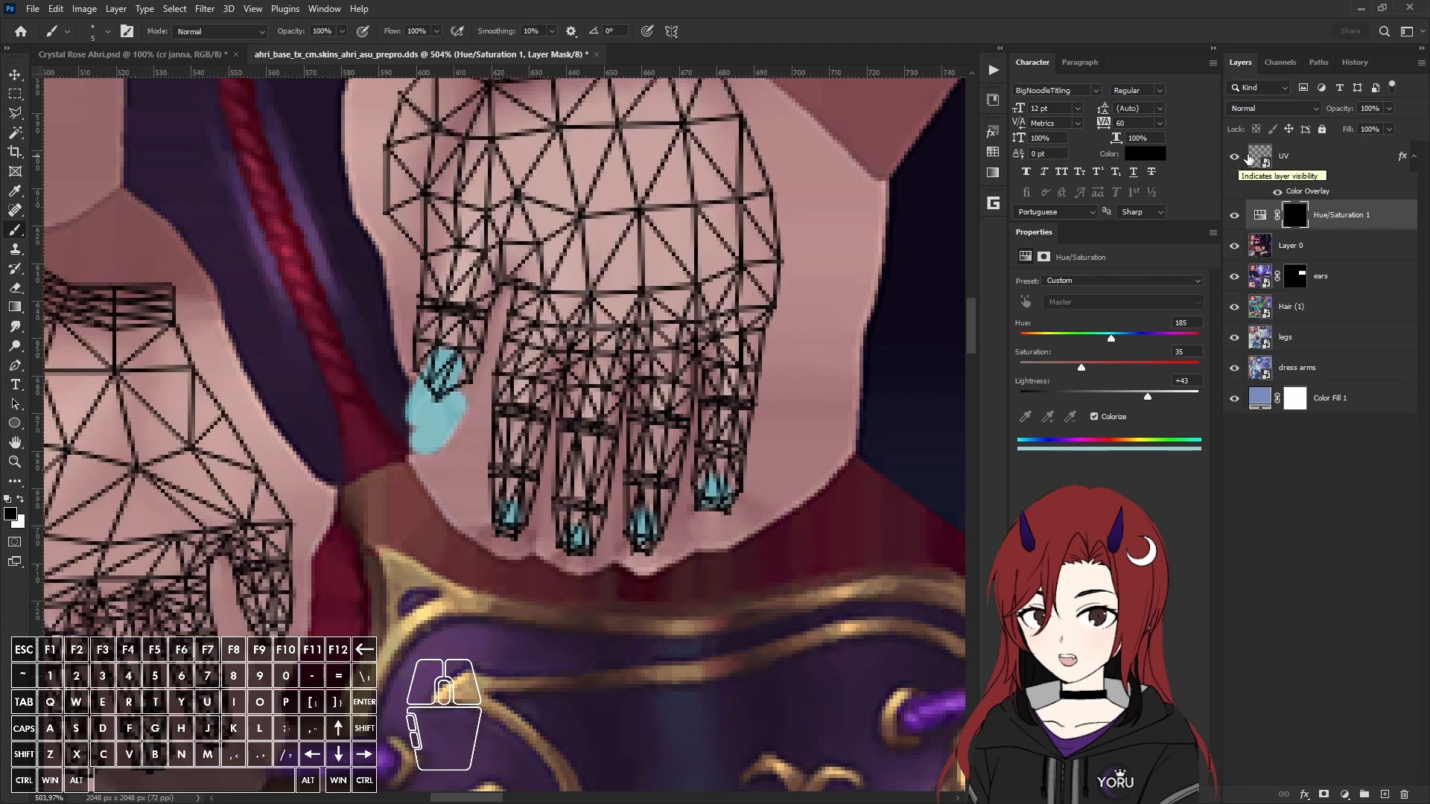
left_click(1235, 157)
left_click(1234, 156)
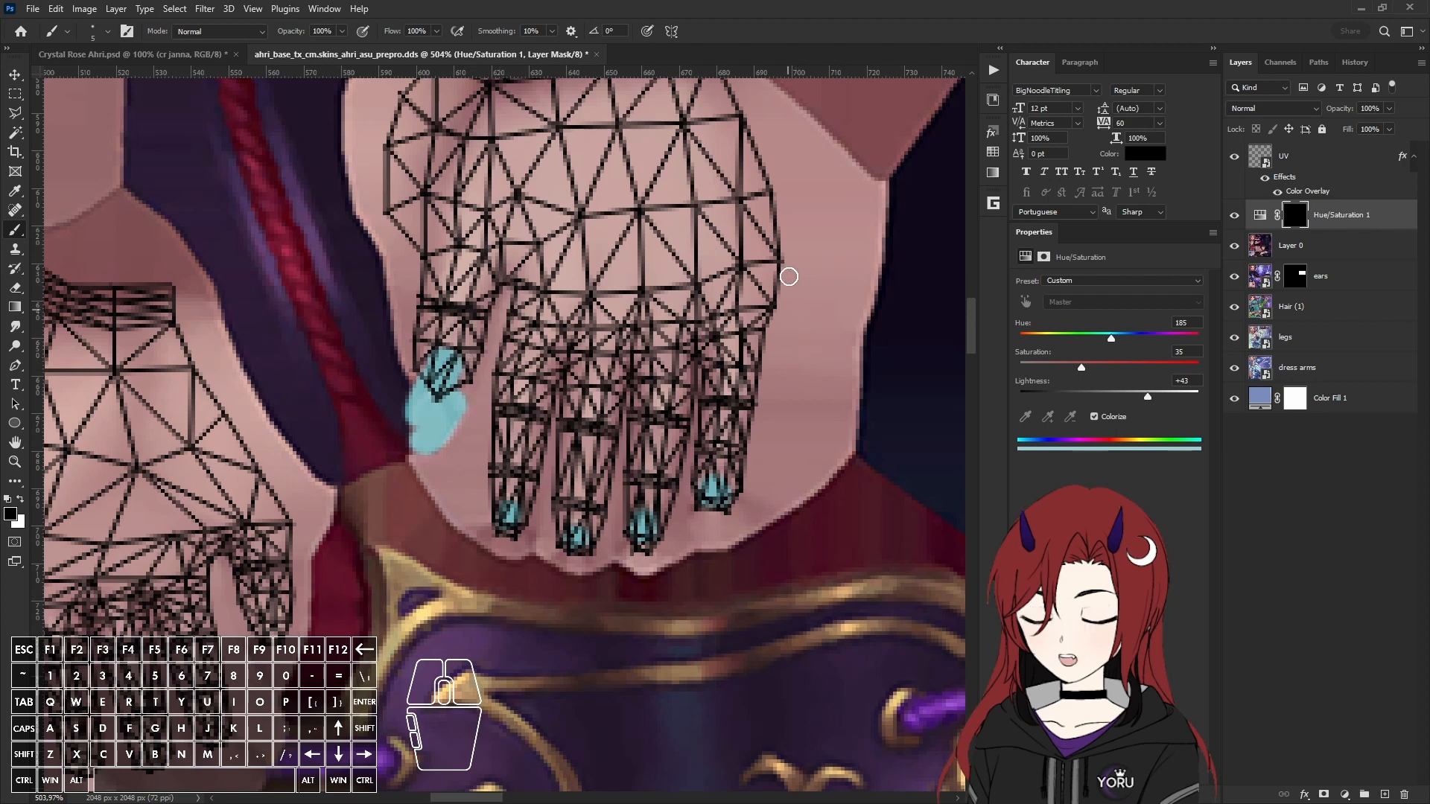
scroll(753, 265, "up", 3)
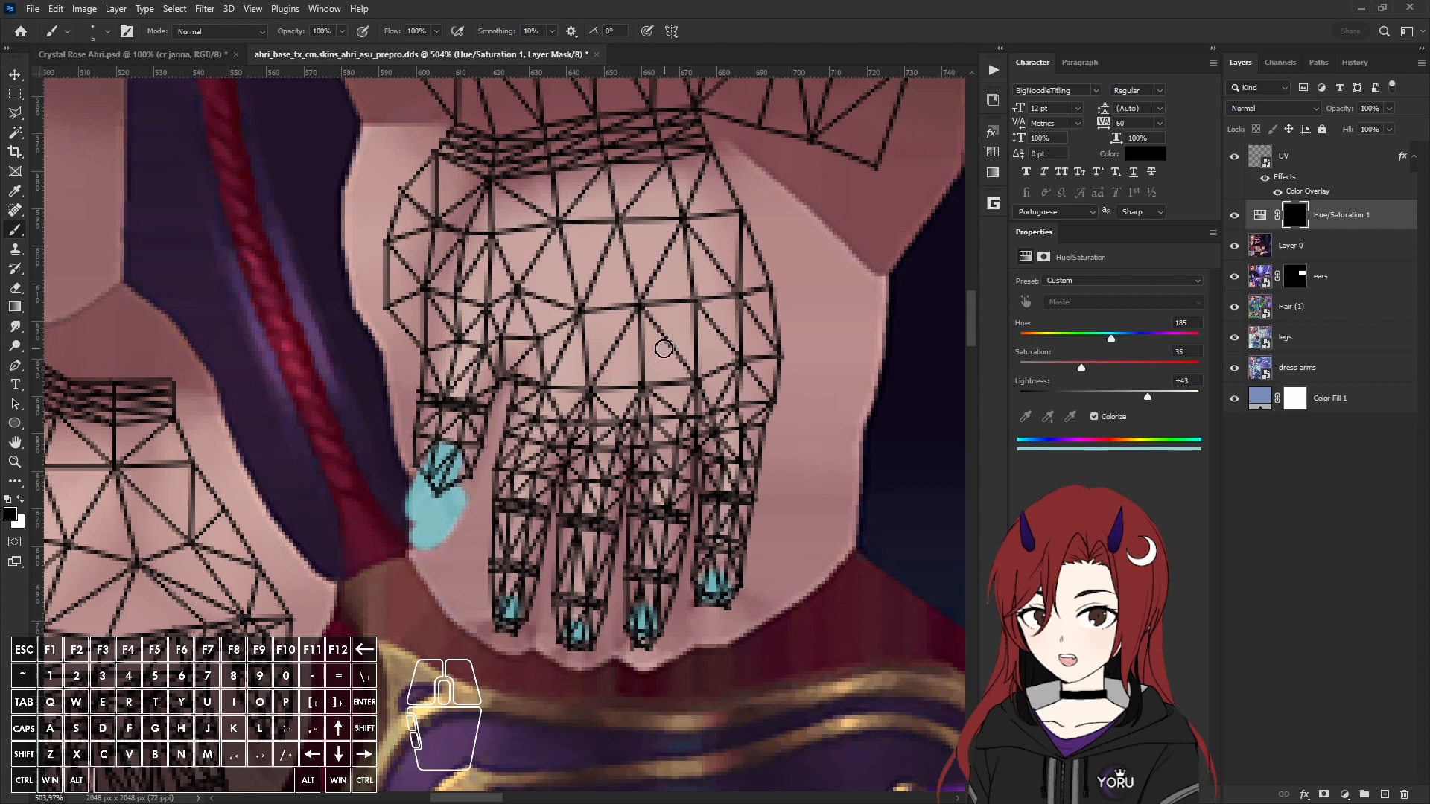
left_click(1233, 156)
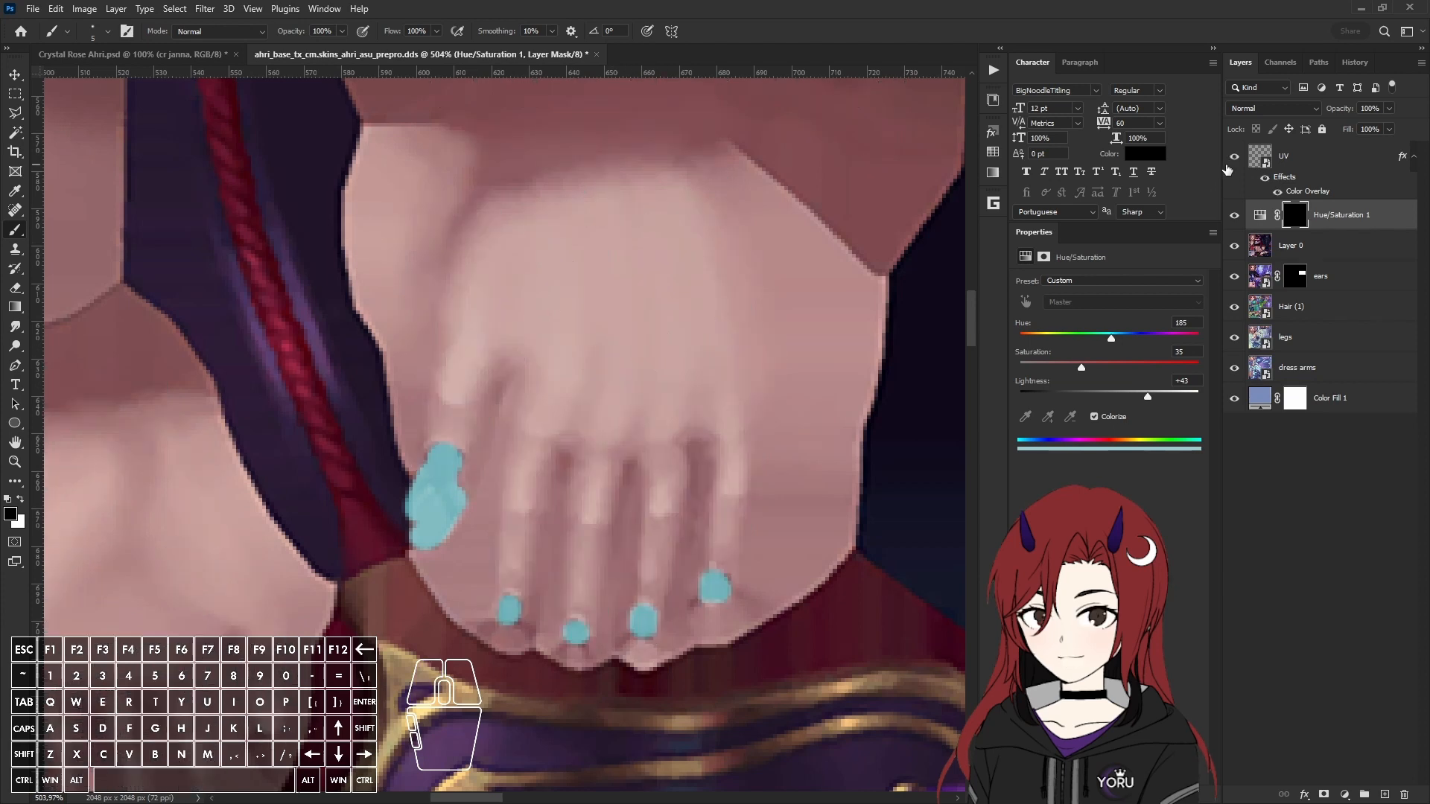
left_click(1234, 156)
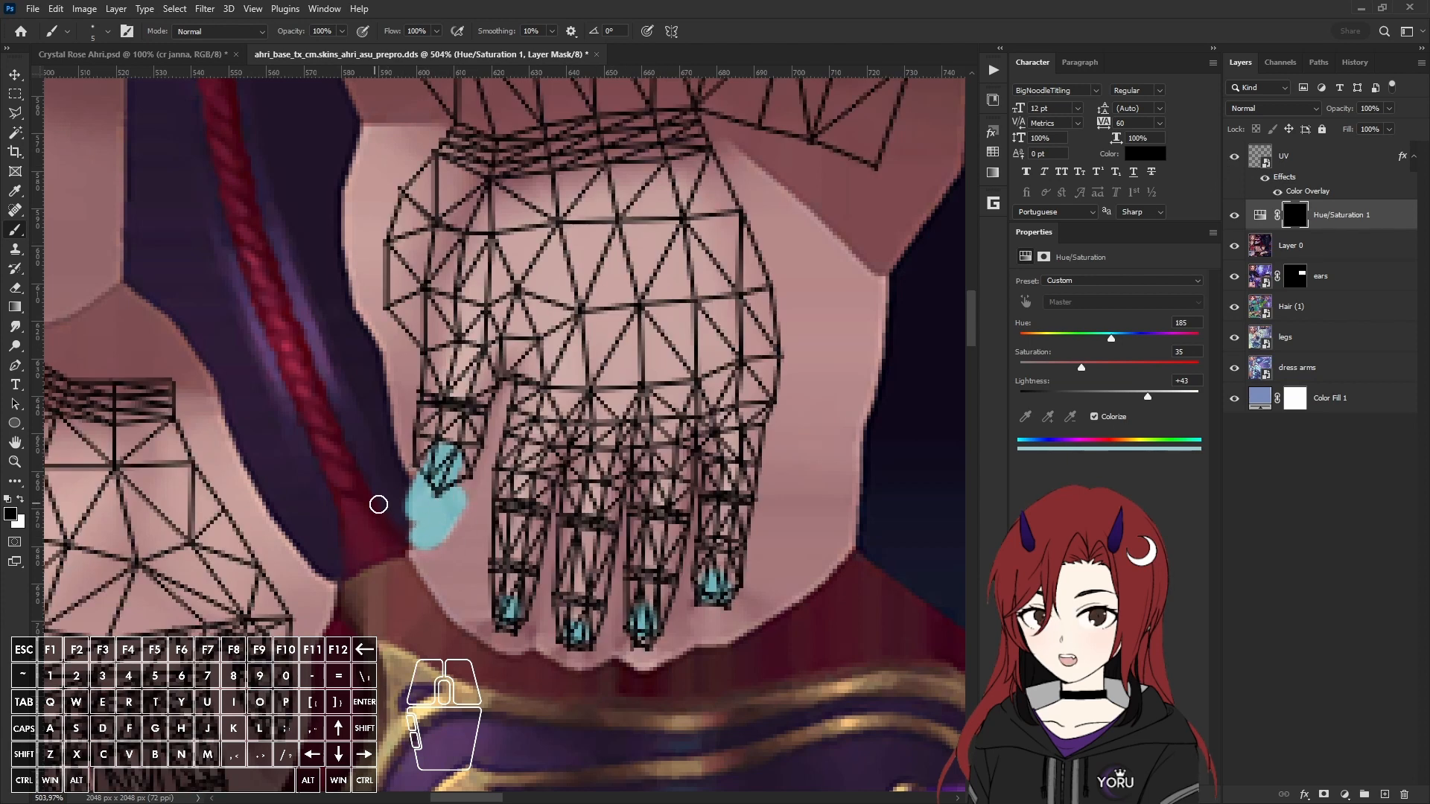
Step: Save the texture with the NVIDIA Texture Tools DDS exporter, overwriting ahri_base_tx_cm.skins_ahri_asu_prepro.dds
left_click(32, 9)
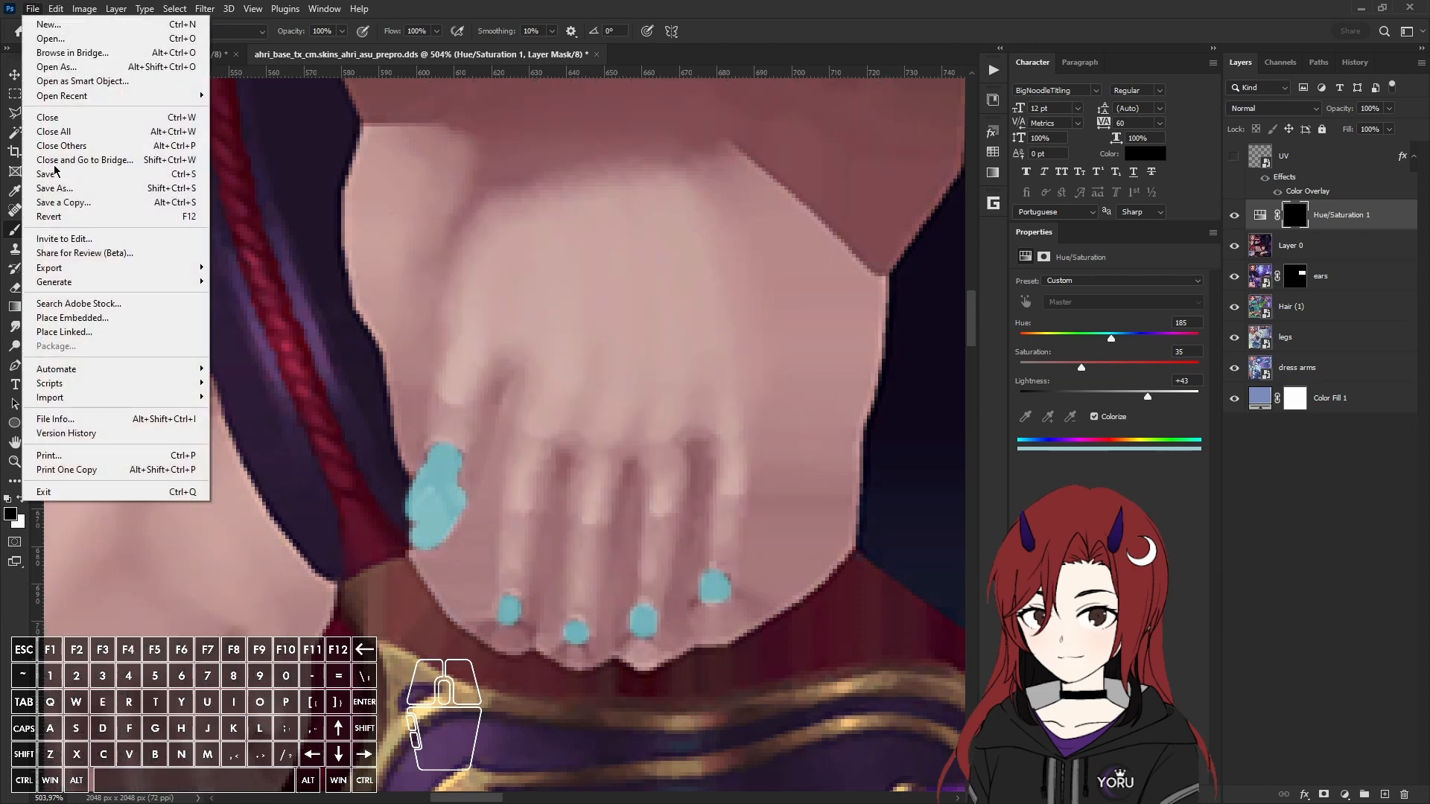
left_click(65, 189)
left_click(464, 480)
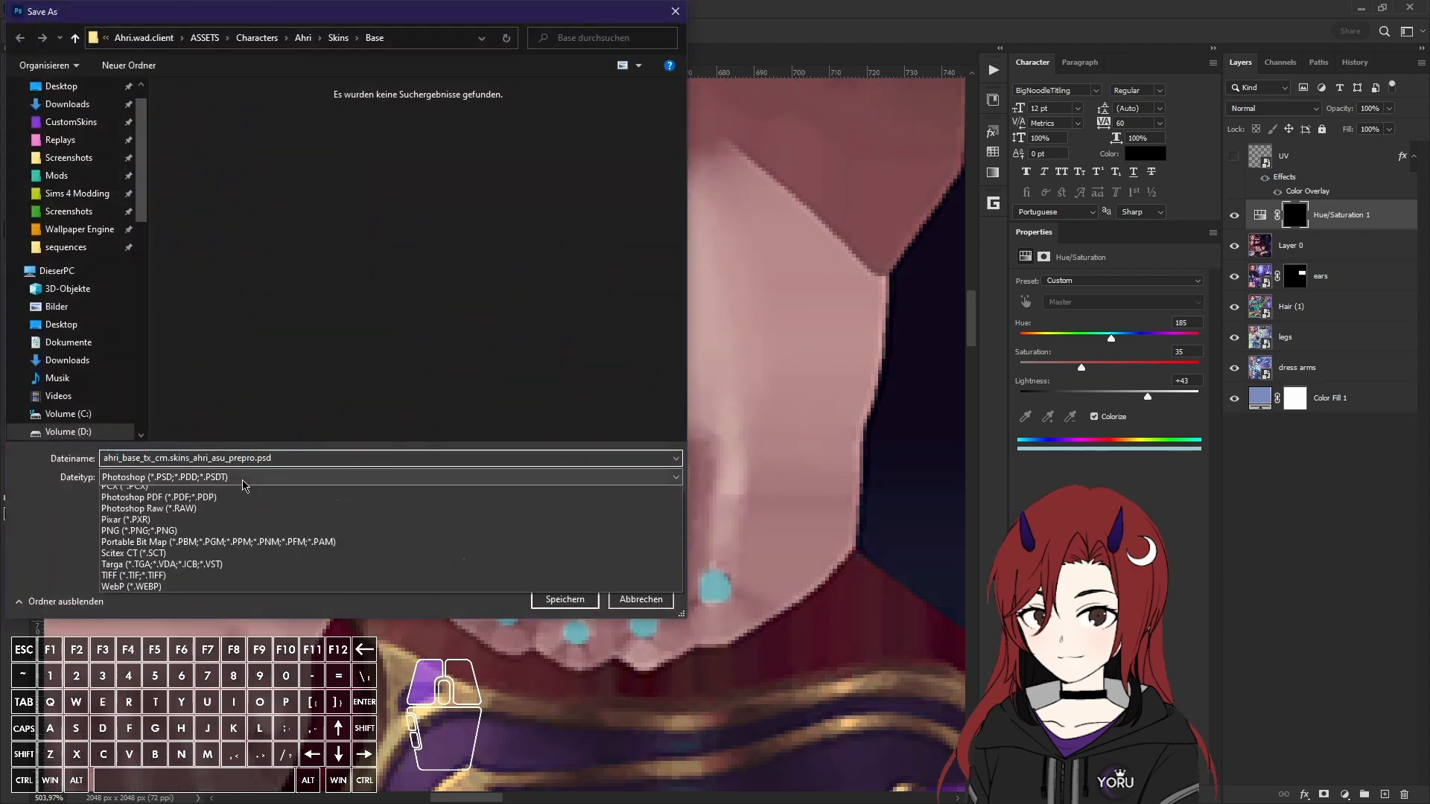
left_click(298, 522)
left_click(553, 600)
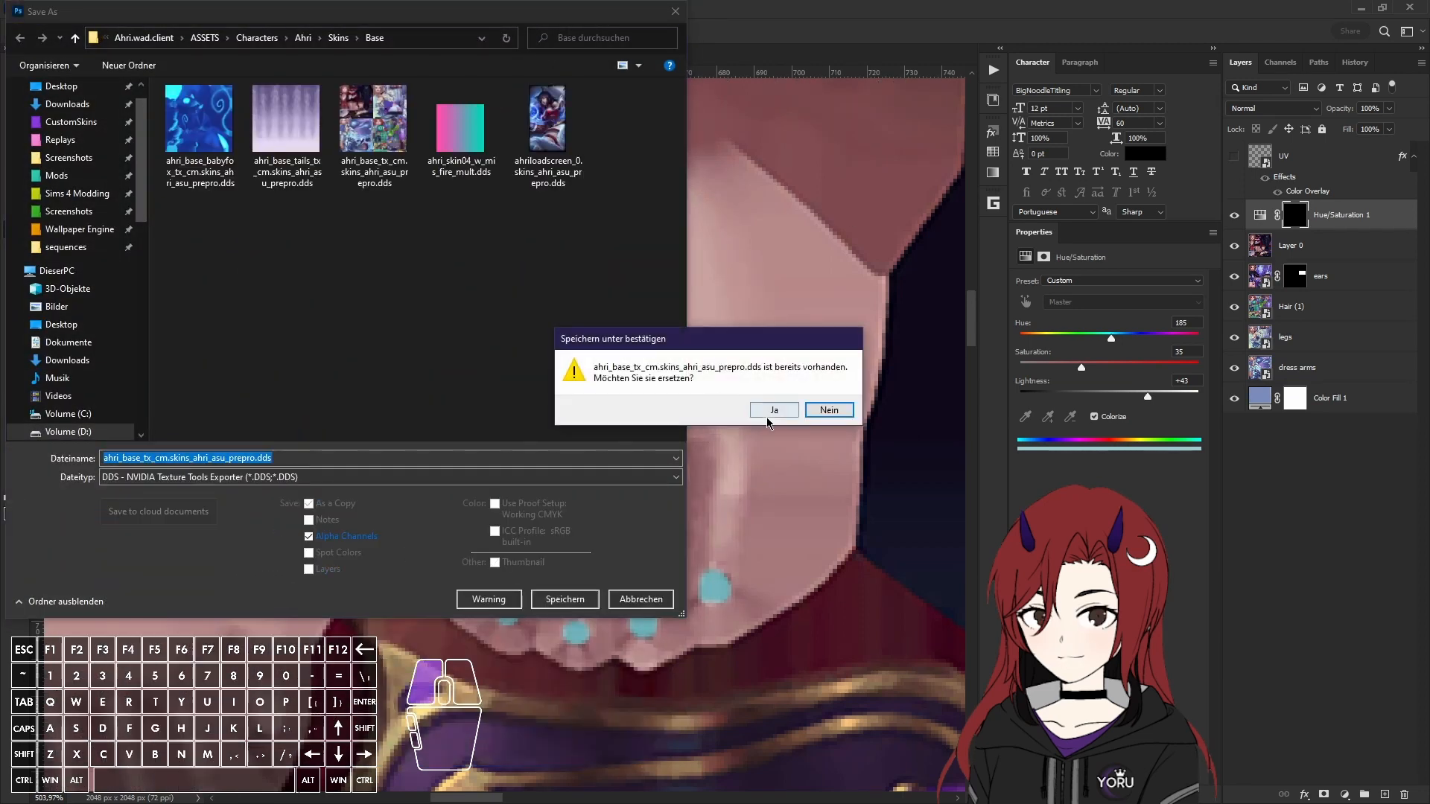
left_click(766, 409)
left_click(847, 599)
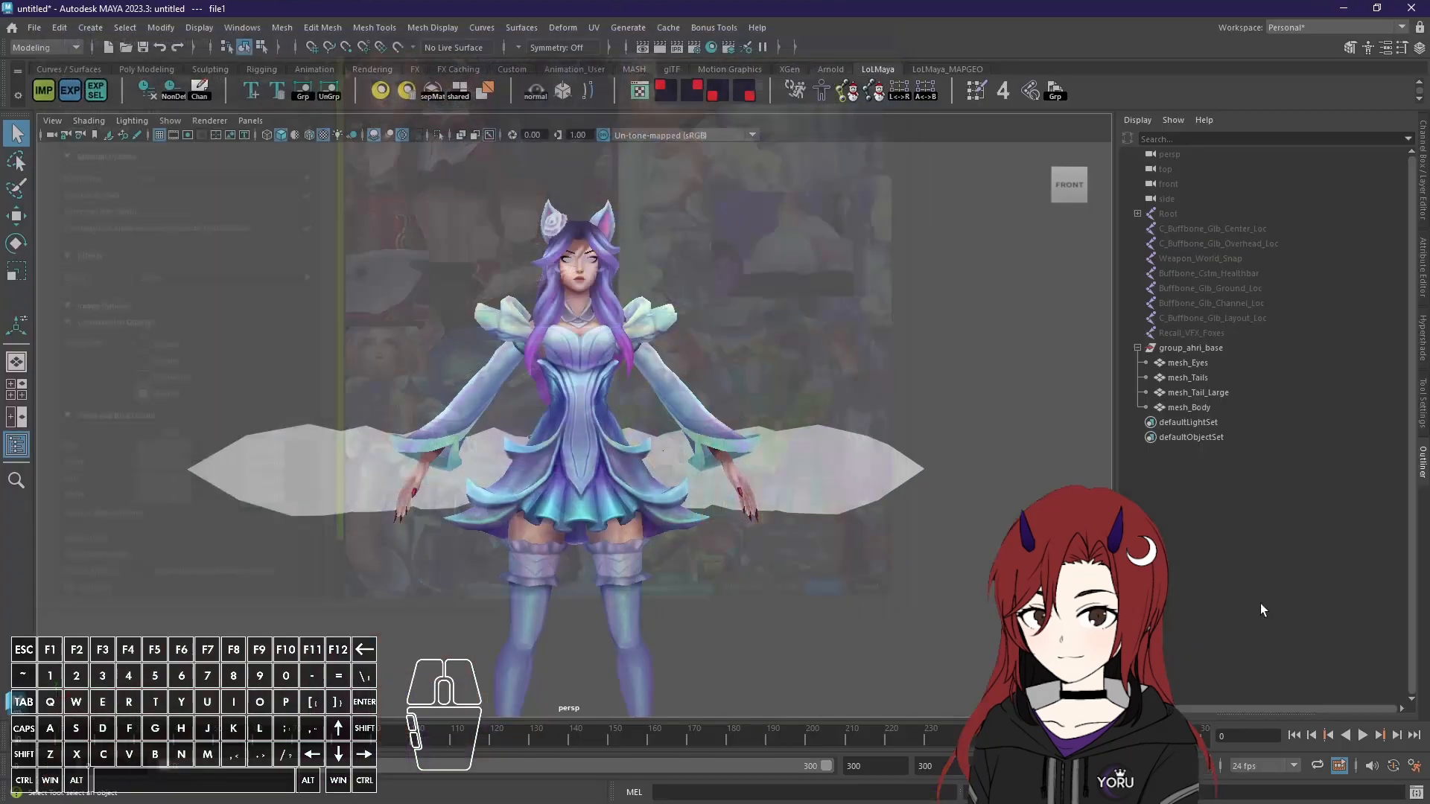
Step: Open the Hardware Renderer 2.0 settings and reload all textures
left_click(209, 121)
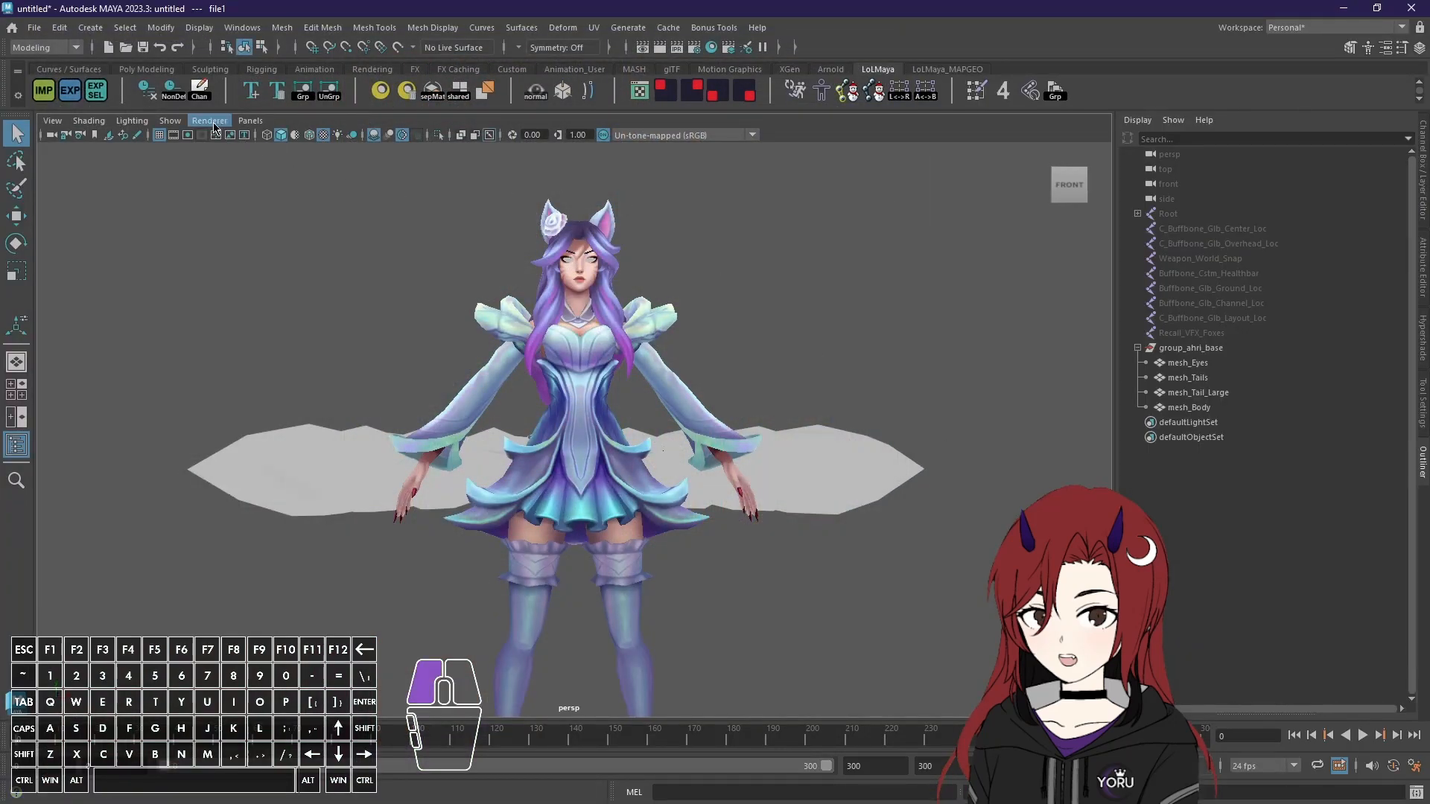
left_click(295, 147)
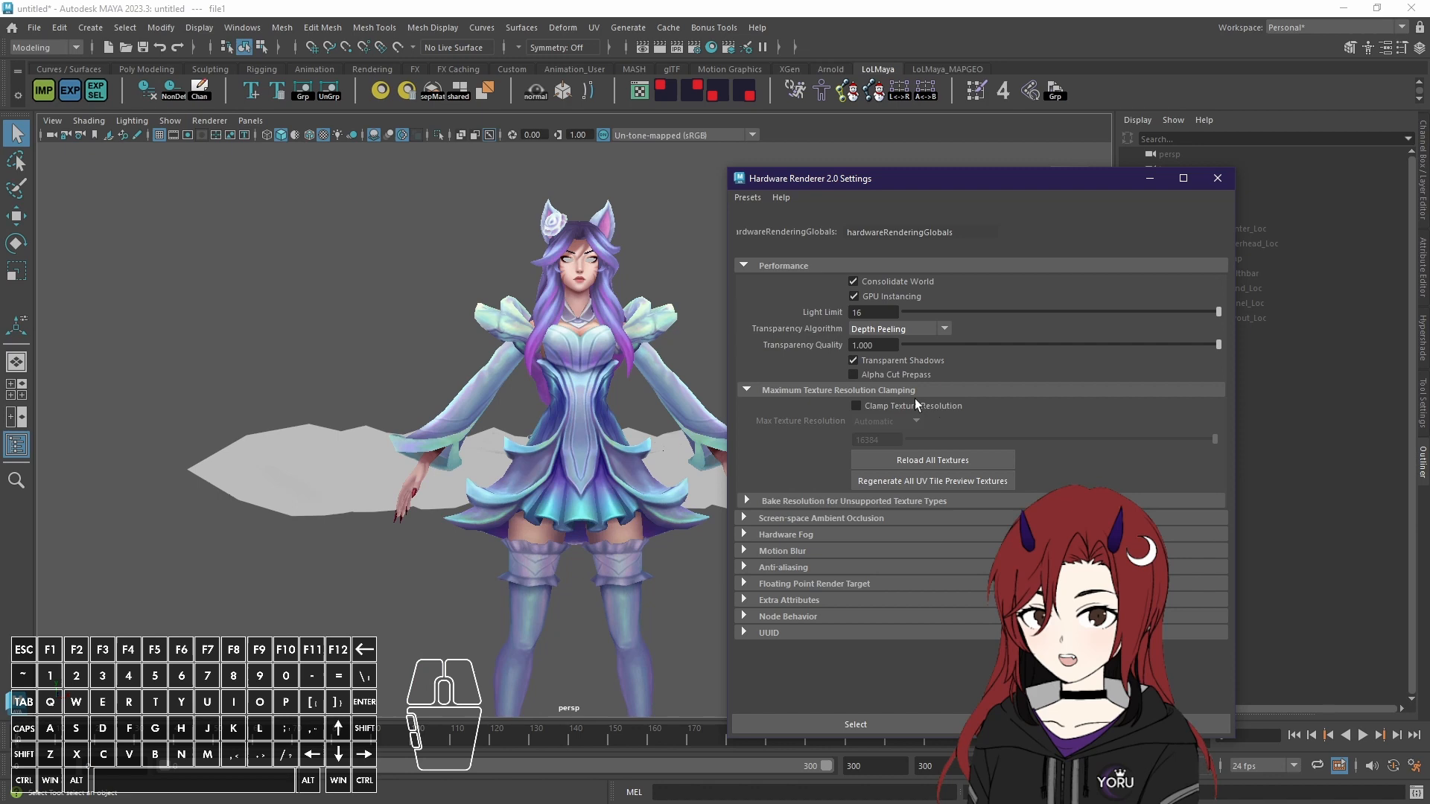
left_click(945, 457)
Step: Select the faces of all five fingernails on one of the body mesh's hands
middle_click_drag(613, 488, 423, 445, "alt")
scroll(423, 446, "up", 4)
left_click_drag(560, 497, 377, 493, "alt")
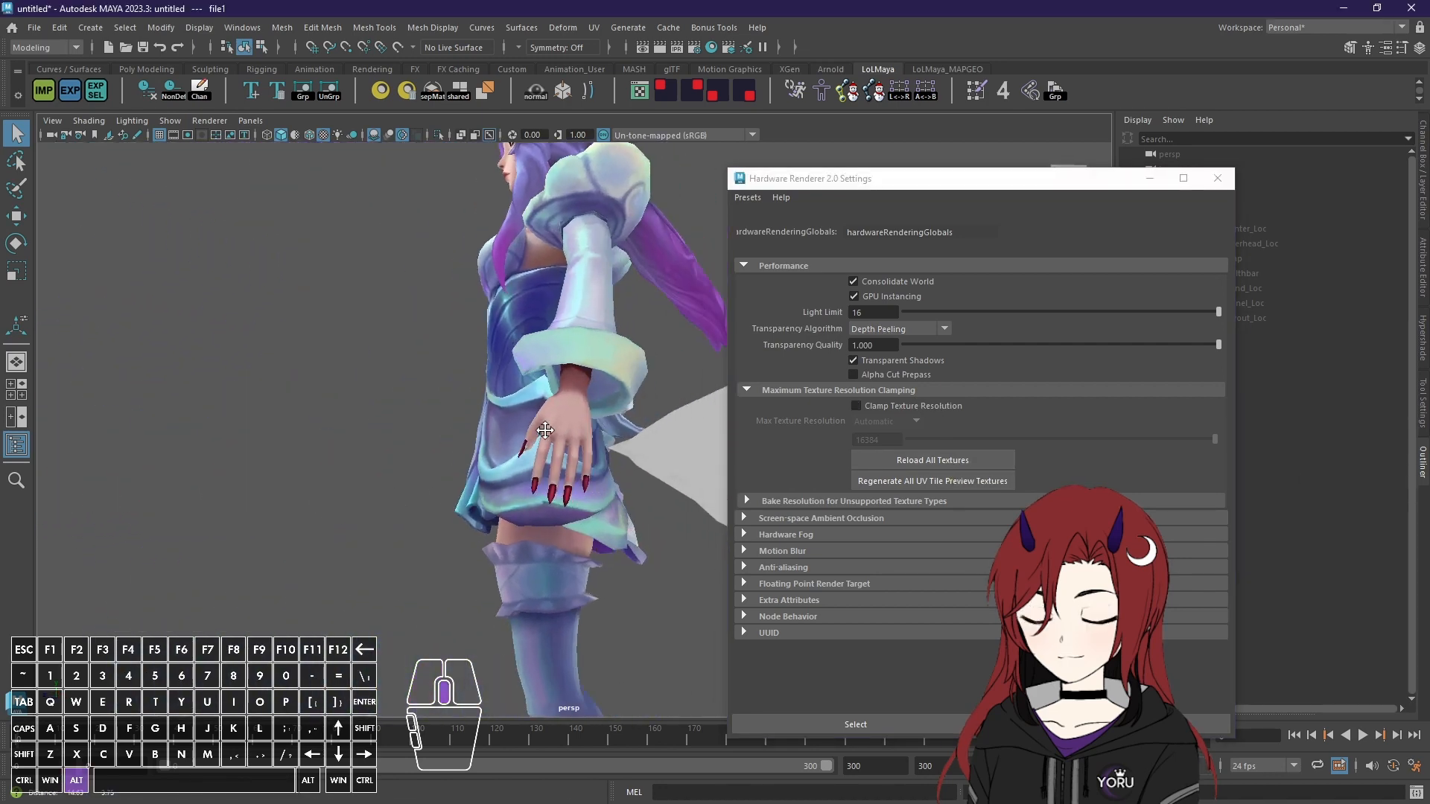
middle_click_drag(559, 543, 542, 487, "alt")
scroll(542, 485, "up", 6)
left_click_drag(422, 548, 523, 578, "alt")
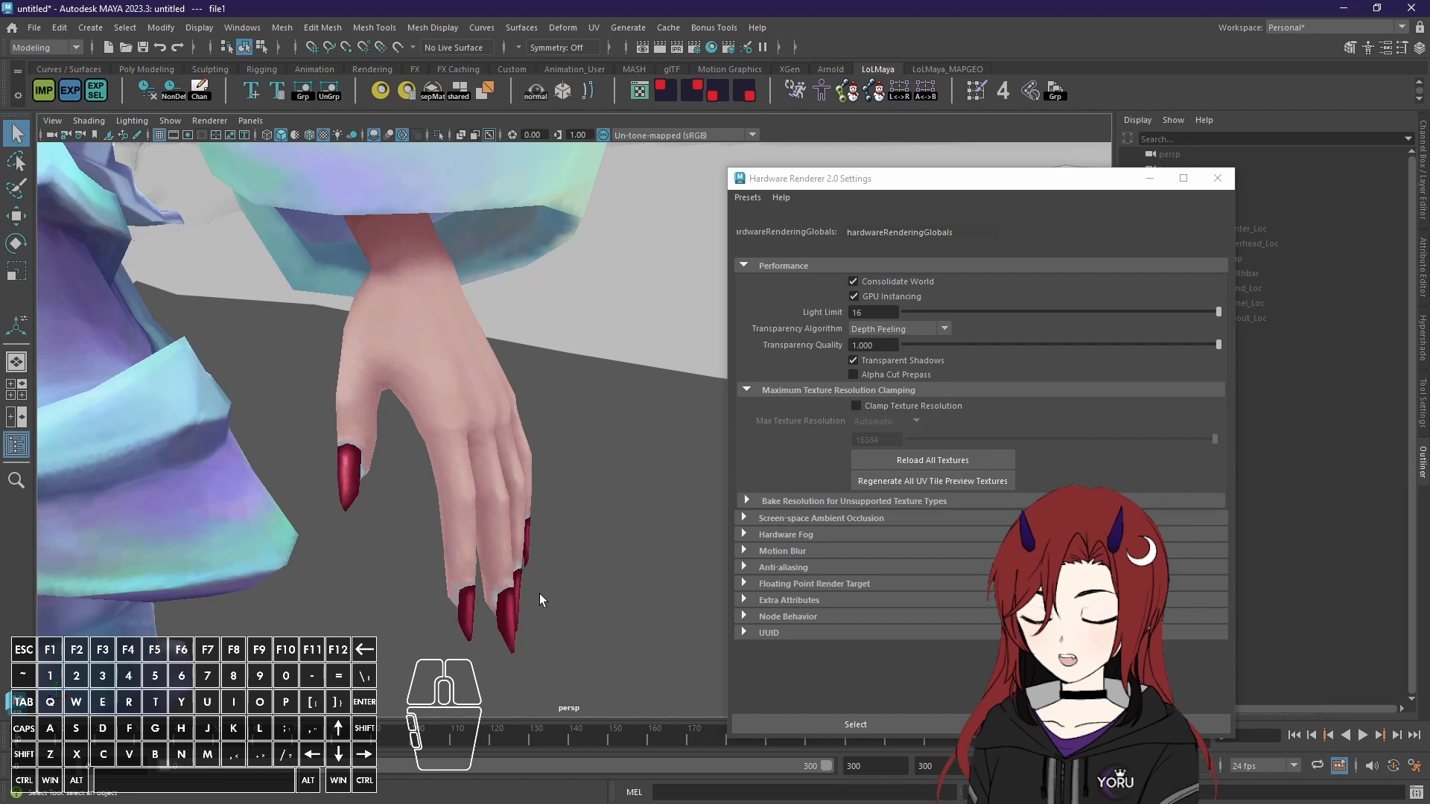
left_click_drag(448, 517, 449, 551, "alt")
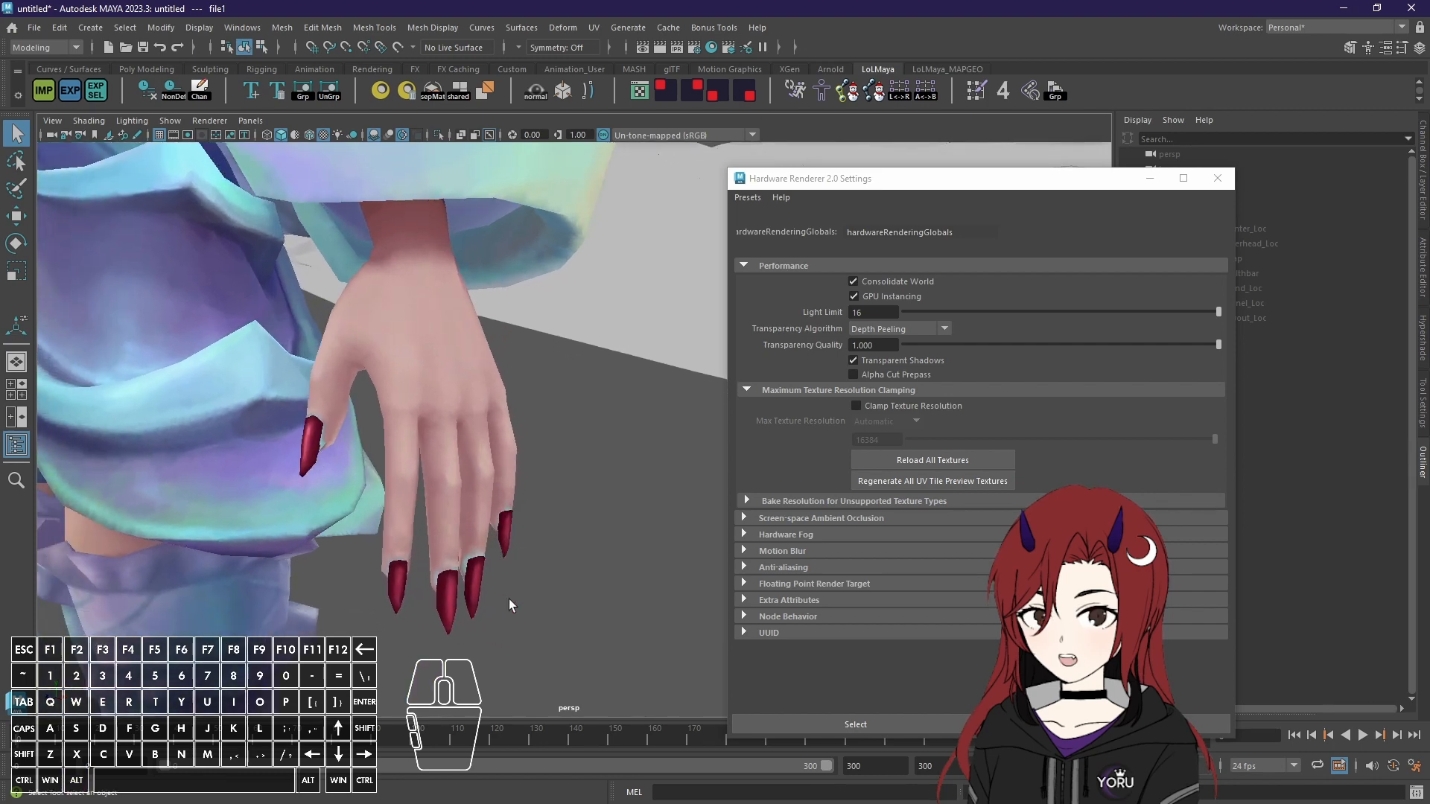
left_click(443, 605)
key("F11")
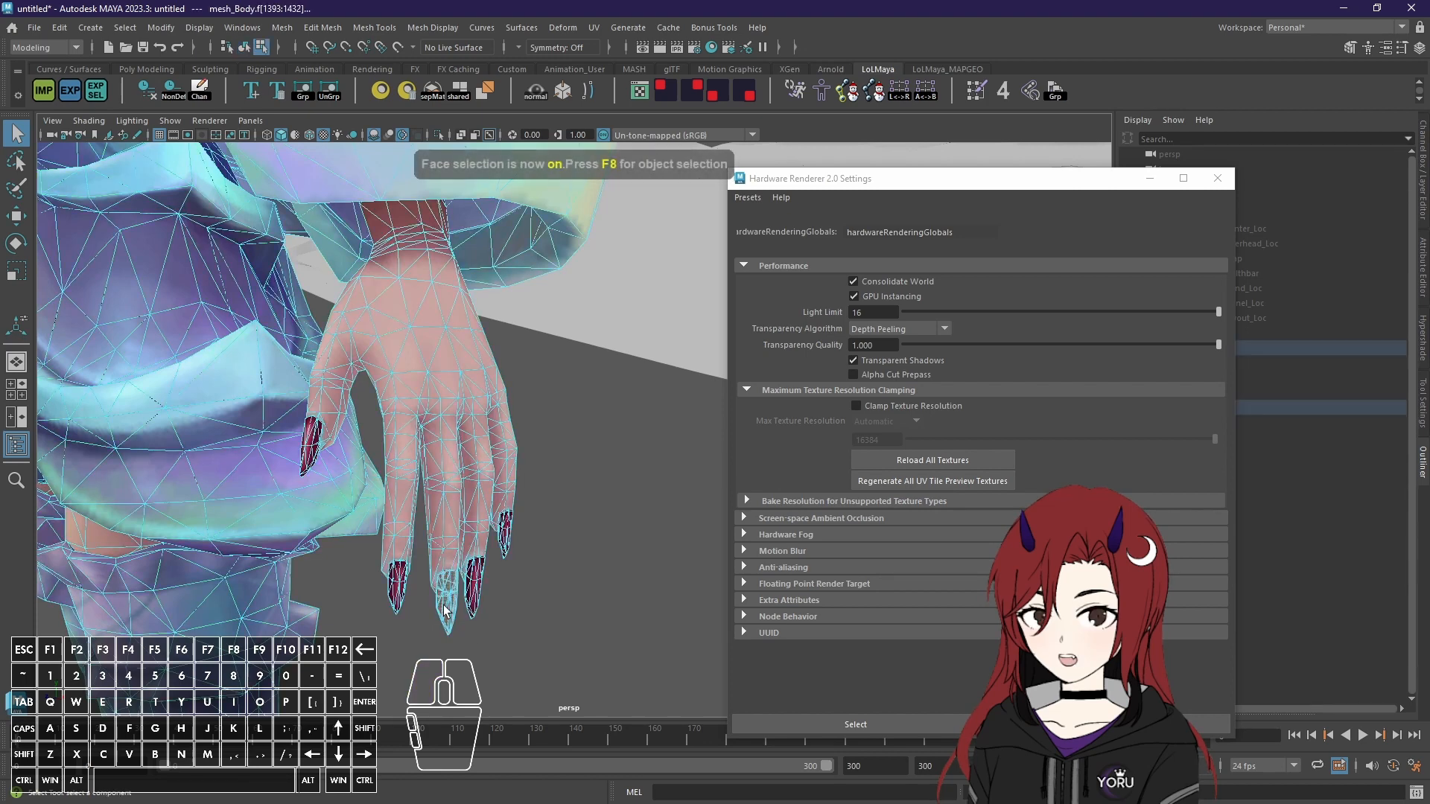
left_click(470, 588, "shift")
left_click(399, 592, "shift")
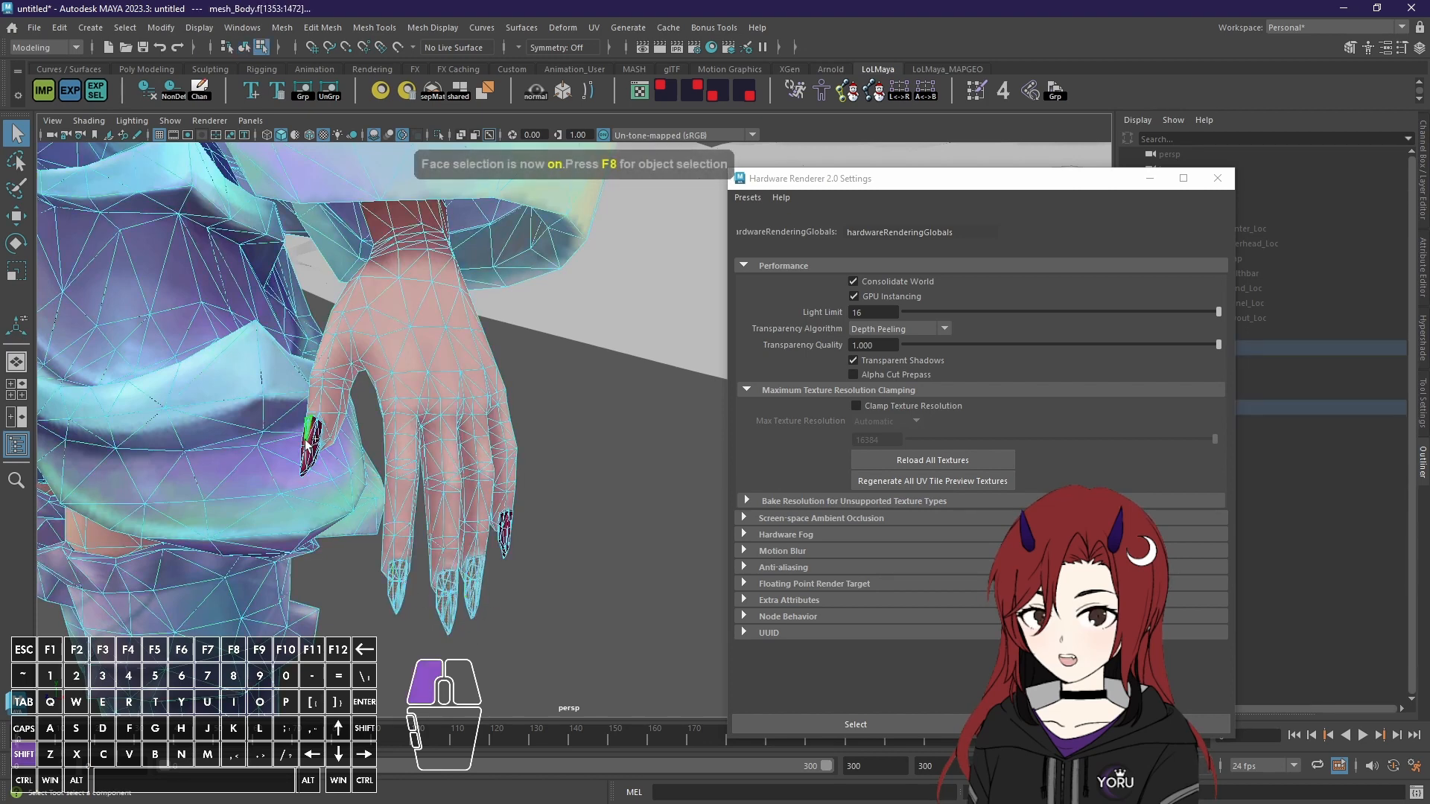
left_click(307, 445, "shift")
left_click(507, 533, "shift")
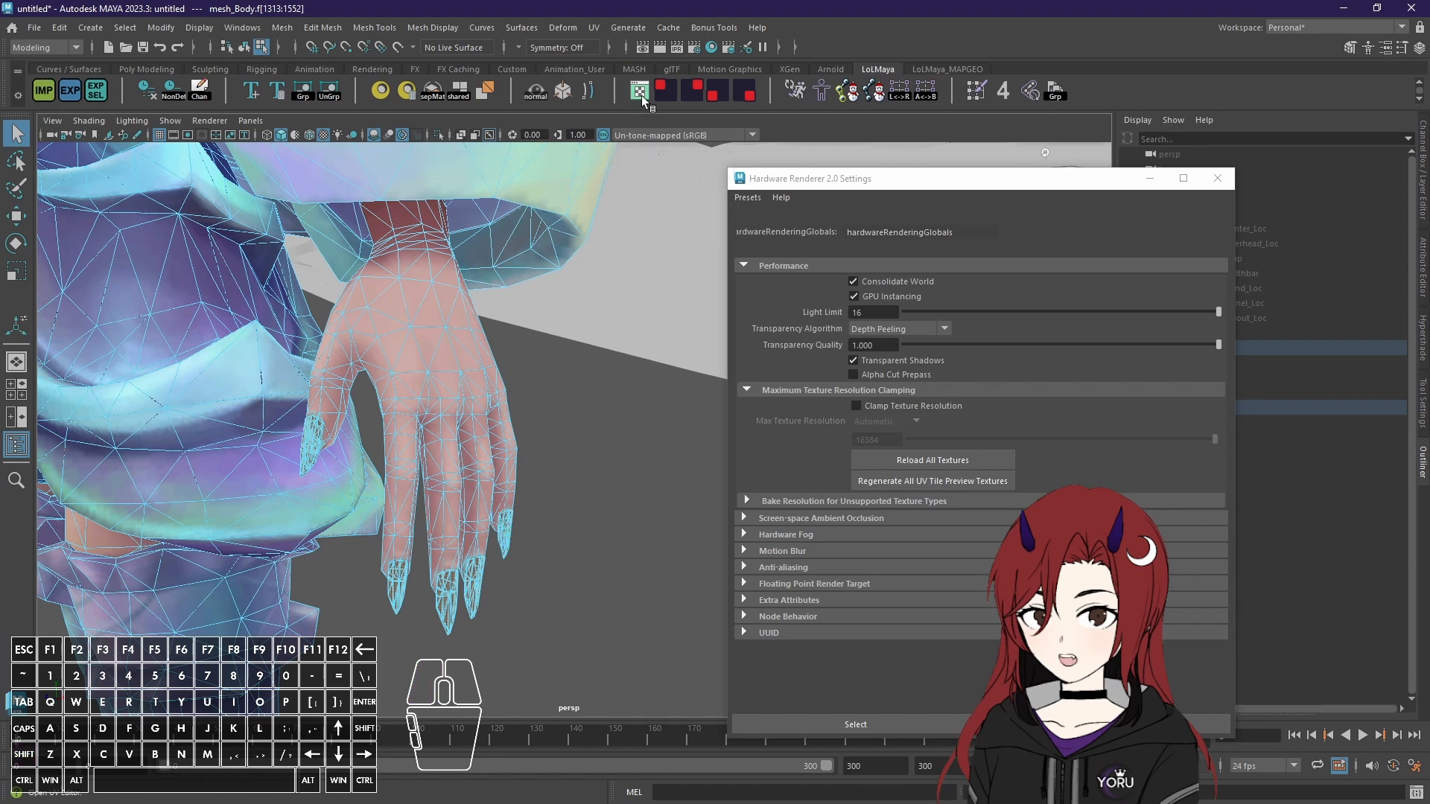
Step: Open the UV Editor and locate the selected fingernail shells on the texture
left_click(639, 92)
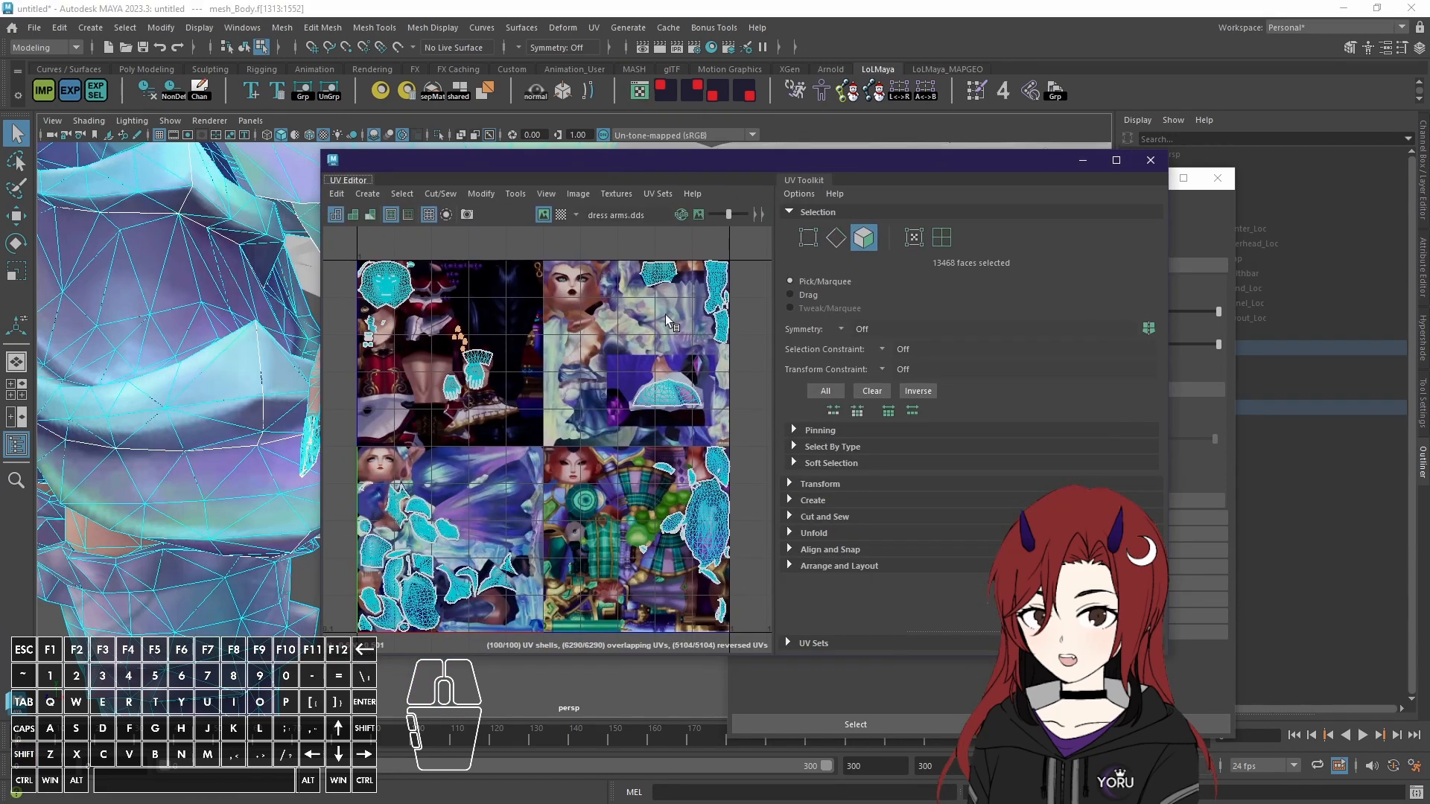
scroll(597, 490, "down", 1)
middle_click_drag(597, 490, 617, 502, "alt")
scroll(490, 369, "up", 10)
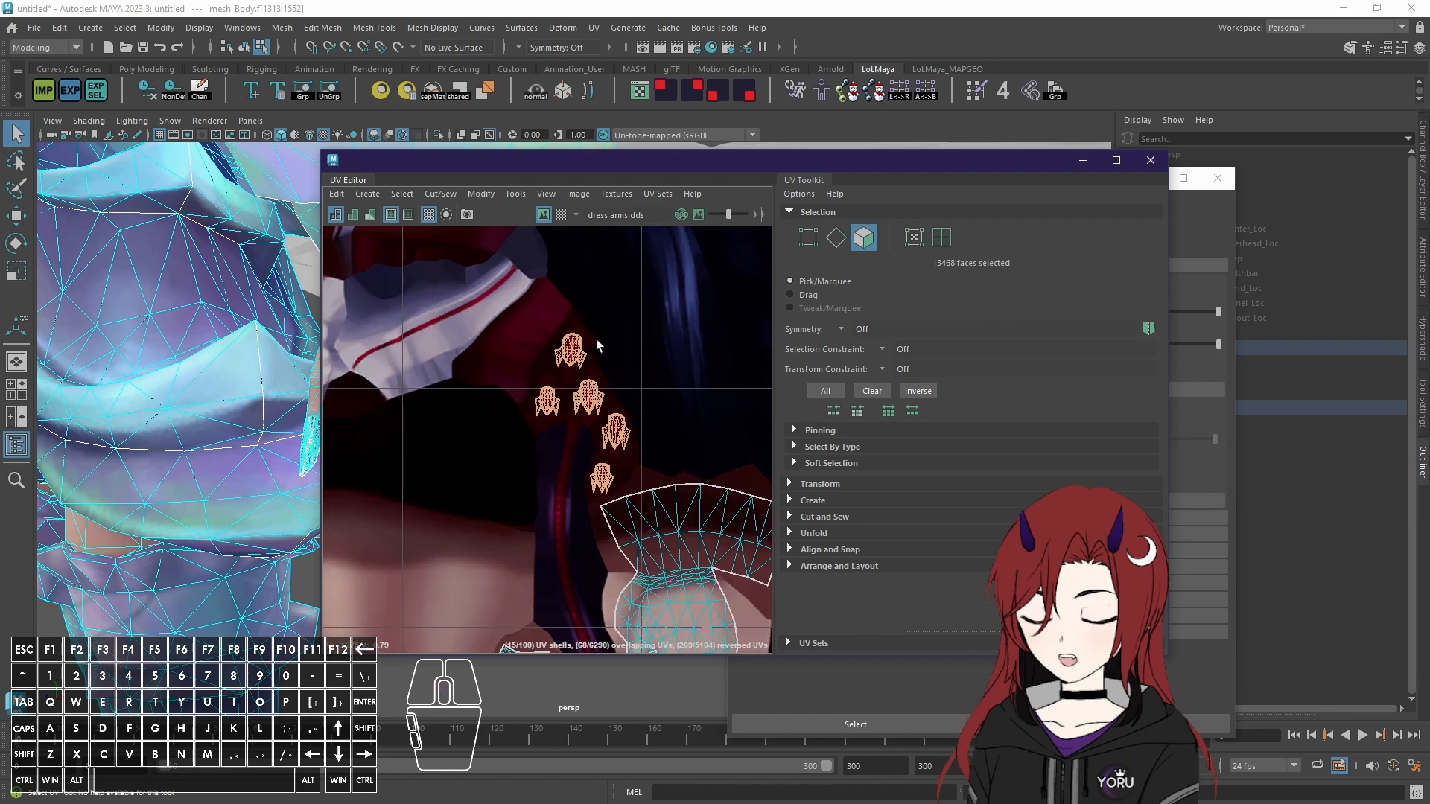
left_click_drag(847, 159, 996, 146)
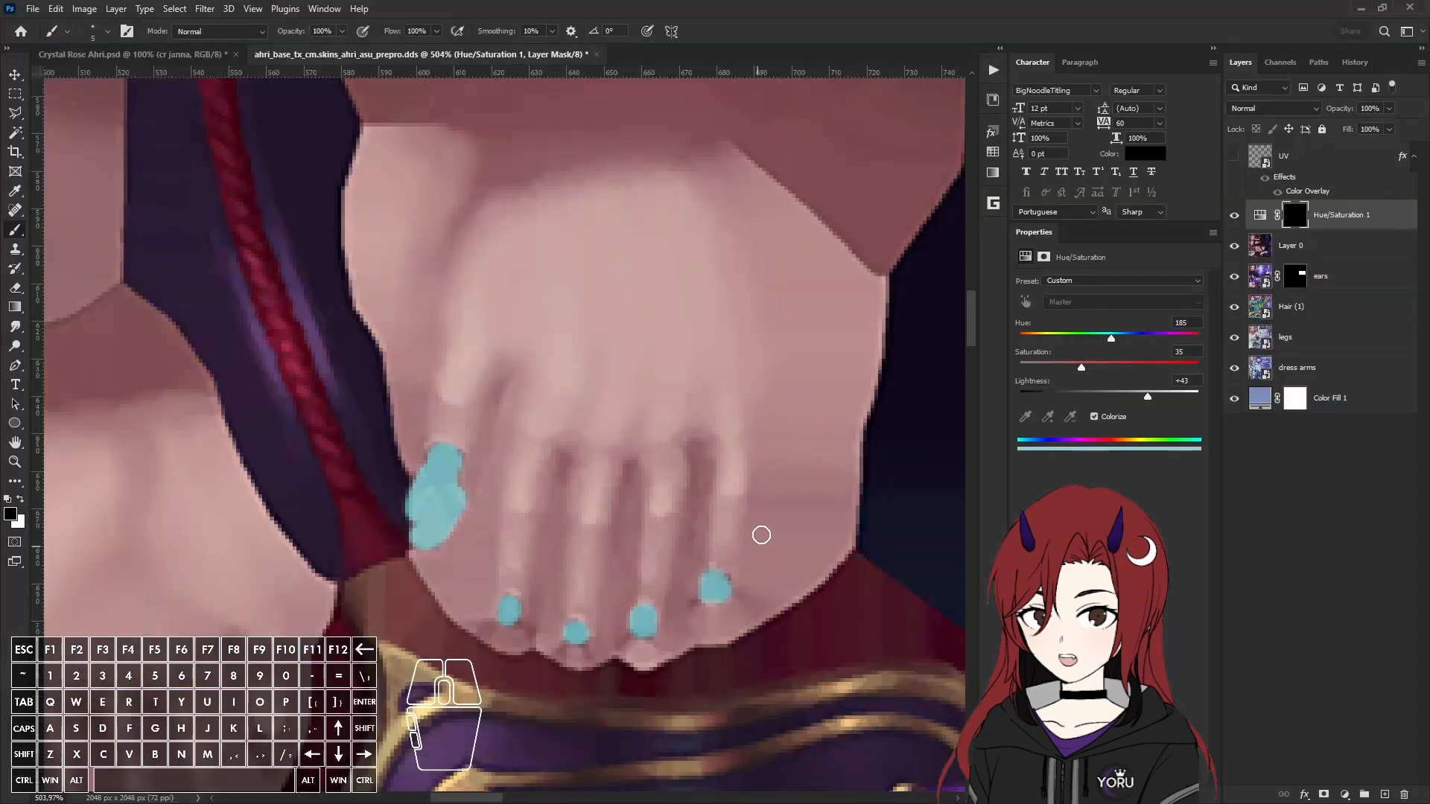
Step: Switch to Photoshop and, with the UV layer as a guide, paint the Hue/Saturation 1 mask white over the five nail shells with a larger brush
scroll(761, 534, "down", 6, "alt")
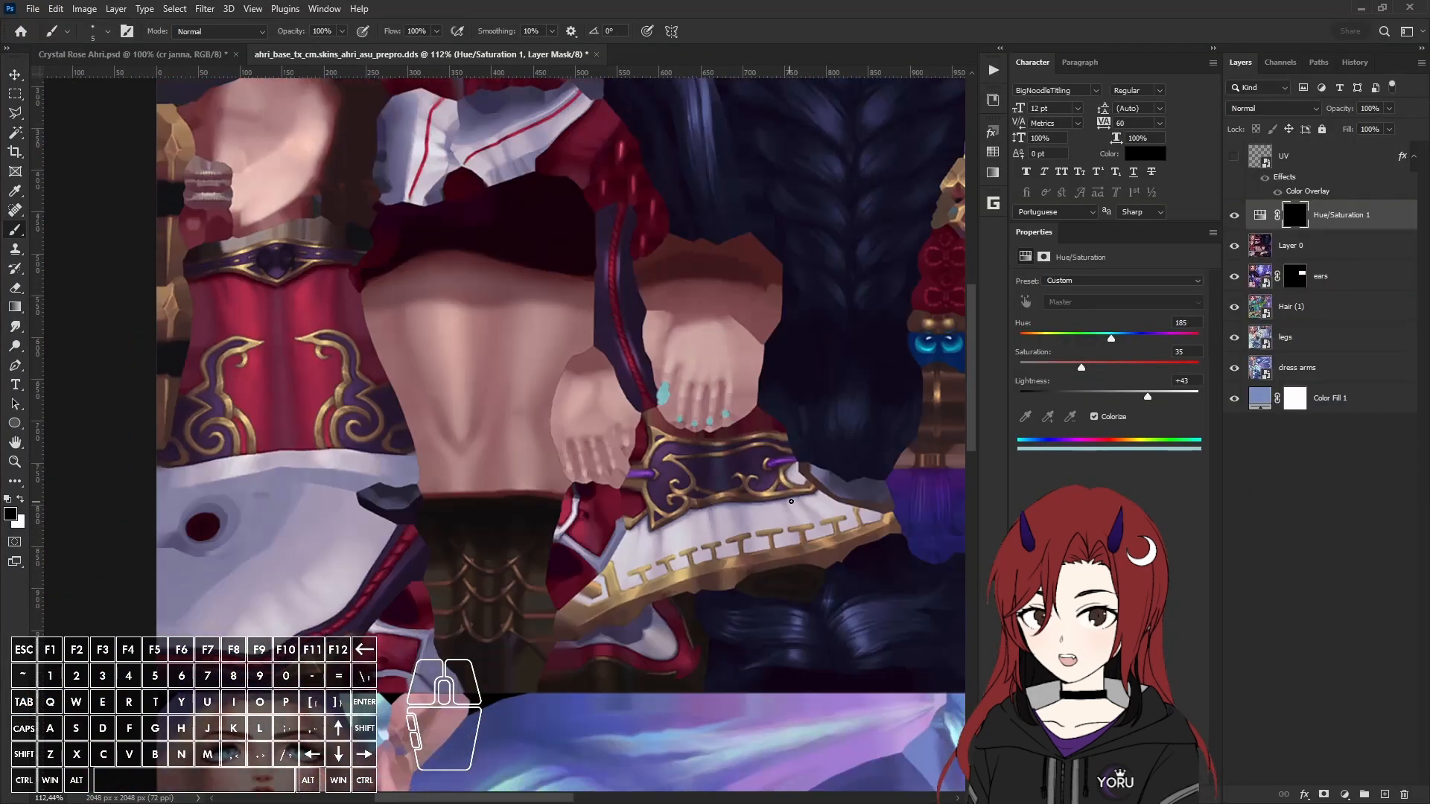
left_click(1234, 156)
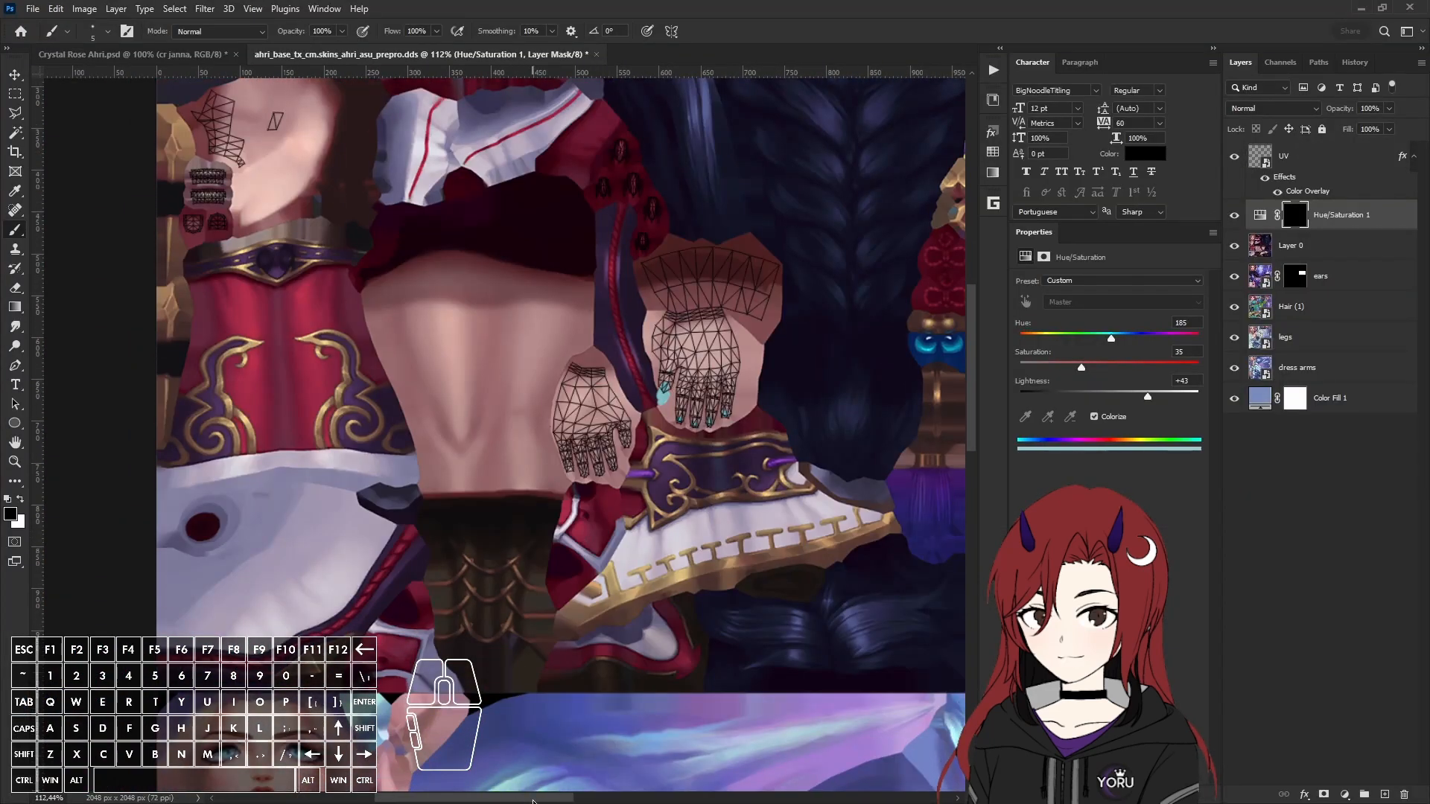
left_click_drag(533, 802, 585, 802)
scroll(298, 320, "up", 2)
scroll(276, 307, "up", 4, "alt")
right_click_drag(556, 299, 594, 300, "alt")
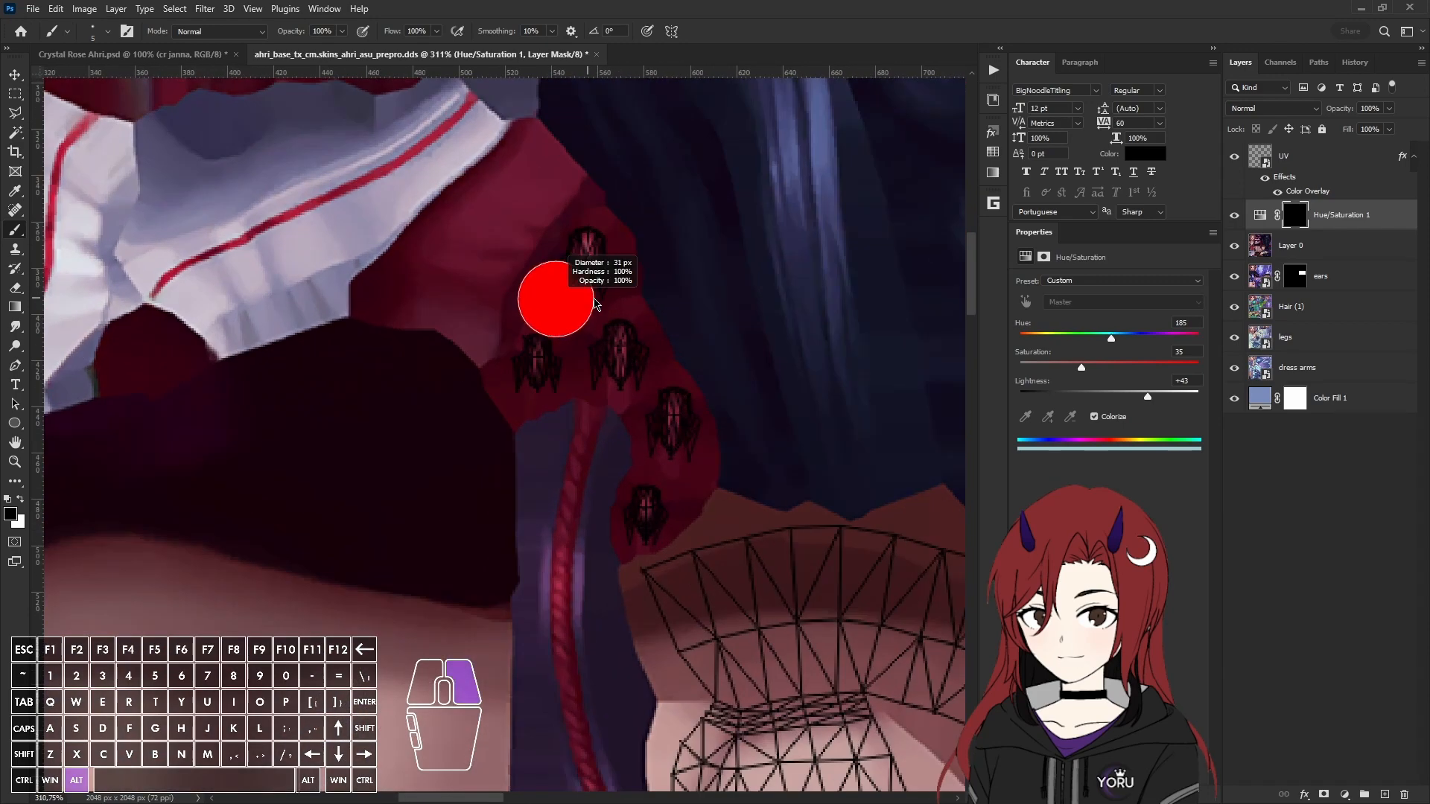
left_click(1234, 156)
key("x")
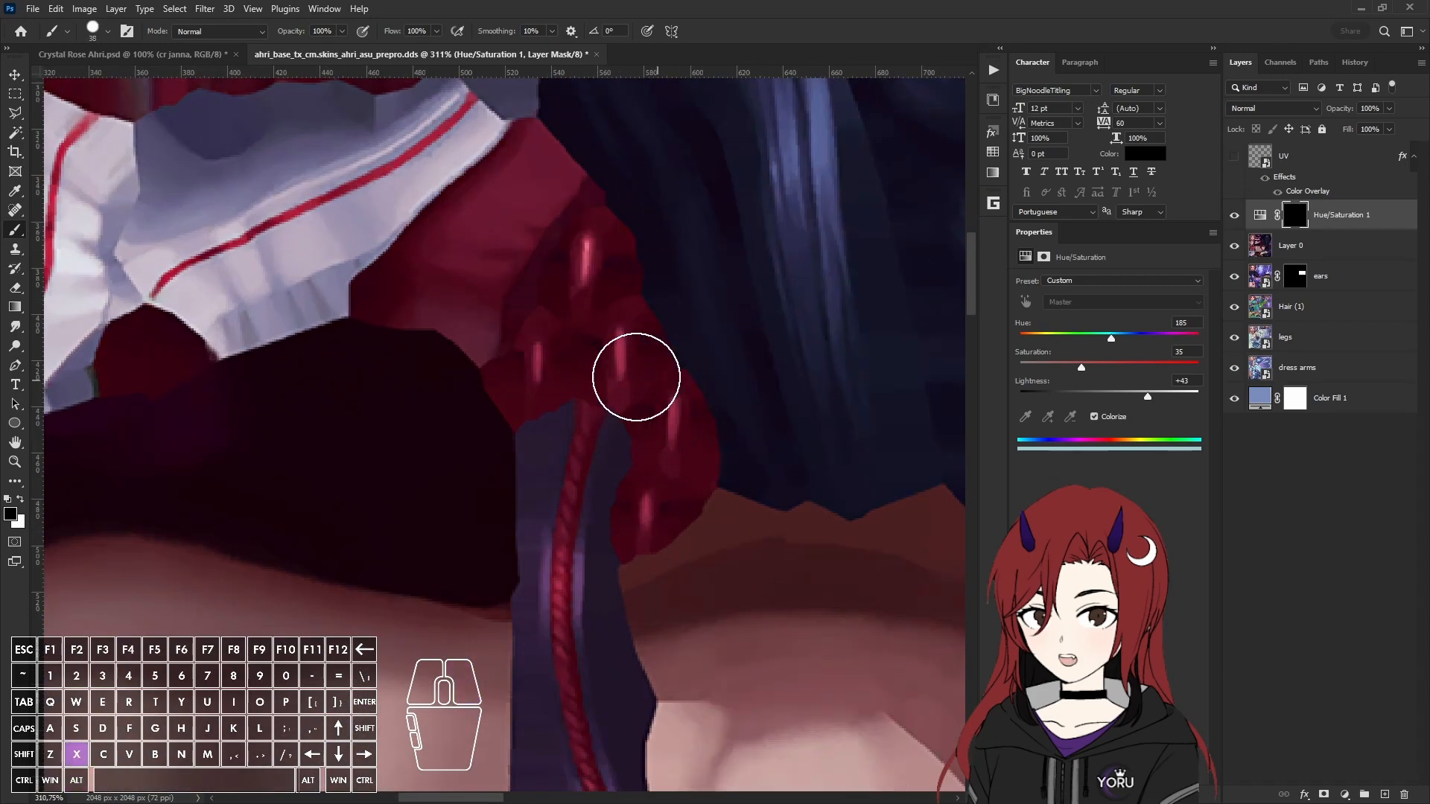
mouse_move(527, 384)
left_mouse_down()
mouse_move(600, 377)
mouse_move(657, 450)
mouse_move(621, 503)
mouse_move(558, 305)
left_mouse_up()
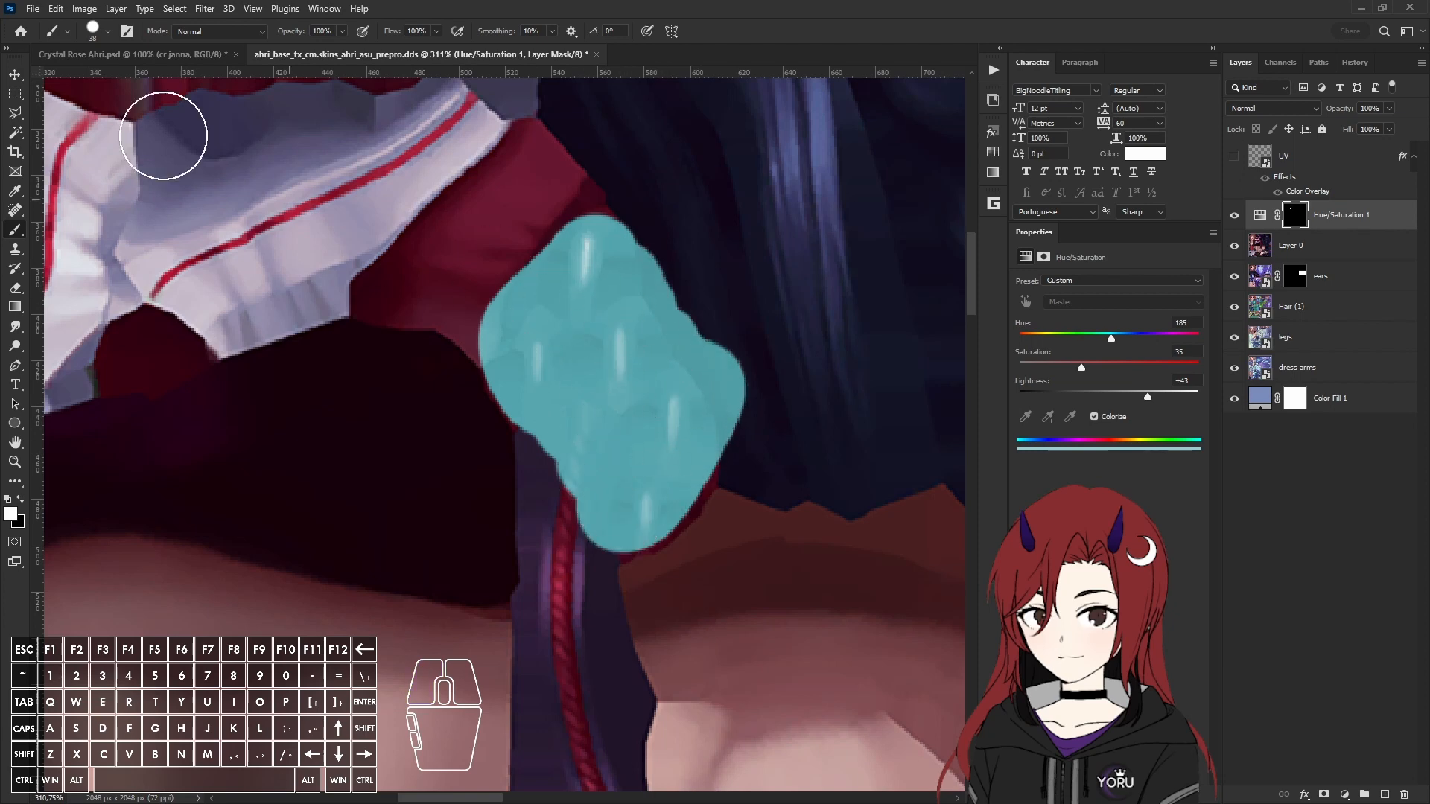
Step: Save a copy of the texture as DDS with the NVIDIA Texture Tools Exporter, overwriting ahri_base_tx_cm.skins_ahri_asu_prepro.dds
left_click(34, 9)
left_click(75, 190)
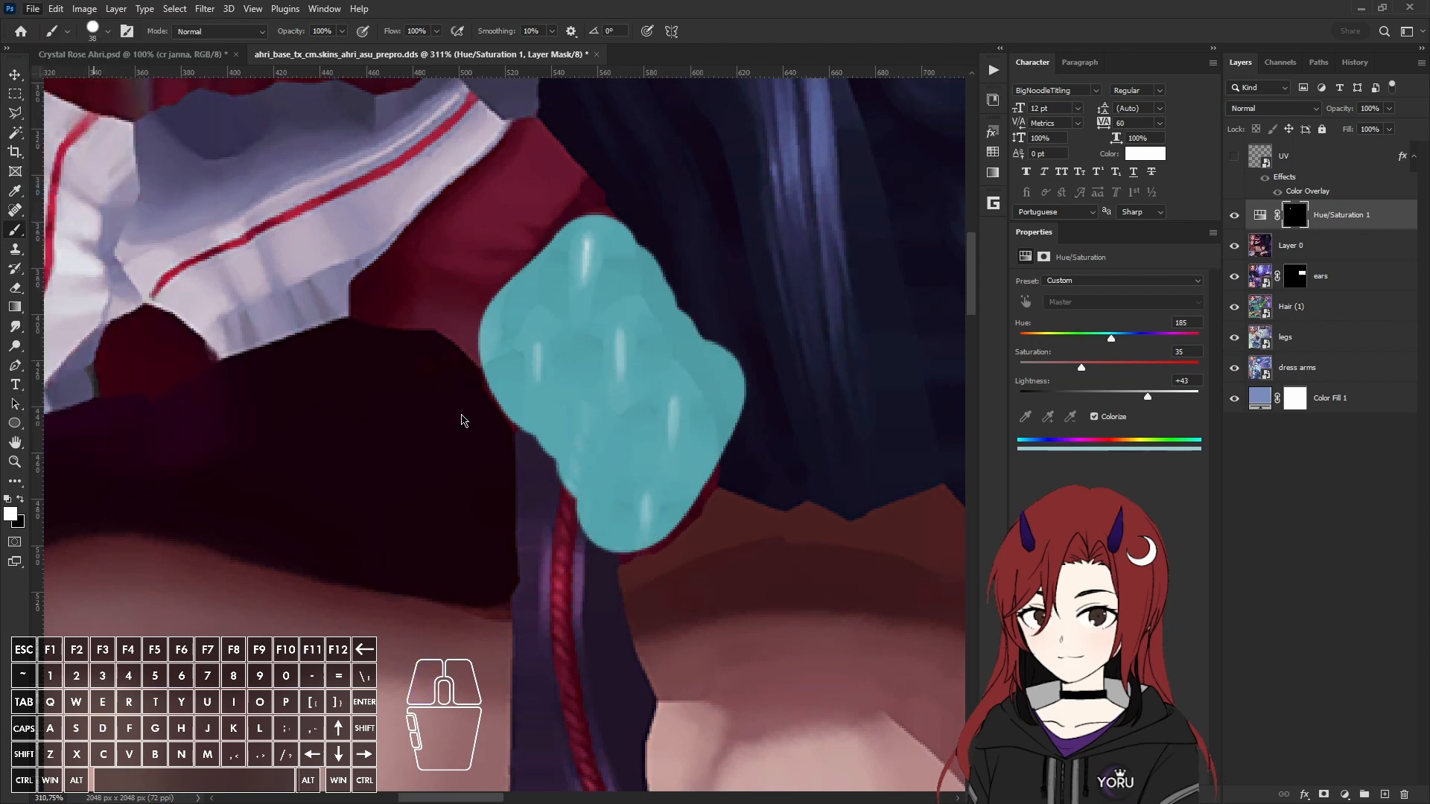
left_click(247, 481)
left_click(245, 527)
key("Return")
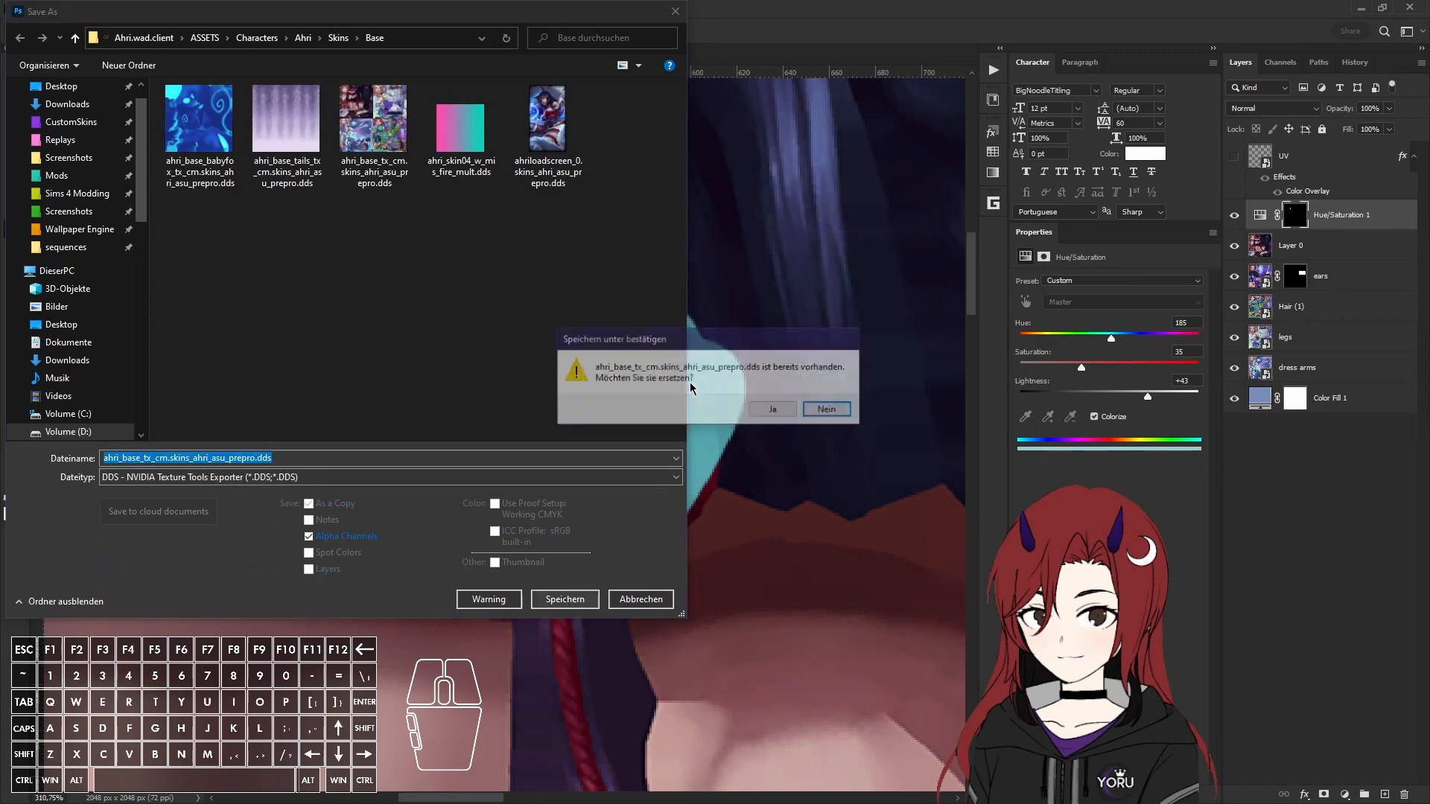
left_click(772, 410)
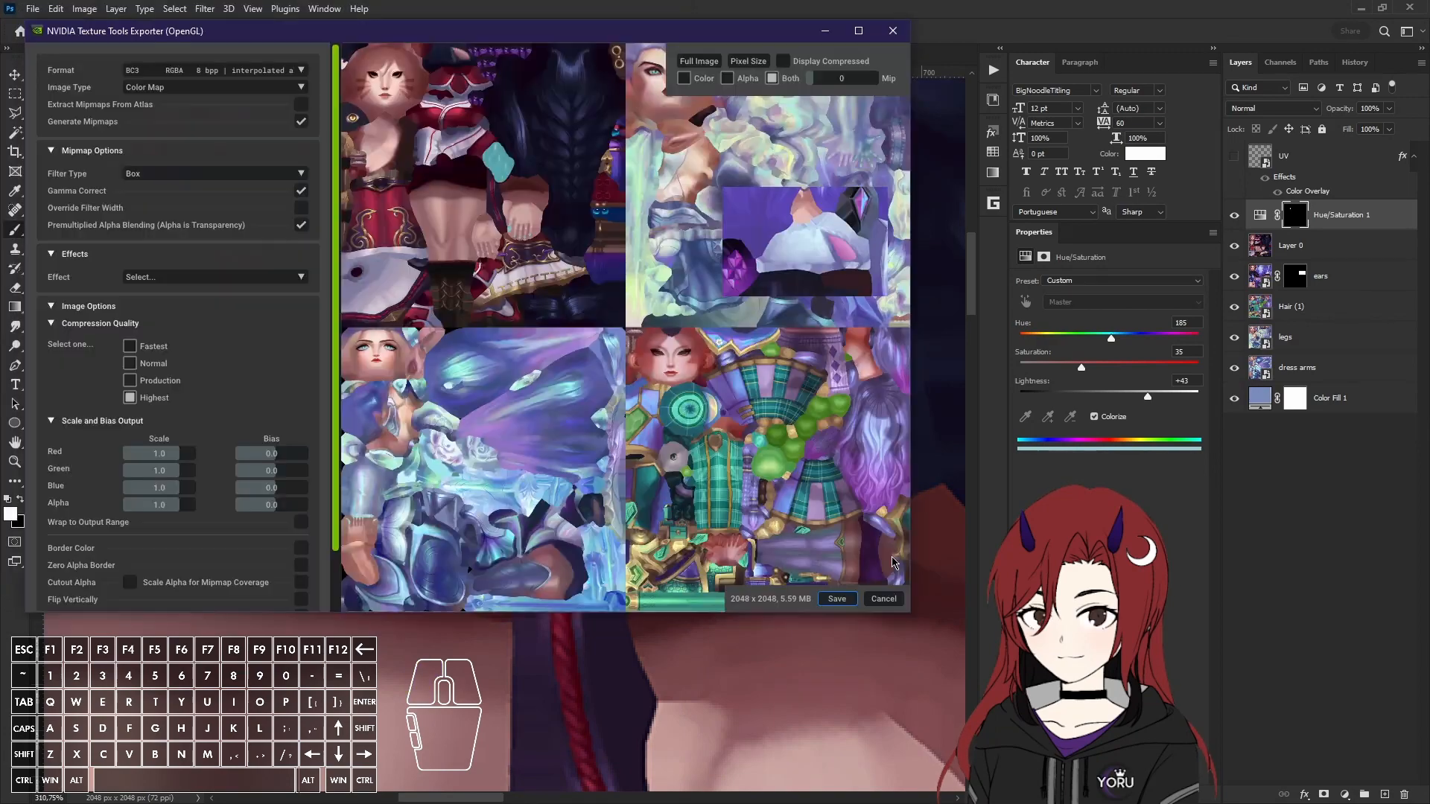
left_click(834, 600)
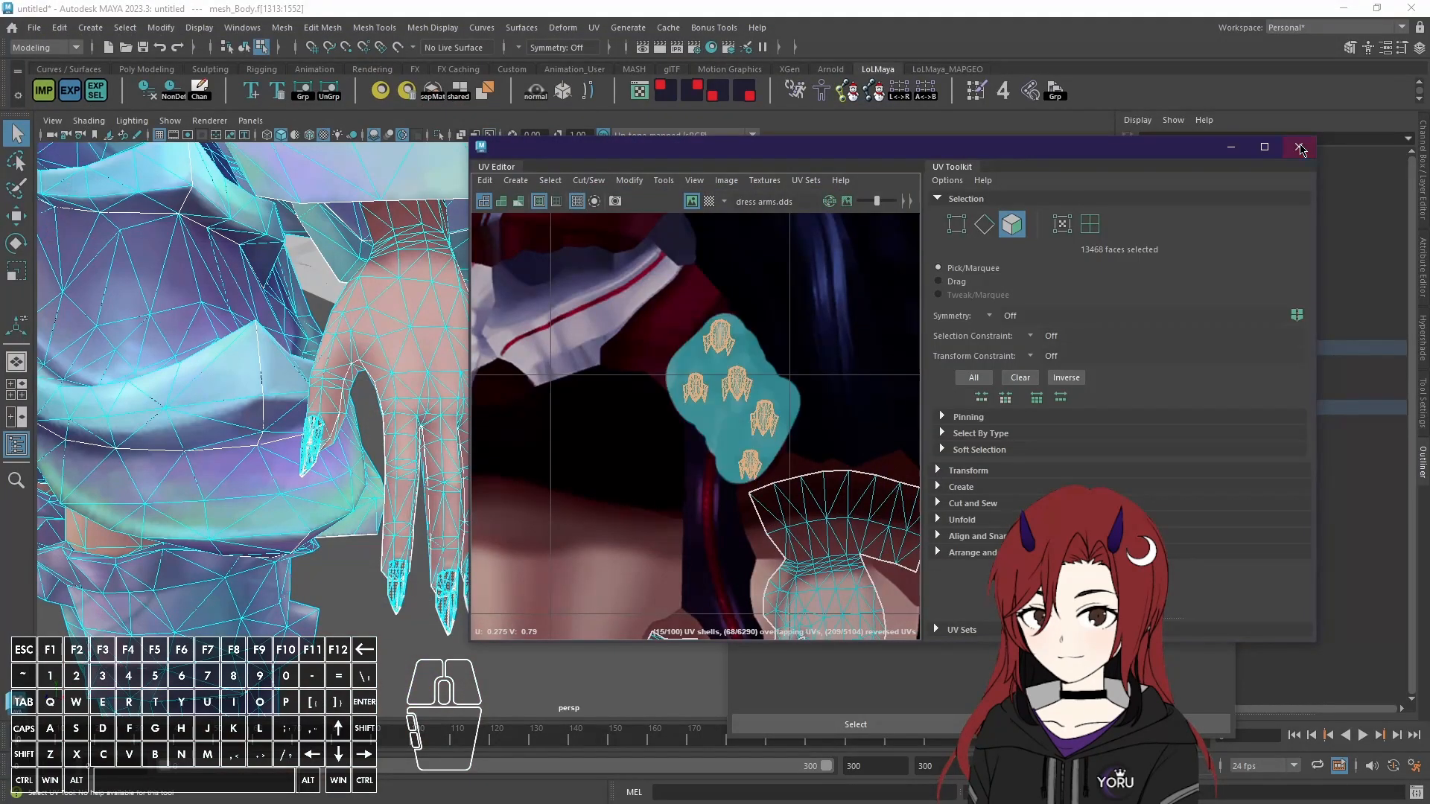
Step: Switch to Maya, close the UV Editor, return to object selection and examine the recolored fingernails up close
left_click(1298, 147)
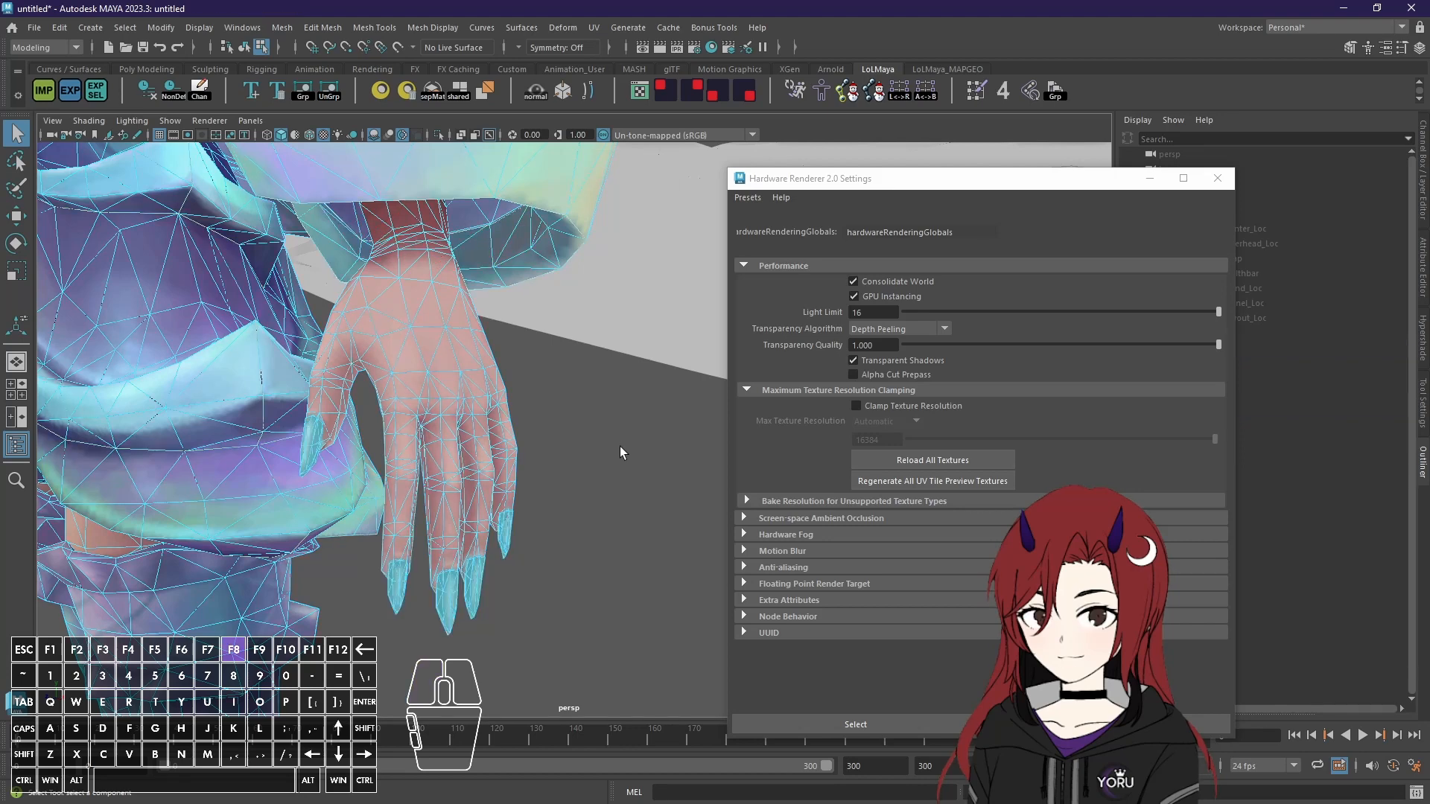
key("F8")
scroll(600, 476, "down", 5)
scroll(572, 467, "up", 6)
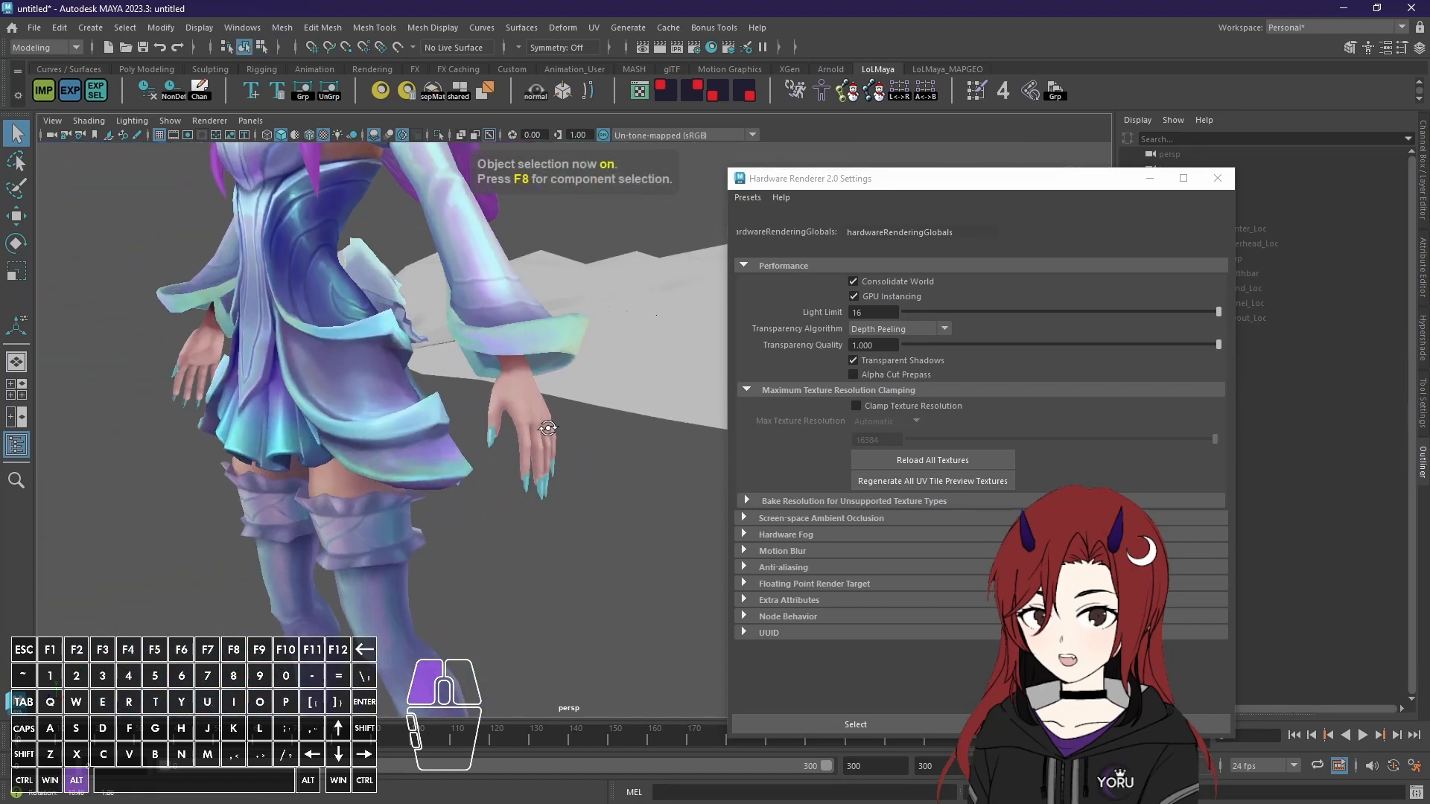
left_click_drag(559, 478, 552, 523, "alt")
scroll(596, 503, "up", 5)
scroll(584, 532, "up", 3)
scroll(553, 522, "down", 5)
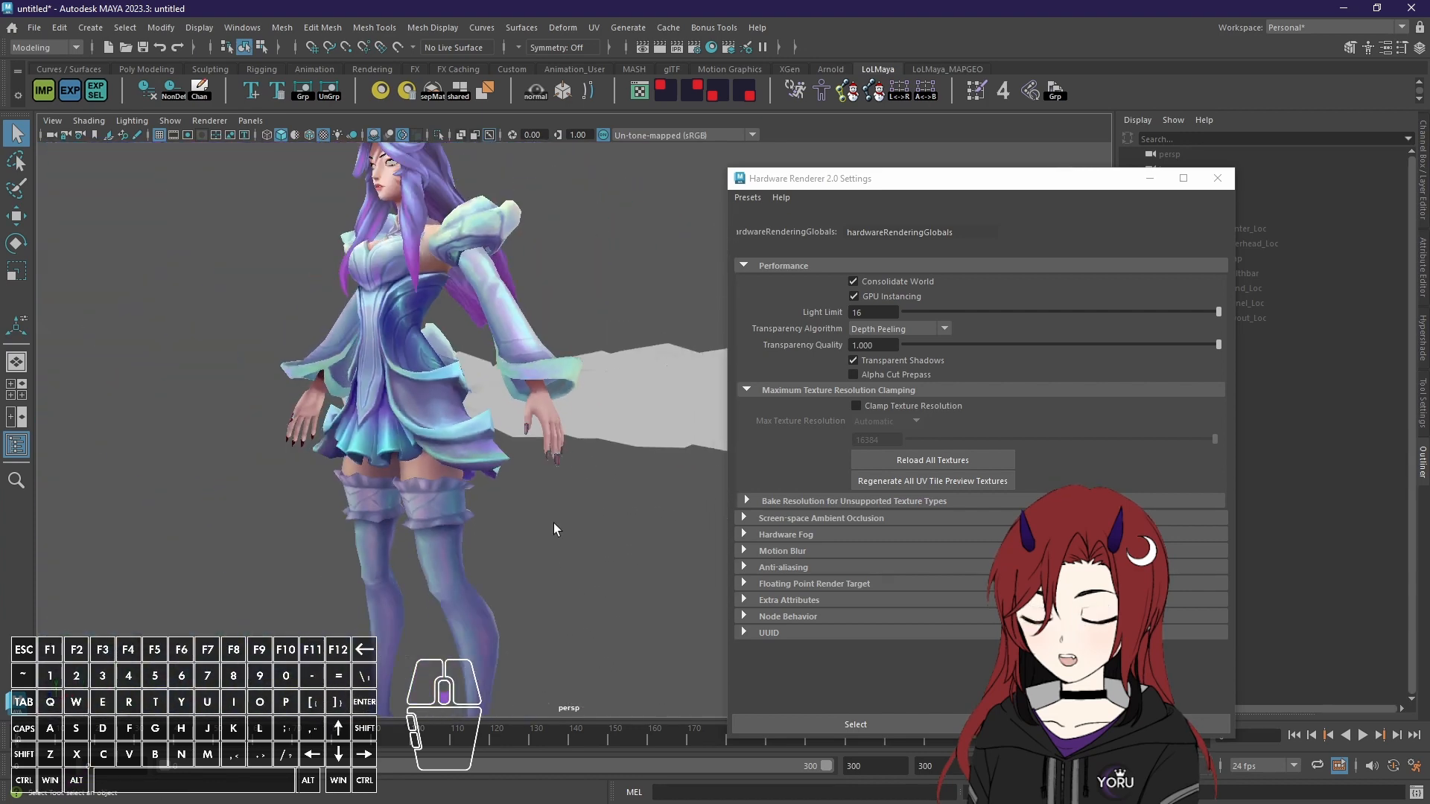
scroll(579, 514, "up", 5)
scroll(578, 511, "up", 3)
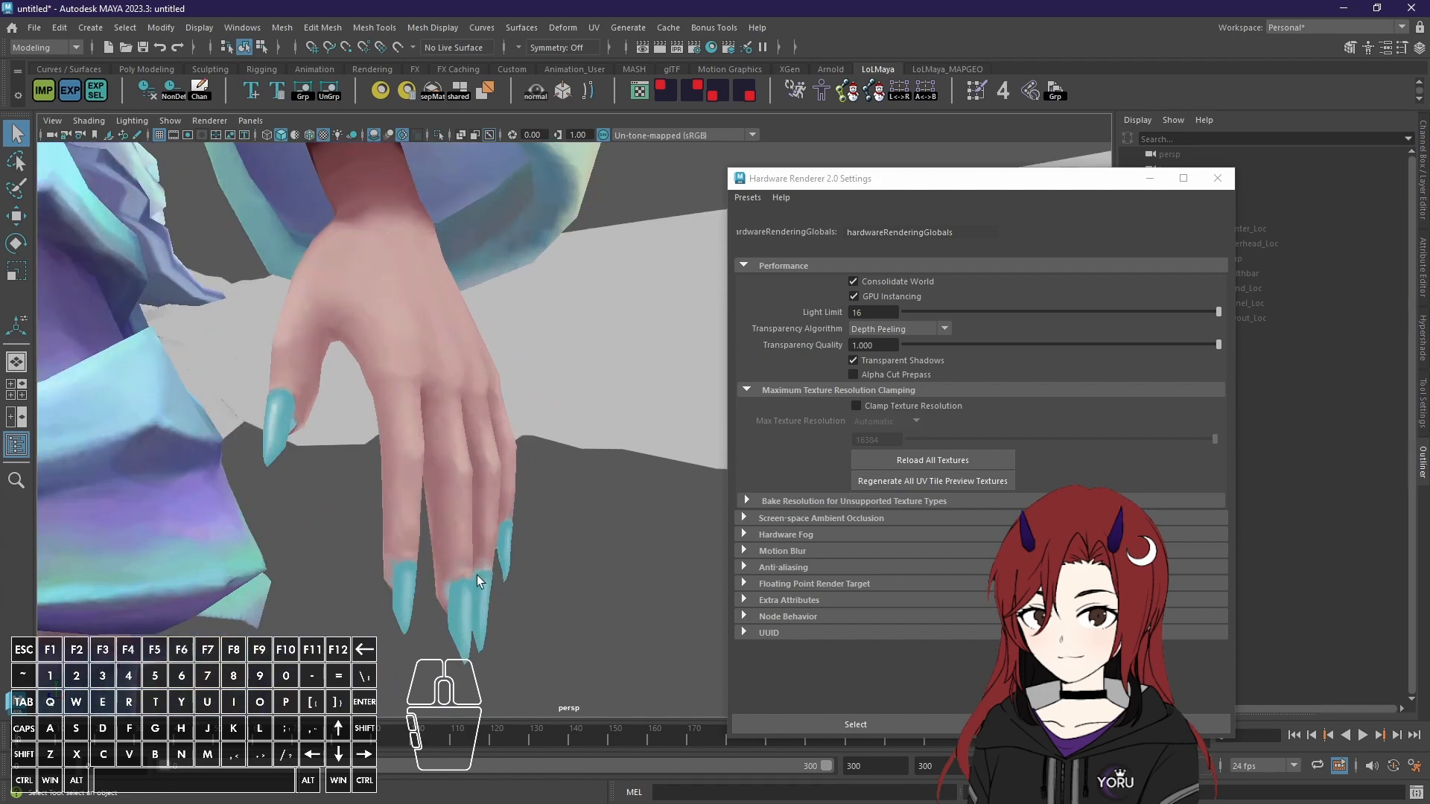
Step: Select the faces of a single fingernail on the hand and open the UV Editor
left_click(477, 575)
left_click_drag(484, 569, 615, 486, "alt")
double_click(675, 418)
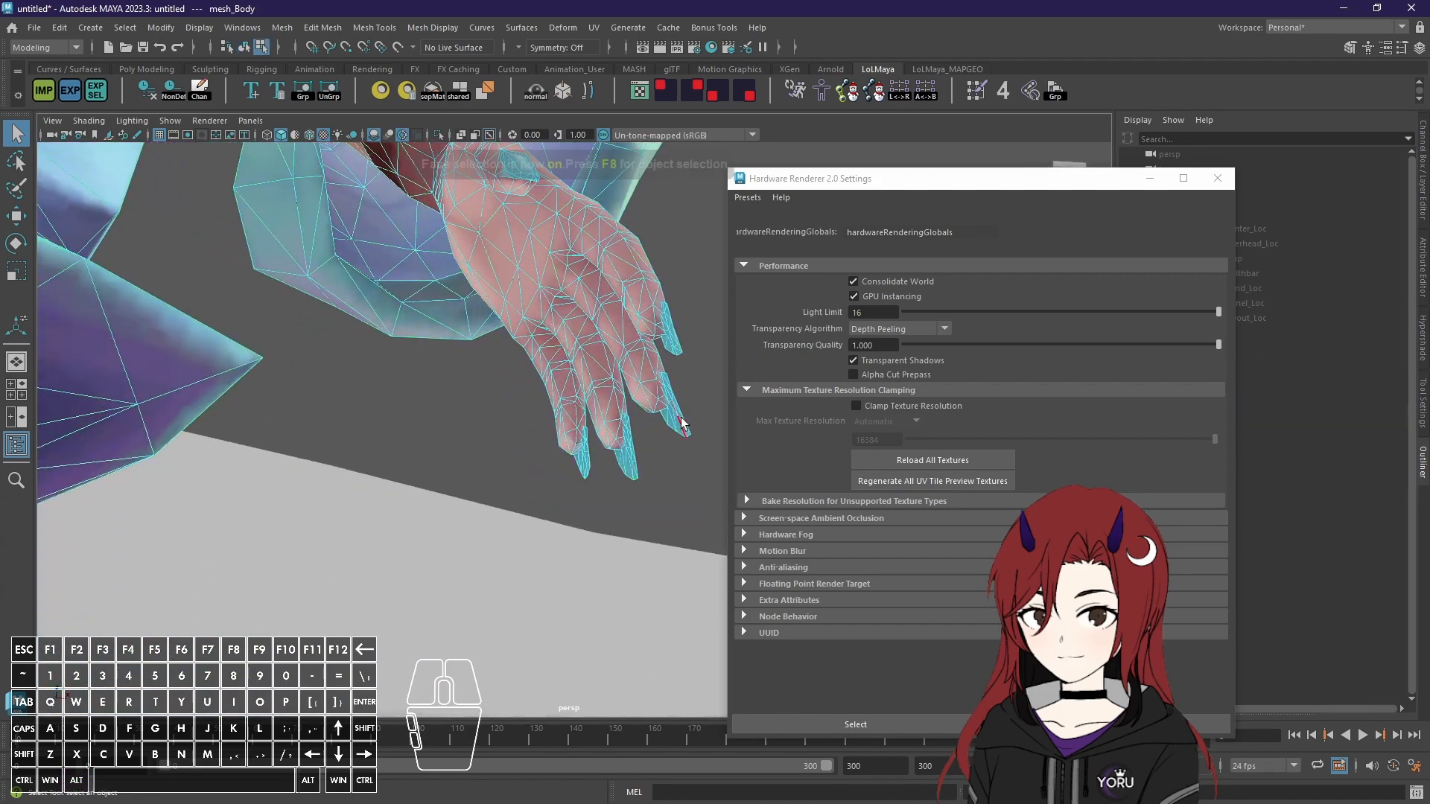
double_click(674, 418)
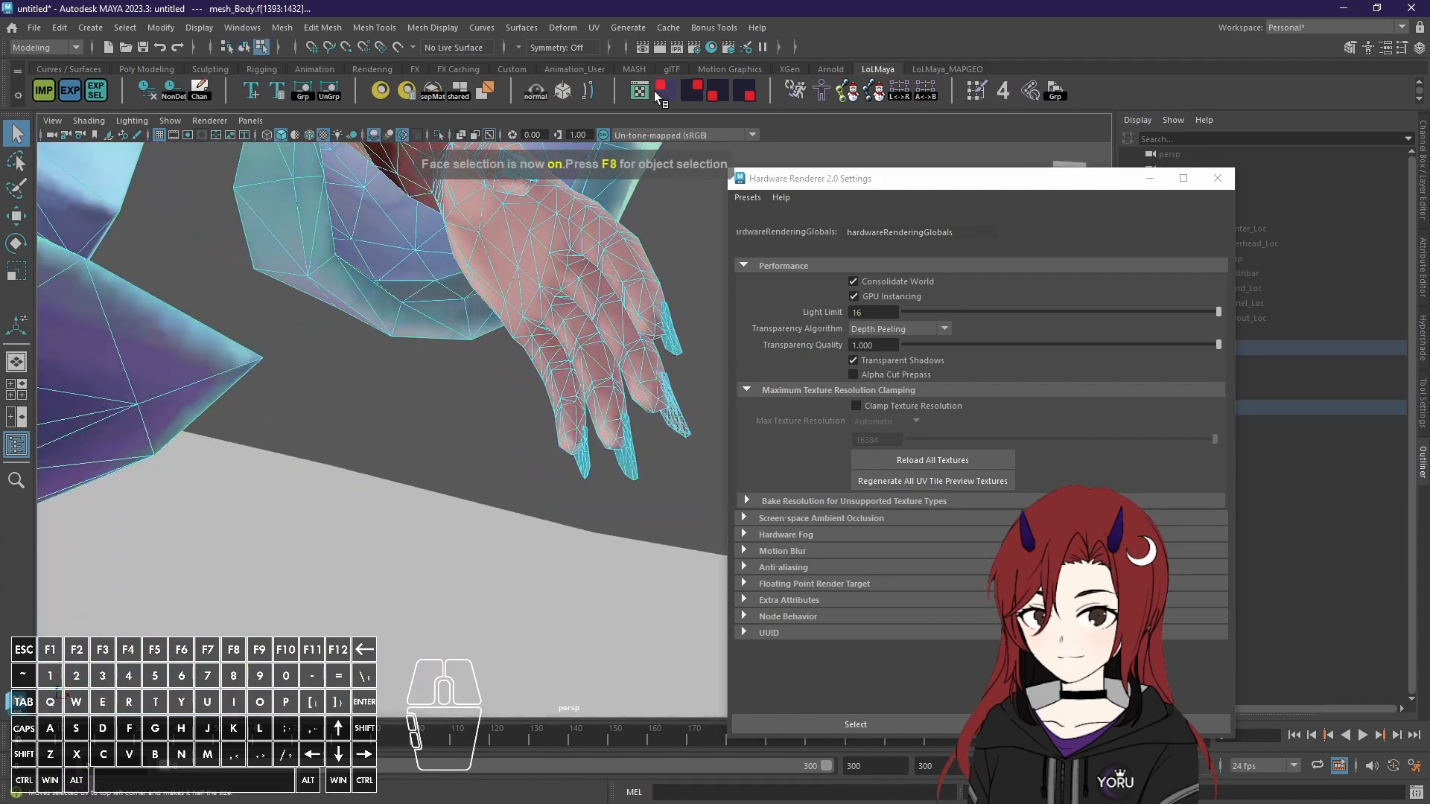
left_click(632, 92)
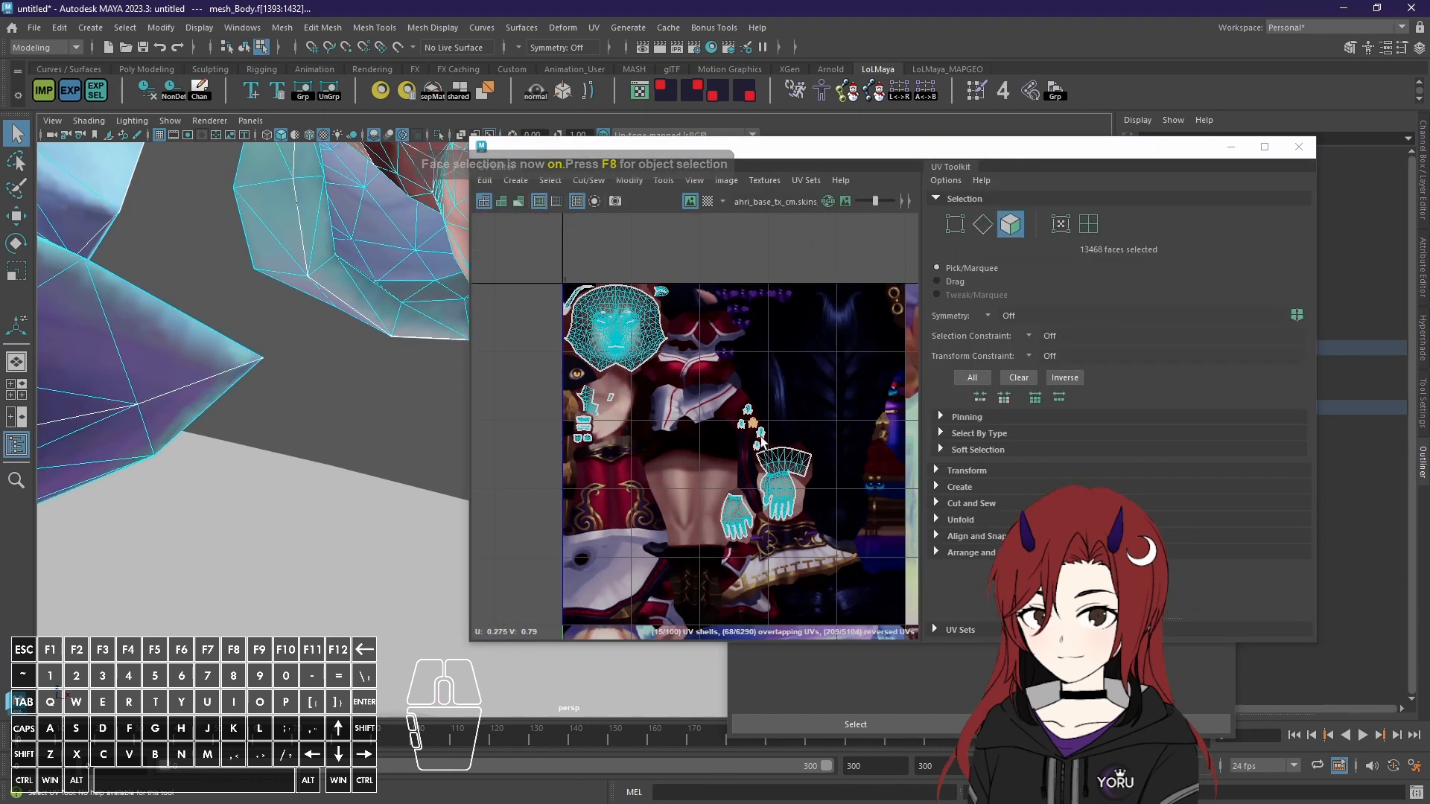
Step: Select the larger hand's UV shell, followed by the uppermost fingernail shell, to check their positions on the texture
scroll(760, 441, "down", 3)
key("w")
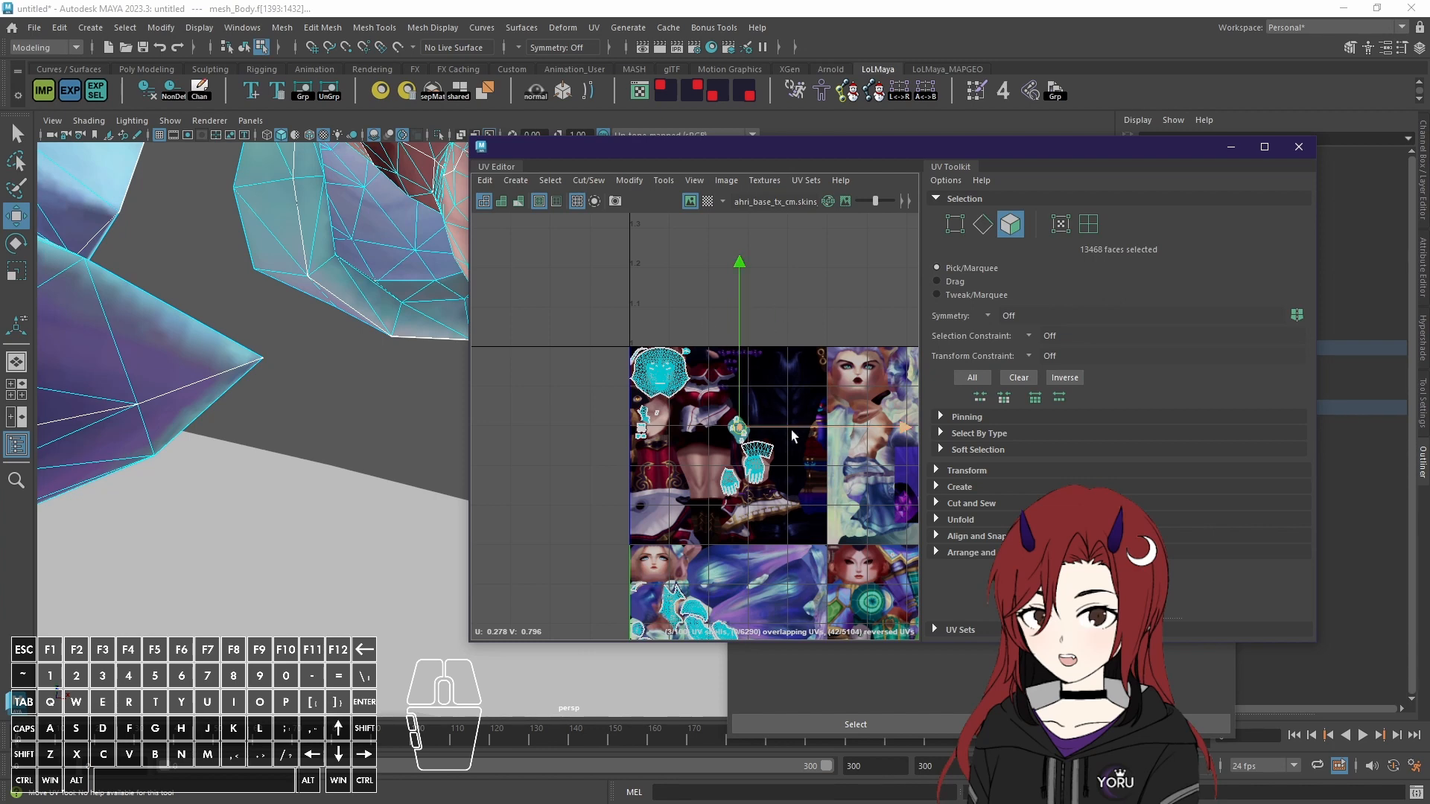
middle_click_drag(774, 454, 750, 443, "alt")
left_click(746, 456)
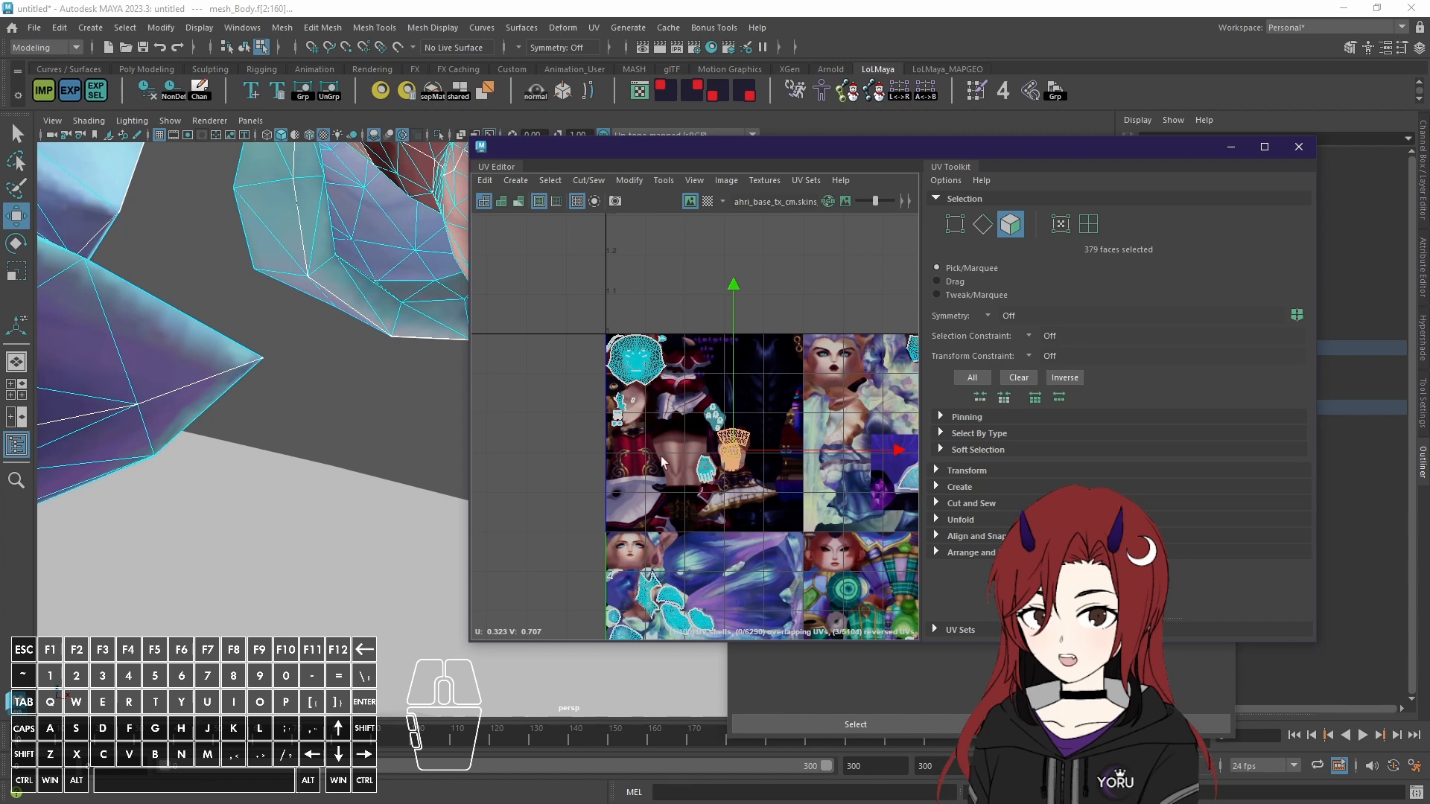
scroll(711, 419, "up", 5)
left_click(720, 324)
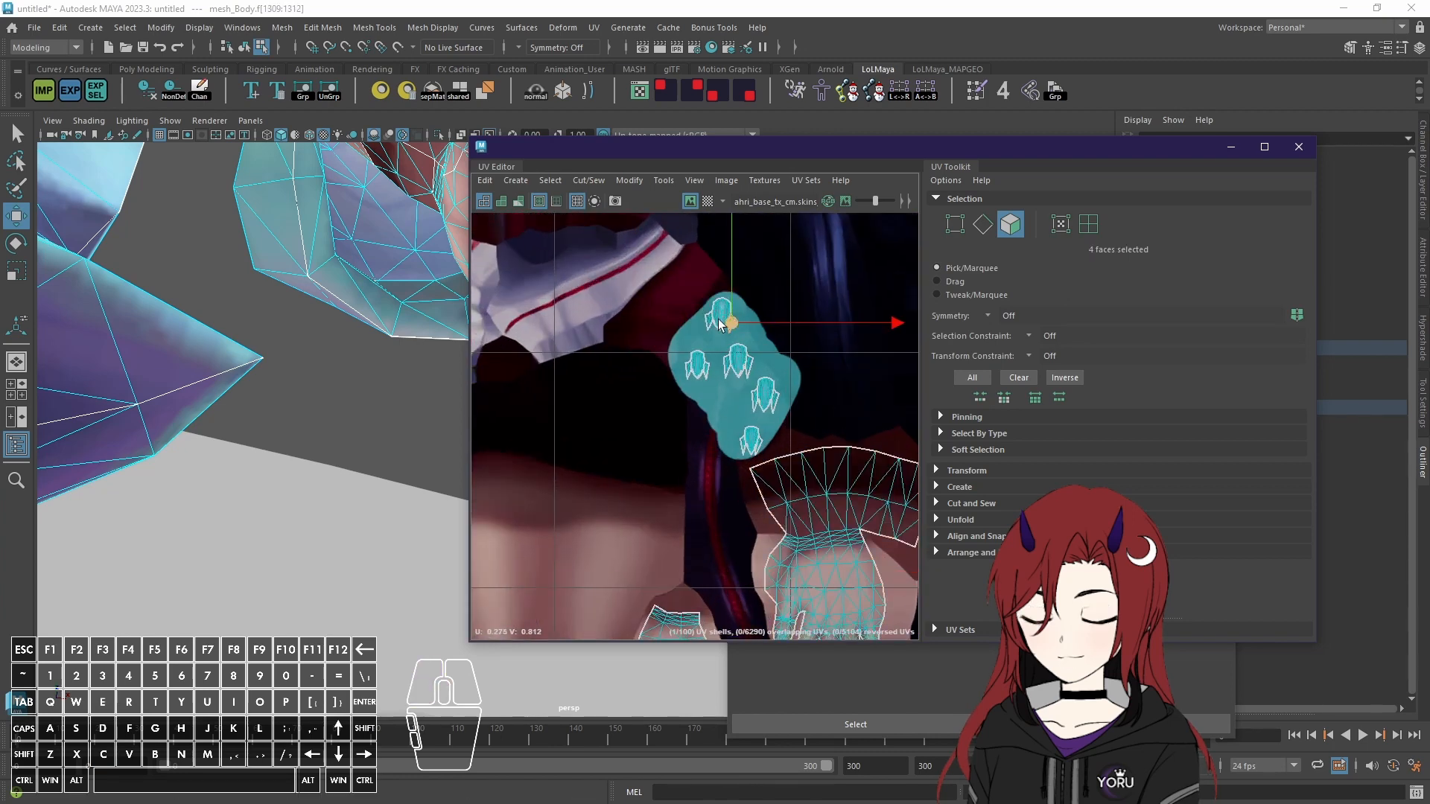
left_click(720, 324)
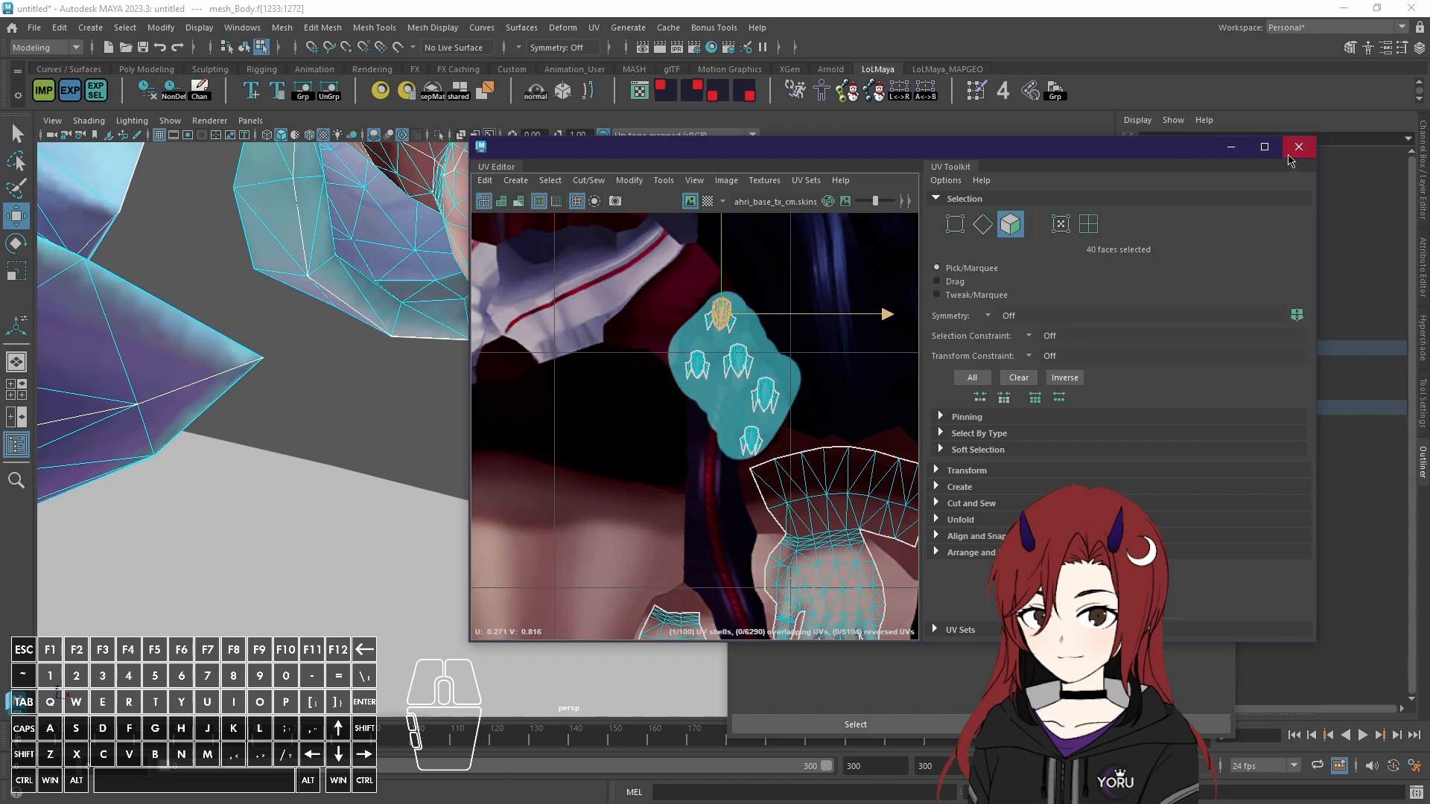
Step: Close the UV Editor, return to object selection and view the hand from the front
left_click(1297, 147)
key("F8")
left_click_drag(660, 469, 583, 488, "alt")
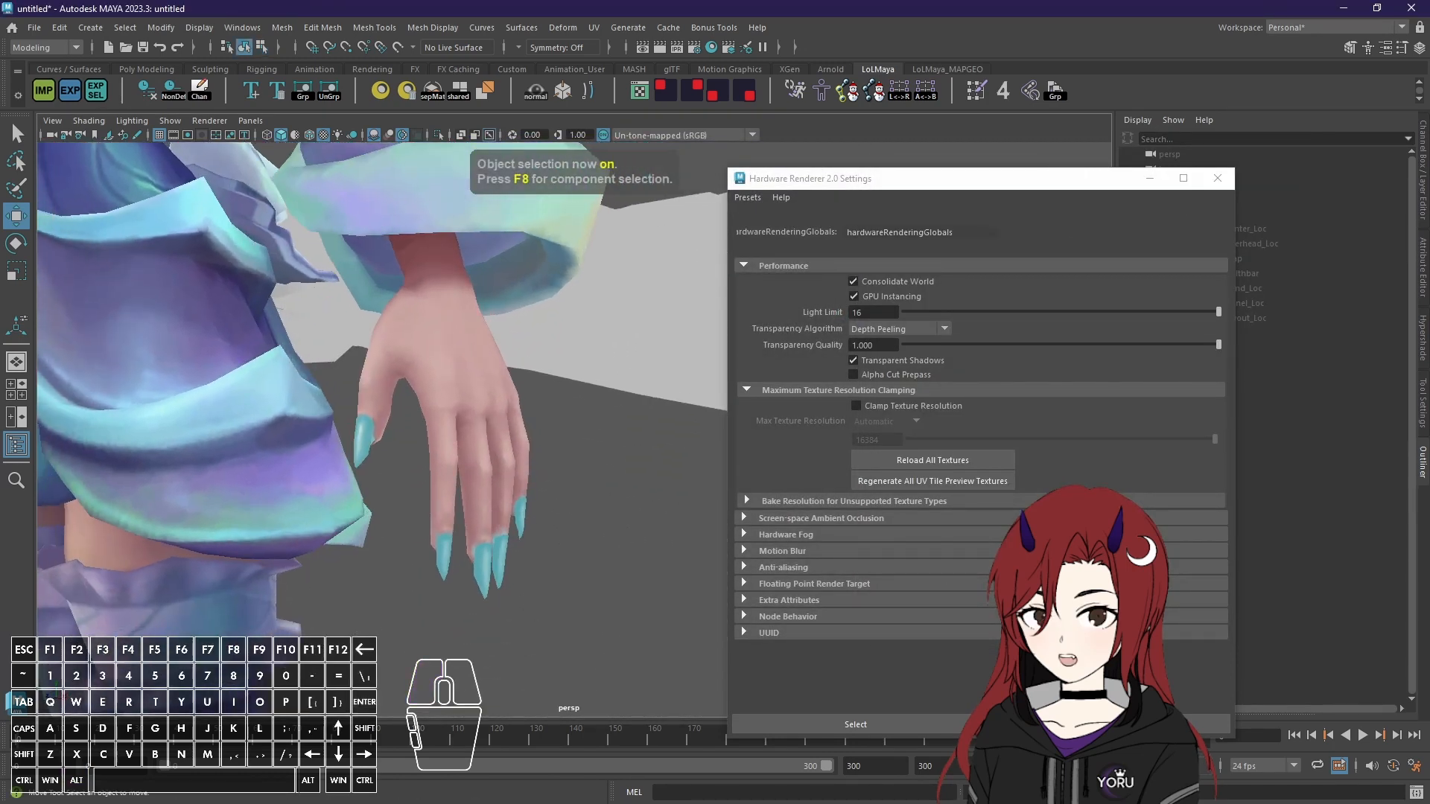
Step: Switch to Photoshop and paint black on the Hue/Saturation 1 mask over the larger hand's fingertips to remove their turquoise tint
key("alt+Tab")
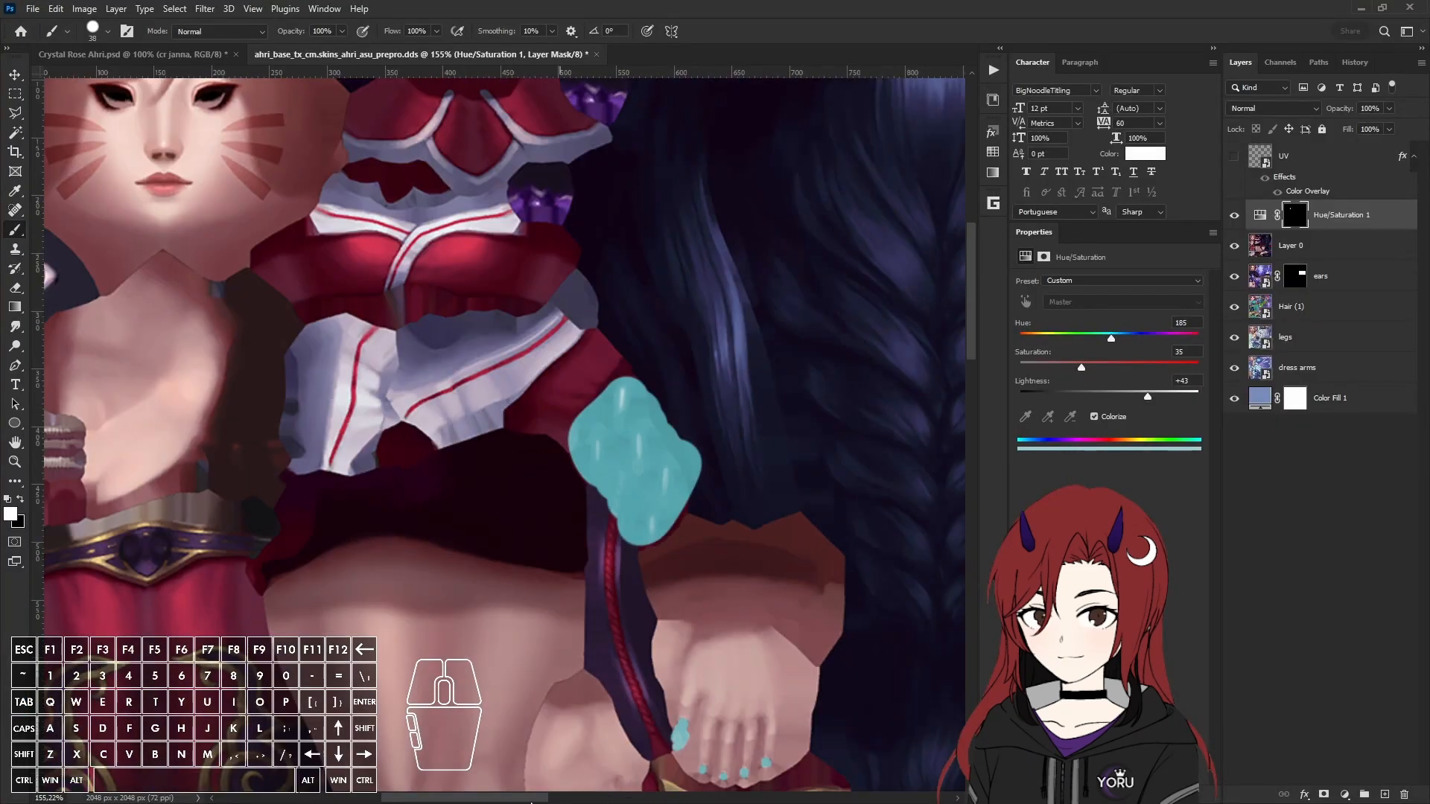
scroll(782, 633, "up", 1, "ctrl")
scroll(785, 623, "down", 5)
key("w")
scroll(793, 598, "up", 4, "alt")
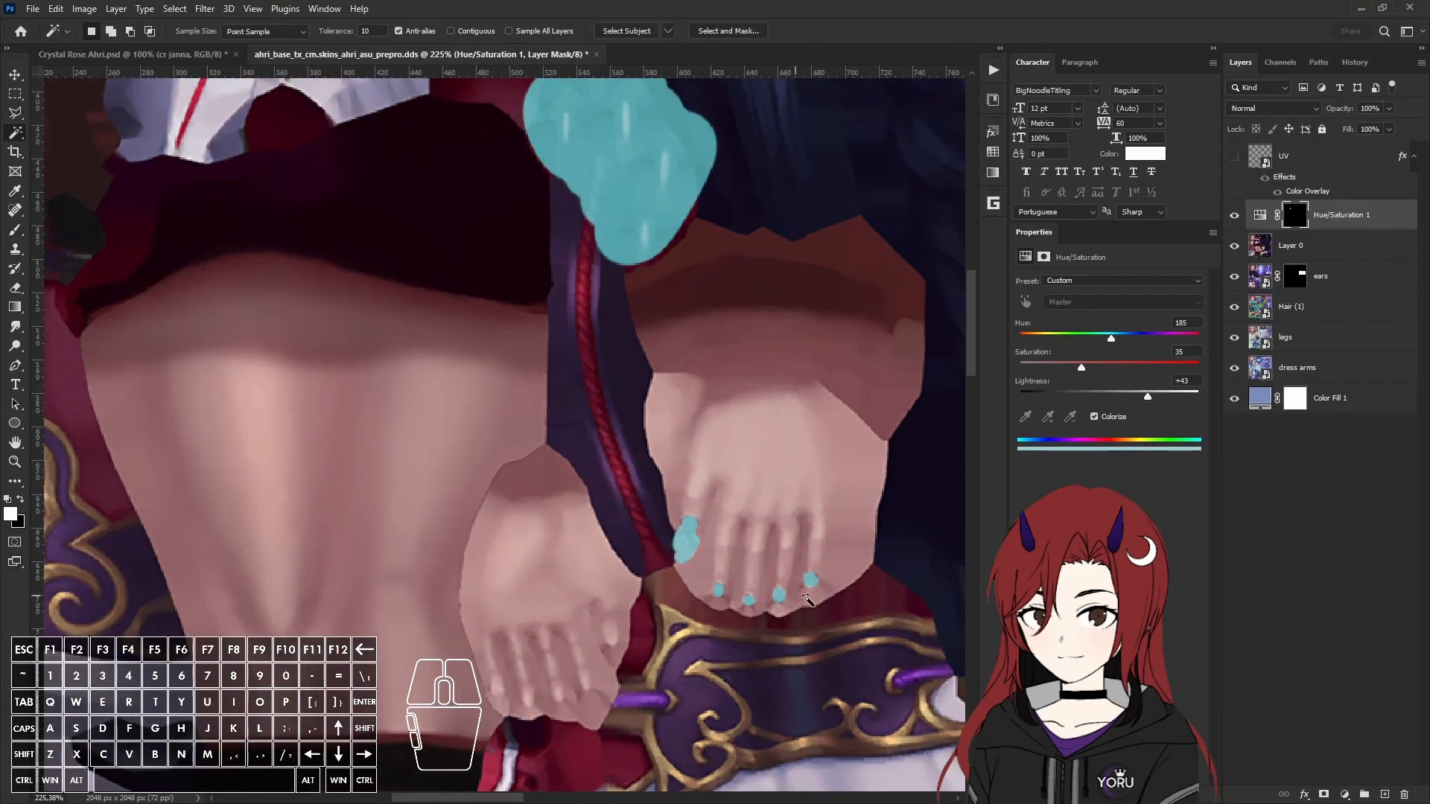
key("b")
key("x")
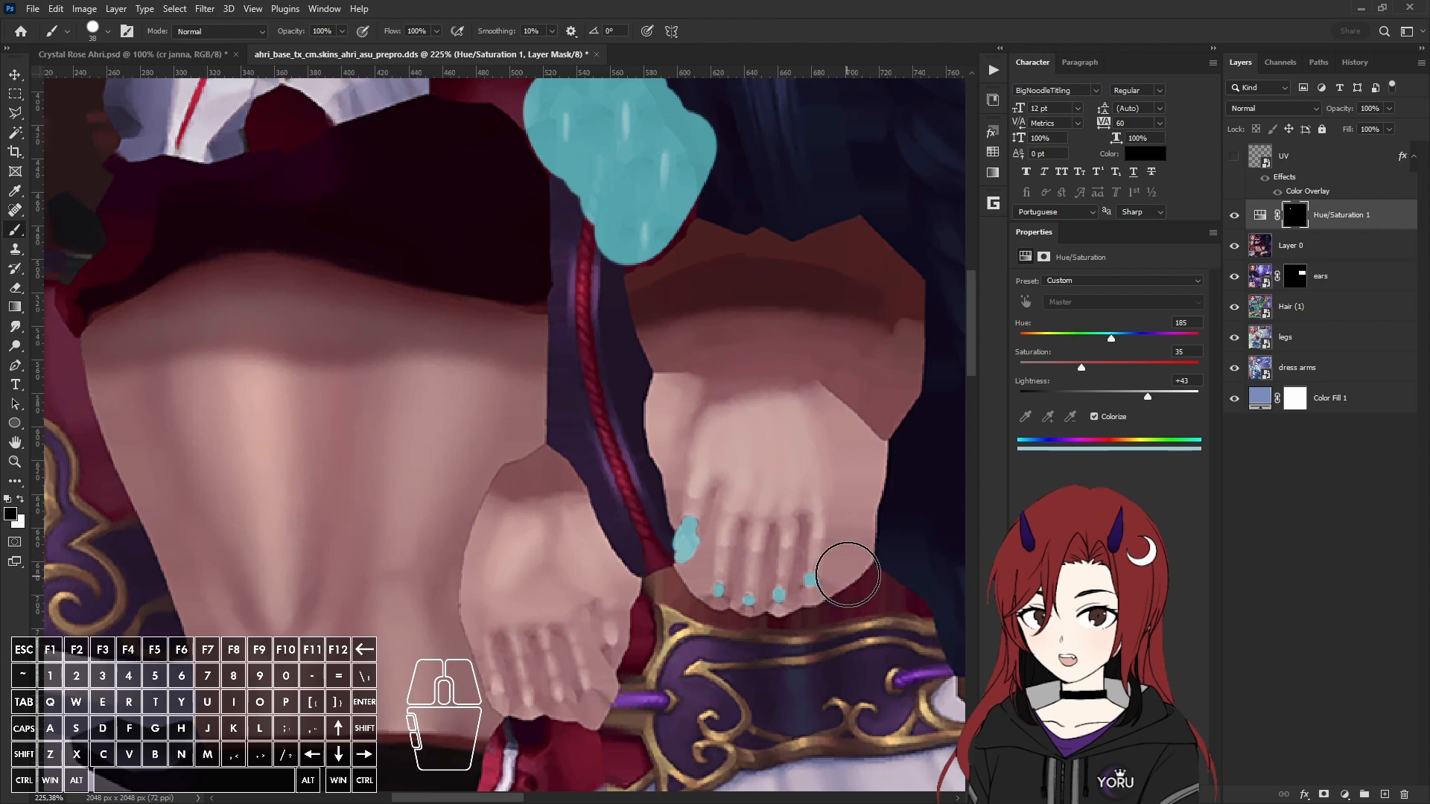
mouse_move(823, 585)
left_mouse_down()
mouse_move(809, 596)
mouse_move(676, 492)
left_mouse_up()
Step: Show the UV layer and smudge away the dark painted fingernails on the larger hand in Layer 0
scroll(841, 586, "up", 5, "alt")
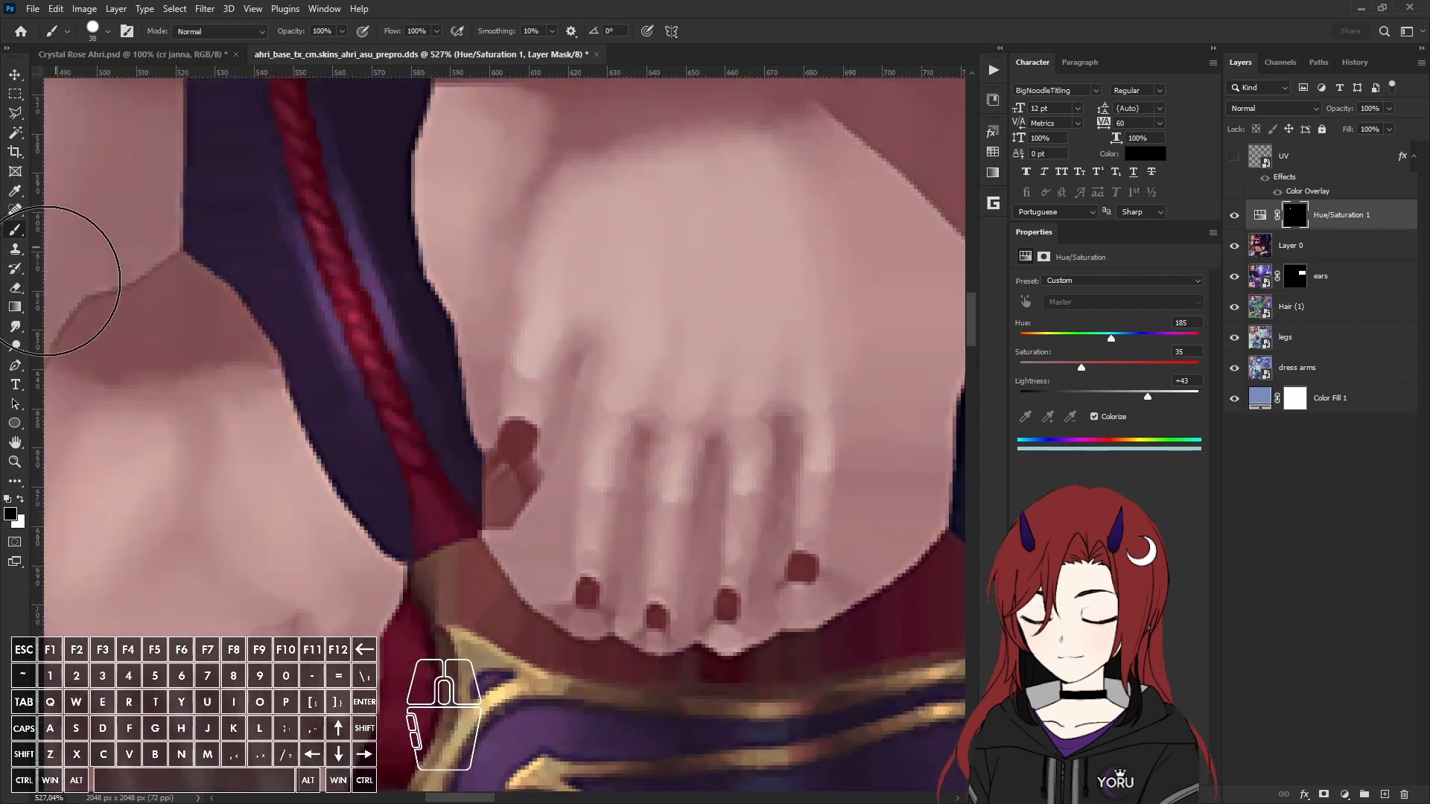
left_click(14, 327)
right_click_drag(537, 448, 525, 447, "alt")
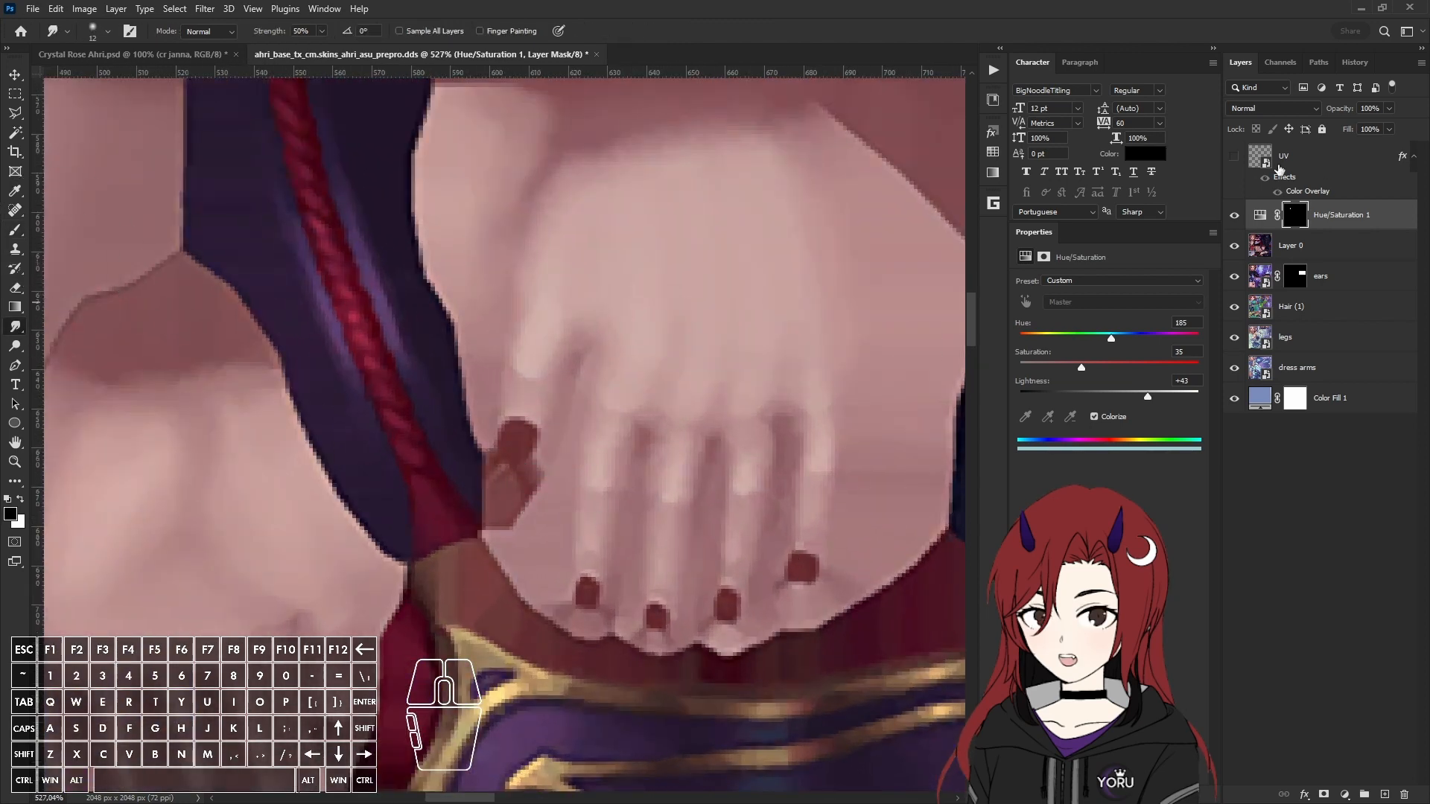
left_click(1234, 156)
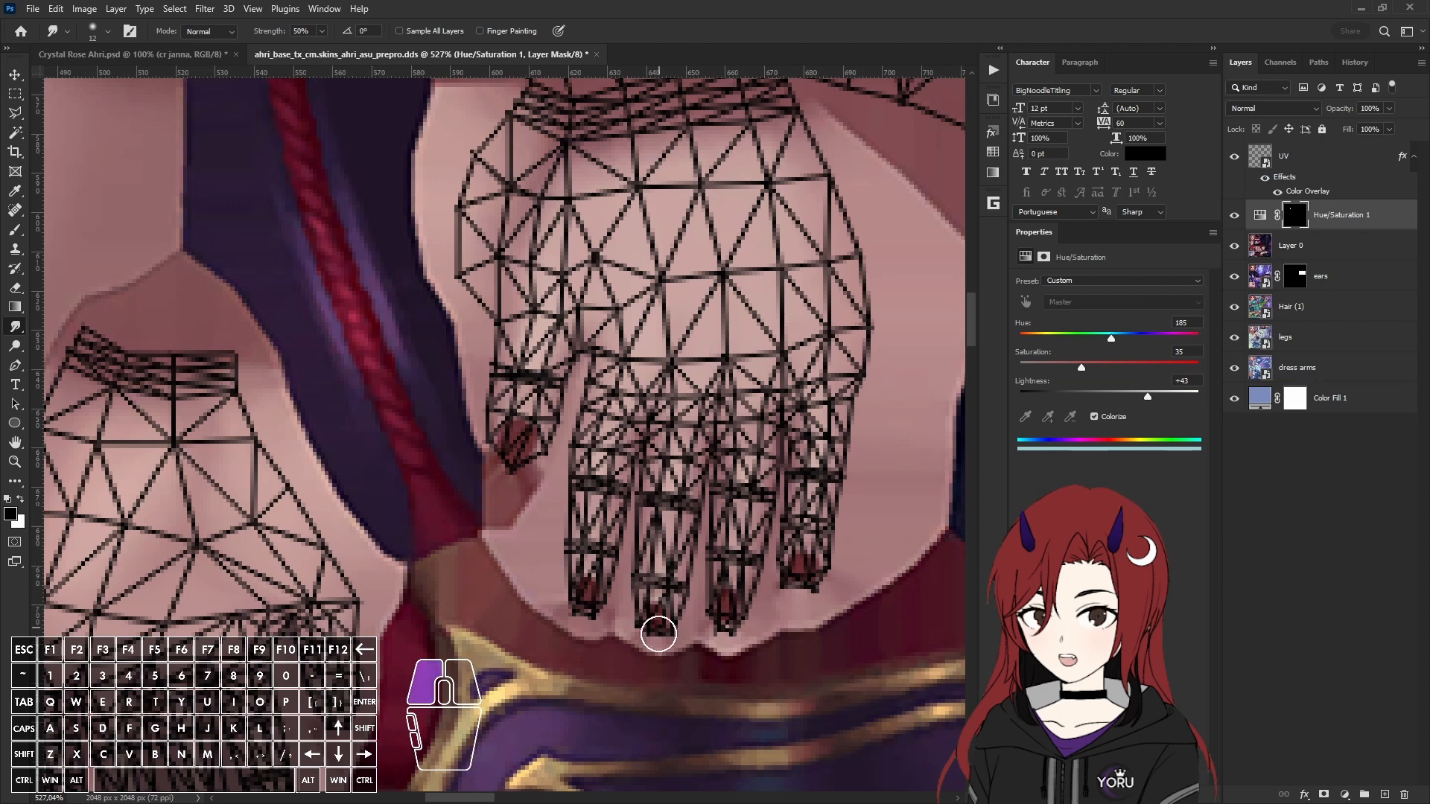
left_click(1309, 245)
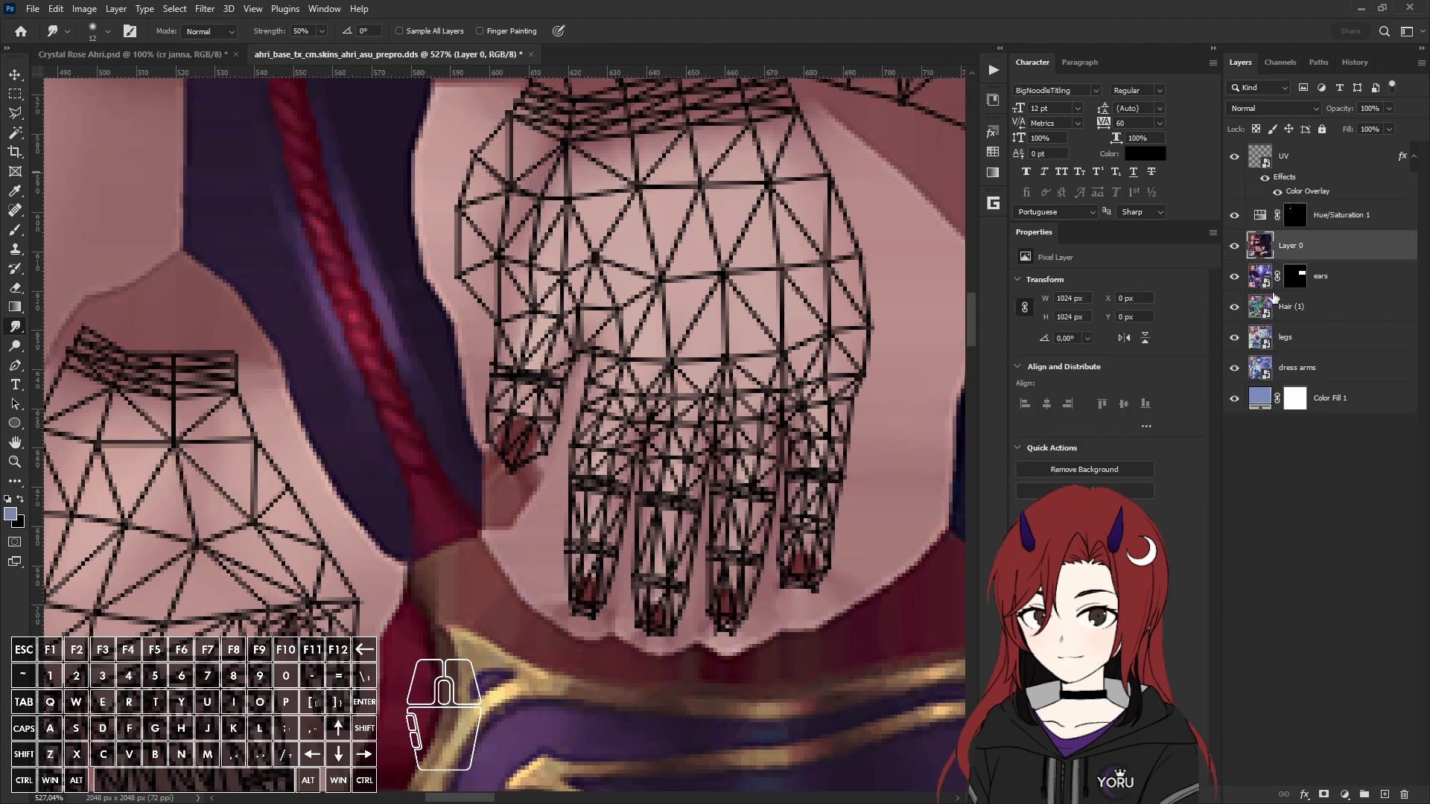
left_click_drag(654, 614, 648, 622)
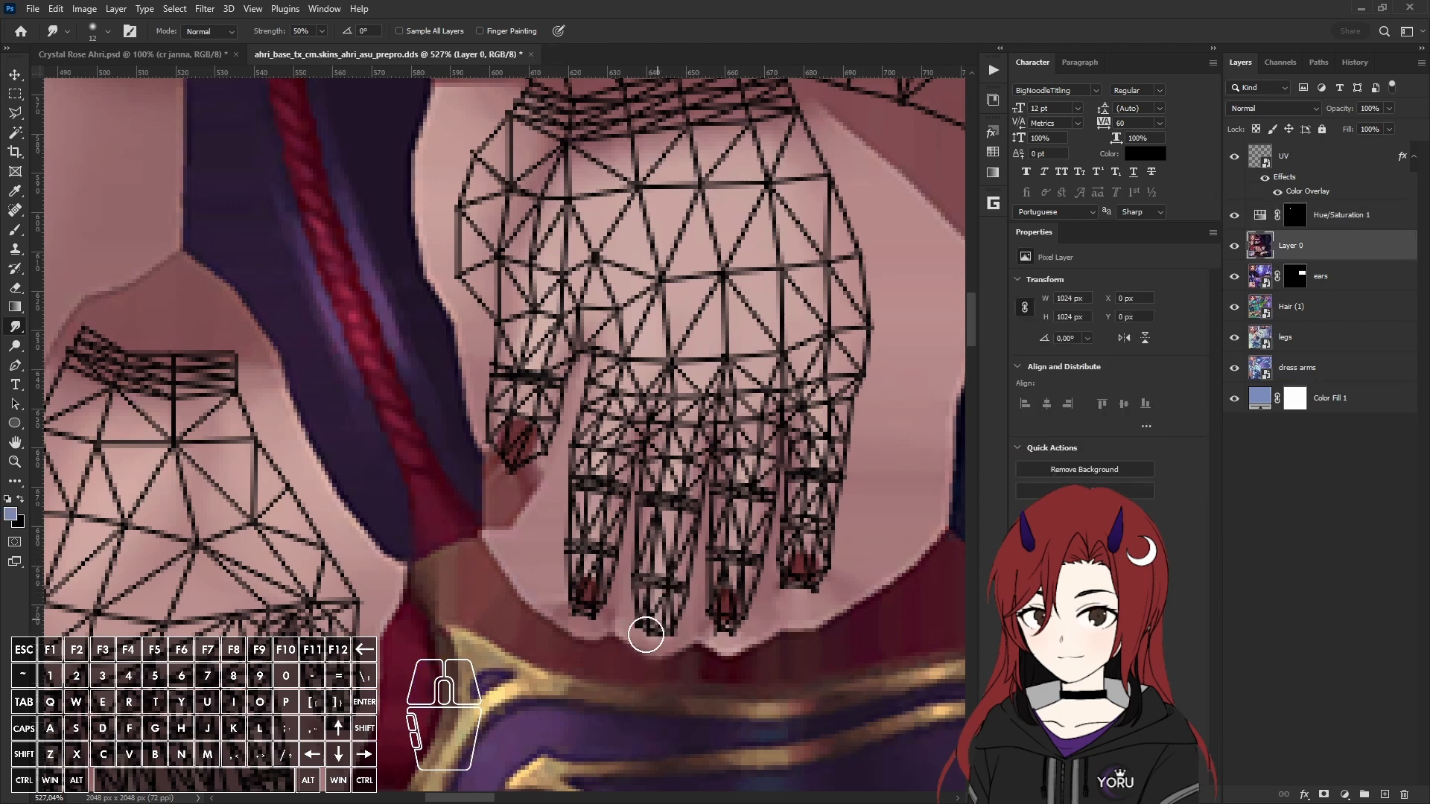
left_click_drag(586, 575, 572, 618)
left_click_drag(520, 411, 523, 450)
left_click_drag(514, 396, 499, 470)
left_click_drag(531, 414, 515, 469)
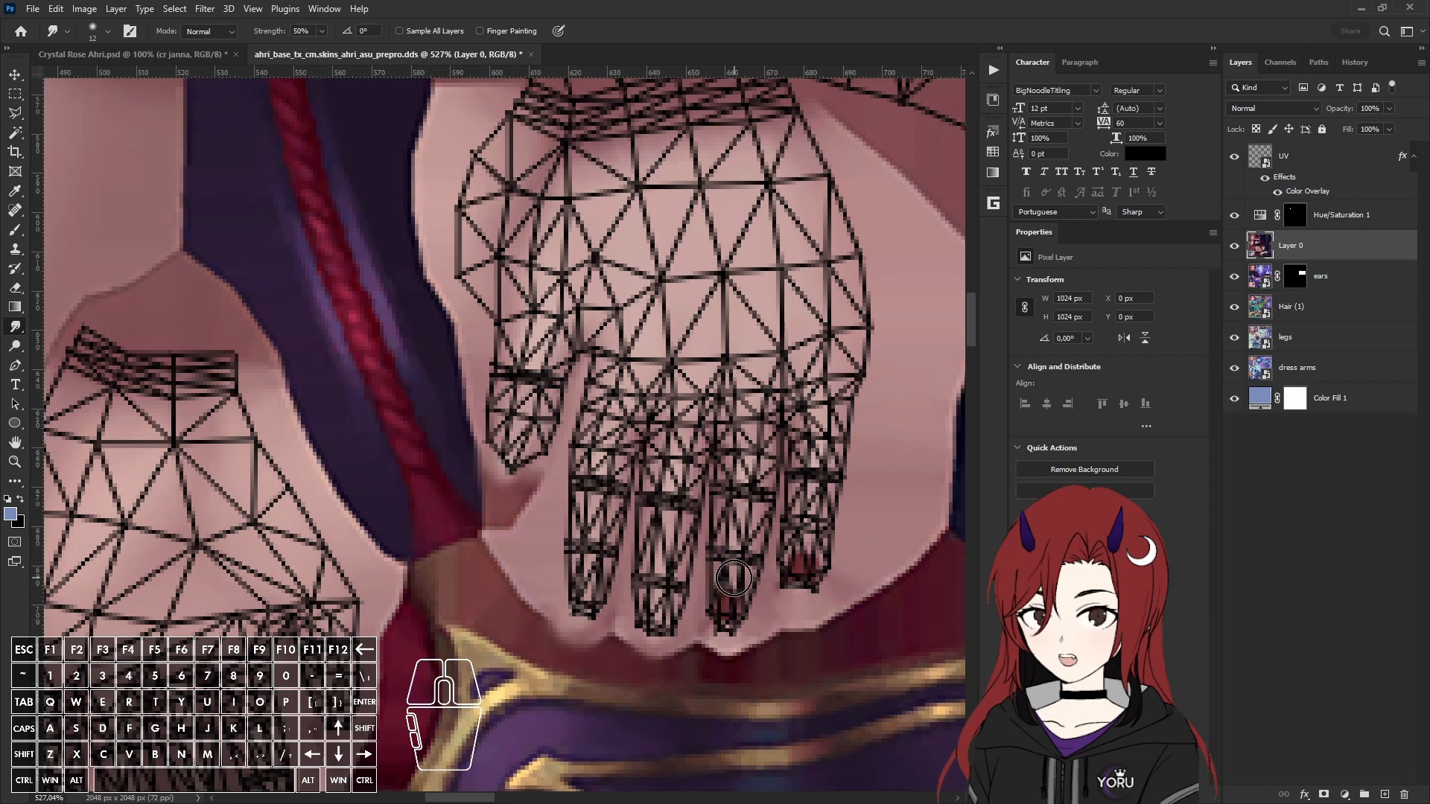
mouse_move(734, 578)
left_mouse_down()
mouse_move(721, 631)
mouse_move(726, 595)
left_mouse_up()
left_click_drag(803, 542, 799, 601)
Step: Hide the UV layer and save the texture in DDS - NVIDIA Texture Tools Exporter format under its existing name
left_click(1234, 155)
left_click(35, 8)
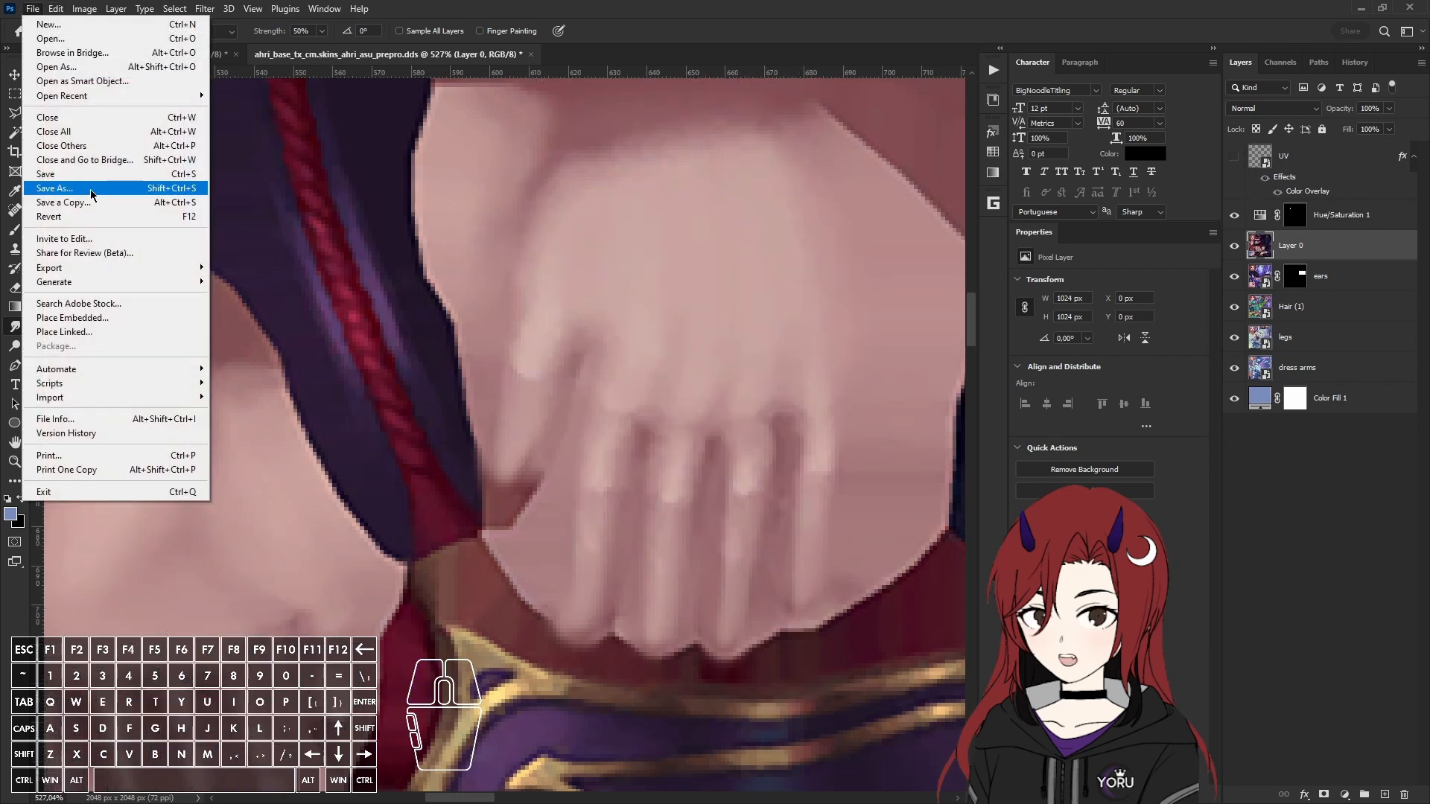
left_click(91, 189)
left_click(277, 478)
left_click(296, 528)
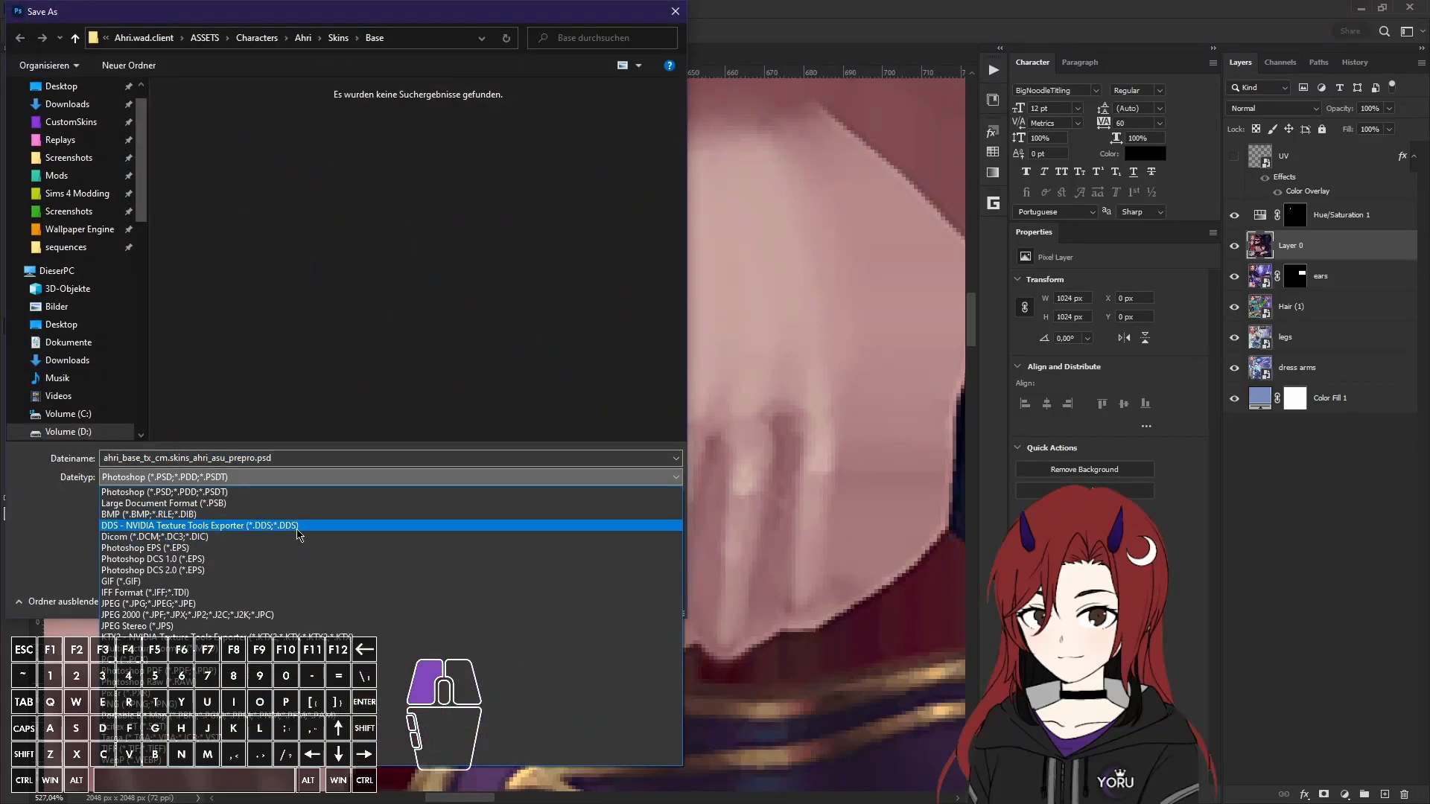
left_click(570, 601)
left_click(778, 407)
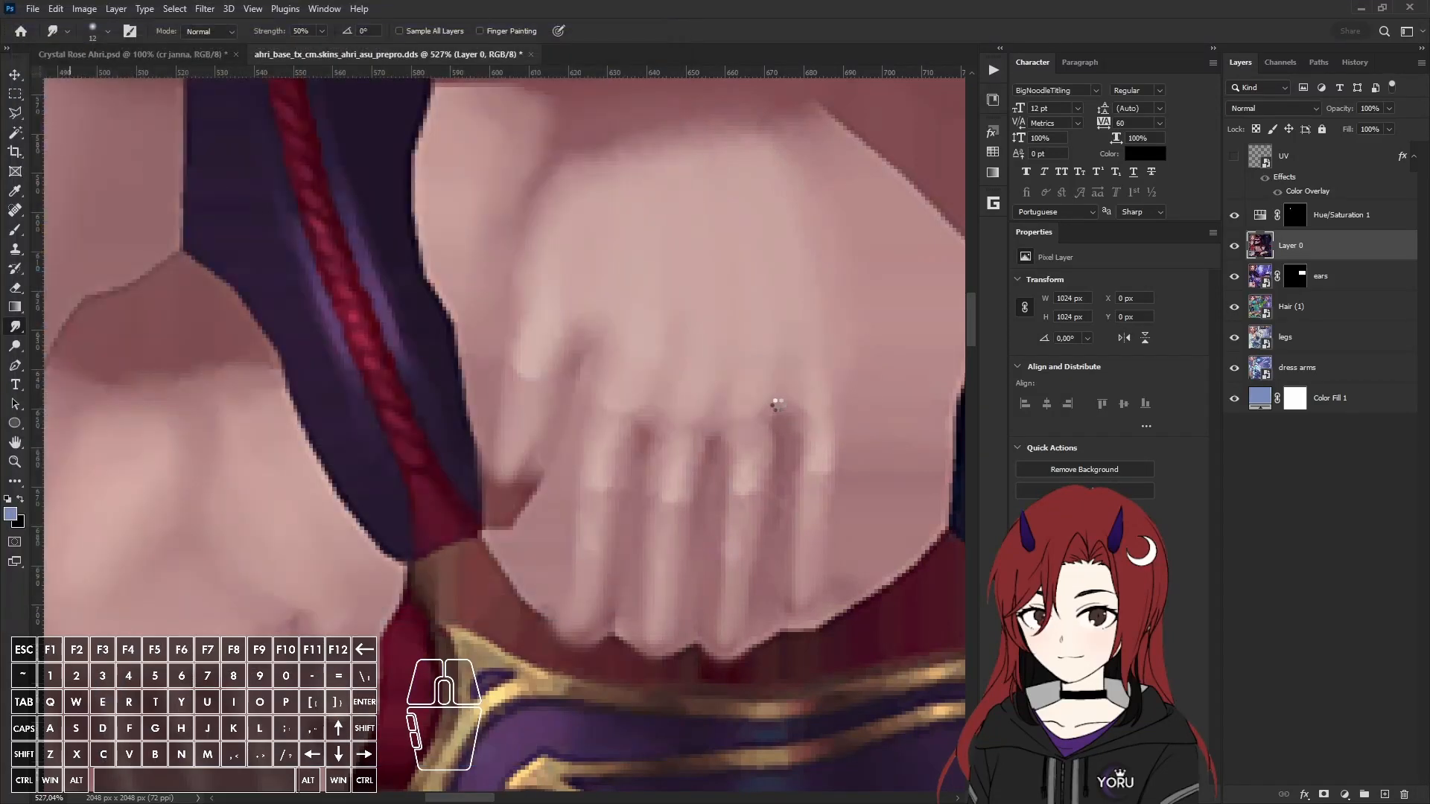
left_click(837, 599)
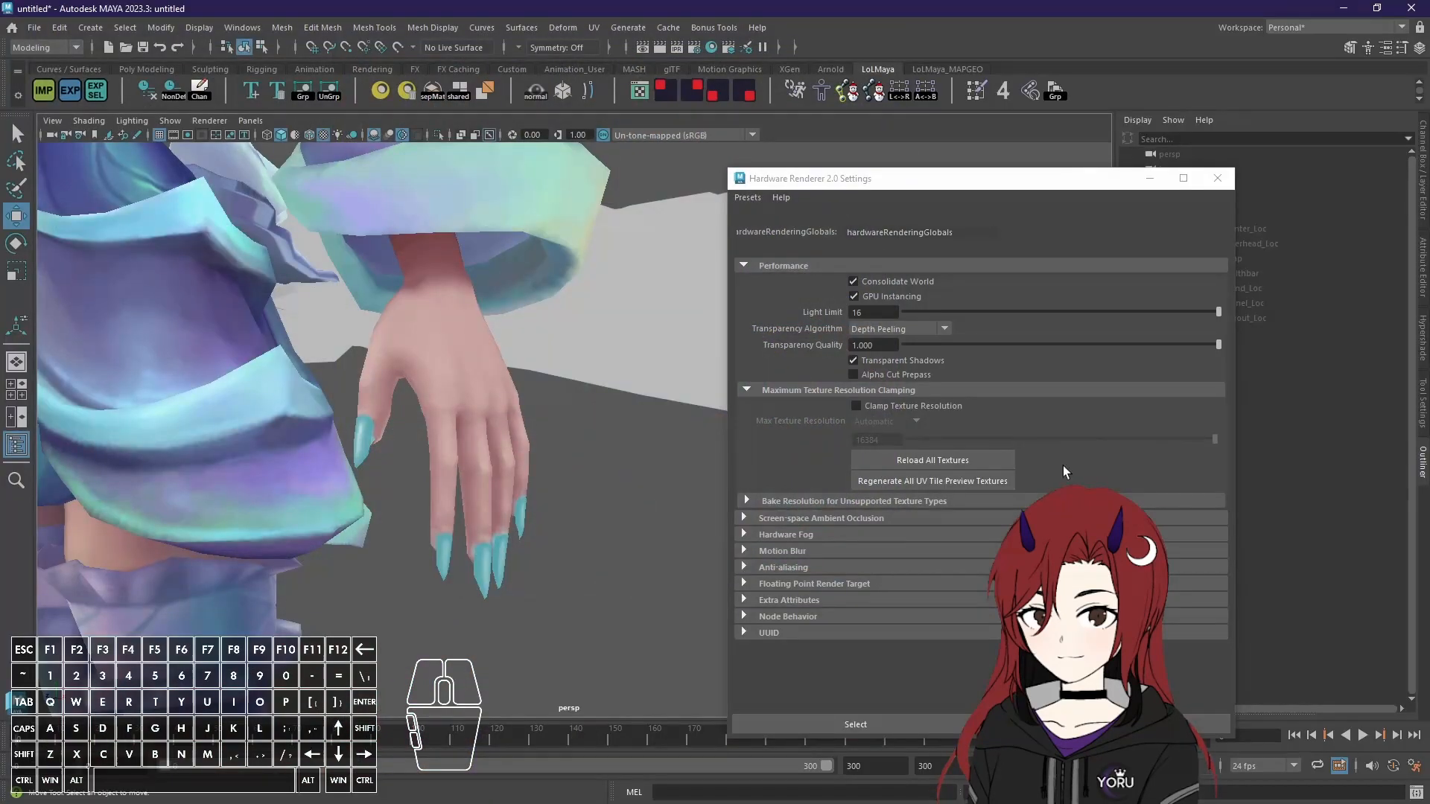
Step: Reload all textures in Maya and examine the fingertips of the hand from the front
left_click(944, 465)
left_click_drag(493, 587, 571, 575, "alt")
scroll(572, 574, "down", 1)
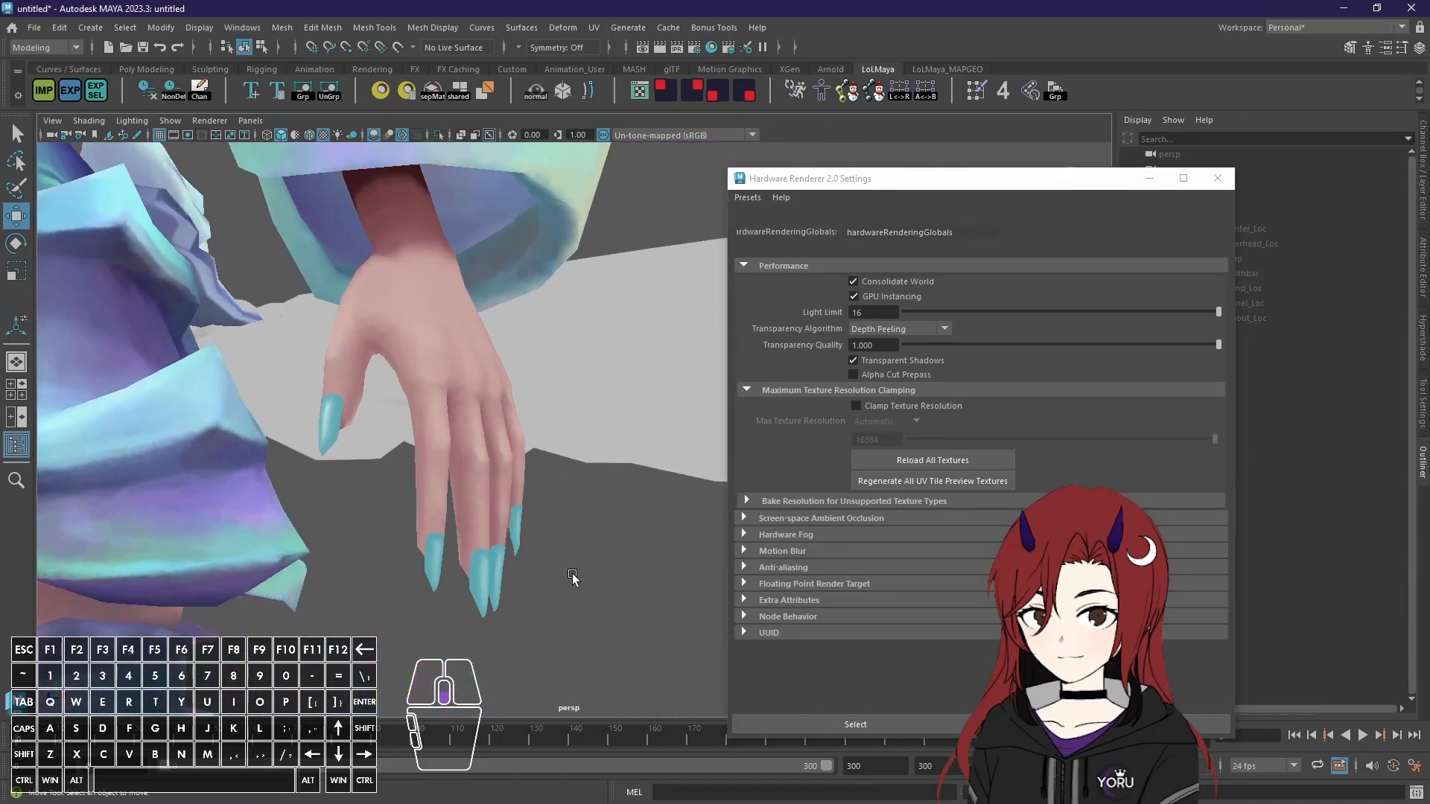
scroll(571, 575, "down", 3)
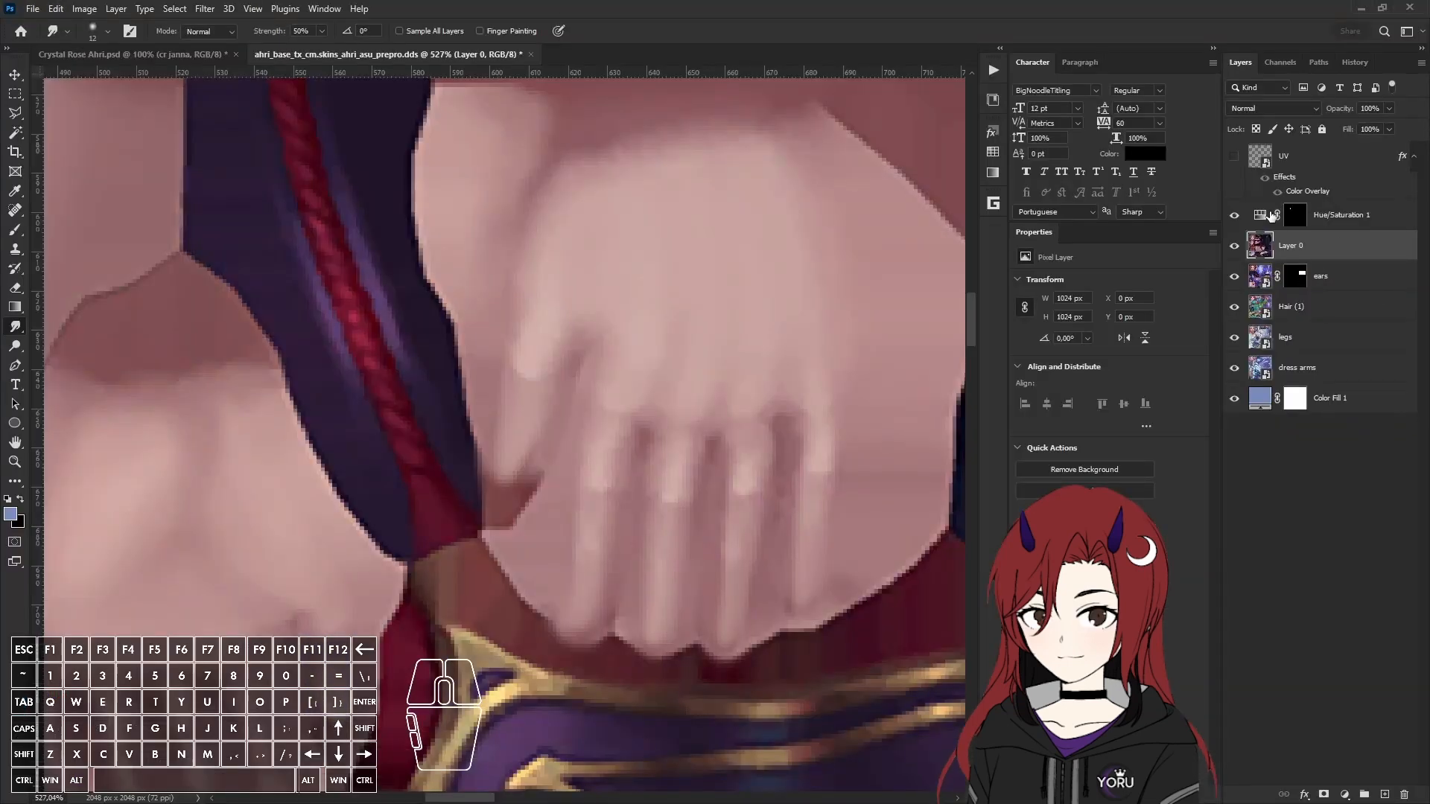
Step: Switch to Photoshop and set the Hue/Saturation 1 adjustment to saturation 24 and lightness +57 for paler nails
left_click(1270, 216)
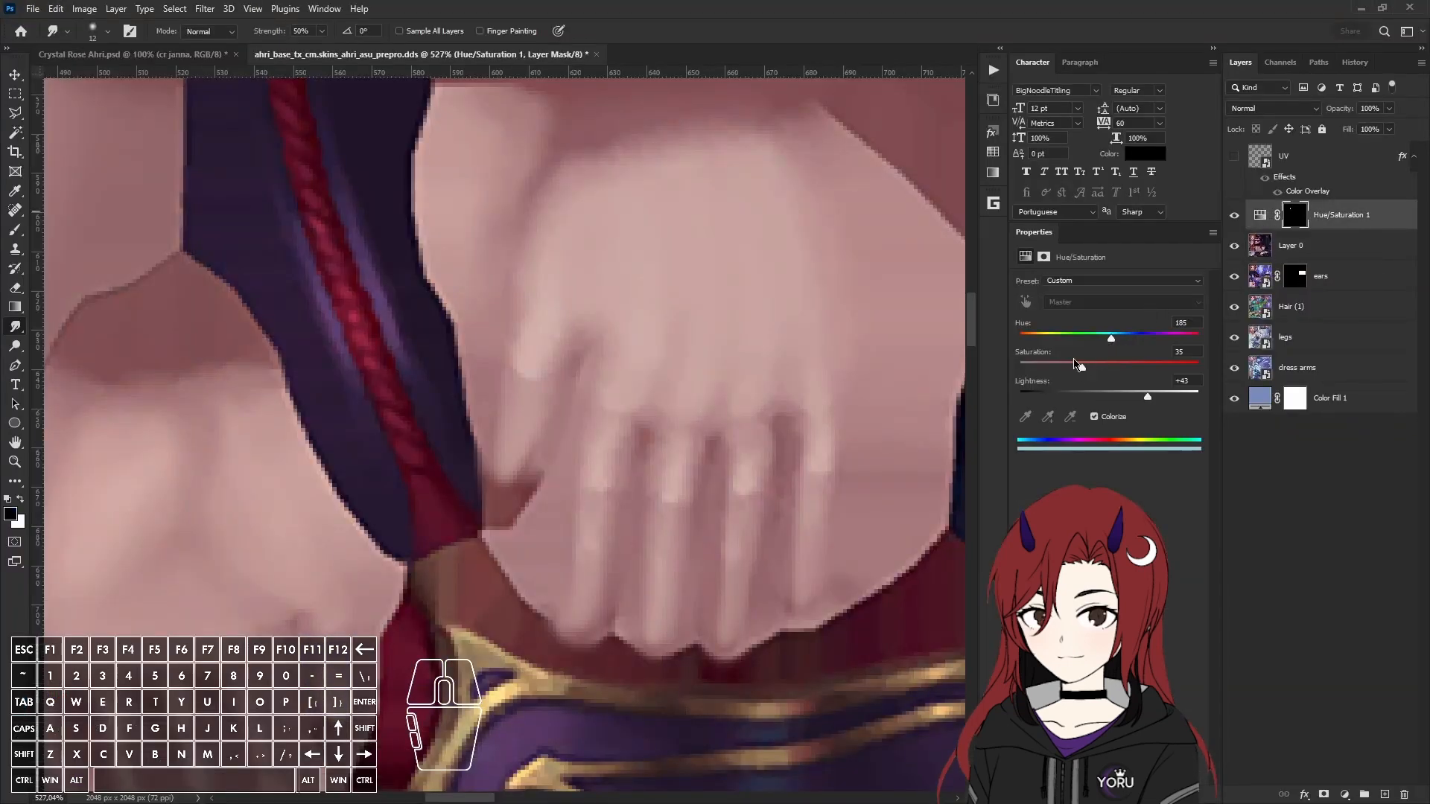
scroll(769, 389, "down", 5, "alt")
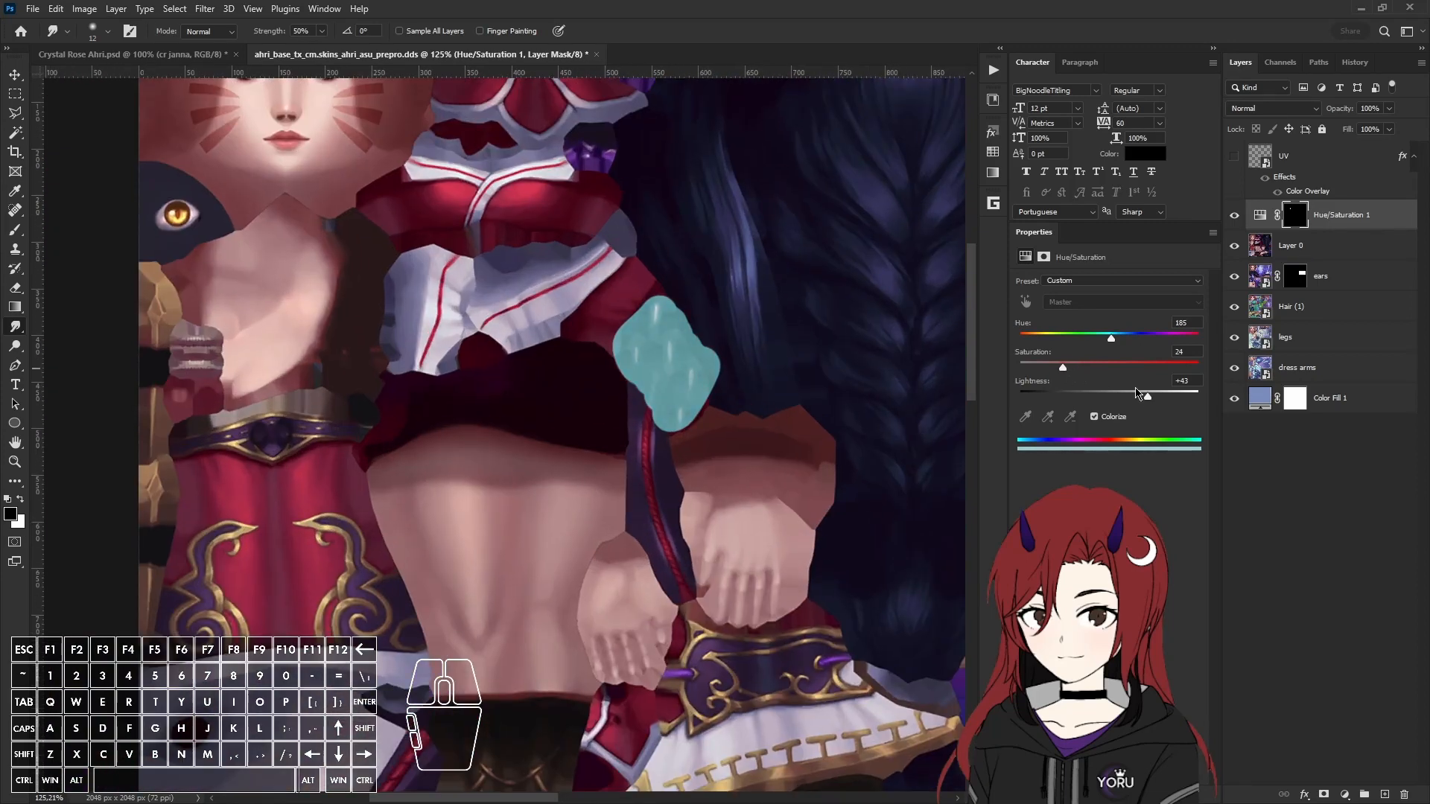
left_click_drag(1155, 402, 1160, 403)
Step: Save the texture with the paler nails in DDS - NVIDIA Texture Tools Exporter format
left_click(33, 8)
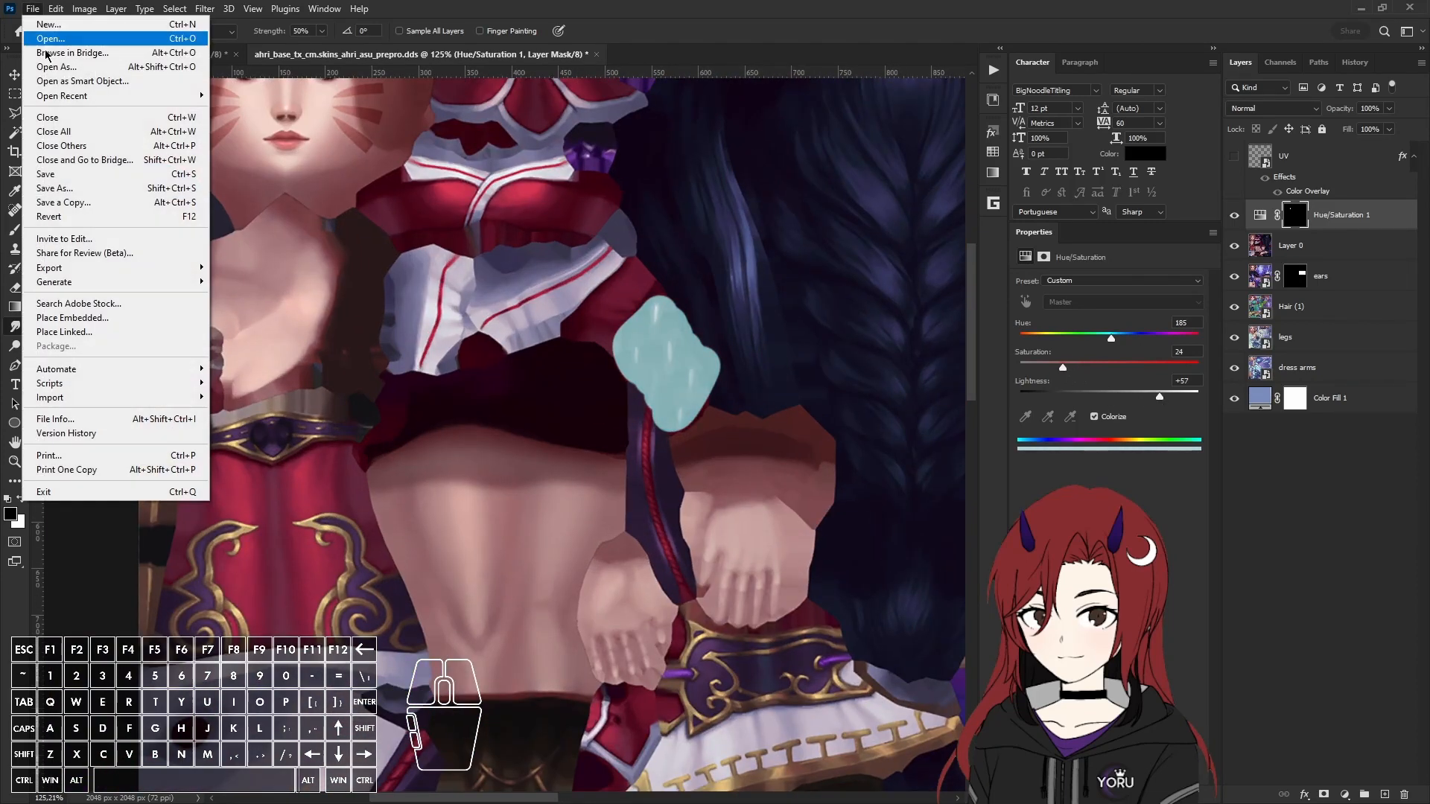
left_click(52, 182)
left_click(365, 477)
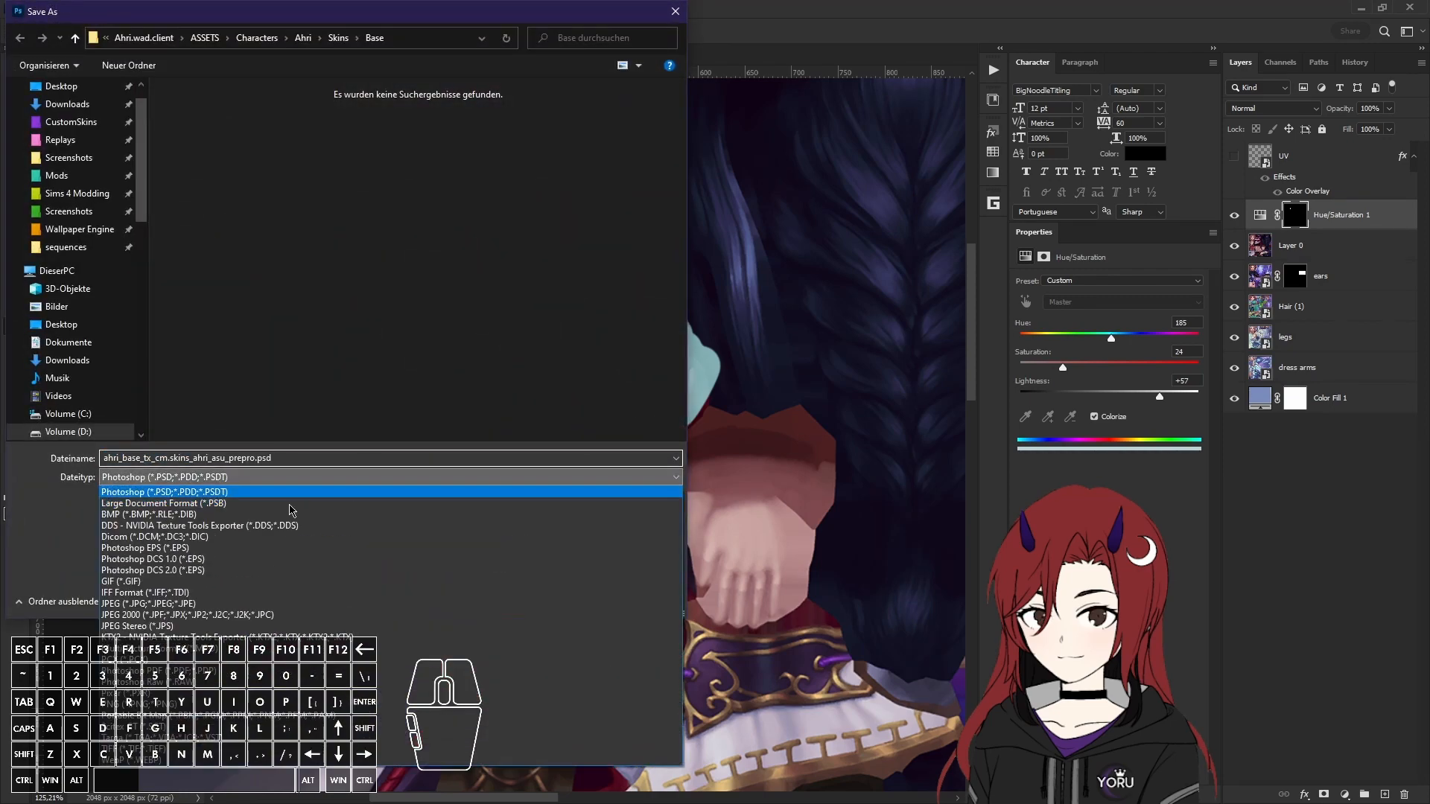
left_click(164, 521)
left_click(564, 599)
left_click(781, 414)
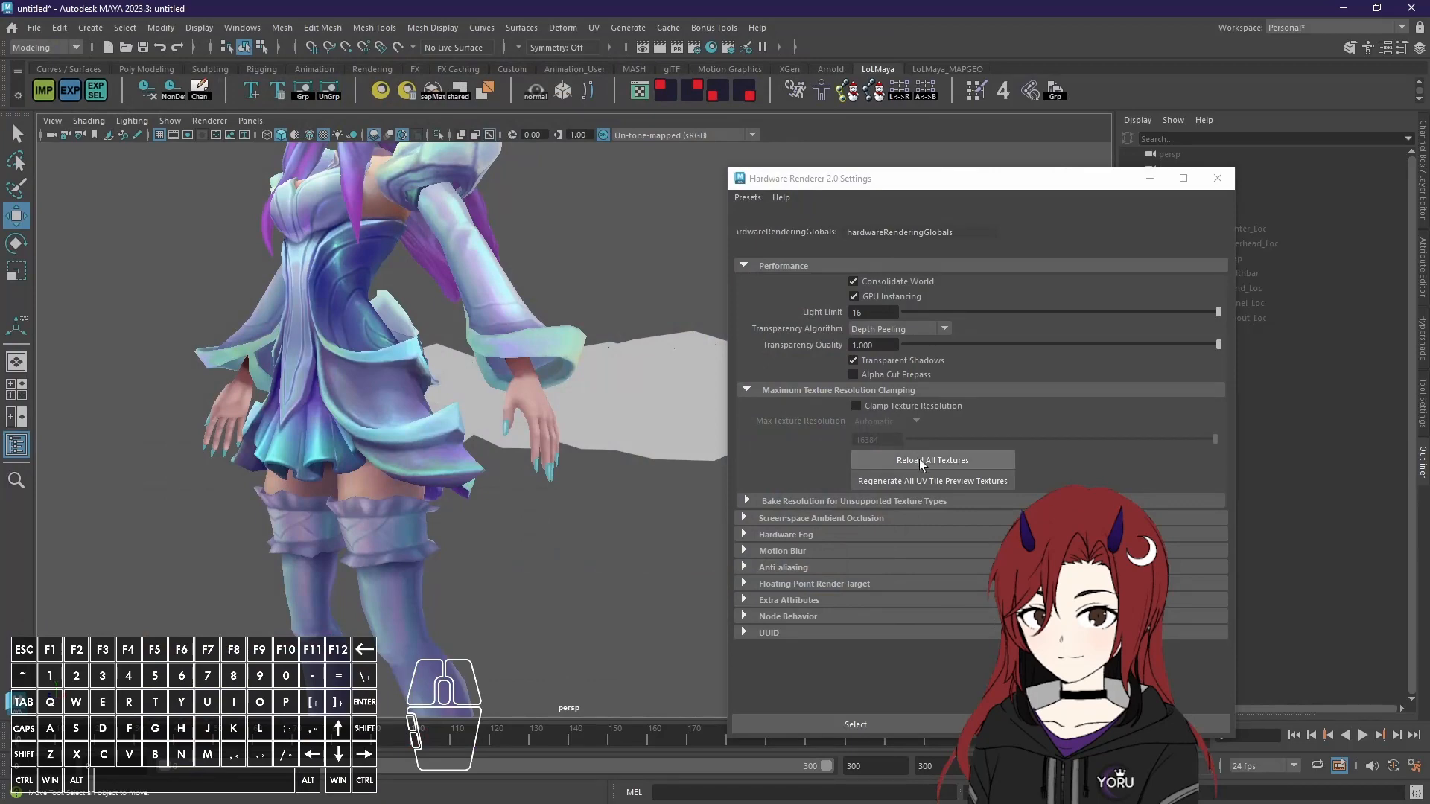
Step: Reload all textures in Maya and inspect the whole model, followed by the arm inside the sleeve
left_click(919, 459)
left_click_drag(520, 514, 613, 507, "alt")
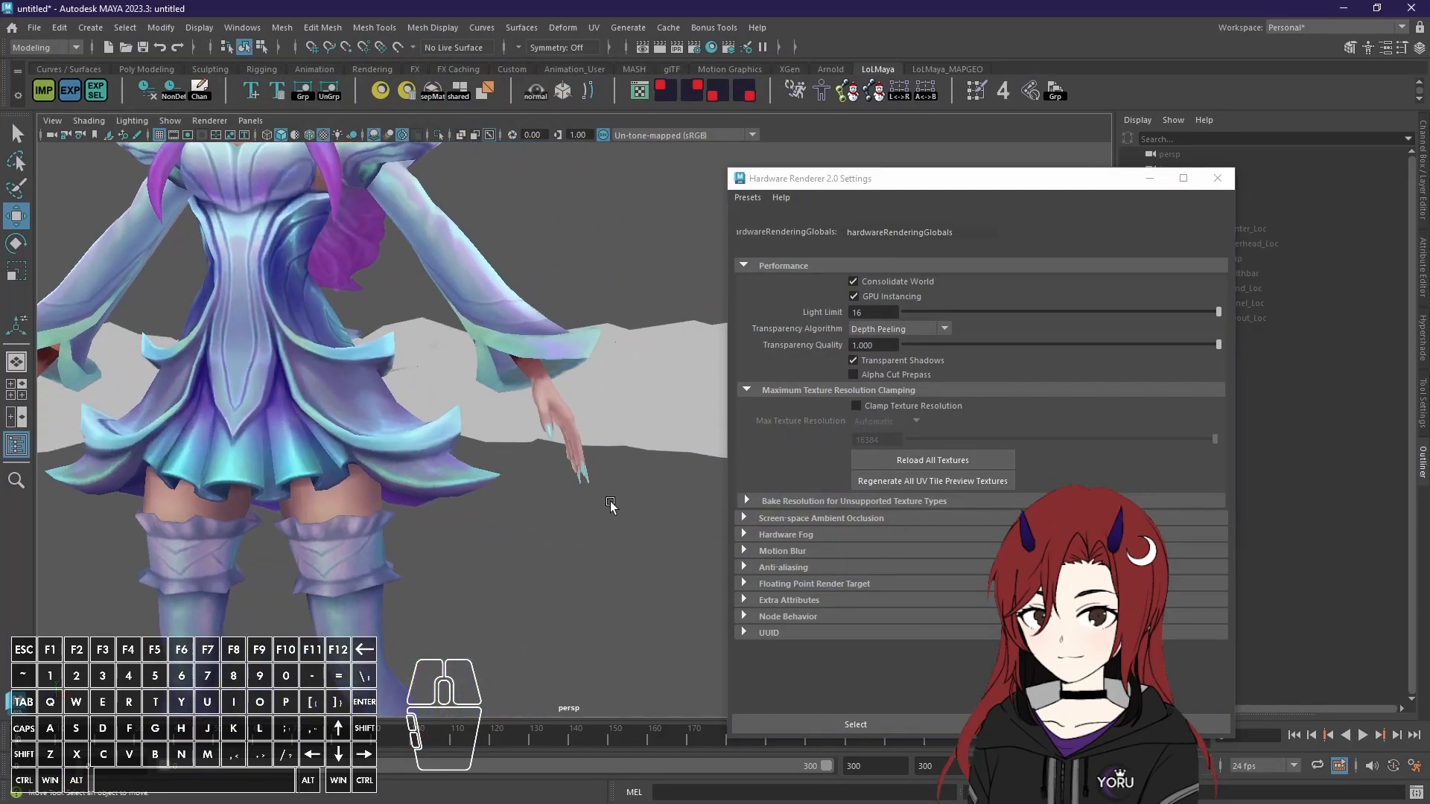
right_click_drag(613, 507, 511, 363, "alt")
middle_click_drag(512, 363, 493, 402, "alt")
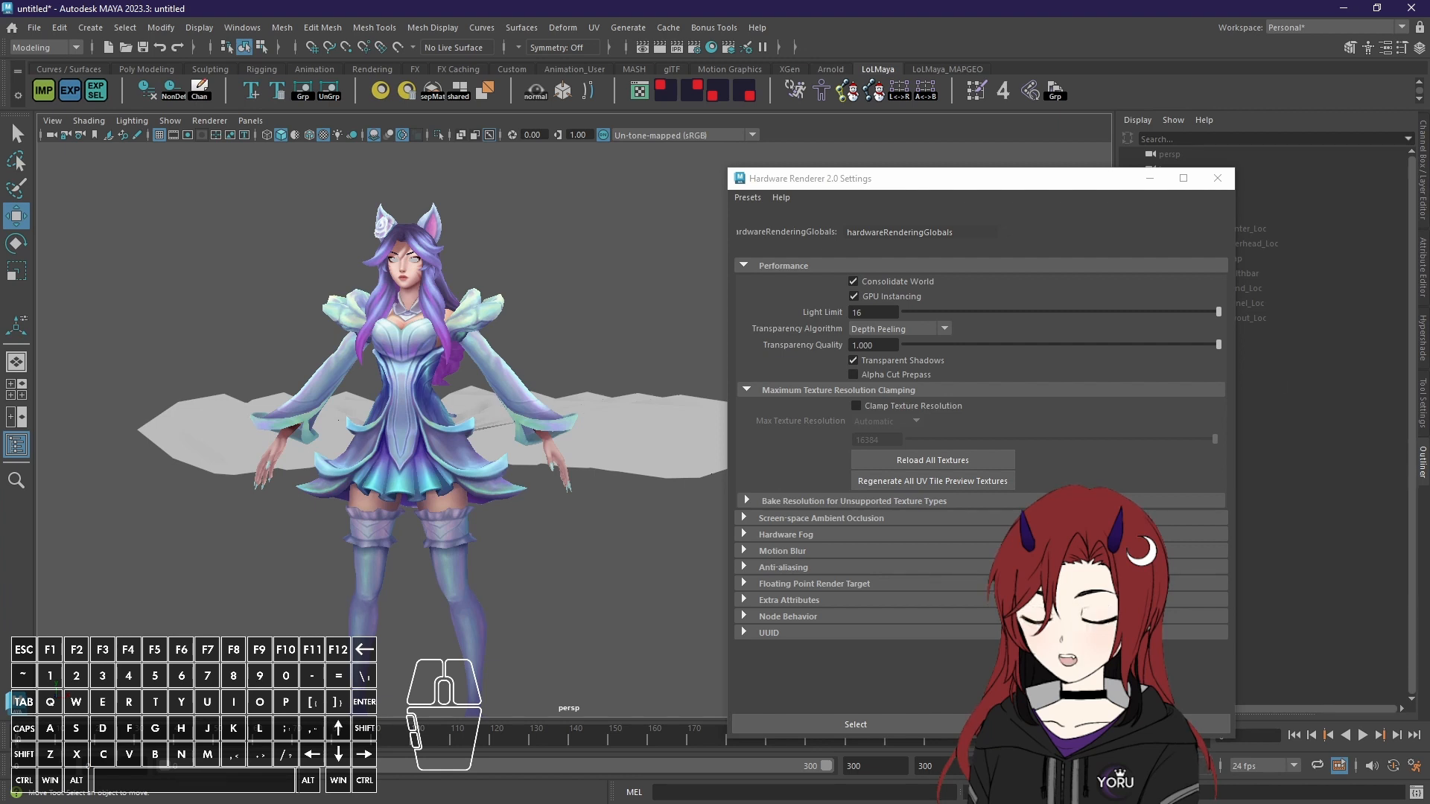
scroll(558, 430, "up", 5)
left_click_drag(553, 429, 523, 418, "alt")
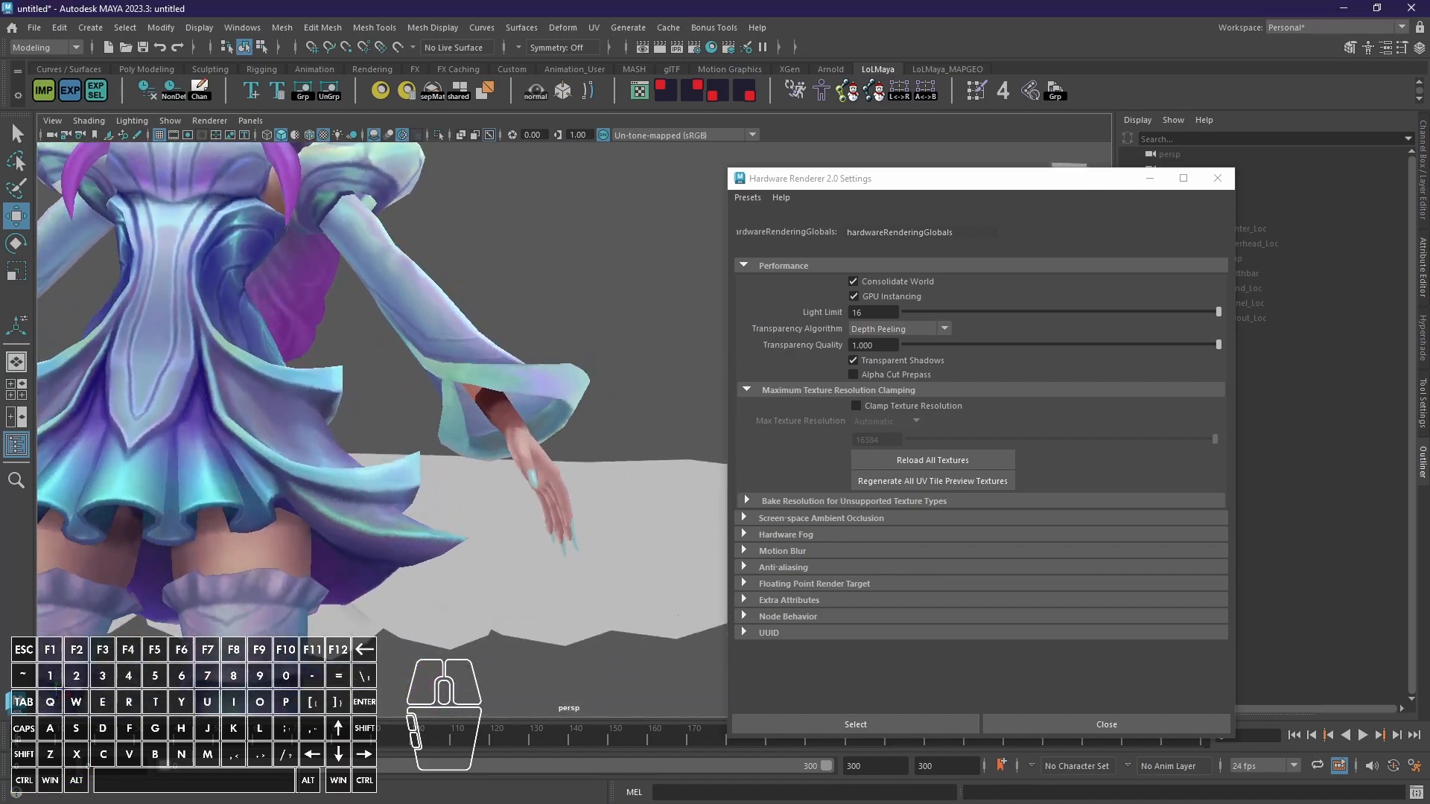
Step: Switch to Photoshop and sample the reddish-brown skin color above the larger hand as the paint color
key("alt+Tab")
scroll(651, 519, "down", 3, "alt")
scroll(652, 519, "up", 3, "alt")
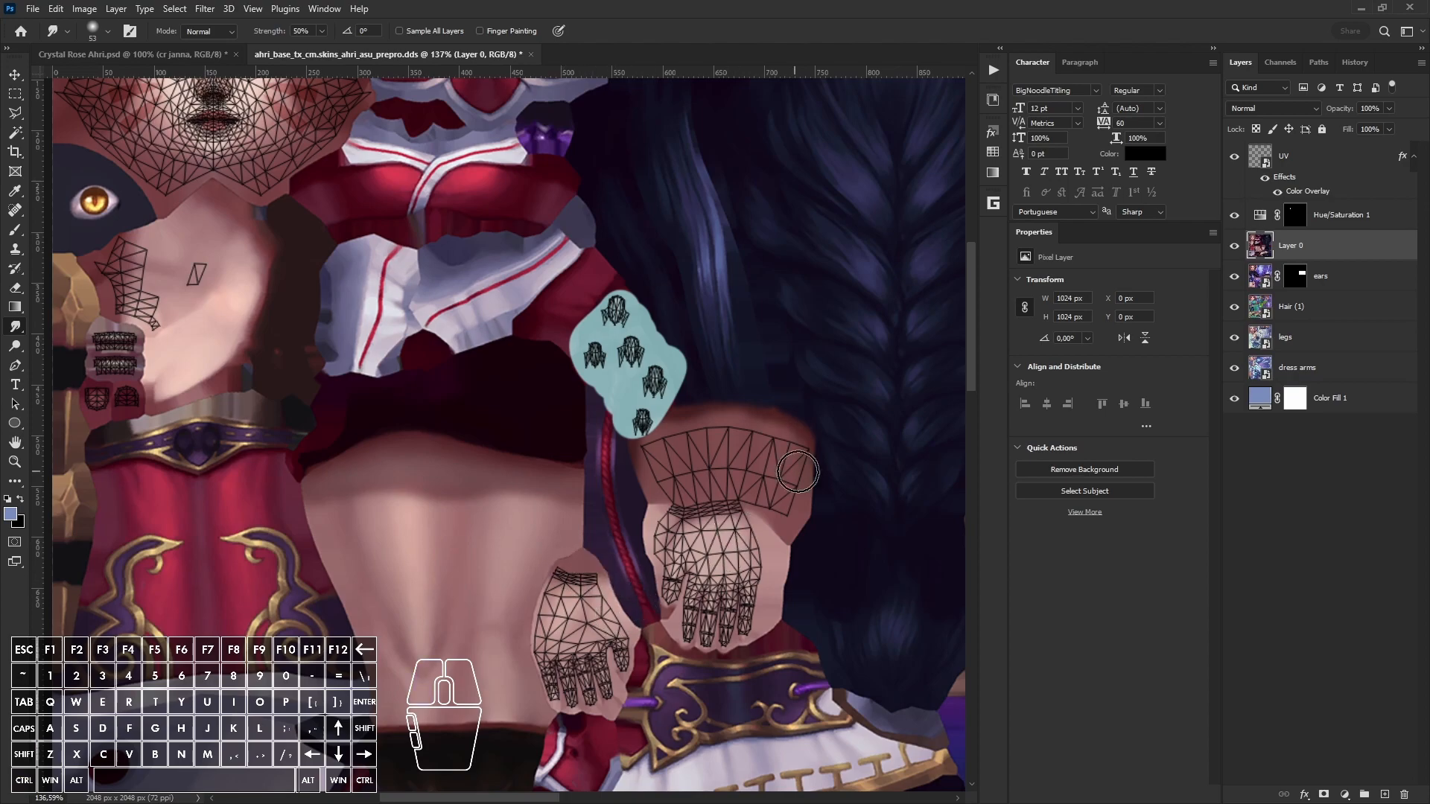
left_click(754, 471, "alt")
scroll(754, 472, "down", 4, "alt")
scroll(175, 573, "up", 6, "alt")
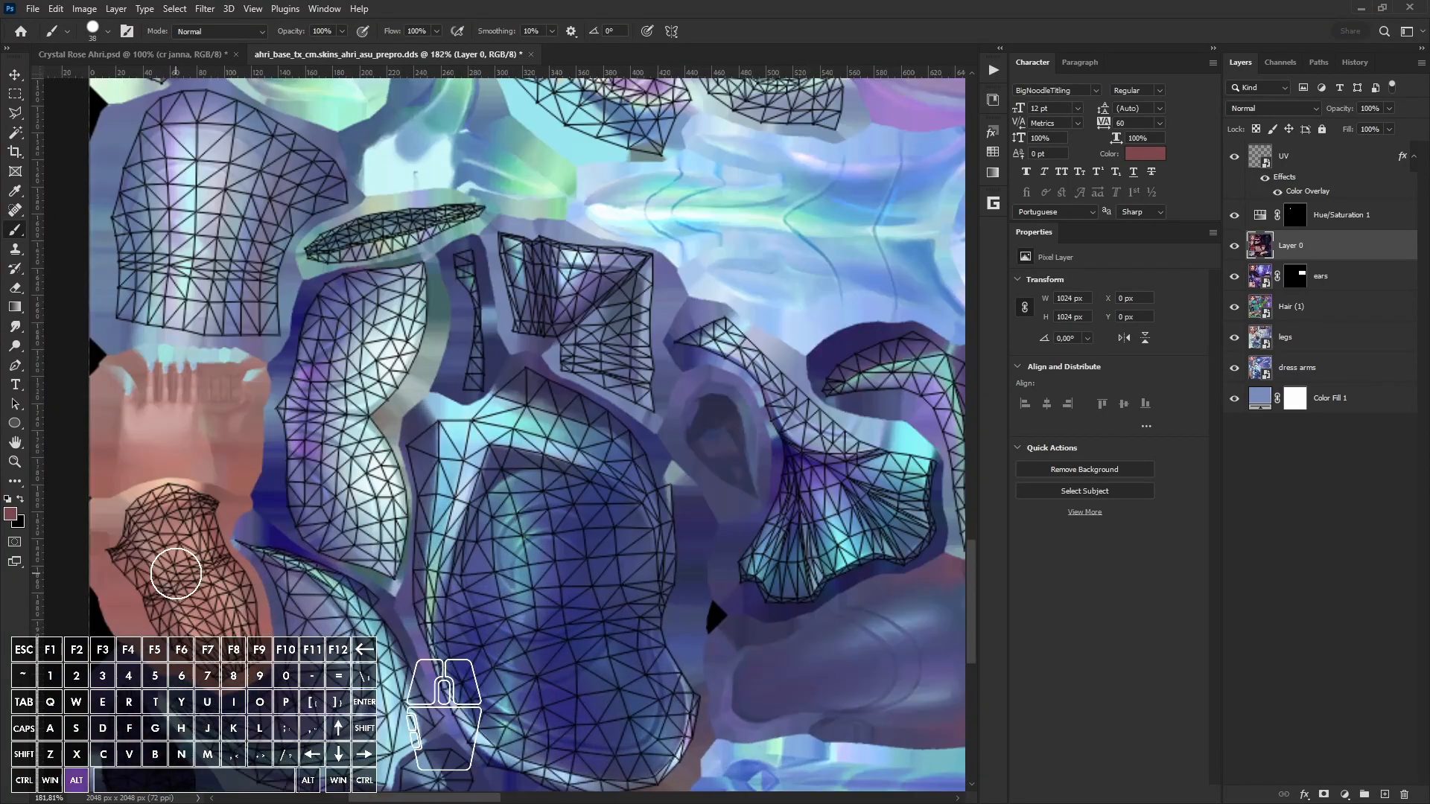
left_click_drag(439, 798, 405, 797)
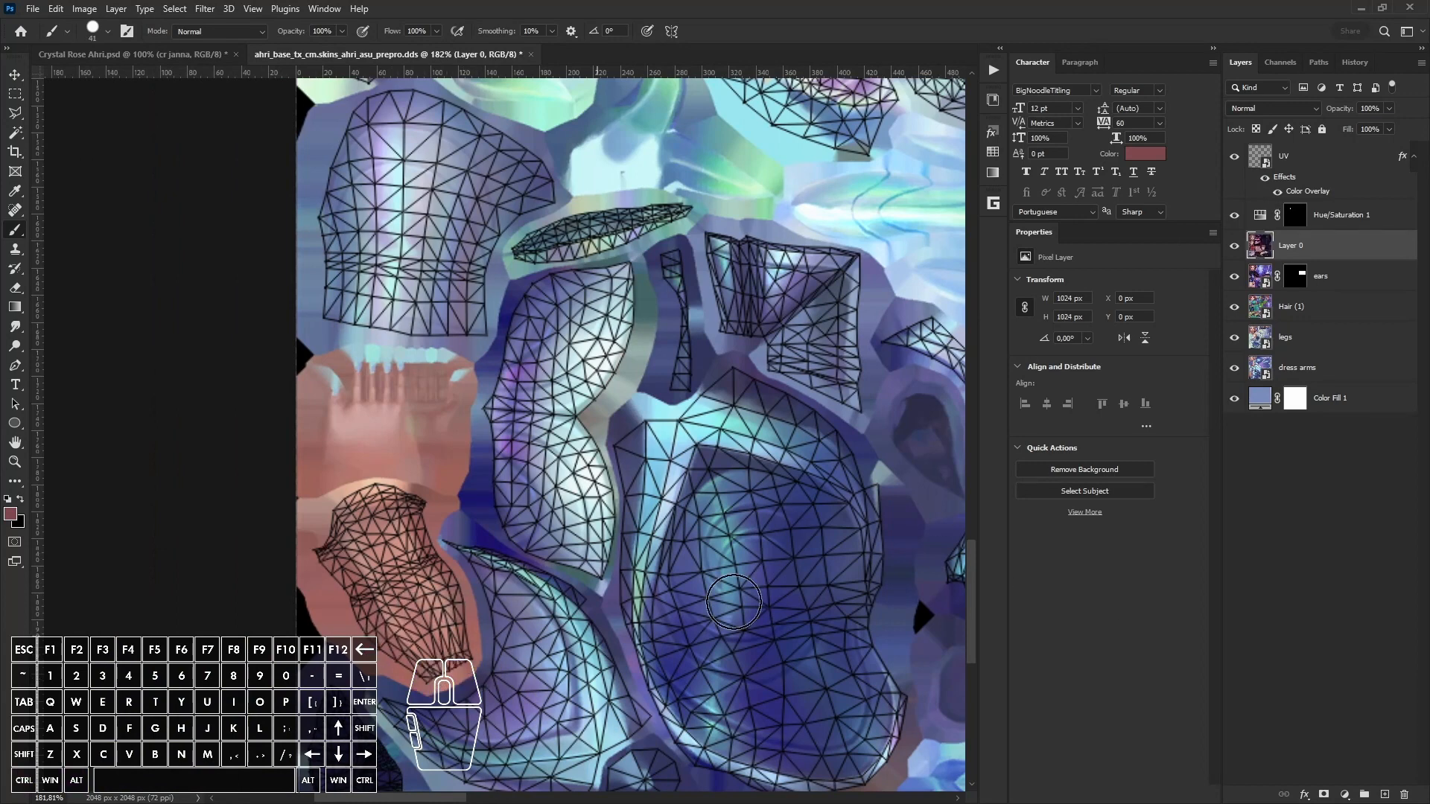
Step: Add a new layer clipped to the dress arms layer and paint the sampled color over the orange skin's UV shell
left_click(1305, 368)
left_click(1385, 794)
key("ctrl+alt+g")
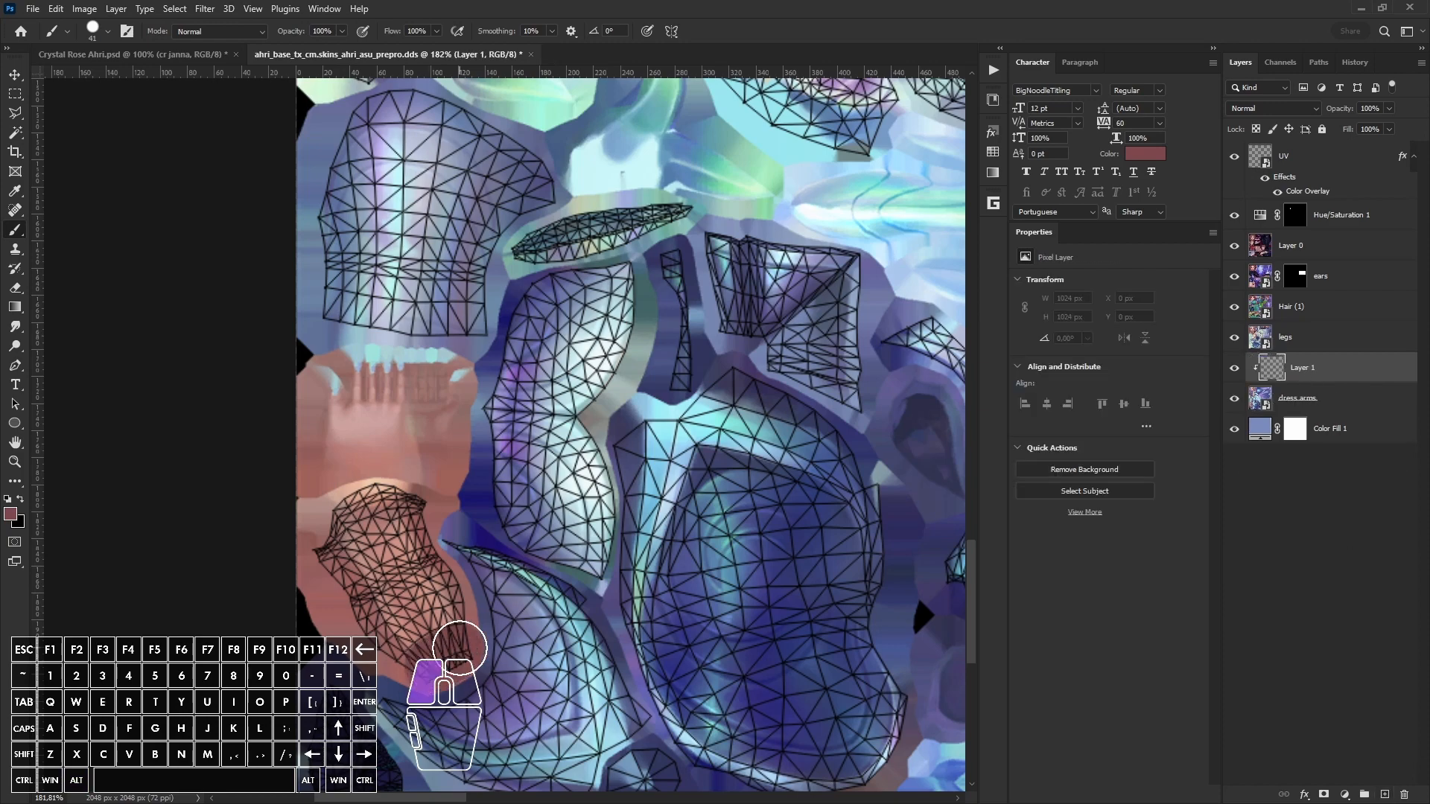
Step: Save the texture with the painted skin patch in DDS - NVIDIA Texture Tools Exporter format
left_click(32, 9)
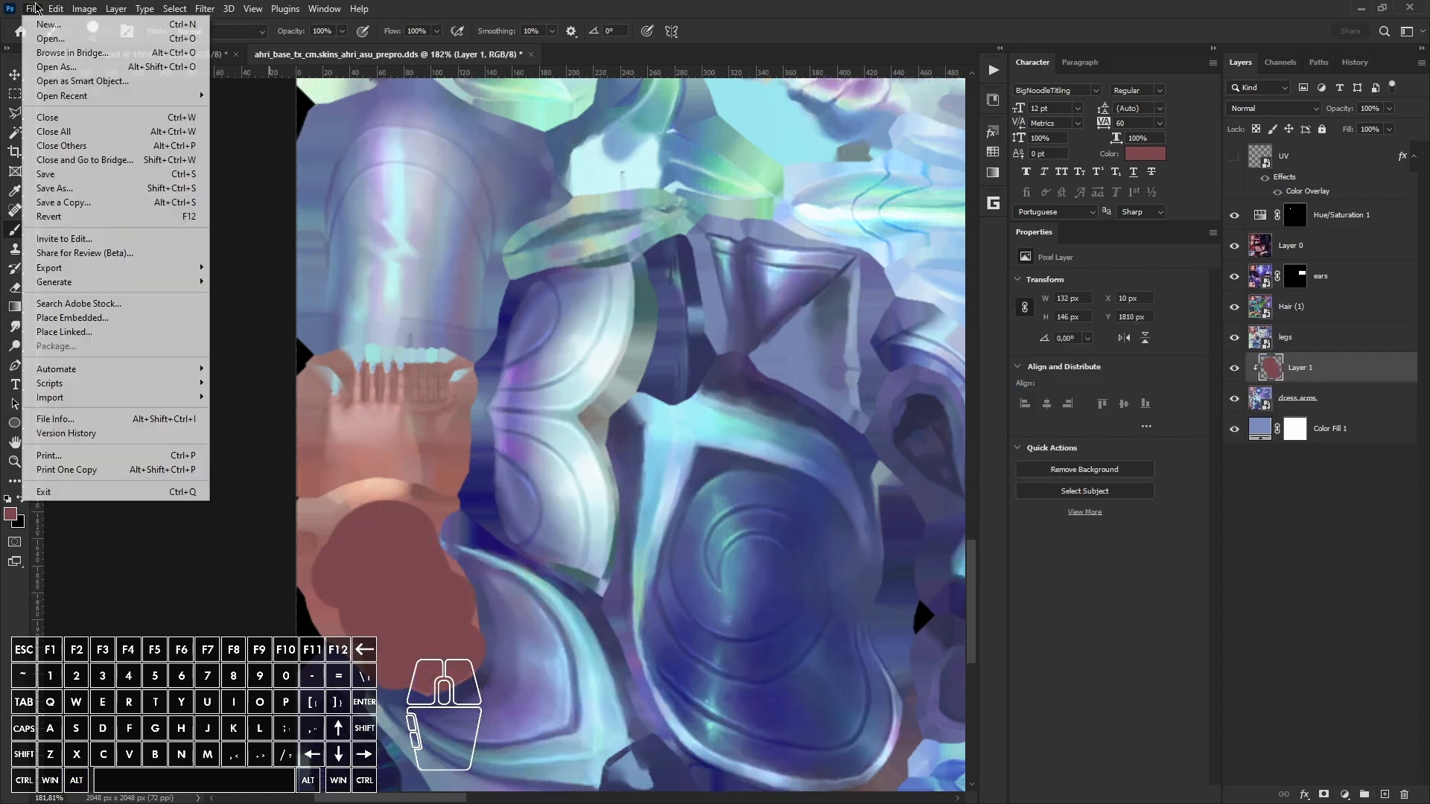
left_click(49, 201)
left_click(283, 476)
left_click(261, 527)
left_click(565, 600)
left_click(772, 408)
Step: Switch to Maya, reload all textures and inspect the upper arm and shoulder from above
key("alt+Tab")
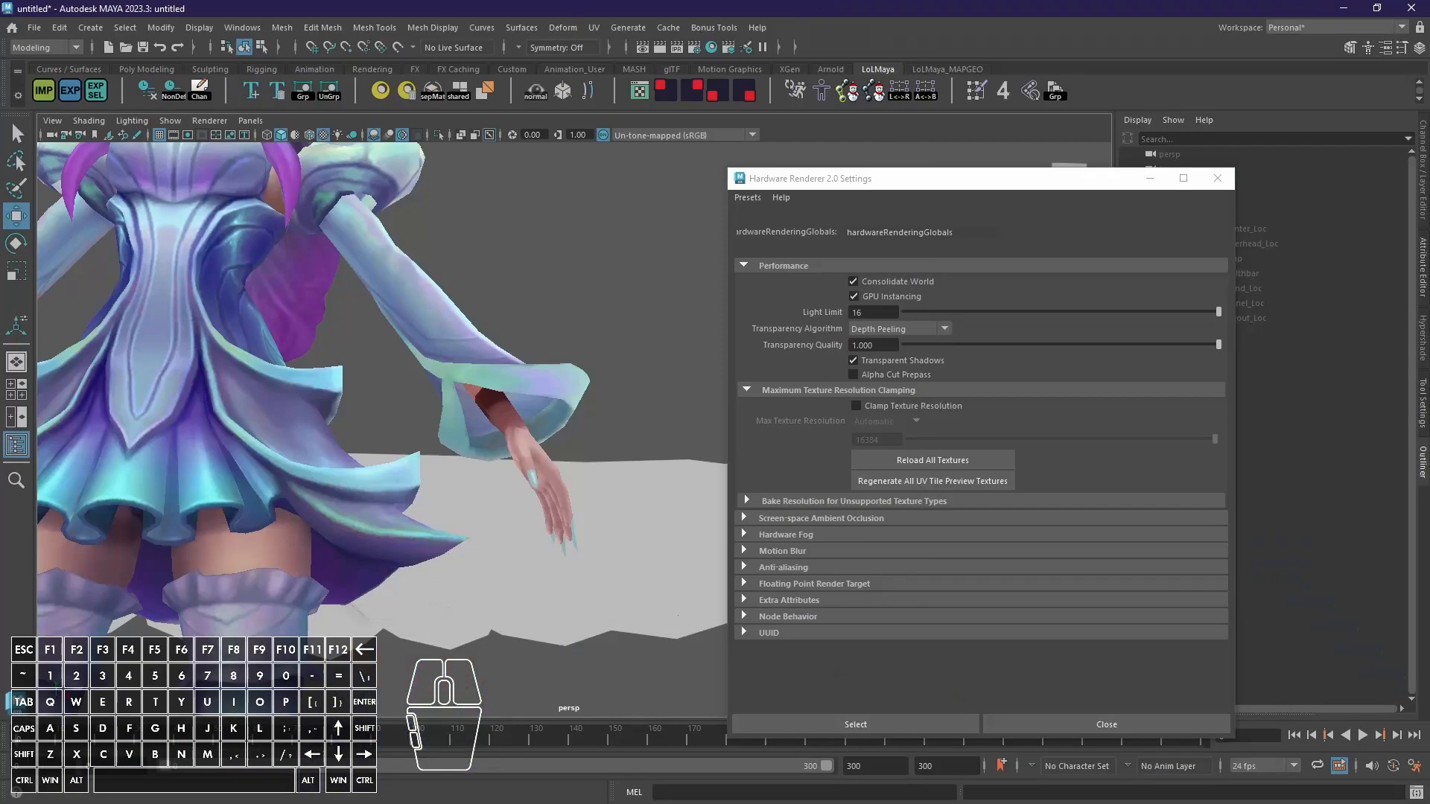
left_click(932, 460)
scroll(521, 462, "down", 5)
left_click_drag(536, 461, 411, 453, "alt")
scroll(402, 454, "up", 3)
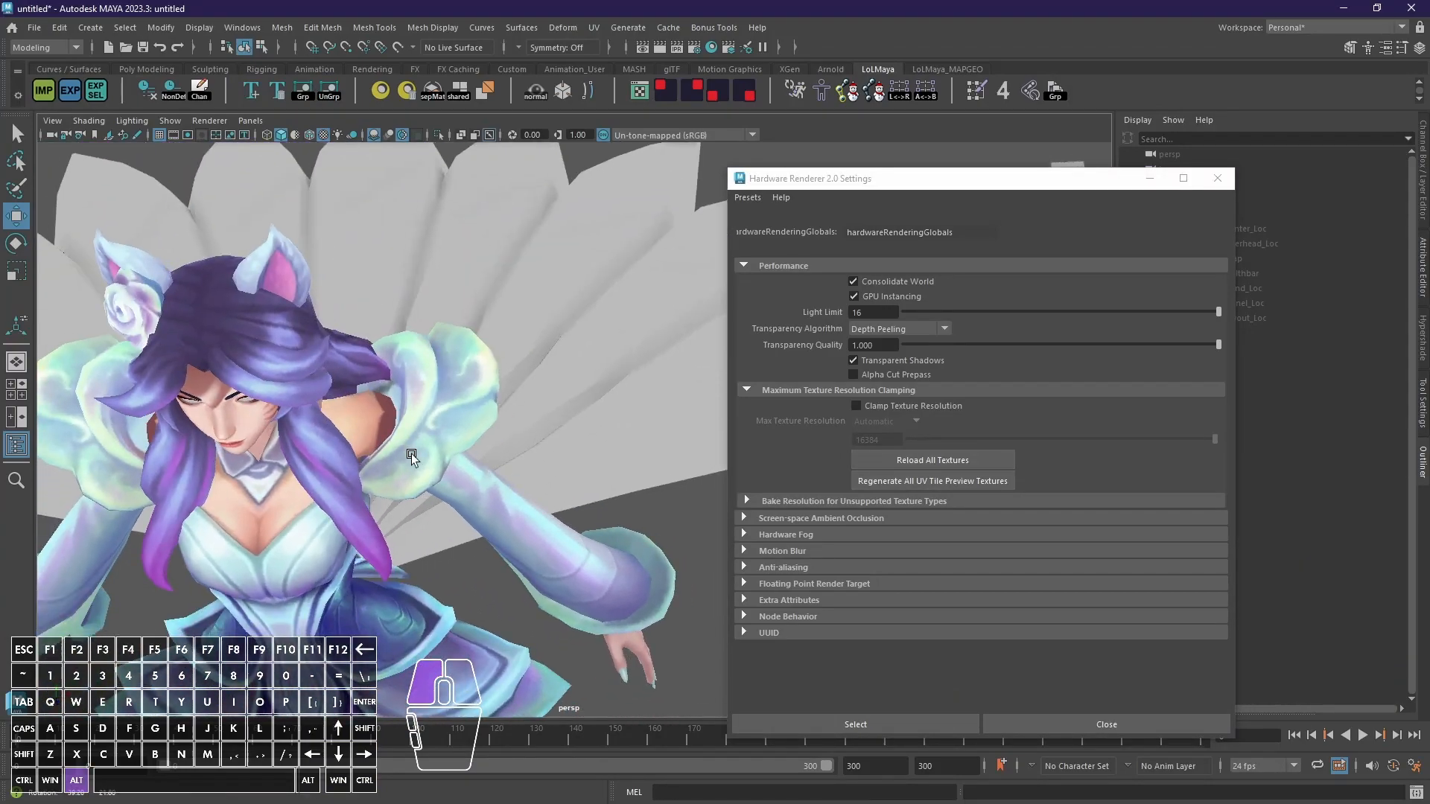
Step: Switch to Photoshop, soften the edges of the reddish-brown patch on Layer 1 and hide the UV layer
key("alt+Tab")
right_click_drag(420, 431, 438, 431, "alt")
left_click_drag(310, 535, 310, 536)
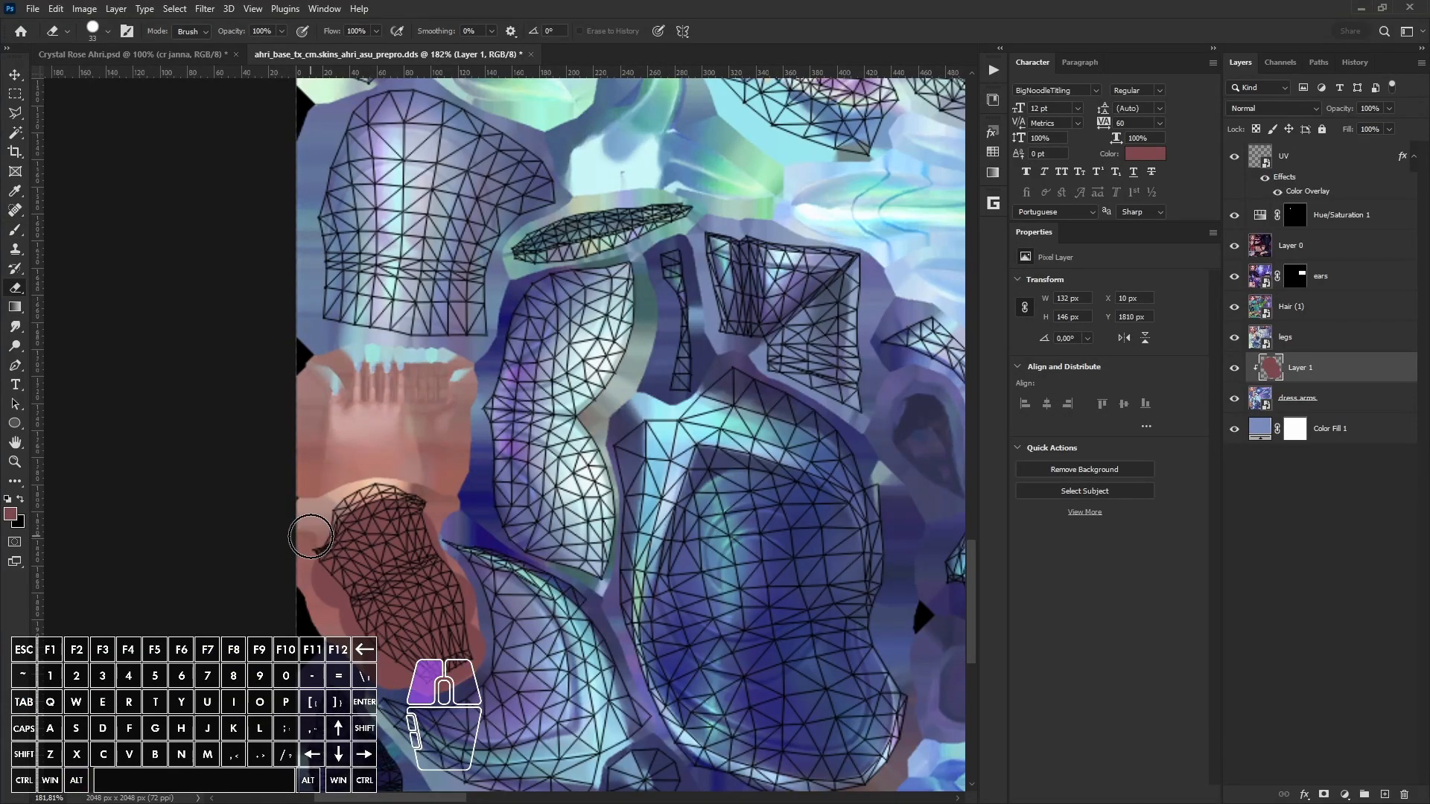
left_click(1234, 157)
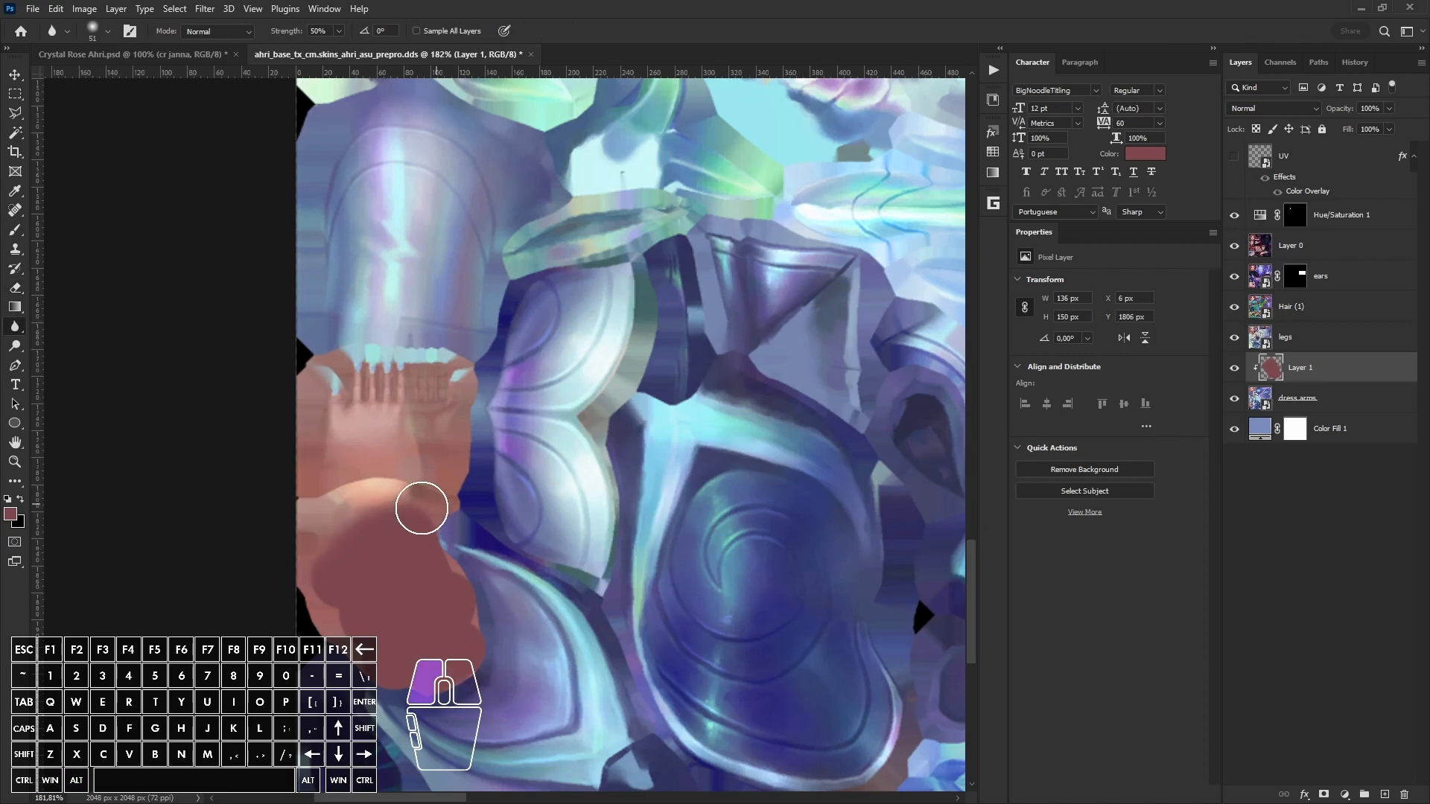
Step: Save the texture with the softened patch in DDS format and check the shoulder on the Maya model
left_click(32, 9)
left_click(119, 185)
left_click(675, 479)
left_click(676, 535)
left_click(565, 600)
left_click(767, 421)
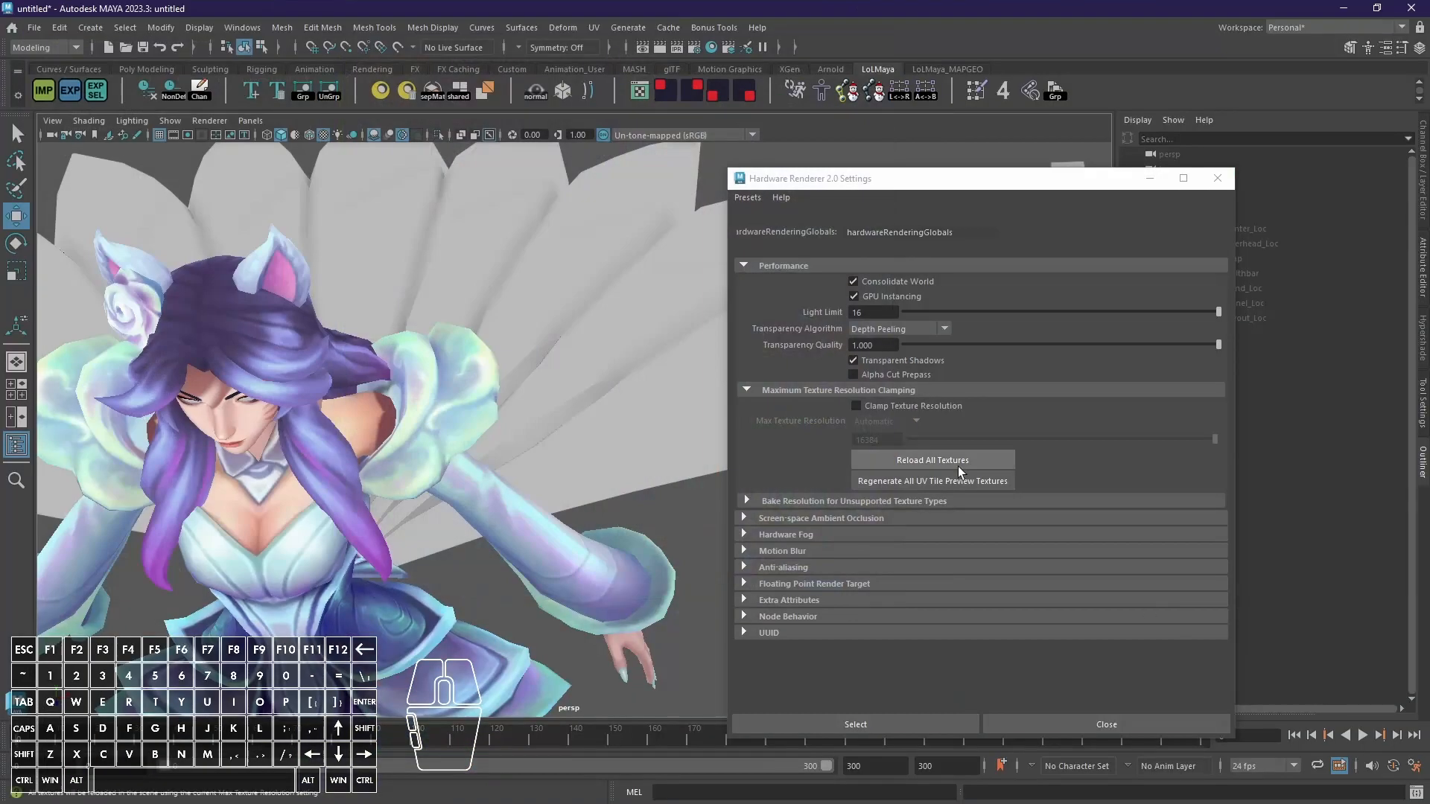
left_click_drag(958, 467, 472, 502, "alt")
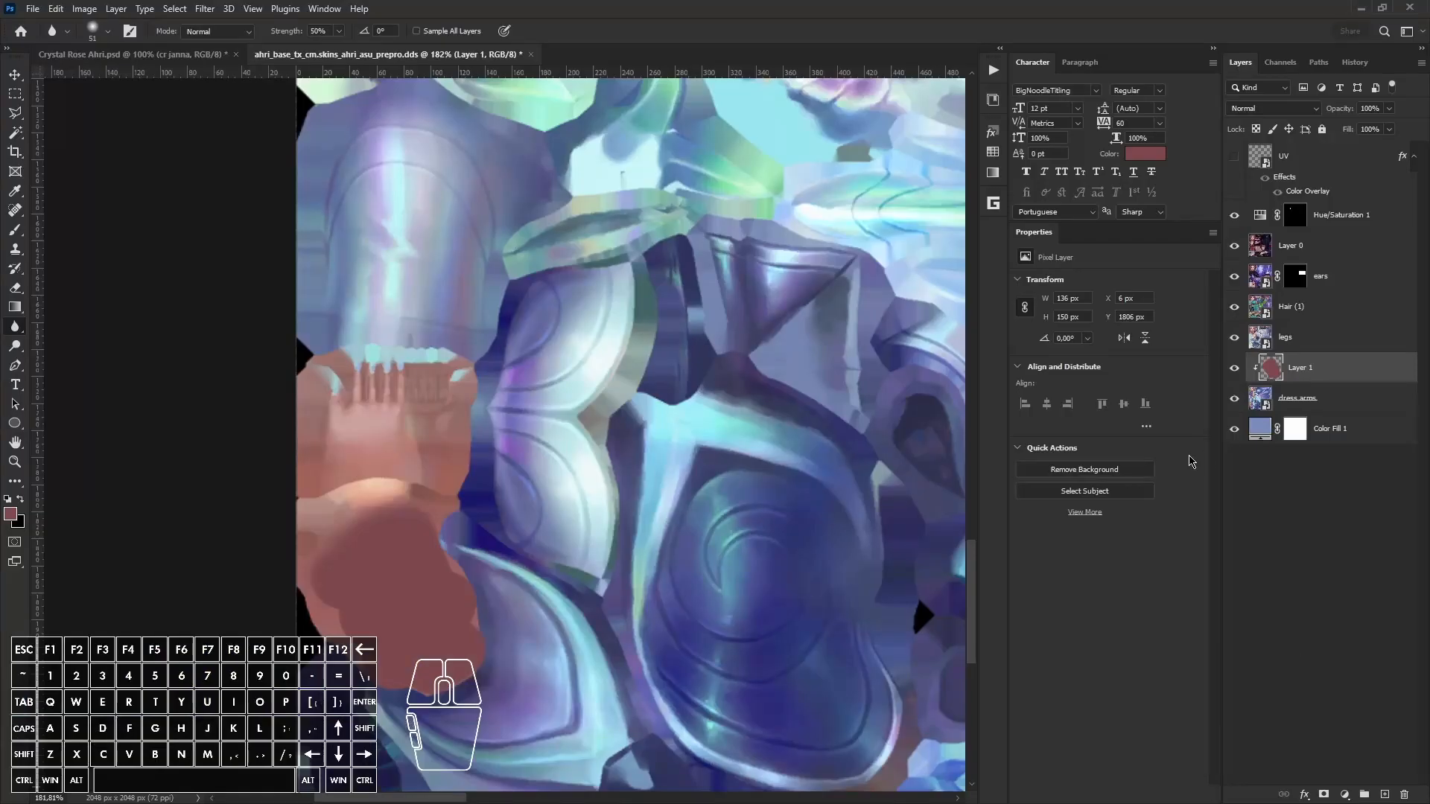
Step: Try Soft Light blending on Layer 1, the reddish-brown arm patch, and settle on Normal mode at 69% opacity
left_click(1267, 109)
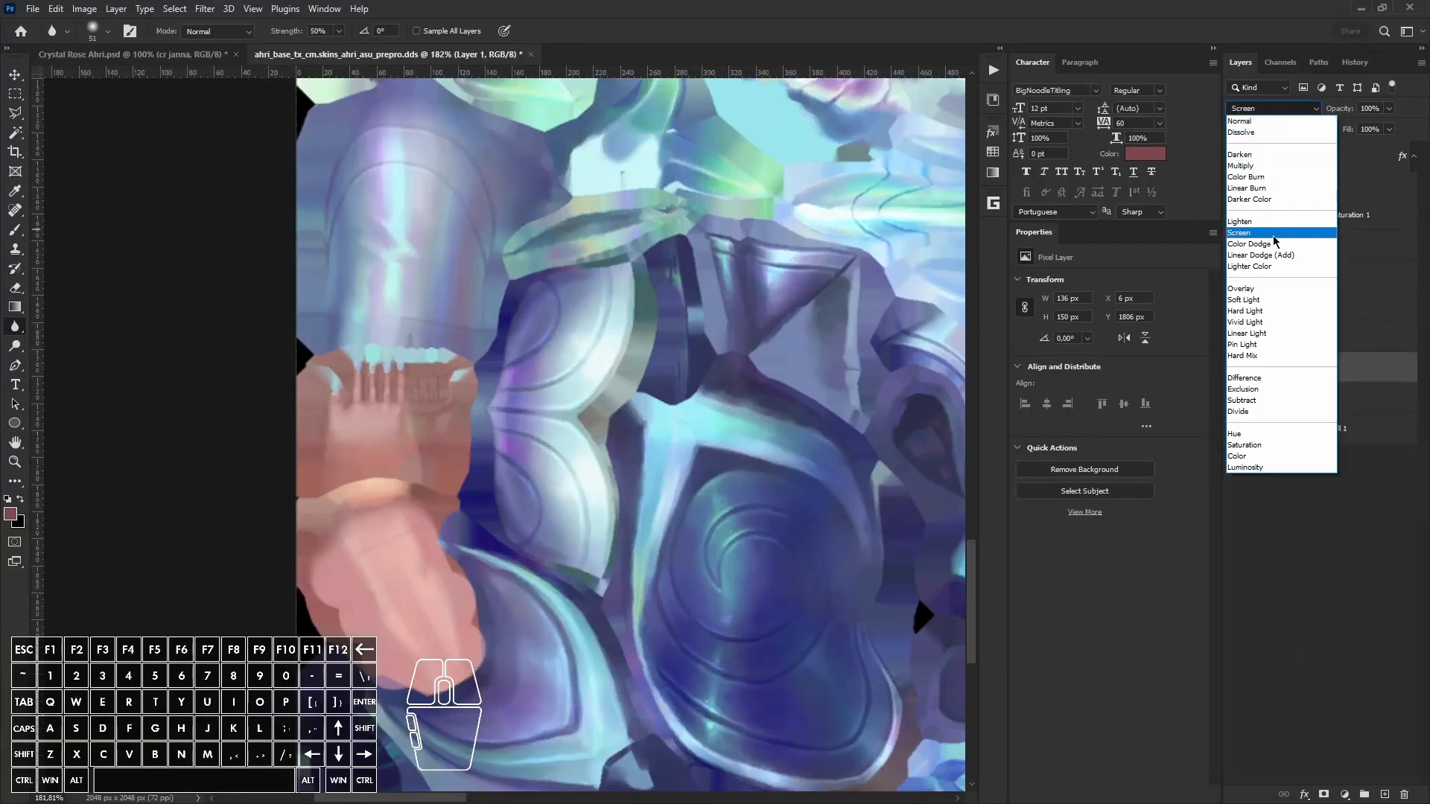
left_click(1266, 299)
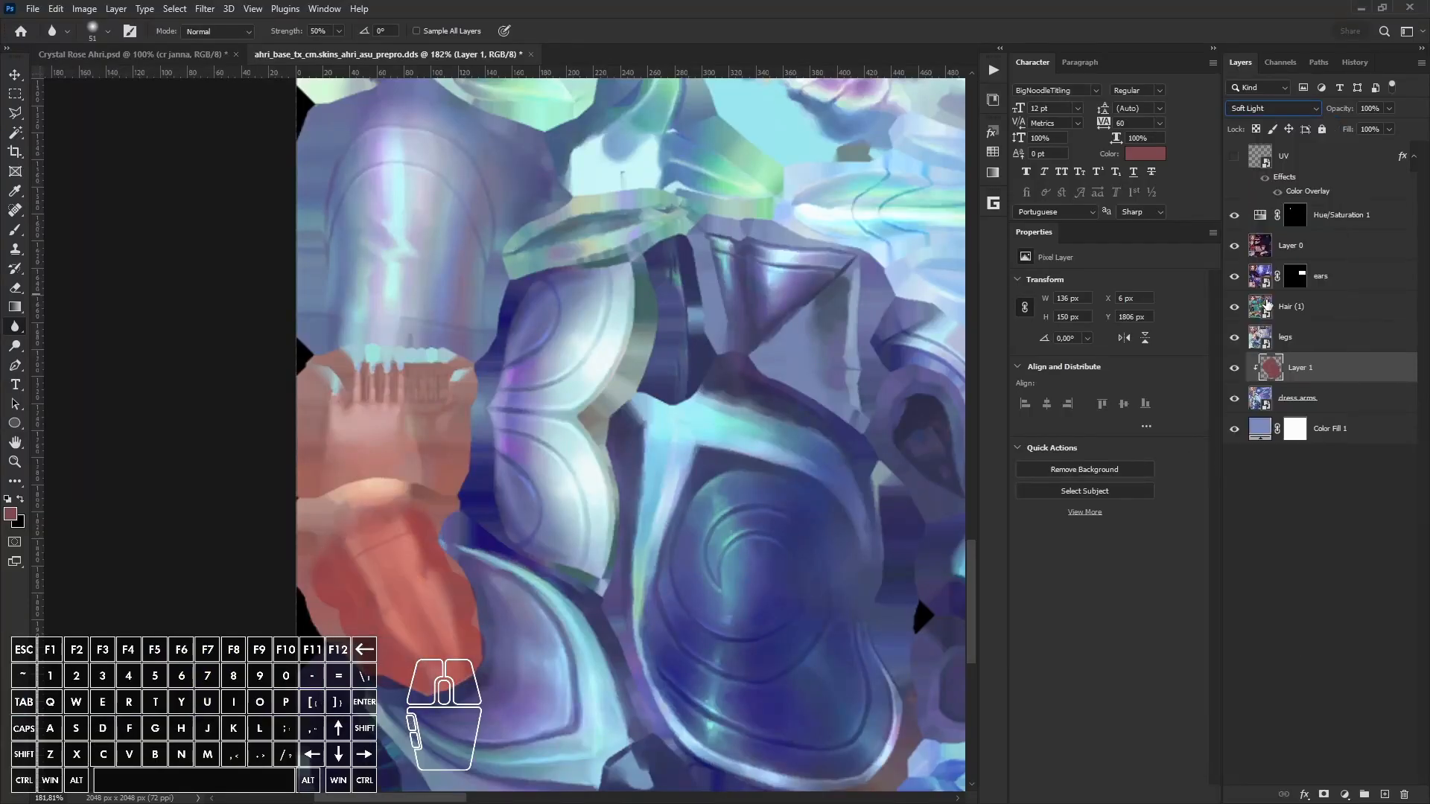
left_click_drag(1340, 109, 1347, 110)
left_click(1273, 108)
left_click(1257, 121)
left_click_drag(425, 801, 438, 801)
Step: Save the texture with the translucent arm patch in DDS - NVIDIA Texture Tools Exporter format, replacing the existing file
left_click(33, 9)
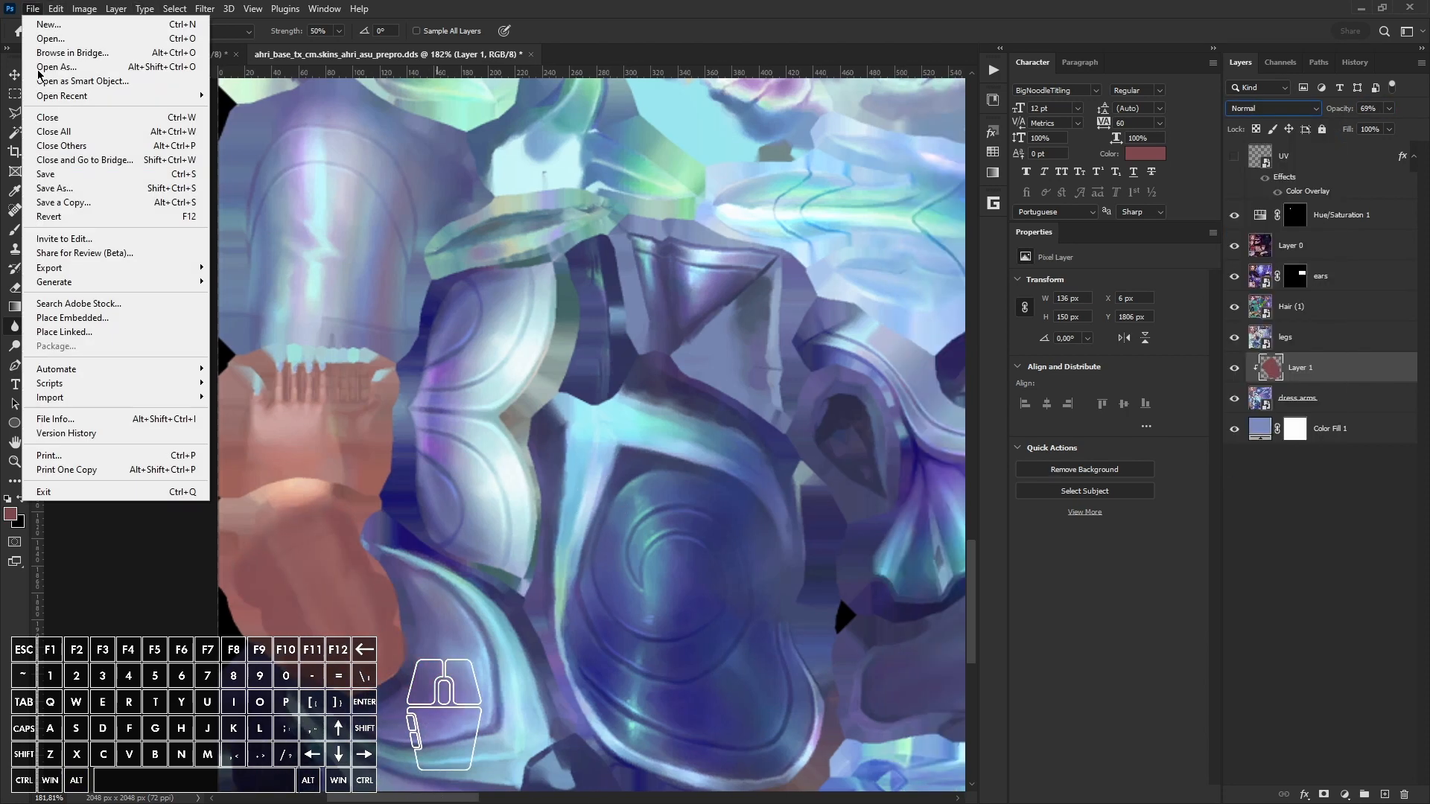
left_click(49, 188)
left_click(223, 479)
left_click(217, 533)
left_click(565, 600)
left_click(770, 447)
left_click(878, 605)
Step: Switch to Maya, reload all textures and inspect the model's arm and hand from the side
key("alt+Tab")
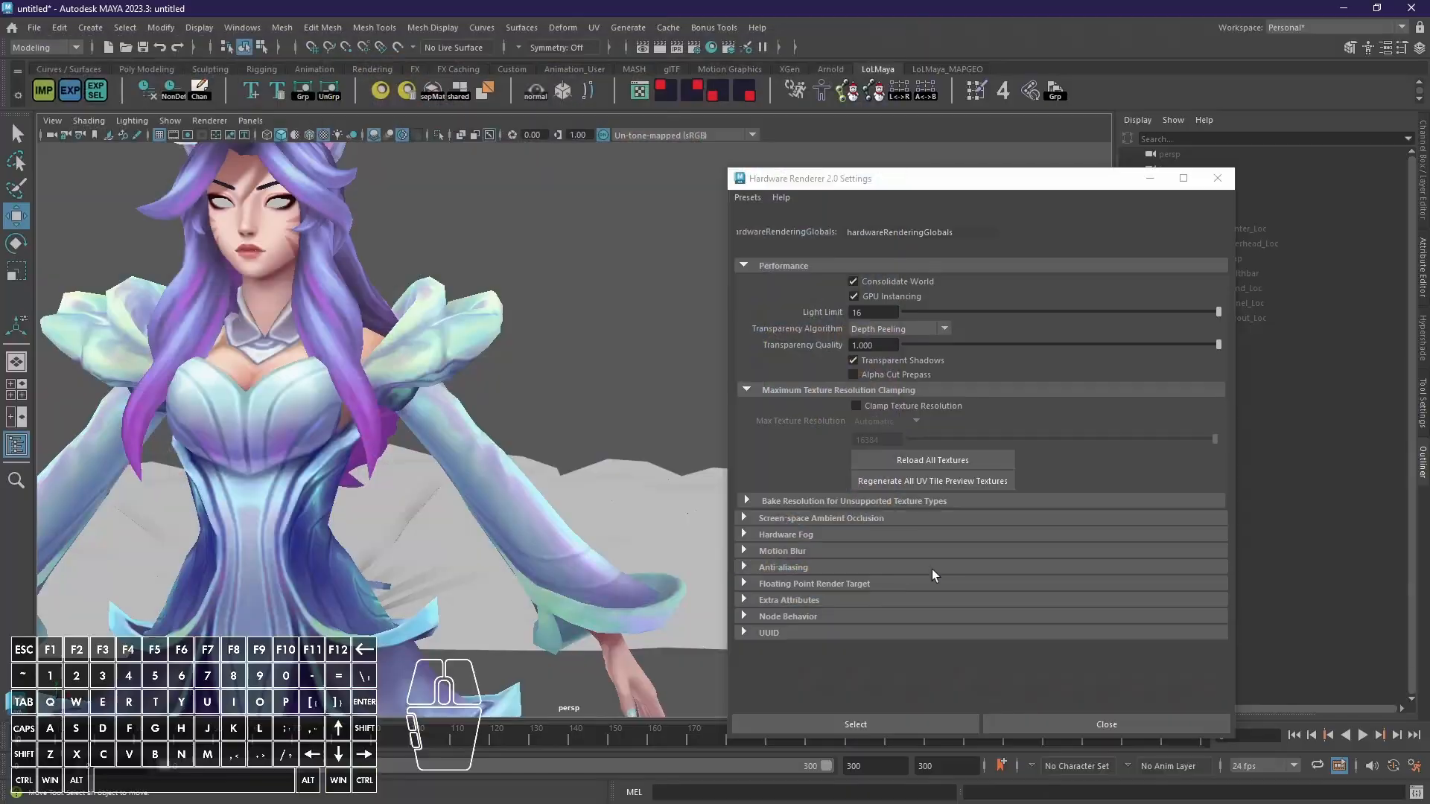
left_click(942, 461)
left_click_drag(597, 534, 477, 514, "alt")
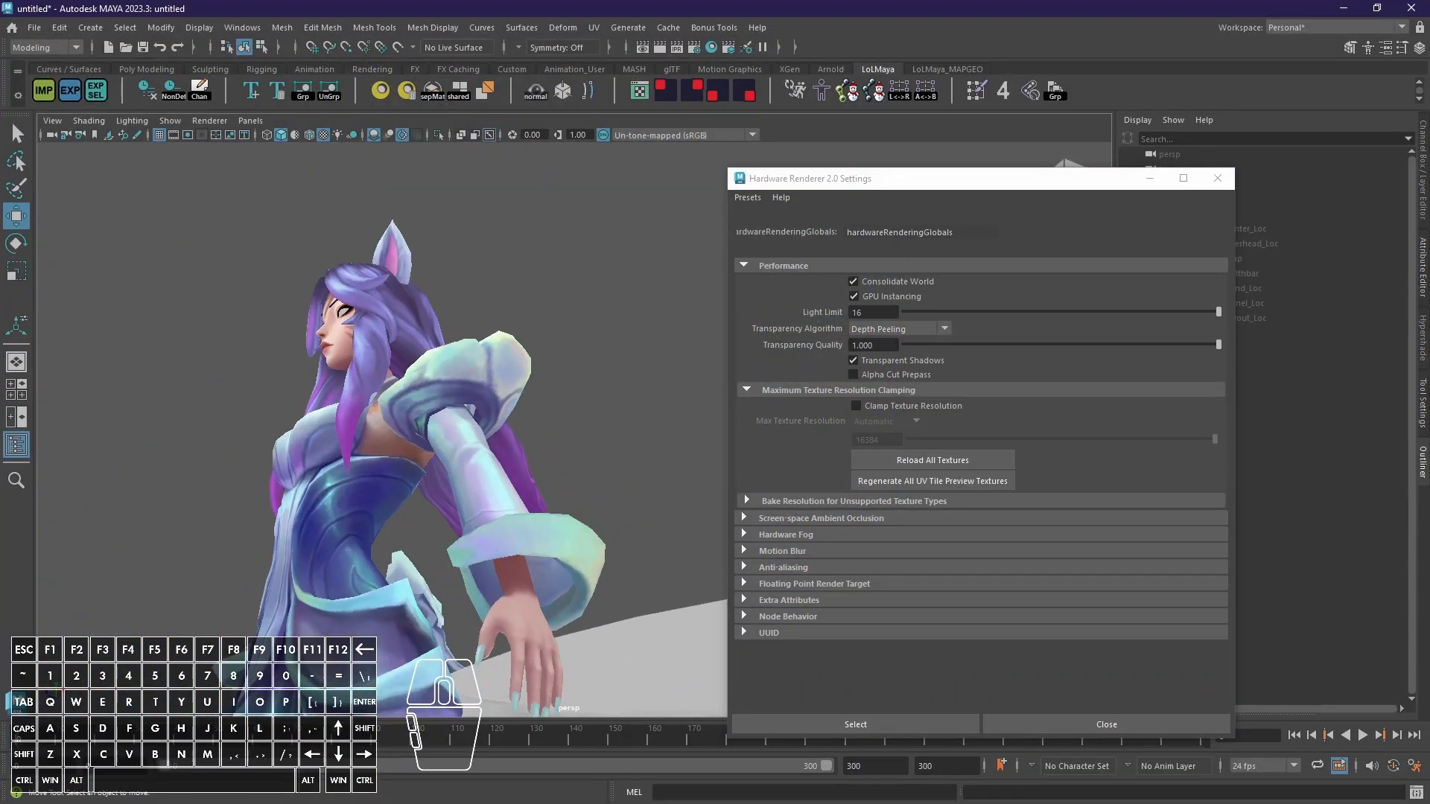
Step: Switch to Photoshop, sample the reddish arm skin color and try painting the forearm above the hand on Layer 0
key("alt+Tab")
left_click(335, 563, "alt")
scroll(335, 563, "down", 6, "alt")
left_click(1305, 246)
scroll(641, 578, "up", 5)
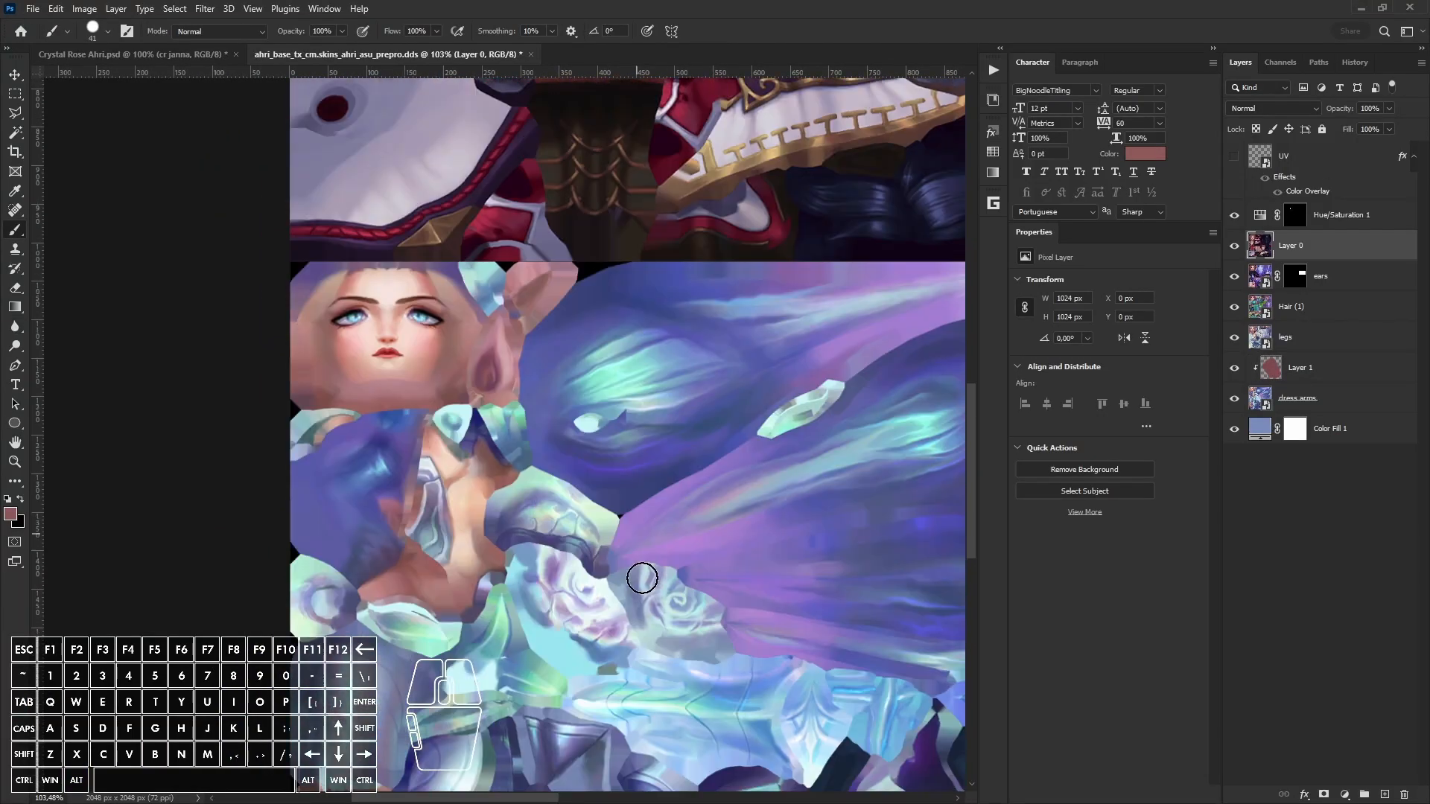
scroll(625, 551, "down", 3, "ctrl")
scroll(539, 441, "up", 6)
scroll(573, 290, "up", 6, "alt")
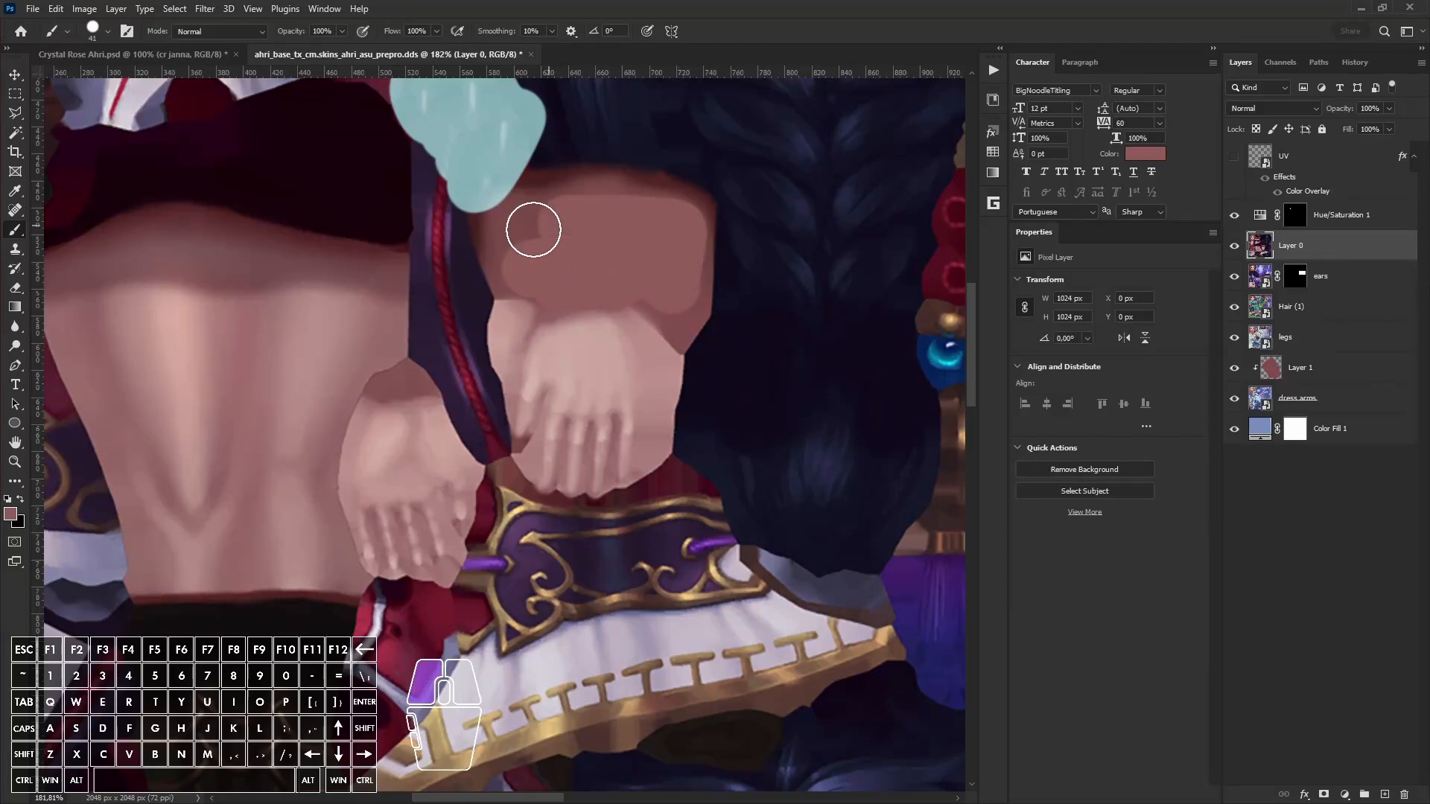
Step: Undo the stroke on Layer 0, paint the forearm patch on a new layer and set it to Lighter Color at 83% opacity
key("ctrl+z")
left_click(1272, 108)
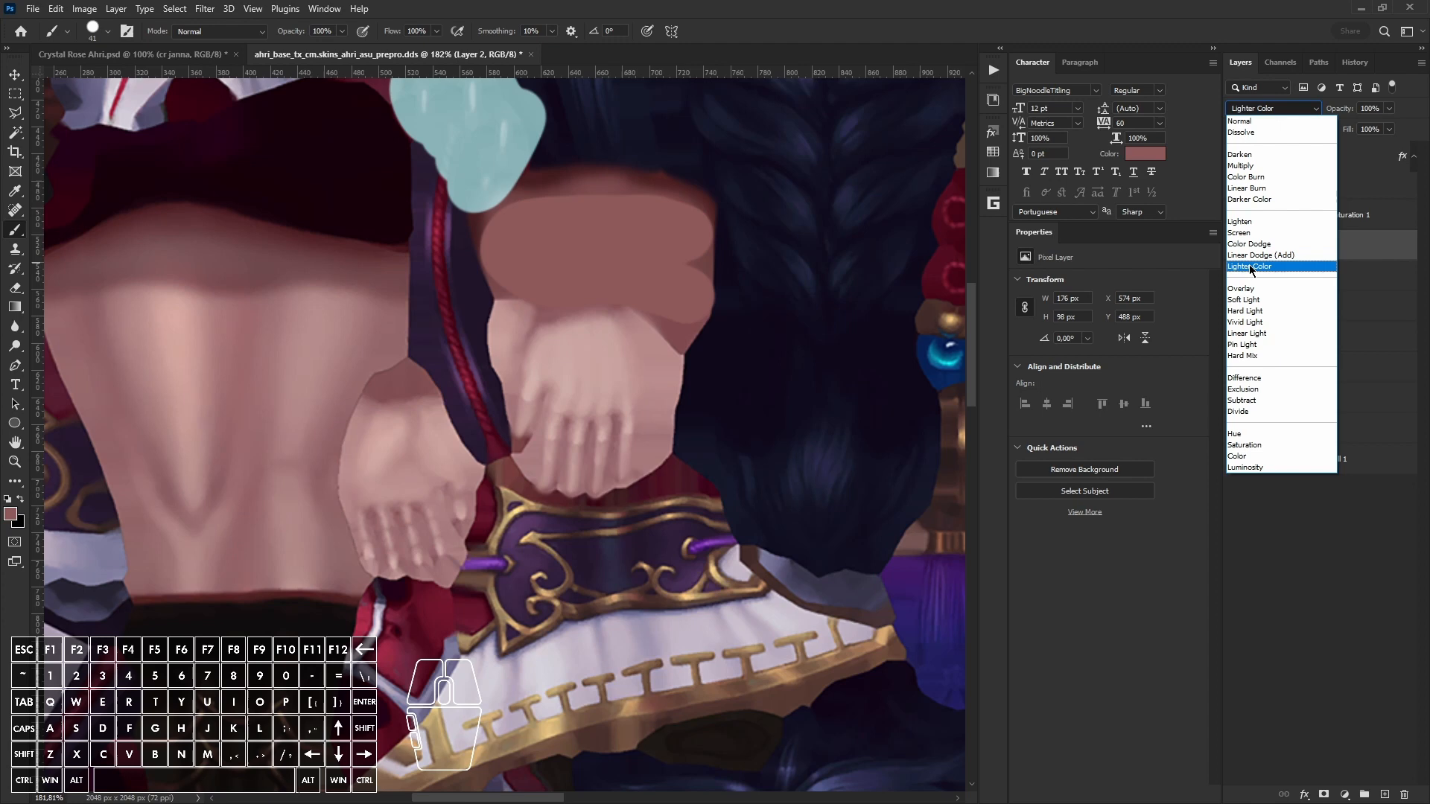
left_click(1251, 267)
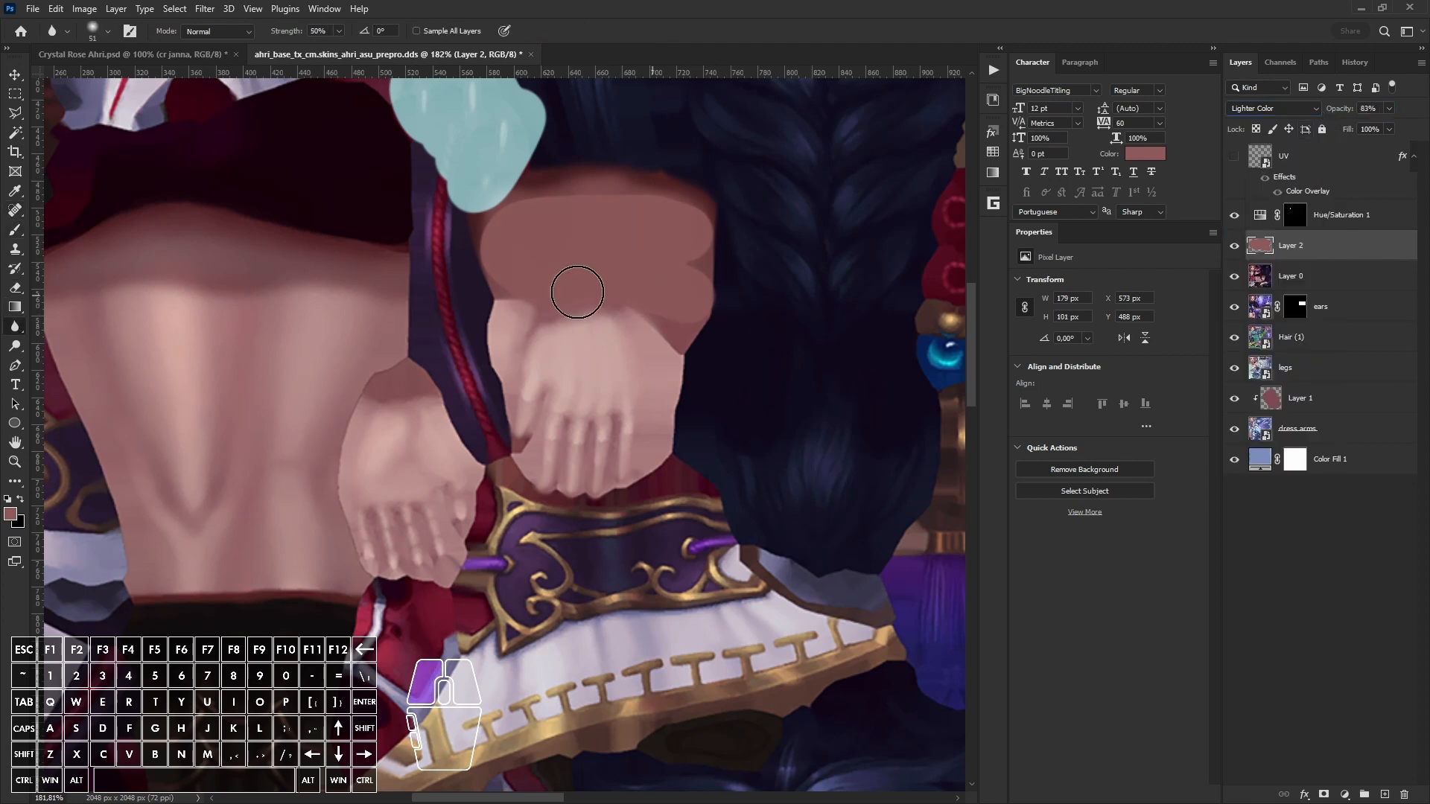
Step: Save the texture with the forearm patch in DDS - NVIDIA Texture Tools Exporter format, overwriting the existing file
left_click(33, 9)
left_click(78, 189)
left_click(186, 478)
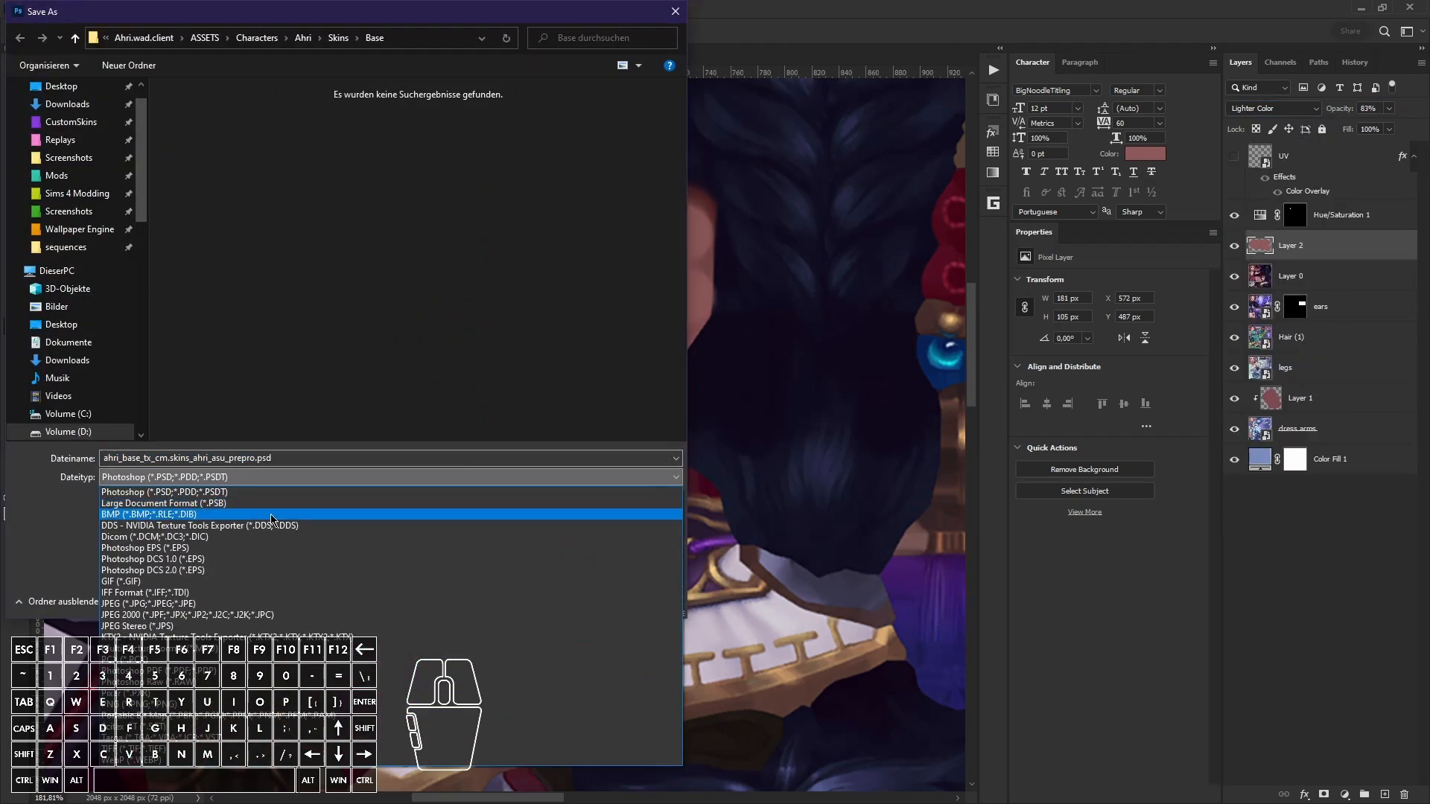
left_click(187, 524)
left_click(557, 600)
left_click(767, 411)
Step: Switch to Maya and inspect the forearm, hand and sleeve from several angles and distances
key("alt+Tab")
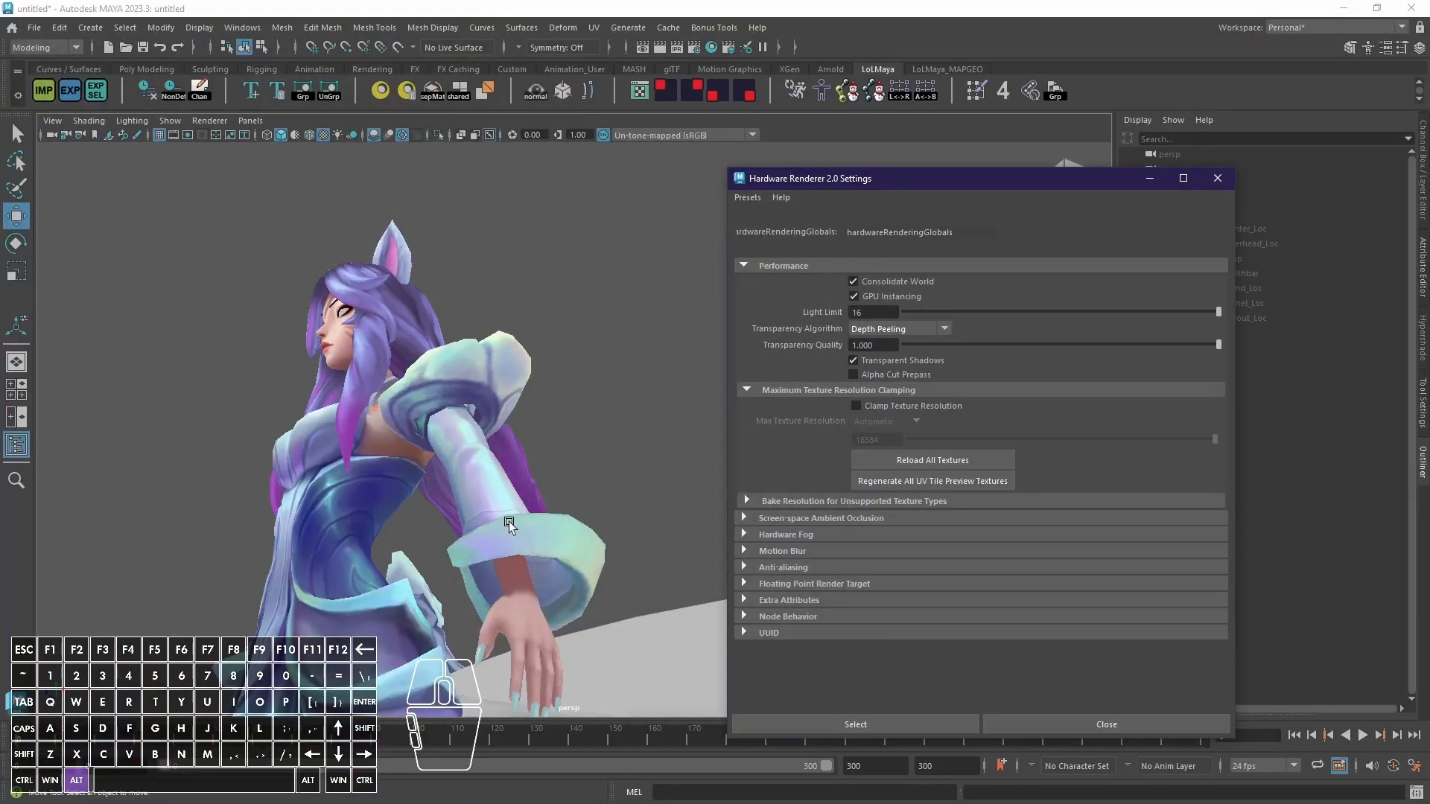
left_click_drag(508, 522, 588, 440, "alt")
scroll(495, 441, "up", 5)
scroll(484, 436, "down", 4)
scroll(542, 466, "down", 2)
scroll(551, 464, "down", 4)
scroll(580, 459, "up", 5)
Step: Switch to Photoshop and select the Hair (1) layer in the texture's lower-right quarter
key("alt+Tab")
scroll(700, 439, "down", 8)
left_click_drag(585, 799, 674, 799)
key("v")
scroll(750, 544, "down", 2)
scroll(751, 544, "up", 7, "alt")
left_click(752, 545)
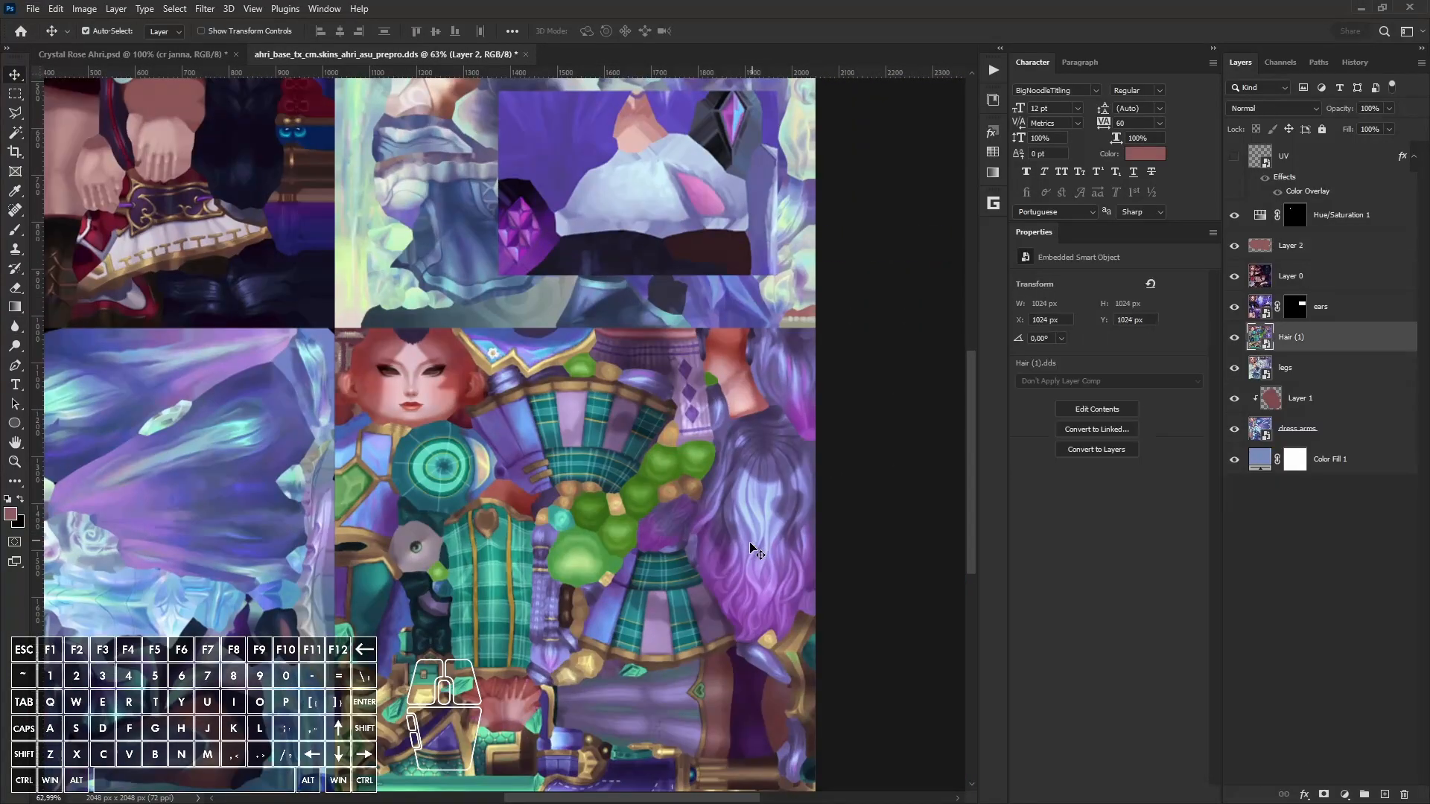
Step: Add a Hue/Saturation adjustment clipped to Hair (1) with hue -47 and saturation -37
left_click(1344, 794)
left_click(1363, 648)
left_click(1025, 301)
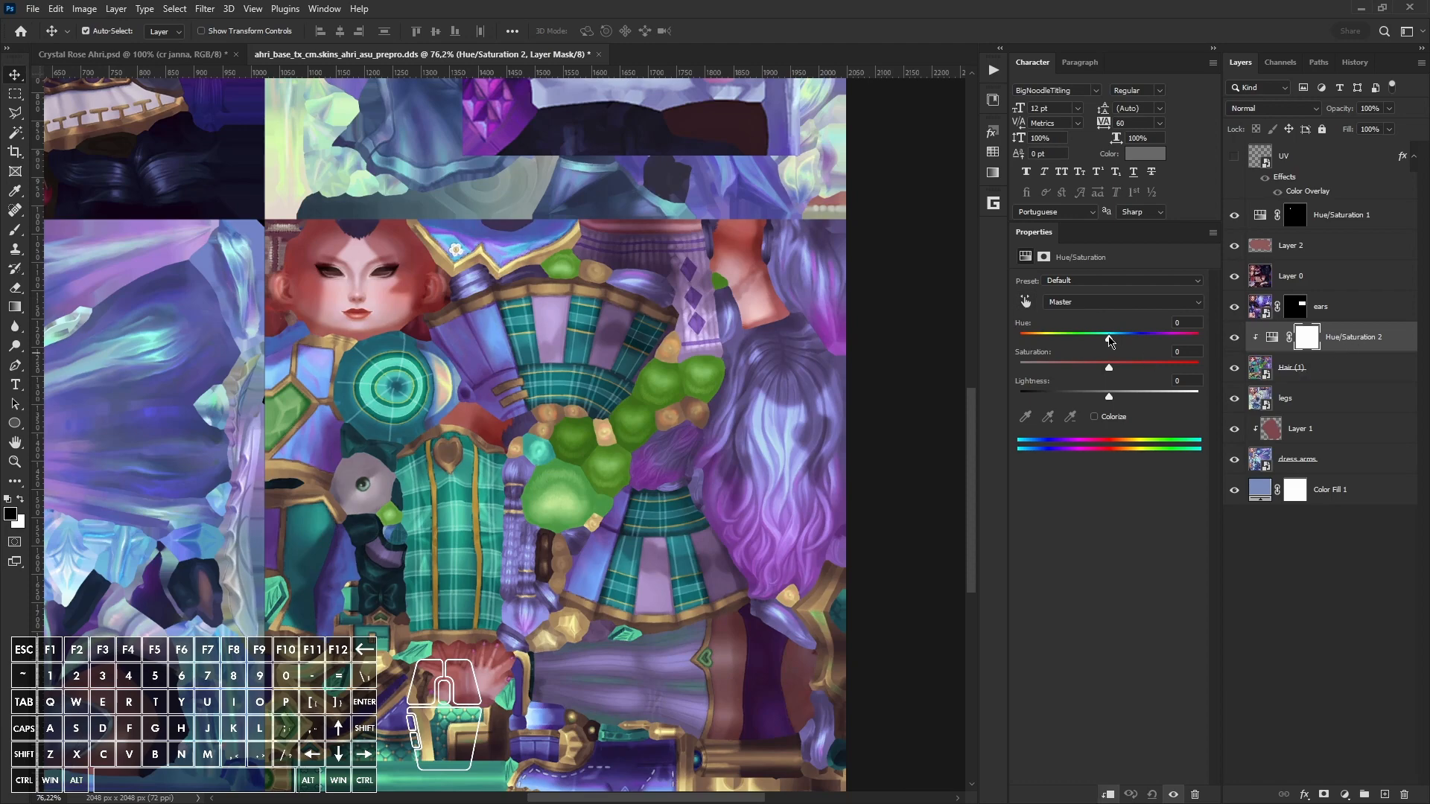
left_click_drag(1108, 338, 1076, 367)
scroll(814, 489, "up", 2, "alt")
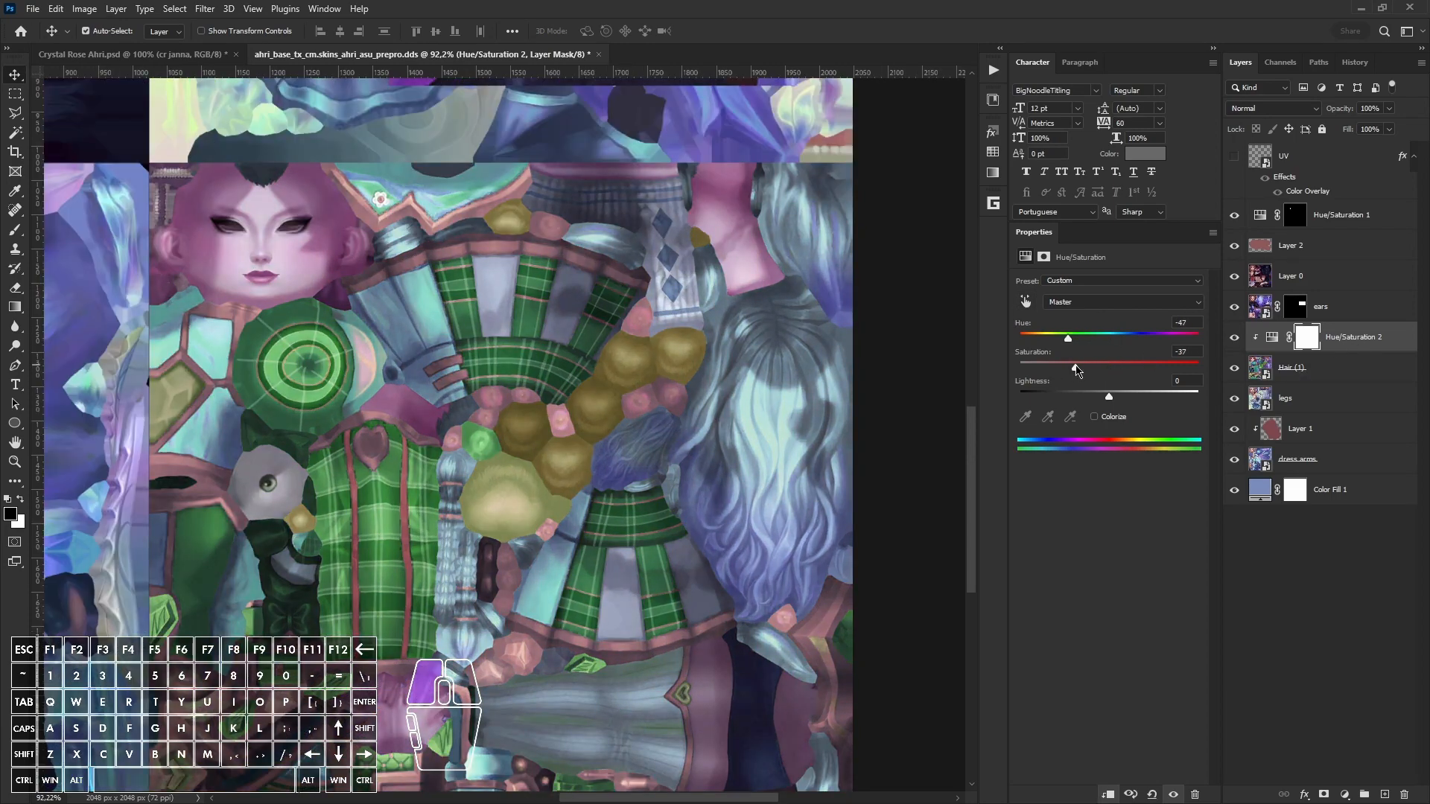
Step: Save the texture with the recolored hair in DDS - NVIDIA Texture Tools Exporter format, overwriting the existing file
left_click(38, 10)
left_click(71, 199)
left_click(275, 477)
left_click(281, 525)
left_click(588, 603)
left_click(786, 408)
left_click(837, 599)
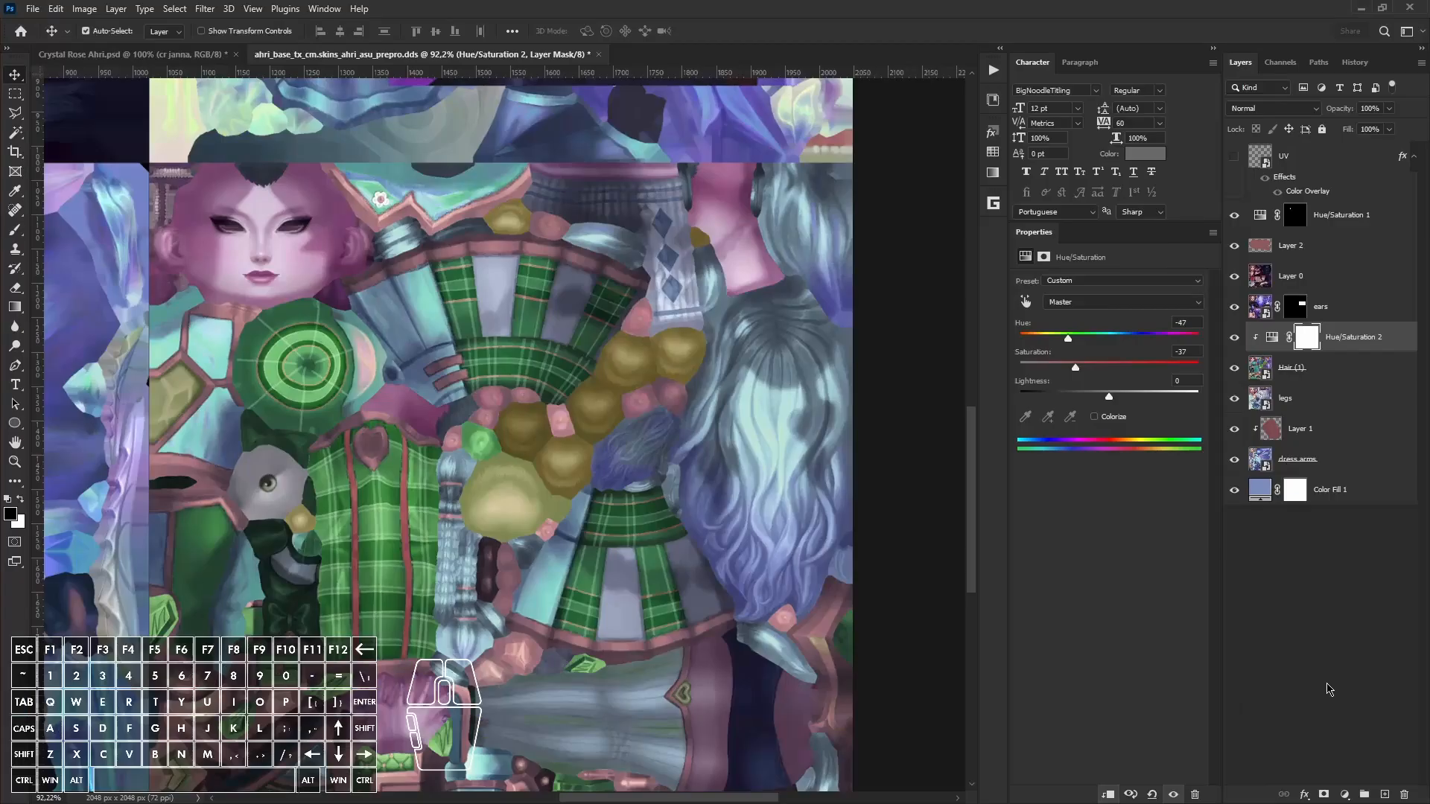
Step: Add a Curves adjustment clipped to Hair (1) and shape it for contrast, with an upper point at input 187, output 202
left_click(1344, 795)
left_click(1335, 606)
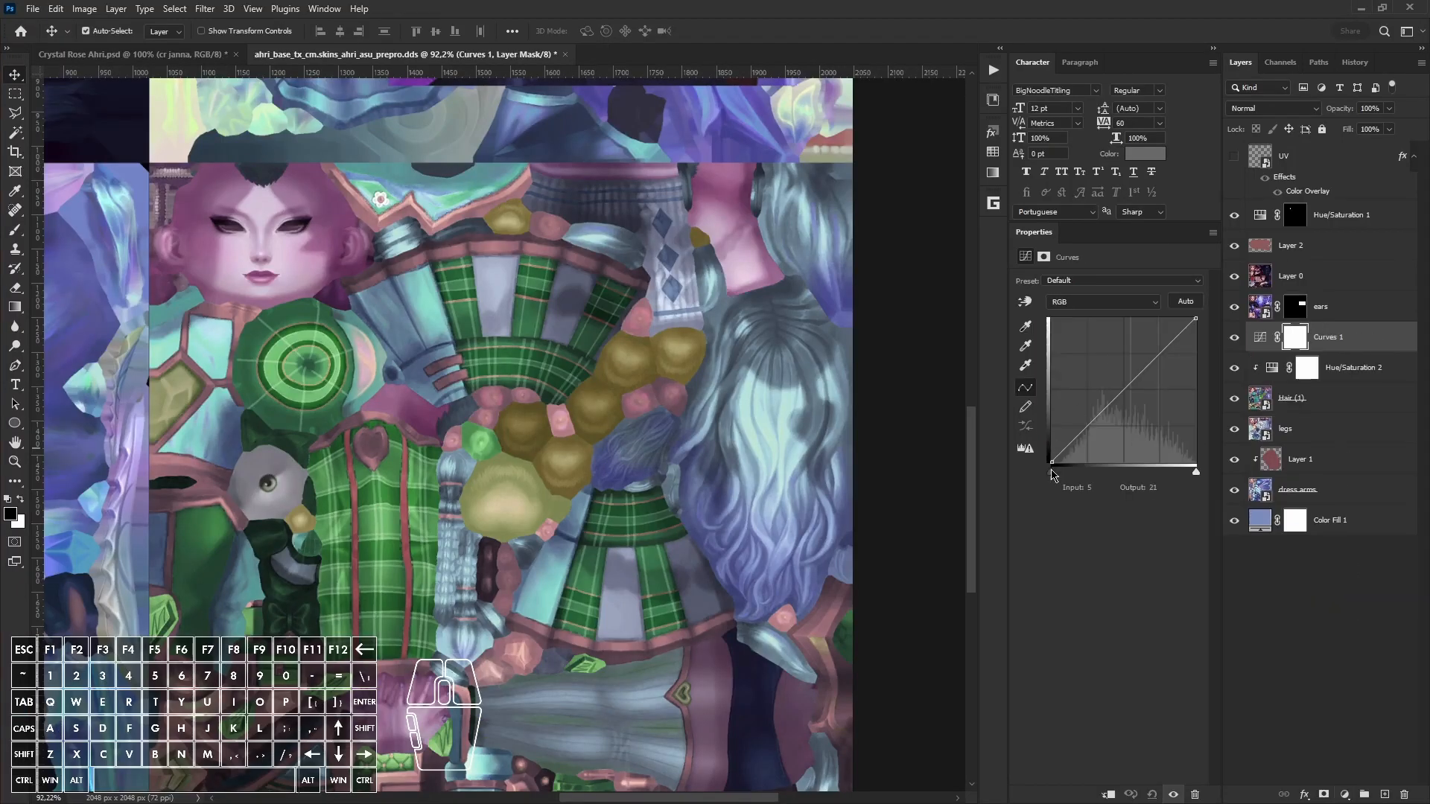
left_click_drag(1113, 393, 1105, 391)
left_click(1364, 352, "alt")
left_click_drag(1063, 442, 1076, 430)
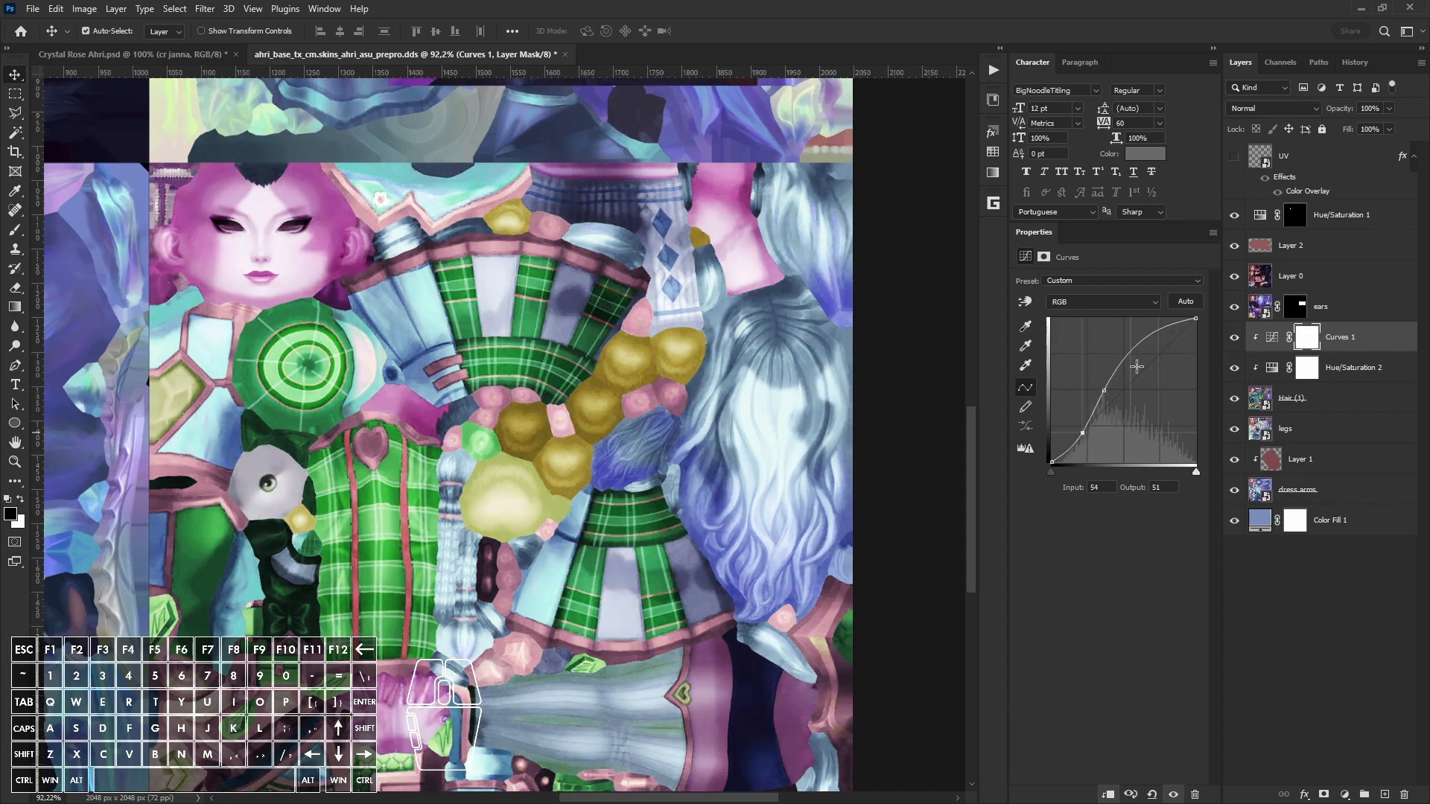
left_click_drag(1137, 366, 1155, 346)
Step: Save the texture with the hair contrast curve in DDS format and inspect the recolored hair on the Maya model
left_click(38, 9)
left_click(112, 188)
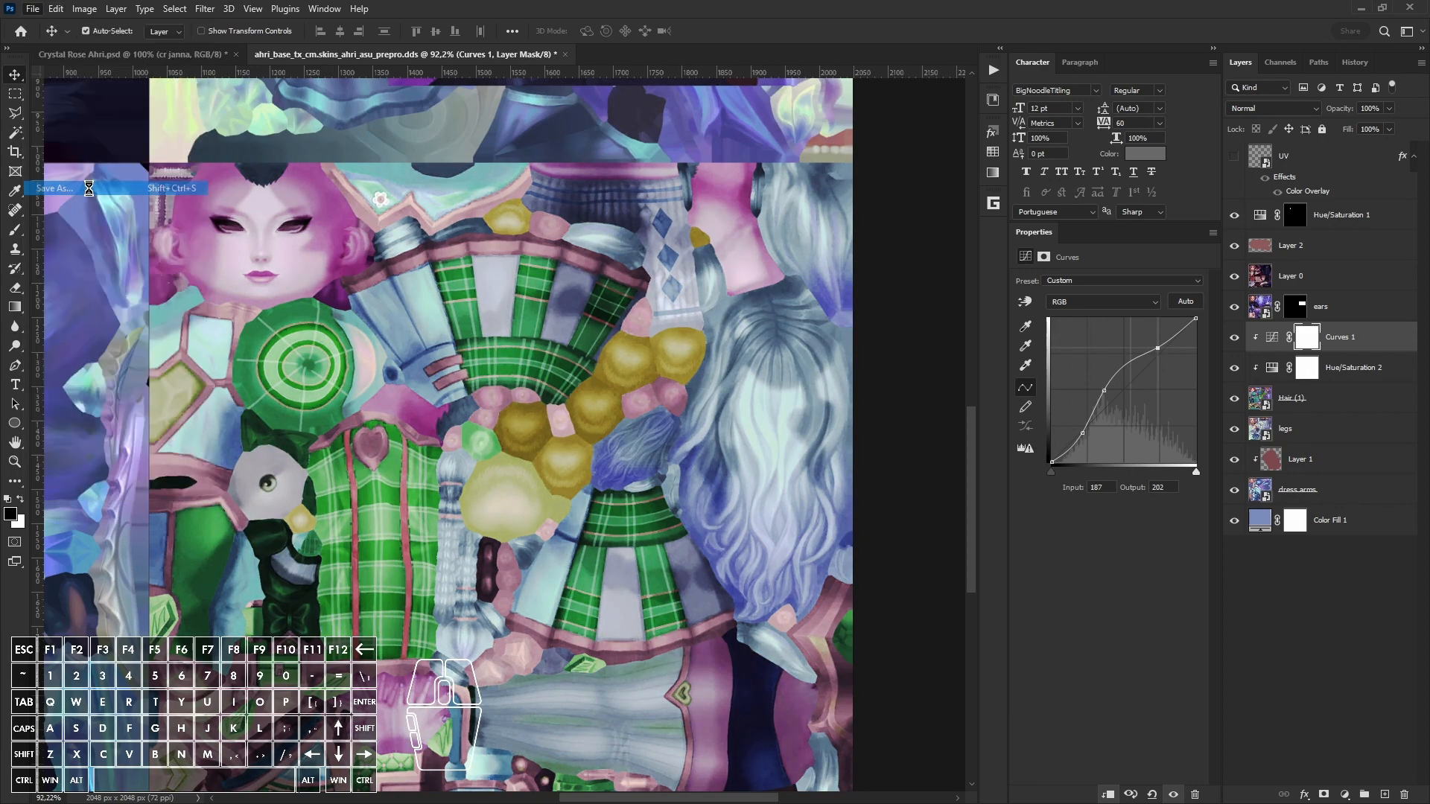
left_click(313, 477)
left_click(297, 526)
left_click(563, 600)
left_click(775, 409)
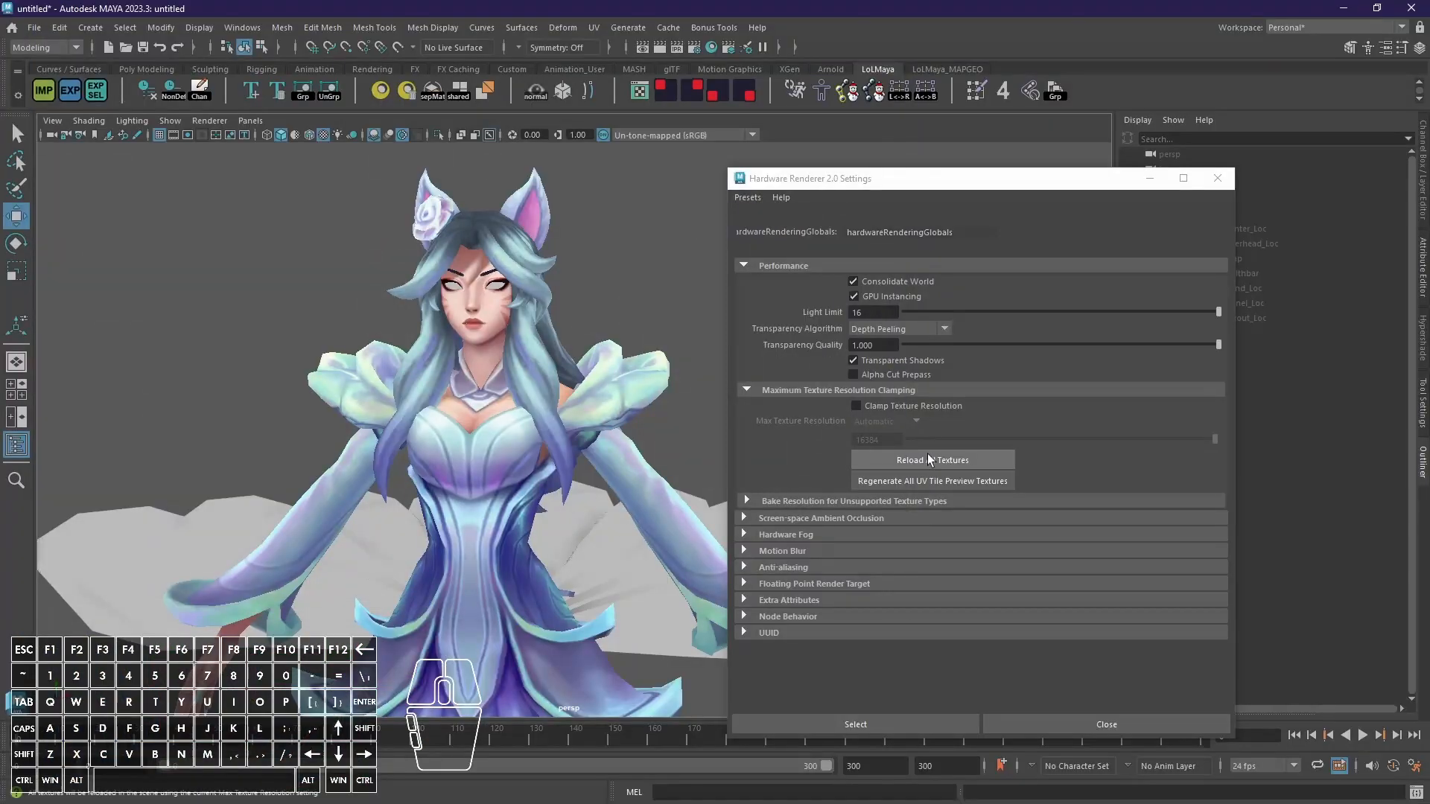
left_click_drag(927, 453, 640, 383, "alt")
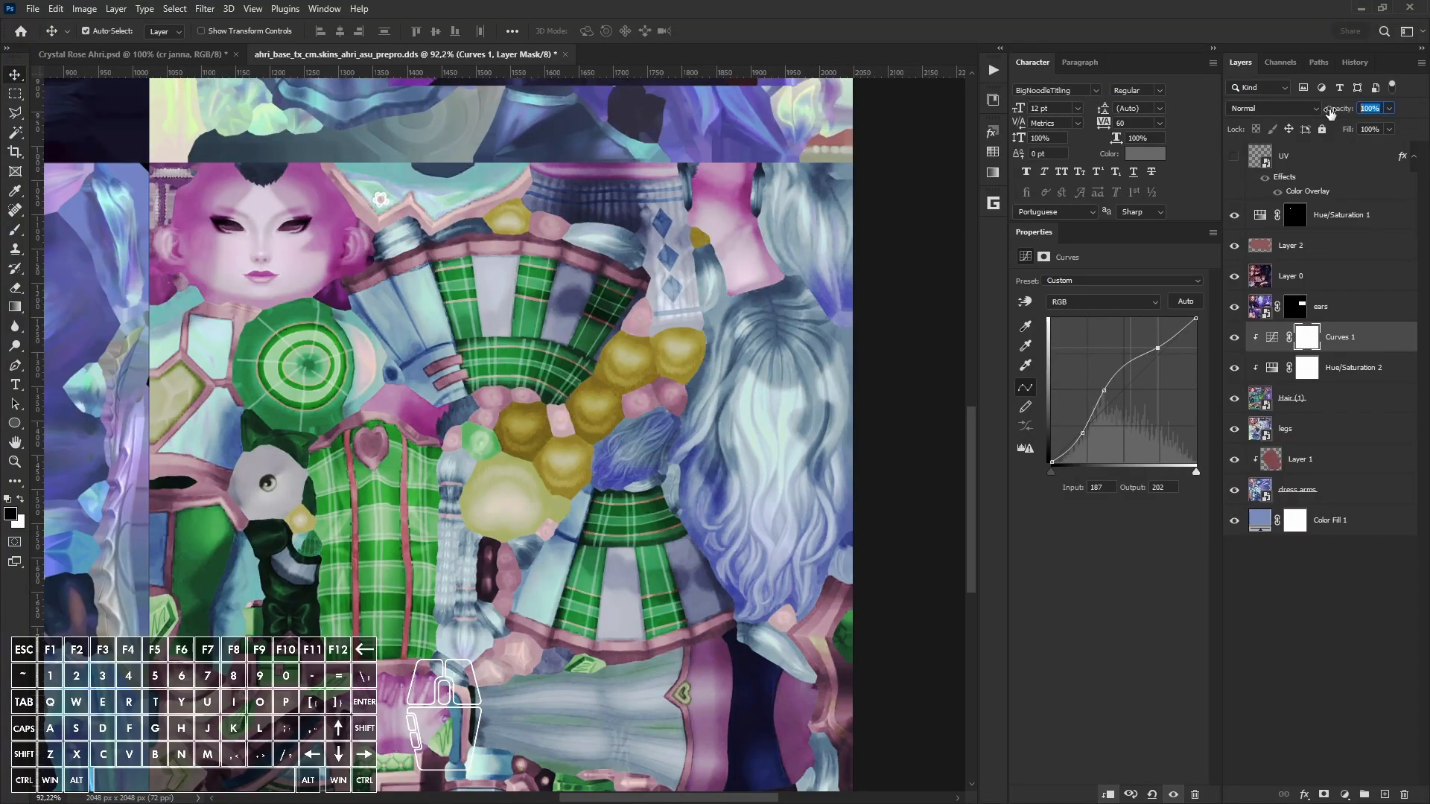
Step: Set the Curves 1 layer's opacity to 50% and move its shadow point to input 45, output 37
type("50")
key("Return")
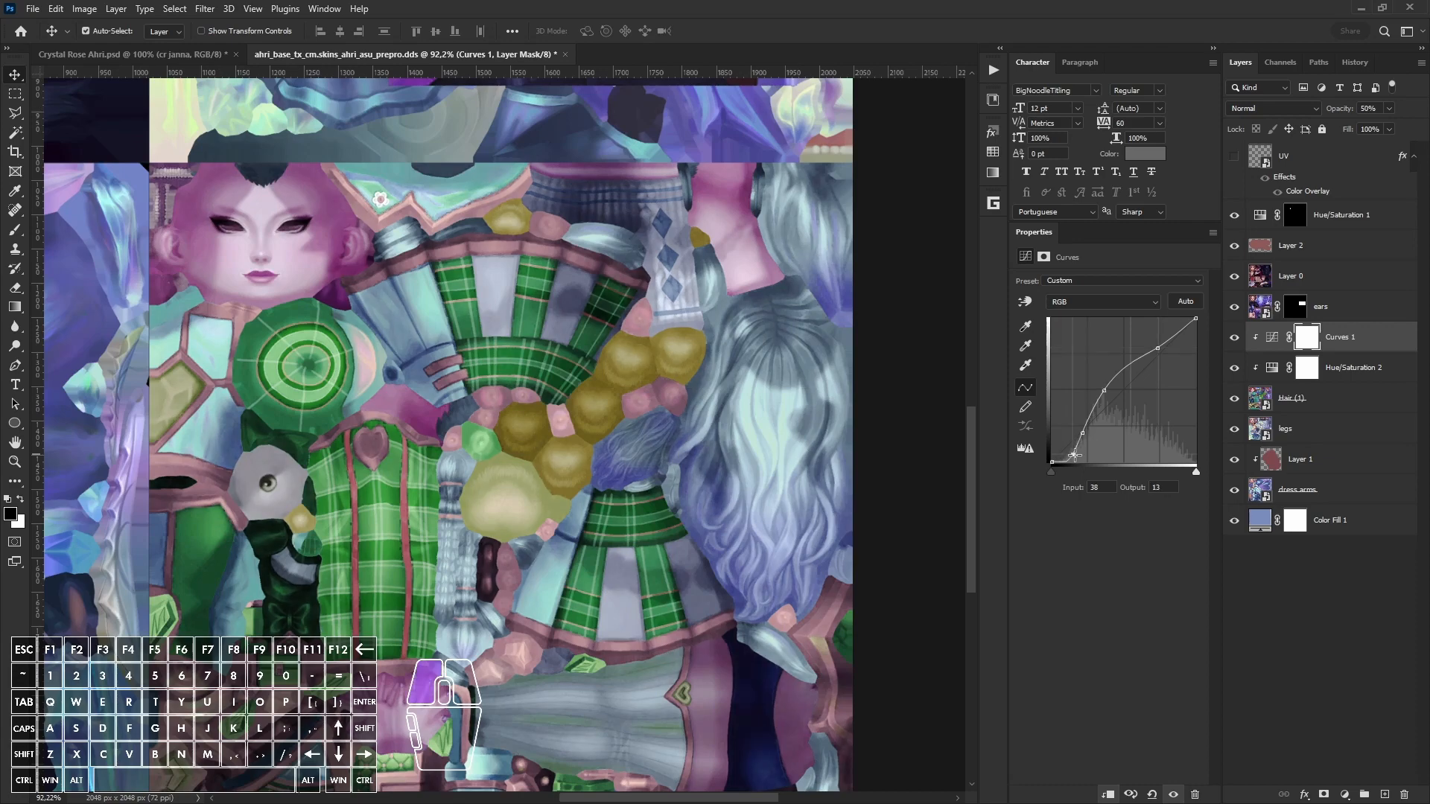
left_click_drag(1074, 455, 1079, 442)
Step: Add a second Curves adjustment above Curves 1 with the Increase Contrast (RGB) preset at 50% opacity
left_click(1344, 795)
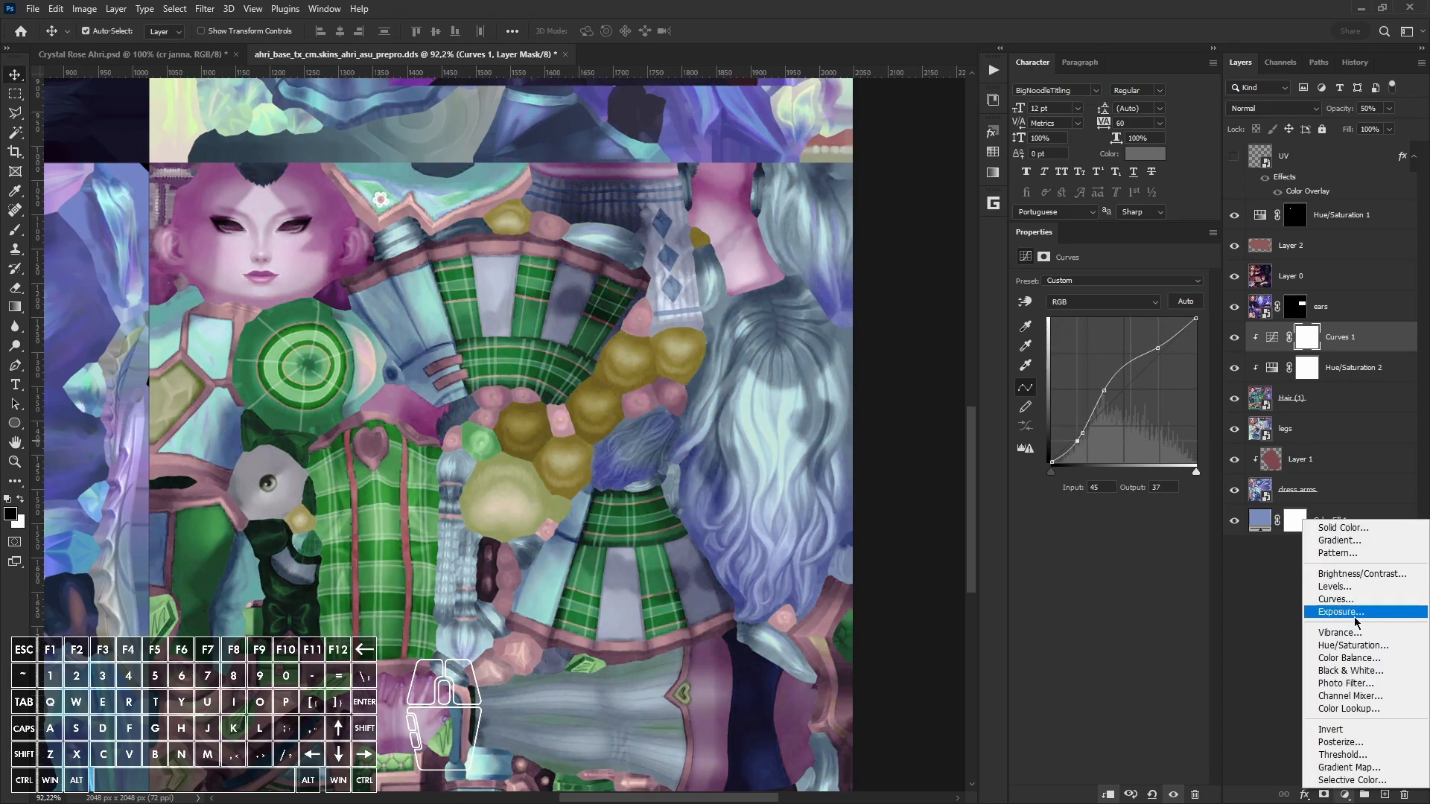
left_click(1333, 616)
left_click(1095, 281)
left_click(1089, 354)
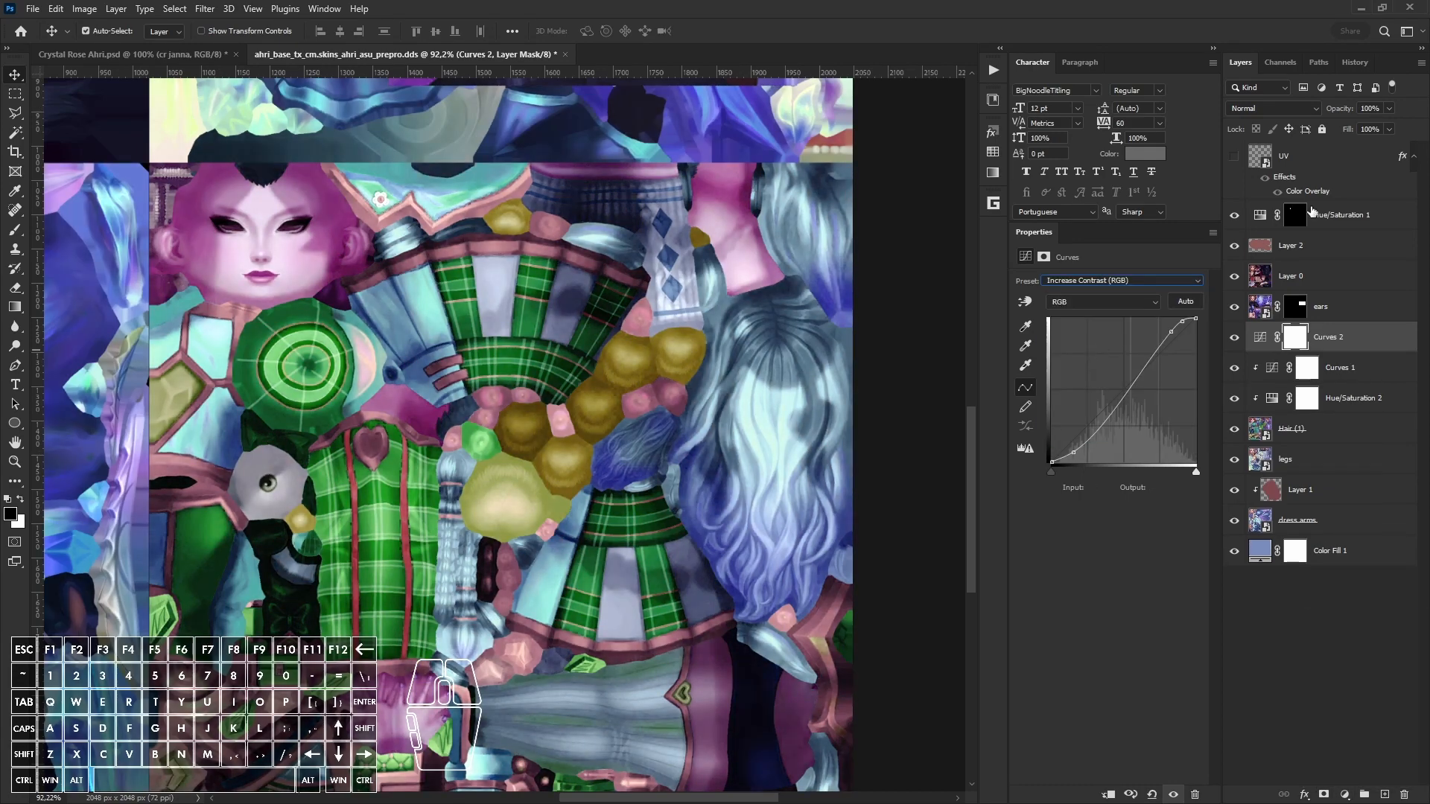
Step: Save the texture with the second curves adjustment in DDS - NVIDIA Texture Tools Exporter format, replacing the existing file
left_click(33, 9)
left_click(63, 189)
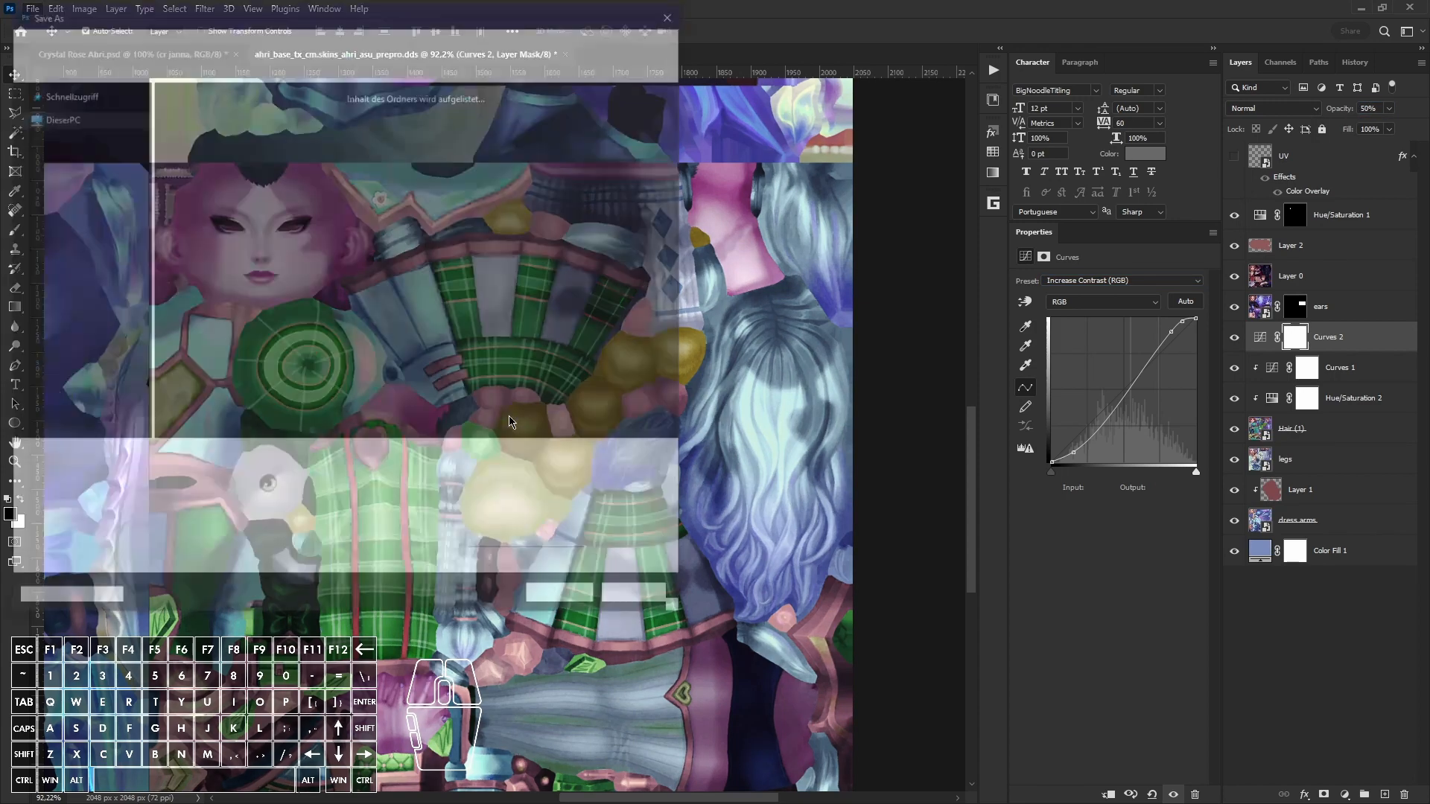
left_click(357, 477)
left_click(252, 527)
left_click(564, 599)
left_click(756, 417)
left_click(246, 607)
Step: Switch to Maya, reload all textures and inspect the hair and dress colors from the front
key("alt+Tab")
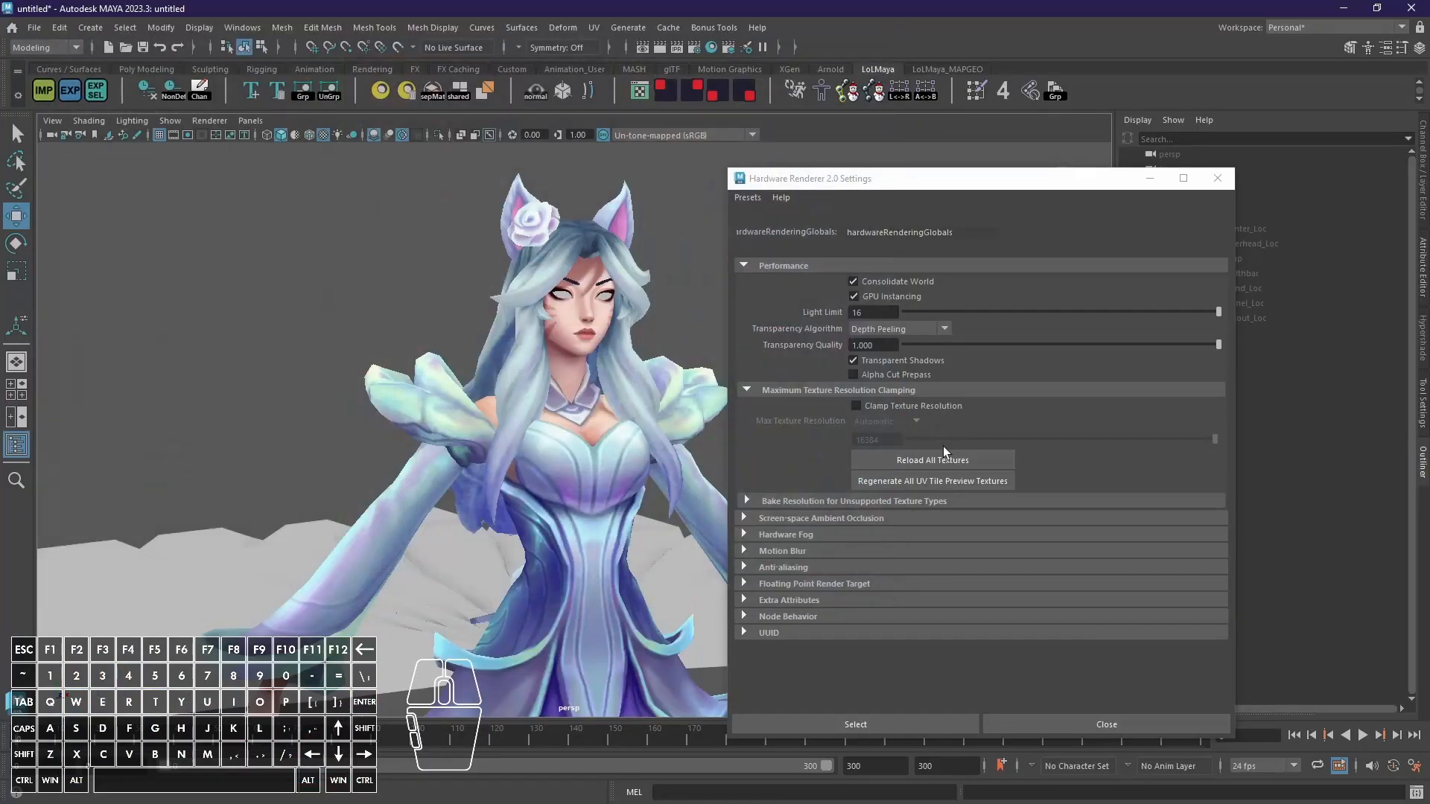
left_click(942, 455)
left_click_drag(659, 482, 626, 490, "alt")
middle_click_drag(625, 490, 603, 490, "alt")
Step: Switch to Photoshop and clip the Curves 2 adjustment to the Hair (1) layer group
key("alt+Tab")
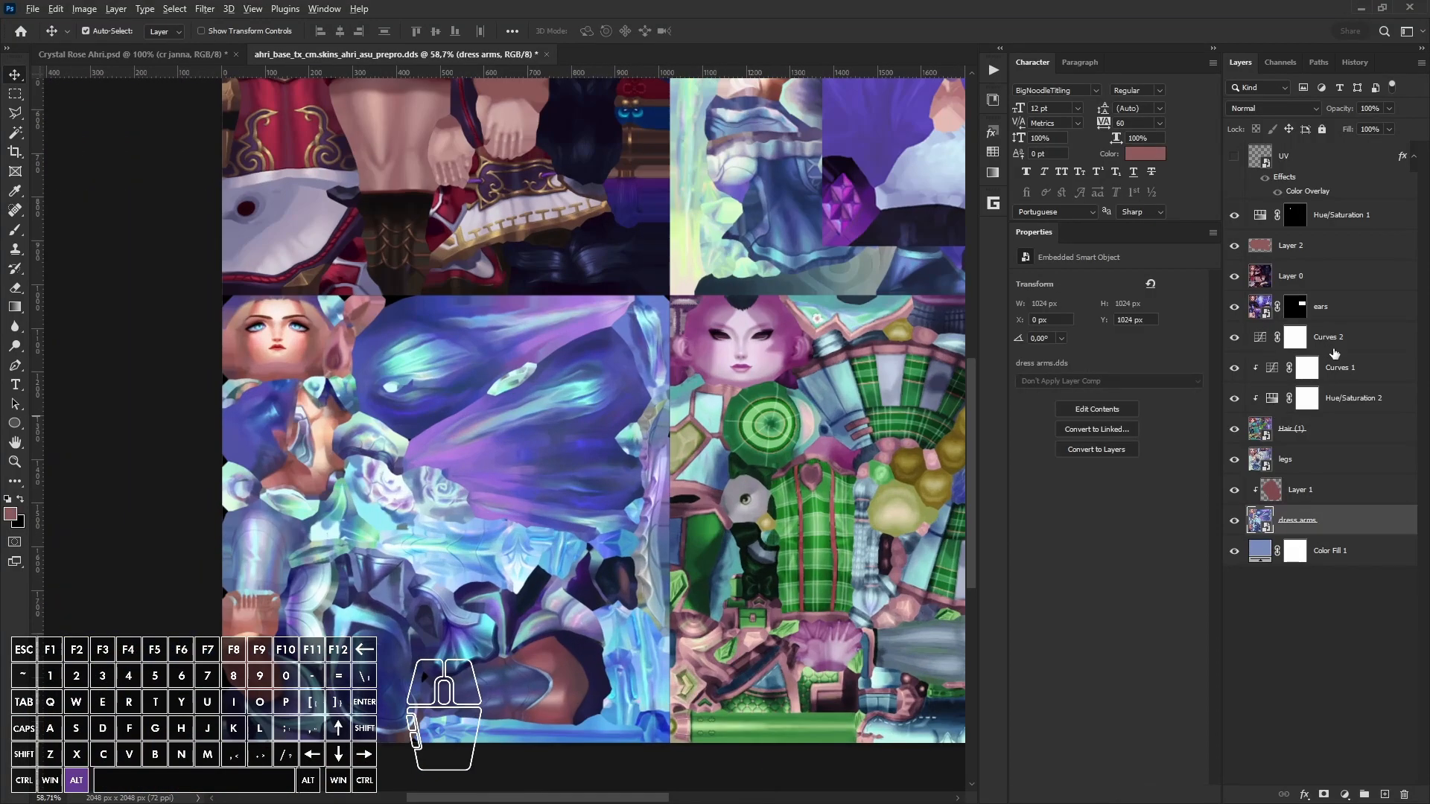
left_click(1334, 352, "alt")
Step: Add a Hue/Saturation adjustment clipped to the dress arms layer and set the Reds hue to -7
scroll(670, 519, "up", 2, "ctrl")
scroll(670, 519, "up", 2, "alt")
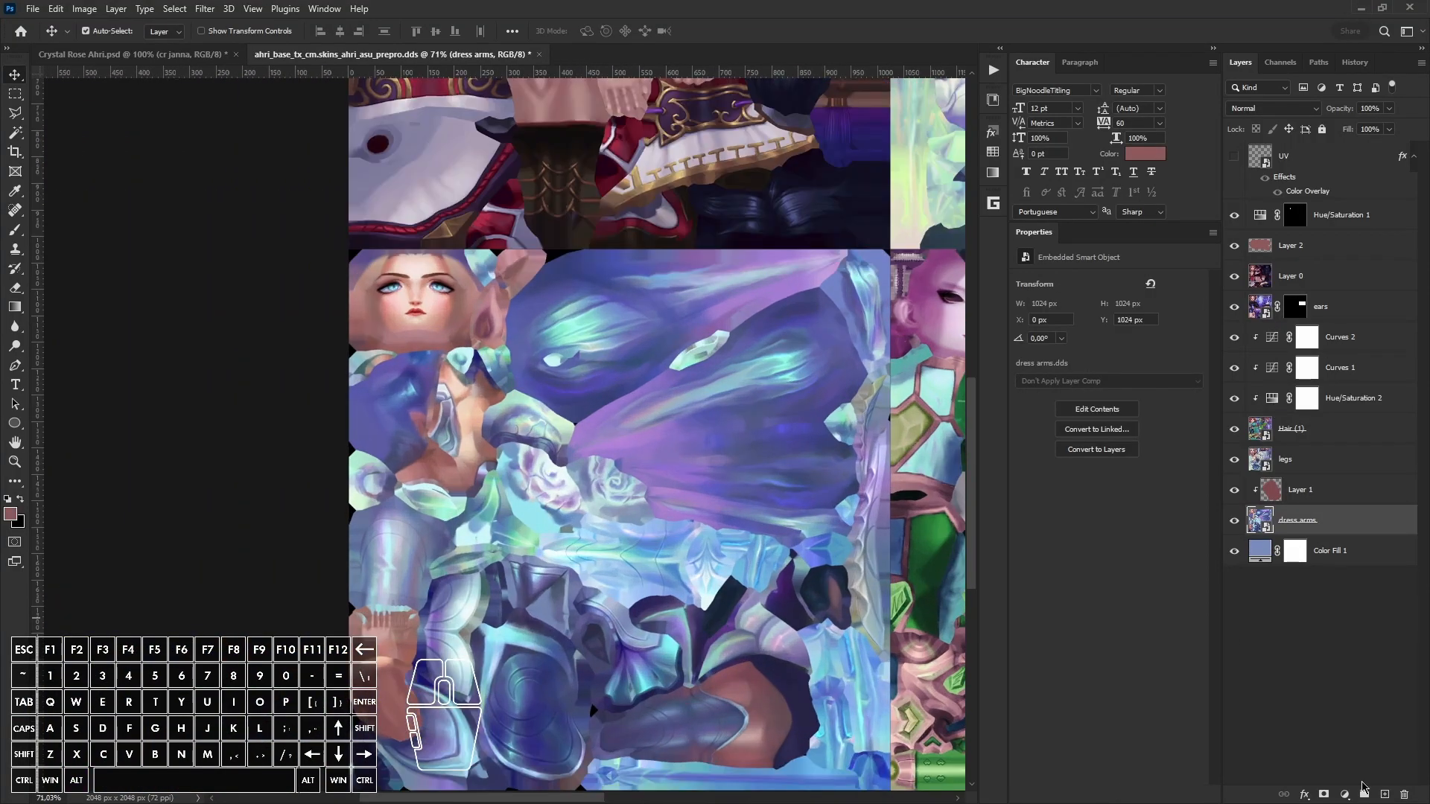
left_click(1345, 794)
left_click(1352, 649)
scroll(375, 314, "up", 2, "alt")
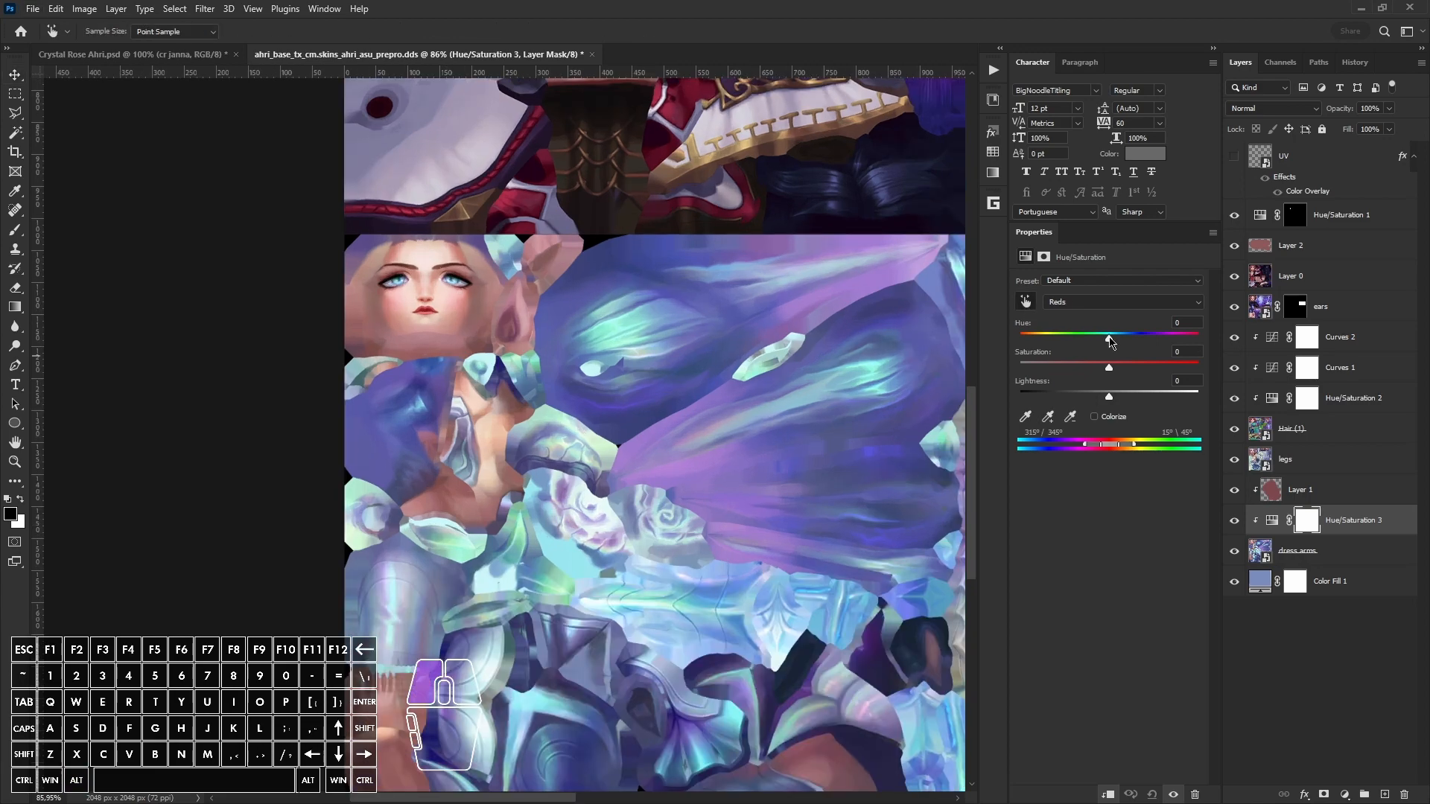
Step: Save the texture with the shifted skin hue in DDS format, overwriting the existing file
left_click(33, 9)
left_click(58, 189)
left_click(268, 478)
left_click(268, 489)
left_click(563, 599)
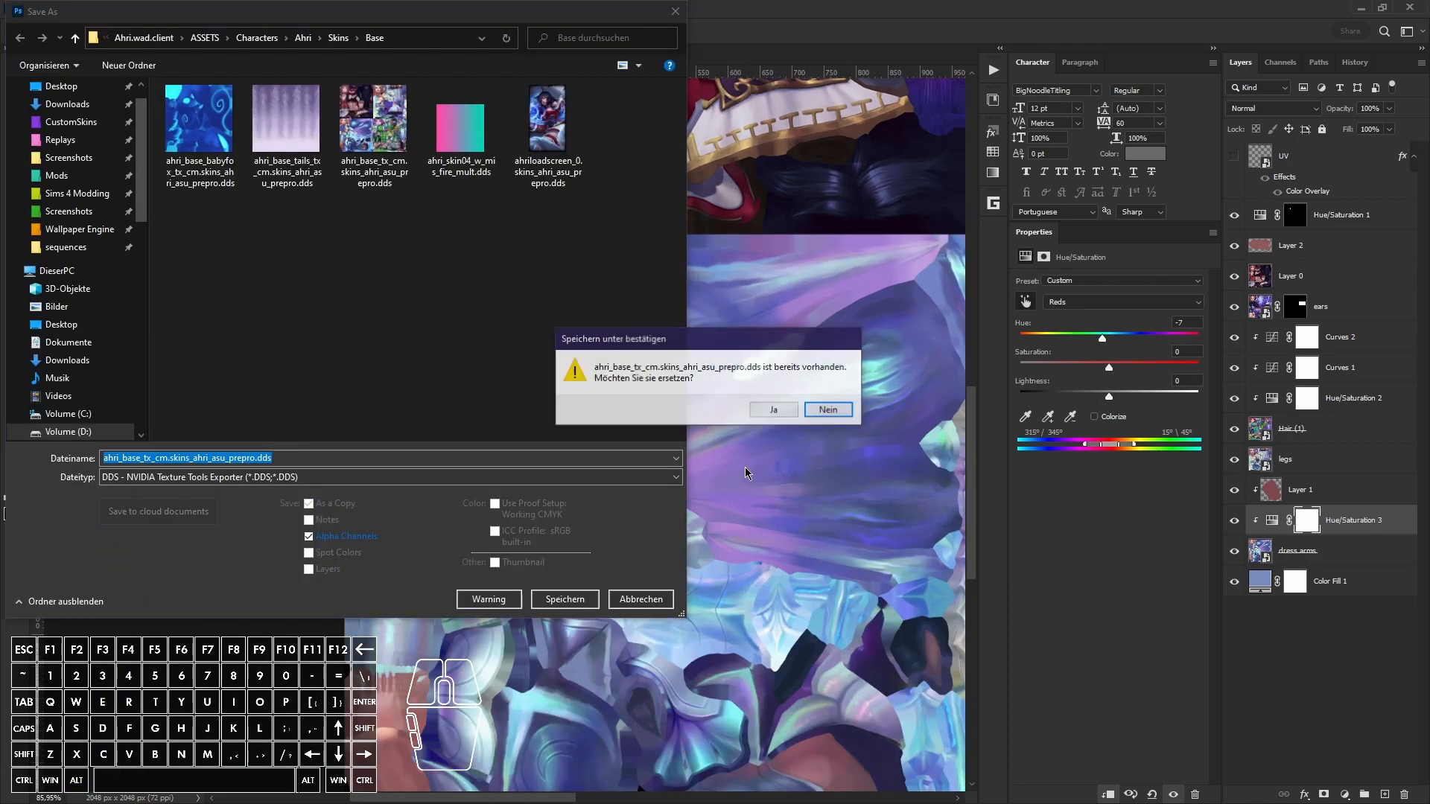
left_click(782, 410)
Step: Switch to Maya, reload all textures and inspect the chest, arms and dress up close and from a distance
key("alt+Tab")
left_click(962, 456)
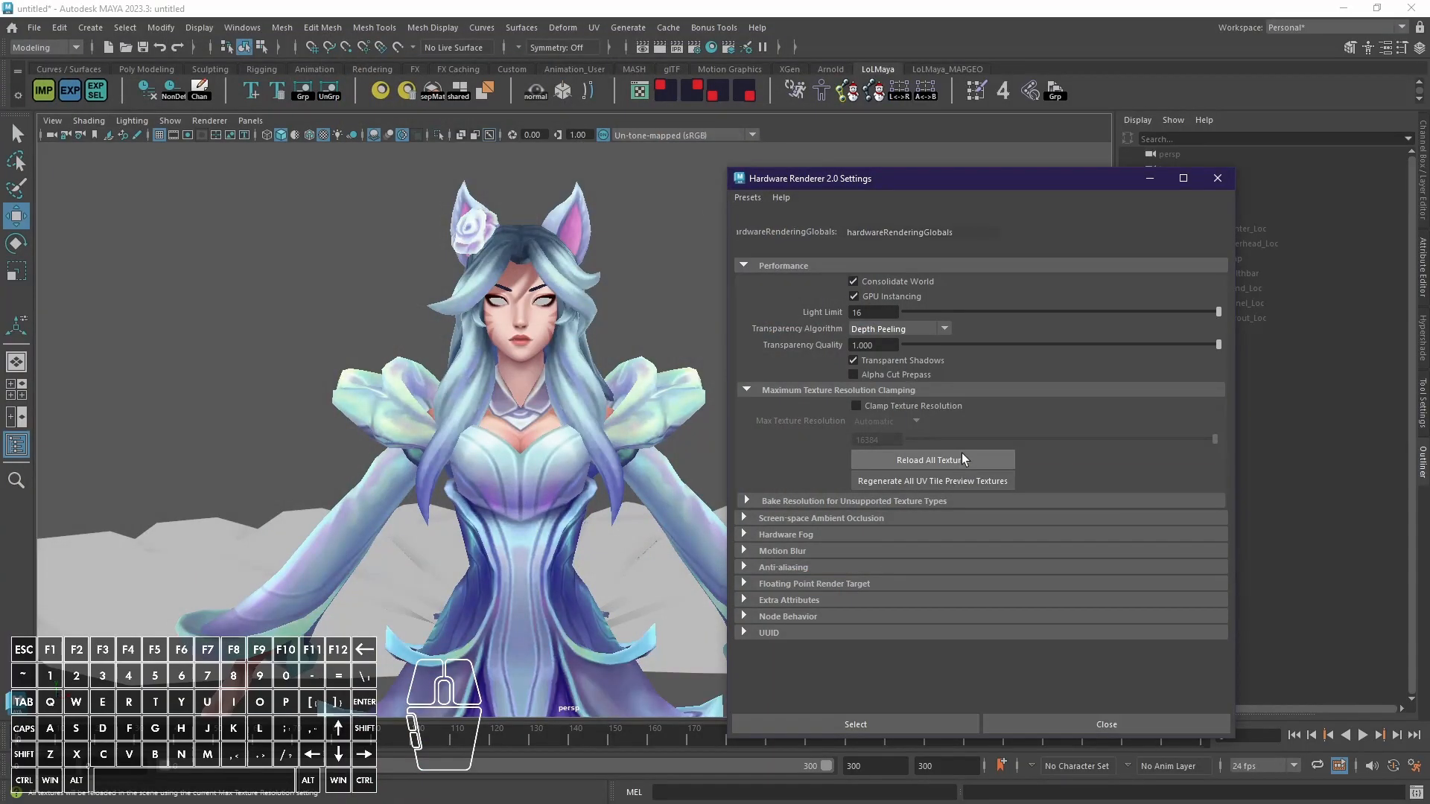
scroll(566, 361, "up", 3, "alt")
scroll(565, 347, "down", 3, "alt")
scroll(561, 332, "up", 4, "alt")
left_click_drag(558, 335, 522, 338, "alt")
Step: Switch to Photoshop, set the Reds saturation of the dress arms adjustment to -27 and save the texture in DDS format
key("alt+Tab")
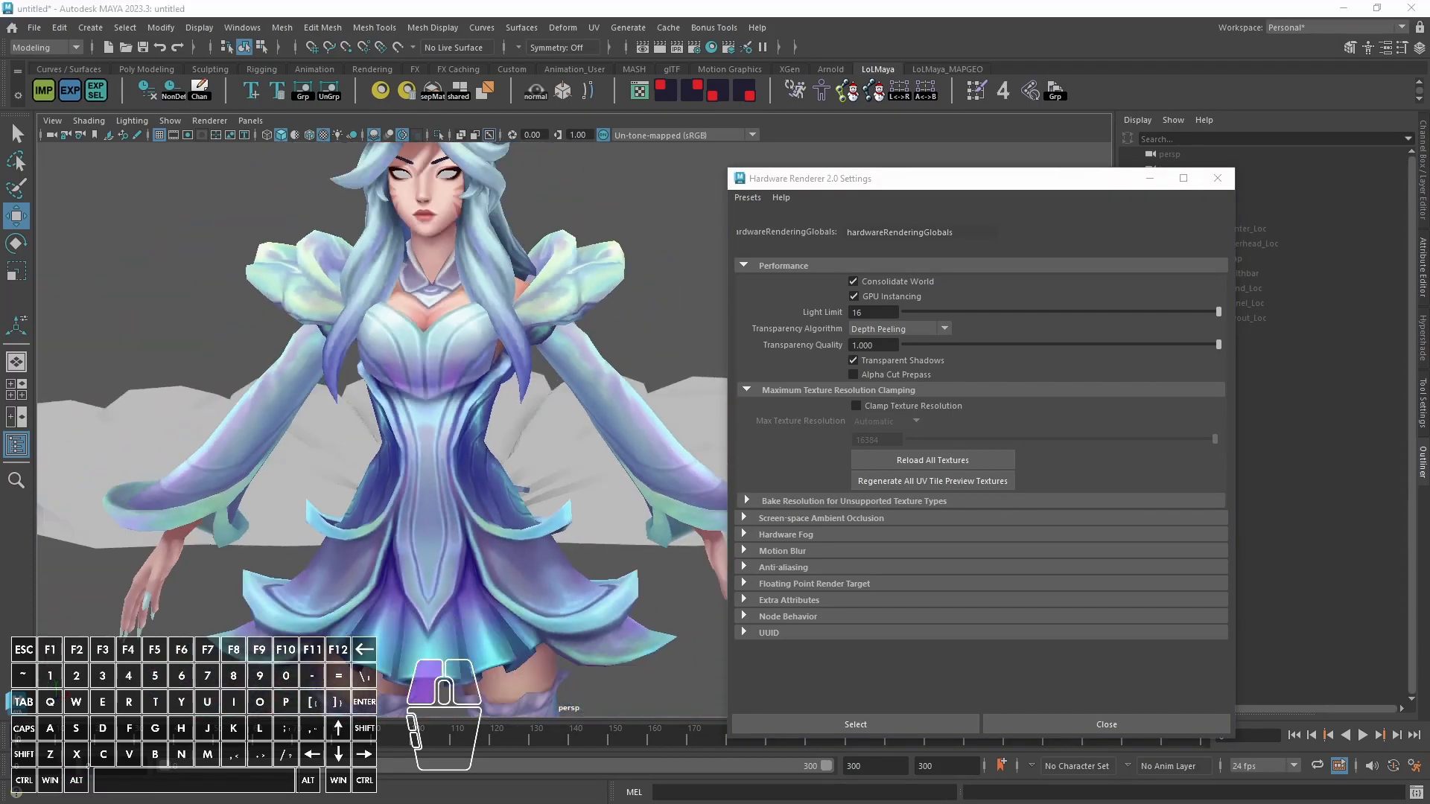
left_click_drag(1084, 371, 1089, 371)
left_click(33, 8)
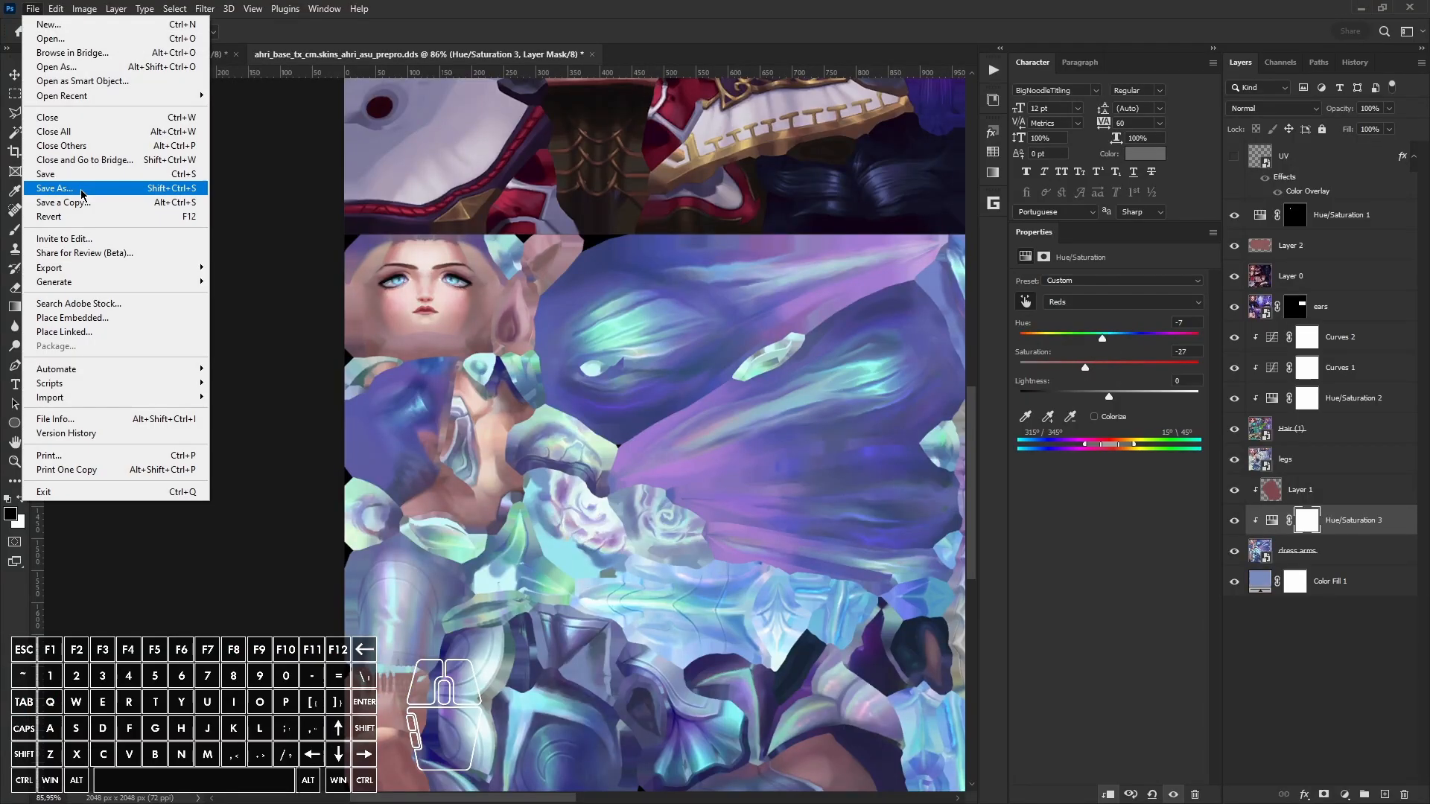
left_click(58, 188)
left_click(562, 597)
left_click(781, 409)
Step: Switch to Maya, reload all textures and inspect the chest and shoulder skin up close
key("alt+Tab")
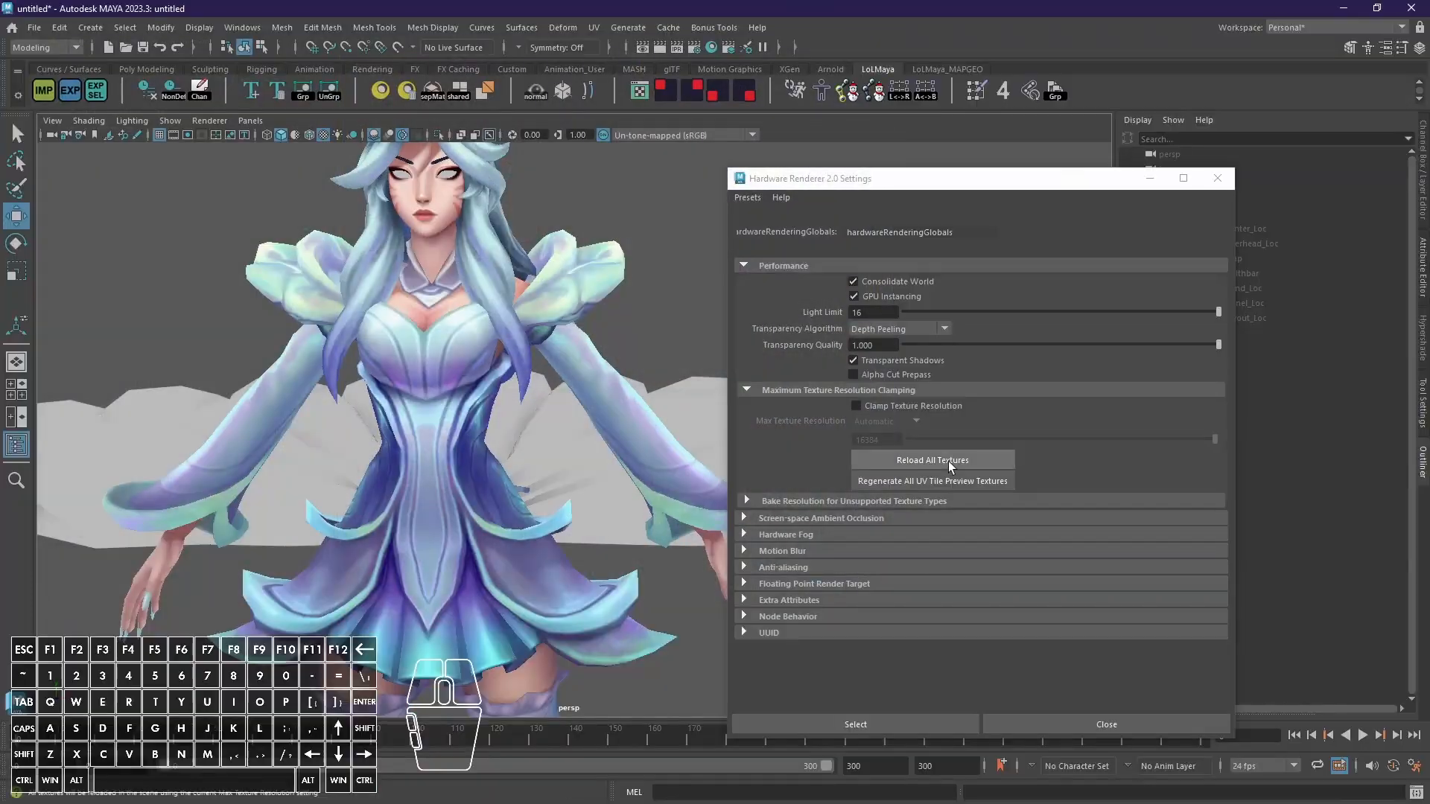
left_click(949, 462)
left_click_drag(579, 471, 534, 459, "alt")
scroll(521, 446, "up", 5, "alt")
middle_click_drag(491, 372, 480, 467, "alt")
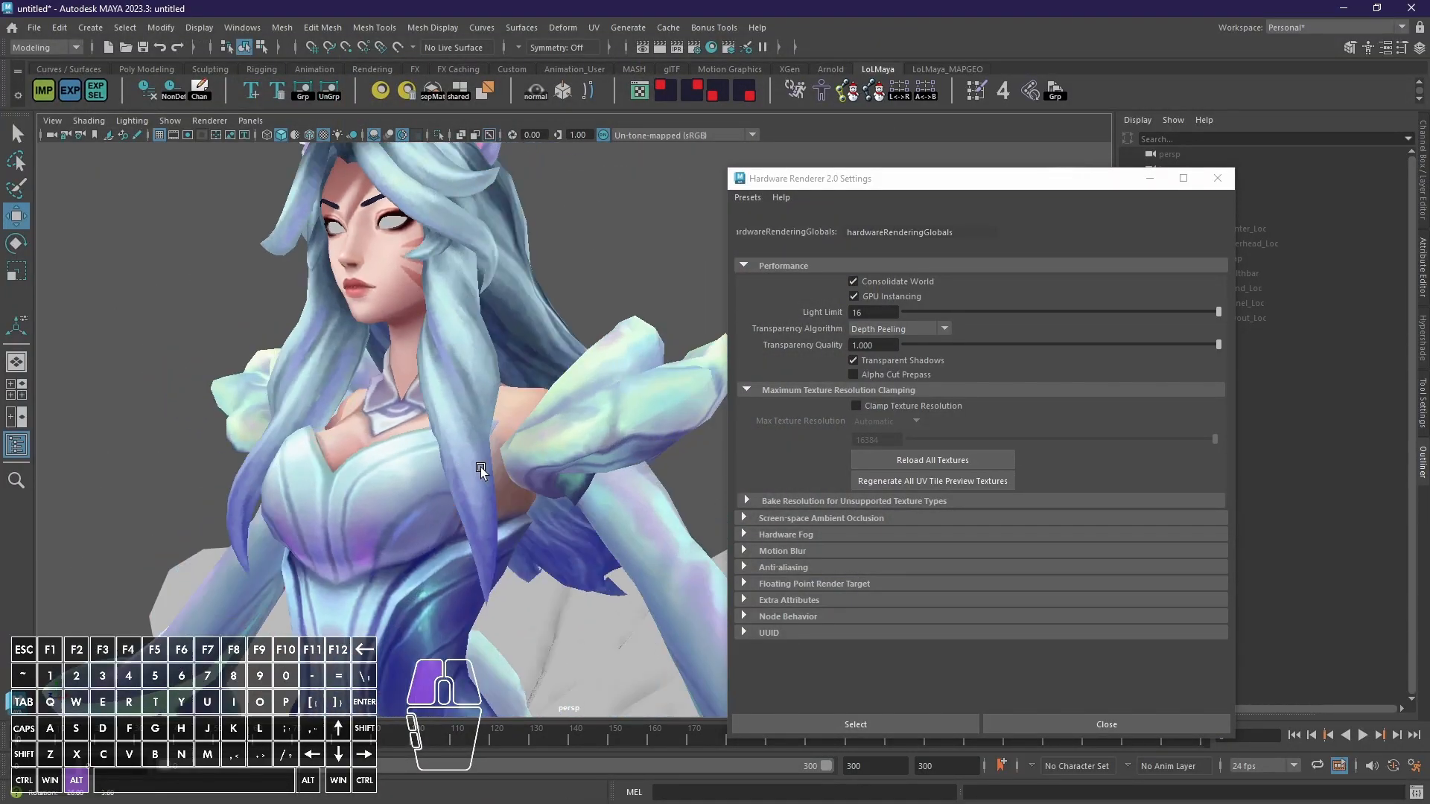
left_click_drag(480, 467, 542, 490, "alt")
Step: Inspect the hair and shoulder skin from the side and the full character from the front
left_click(544, 489)
scroll(526, 474, "down", 5)
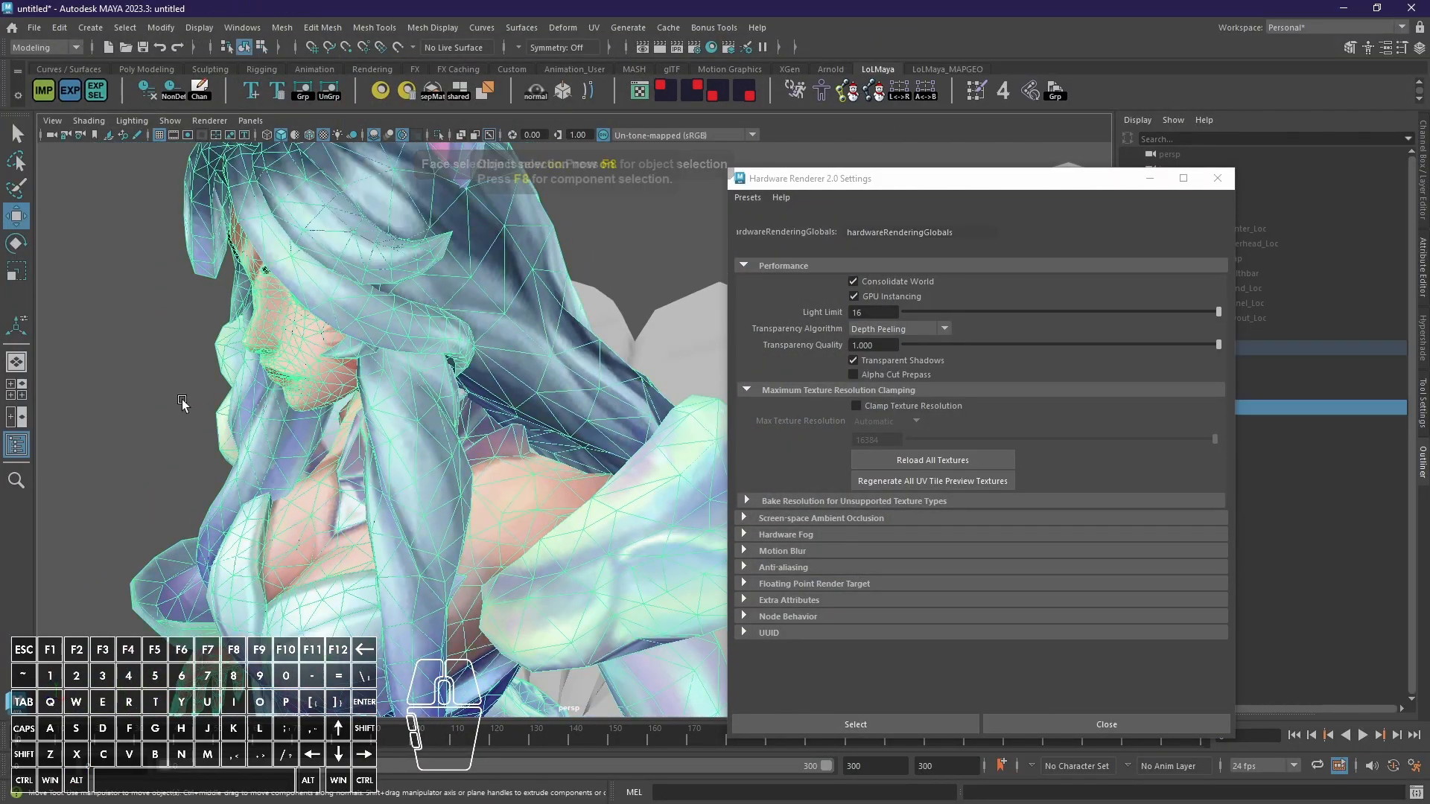
double_click(184, 407)
left_click_drag(447, 458, 543, 484, "alt")
scroll(606, 455, "down", 5, "alt")
scroll(543, 485, "down", 5)
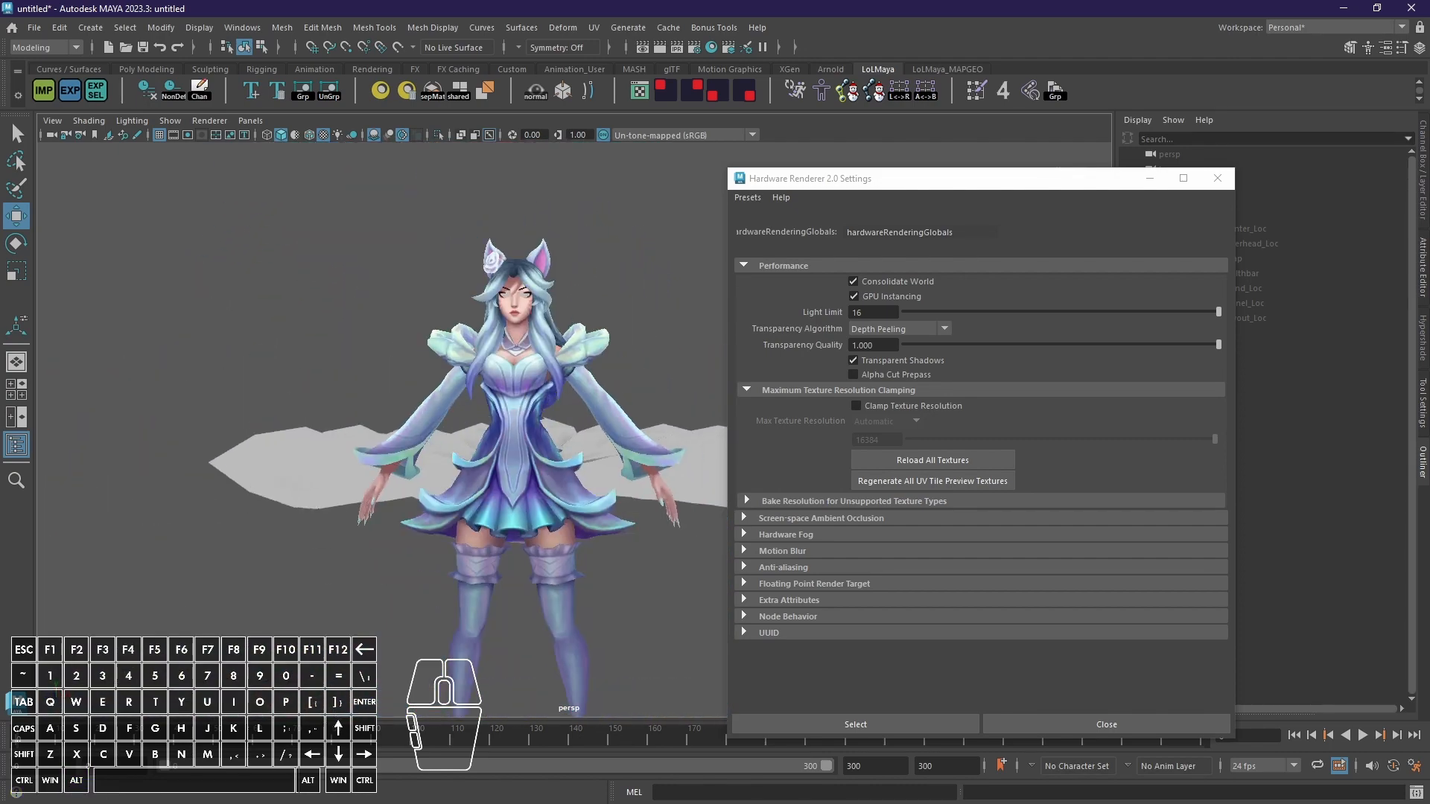
Step: Switch to Photoshop and add a clipped Hue/Saturation adjustment above the legs layer with Reds lightness +22
key("alt+Tab")
scroll(544, 485, "down", 3, "alt")
scroll(545, 298, "down", 6, "ctrl")
left_click(545, 265)
scroll(545, 264, "up", 3)
scroll(545, 265, "up", 6, "alt")
left_click(1344, 795)
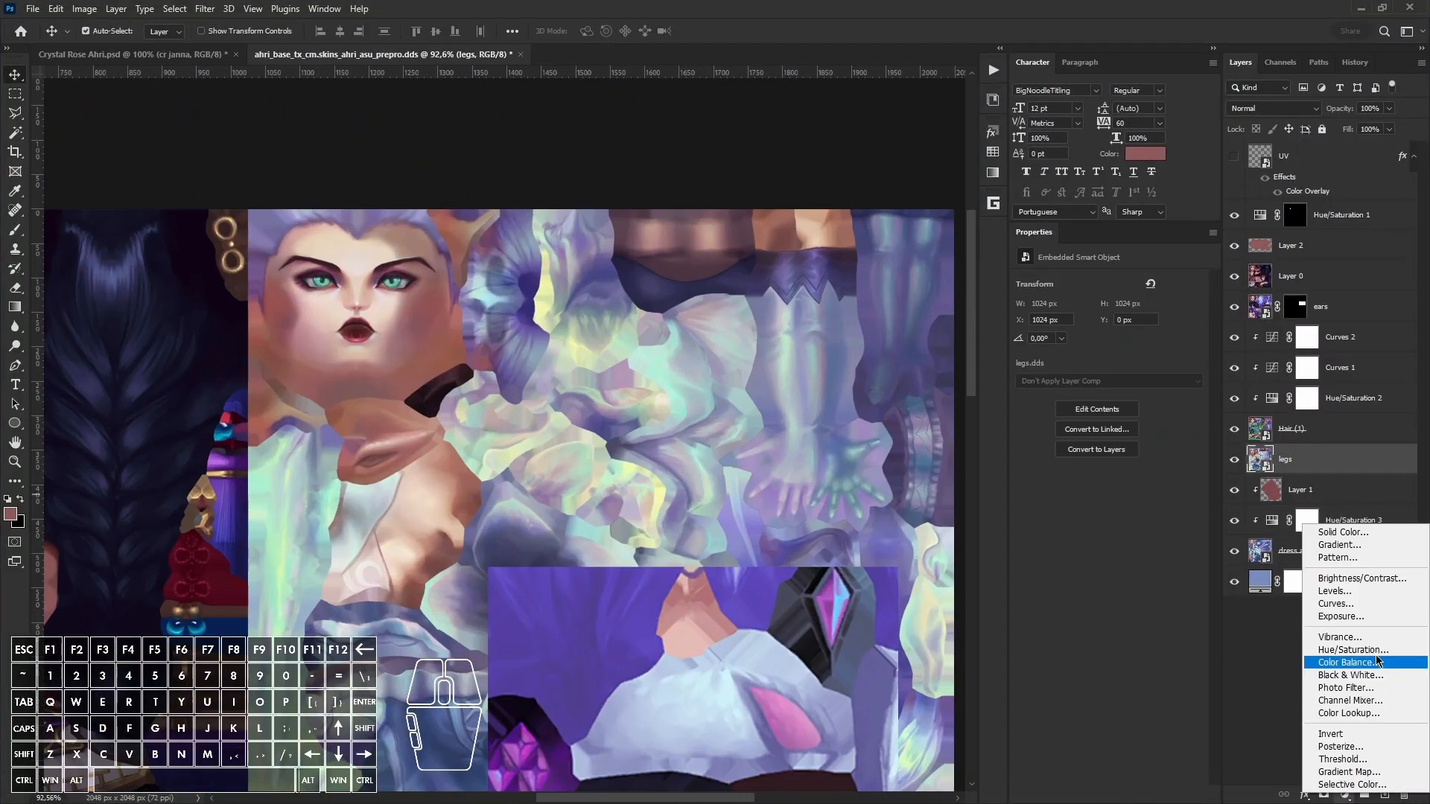
left_click(1340, 639)
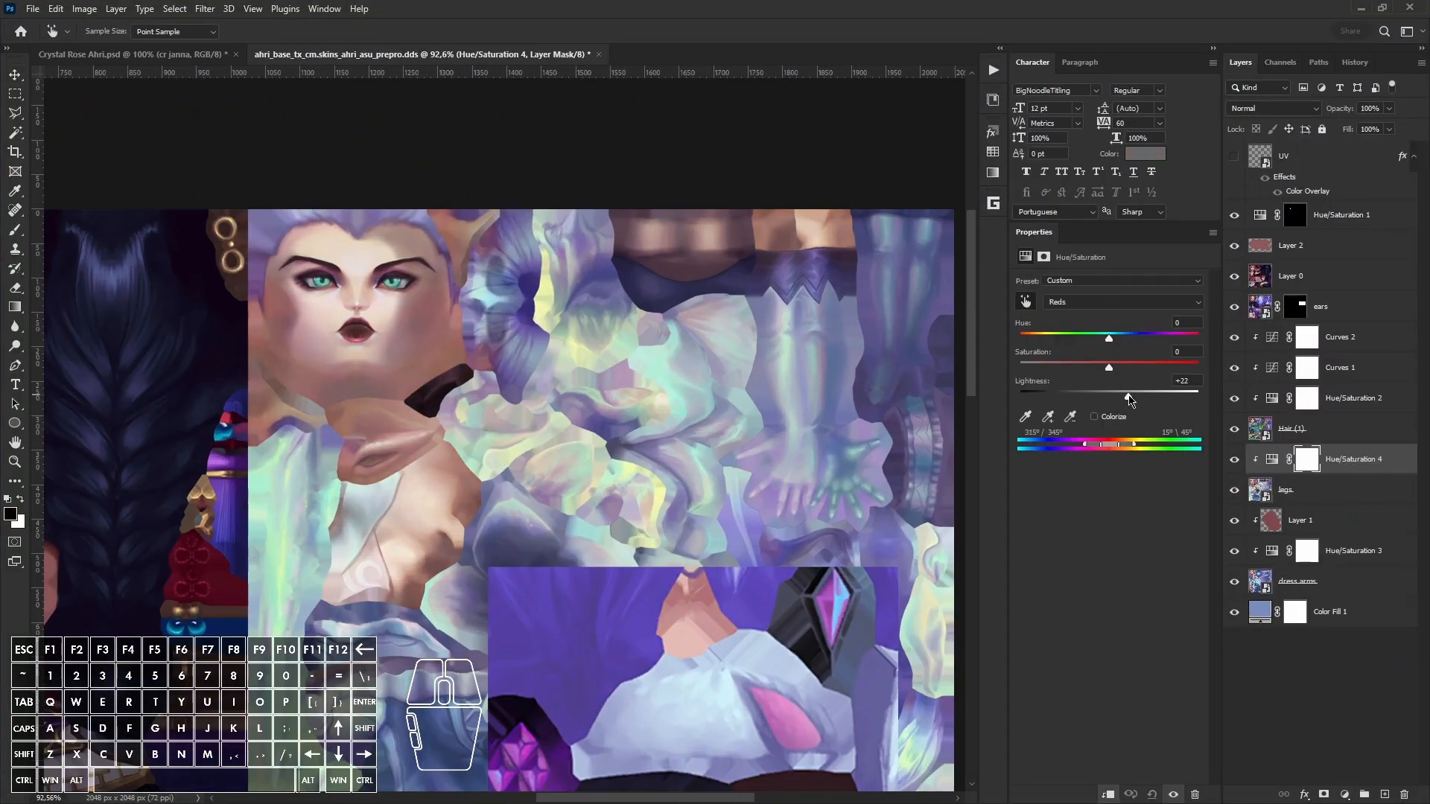
Step: Reload all textures in Maya, switch back to Photoshop and set the legs adjustment's Reds hue to -13
key("alt+Tab")
left_click(931, 460)
key("alt+Tab")
left_click_drag(1109, 338, 1108, 337)
Step: Save the texture with the adjusted leg skin in DDS format, overwriting the existing file
left_click(33, 9)
left_click(74, 189)
left_click(387, 478)
left_click(373, 548)
left_click(565, 600)
left_click(772, 408)
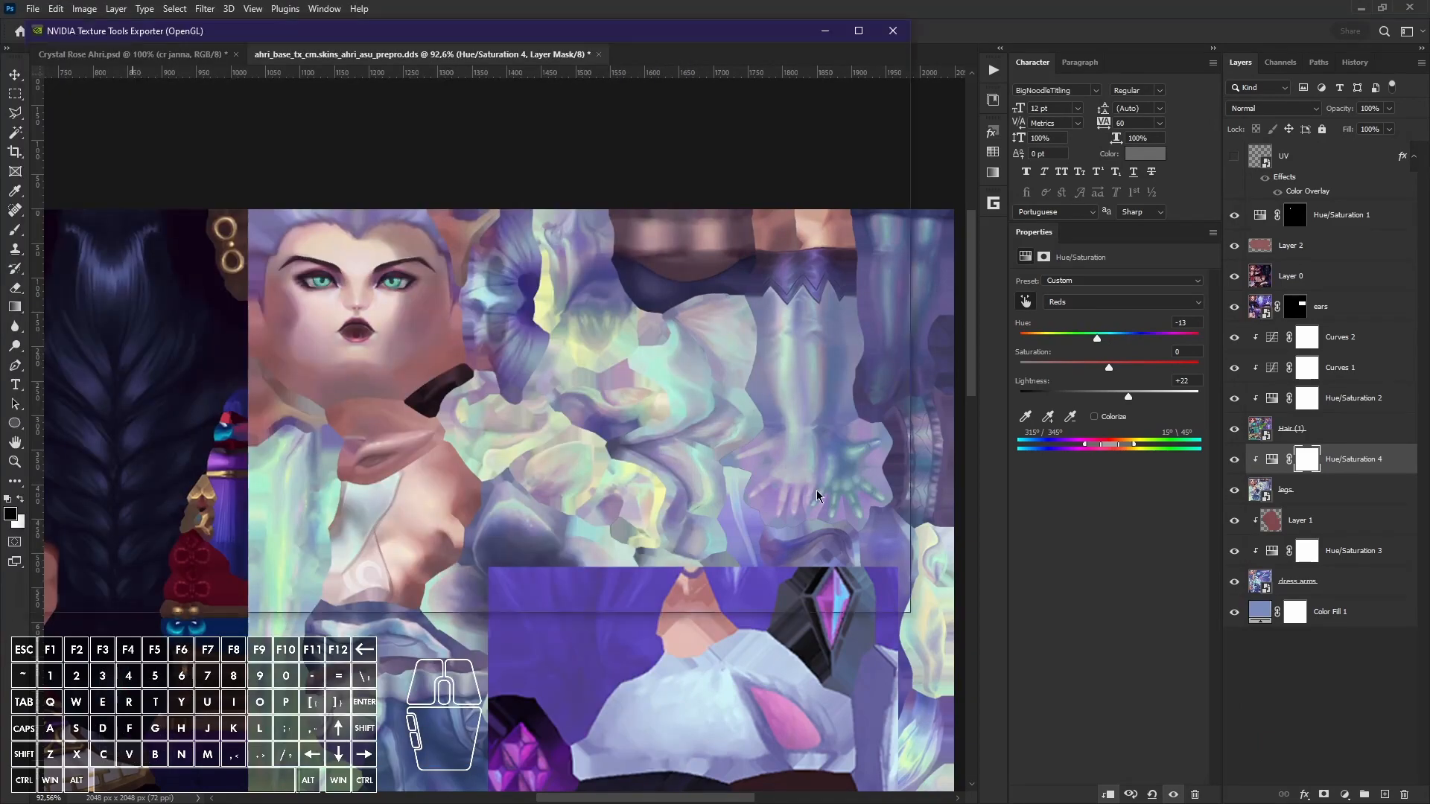
left_click(856, 595)
Step: Switch to Maya, reload all textures and inspect the thigh skin
key("alt+Tab")
left_click(939, 458)
mouse_move(564, 530)
left_mouse_down("alt")
mouse_move(607, 528)
mouse_move(592, 533)
left_mouse_up("alt")
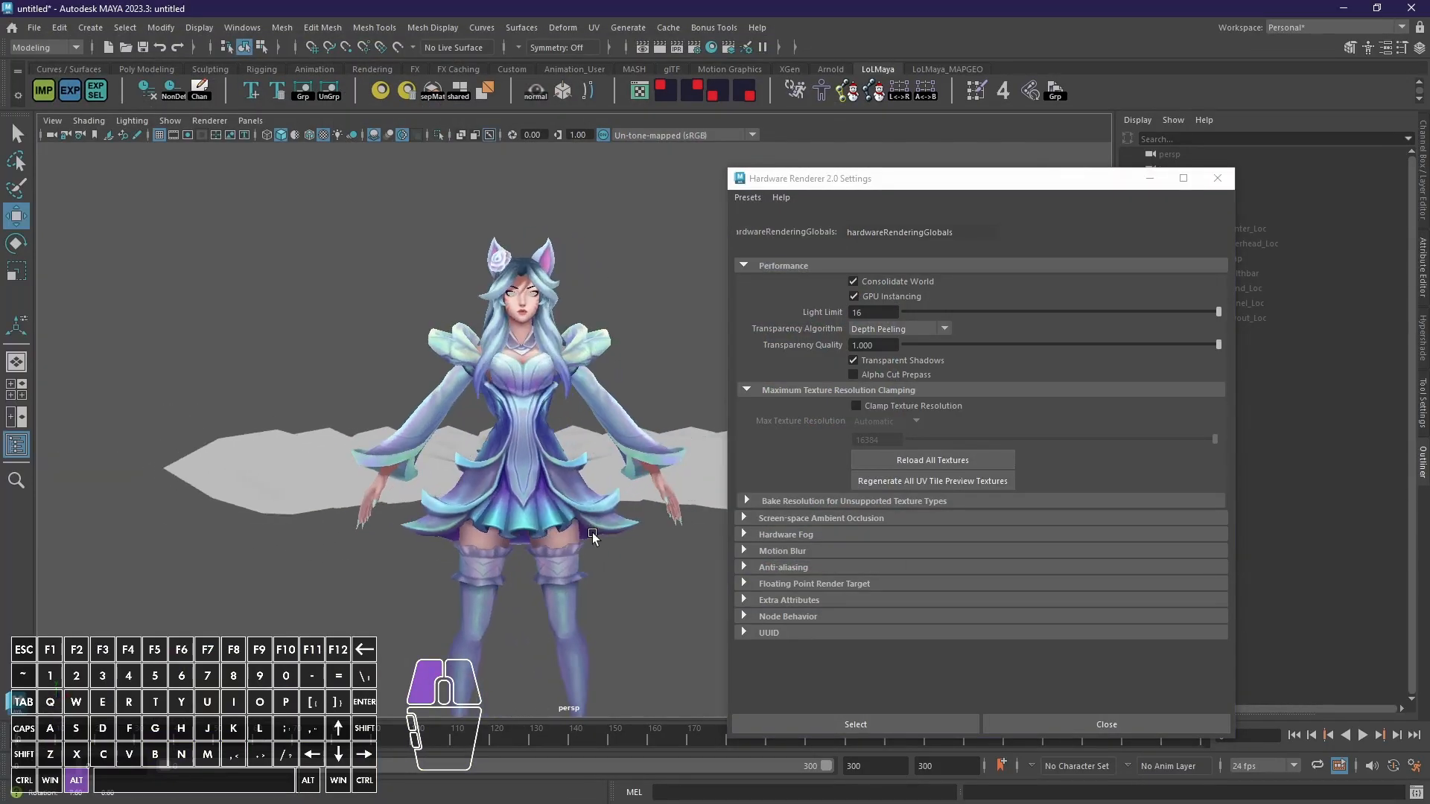
Step: Switch to Photoshop, set the legs adjustment's Reds saturation to +14 and save the texture in DDS format, overwriting the existing file
key("alt+Tab")
left_click_drag(1116, 373, 1125, 372)
left_click(33, 9)
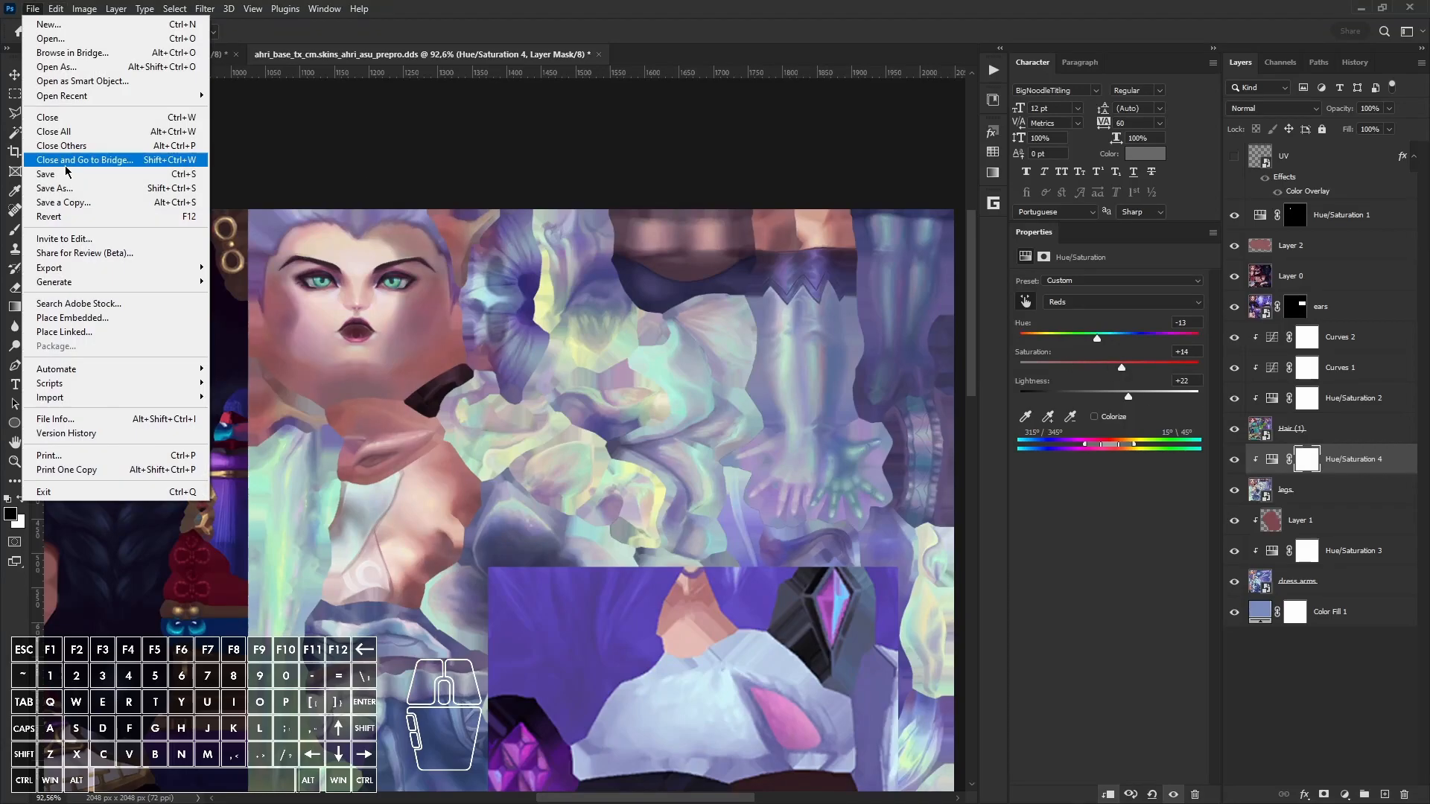
left_click(68, 189)
left_click(271, 478)
left_click(290, 547)
left_click(565, 599)
left_click(771, 408)
left_click(842, 598)
Step: Switch to Maya, reload all textures and inspect the legs at an angle
key("alt+Tab")
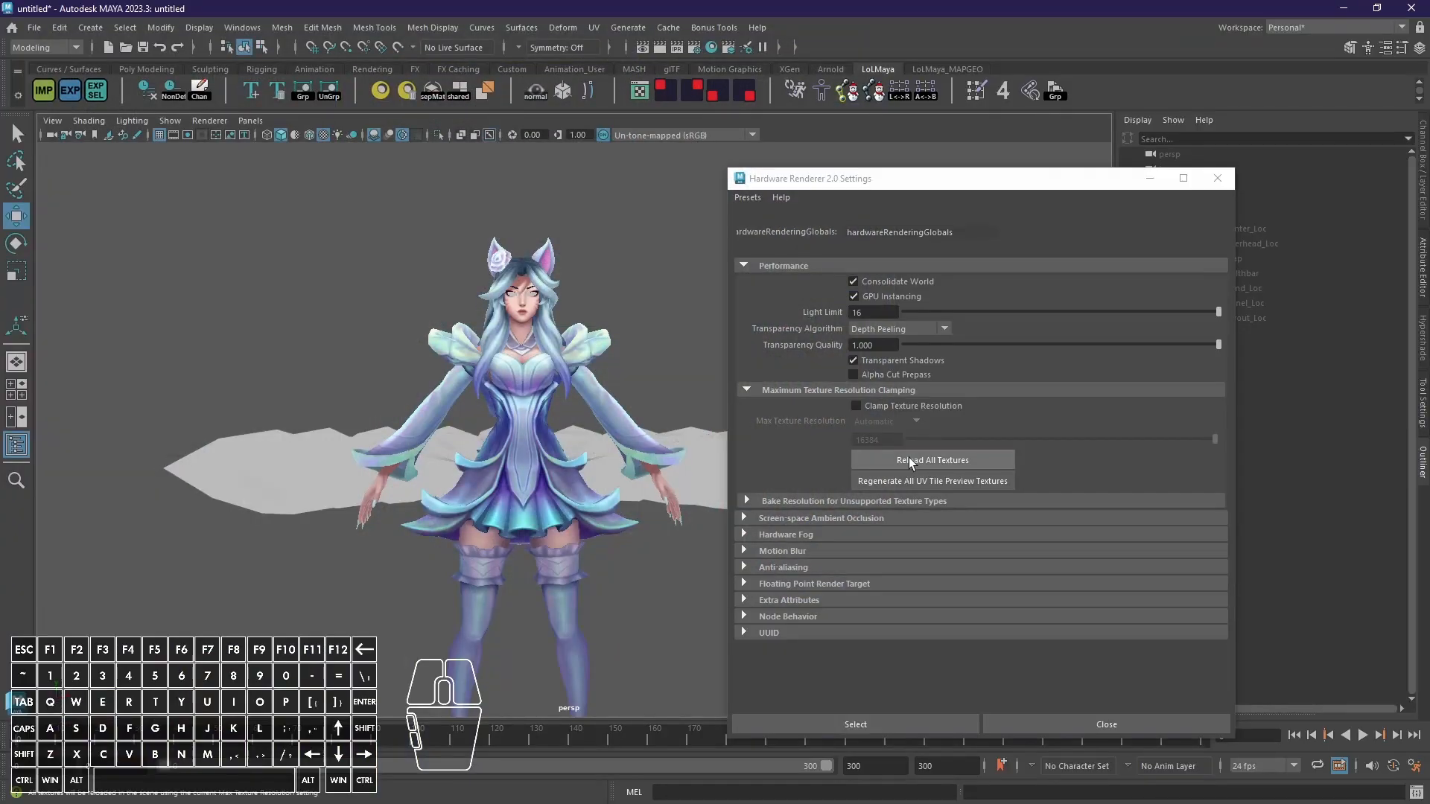
left_click(909, 458)
left_click_drag(627, 563, 670, 557, "alt")
Step: Switch to Photoshop and add a clipped Color Balance adjustment to the legs with midtones Cyan/Red at +11
key("alt+Tab")
left_click(1344, 794)
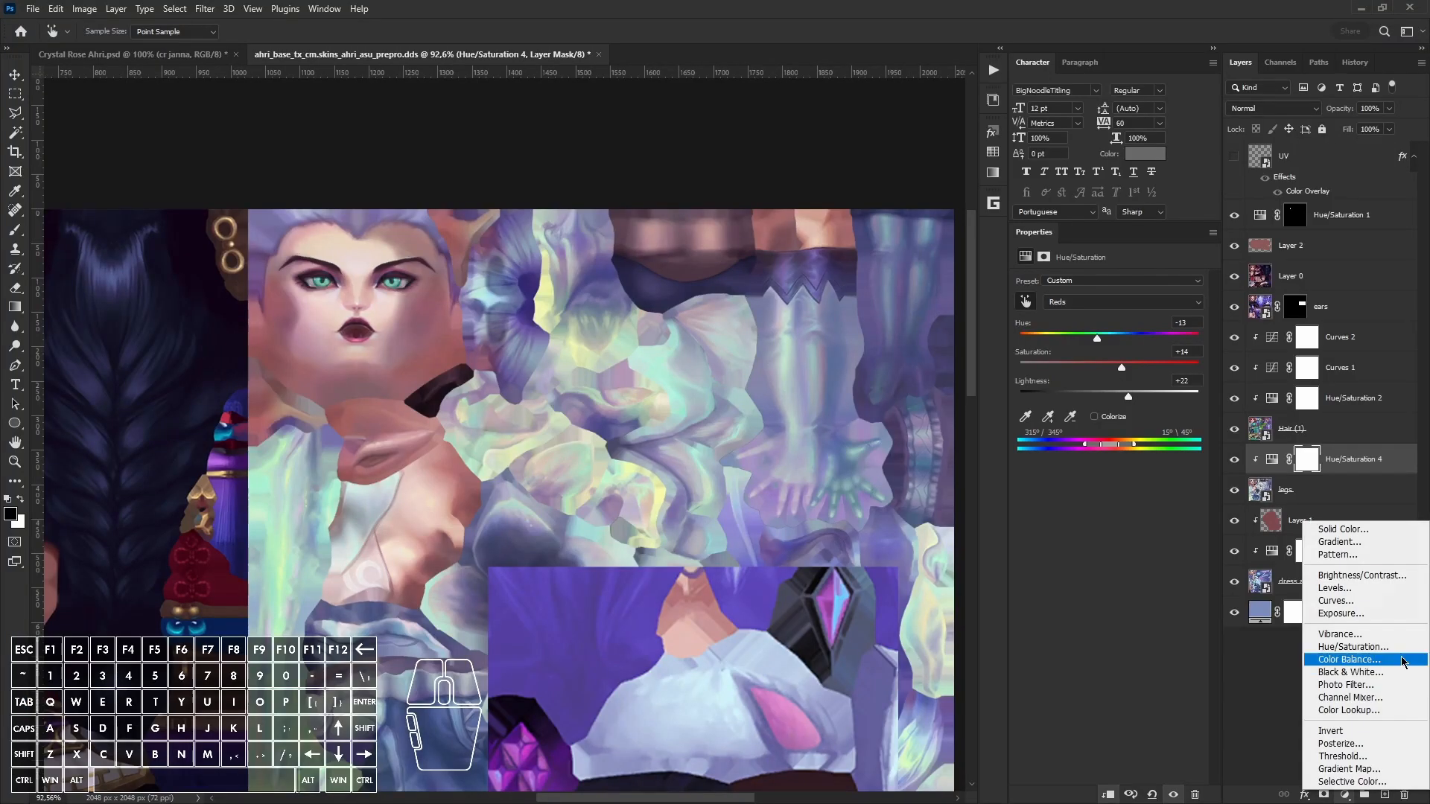
left_click(1349, 659)
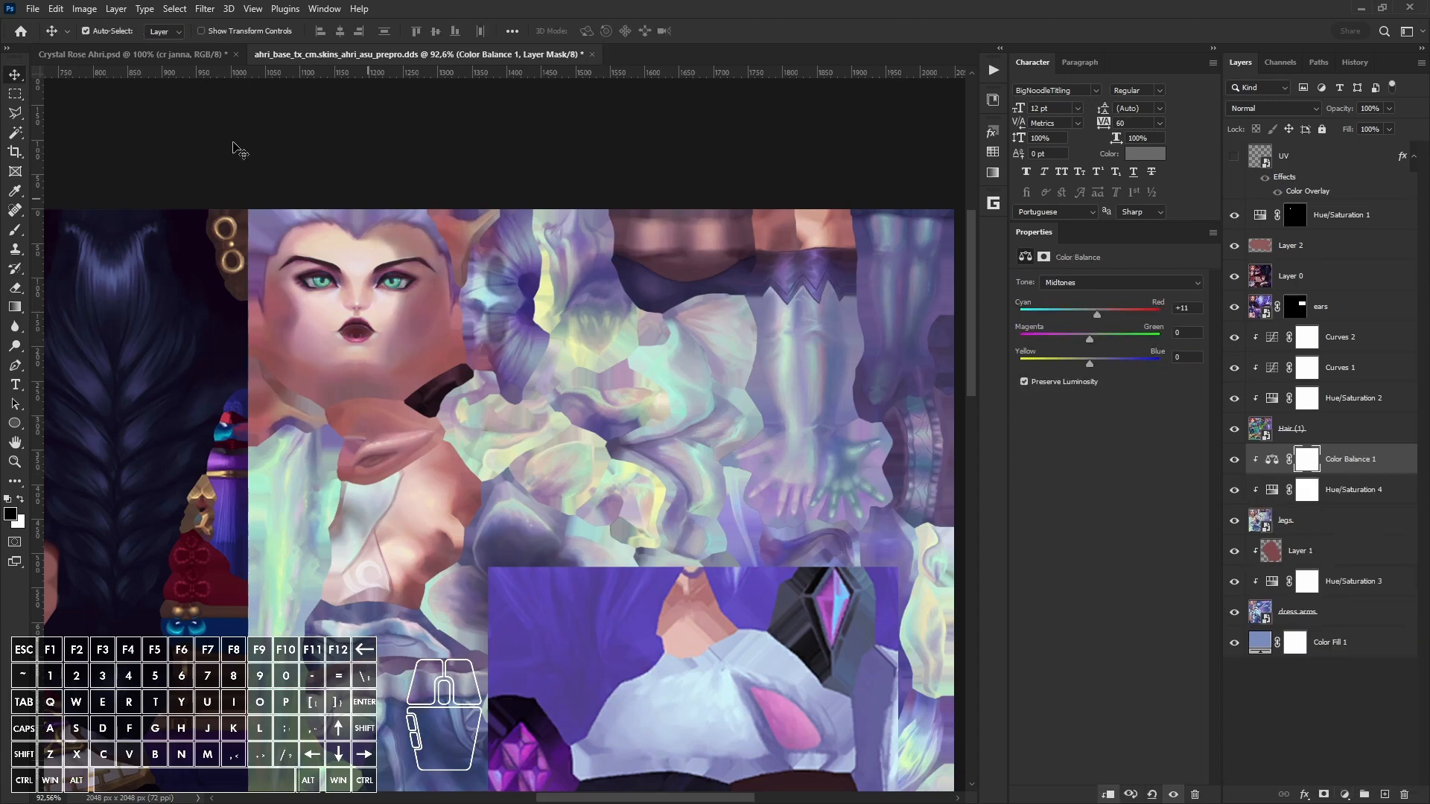
Step: Save the texture with the color-balanced legs in DDS format, overwriting the existing file
left_click(33, 9)
left_click(82, 184)
left_click(297, 477)
left_click(297, 526)
left_click(563, 600)
left_click(774, 409)
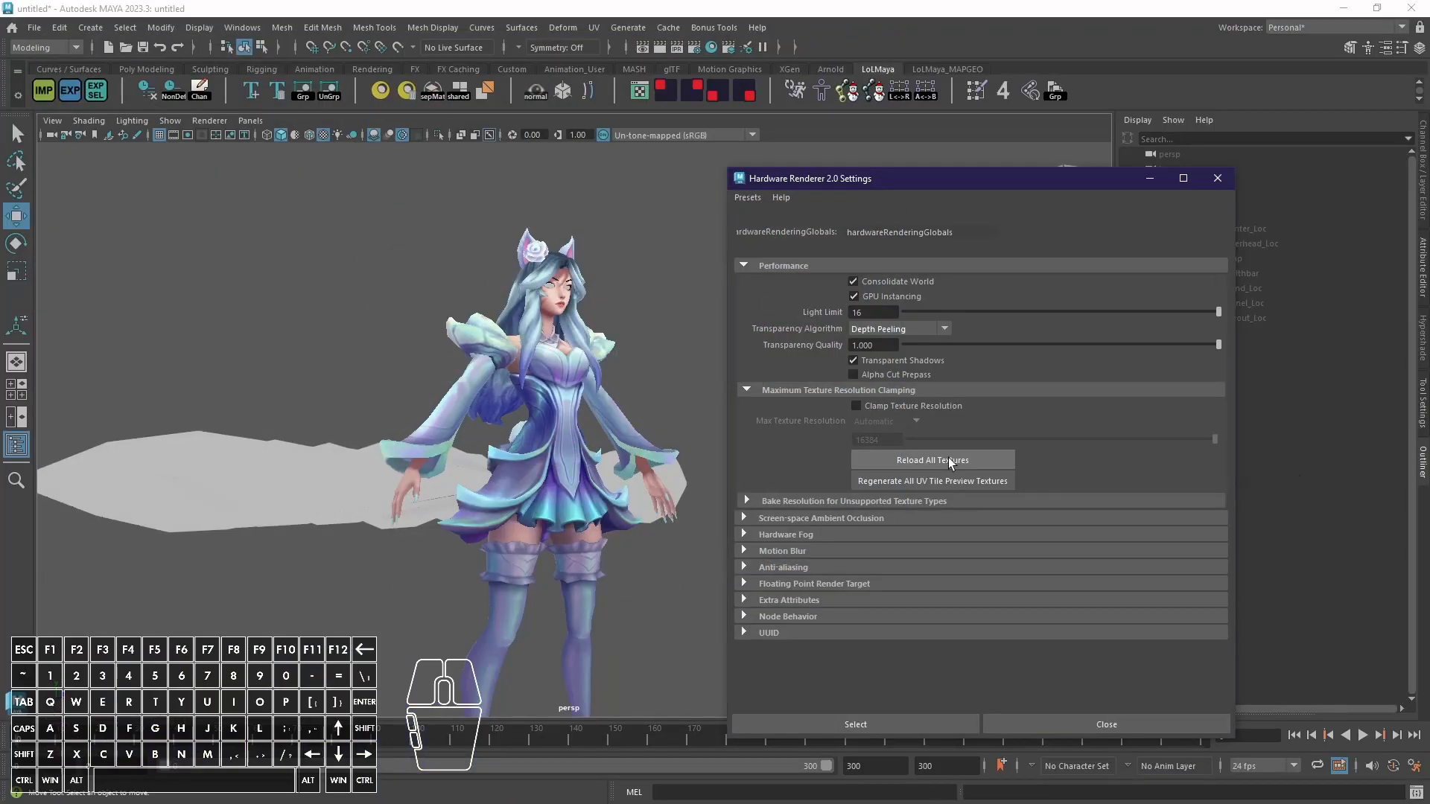
Step: Switch to Maya, reload all textures and inspect the legs, head and ears on the model
left_click(948, 457)
left_click_drag(614, 557, 440, 553, "alt")
left_click_drag(566, 536, 579, 441, "alt")
right_click_drag(579, 441, 589, 466, "alt")
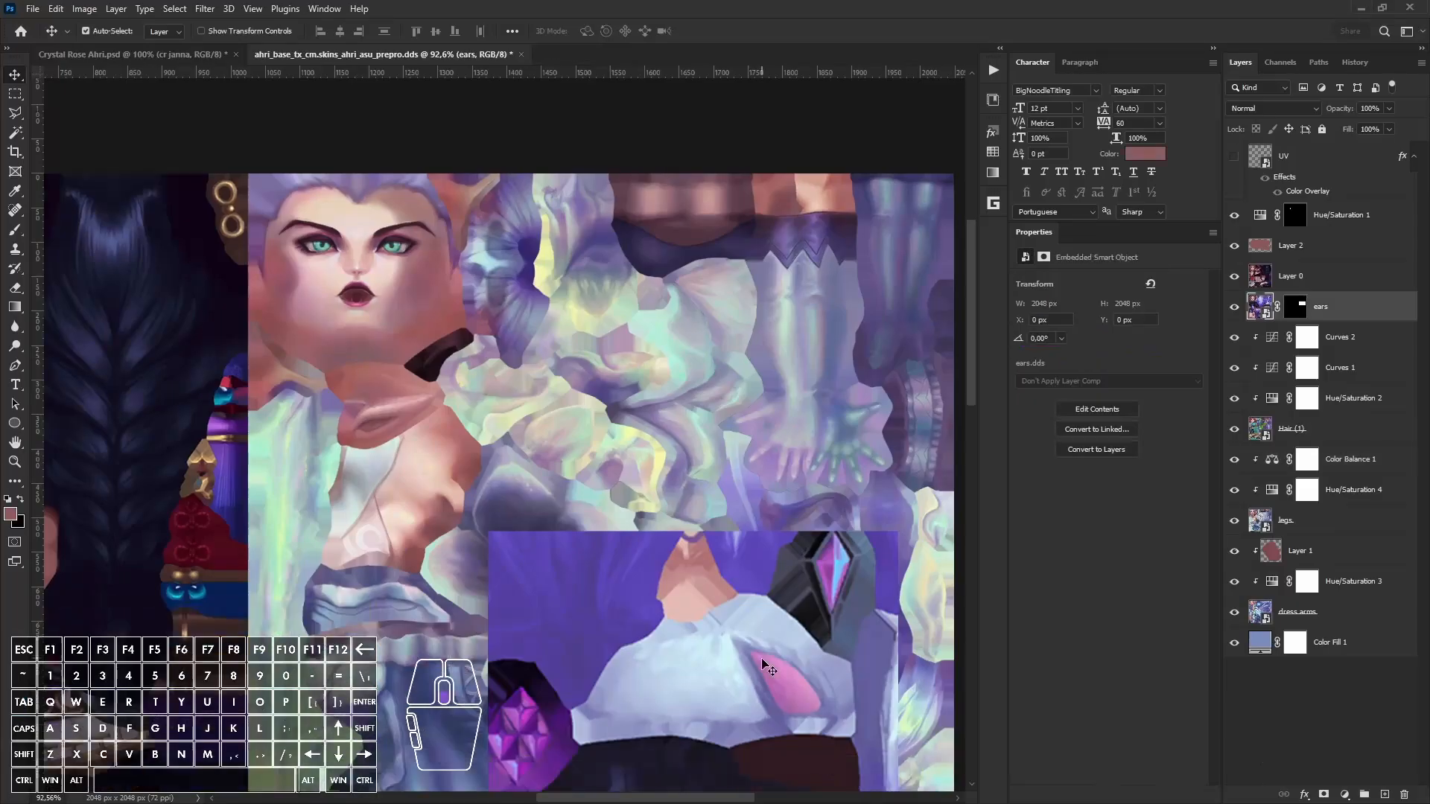
Step: In Photoshop, add a clipped Hue/Saturation adjustment with hue -34 to the ears layer and mask out the pink inner ear
left_click(1345, 795)
left_click(1352, 647)
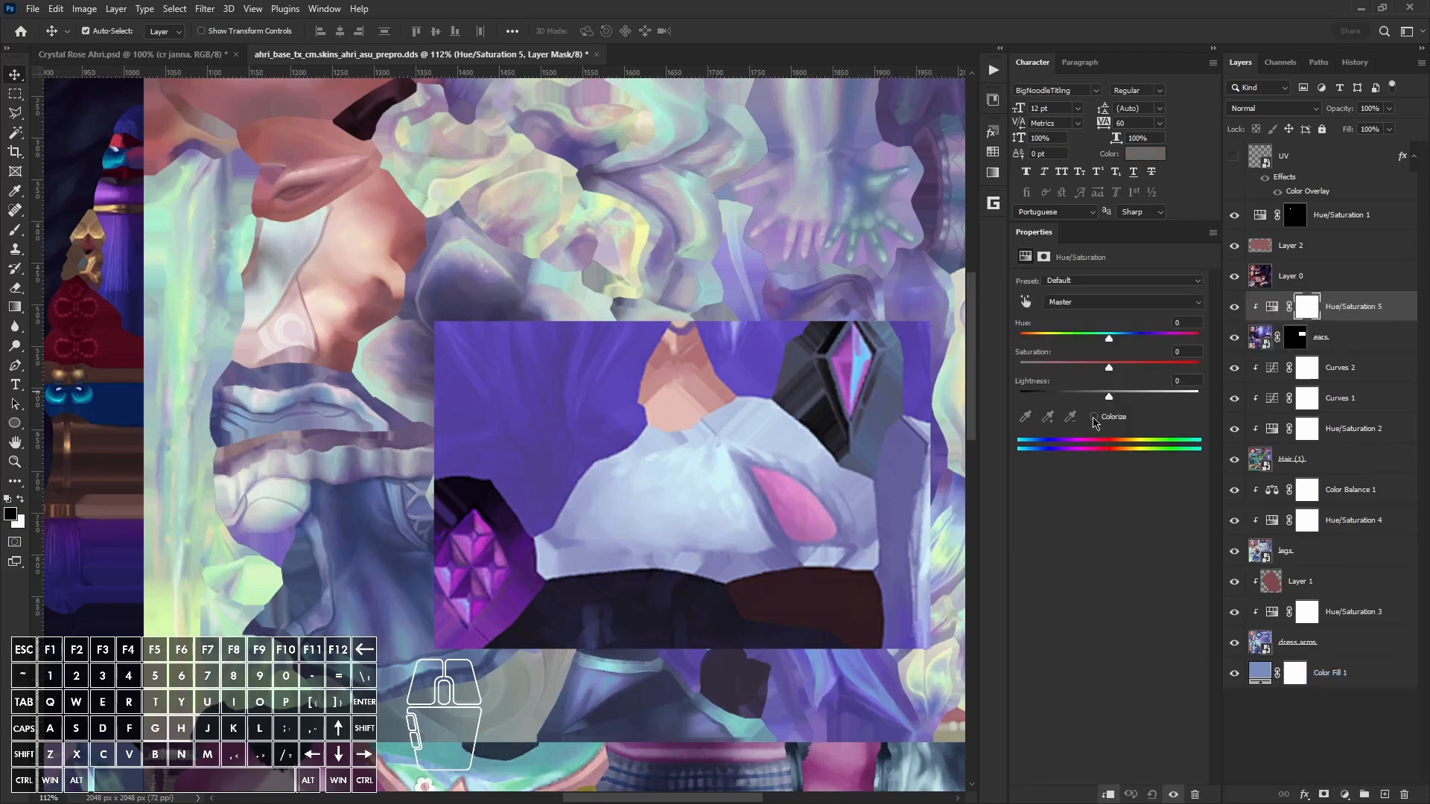
left_click_drag(1107, 341, 1087, 341)
scroll(828, 499, "up", 5, "alt")
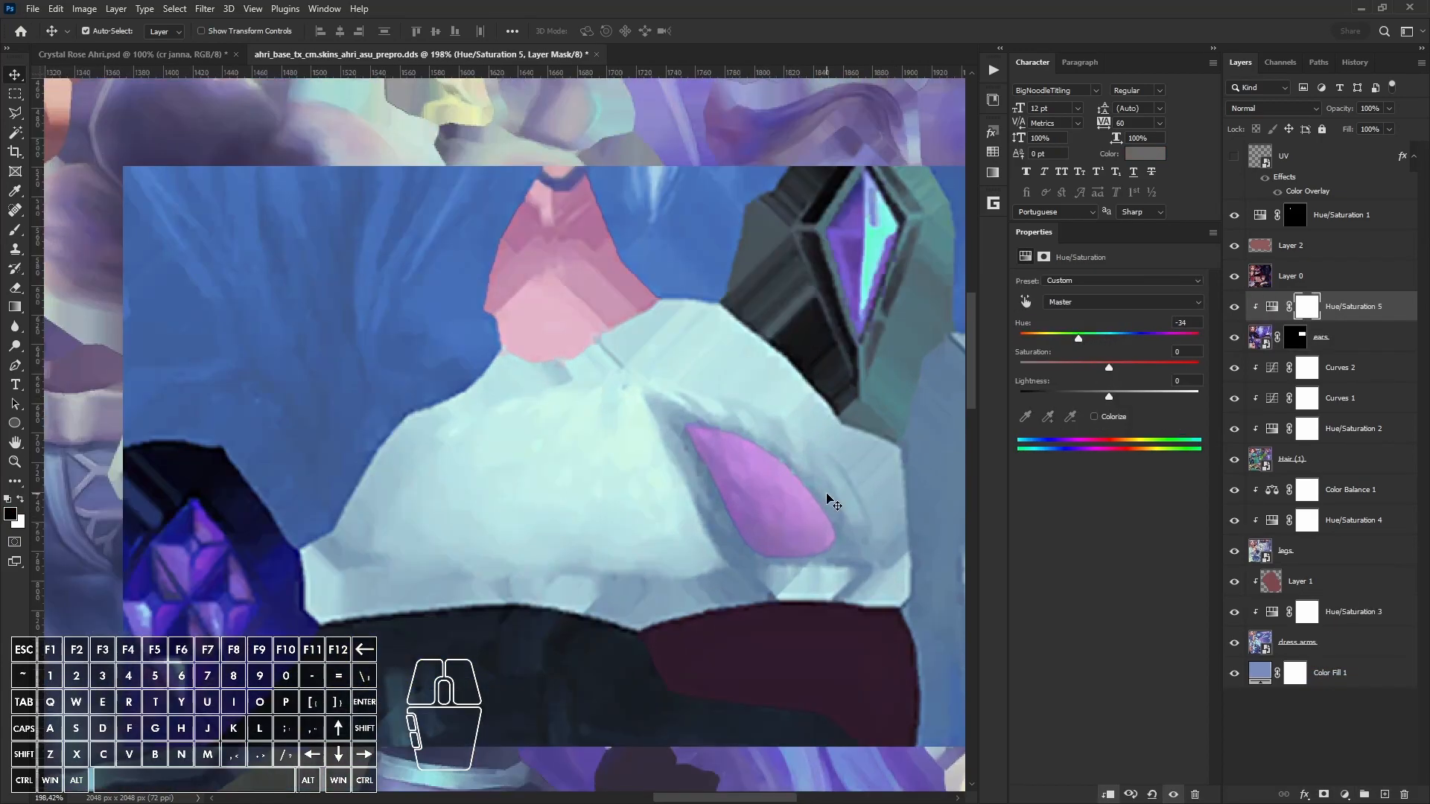
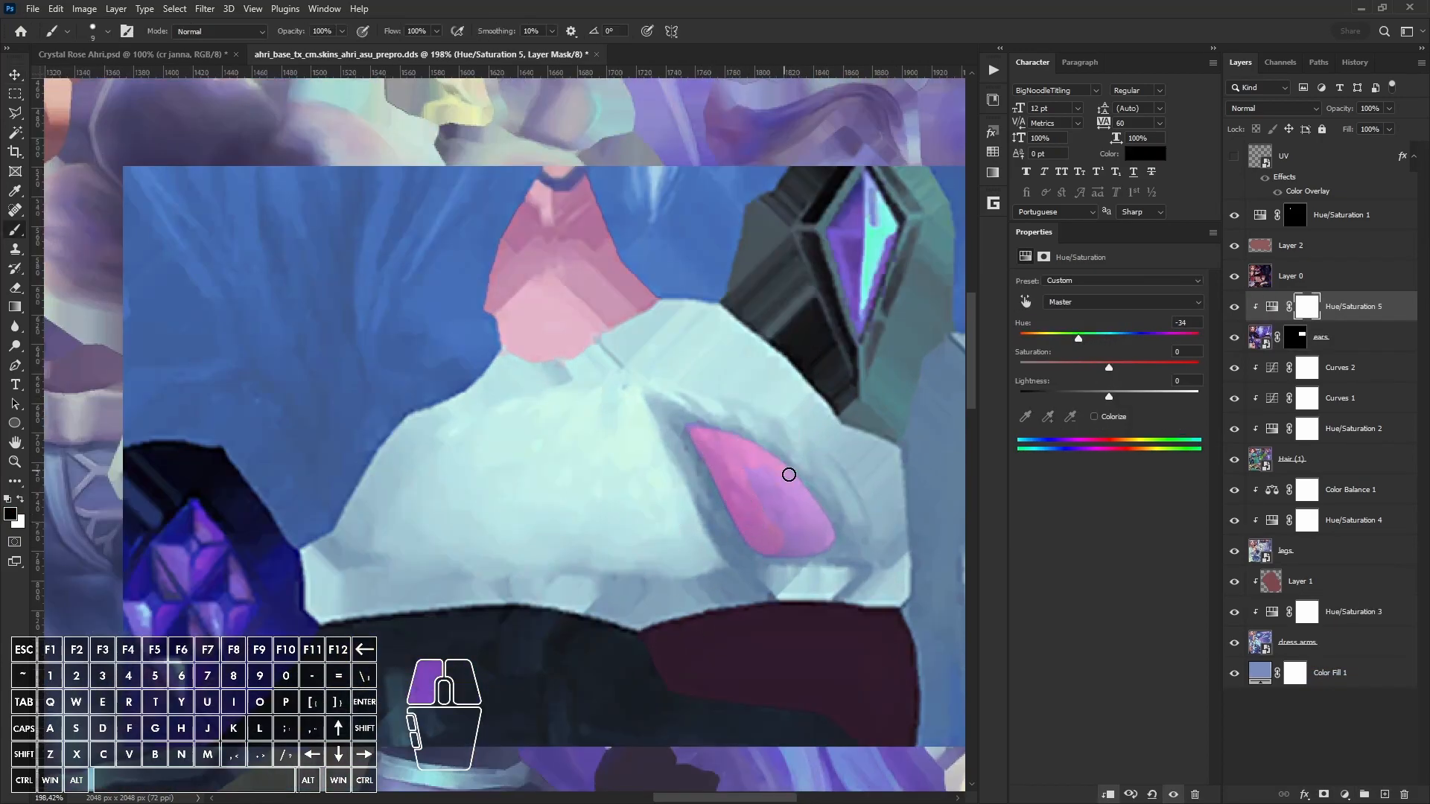
scroll(759, 473, "down", 3, "alt")
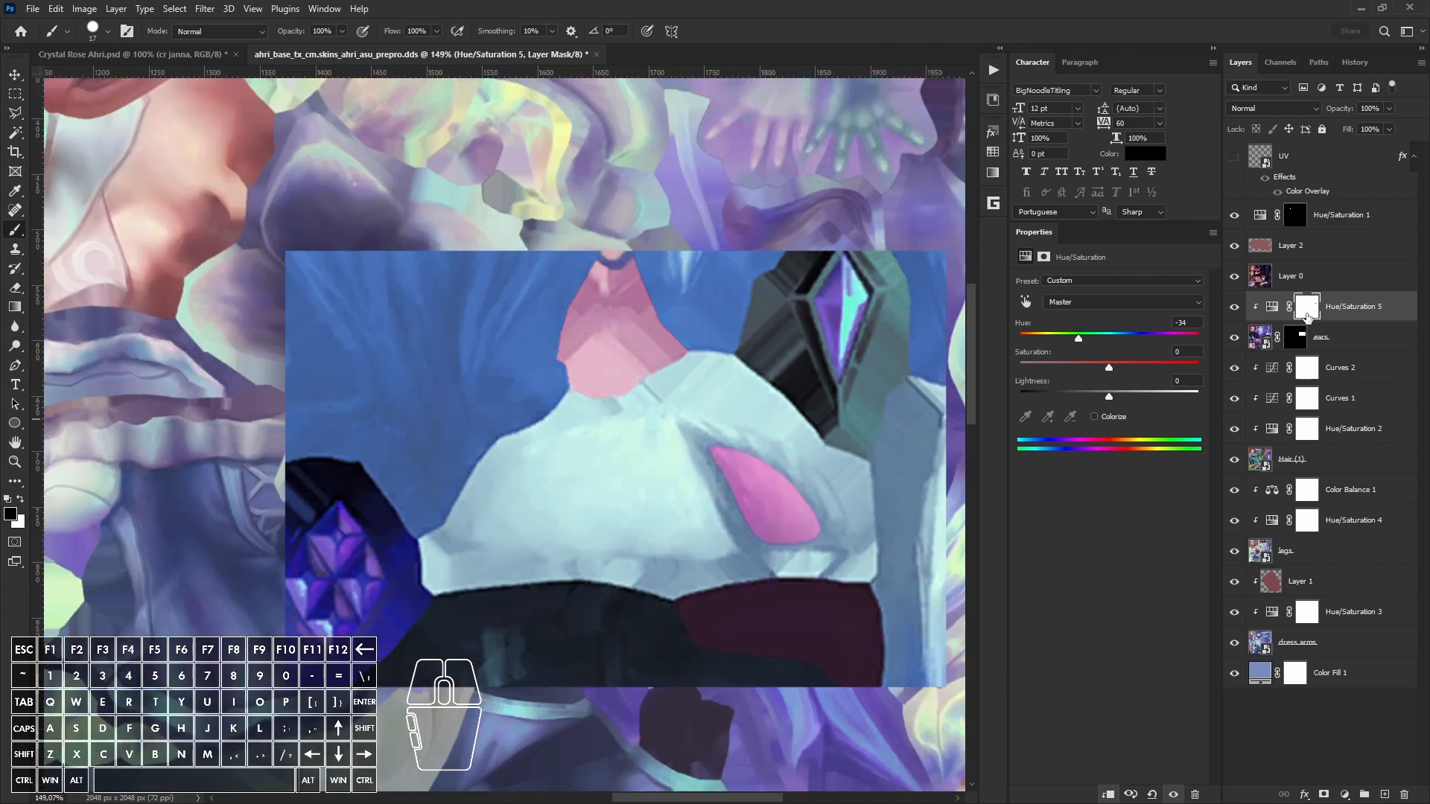
Step: Select the masked-out inner ear and add a colorized Hue/Saturation adjustment for it with hue 182 and saturation 38
right_click(1307, 316)
left_click(1307, 306, "ctrl")
left_click(1344, 795)
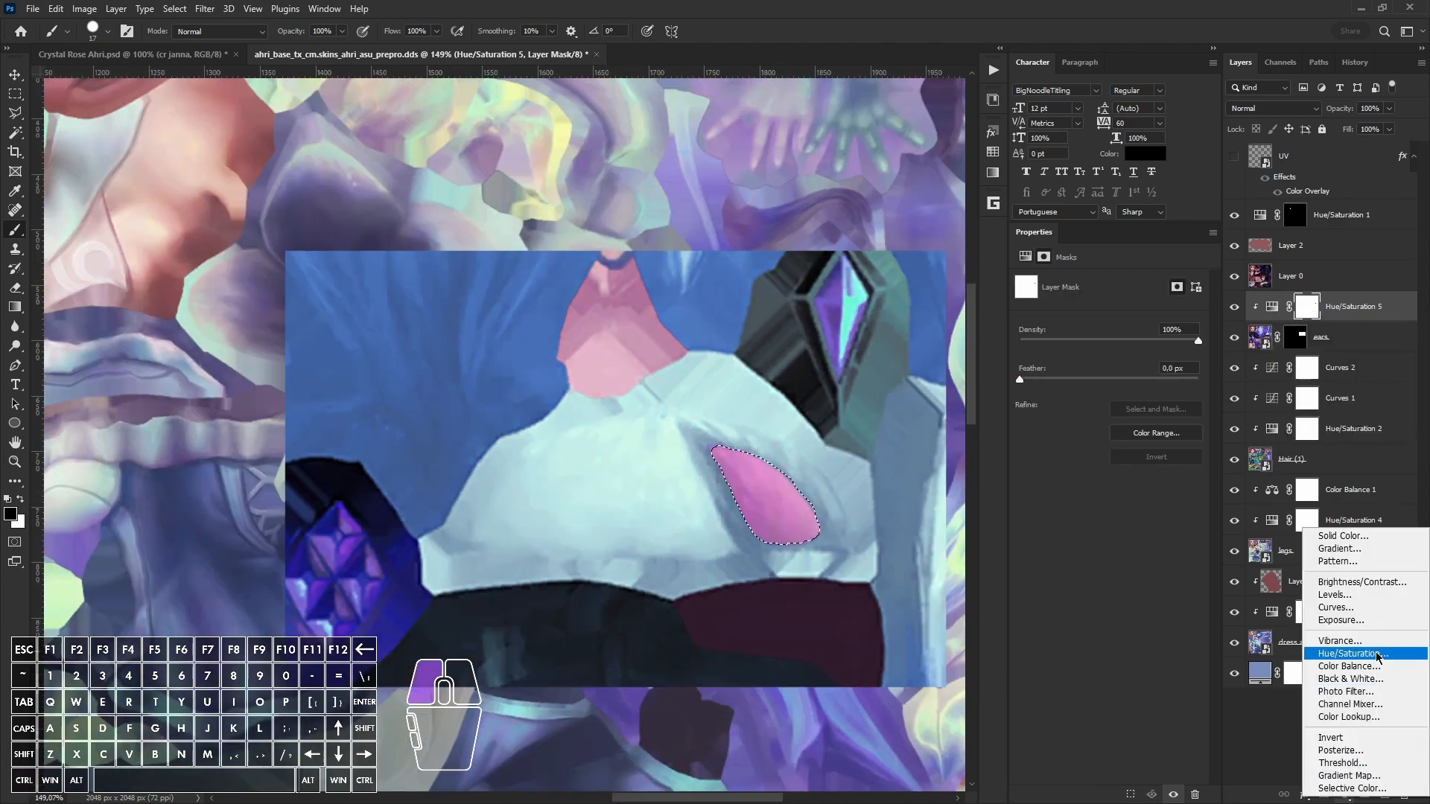
left_click(1377, 654)
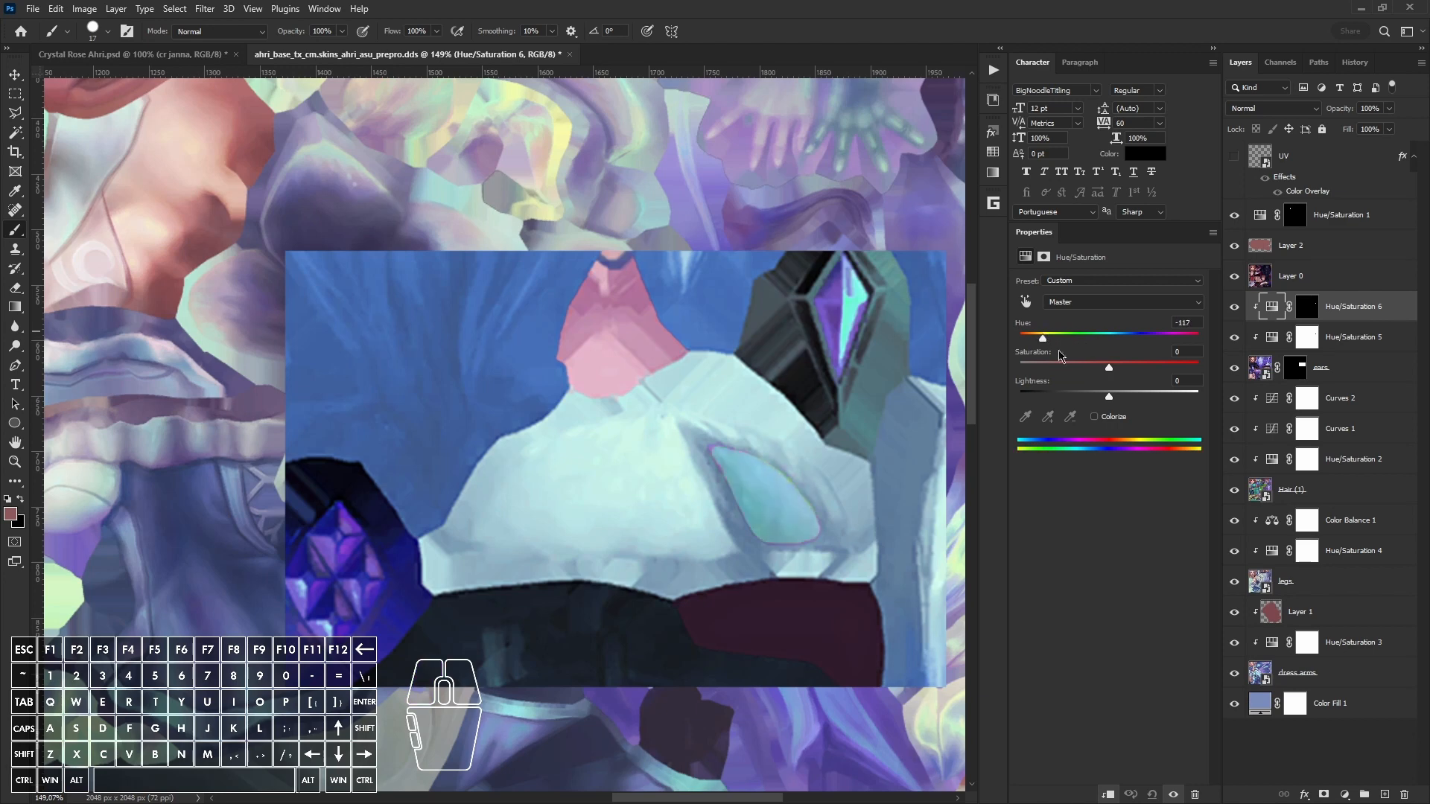
scroll(794, 462, "up", 3, "alt")
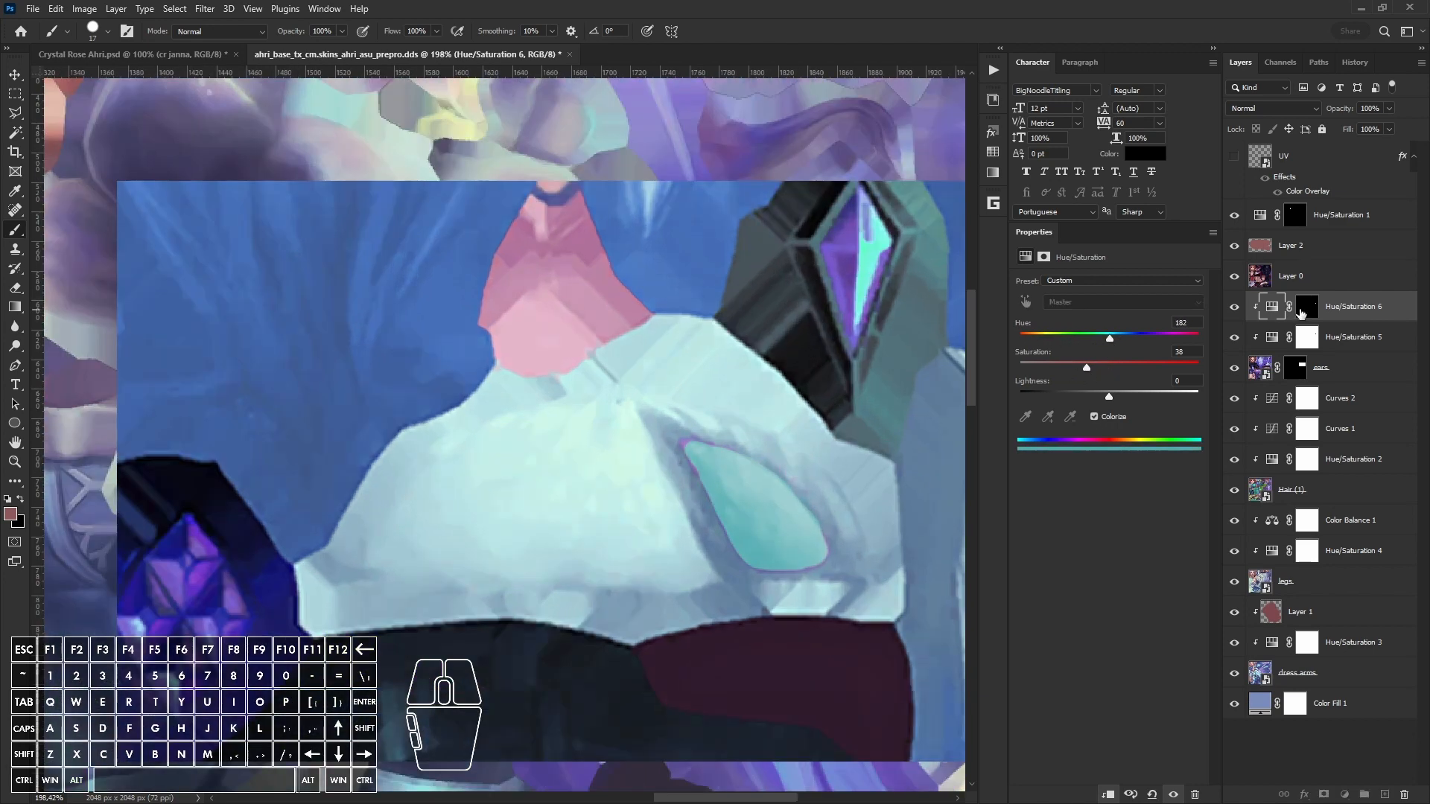
Step: Paint white on the inner ear adjustment's mask to cover the remaining pink outline
left_click(1303, 311)
key("x")
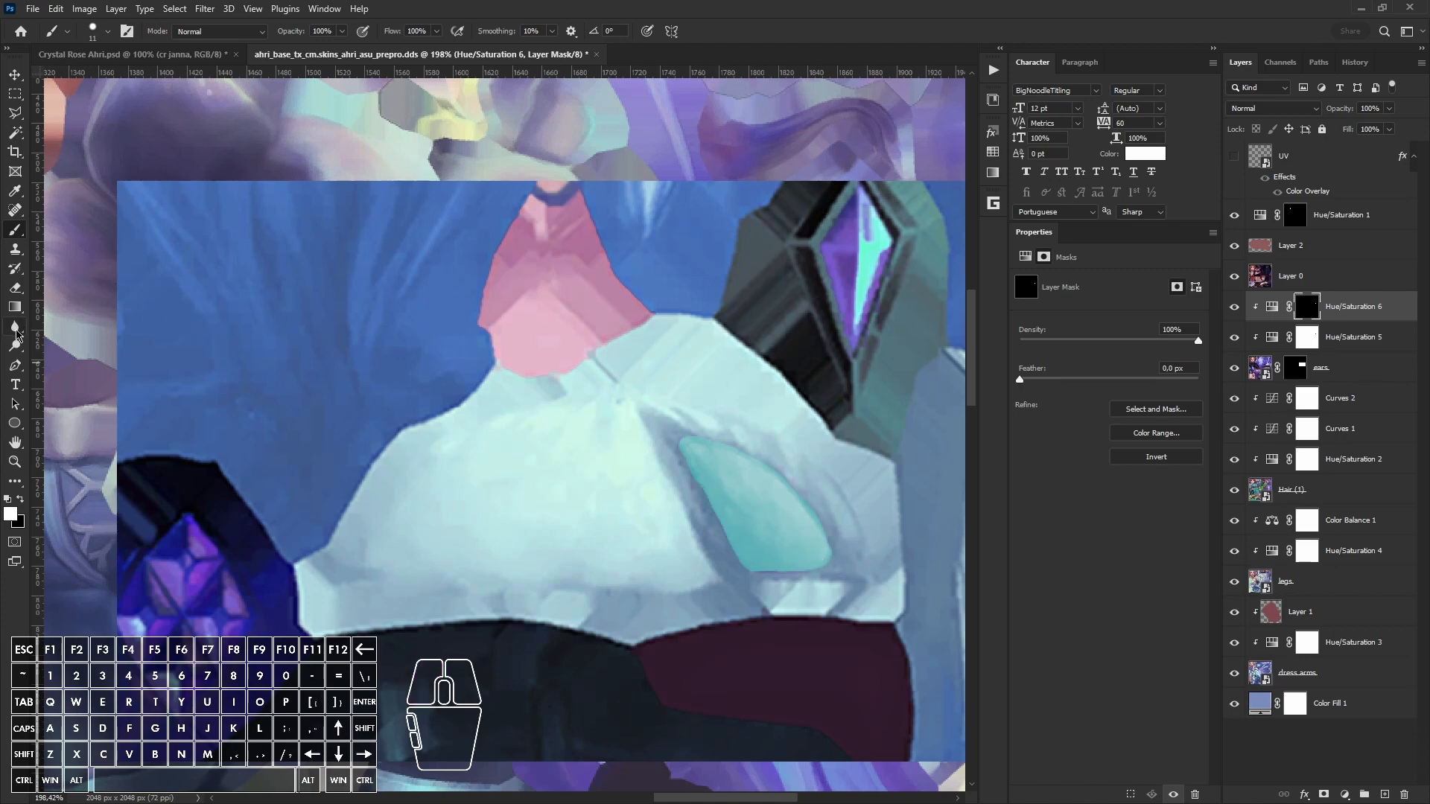
scroll(852, 504, "down", 5, "alt")
Step: Save the texture with the recolored ears in DDS format, overwriting the existing file
left_click(33, 9)
left_click(65, 190)
left_click(223, 478)
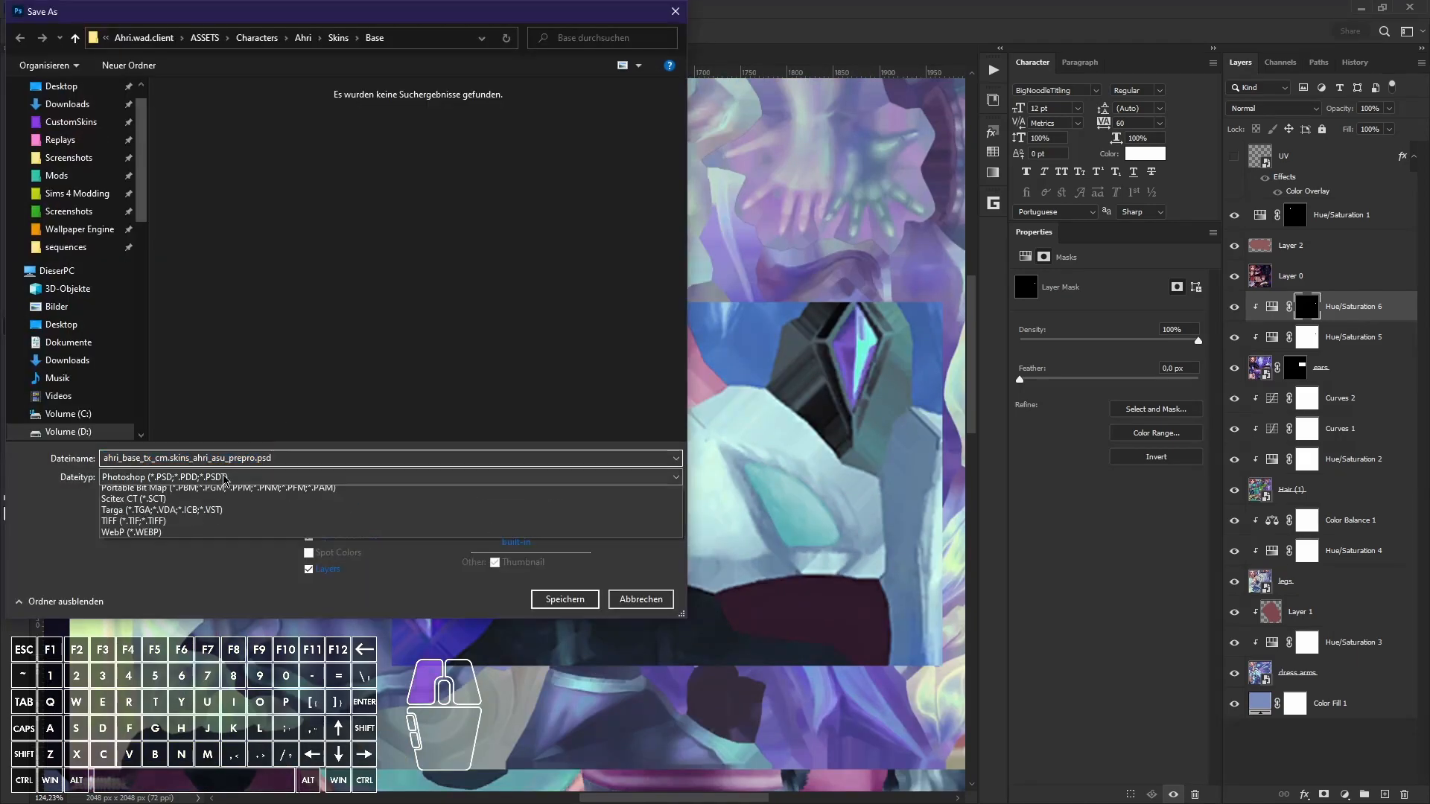
left_click(223, 532)
left_click(565, 600)
left_click(771, 410)
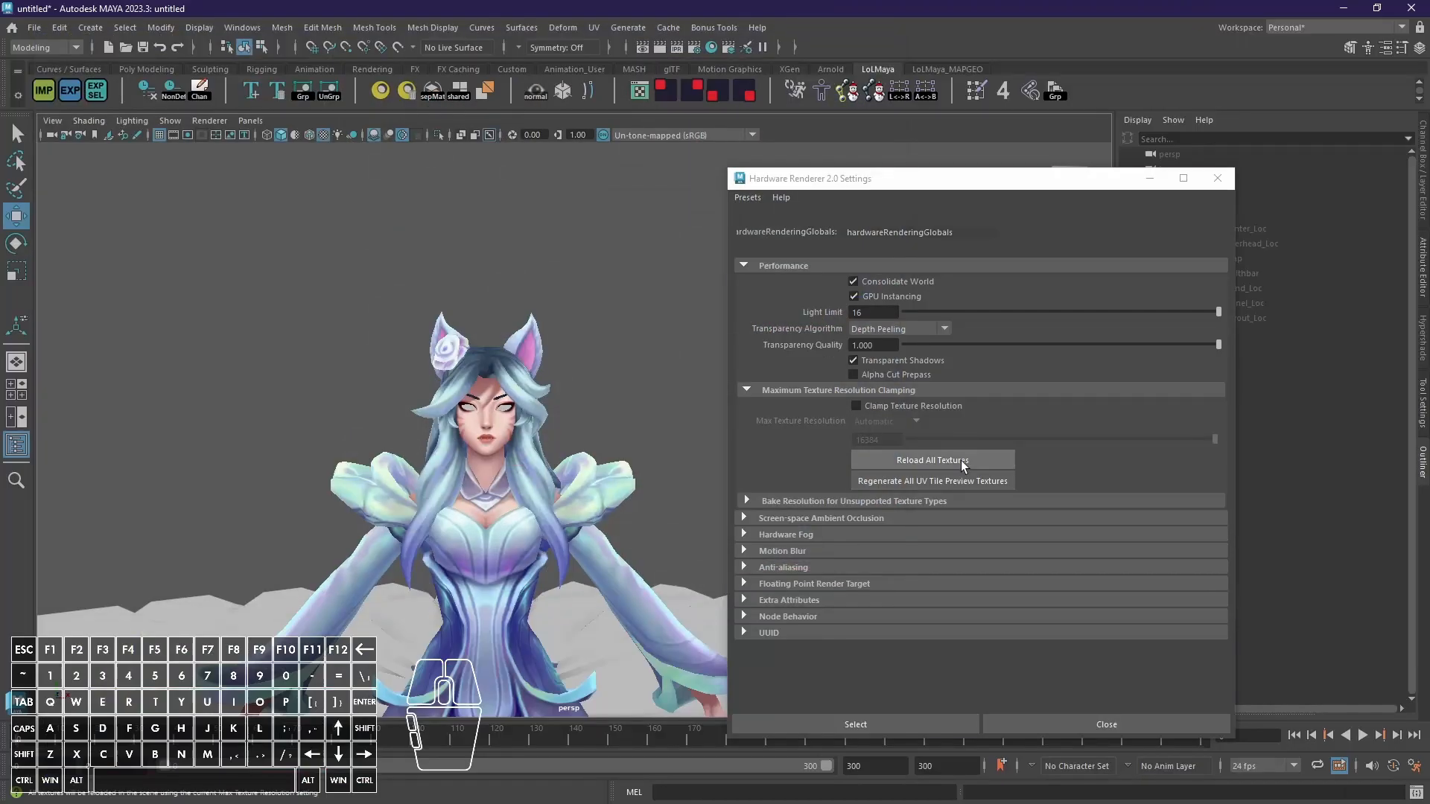
Step: Inspect the ears in Maya, switch back to Photoshop and set the ears adjustment to saturation +24 and lightness -21
left_click_drag(537, 417, 596, 422, "alt")
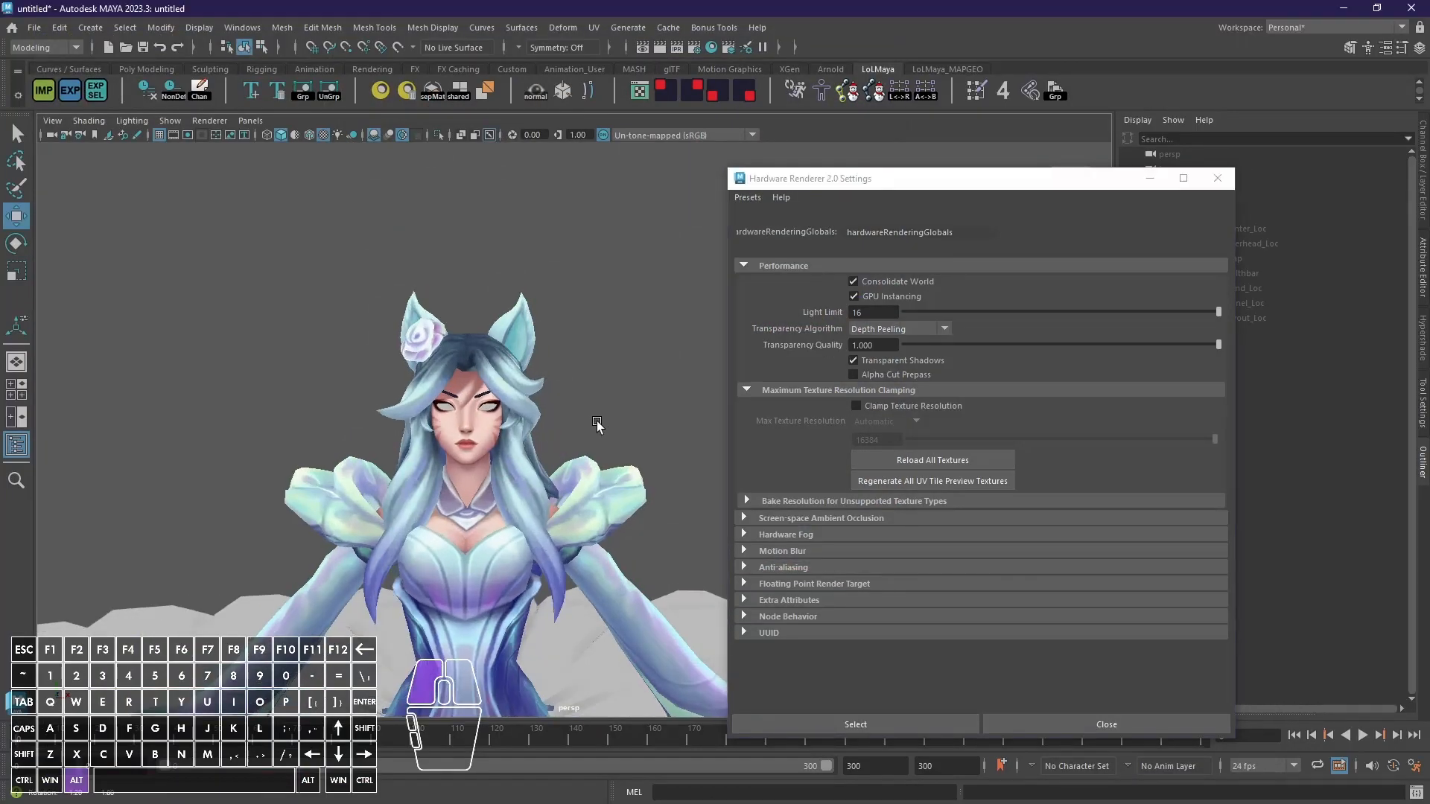
left_click_drag(558, 561, 636, 570, "alt")
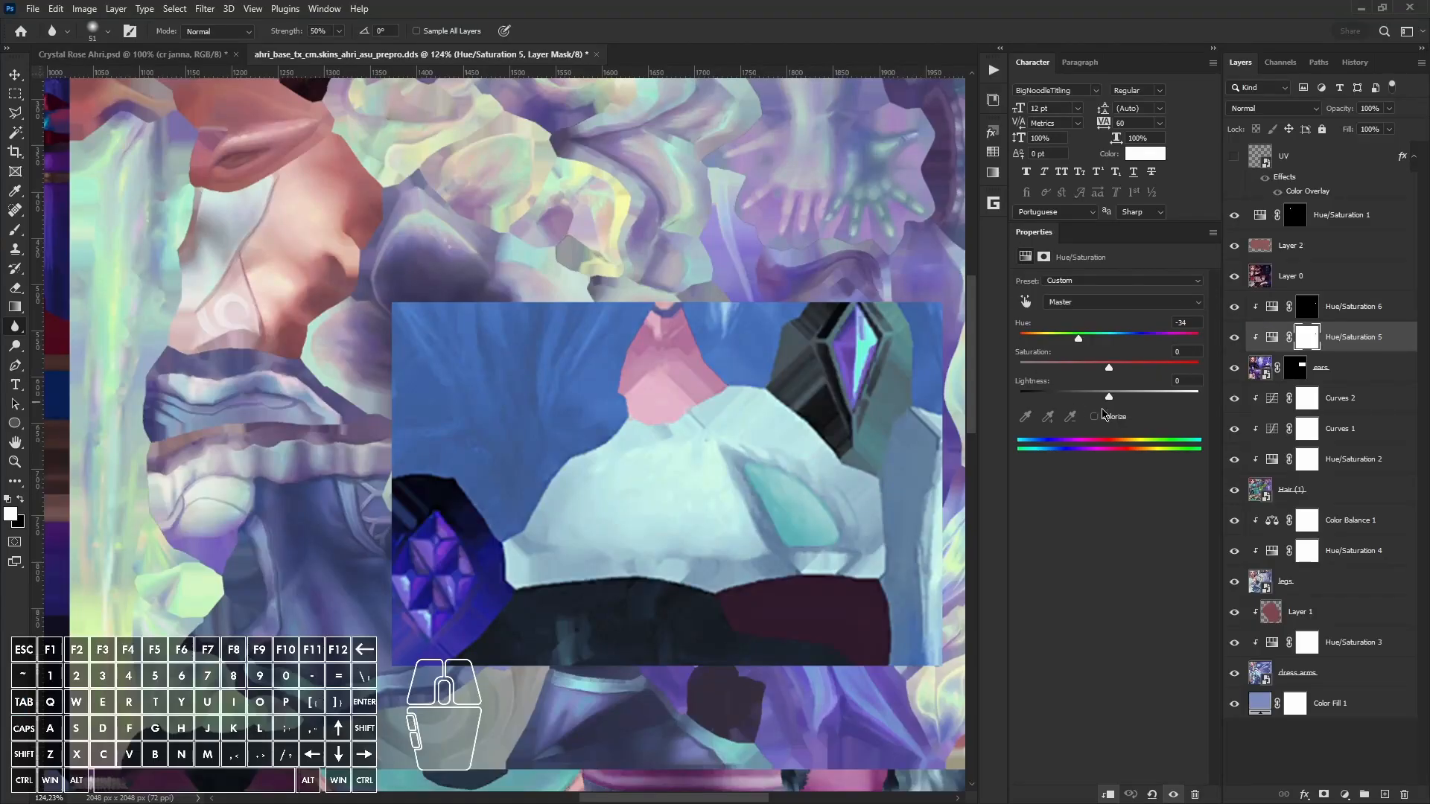
left_click_drag(1109, 395, 1089, 396)
Step: Save the texture in DDS format, overwriting the existing file, and inspect the ears and hair on the model in Maya
left_click(33, 9)
left_click(75, 191)
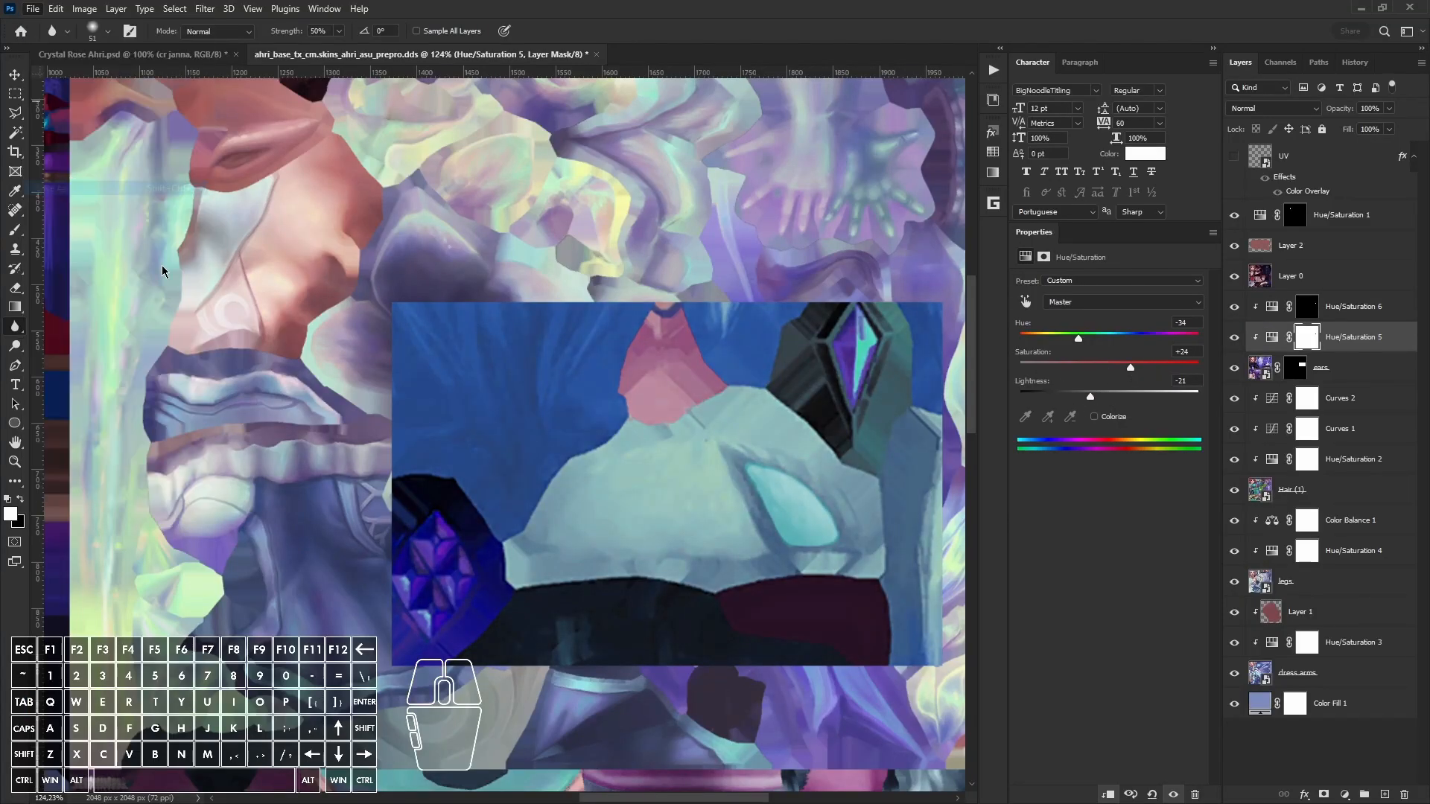
left_click(272, 477)
left_click(281, 526)
left_click(565, 601)
left_click(773, 410)
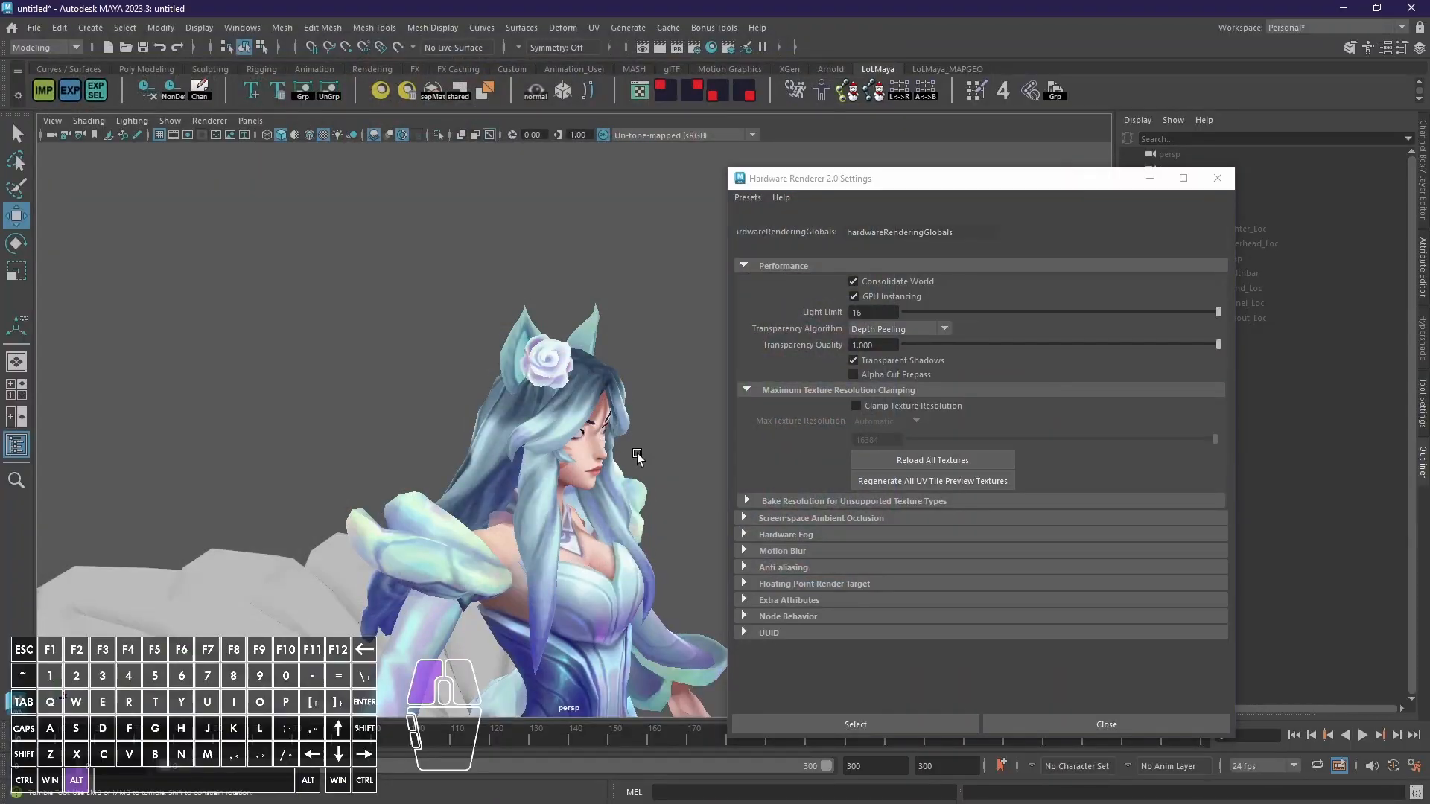
left_click_drag(637, 453, 545, 444, "alt")
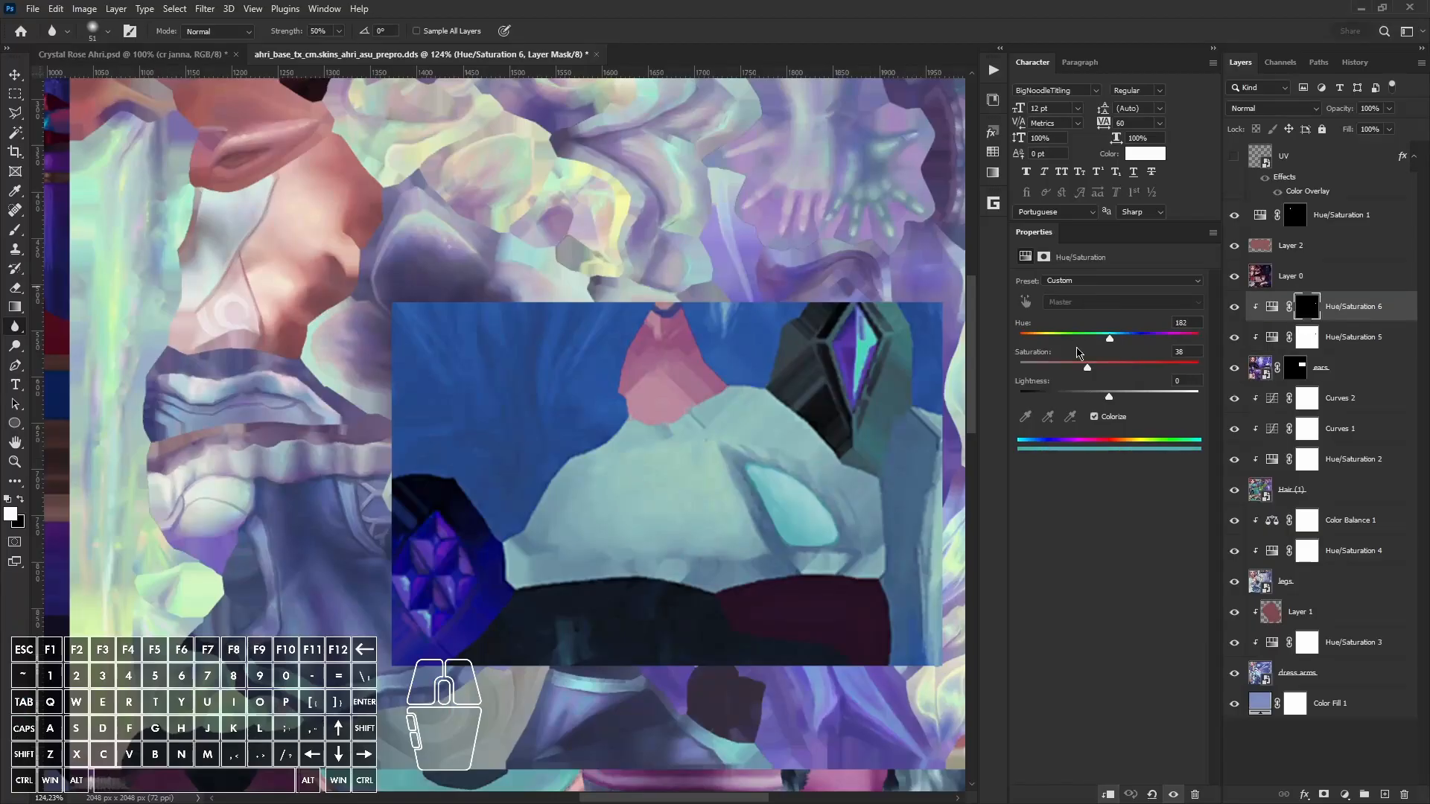
Step: Switch to Photoshop, set the inner ear adjustment to hue 198, saturation 43 and lightness +13, and save the texture
mouse_move(1115, 336)
left_mouse_down()
mouse_move(1155, 336)
mouse_move(1117, 339)
left_mouse_up()
left_click(32, 9)
left_click(71, 188)
Step: Select the hair's Hue/Saturation adjustment and set its saturation to +16
scroll(506, 547, "down", 5, "alt")
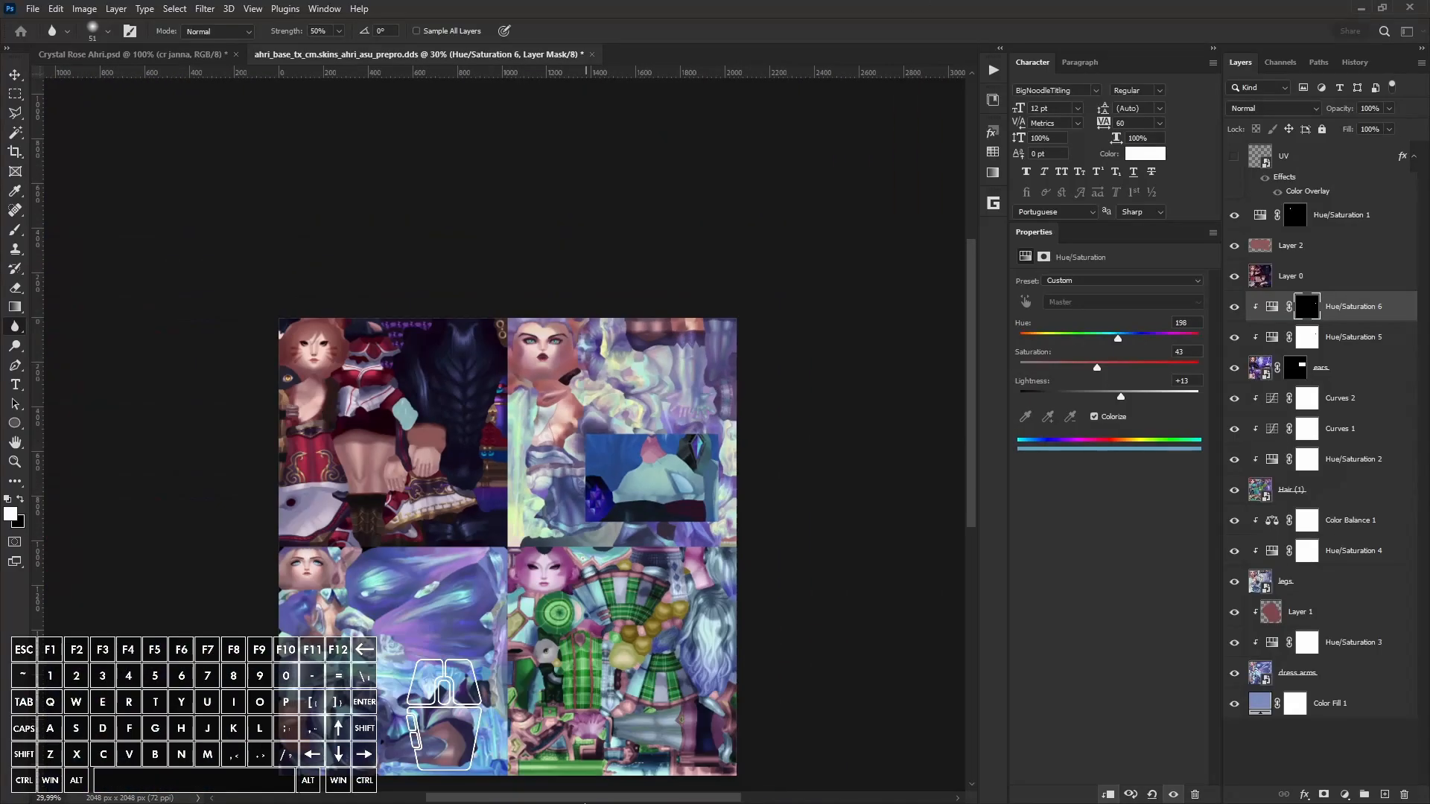
key("v")
left_click(701, 681)
scroll(700, 684, "up", 5, "alt")
left_click(1361, 460)
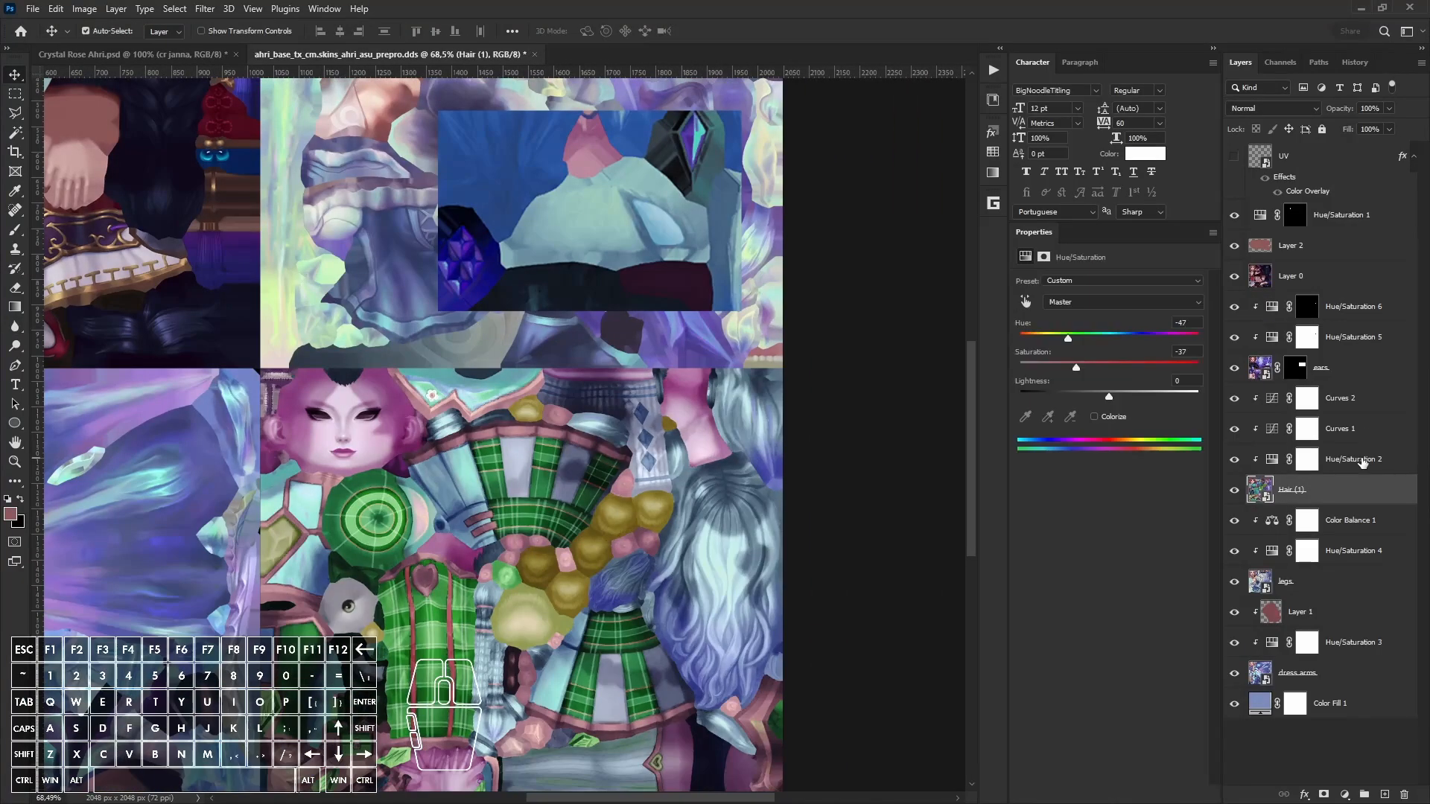
left_click_drag(1077, 368, 1123, 371)
Step: Compare the hair with its Curves adjustments hidden and shown, and delete the Curves 2 adjustment
left_click(1235, 431)
left_click(1234, 431)
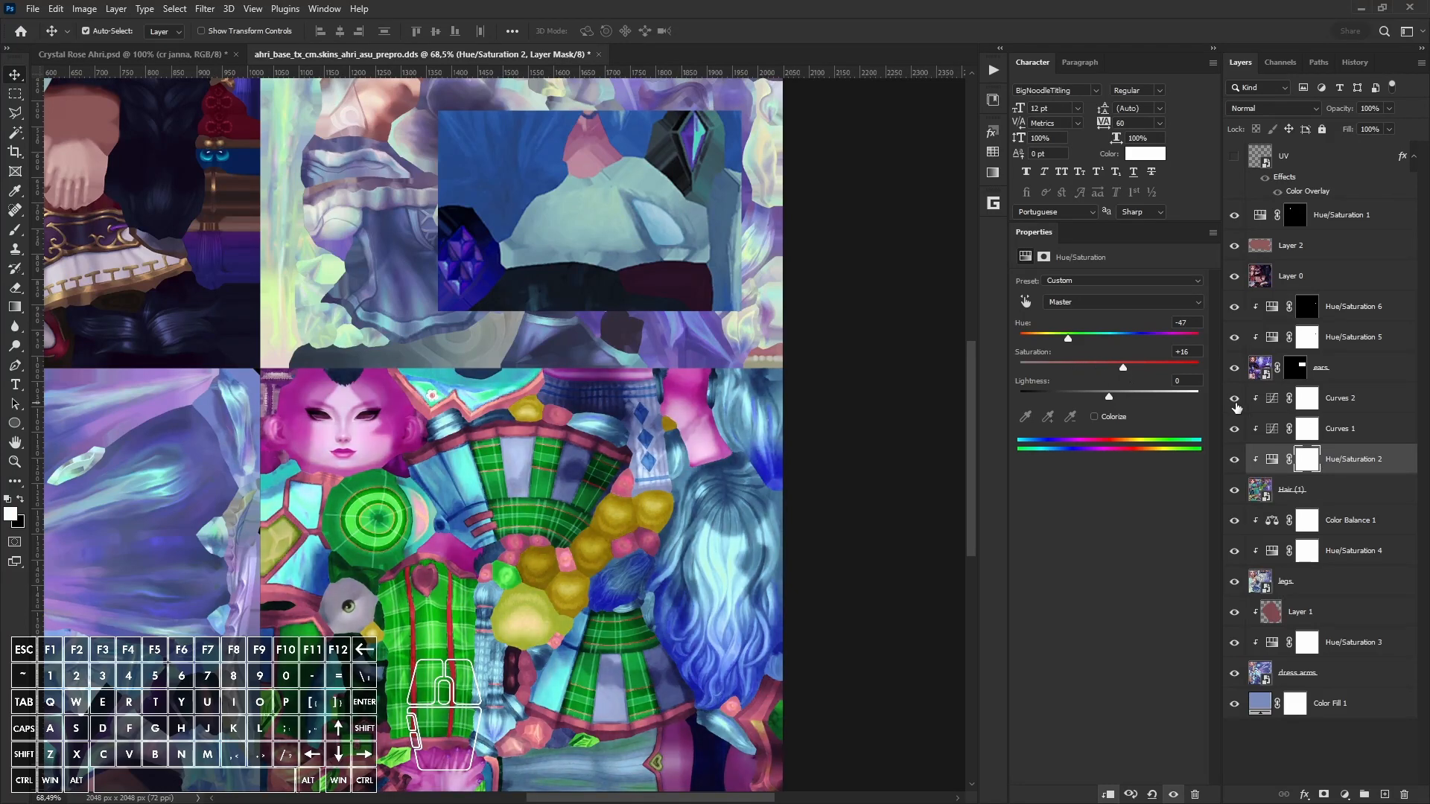
left_click(1235, 401)
left_click(1361, 406)
left_click(1406, 795)
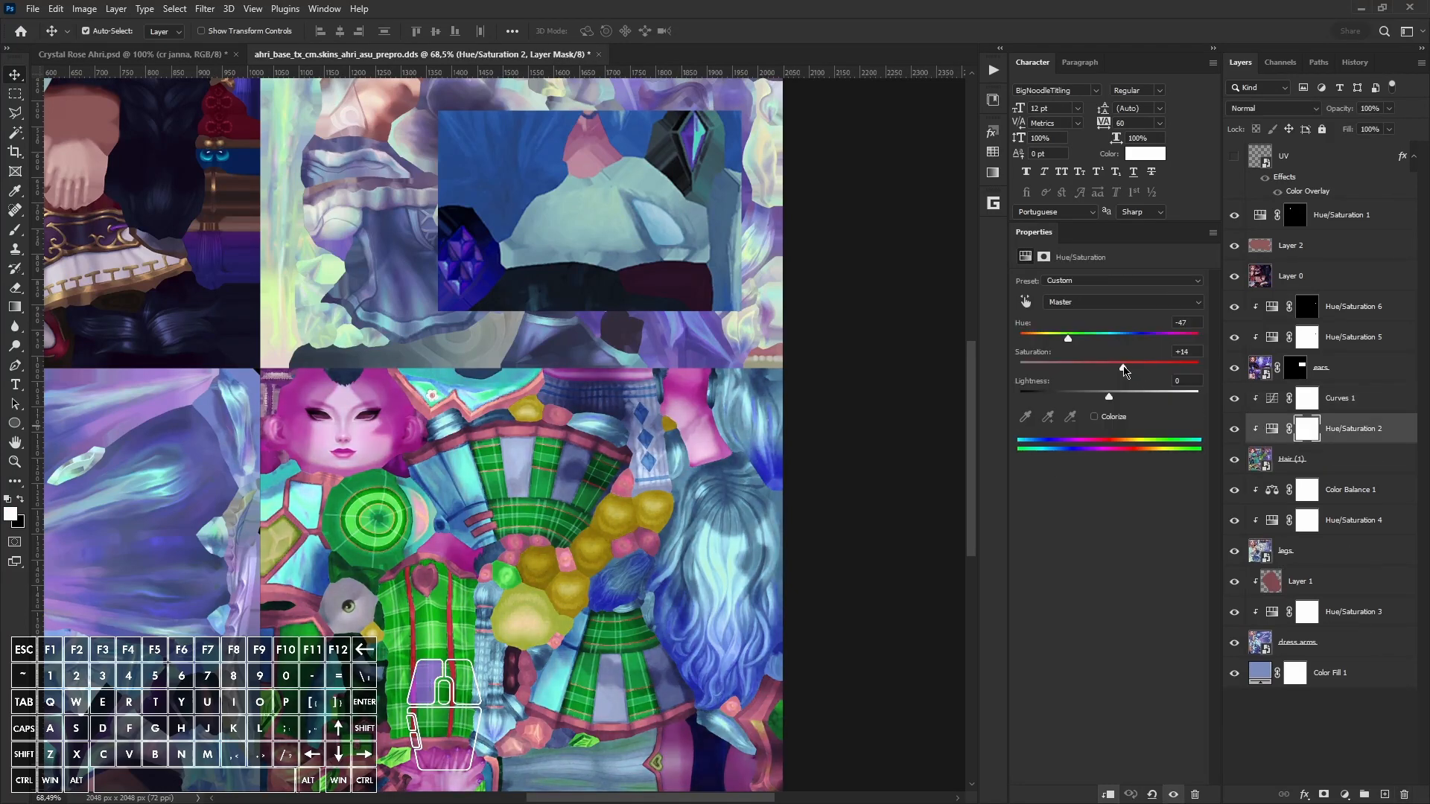
Step: Set the hair adjustment to hue -72 and saturation +17 and save the texture in DDS format, overwriting the existing file
left_click_drag(1068, 339, 1061, 340)
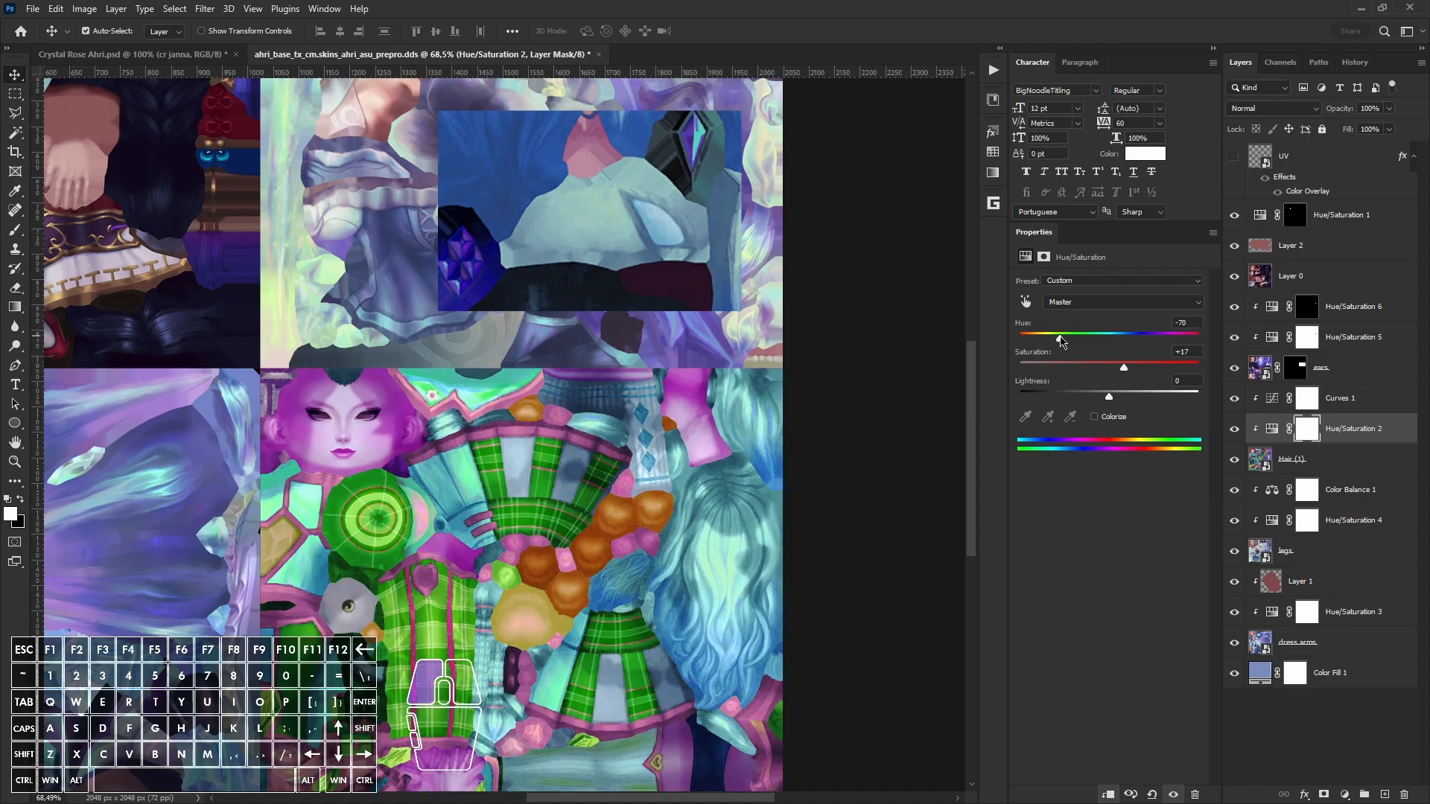
left_click(34, 9)
left_click(71, 190)
left_click(290, 477)
left_click(287, 525)
left_click(567, 599)
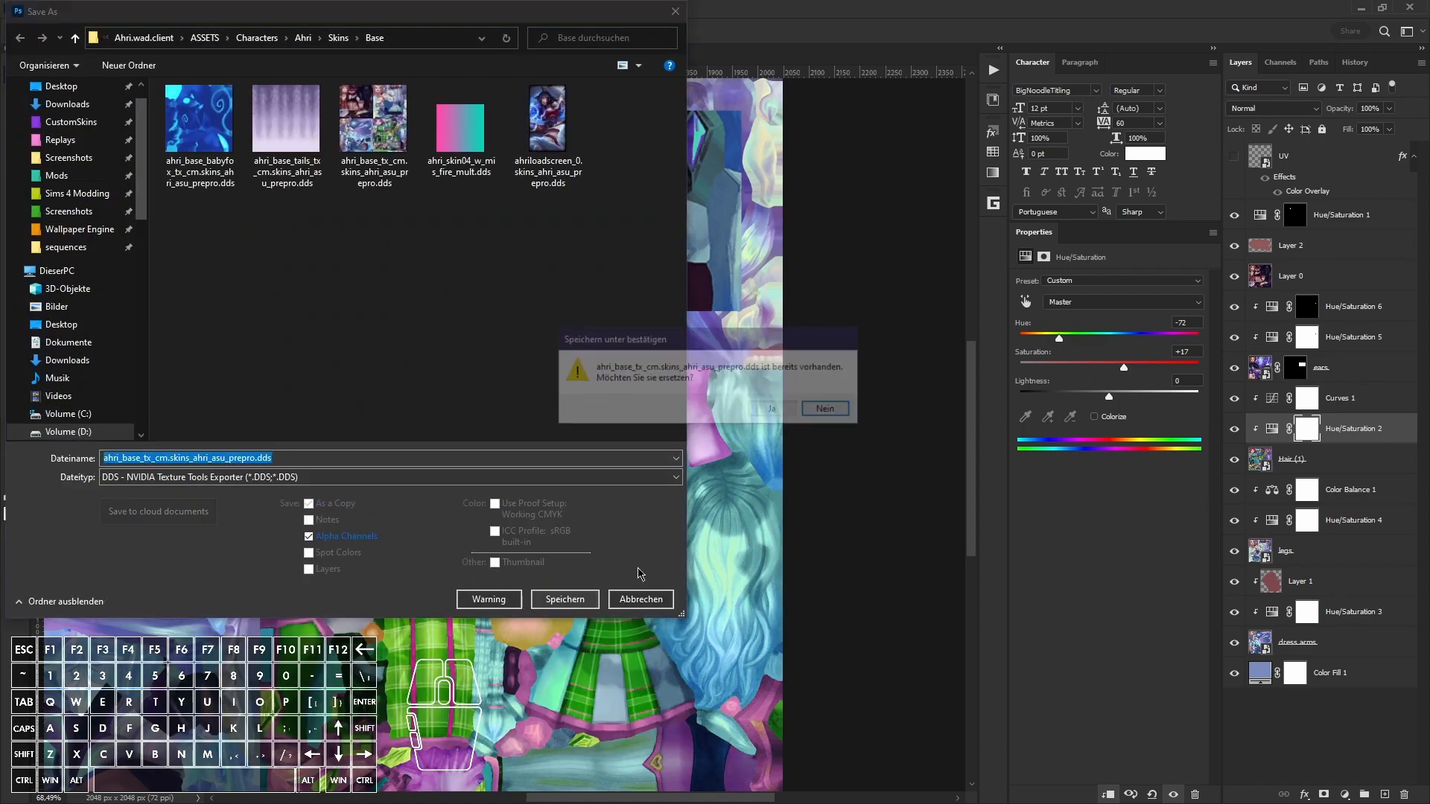
left_click(784, 408)
Step: Switch to Maya, reload all textures and inspect the new hair color on the full character
key("alt+Tab")
left_click(928, 456)
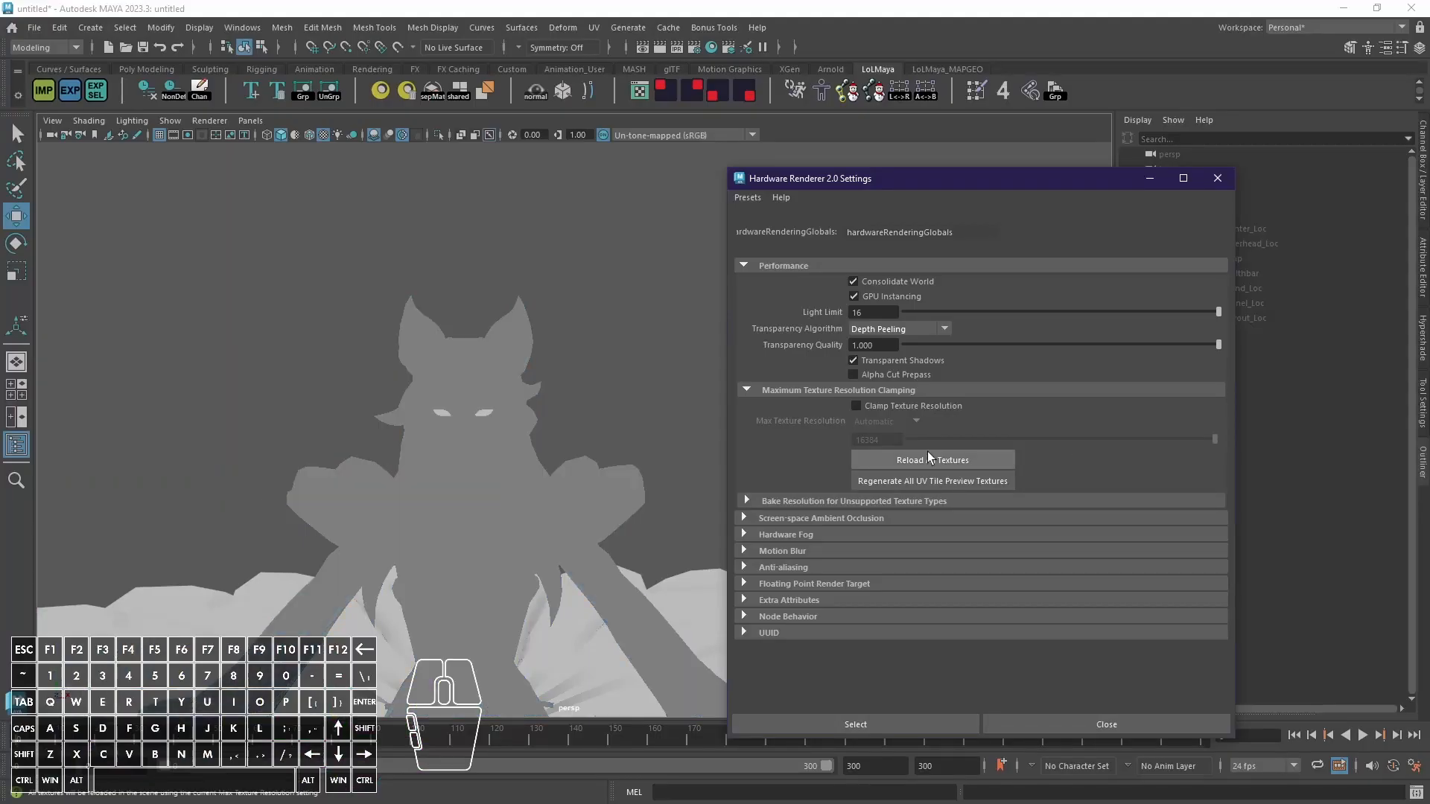
mouse_move(514, 477)
left_mouse_down("alt")
mouse_move(265, 486)
mouse_move(521, 488)
left_mouse_up("alt")
scroll(526, 490, "down", 5)
middle_click_drag(526, 490, 475, 365, "alt")
left_click_drag(475, 365, 544, 376, "alt")
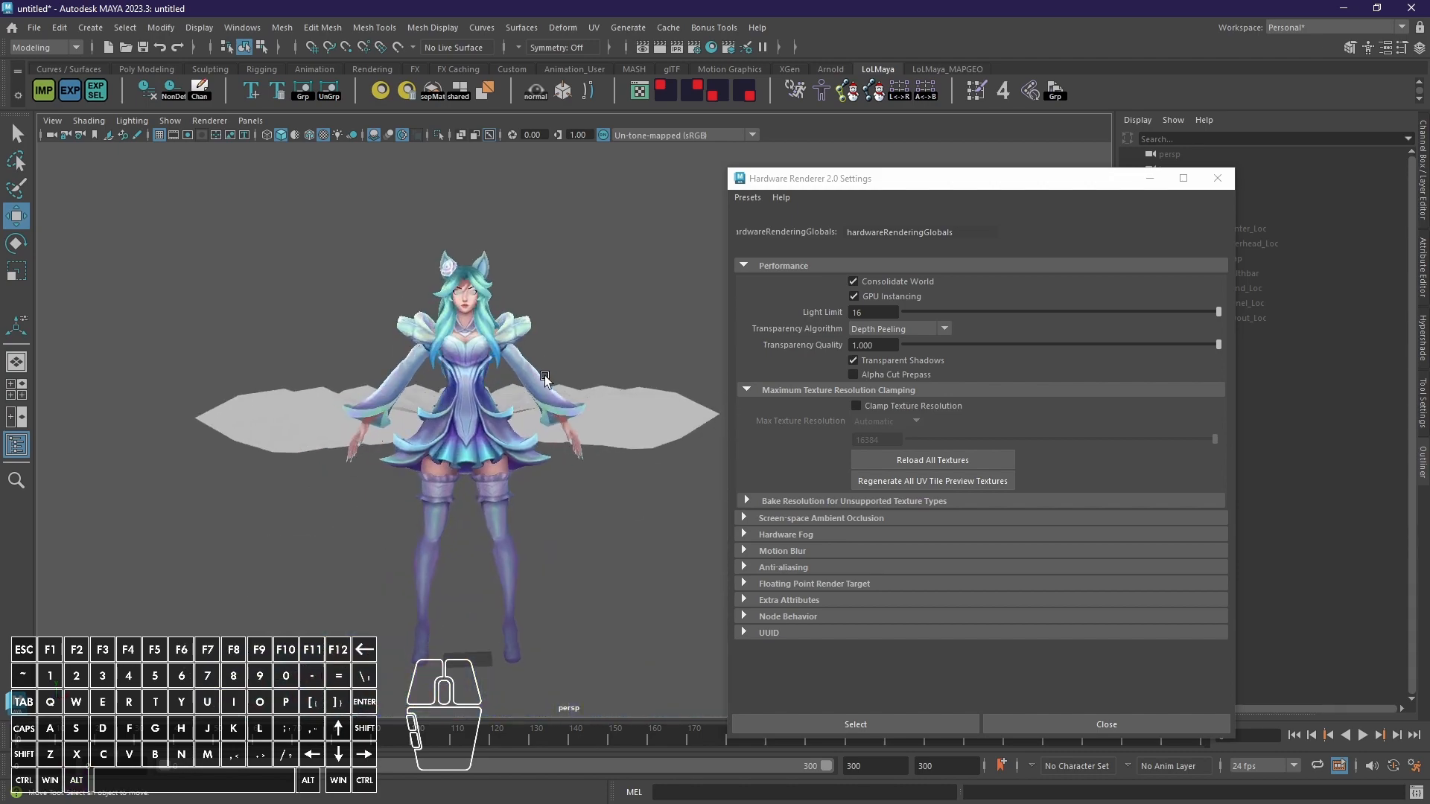
Step: Switch to Photoshop, set the hair adjustment's hue to -47 and save the texture in DDS format, overwriting the existing file
key("alt+Tab")
left_click_drag(1058, 340, 1068, 341)
left_click(32, 9)
left_click(48, 190)
left_click(256, 478)
left_click(254, 526)
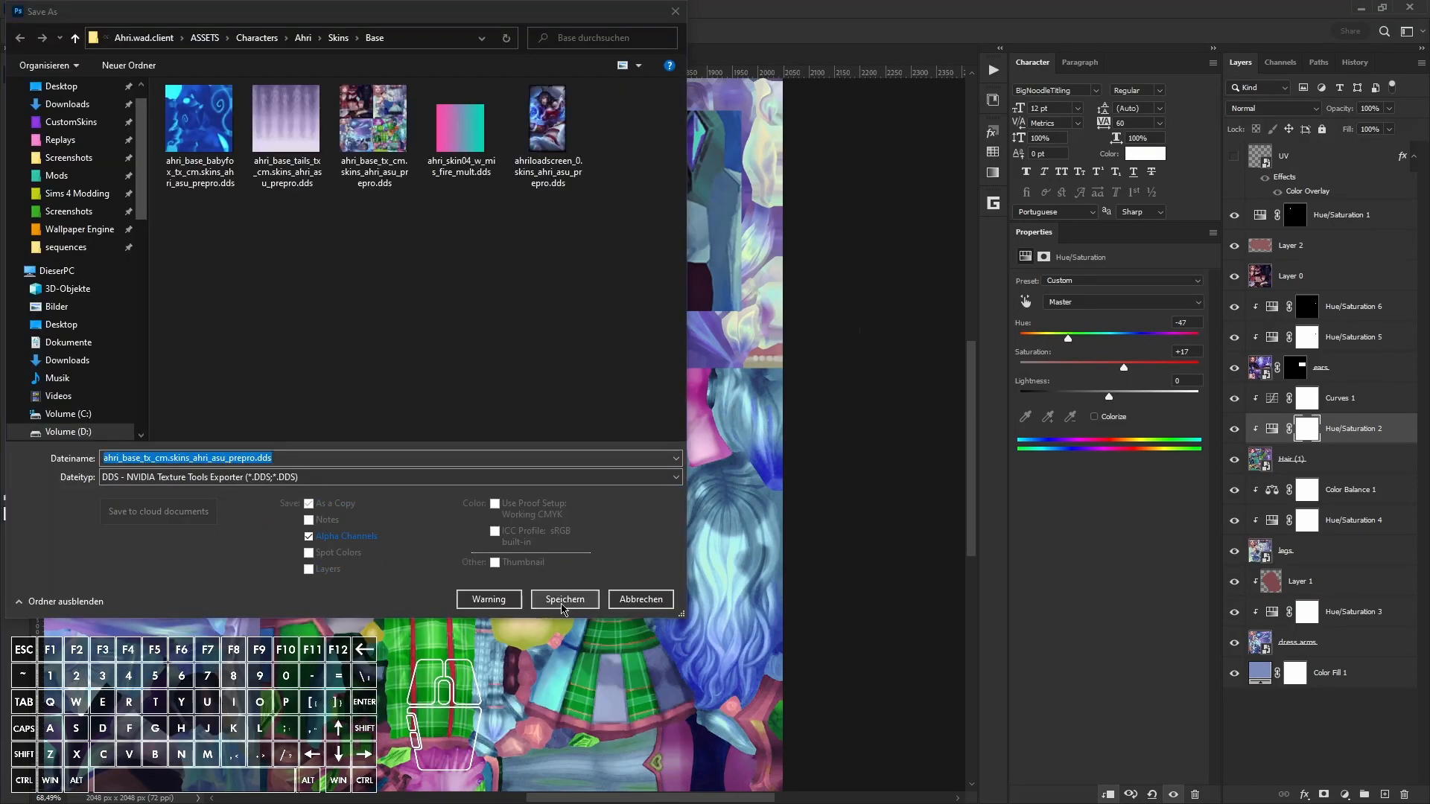
left_click(564, 600)
left_click(764, 419)
left_click(838, 600)
Step: Switch to Maya, reload all textures and examine the blue hair on the character from several angles
key("alt+Tab")
left_click(934, 458)
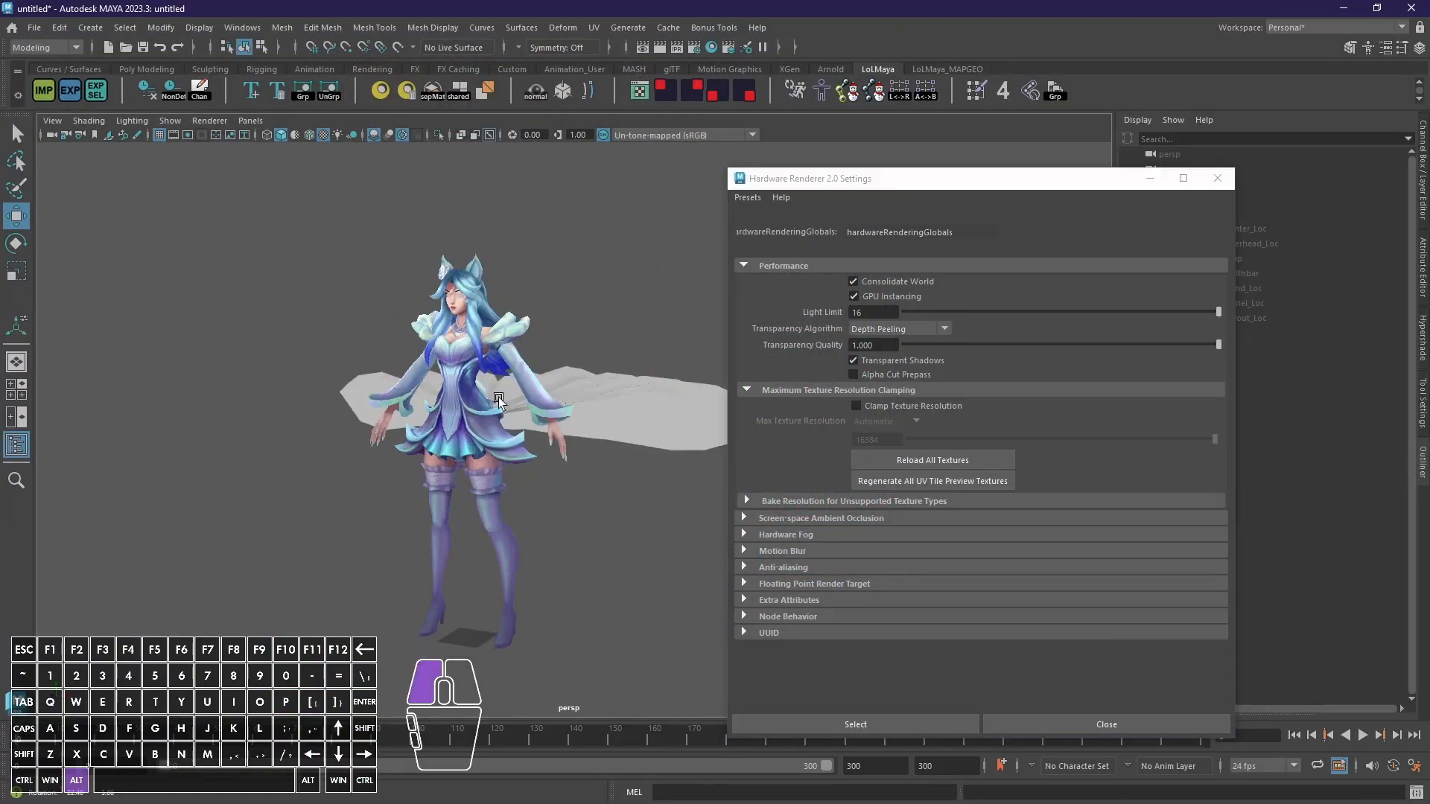
left_click_drag(498, 396, 512, 353, "alt")
scroll(512, 353, "up", 3)
scroll(513, 353, "down", 5)
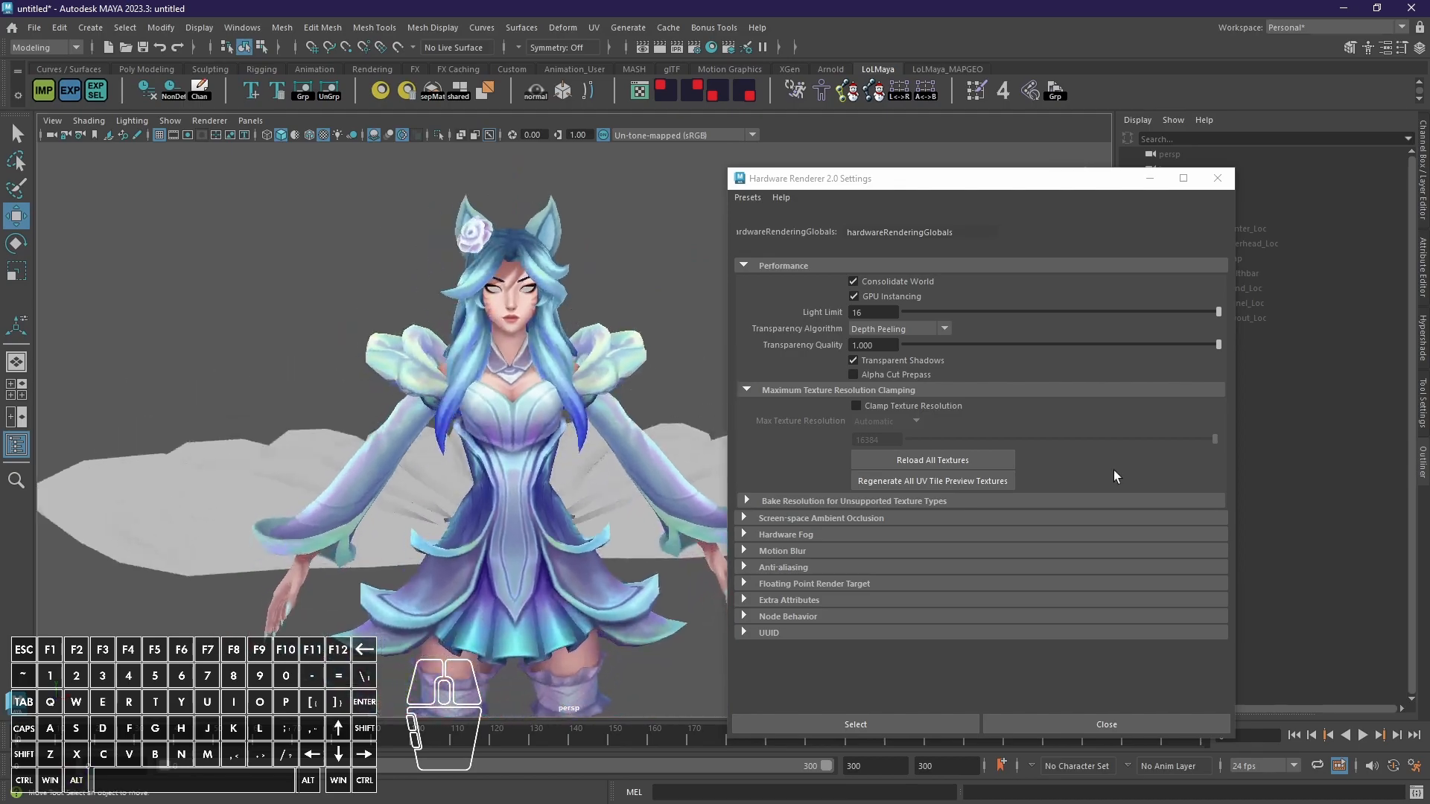
Step: Switch to Photoshop, set the hair adjustment to hue -55 and saturation +16 and save the texture over the DDS file
key("alt+Tab")
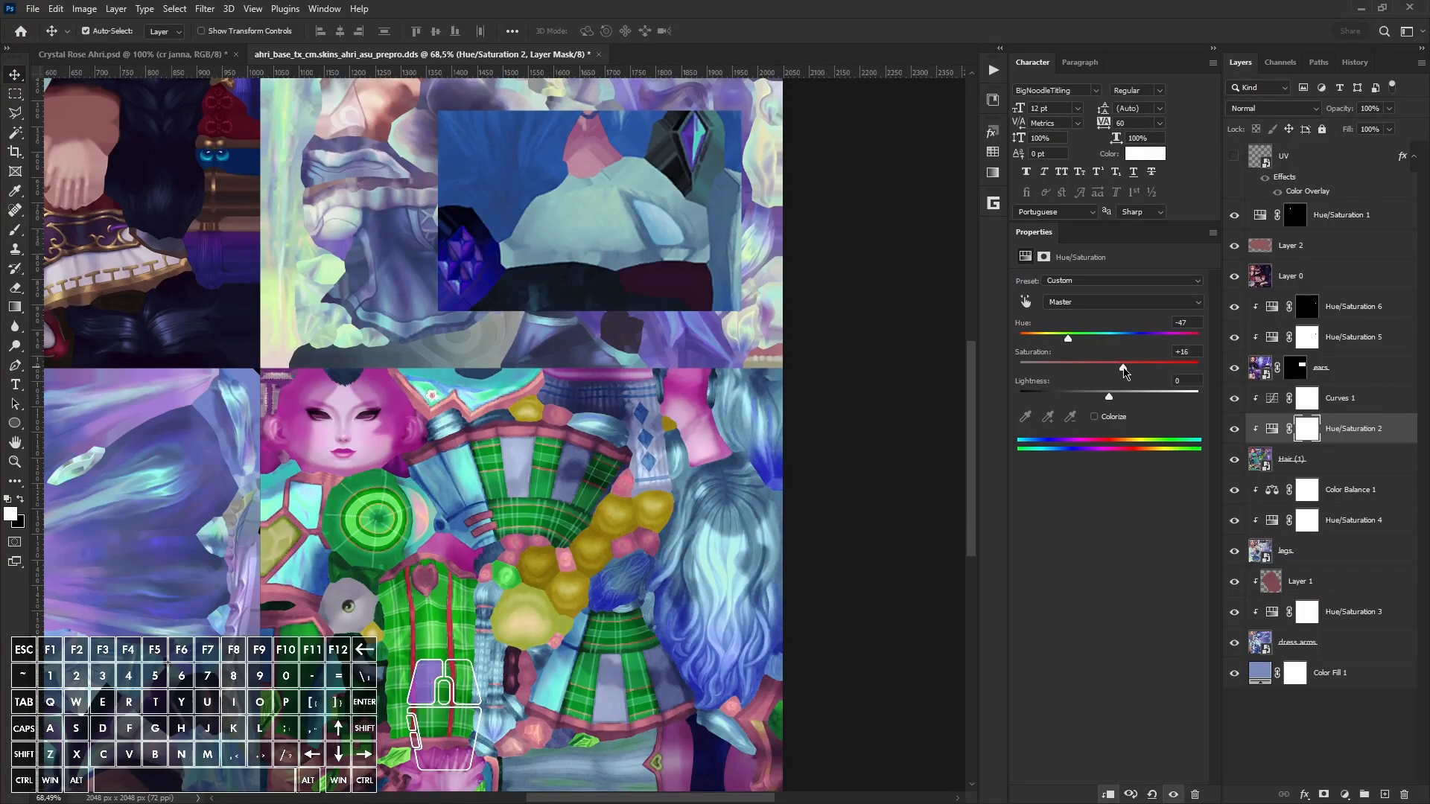
left_click_drag(1068, 338, 1065, 339)
left_click(33, 8)
left_click(75, 212)
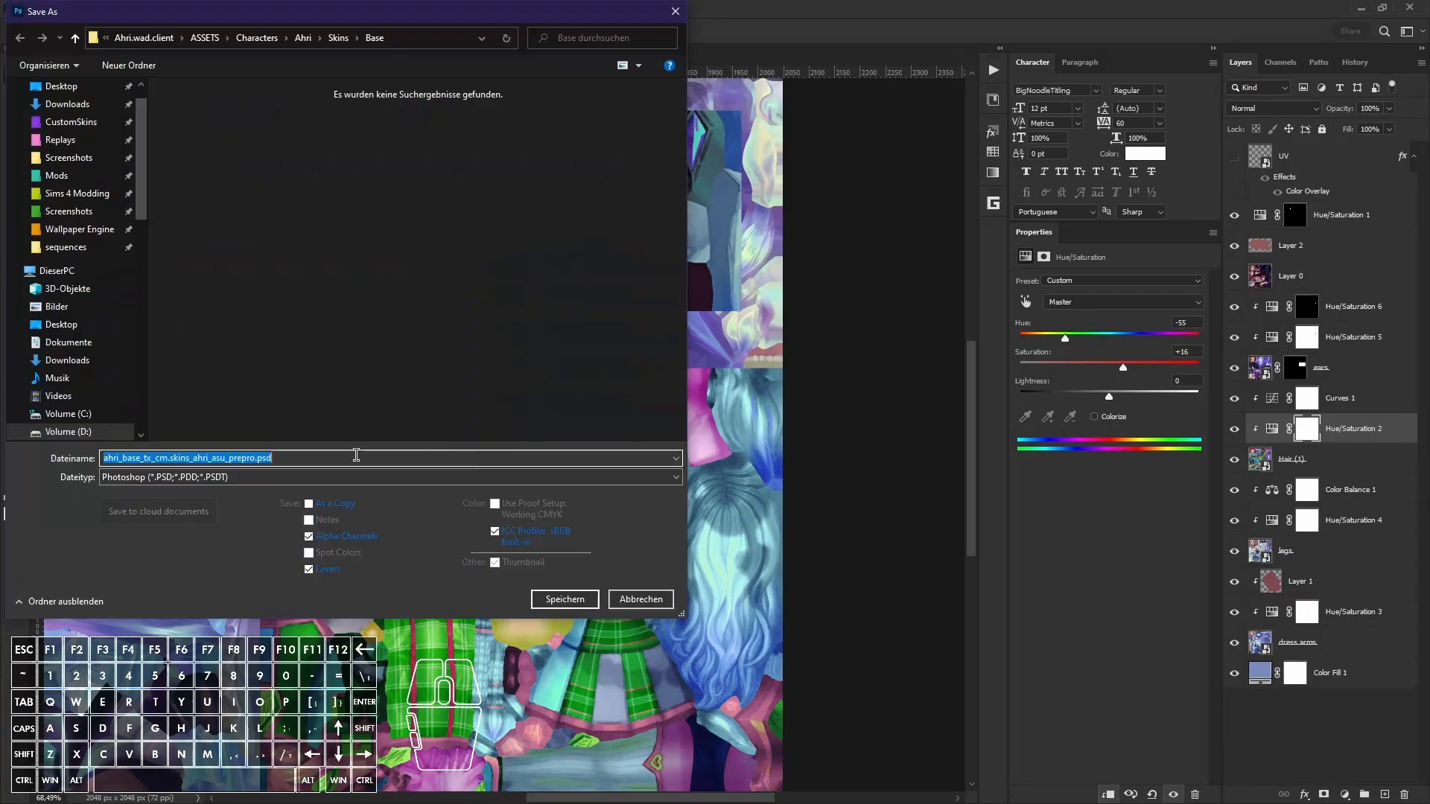
left_click(565, 599)
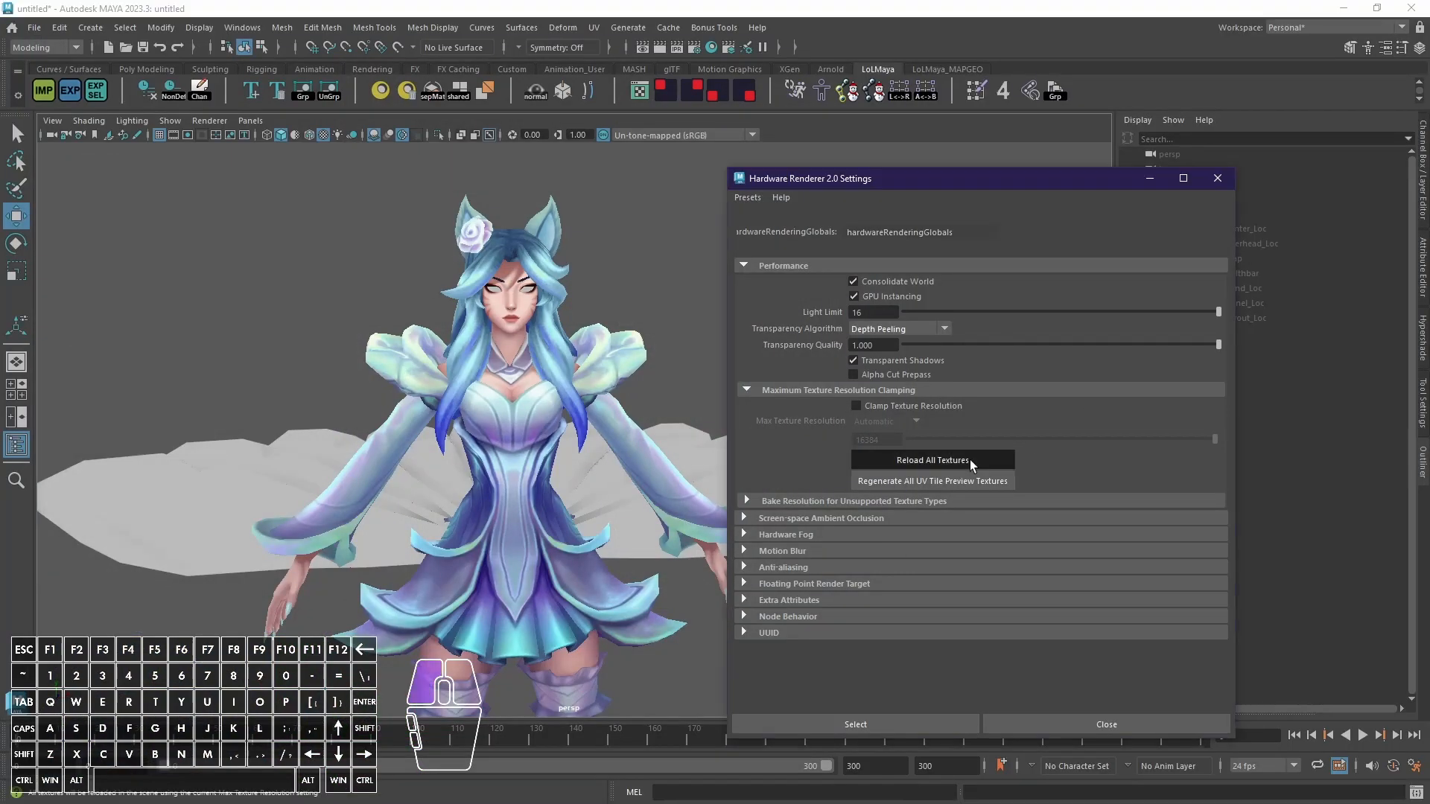
Step: Reload all textures in Maya and check the adjusted hair color against the outfit
left_click(970, 459)
left_click_drag(521, 445, 581, 424, "alt")
scroll(590, 423, "down", 5)
scroll(590, 423, "up", 5)
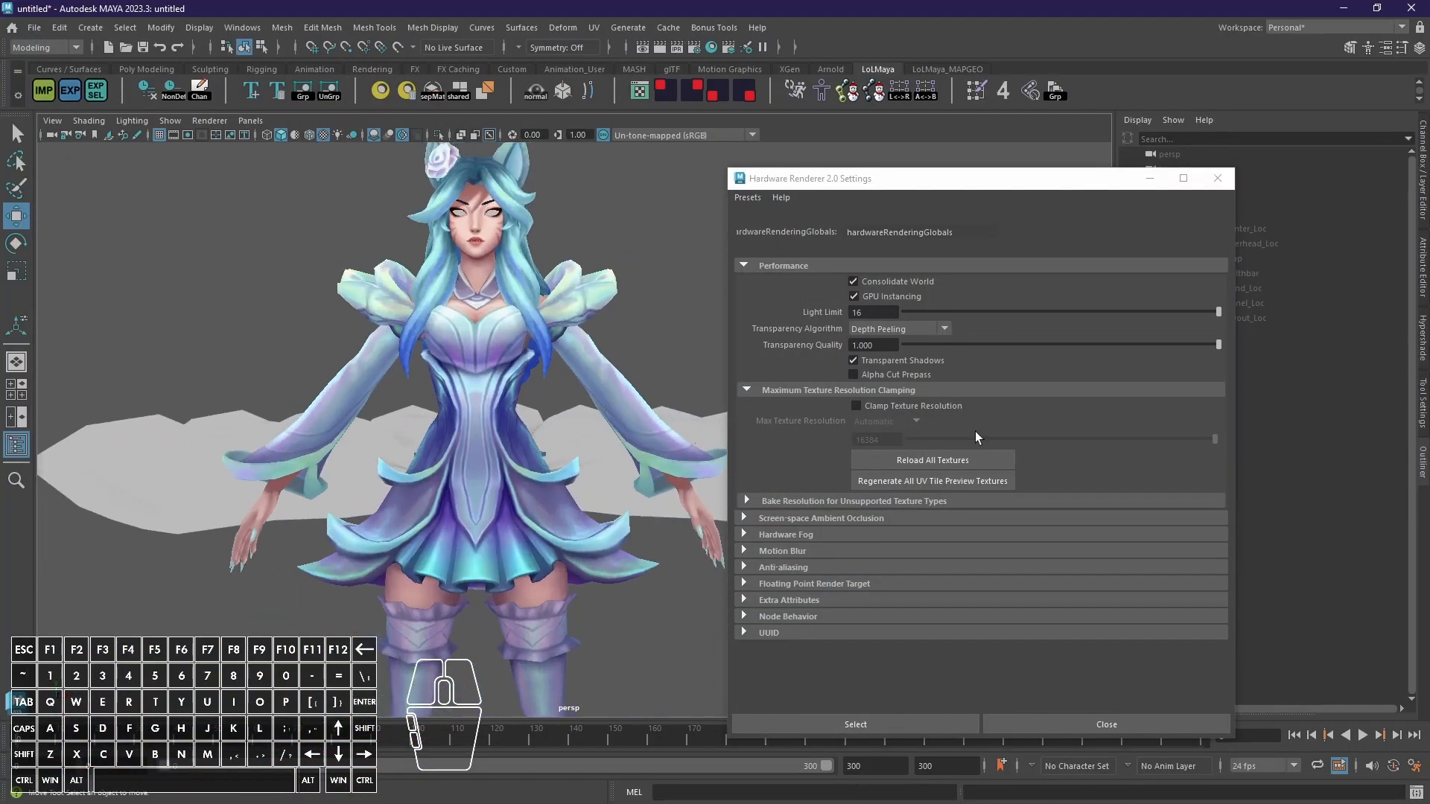
Step: In Photoshop, add a Curves adjustment above the hair layer, brighten it to input 103, output 185, and invert its mask
key("alt+Tab")
scroll(700, 484, "down", 2)
left_click(699, 484)
scroll(700, 484, "up", 7, "alt")
left_click(1344, 794)
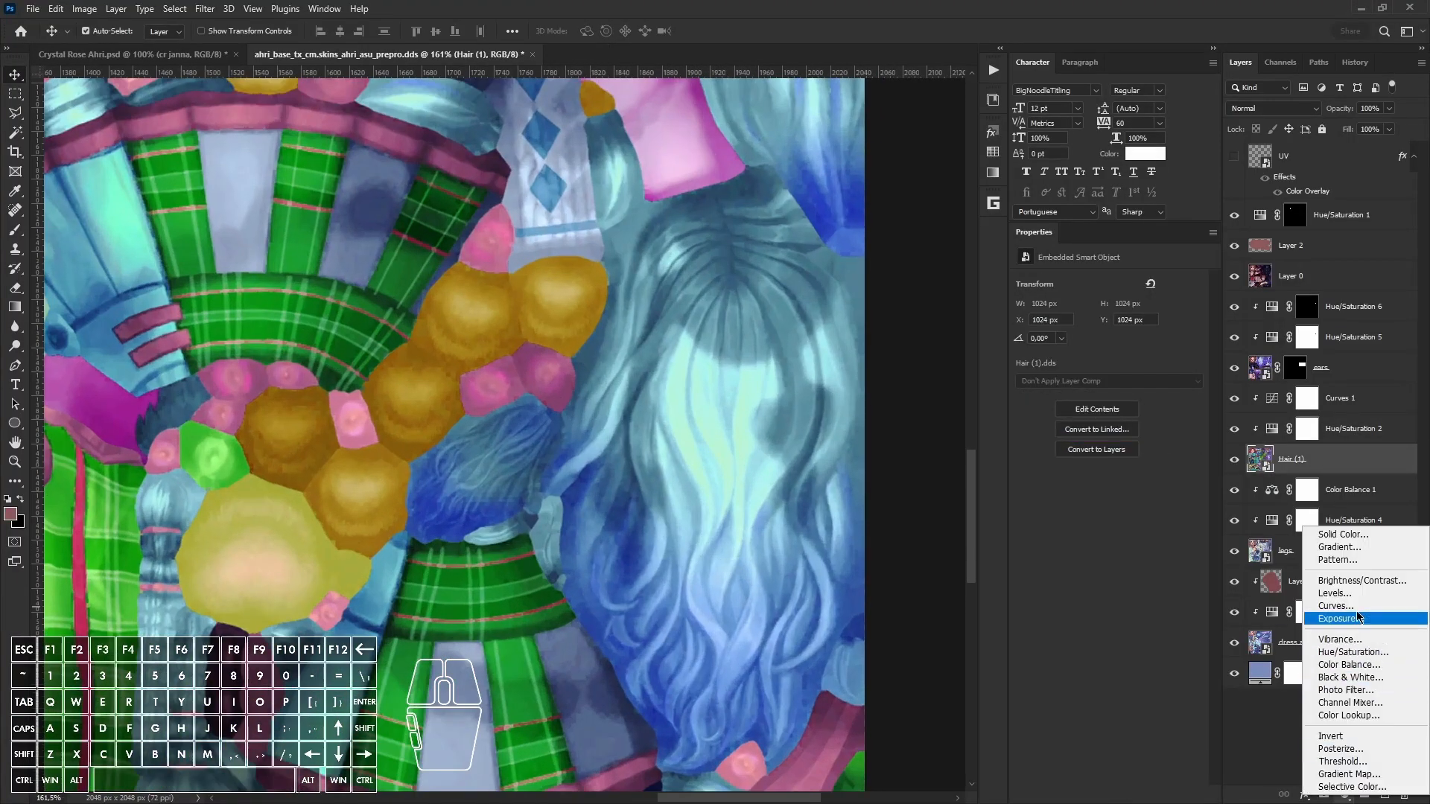
left_click(1363, 608)
left_click_drag(1115, 392, 1110, 357)
key("ctrl+i")
Step: Paint the Curves 2 mask white over the crown, the bangs and the long side strands of the hair
key("b")
scroll(776, 415, "up", 4, "alt")
right_click_drag(775, 415, 784, 415, "alt")
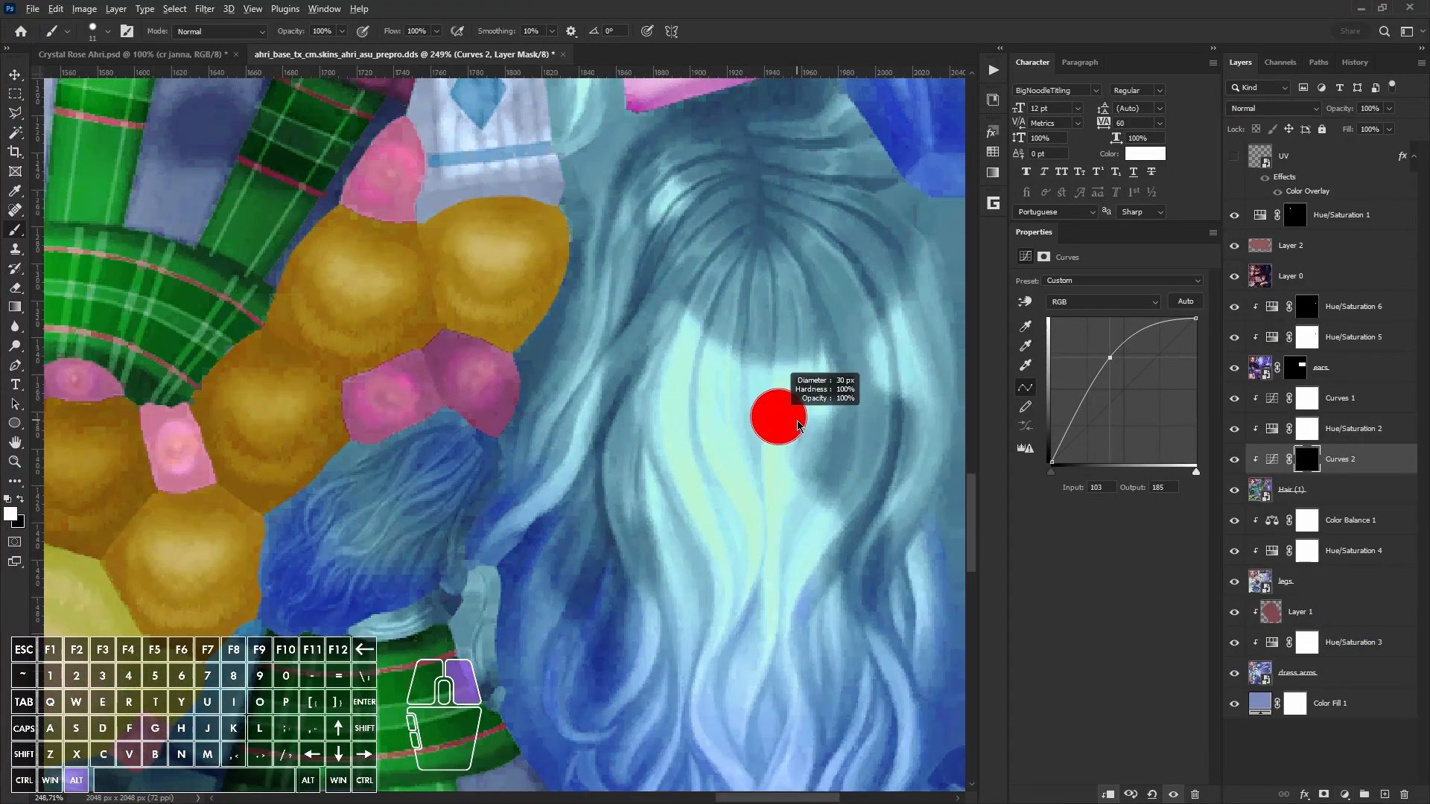
scroll(635, 508, "down", 2, "alt")
mouse_move(635, 508)
left_mouse_down()
mouse_move(655, 409)
mouse_move(607, 514)
mouse_move(730, 198)
mouse_move(845, 329)
mouse_move(786, 241)
left_mouse_up()
scroll(794, 250, "down", 2, "ctrl")
right_click_drag(682, 355, 678, 356, "alt")
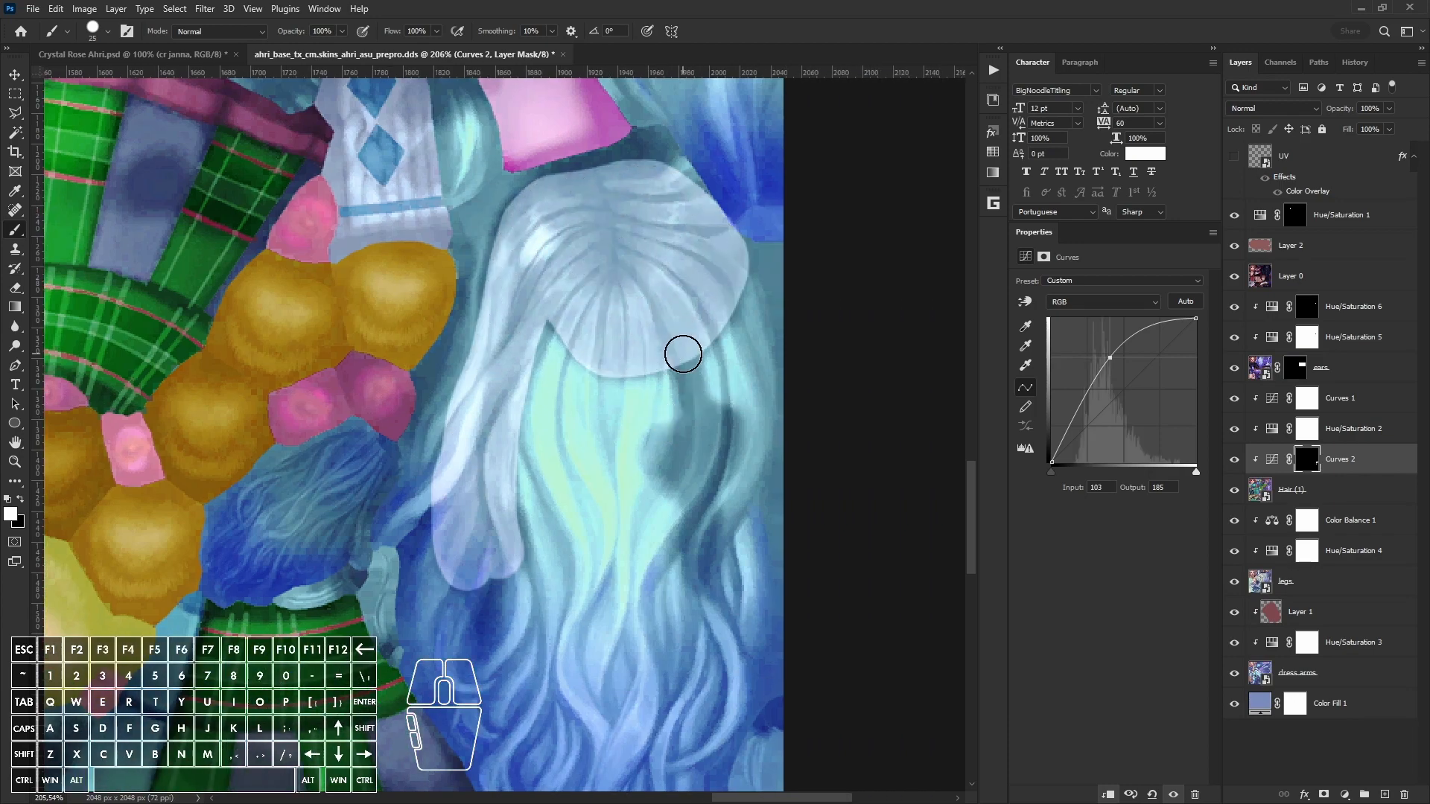
mouse_move(683, 355)
left_mouse_down()
mouse_move(711, 477)
mouse_move(735, 440)
left_mouse_up()
right_click_drag(713, 495, 707, 495, "alt")
mouse_move(708, 497)
left_mouse_down()
mouse_move(721, 481)
mouse_move(708, 553)
left_mouse_up()
right_click_drag(481, 588, 484, 588, "alt")
left_click_drag(484, 590, 462, 568)
Step: Try Curves 2 above Curves 1 at 79% opacity, and return it to directly above the hair layer
left_click_drag(1337, 458, 1333, 386)
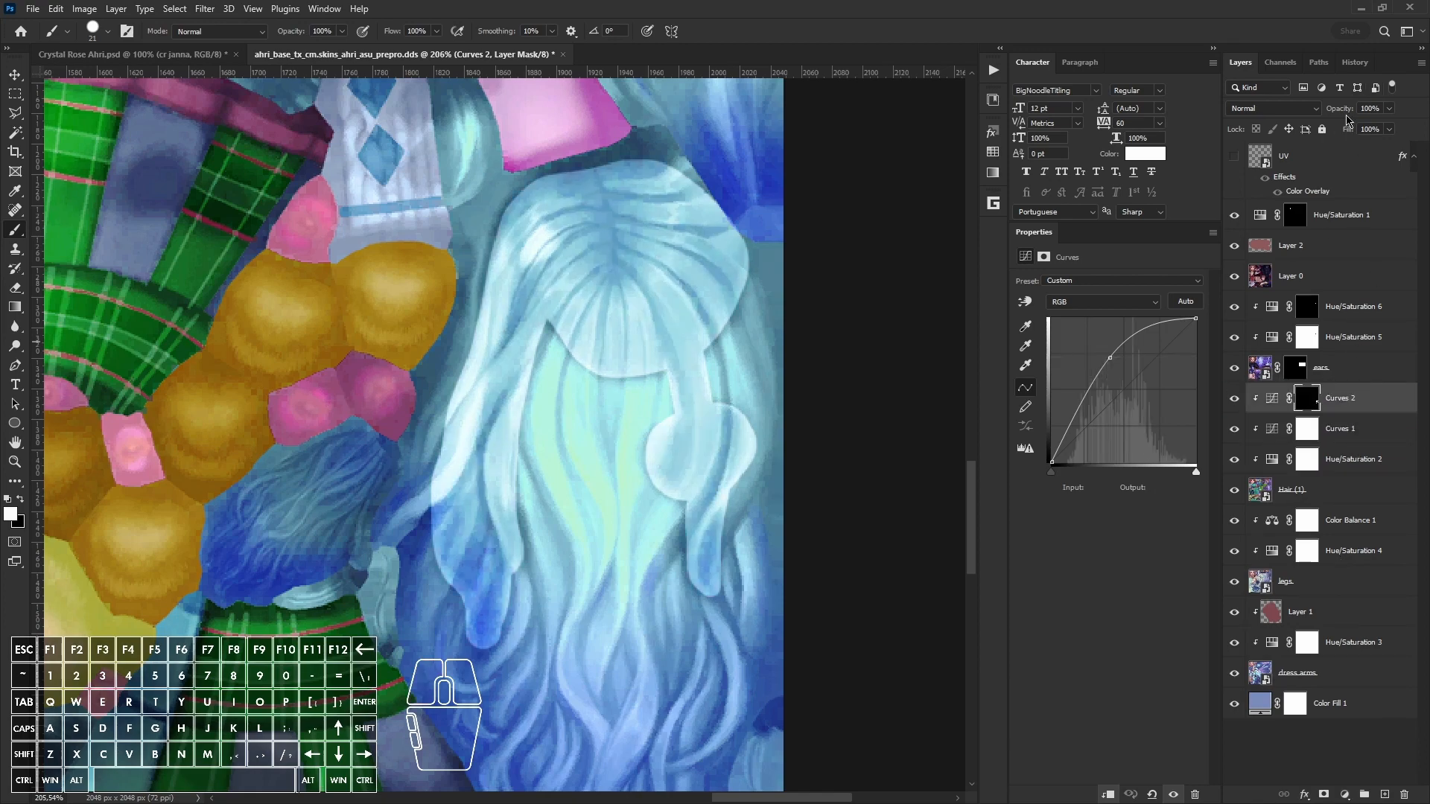
left_click_drag(1334, 108, 1321, 108)
left_click_drag(1333, 410, 1345, 474)
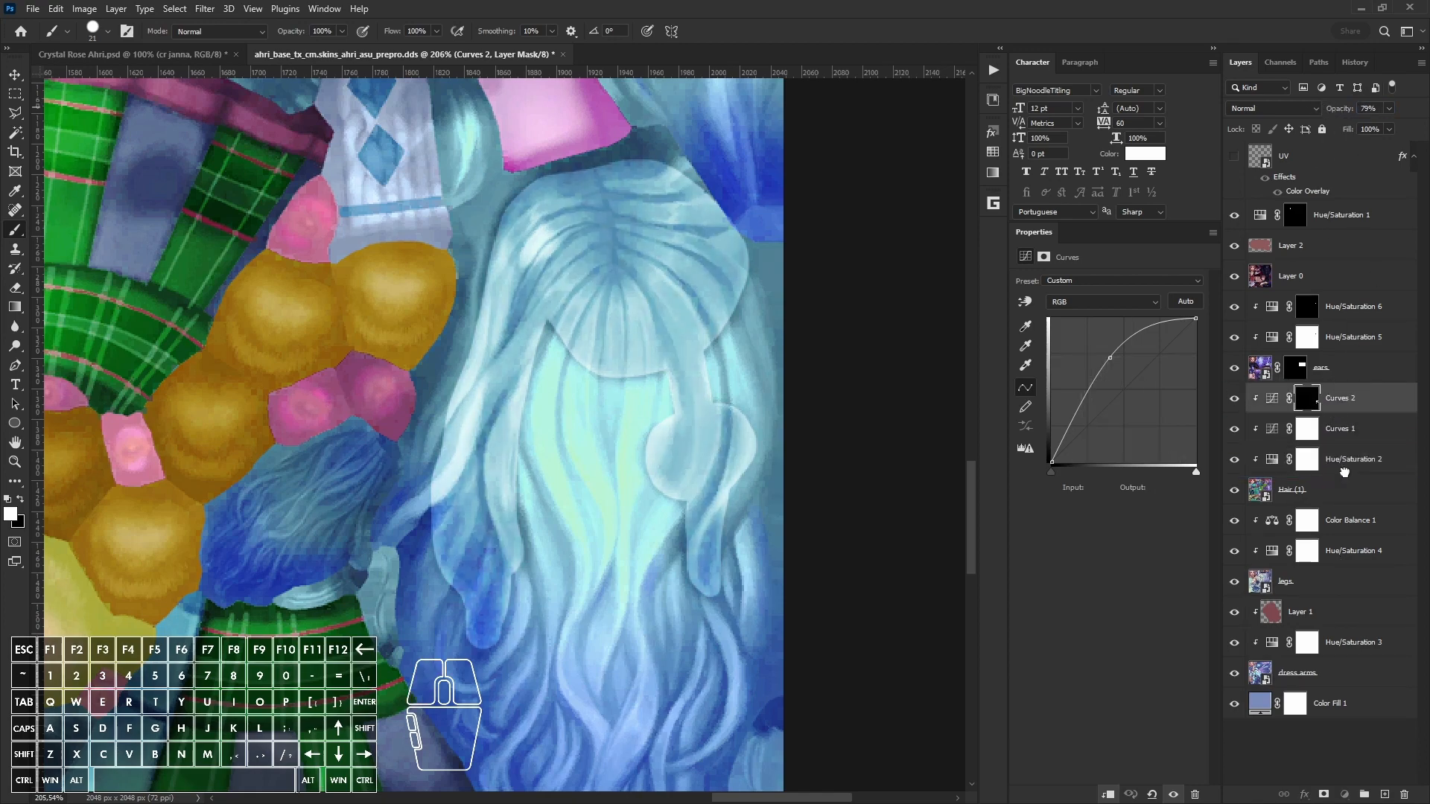
Step: Hide Curves 1 and Hue/Saturation 2, and set Curves 2 to 73% opacity with a point at input 158, output 237
left_click_drag(1234, 429, 1233, 398)
scroll(1329, 216, "down", 1, "ctrl")
mouse_move(1340, 110)
left_mouse_down()
mouse_move(1292, 109)
mouse_move(1342, 113)
left_mouse_up()
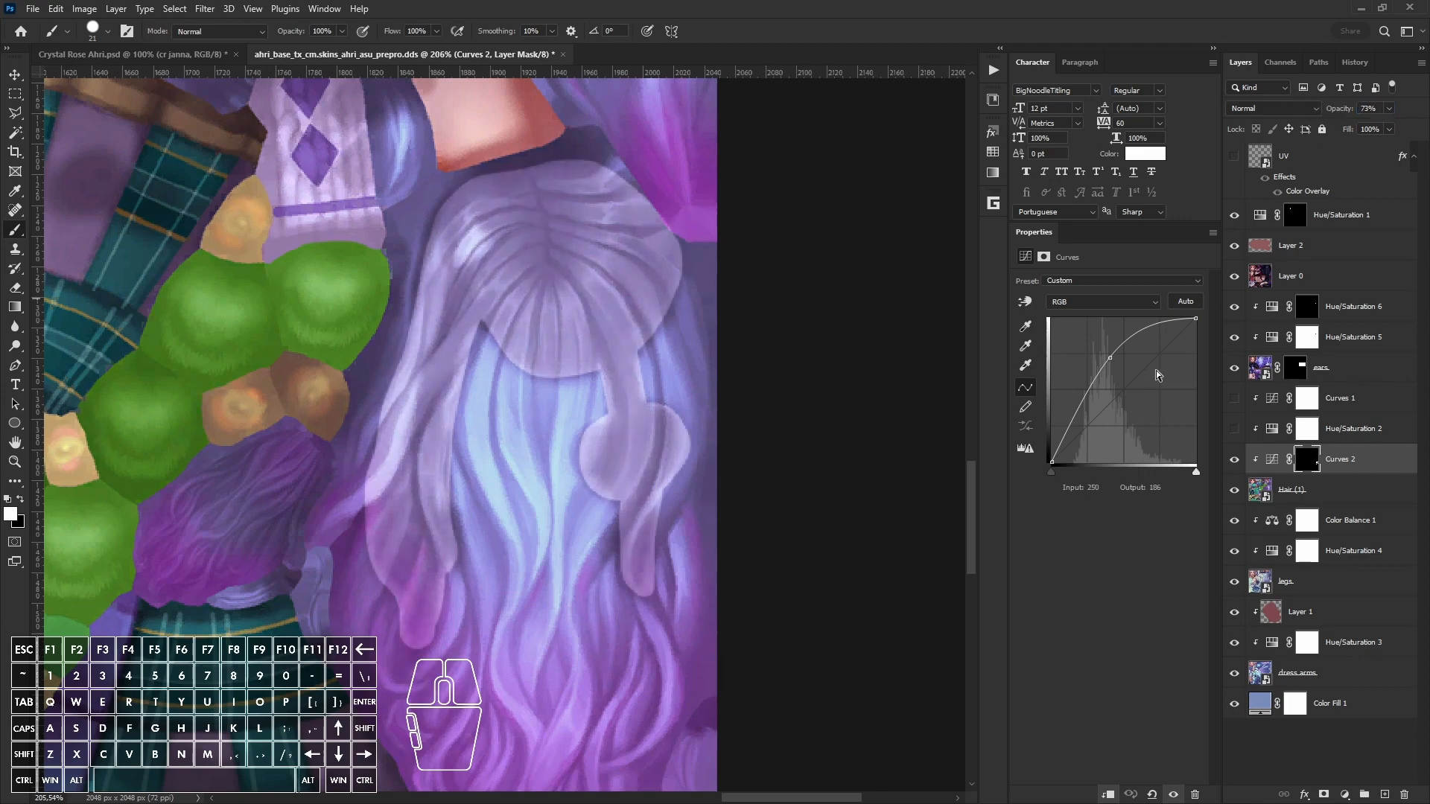
left_click_drag(1111, 358, 1141, 329)
scroll(626, 481, "up", 2, "alt")
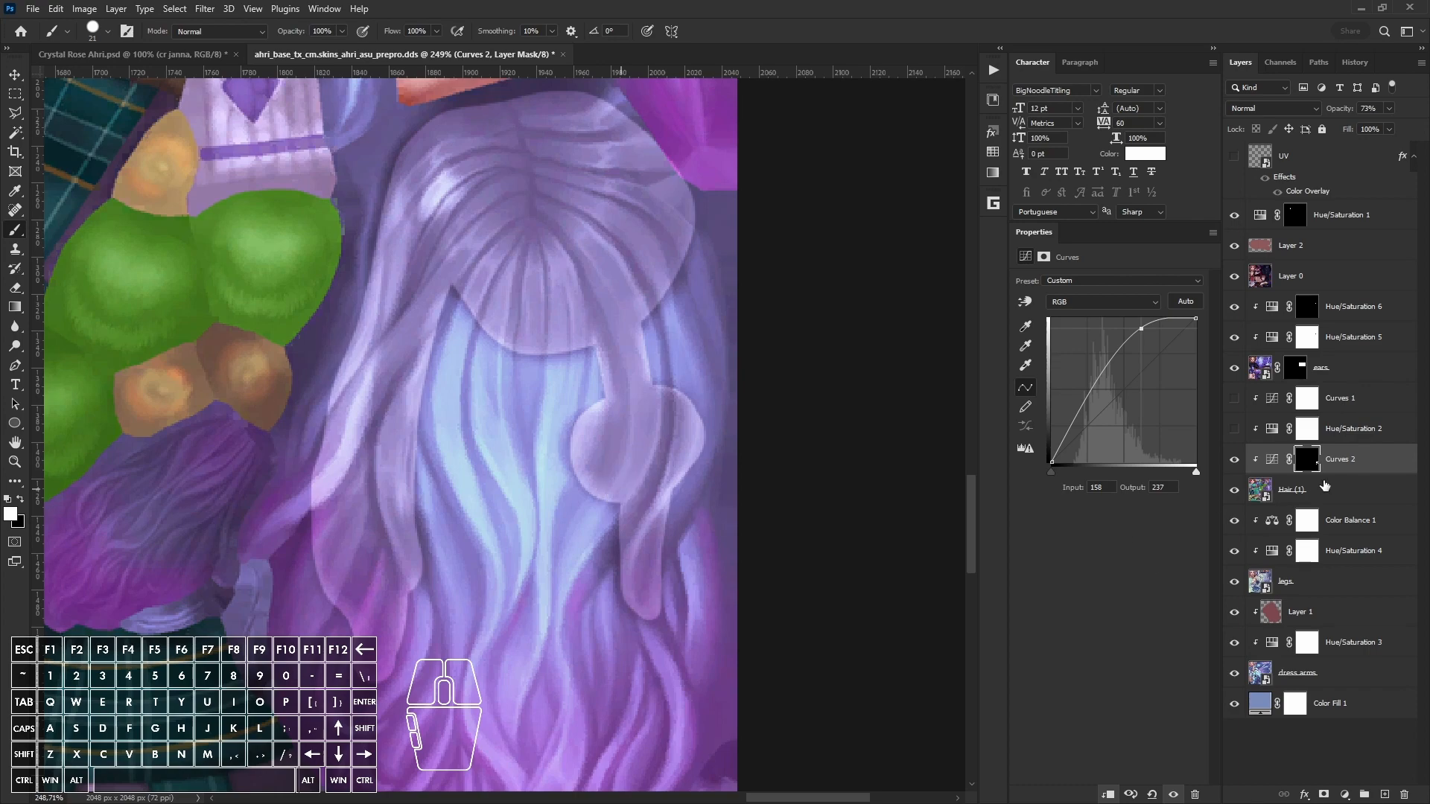
Step: Add a neutral grey color fill with zero saturation above the hair layer and change its blend mode to show the hair in greyscale
left_click(1325, 485)
left_click(1344, 794)
left_click(1344, 528)
double_click(447, 263)
type("0")
left_click(510, 125)
left_click(1268, 108)
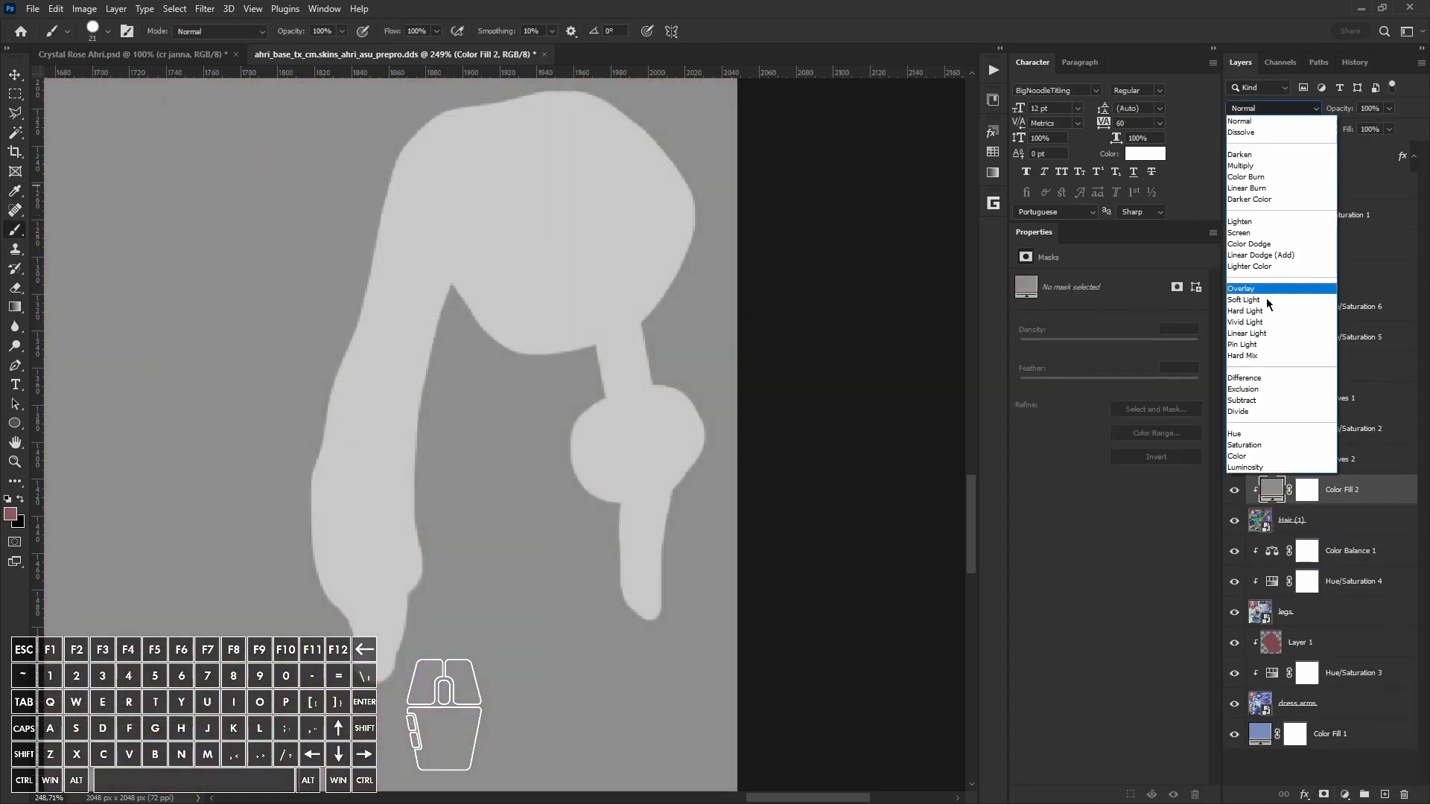
left_click(1266, 298)
Step: Soften the Curves 2 mask with a 4 px Gaussian Blur and move its curve point to input 154, output 255
left_click(1307, 459)
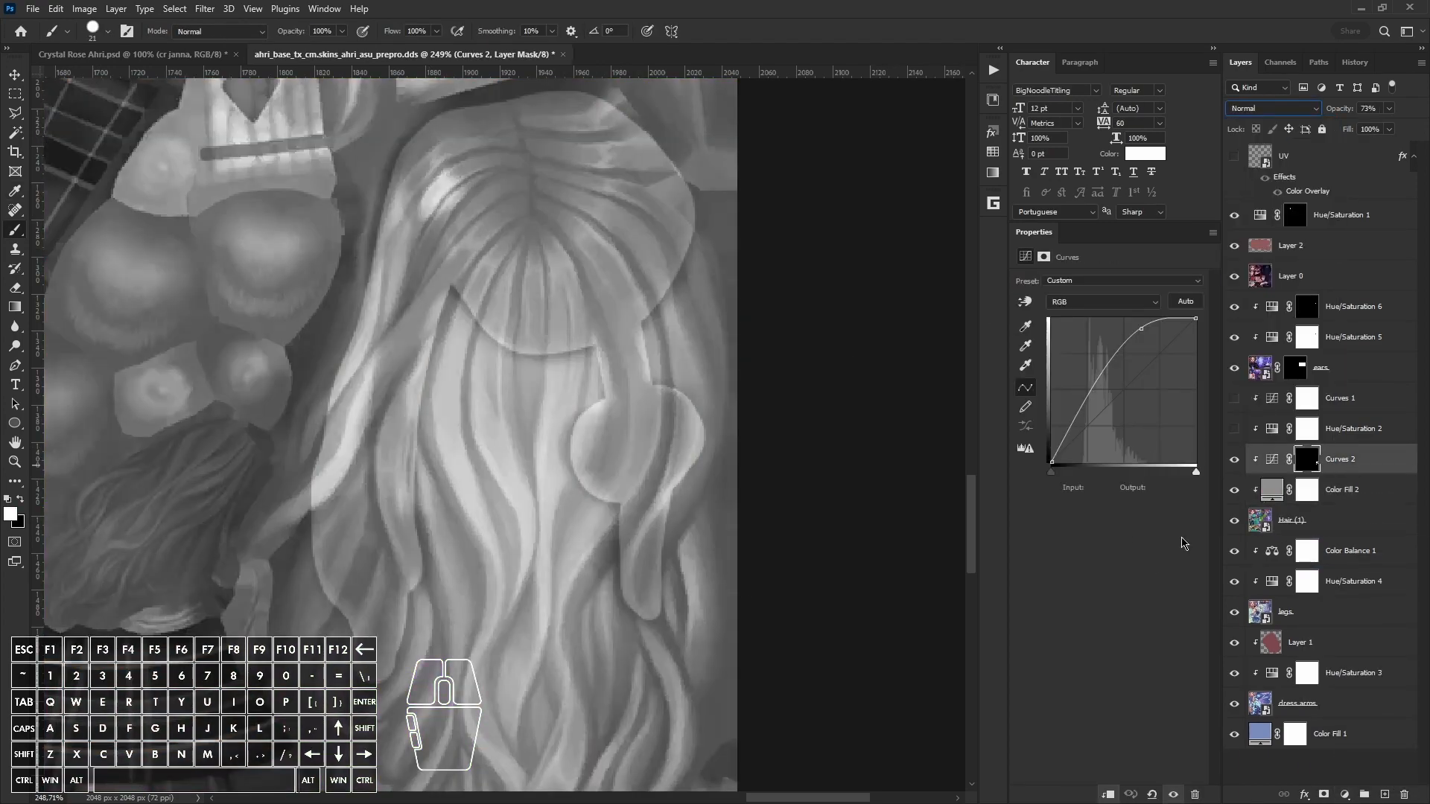
left_click(193, 13)
mouse_move(224, 195)
left_click(424, 260)
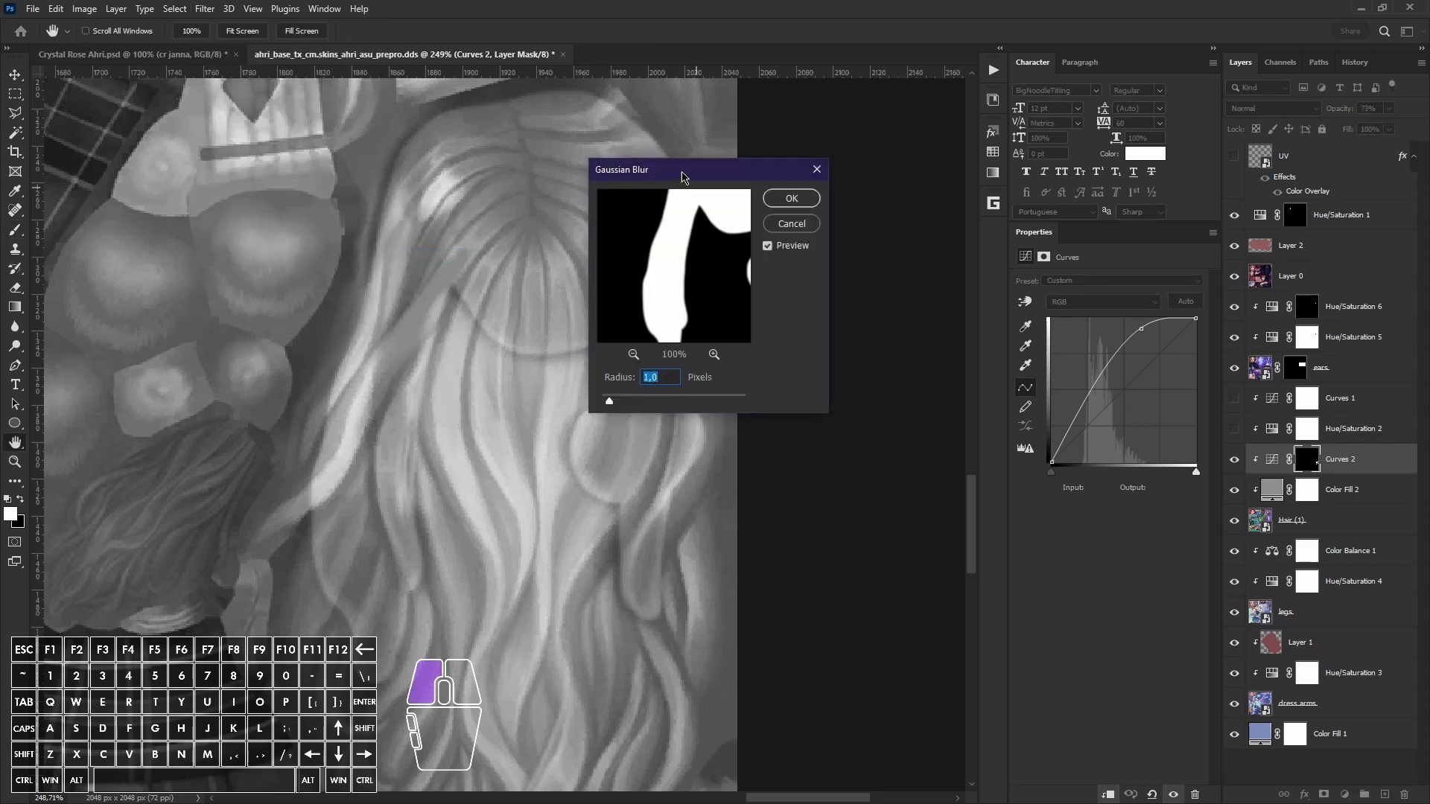
left_click_drag(816, 385, 828, 383)
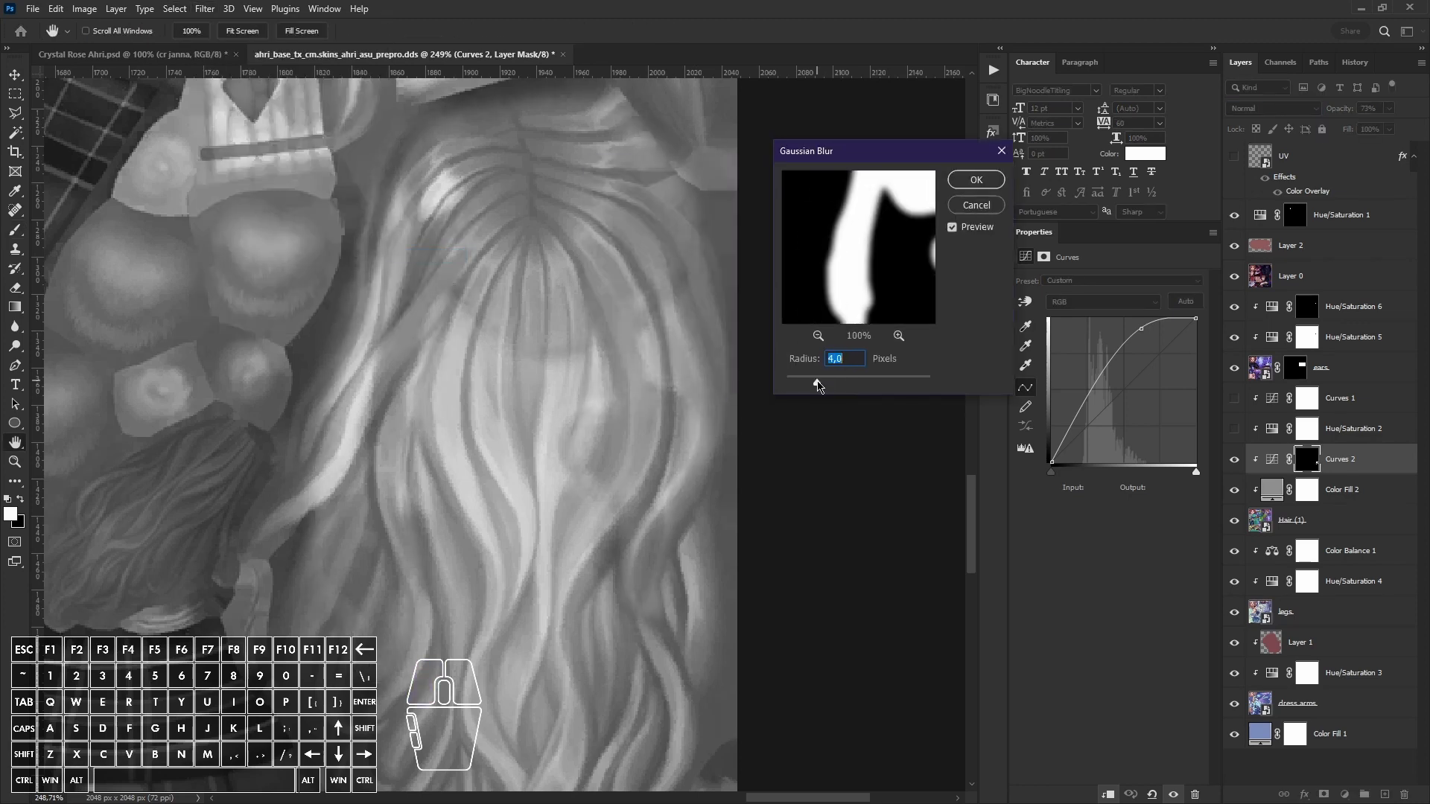
left_click(976, 181)
left_click(1276, 465)
left_click_drag(1139, 327, 1135, 312)
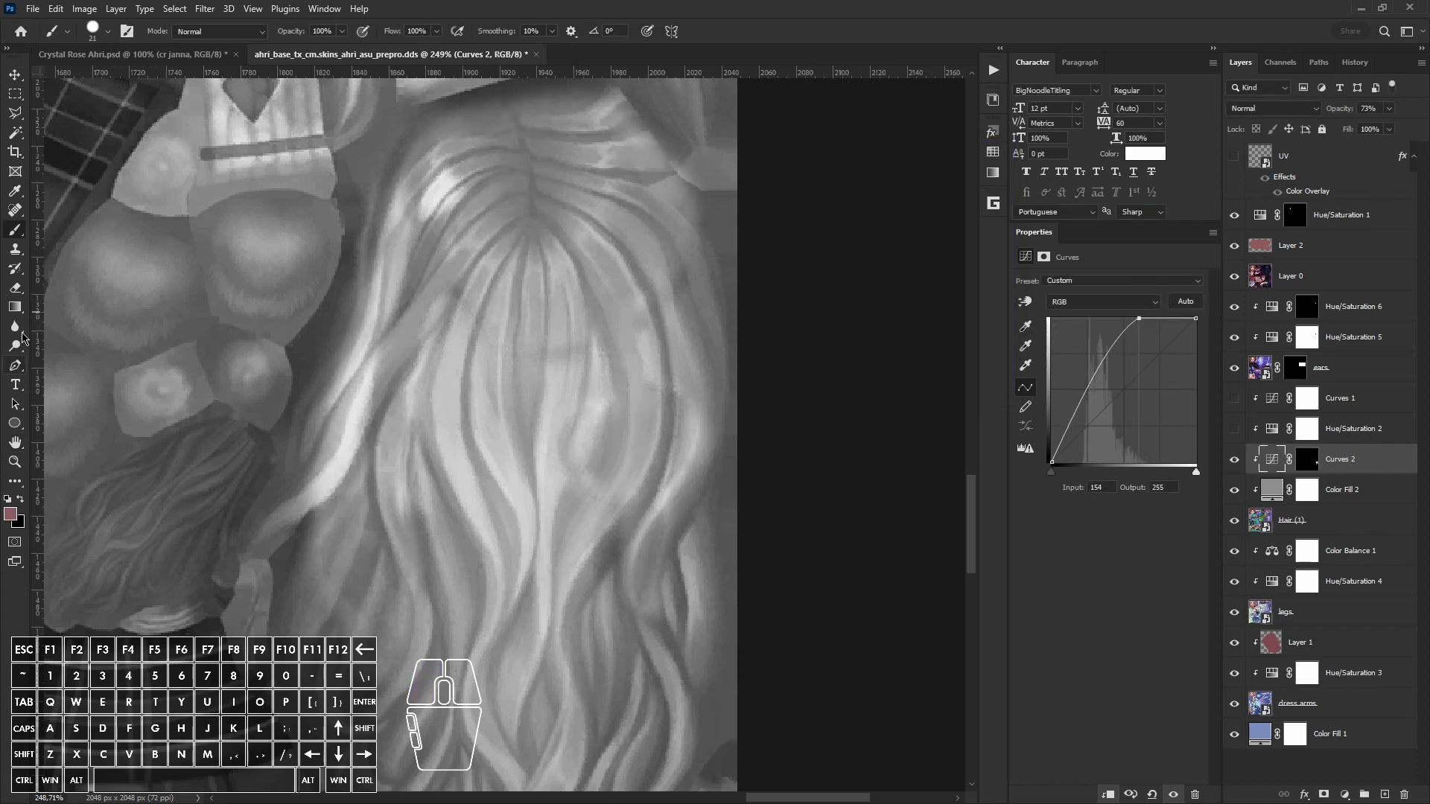
Step: Smudge the Curves 2 mask edges along the strands beside and below the bangs to blend the brightening
left_click(16, 327)
left_click(61, 356)
right_click_drag(544, 463, 566, 469, "alt")
left_click(1307, 460)
left_click_drag(598, 453, 578, 446)
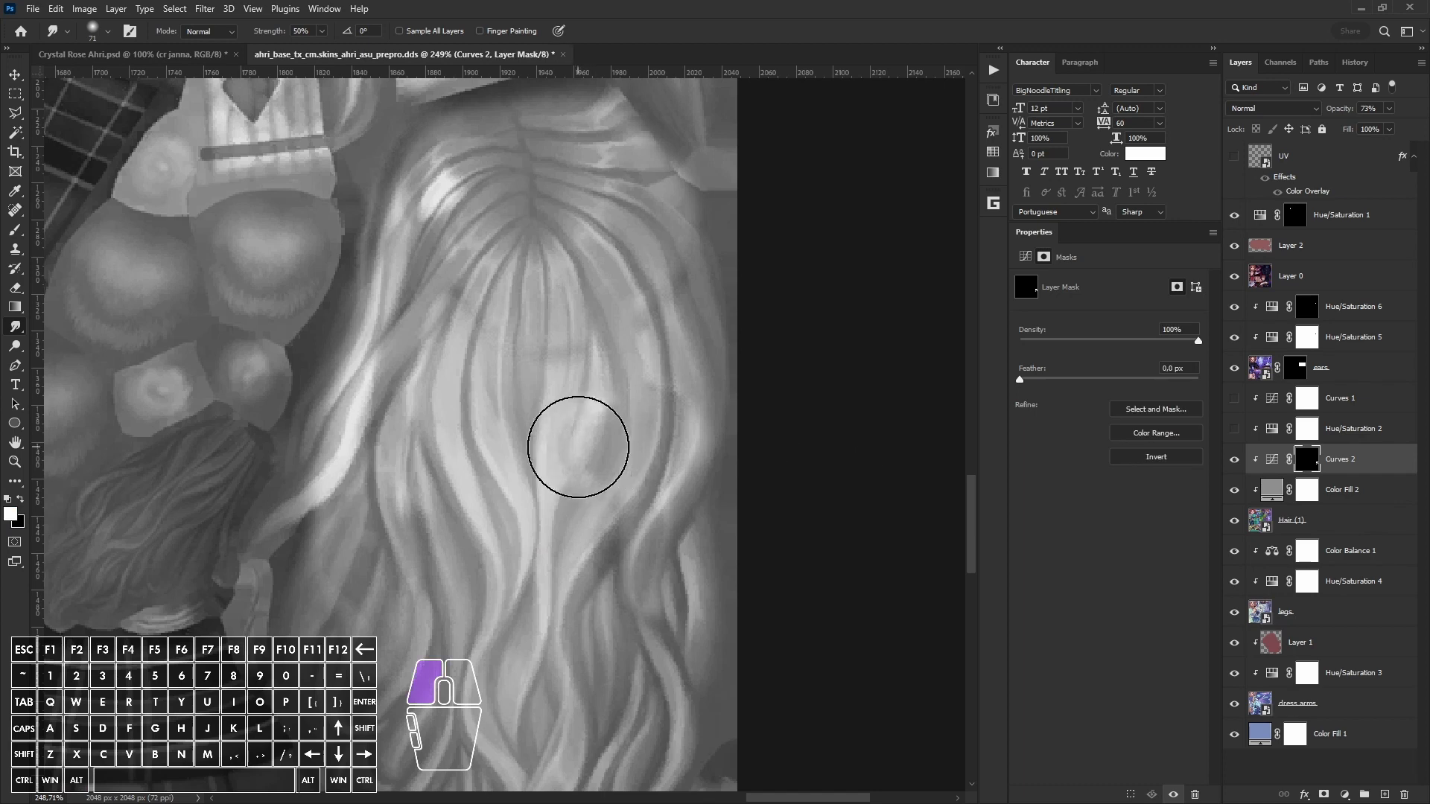
right_click_drag(615, 386, 596, 386, "alt")
scroll(641, 358, "up", 2, "alt")
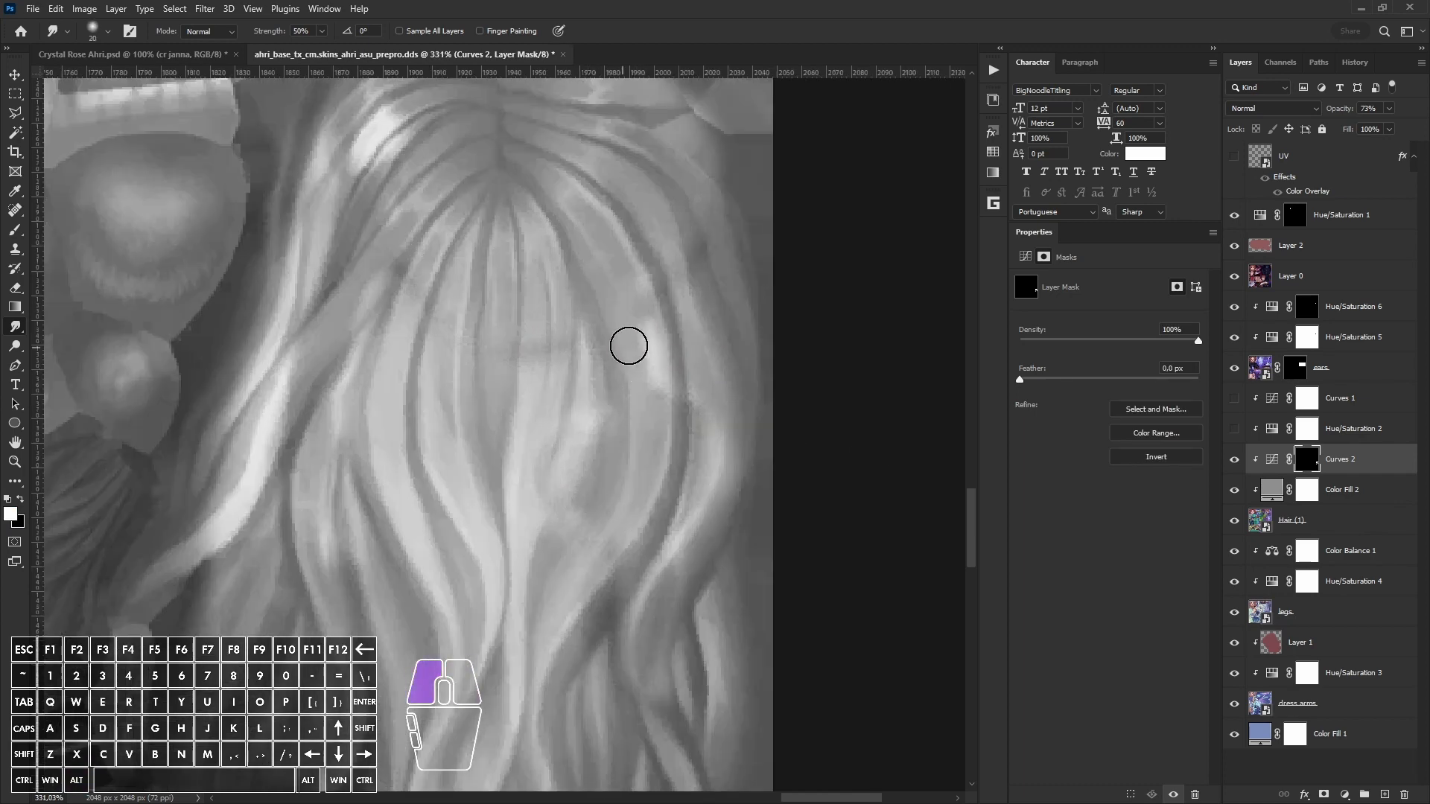
mouse_move(602, 380)
left_mouse_down()
mouse_move(688, 416)
mouse_move(687, 542)
left_mouse_up()
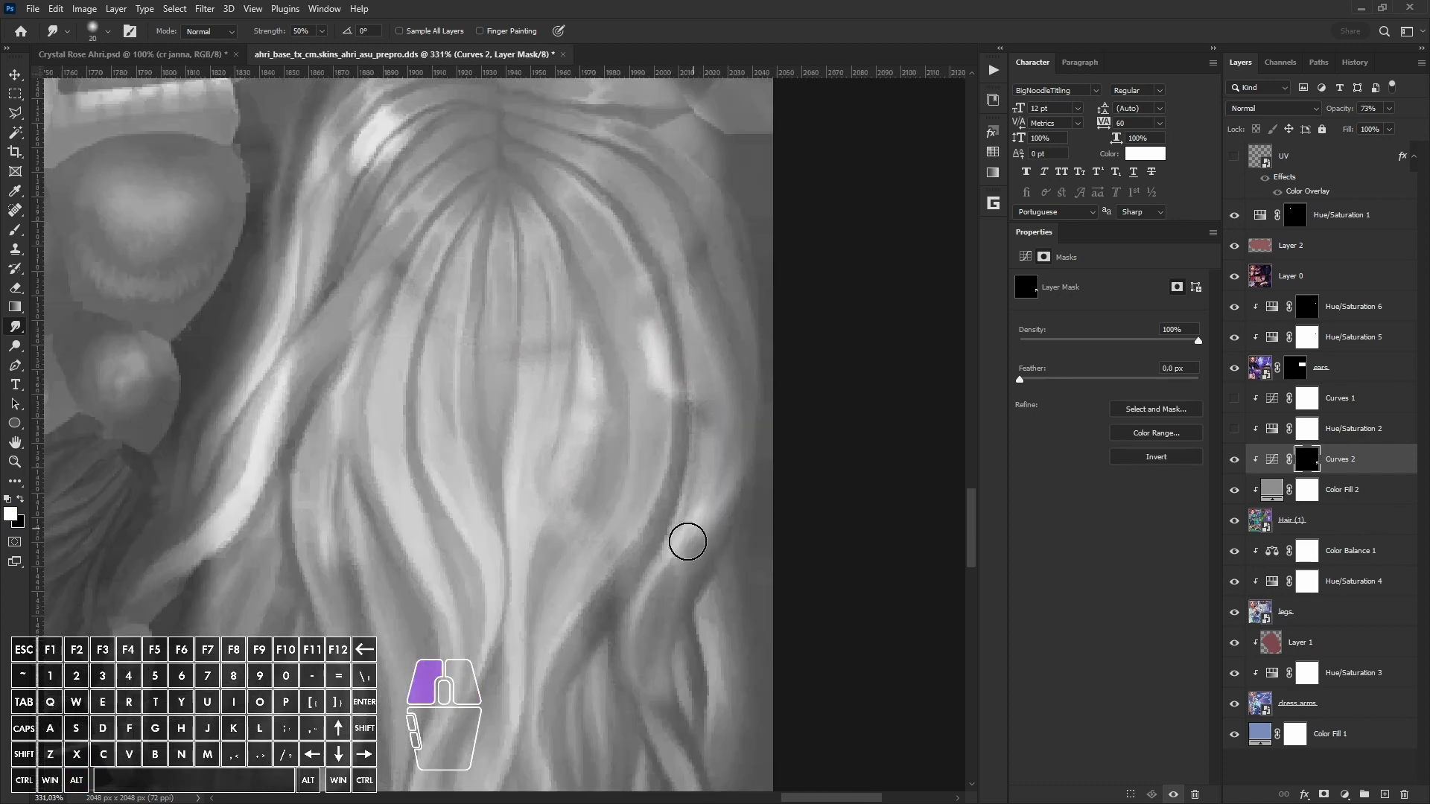
left_click_drag(575, 349, 610, 437)
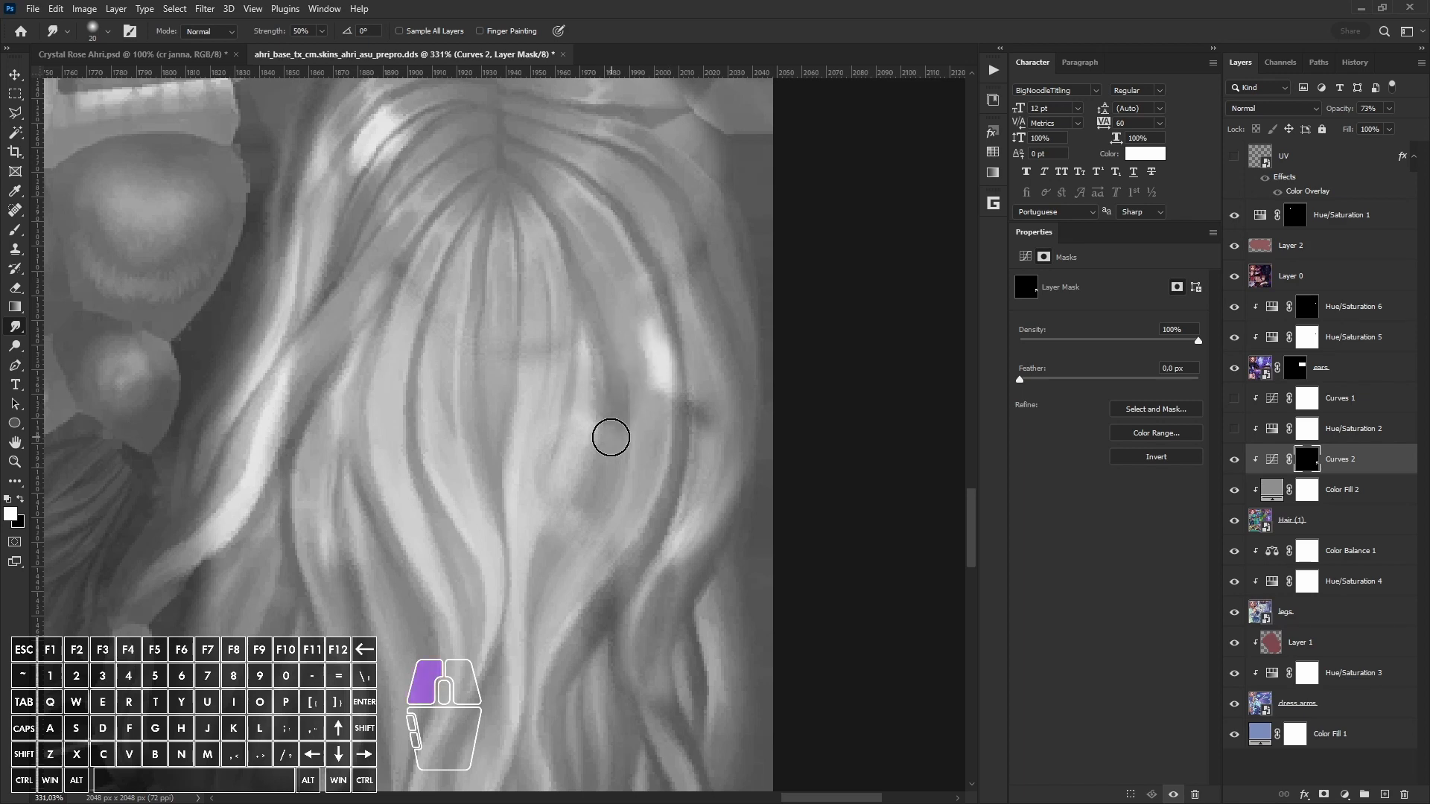
scroll(563, 380, "down", 3, "alt")
right_click_drag(525, 397, 536, 381, "alt")
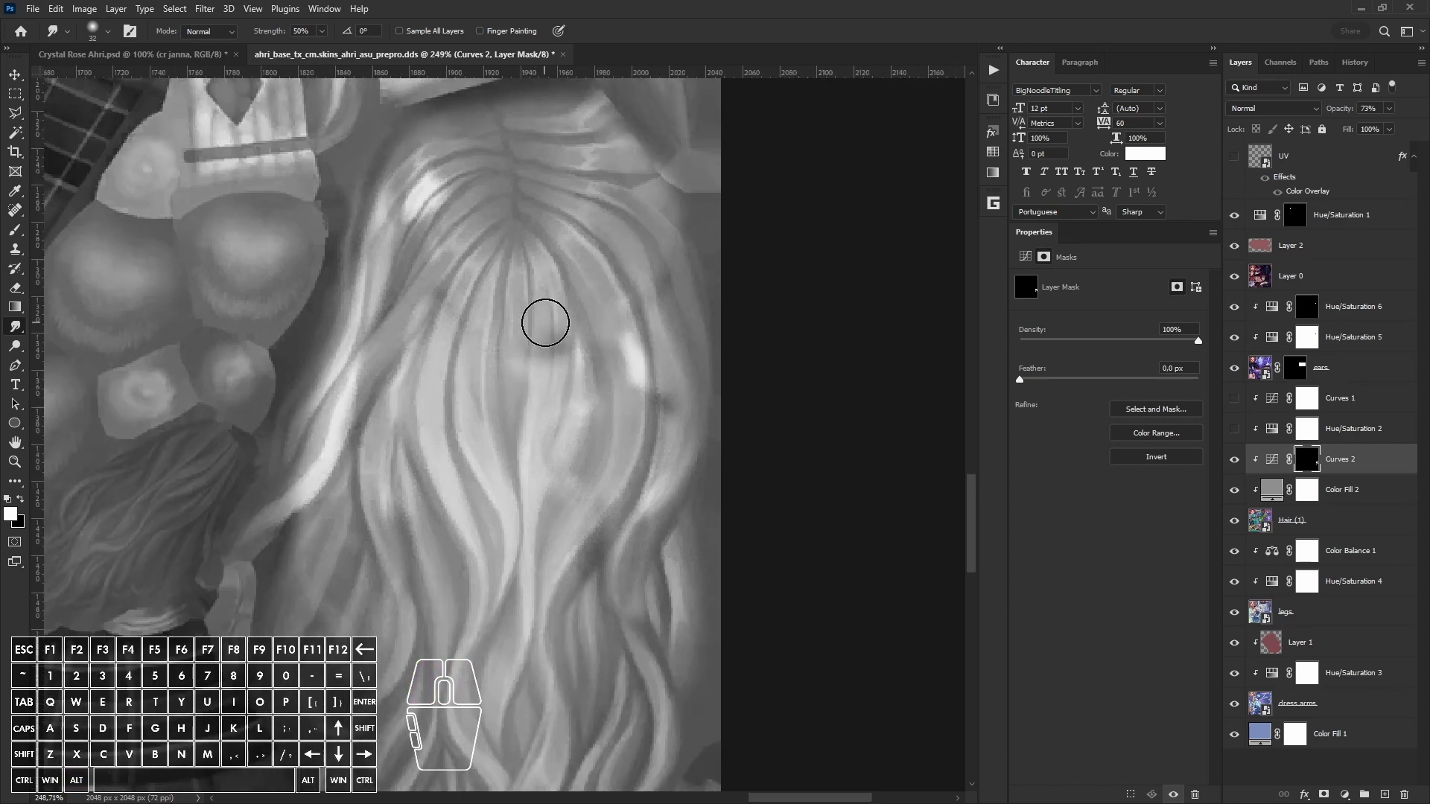
Step: Move the Curves 2 point to input 146, output 251 and smudge its mask along the lower edge of the bangs
left_click(1271, 462)
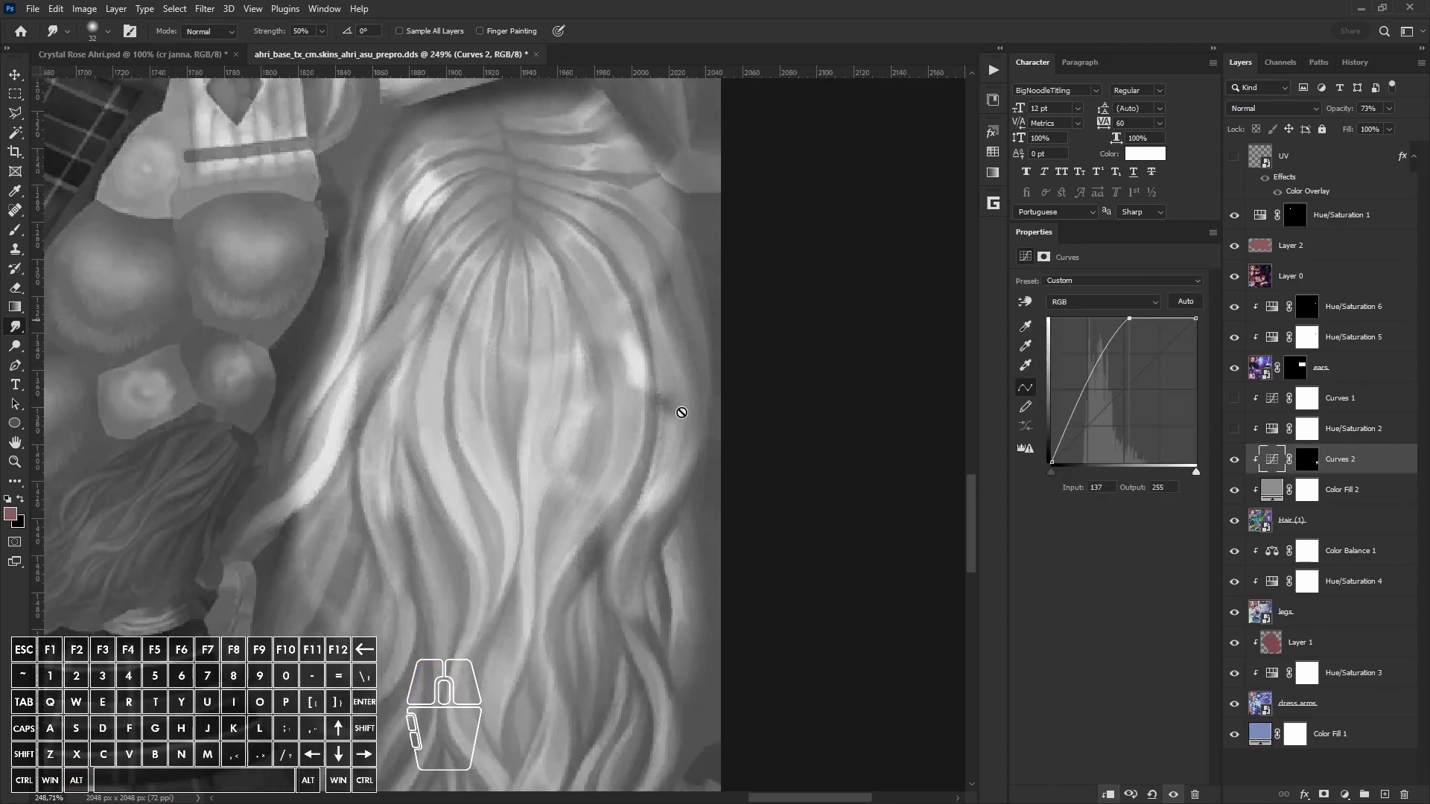
left_click_drag(1136, 318, 1135, 319)
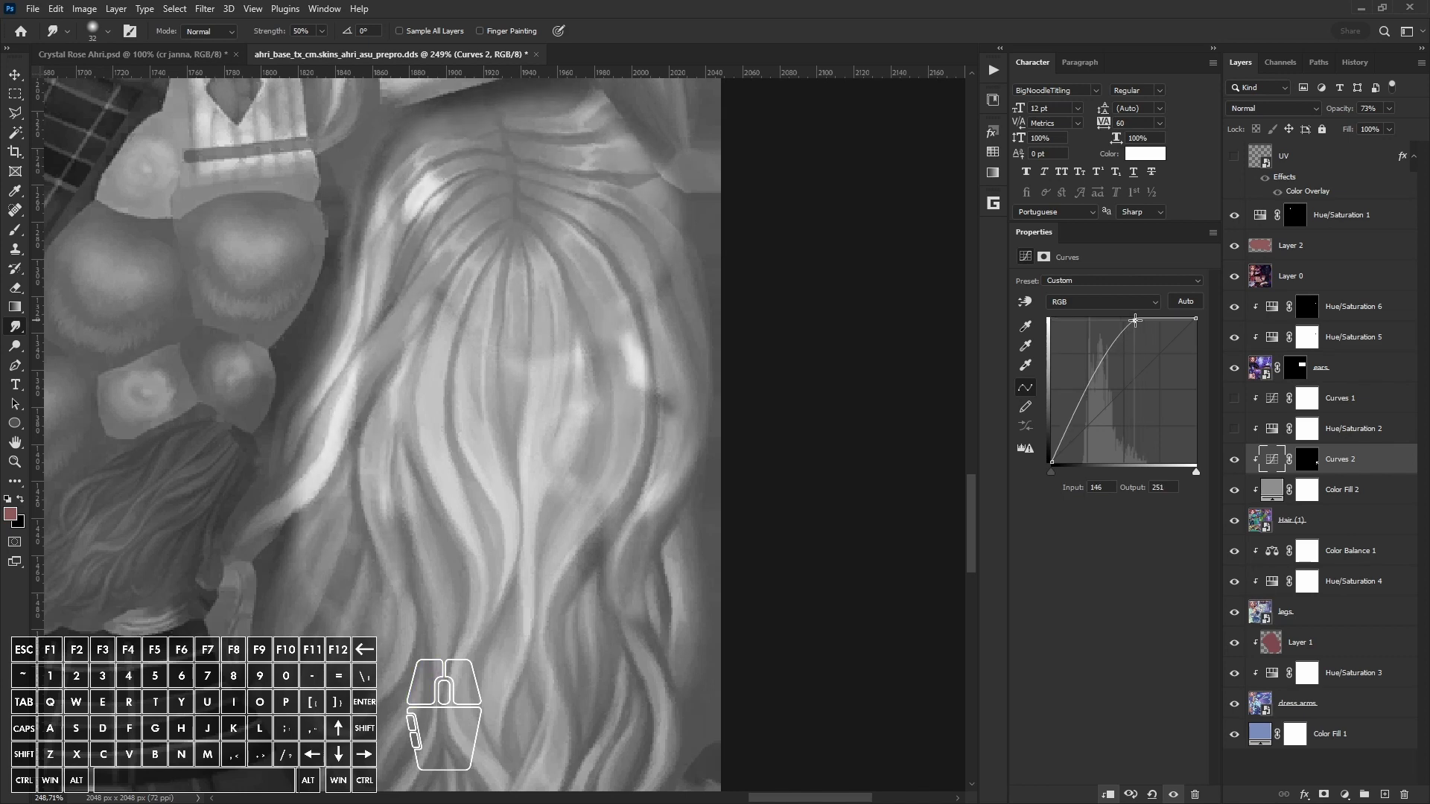
scroll(431, 370, "up", 1, "alt")
left_click(1307, 459)
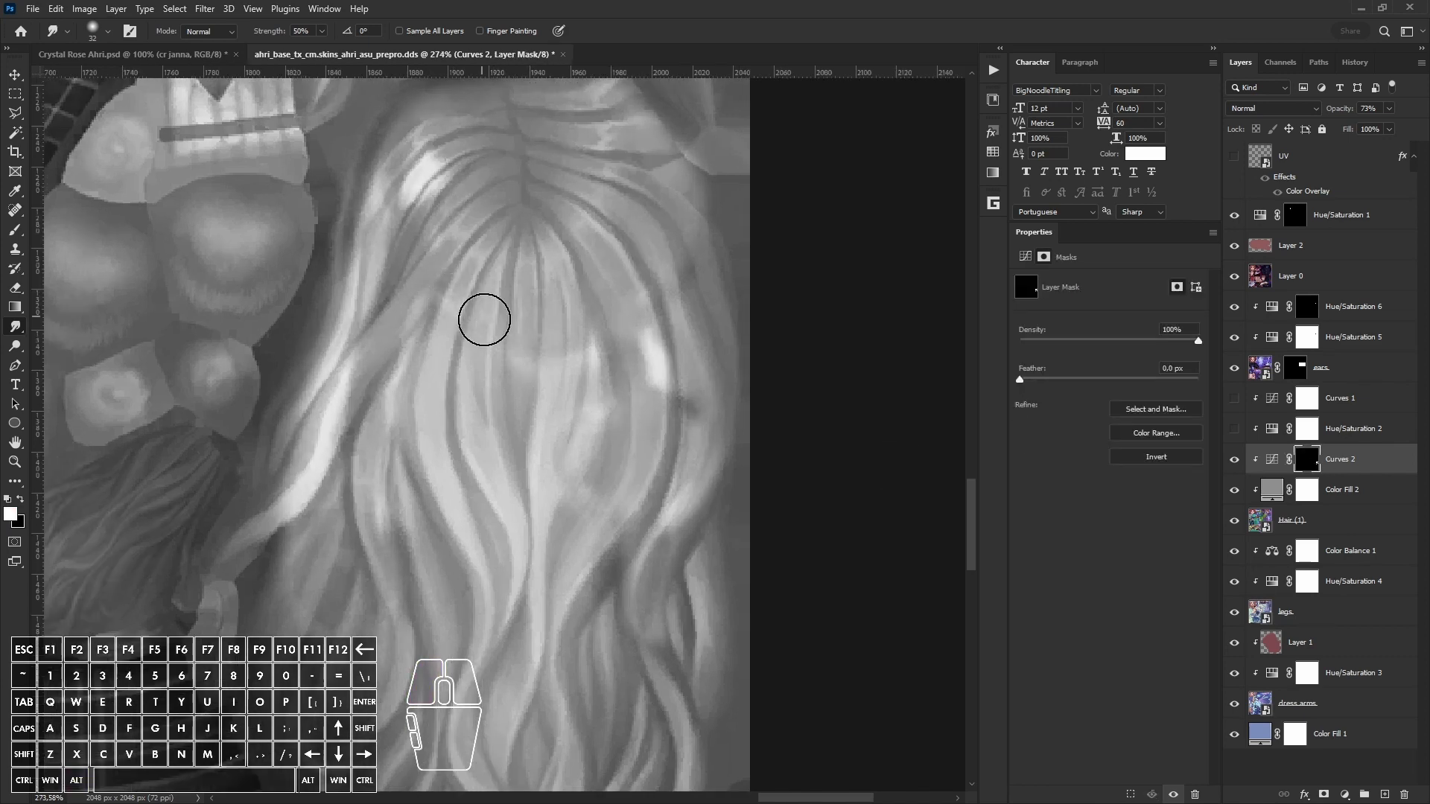
scroll(492, 556, "down", 1)
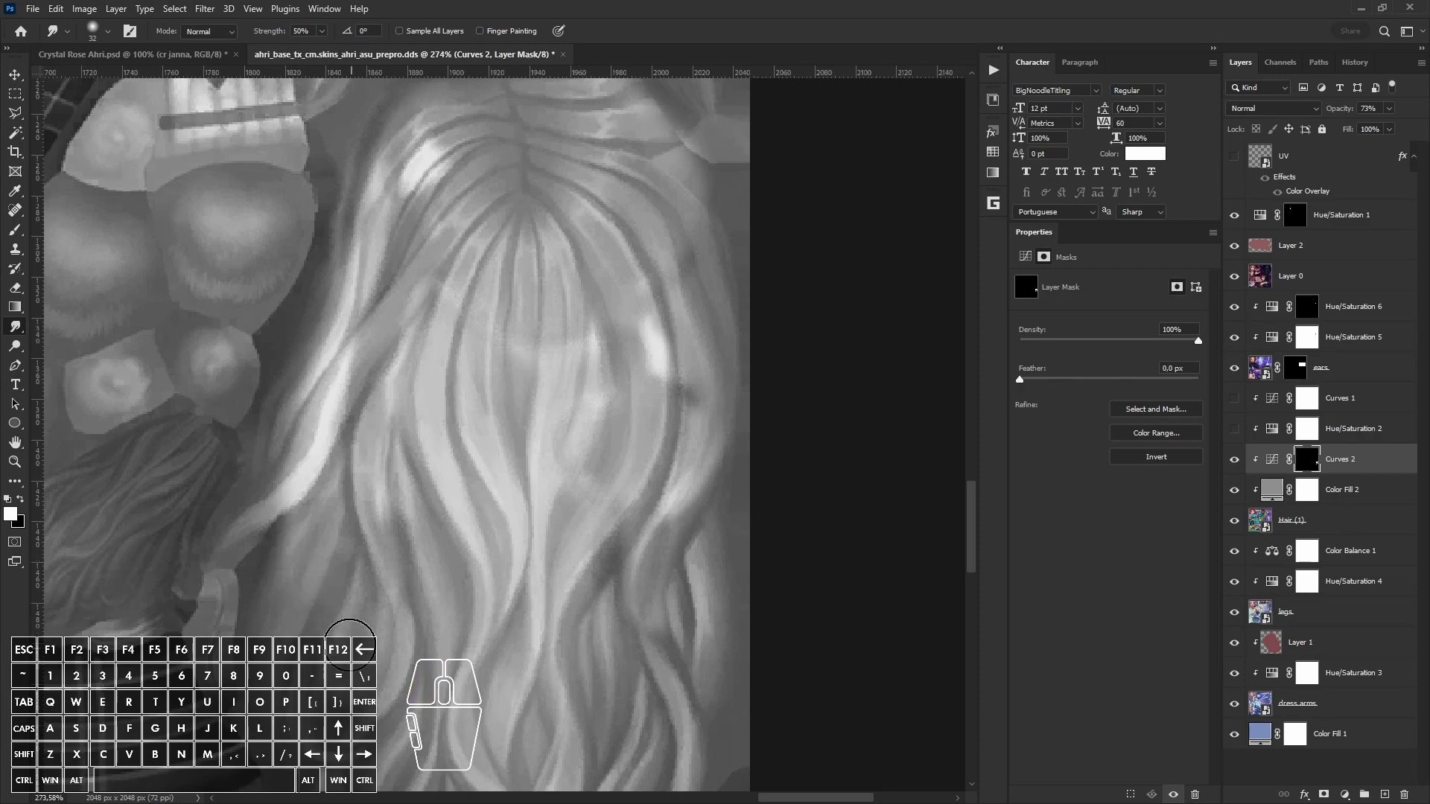
scroll(379, 568, "up", 1)
left_click_drag(512, 361, 458, 304)
scroll(525, 372, "down", 4, "alt")
scroll(555, 396, "up", 4, "alt")
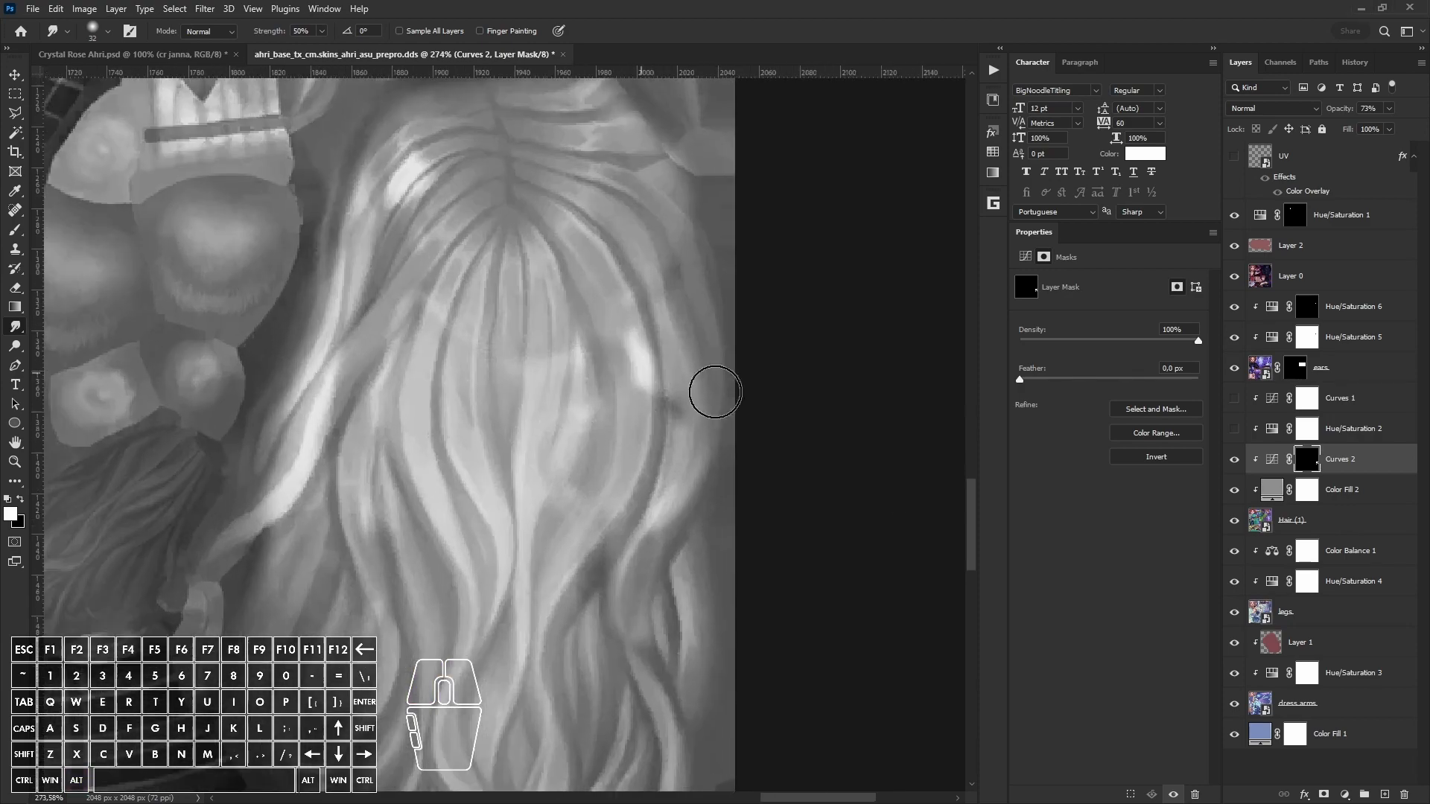
Step: Hide the grey Color Fill 2 layer and compare the hair with Hue/Saturation 2 shown and hidden
left_click(1234, 493)
left_click(1236, 435)
left_click(1236, 435)
scroll(533, 530, "down", 2, "alt")
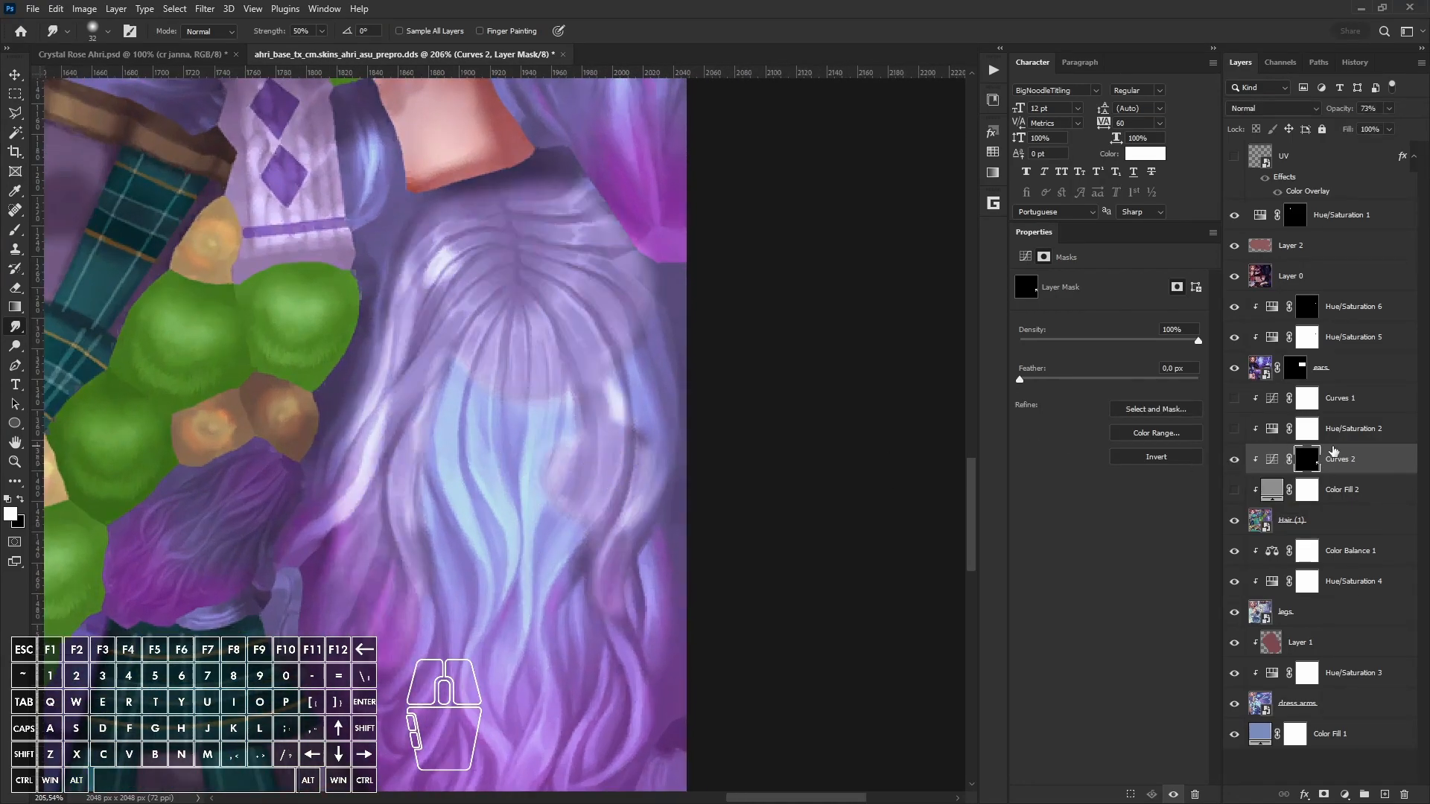
Step: Load the Curves 2 mask as a selection and sample a light blue from the central hair strands for the brush
left_click(1308, 458, "ctrl")
key("b")
left_click(1272, 459)
left_click(486, 452, "alt")
left_click(488, 450)
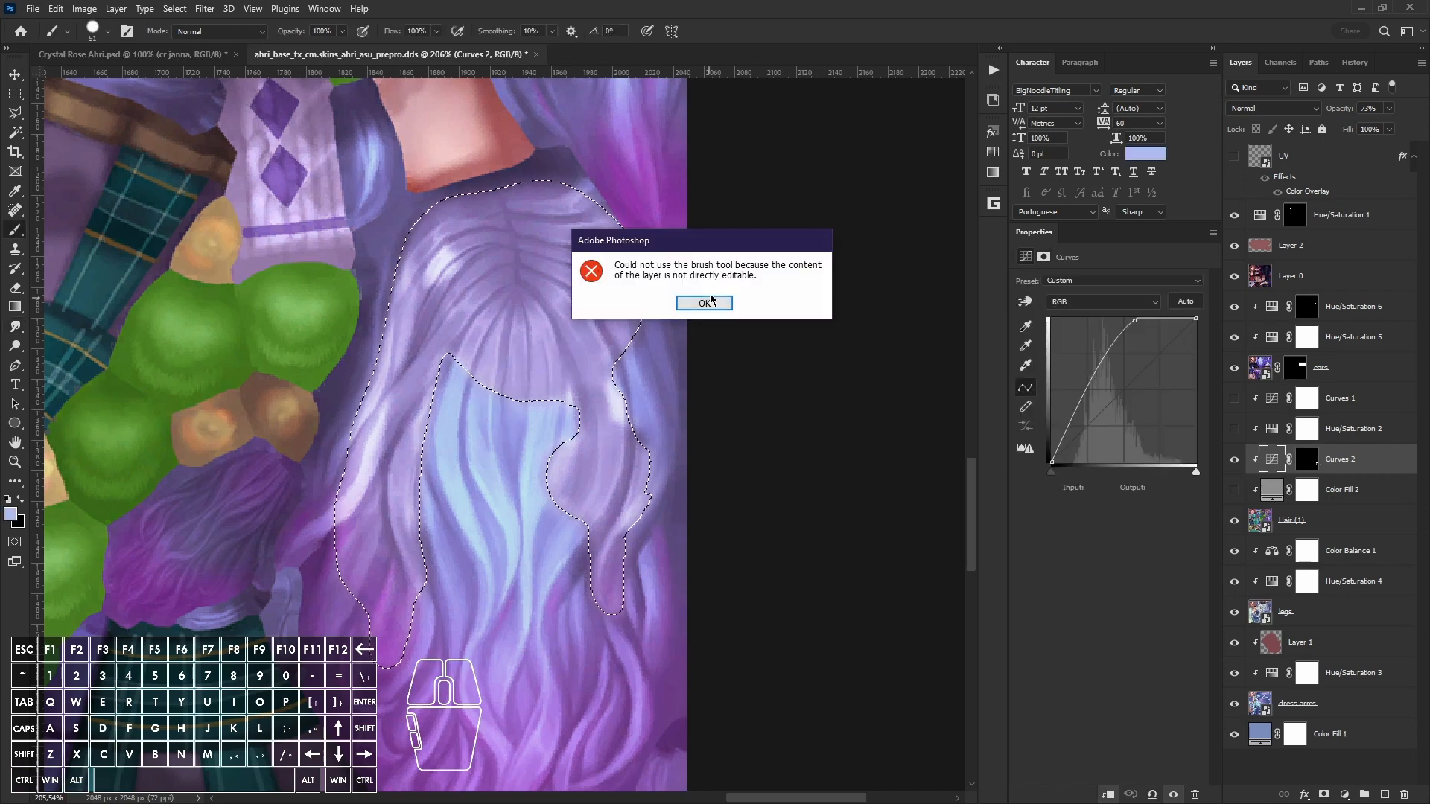
left_click(706, 301)
Step: Add a layer above Curves 2, paint light blue over the brightened crown and side strands, and set its blend mode to Color
left_click(1385, 794)
key("ctrl+d")
right_click_drag(595, 551, 629, 551, "alt")
mouse_move(606, 555)
left_mouse_down()
mouse_move(519, 198)
mouse_move(392, 609)
left_mouse_up()
left_click(1276, 110)
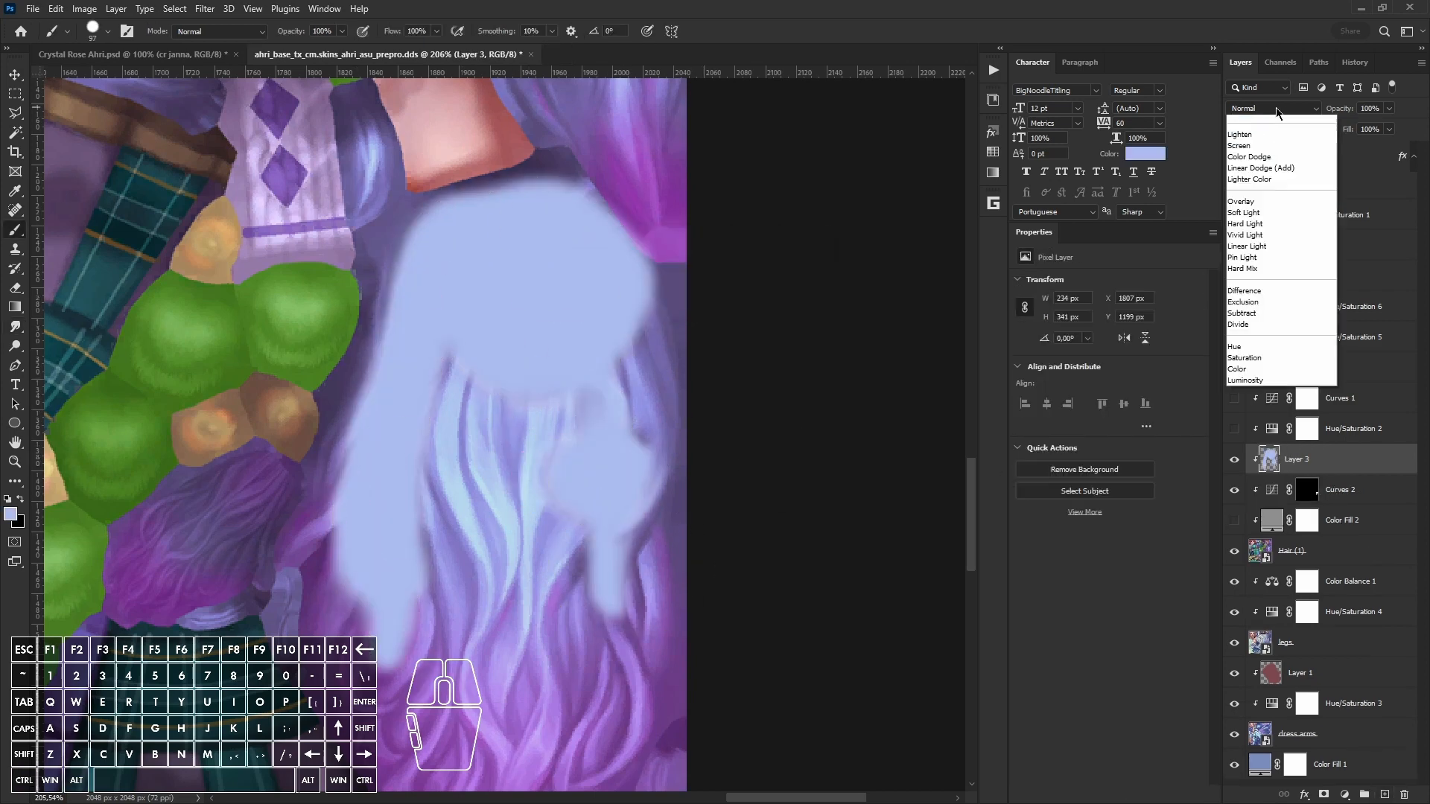
left_click(1251, 457)
Step: Smudge and erase the lower ends and side edges of Layer 3's light blue paint to blend them into the purple strands
key("r")
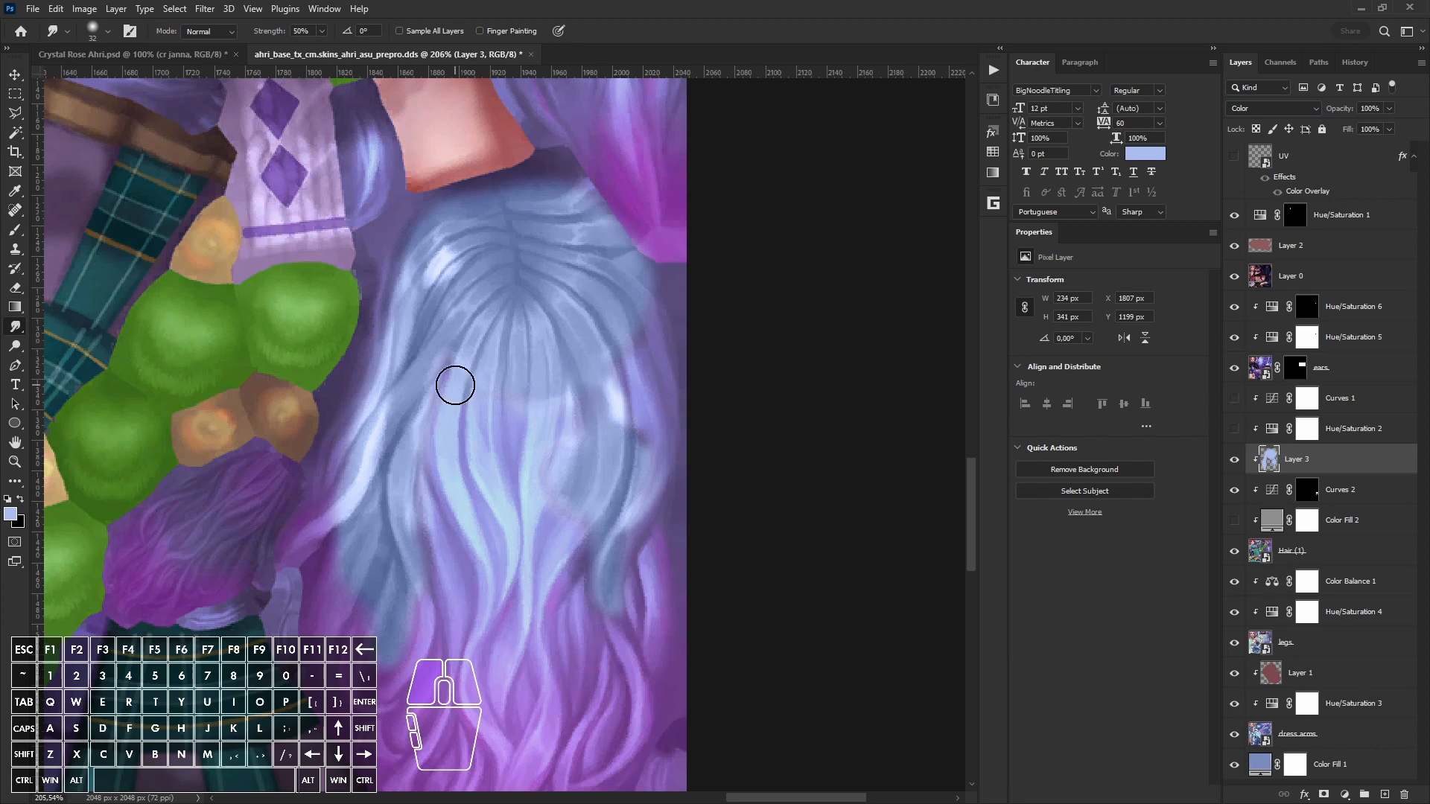
key("e")
right_click_drag(376, 621, 406, 621, "alt")
left_click_drag(376, 618, 370, 570)
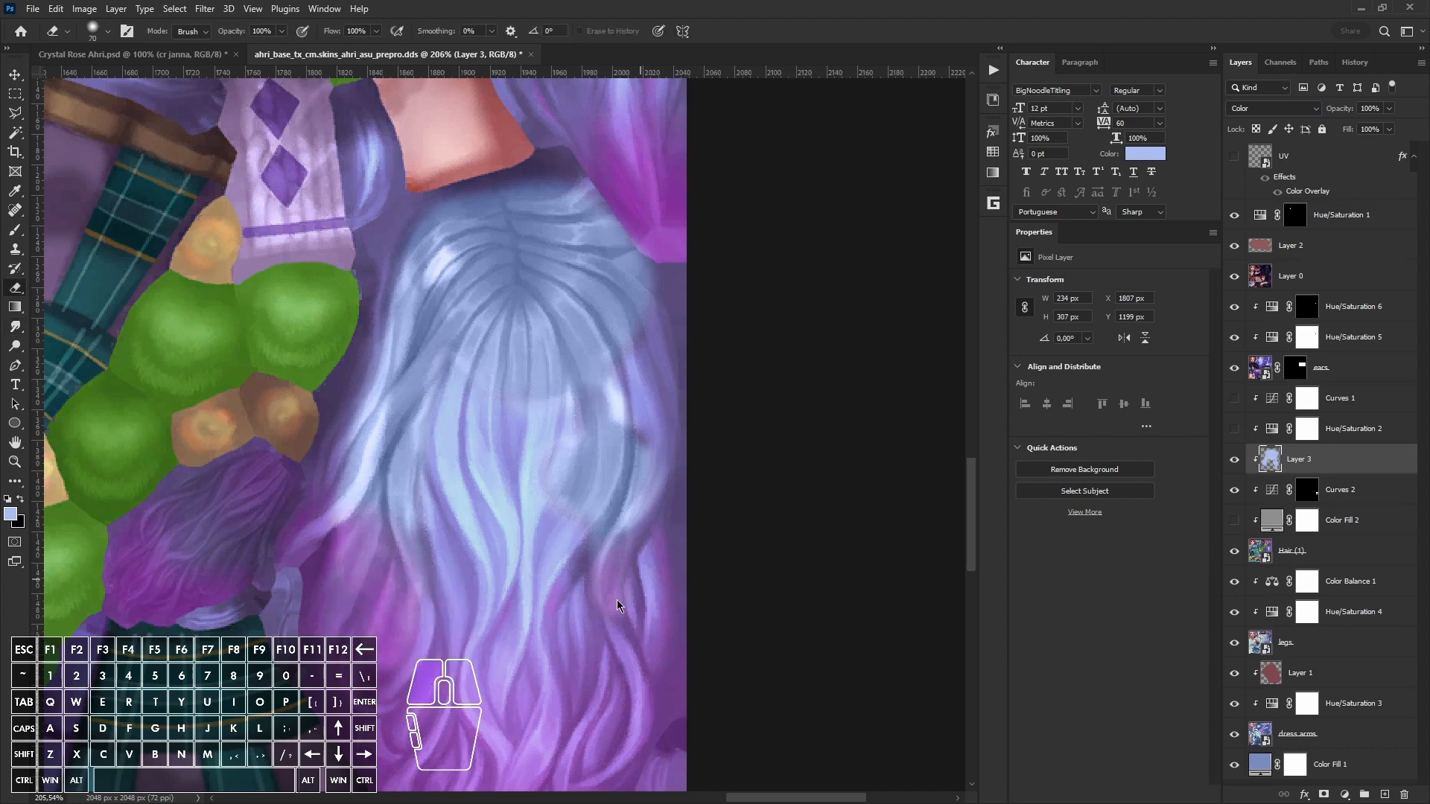
key("r")
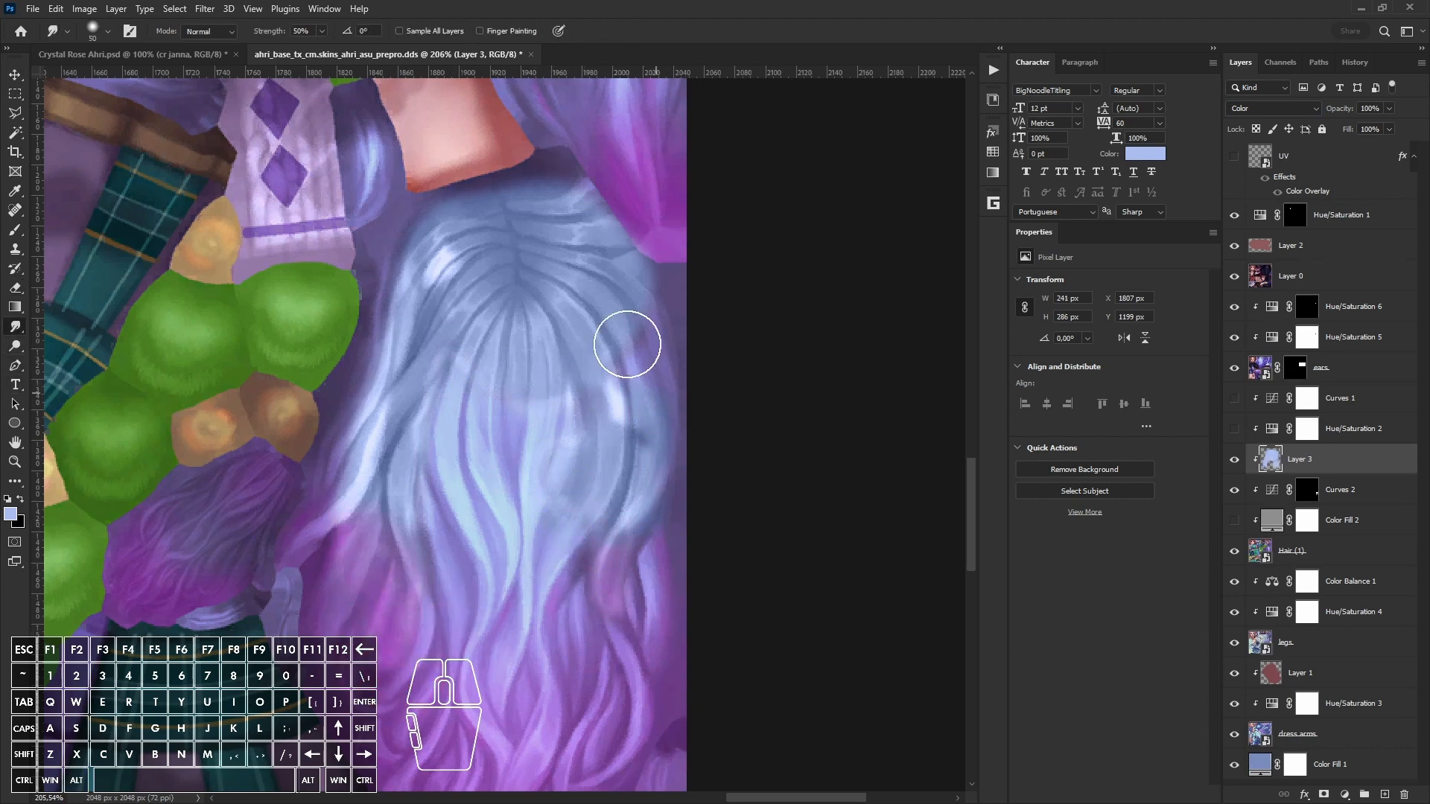
key("e")
left_click_drag(650, 525, 605, 582)
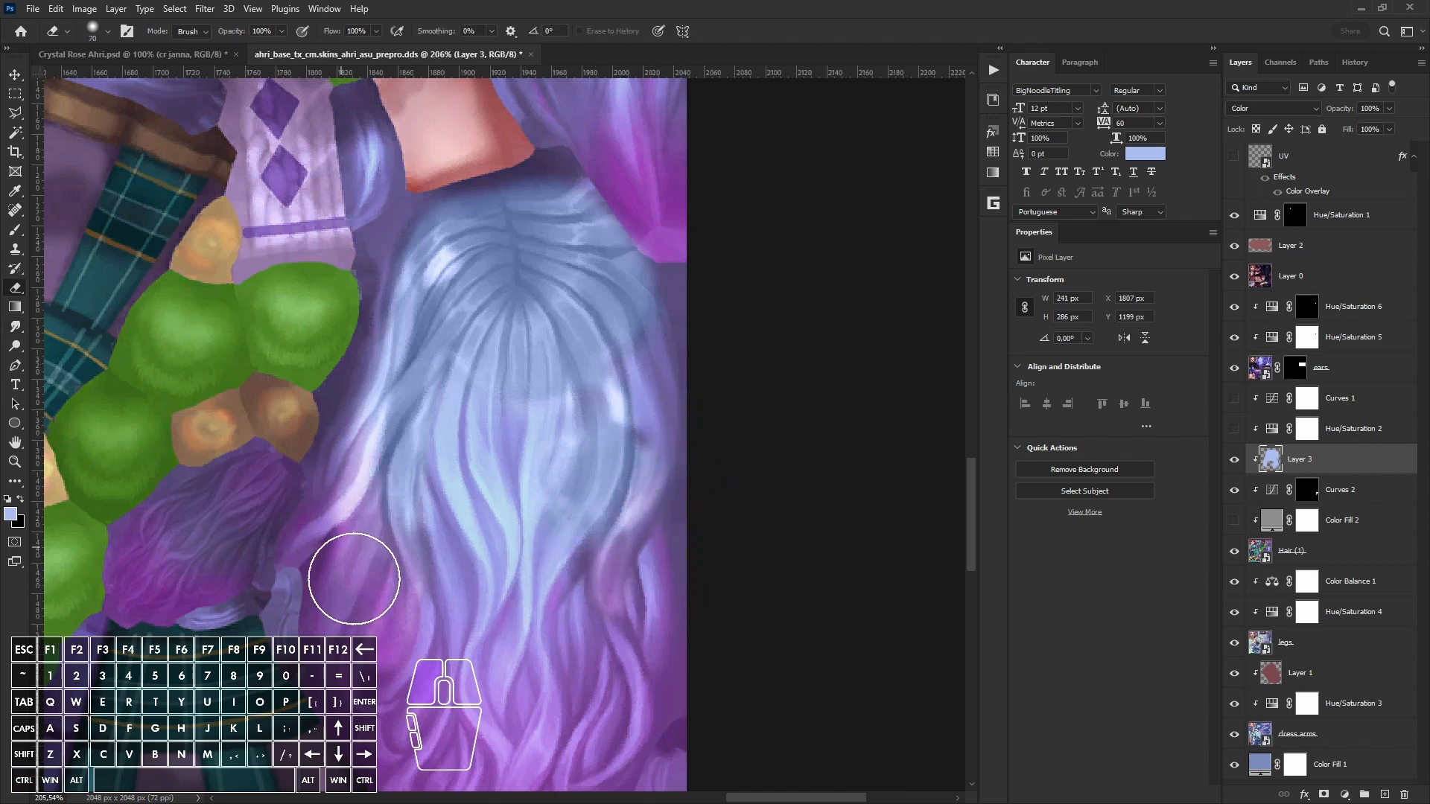
Step: Target the Curves 2 mask, switch the painting color to white, and smudge the mask over the bright patch on the outer side strand
scroll(529, 527, "up", 1, "alt")
left_click(1264, 431)
left_click(1299, 488)
key("b")
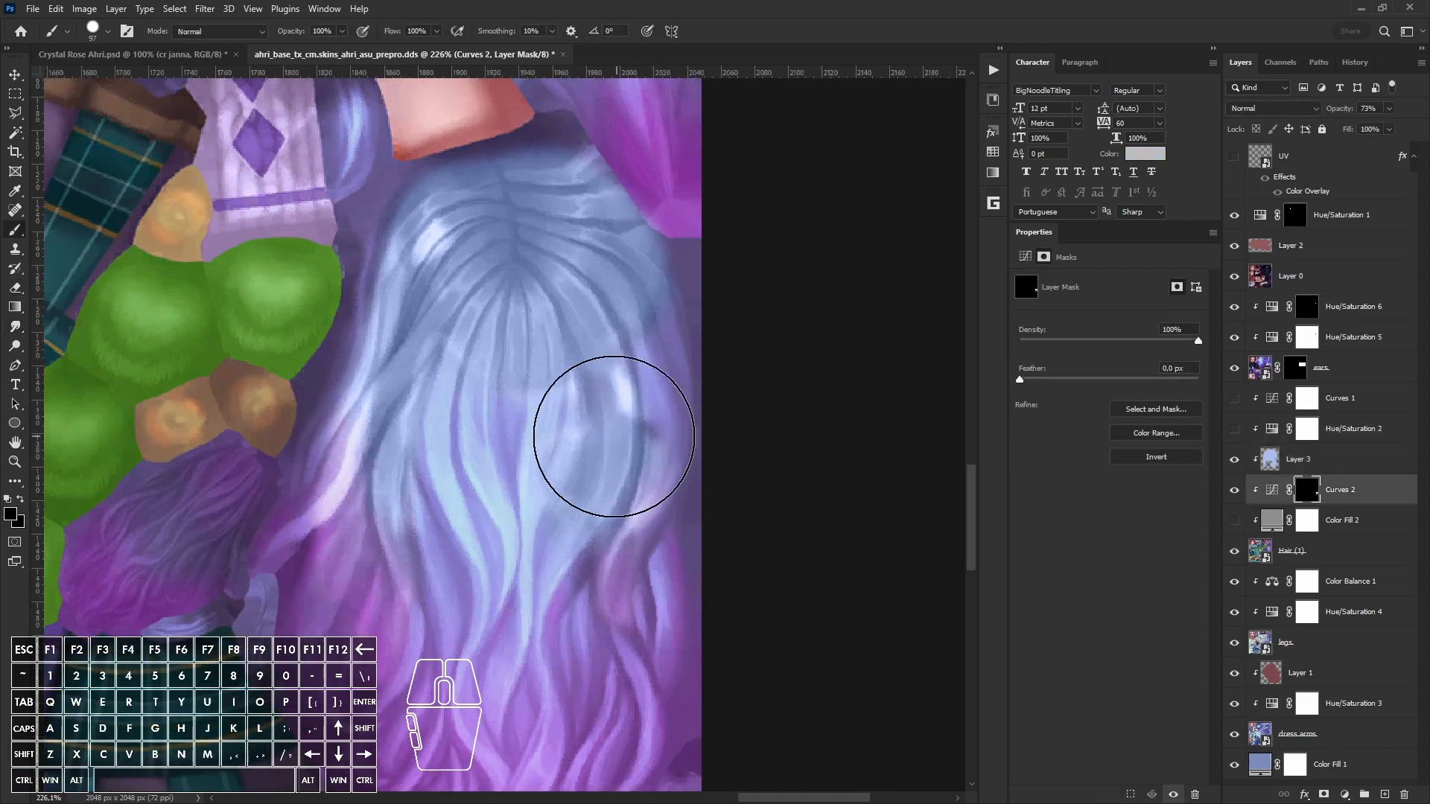
scroll(573, 403, "up", 1, "alt")
right_click_drag(0, 459, 10, 476, "alt")
left_click(10, 498)
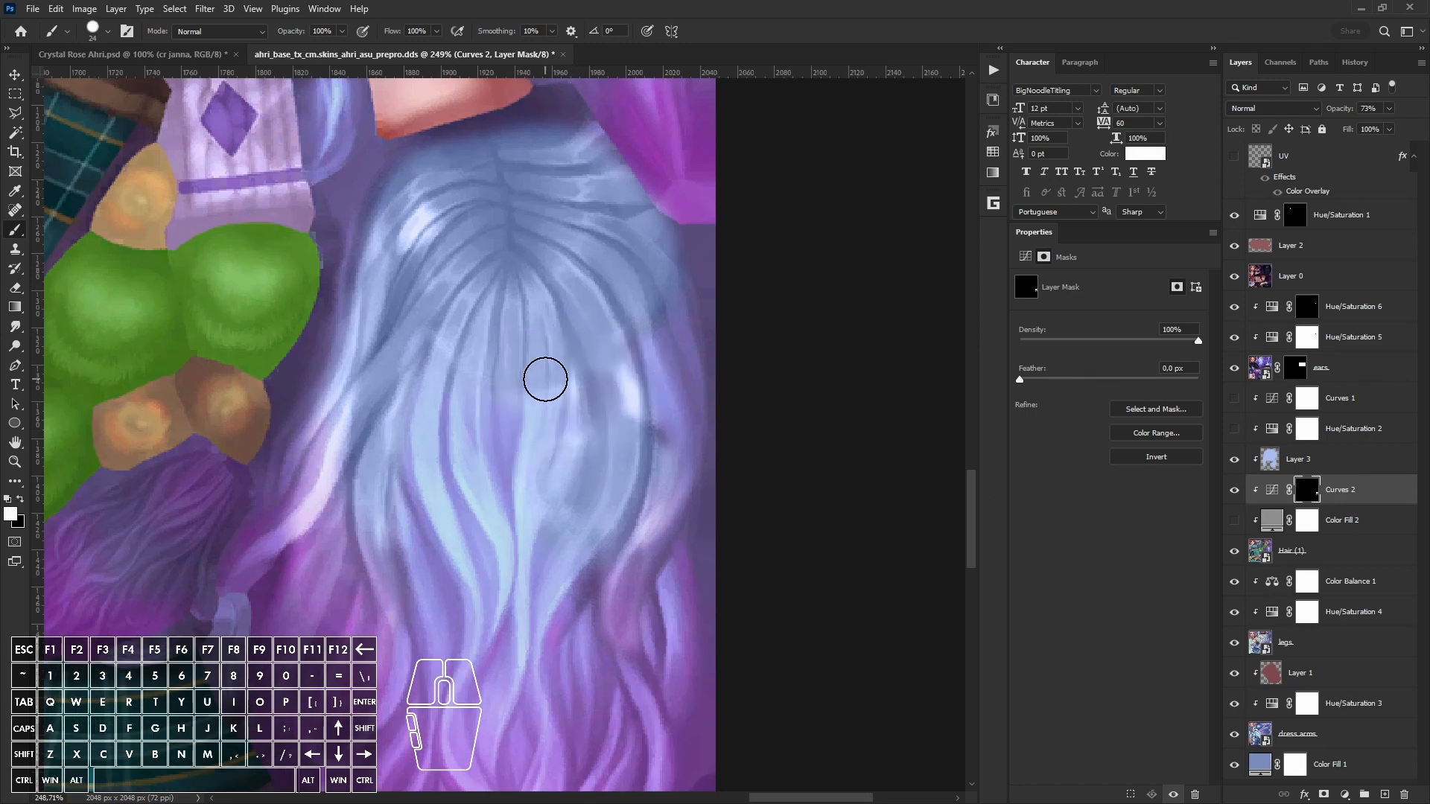
left_click(18, 333)
right_click_drag(617, 366, 625, 389, "alt")
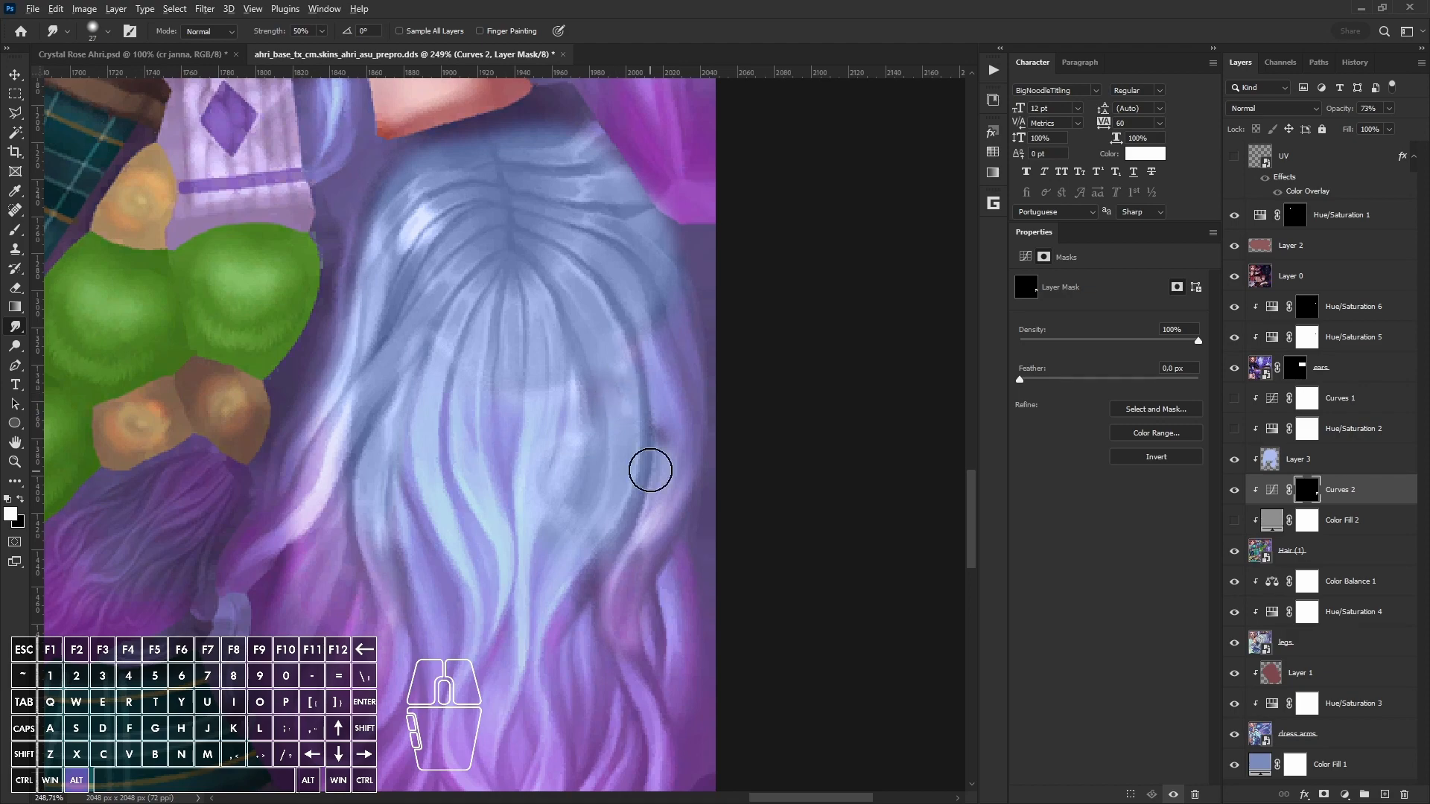
Step: Smudge the Curves 2 mask across the central strands below the bangs to soften the brightness edge
scroll(650, 470, "up", 3, "alt")
left_click_drag(476, 373, 513, 348)
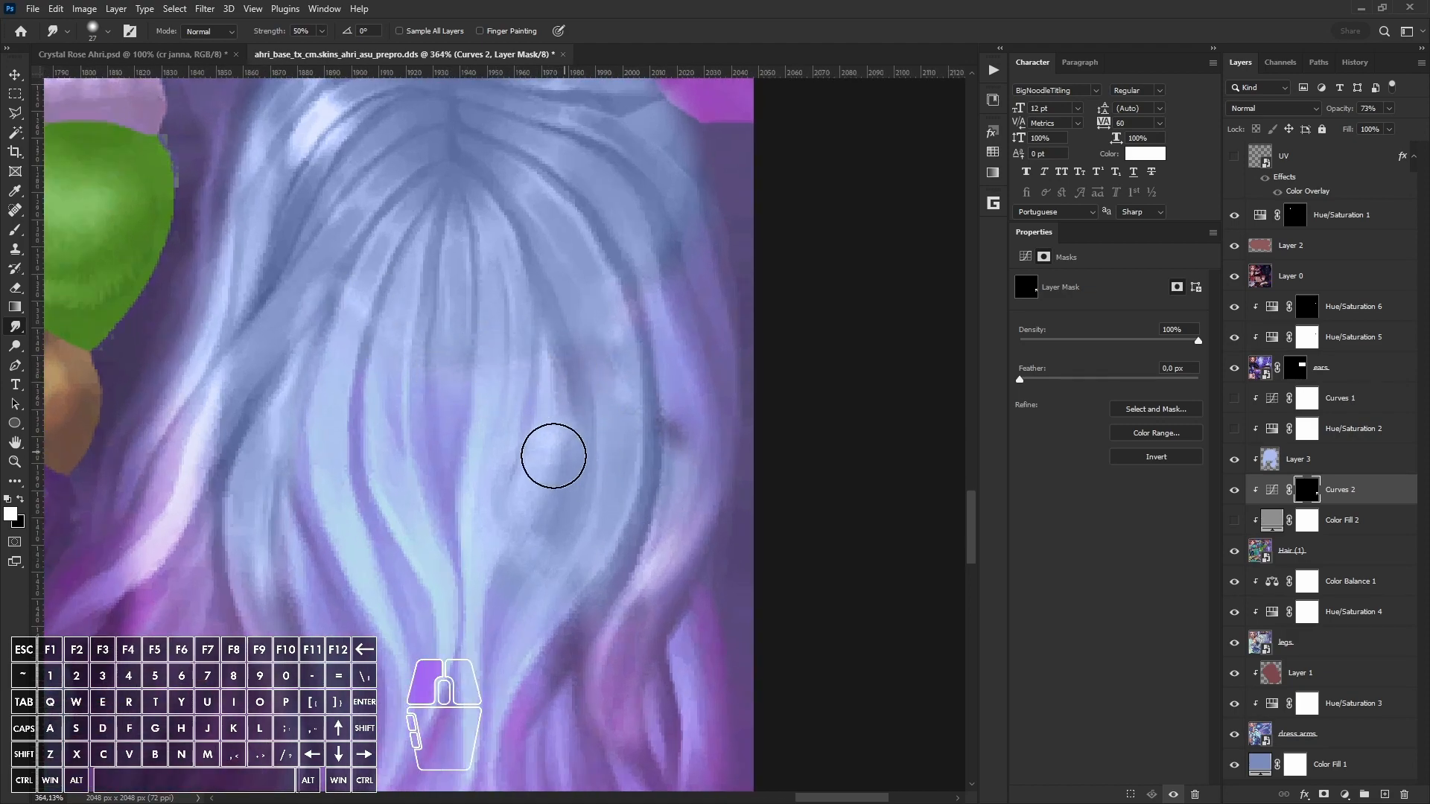
mouse_move(553, 455)
left_mouse_down()
mouse_move(491, 494)
mouse_move(536, 457)
mouse_move(526, 449)
left_mouse_up()
scroll(659, 517, "down", 6, "alt")
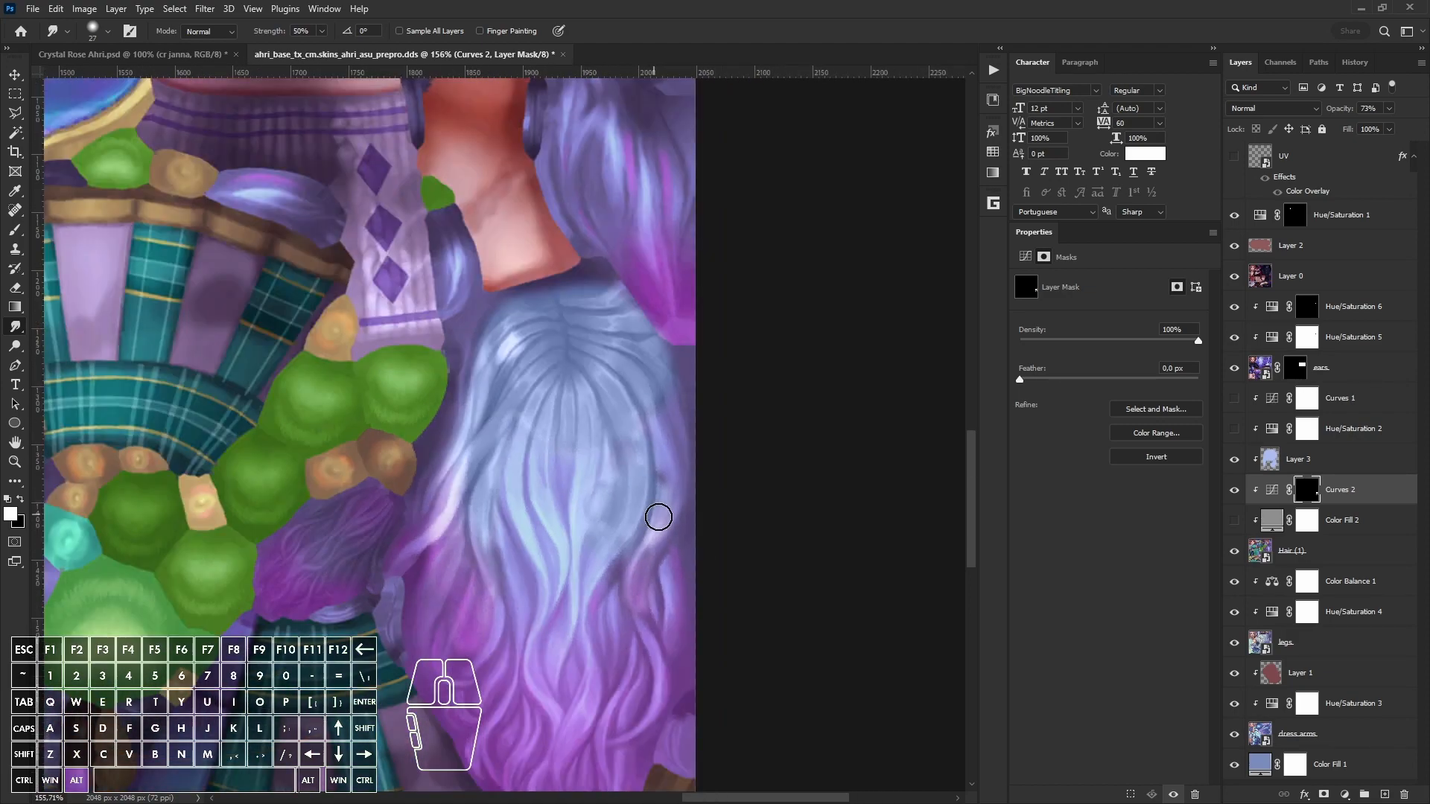
Step: Rasterize the Hair (1) layer and smudge the bright central strands below the bangs with a smaller brush
scroll(607, 559, "up", 4, "alt")
left_click(1279, 551)
scroll(671, 455, "up", 3, "alt")
right_click_drag(549, 485, 529, 486, "alt")
left_click(545, 466)
key("Return")
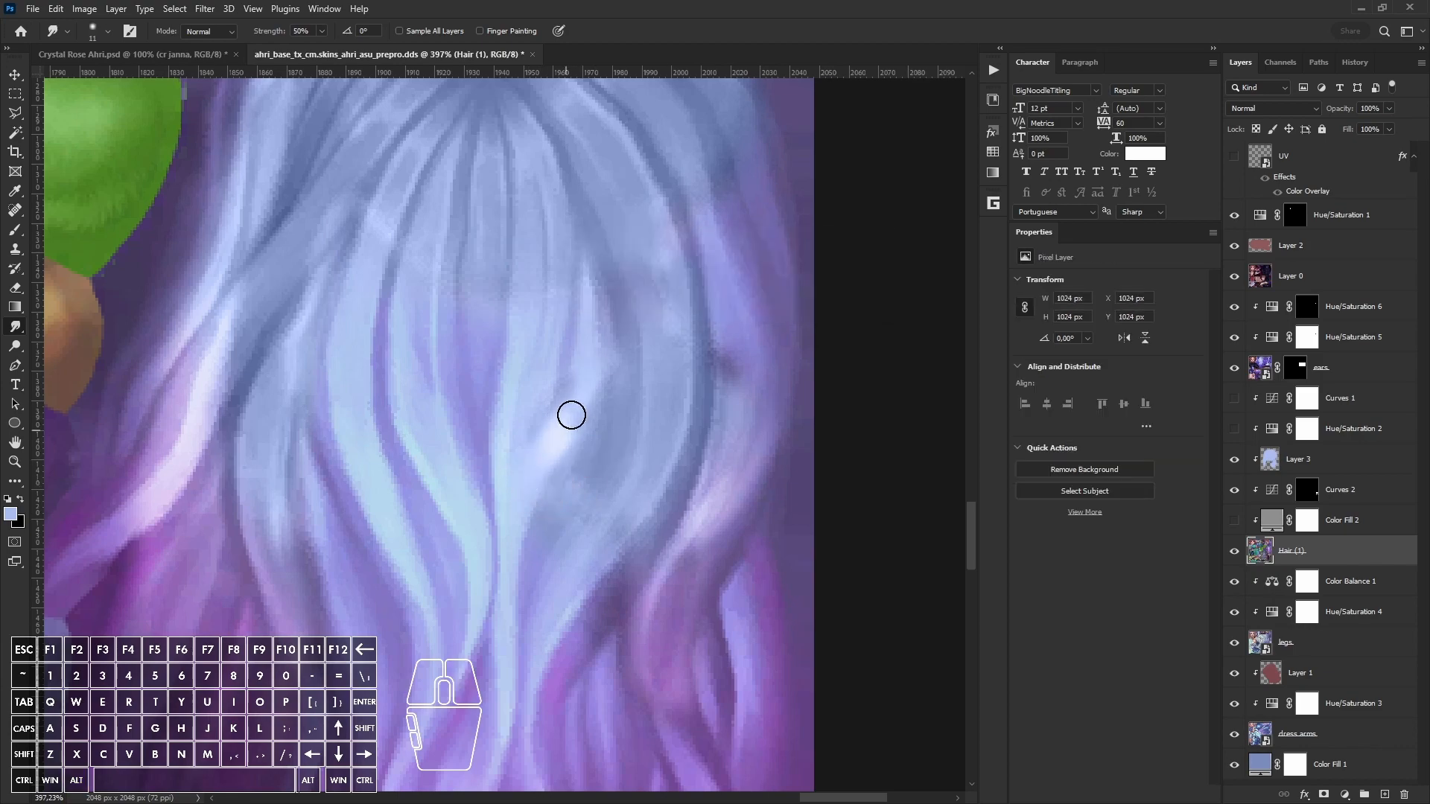
scroll(605, 462, "down", 2, "alt")
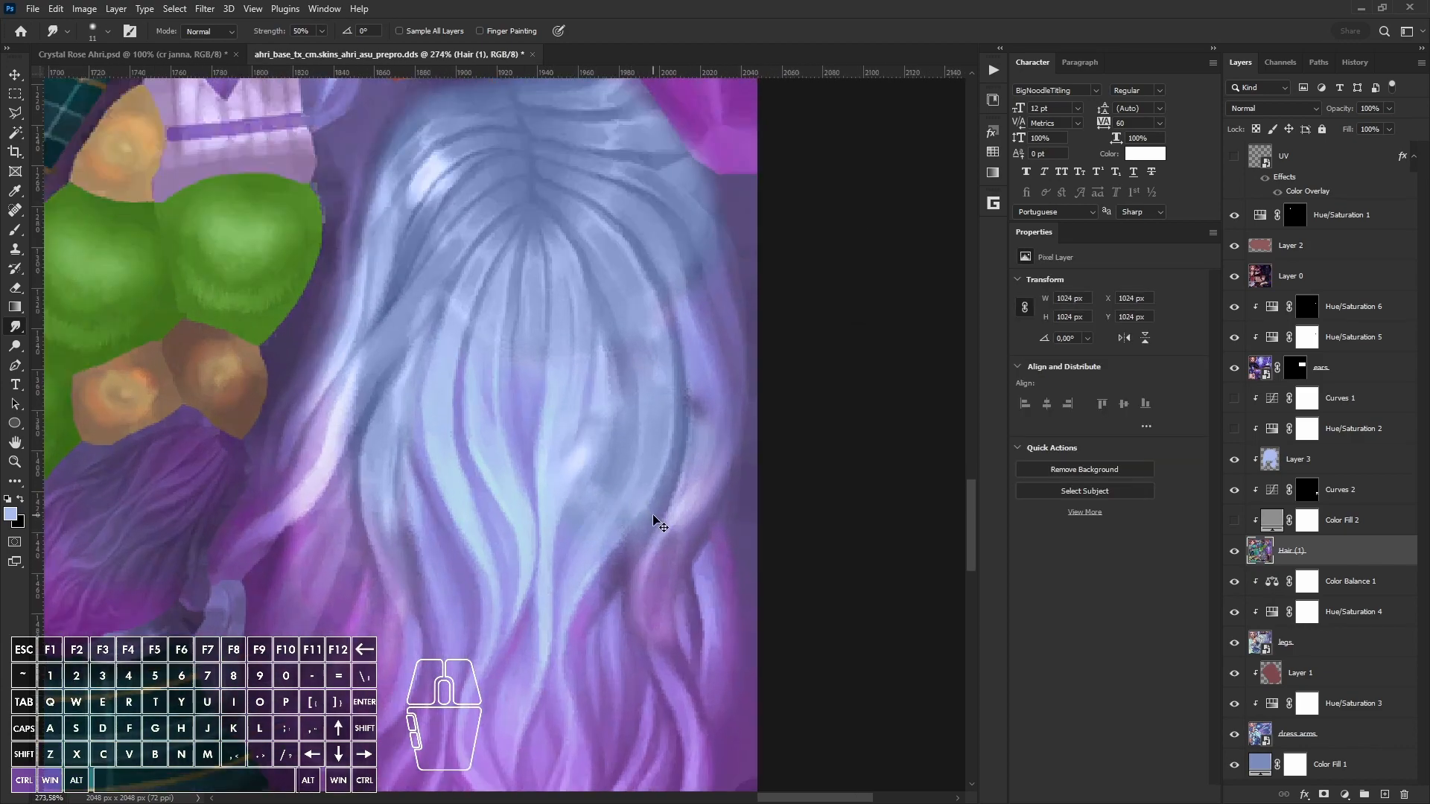
Step: Show the Hue/Saturation 2 and Curves 1 adjustment layers and delete the Color Fill 2 layer
scroll(681, 524, "down", 4, "alt")
left_click(1234, 429)
left_click(1233, 399)
scroll(708, 484, "down", 2, "alt")
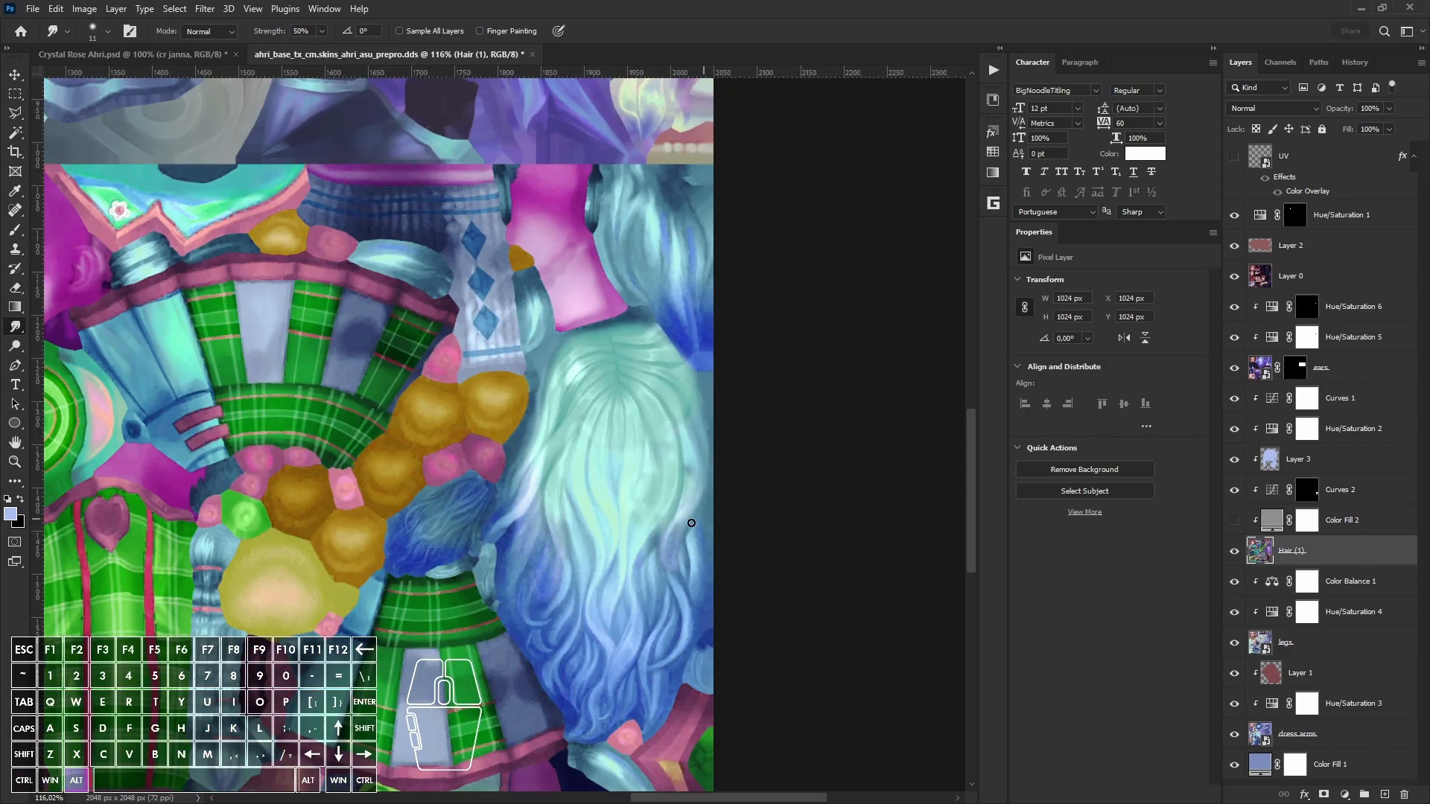
scroll(621, 493, "up", 4, "alt")
left_click(1350, 402)
left_click(1357, 518)
key("Delete")
Step: Select the layers from Curves 2 to Curves 1 and stamp the visible image into a new layer masked to the hair texture's quadrant
left_click(1336, 493)
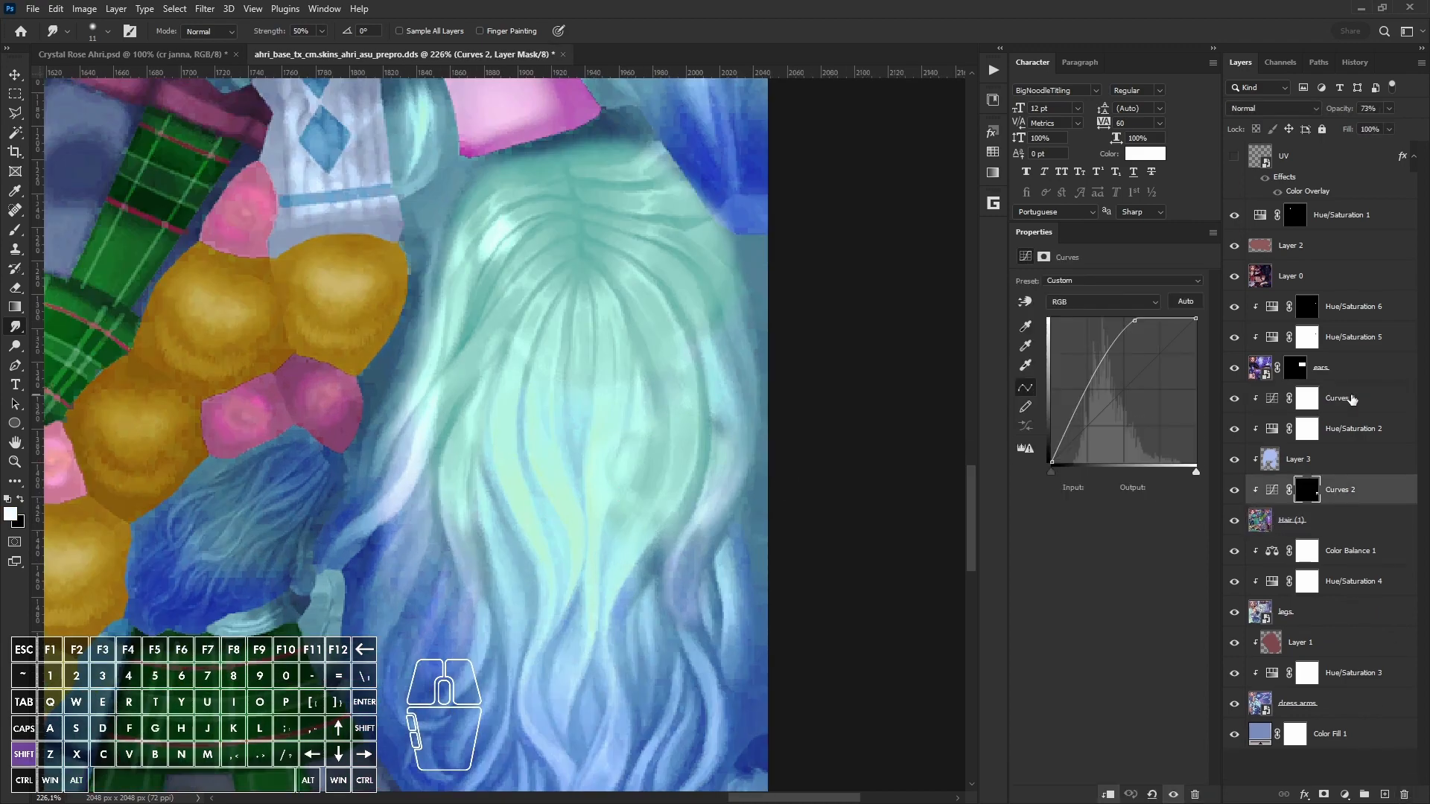
left_click(1354, 400, "shift")
right_click(1354, 400)
left_click(1191, 614)
key("ctrl+z")
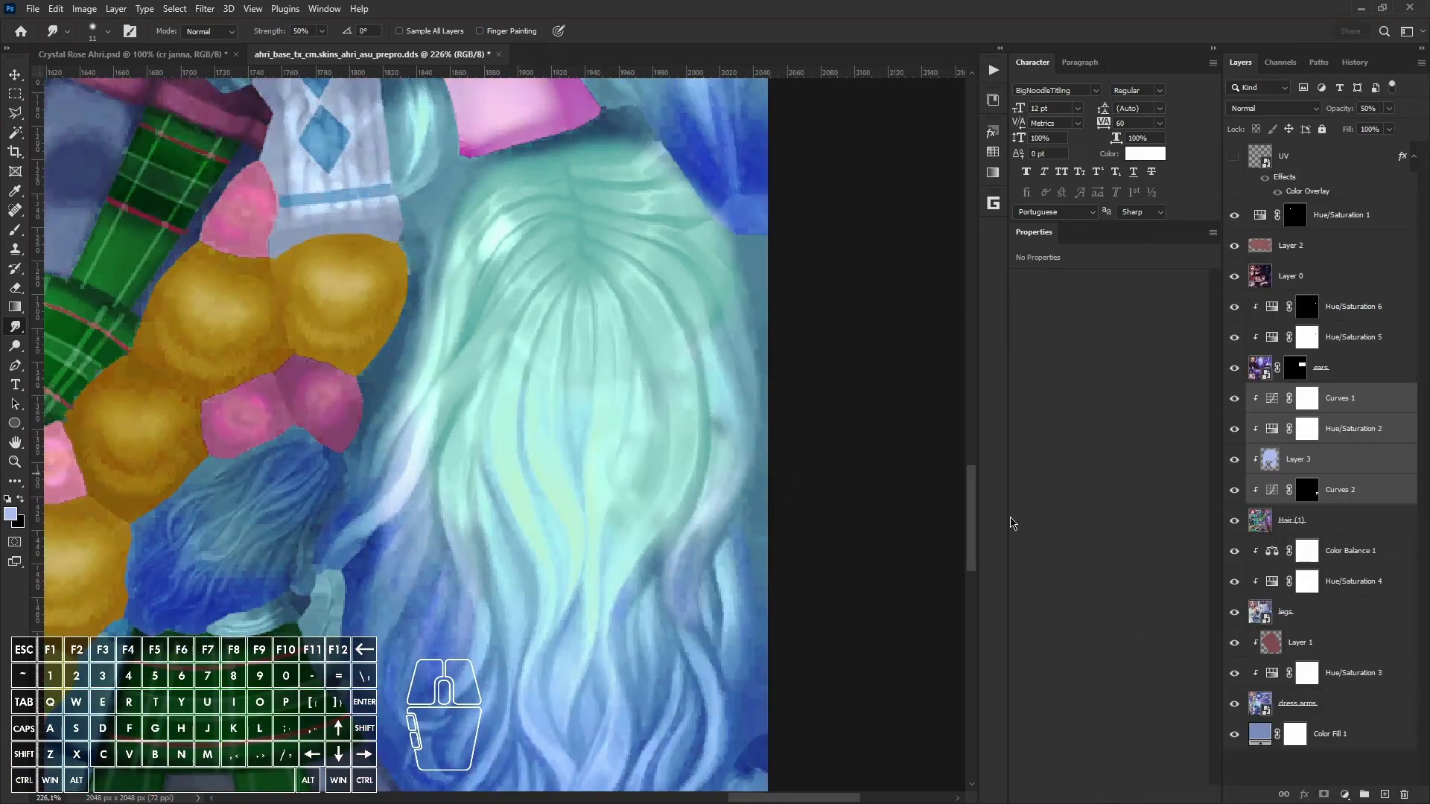
scroll(710, 507, "down", 3, "alt")
key("ctrl+alt+shift+e")
scroll(547, 638, "down", 2, "alt")
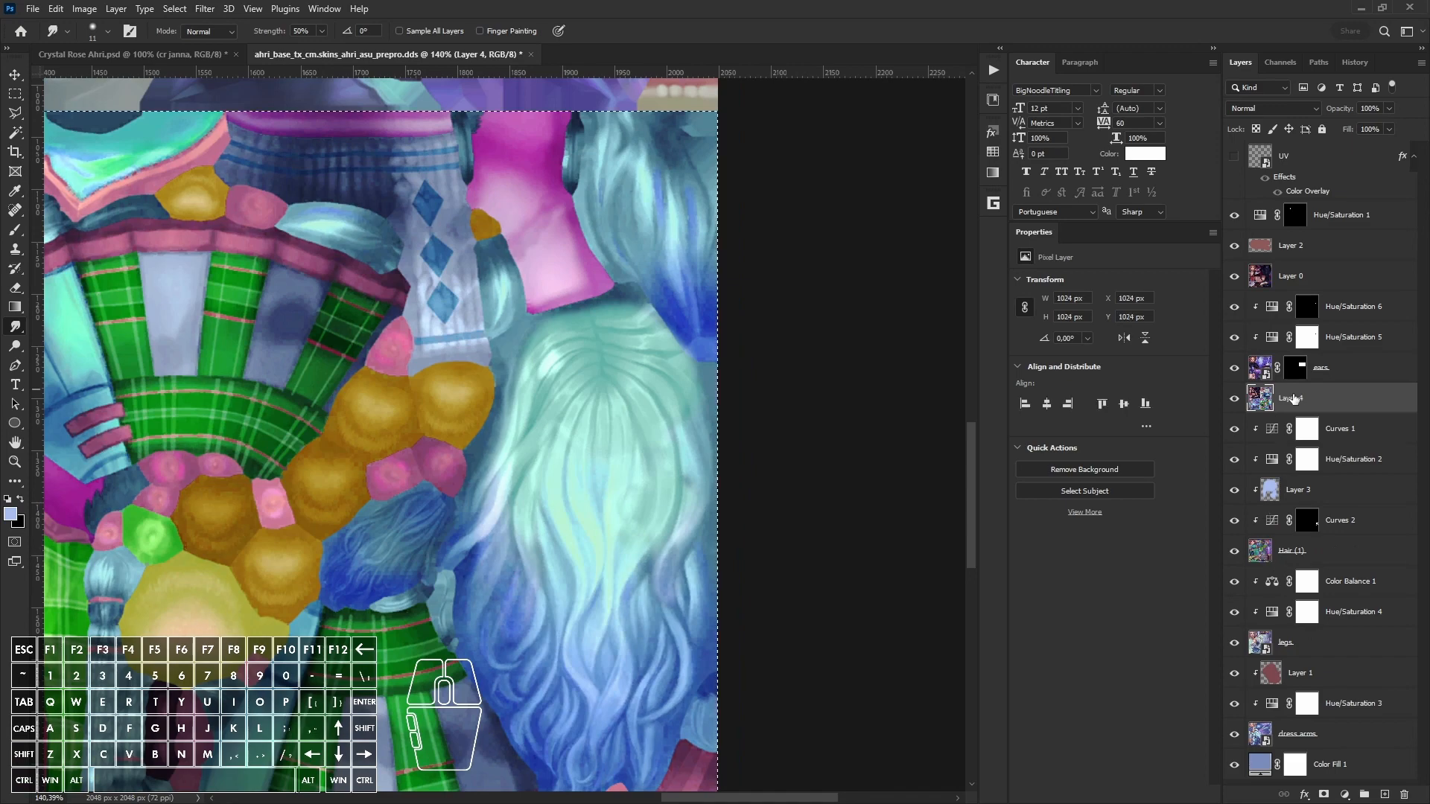
left_click(1323, 794)
Step: Smudge the light hair strands in Layer 4's image at 6% strength to soften them
scroll(566, 476, "up", 4, "alt")
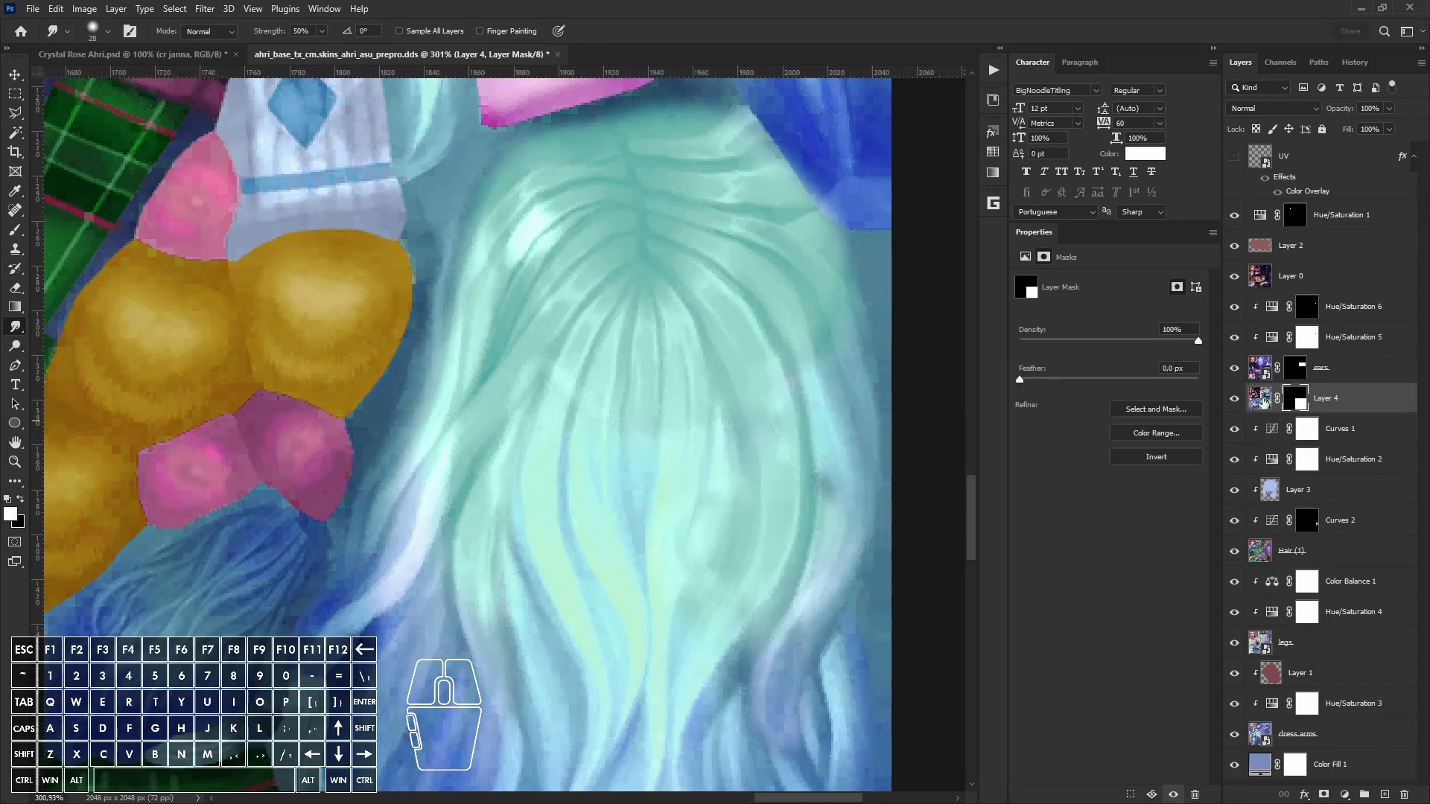
left_click(1260, 398)
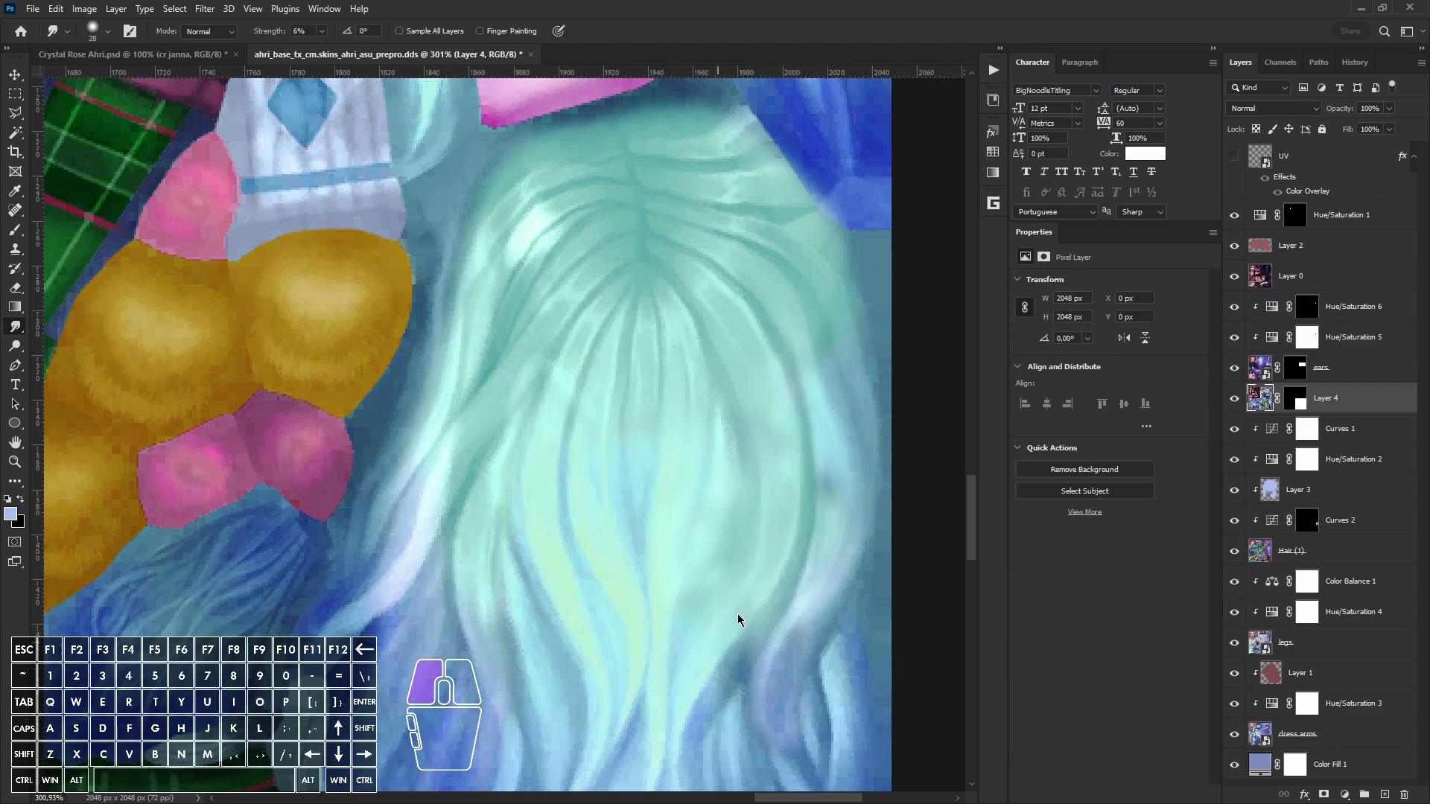
scroll(727, 548, "down", 5, "alt")
scroll(779, 463, "up", 3, "alt")
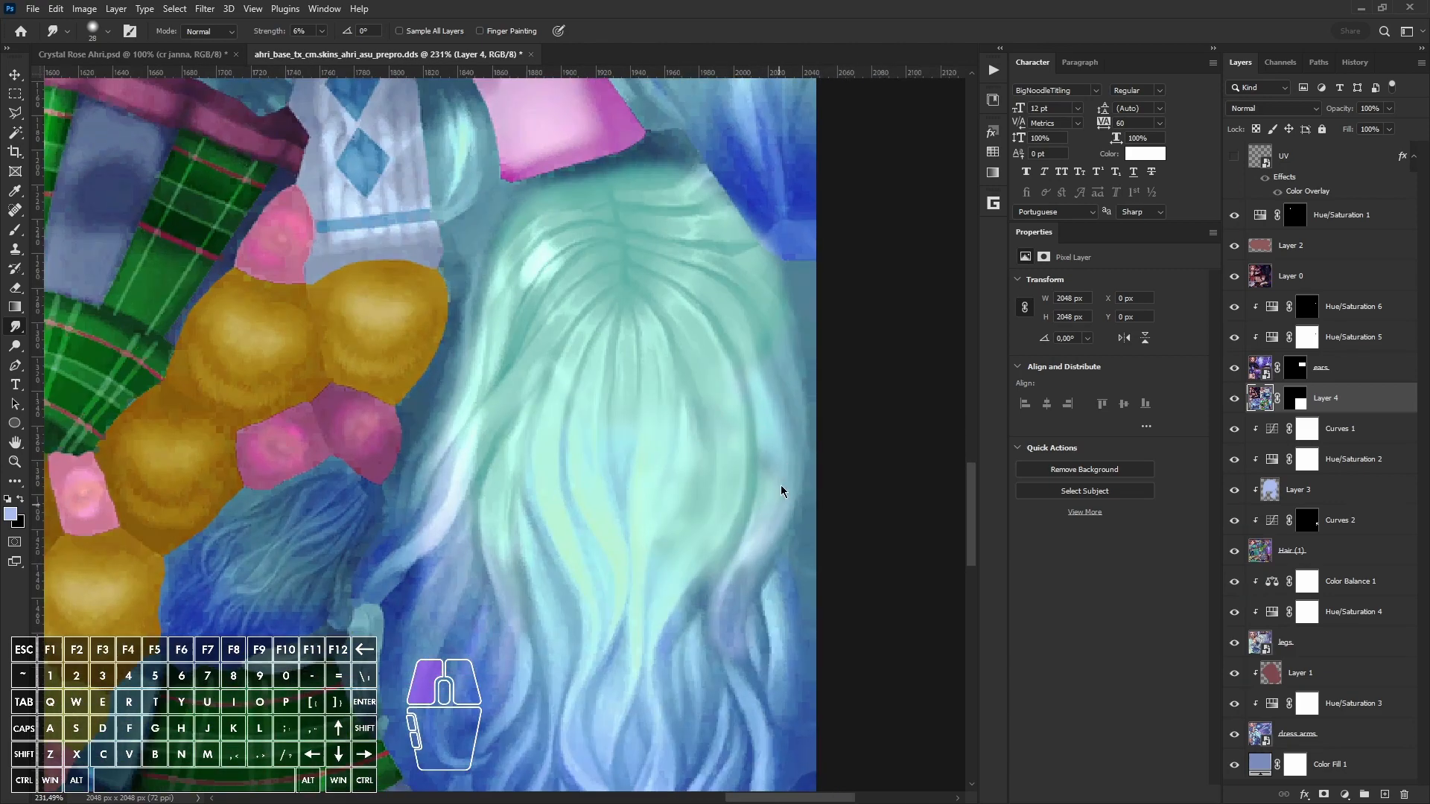
scroll(528, 327, "down", 3, "alt")
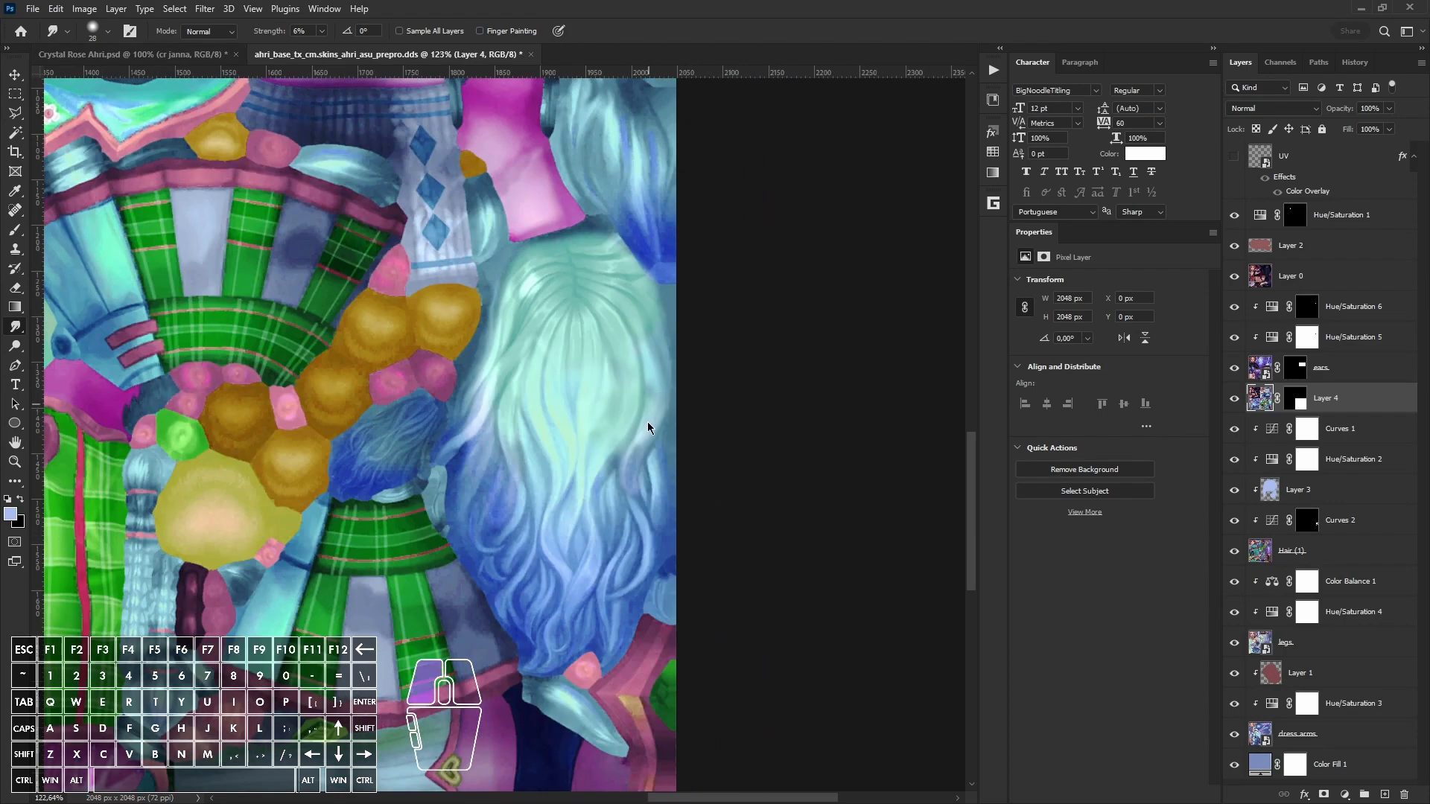
Step: Save the texture with the smudged hair over the existing DDS file
left_click(34, 10)
left_click(67, 201)
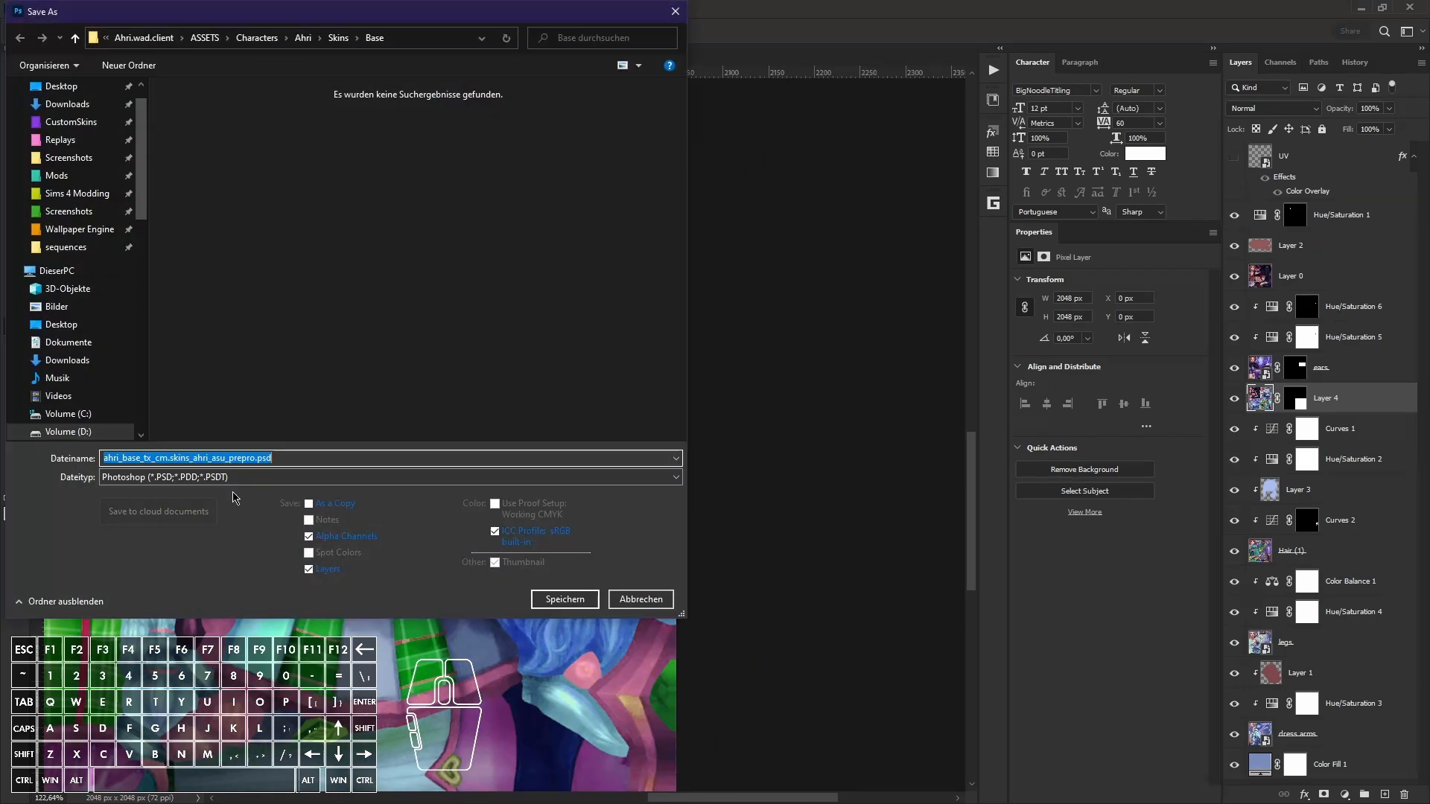
left_click(234, 478)
left_click(229, 520)
left_click(564, 600)
left_click(767, 414)
left_click(844, 580)
Step: Switch to Maya and reload all textures on the character model
key("alt+Tab")
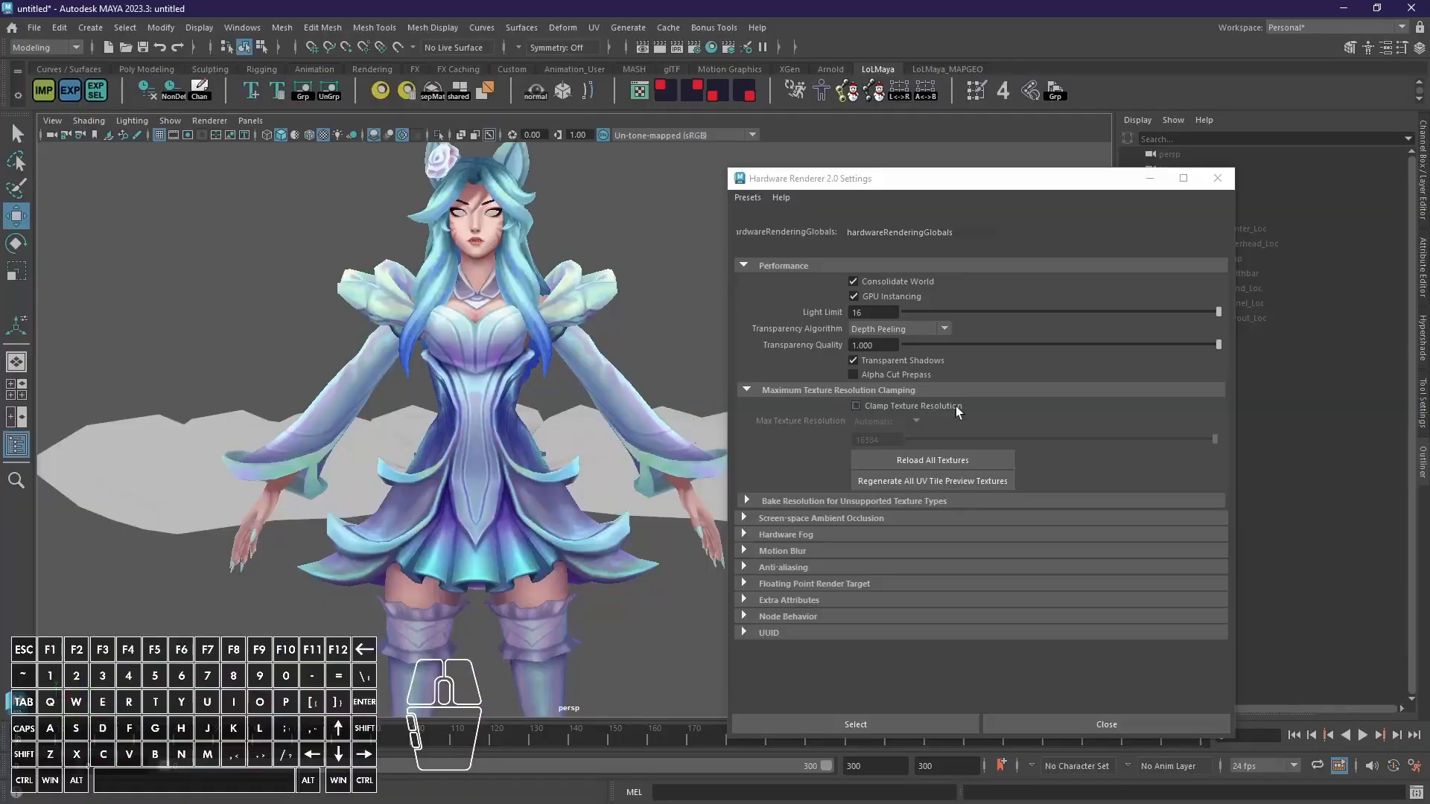
left_click_drag(692, 409, 730, 387, "alt")
left_click(932, 460)
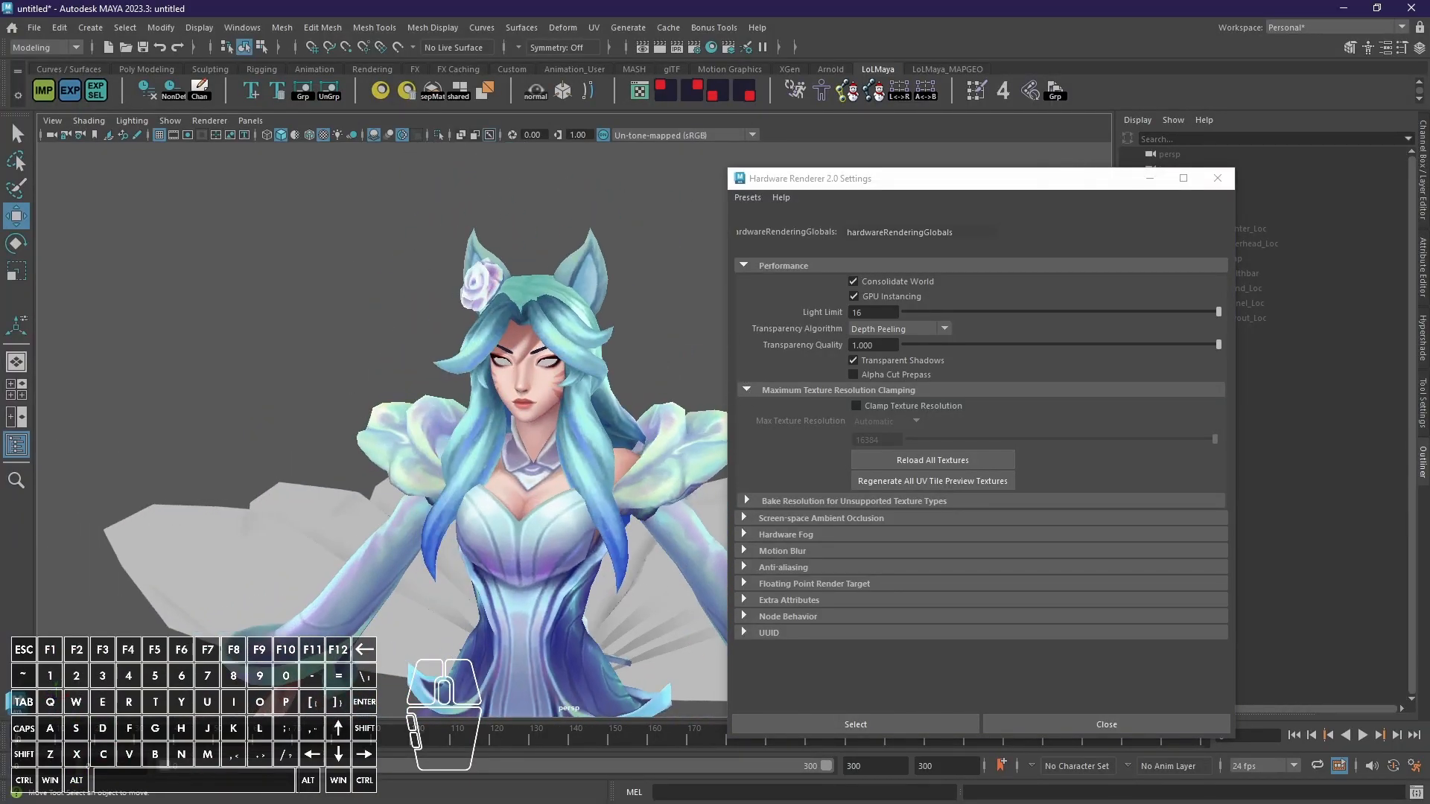
Step: Switch to Photoshop and delete the layers from Curves 1 down to Hair (1)
key("alt+Tab")
scroll(563, 486, "down", 4, "alt")
scroll(520, 519, "up", 4, "alt")
mouse_move(521, 519)
left_mouse_down()
mouse_move(580, 417)
mouse_move(582, 369)
left_mouse_up()
key("b")
left_click(662, 236, "alt")
left_click(1363, 429)
left_click(1359, 551, "shift")
key("Delete")
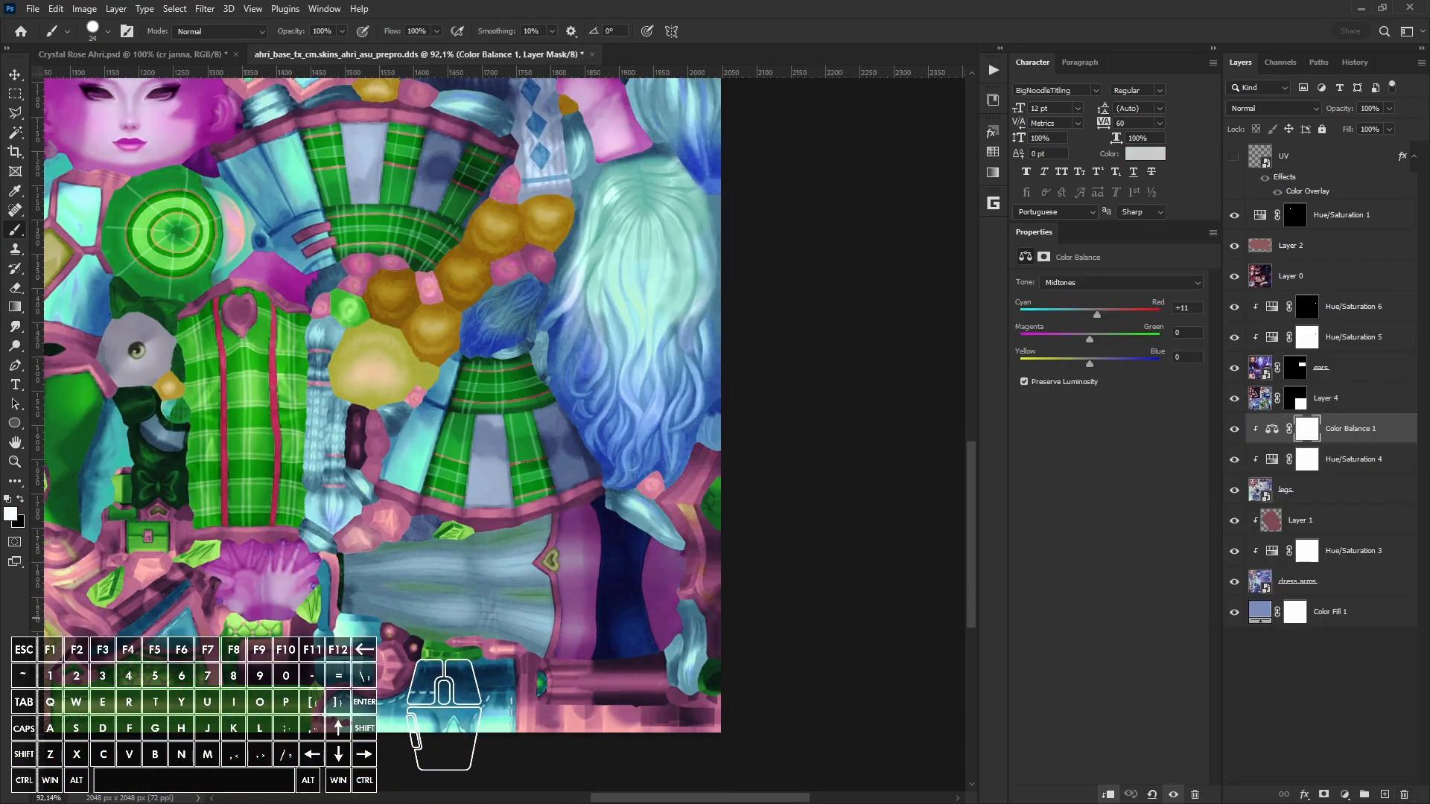
Step: Switch to Maya, select the faces of a hair piece on the model's head, and open the UV Editor
key("alt+Tab")
double_click(545, 274)
double_click(546, 274, "shift")
left_click(639, 90)
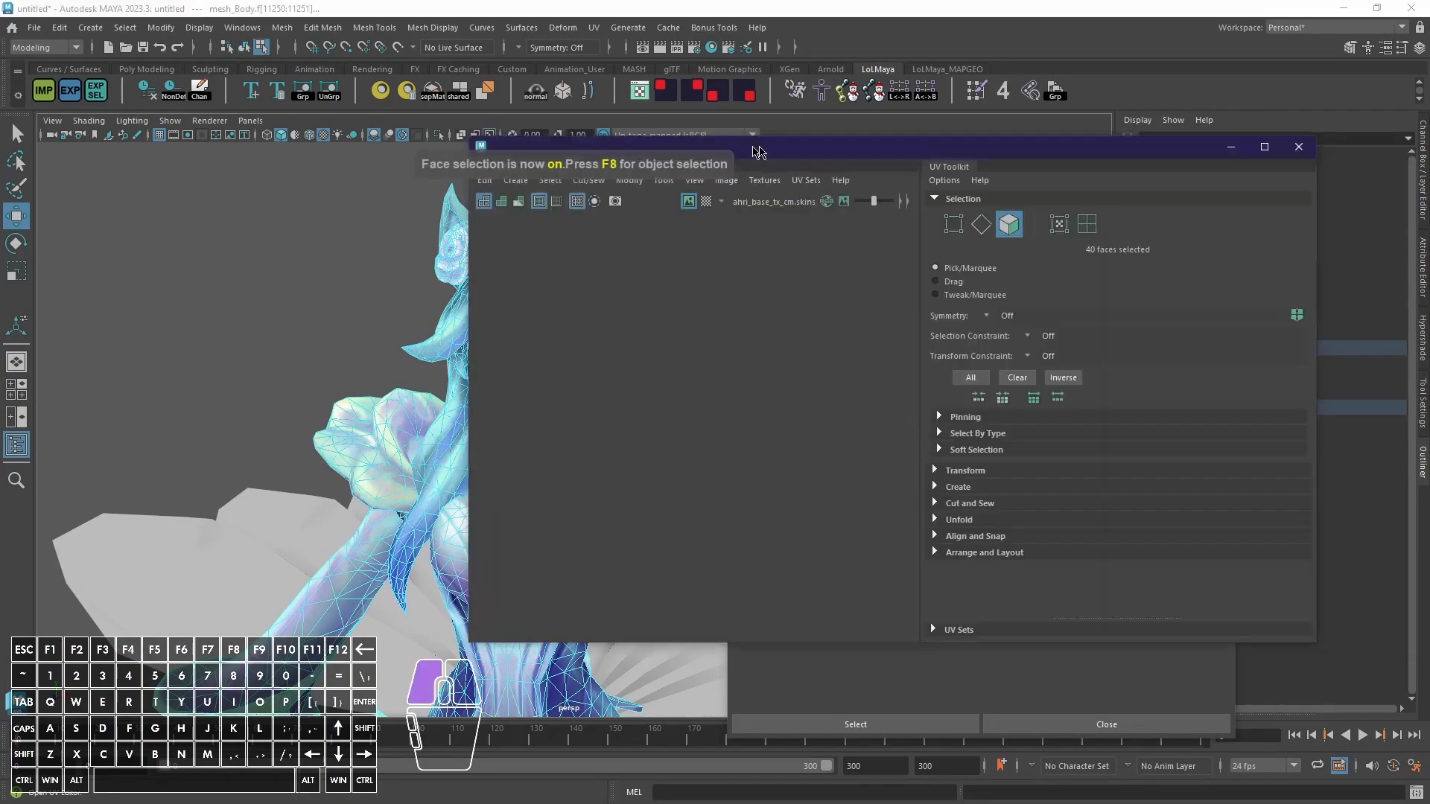
left_click_drag(756, 149, 923, 169)
Step: Change the hair face selection on the head and examine where its UV shells lie on the texture
right_click_drag(477, 335, 521, 357, "alt")
left_click(597, 376, "ctrl")
left_click_drag(597, 376, 522, 274, "ctrl")
scroll(957, 466, "down", 8)
middle_click_drag(1043, 551, 909, 437, "alt")
scroll(910, 437, "up", 9)
scroll(909, 437, "down", 5)
middle_click_drag(1027, 514, 918, 449, "alt")
scroll(920, 447, "up", 3)
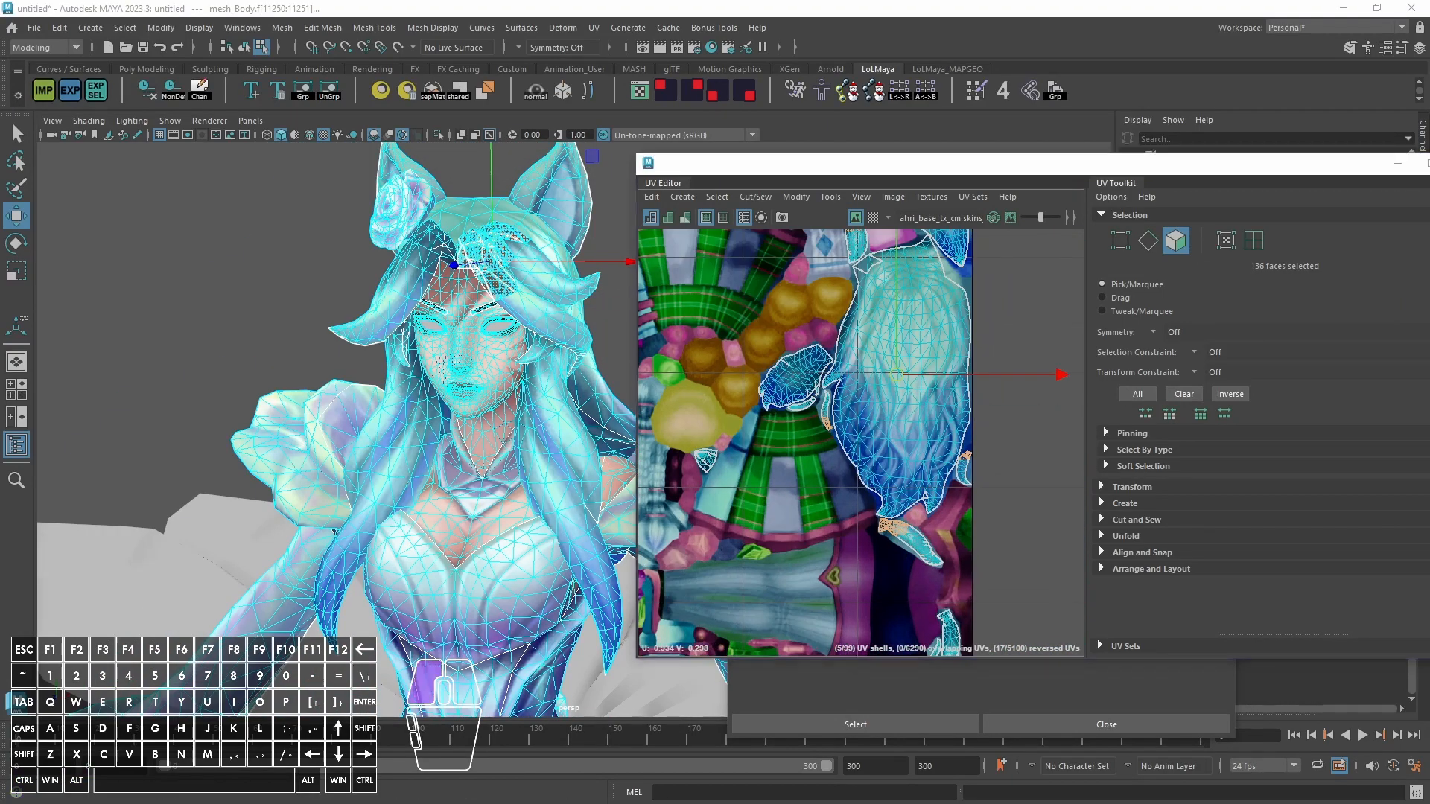
Step: Switch to Photoshop, create a new layer, and paint a sampled light teal over the small strand below the main hair
key("alt+Tab")
left_click(1384, 794)
left_click(632, 492, "alt")
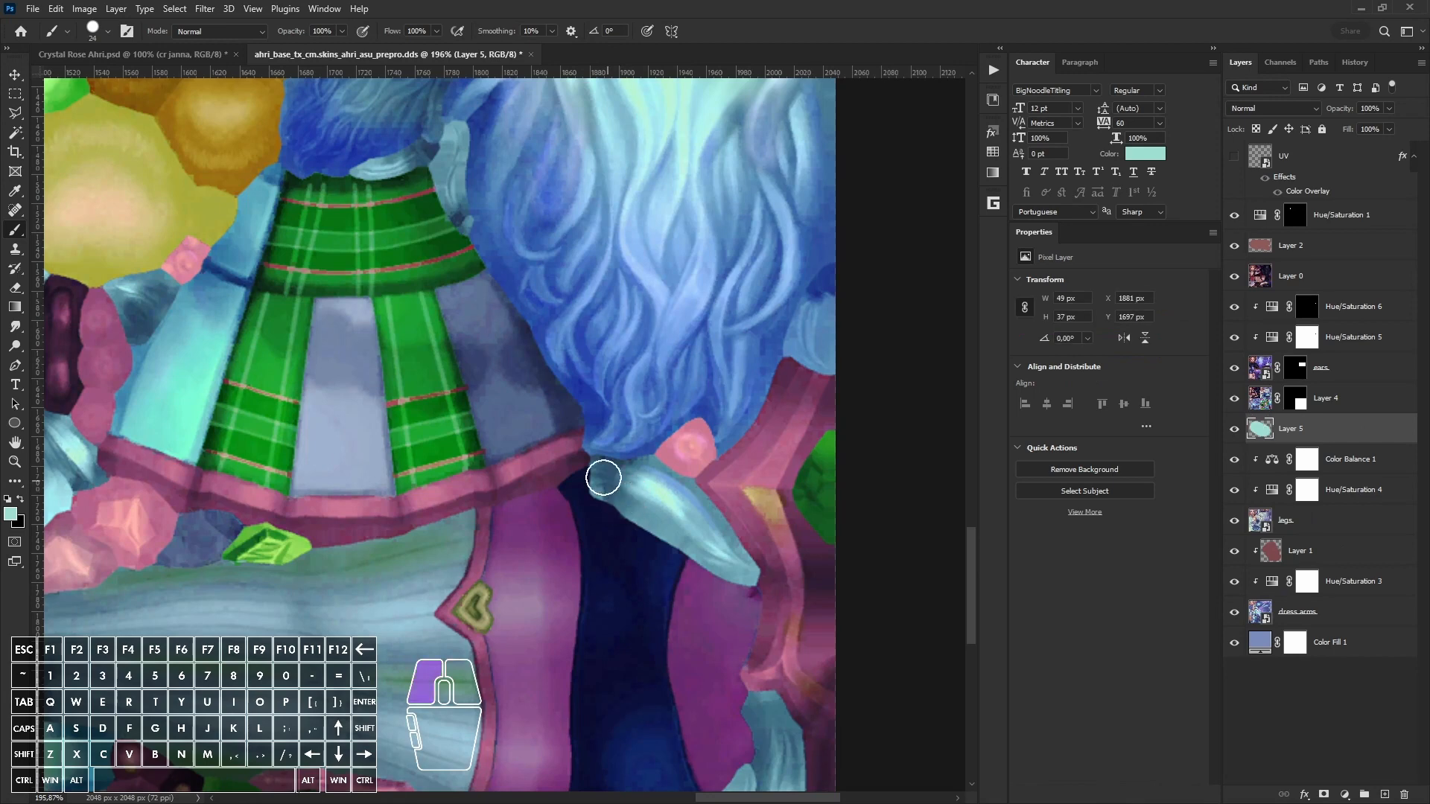
Step: Move Layer 5 above Layer 4 and set its blend mode to Color
left_click_drag(1326, 425, 1310, 383)
left_click(1273, 108)
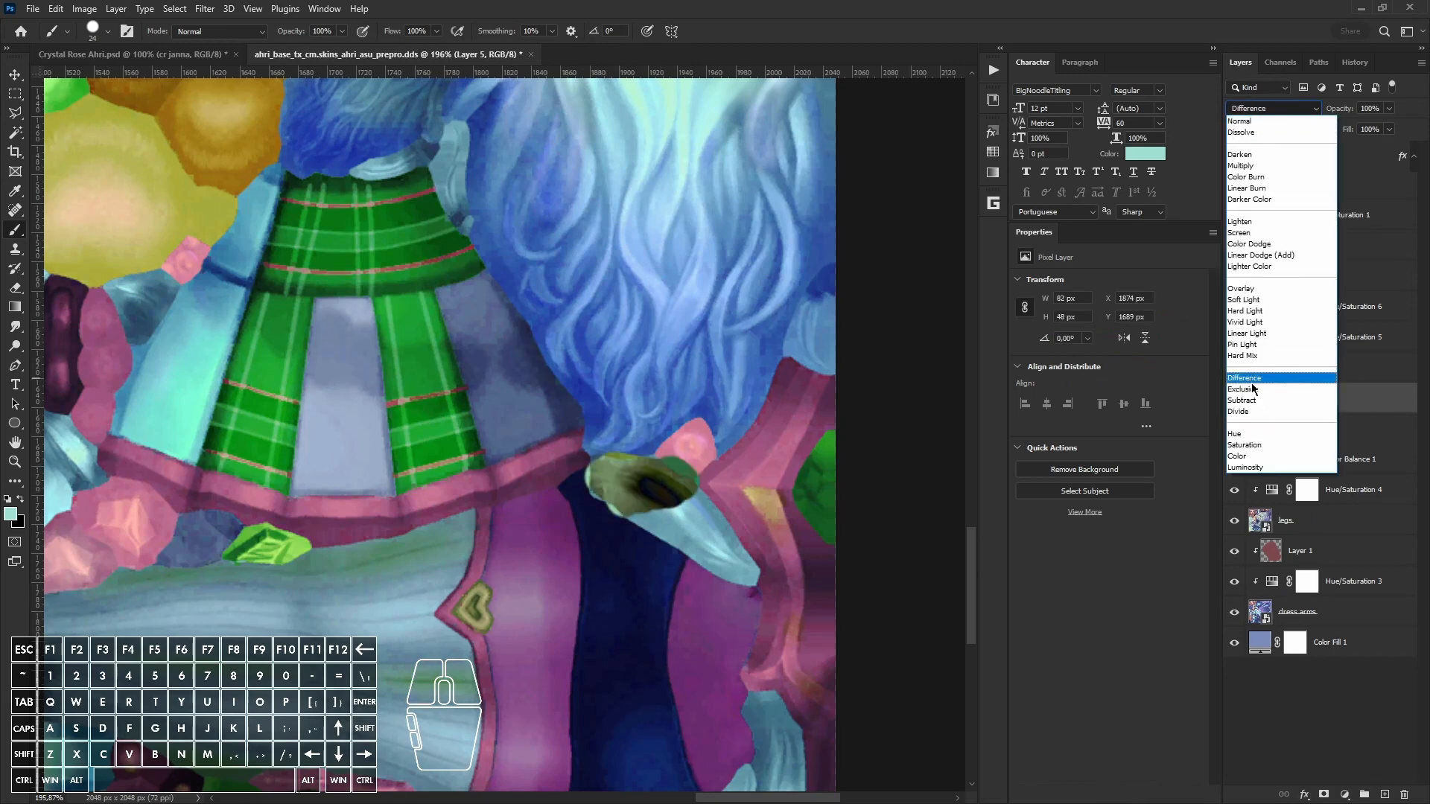
left_click(1266, 462)
Step: Smudge the teal paint on the lower hair strand at 50% strength and keep Color as the layer's blend mode
left_click(16, 326)
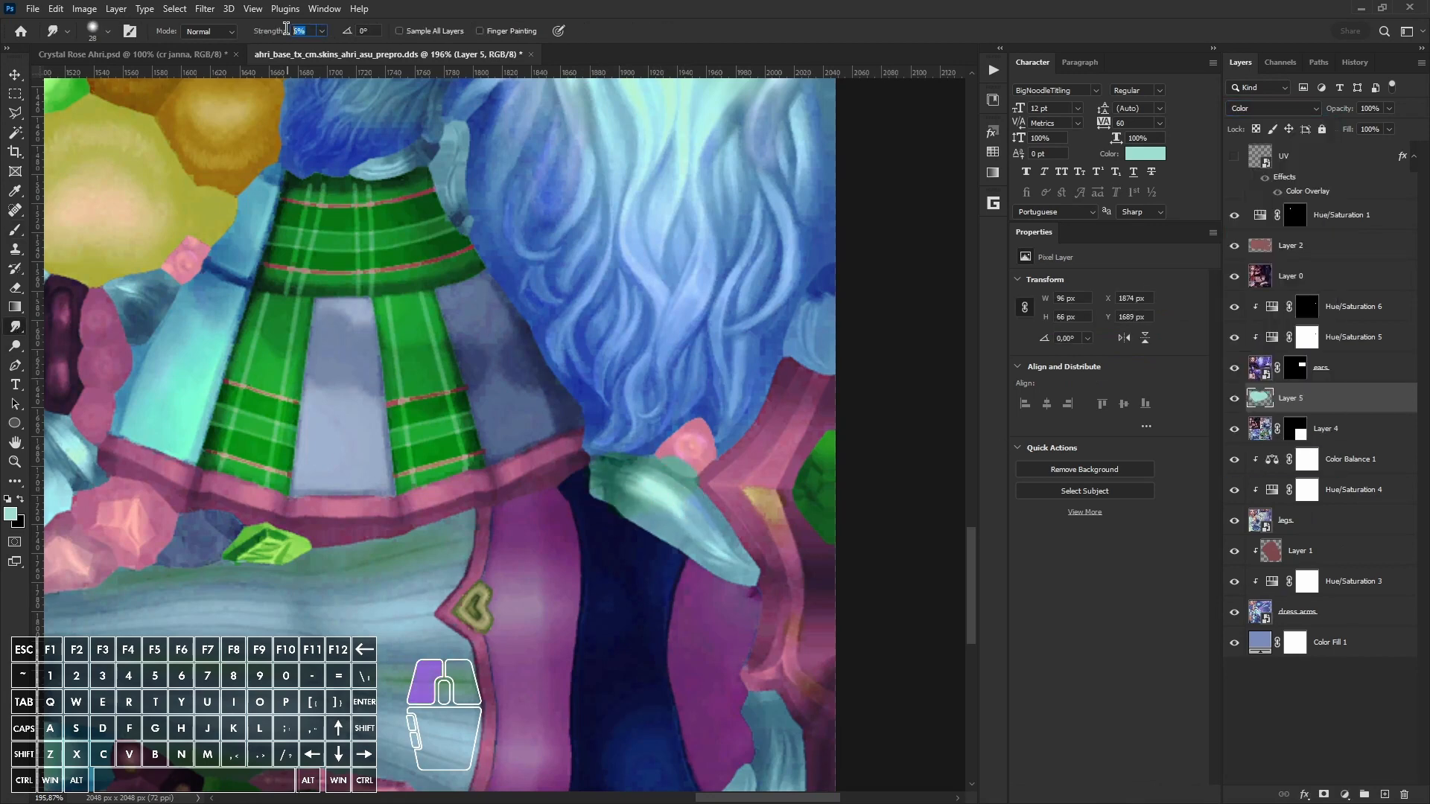
left_click(1273, 108)
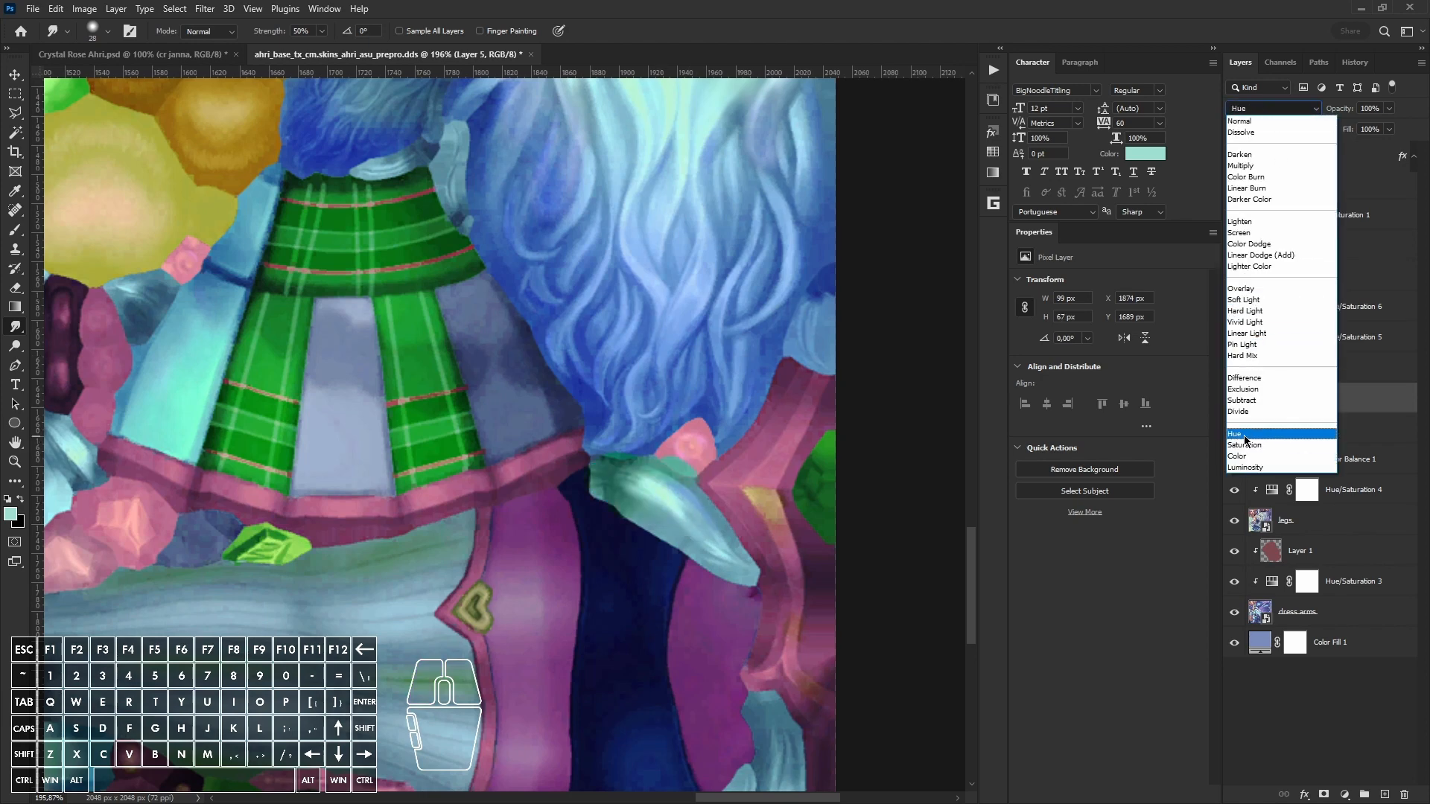
left_click(1238, 456)
Step: Compare the hair UV shells in Maya with the Photoshop texture, switching the UV overlay on and off
key("alt+Tab")
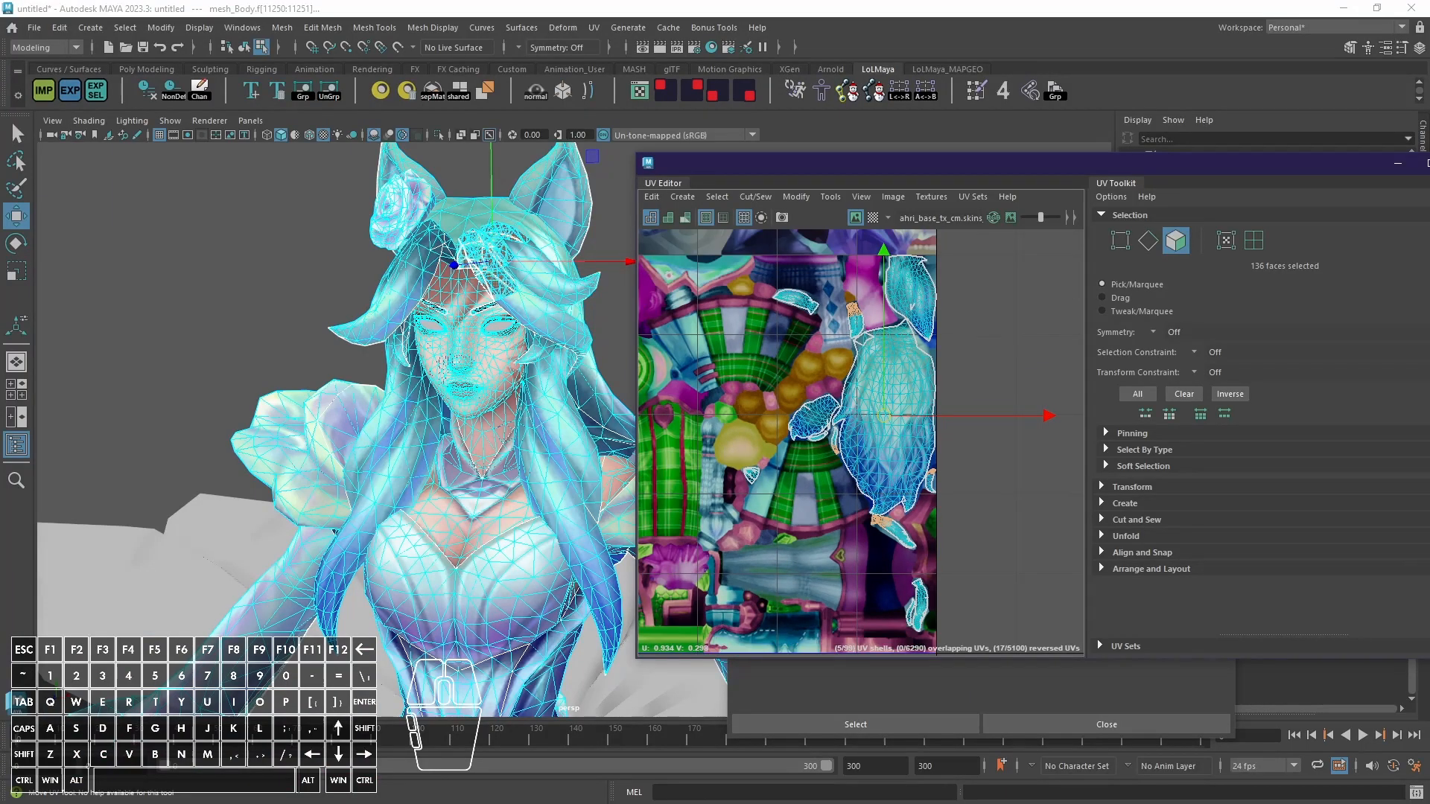
key("alt+Tab")
left_click_drag(970, 552, 945, 448)
left_click(1233, 155)
left_click(1233, 155)
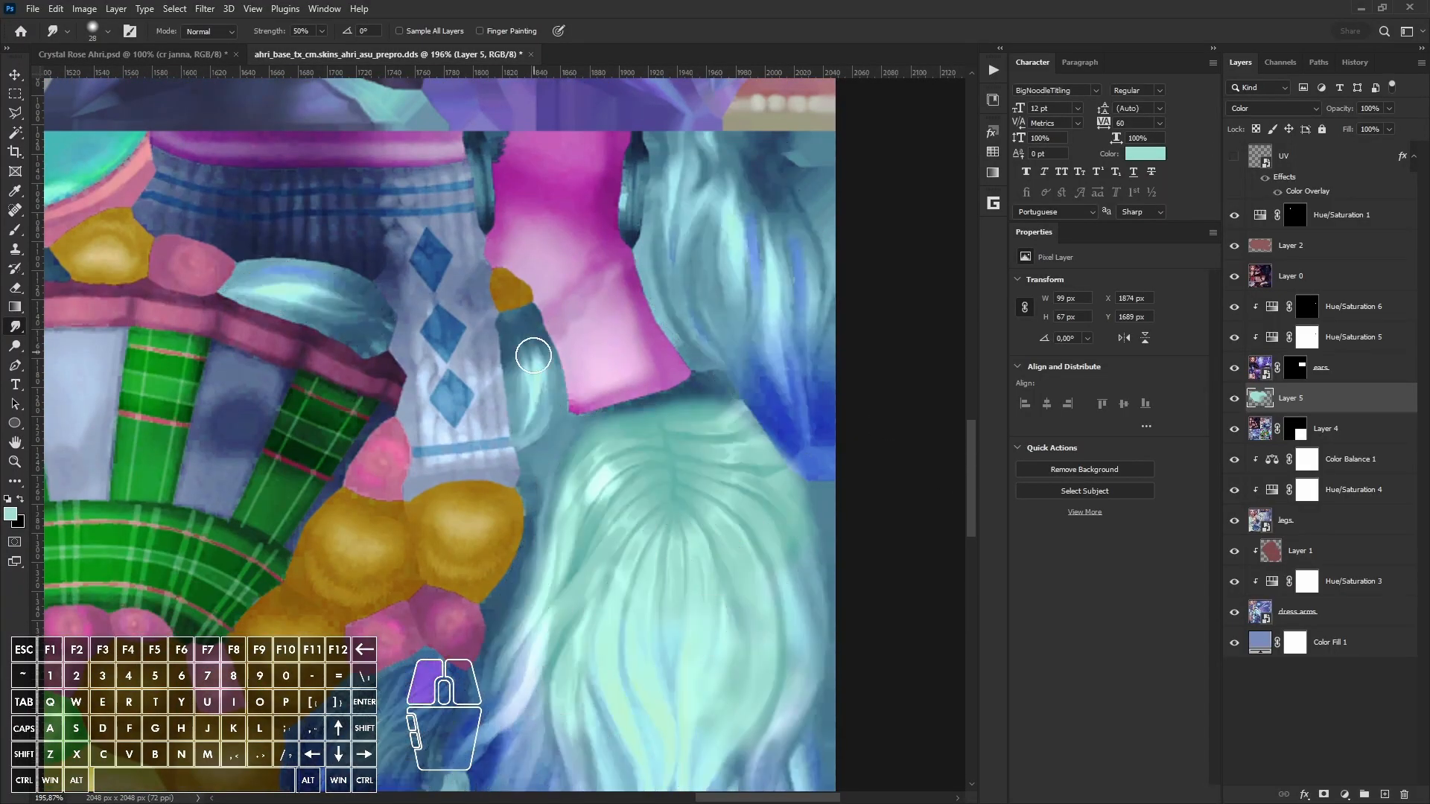
Step: Paint teal over the two hair strands flanking the diamond-patterned fabric and smudge the paint at 50% strength
key("b")
left_click(16, 328)
left_click(540, 380)
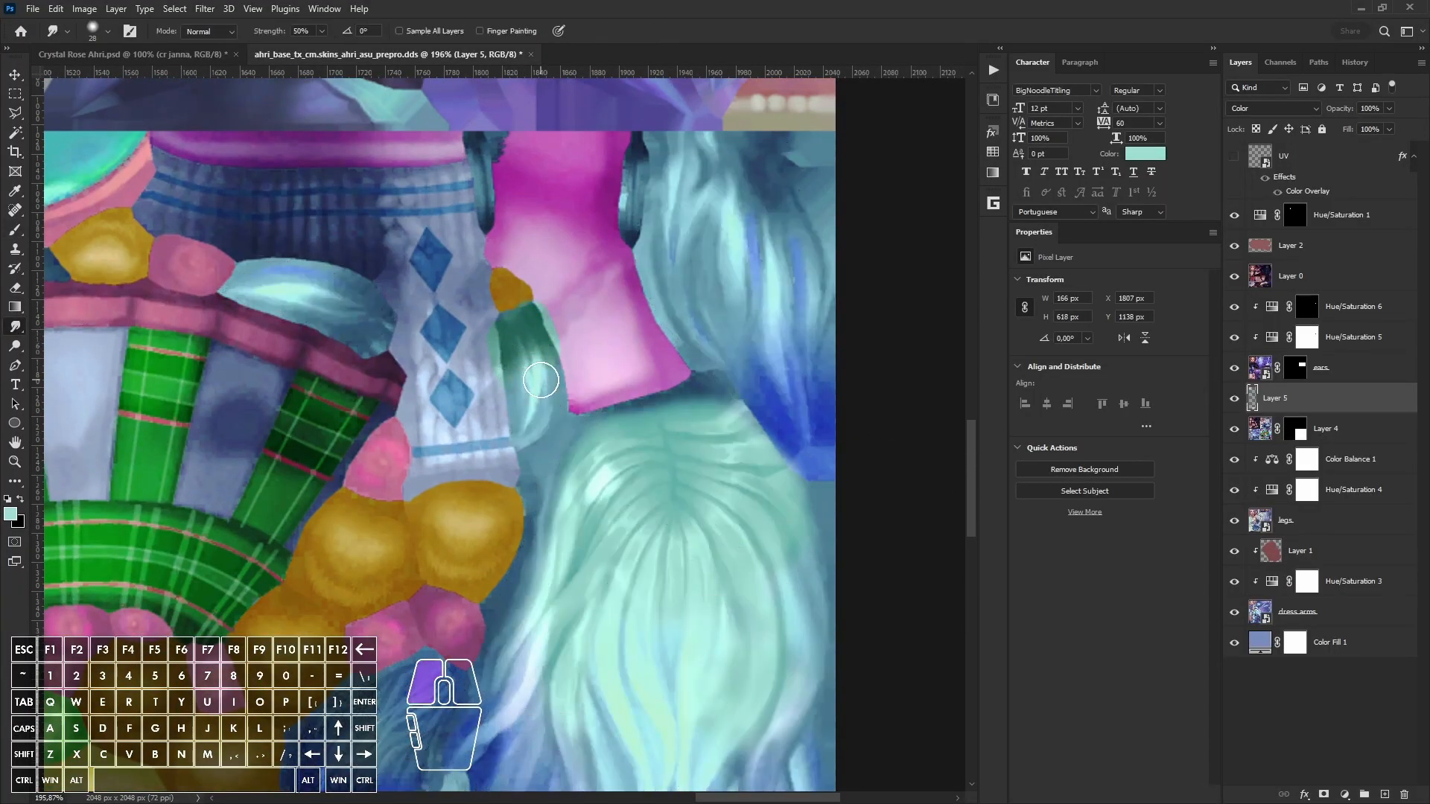
left_click_drag(459, 363, 324, 303)
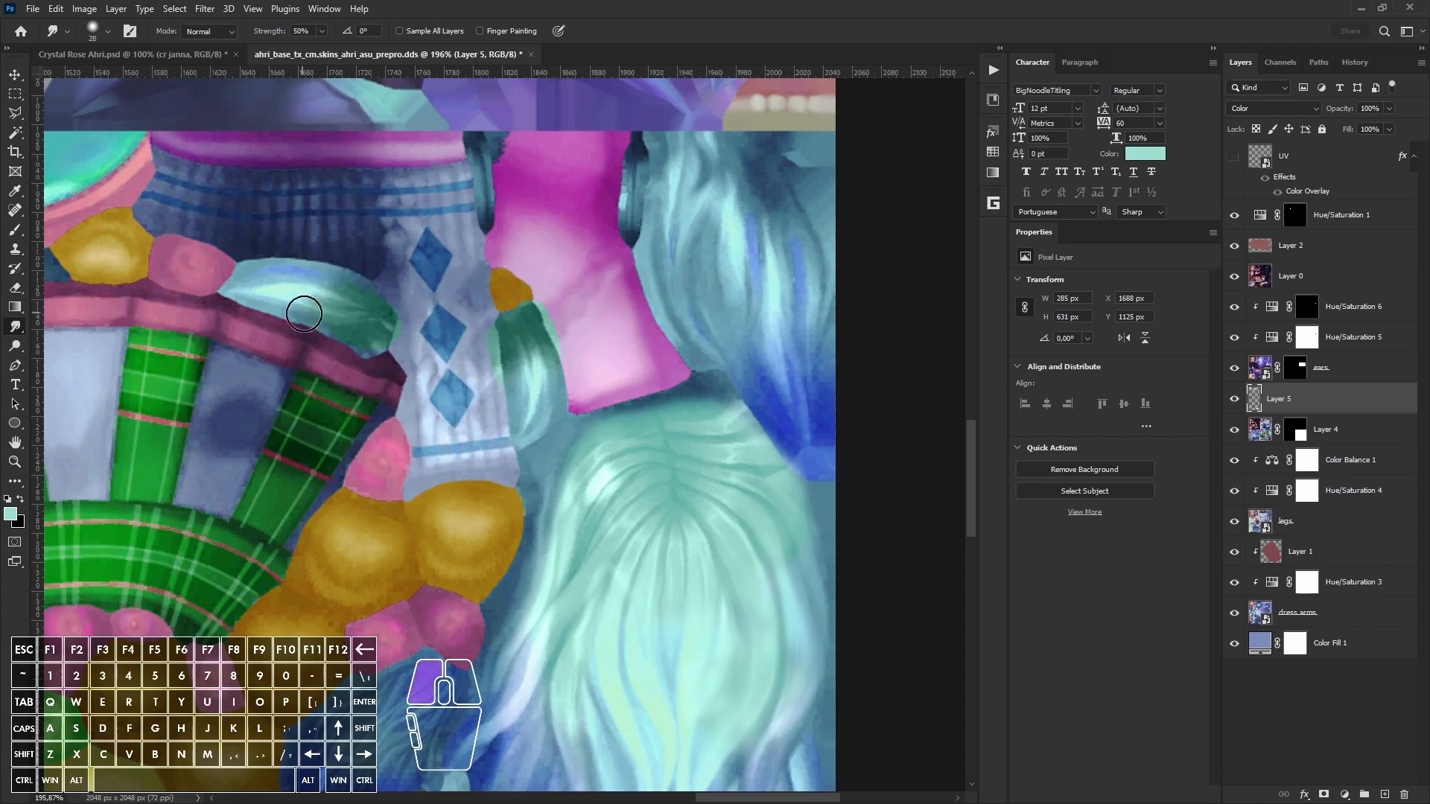
key("b")
scroll(654, 549, "down", 2, "alt")
Step: Try the Lighten blend mode on Layer 5 and return it to Color
left_click(1272, 108)
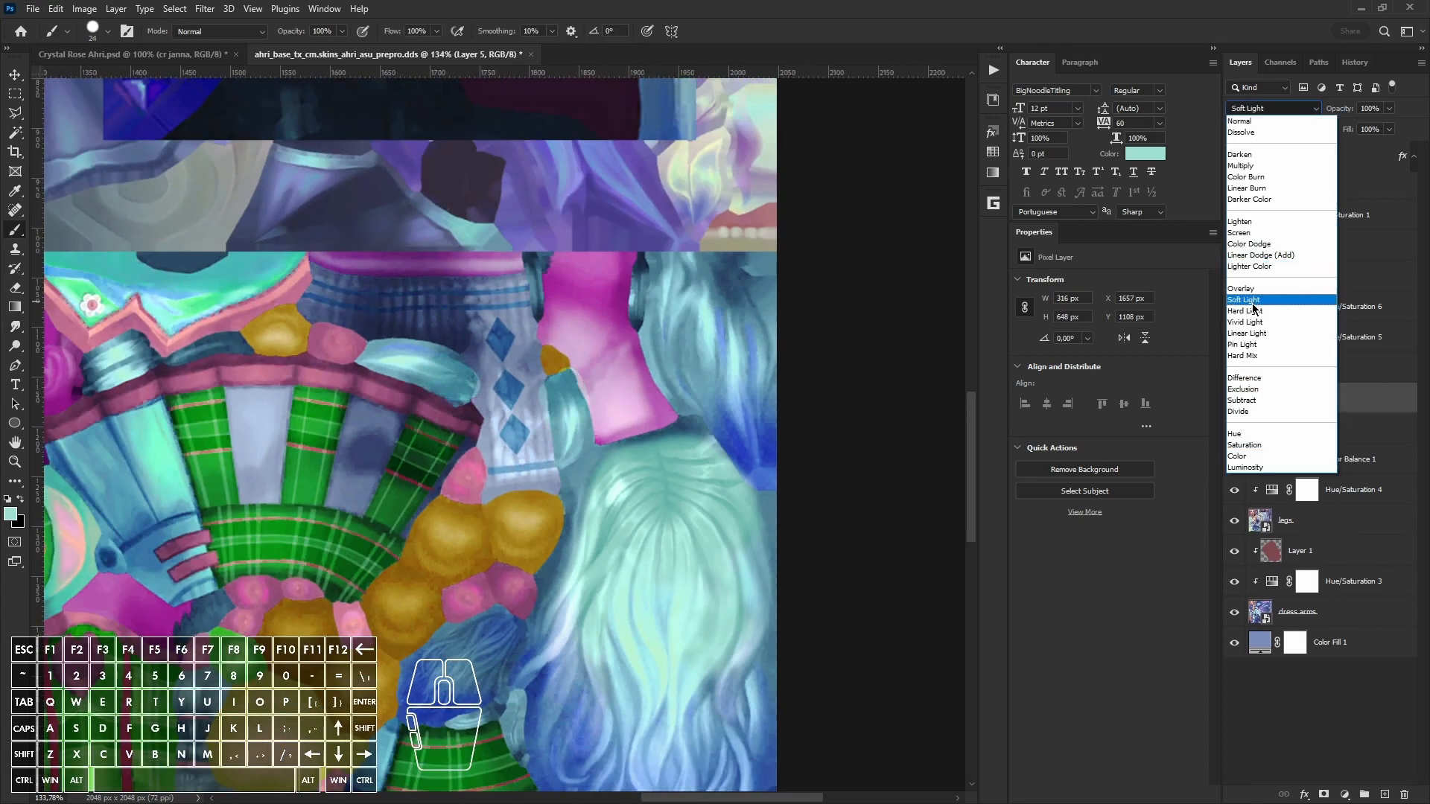
left_click(1254, 222)
left_click_drag(1346, 112, 1408, 129)
left_click(1272, 108)
left_click(1248, 460)
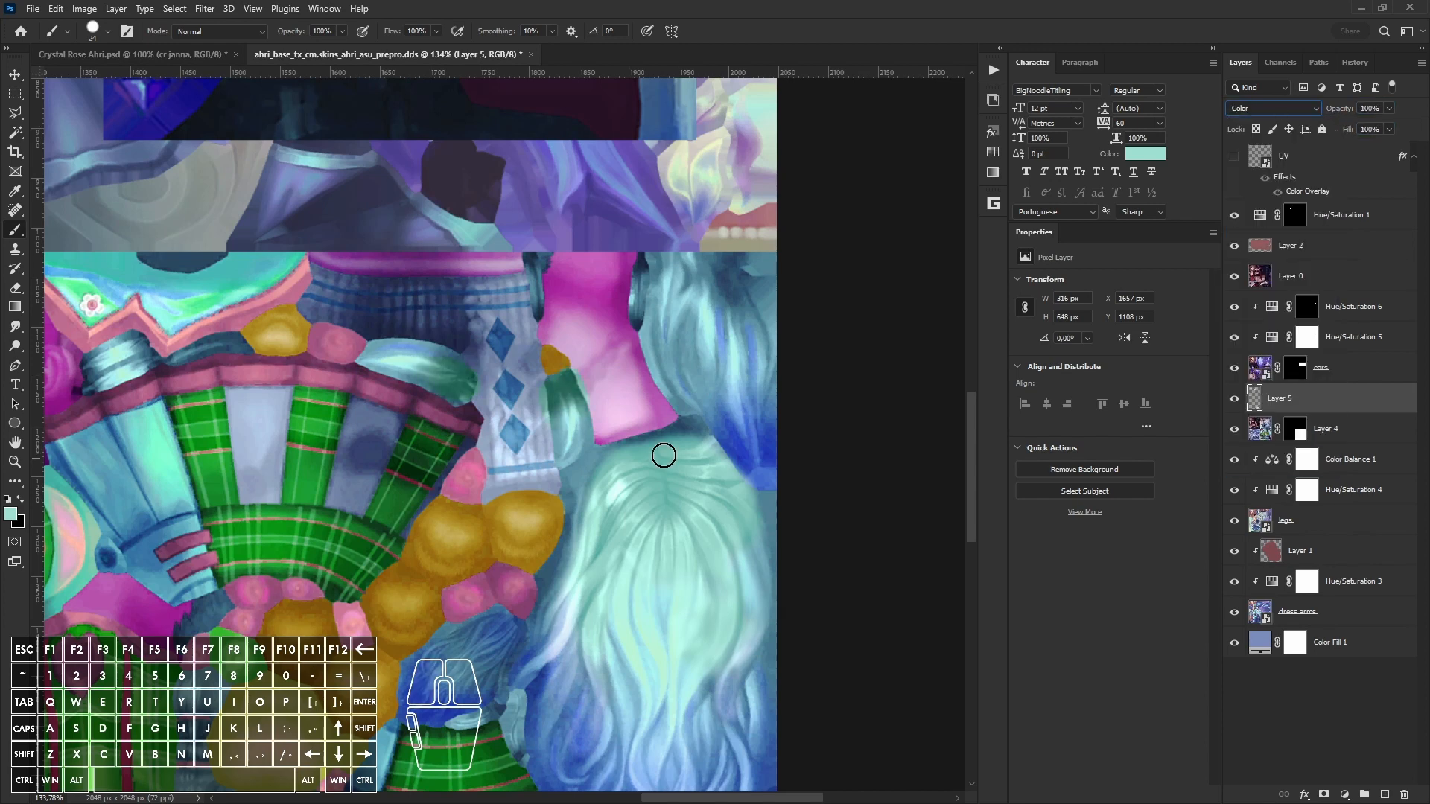
Step: Set the foreground color to a light cyan with a hue of about 181° and repaint the strands on Layer 5 with its transparency locked
left_click(10, 516)
left_click(396, 262)
left_click(397, 283)
left_click(396, 242)
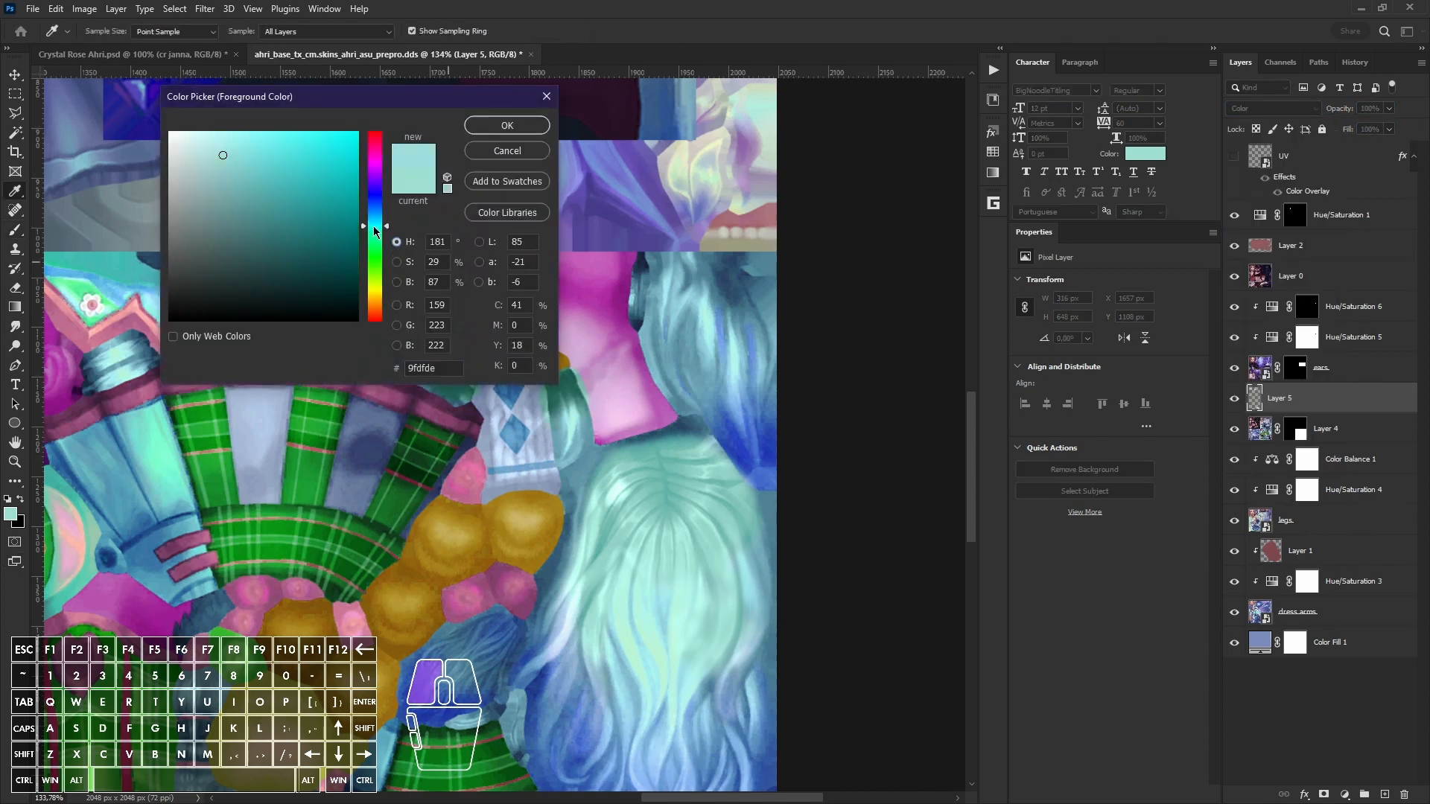
left_click(507, 125)
key("b")
scroll(517, 472, "down", 3, "alt")
scroll(491, 313, "down", 2)
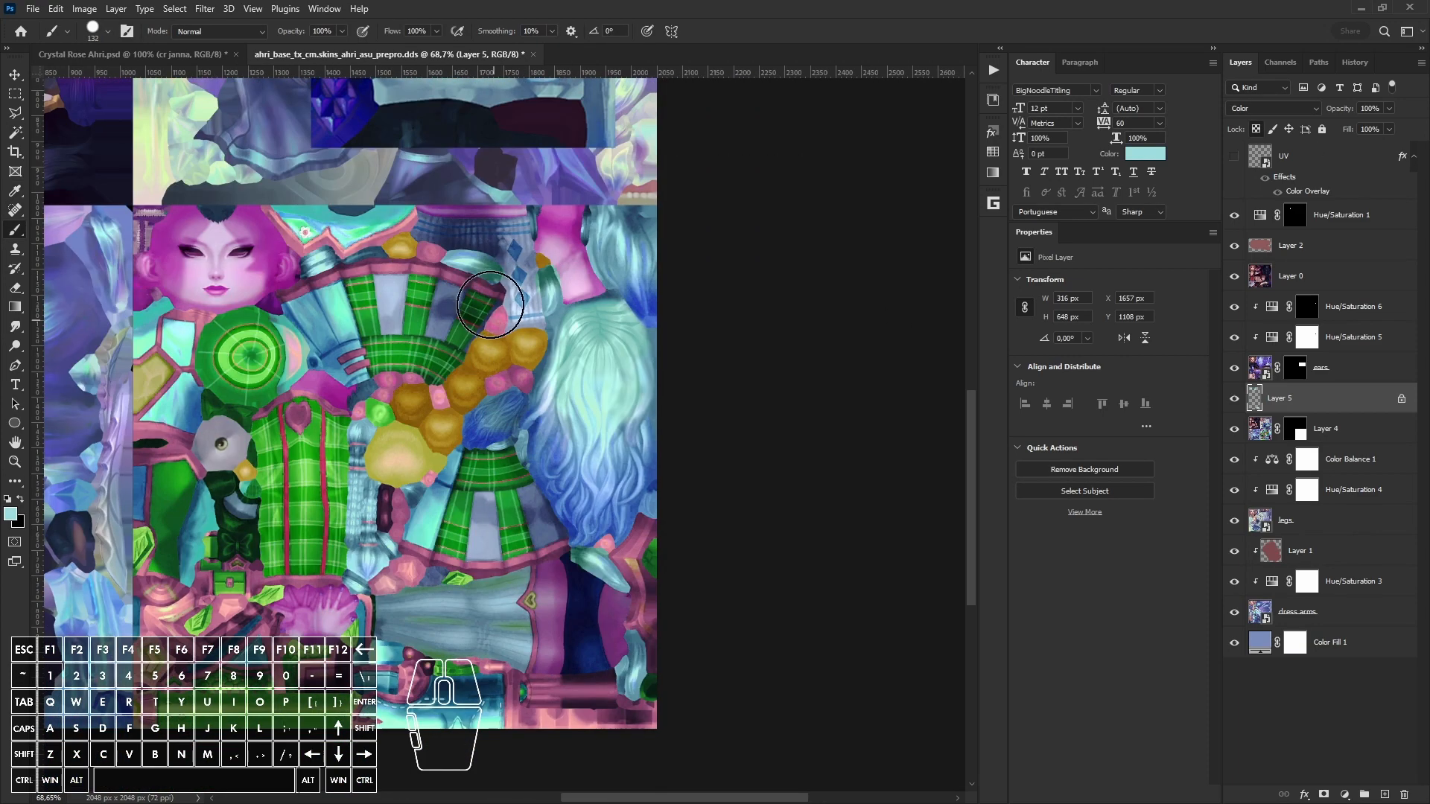
Step: Save the texture with the cyan strands over the existing DDS file
left_click(36, 10)
left_click(64, 189)
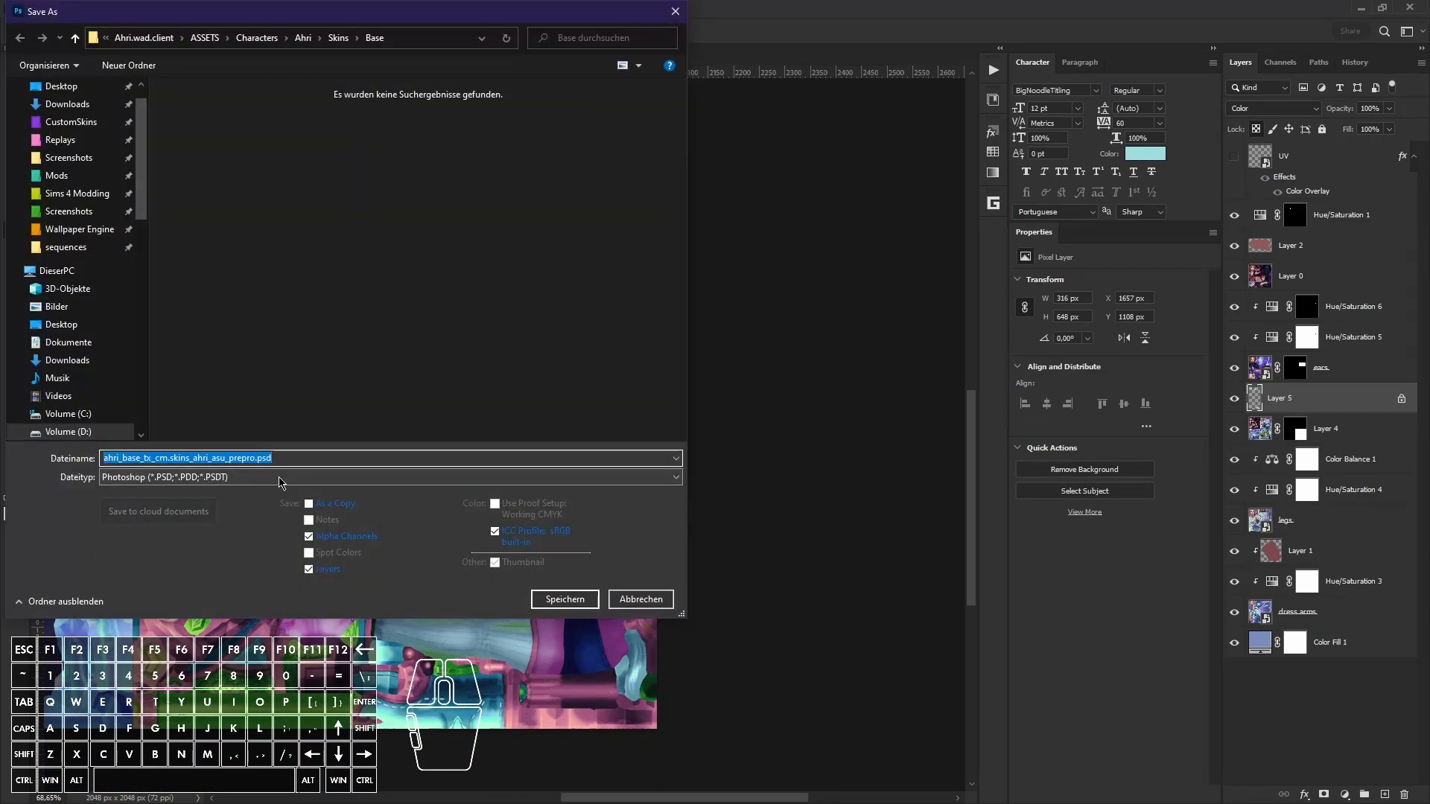
left_click(282, 481)
left_click(290, 531)
left_click(565, 599)
left_click(892, 491)
Step: Switch to Maya, return to object selection, and close the UV Editor to examine the recolored hair on the model
key("alt+Tab")
left_click(271, 340)
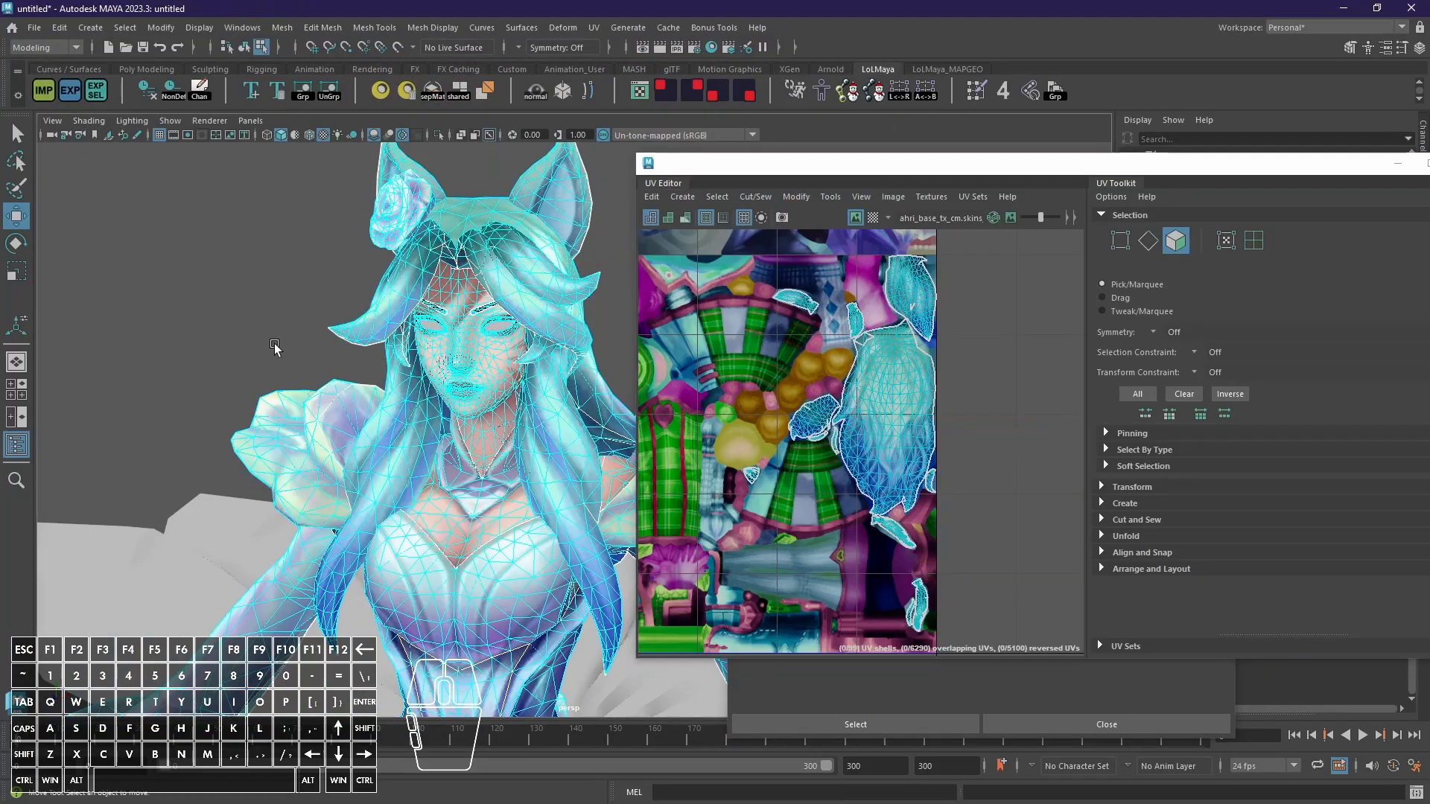
key("F8")
left_click(226, 324)
mouse_move(504, 331)
left_mouse_down("alt")
mouse_move(489, 394)
mouse_move(513, 399)
mouse_move(485, 501)
mouse_move(525, 337)
left_mouse_up("alt")
left_click_drag(1101, 165, 978, 179)
left_click(1348, 175)
left_click_drag(508, 385, 549, 381, "alt")
Step: Switch to Photoshop and load the painted area of Layer 5 as a selection
key("alt+Tab")
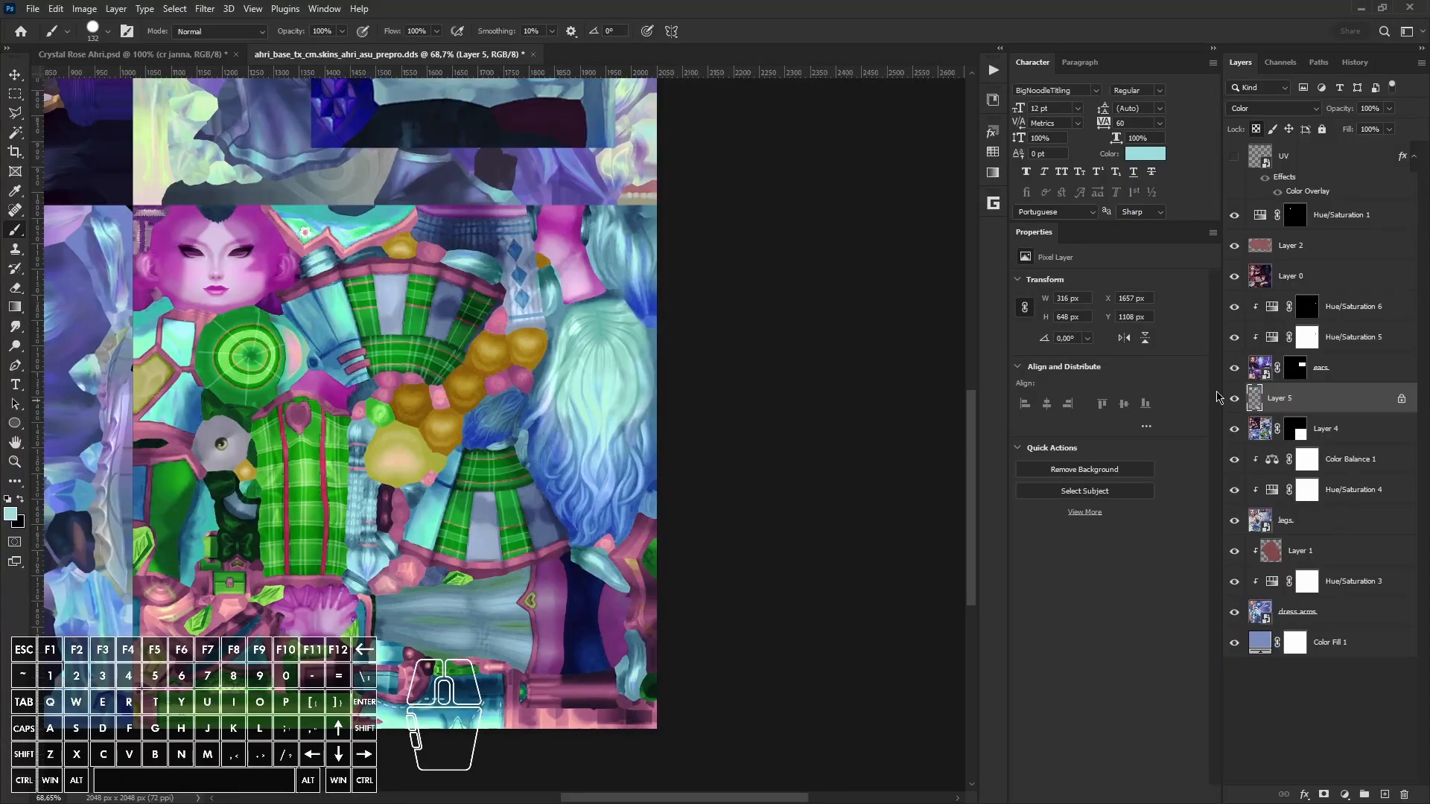
left_click(1254, 398, "ctrl")
scroll(589, 355, "up", 1, "alt")
left_click(1345, 794)
left_click(1353, 648)
key("ctrl+z")
Step: Add a Curves adjustment layer masked to the selected strands and brighten them with a point at input 175, output 226
left_click(1346, 794)
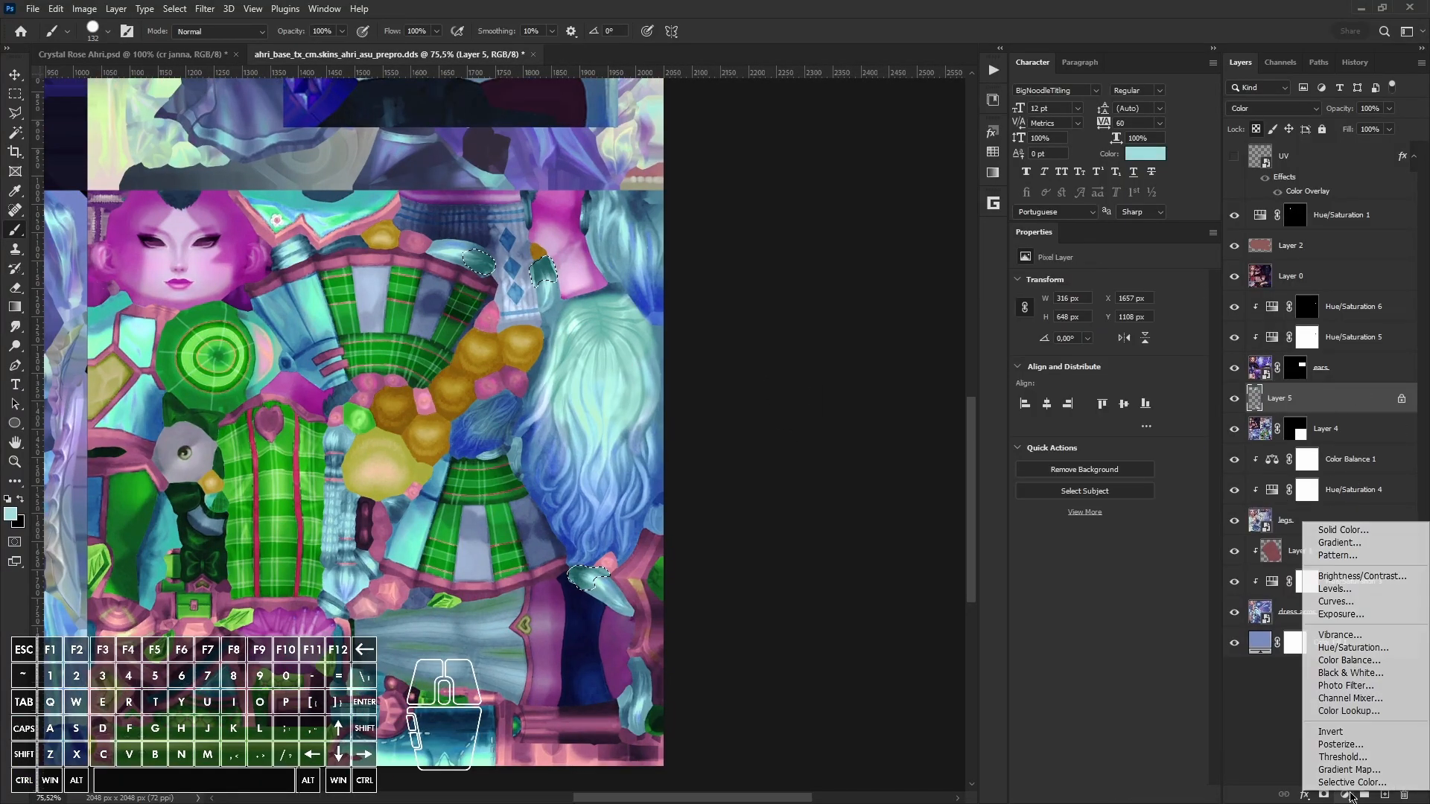
left_click(1335, 601)
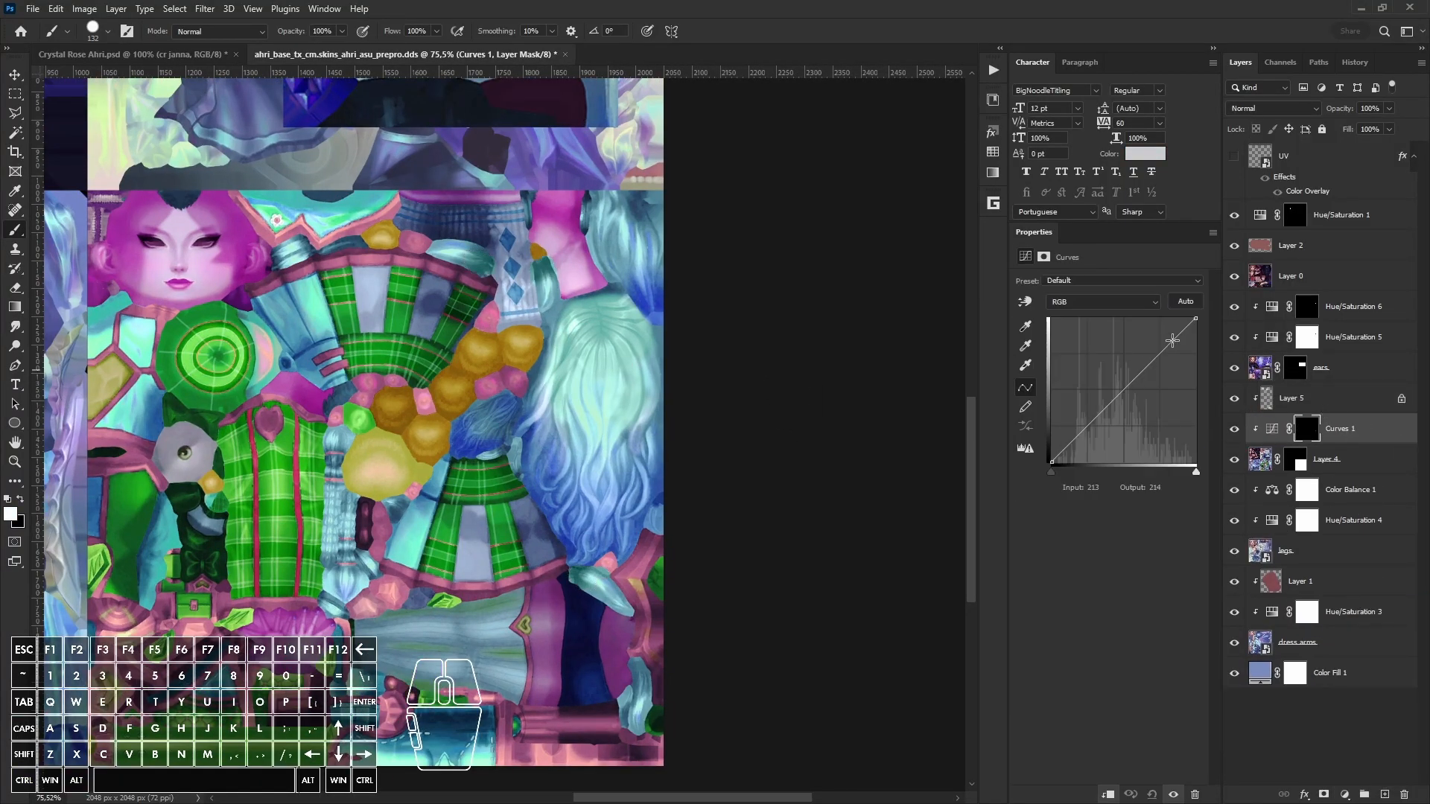
Step: Save the texture with the brightened strands over the existing DDS file
left_click(31, 10)
left_click(54, 189)
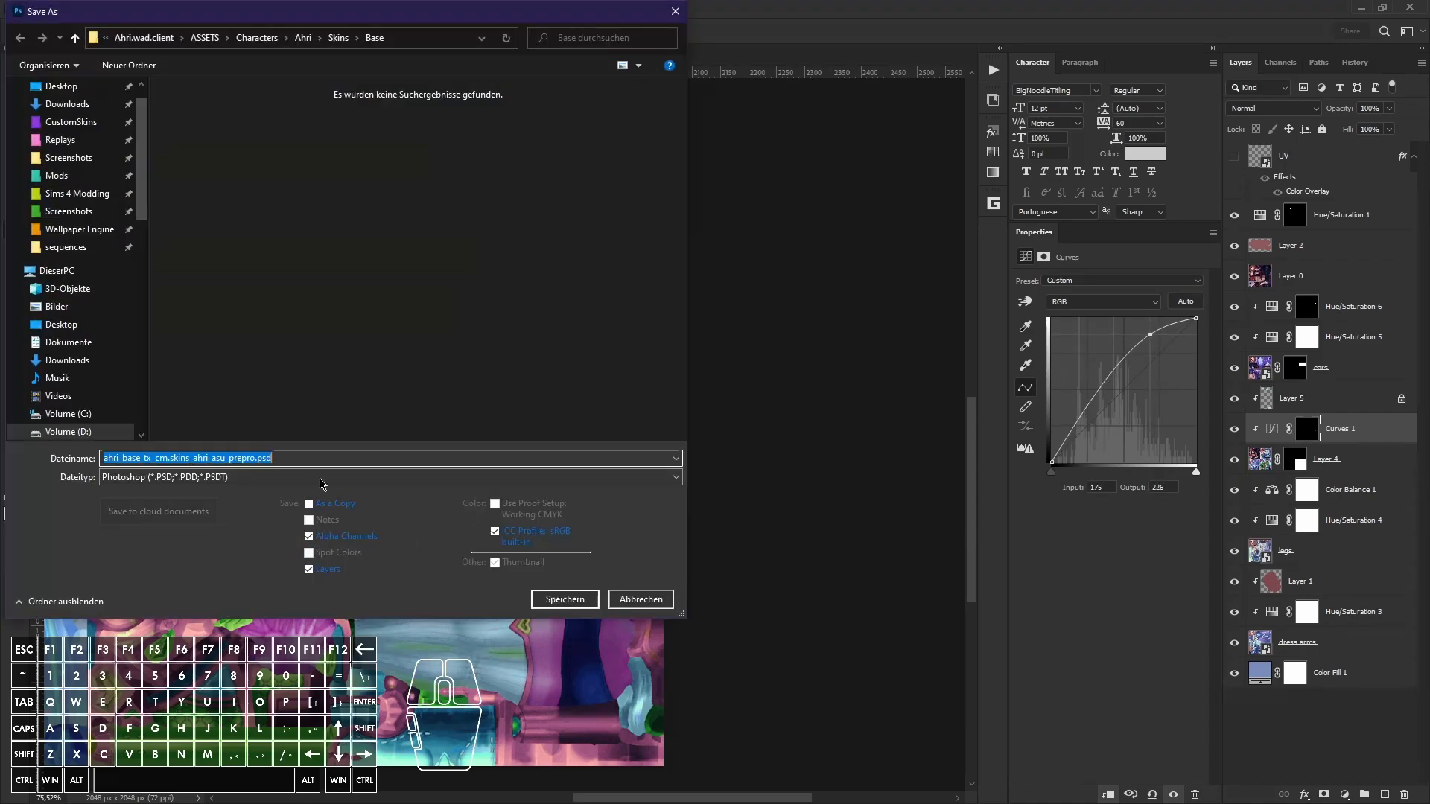
left_click(321, 478)
left_click(321, 529)
left_click(567, 598)
Step: Switch to Maya and examine the brightened strands on the character's head
key("alt+Tab")
left_click_drag(611, 417, 563, 391, "alt")
key("alt+Tab")
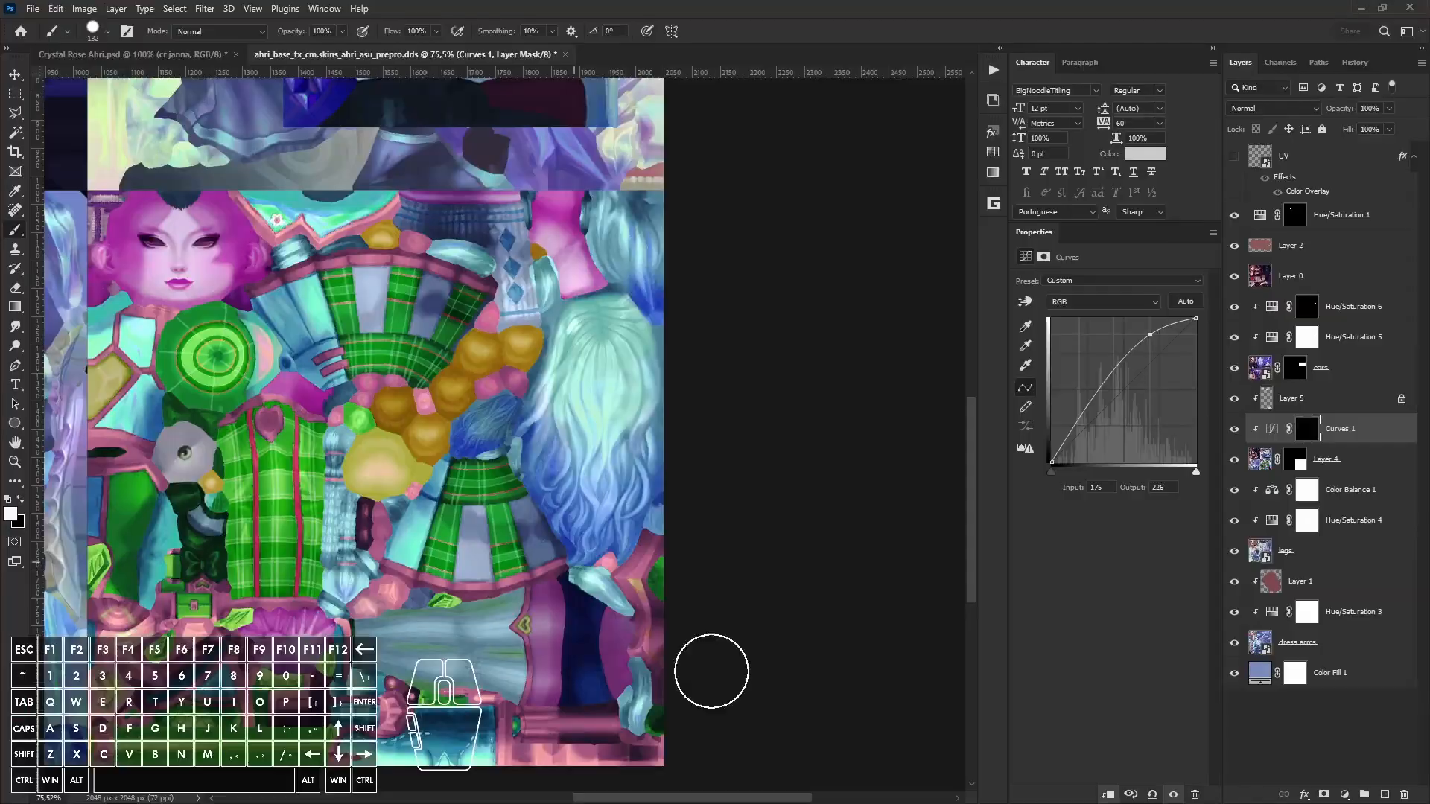
key("alt+Tab")
Step: Open the UV Editor and select hair faces above the forehead to locate their UV shells on the texture
left_click(639, 91)
left_click_drag(660, 178, 729, 173)
middle_click_drag(507, 362, 466, 362, "alt")
scroll(466, 361, "up", 1)
key("F11")
left_click(474, 283)
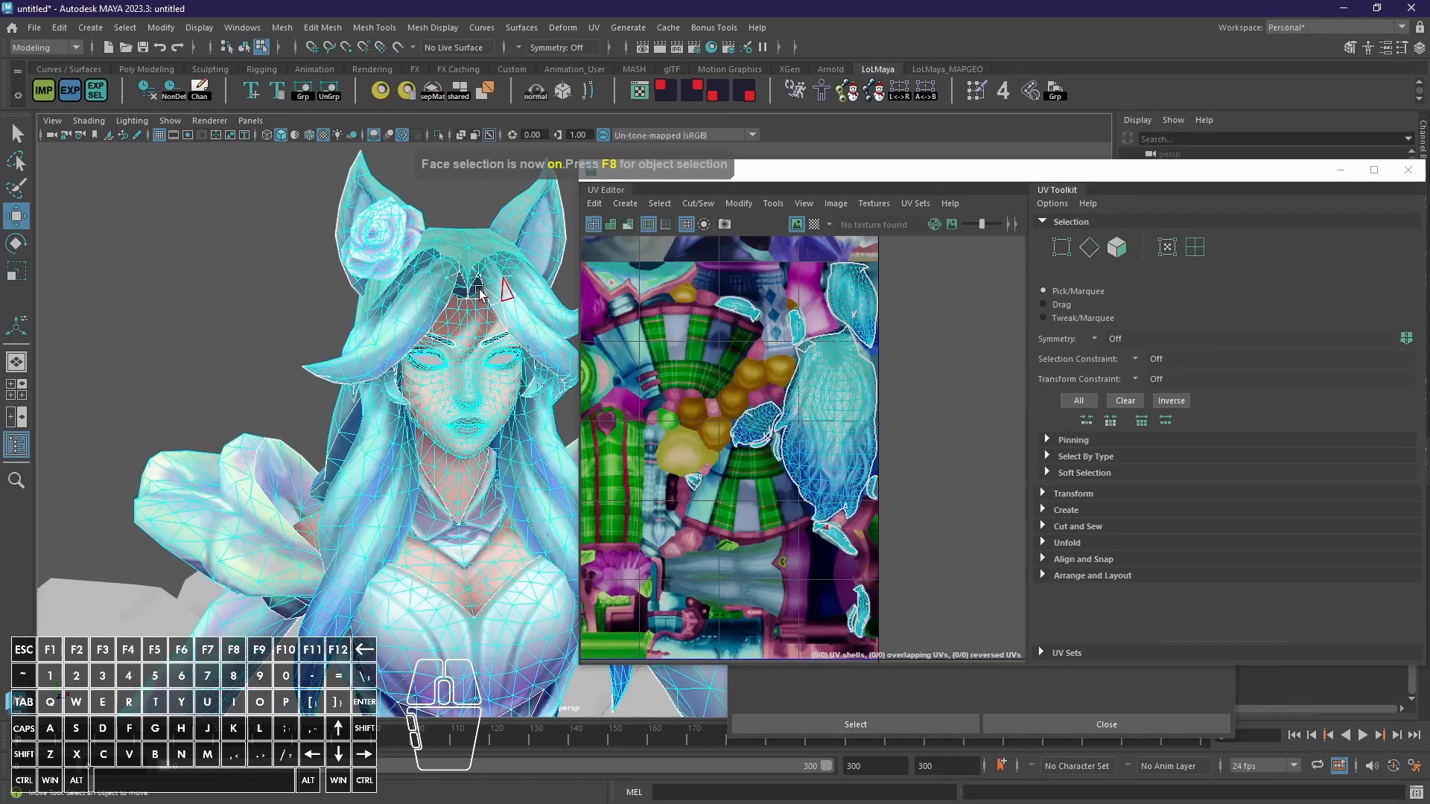
left_click(473, 283)
scroll(804, 390, "up", 1)
scroll(968, 549, "up", 1)
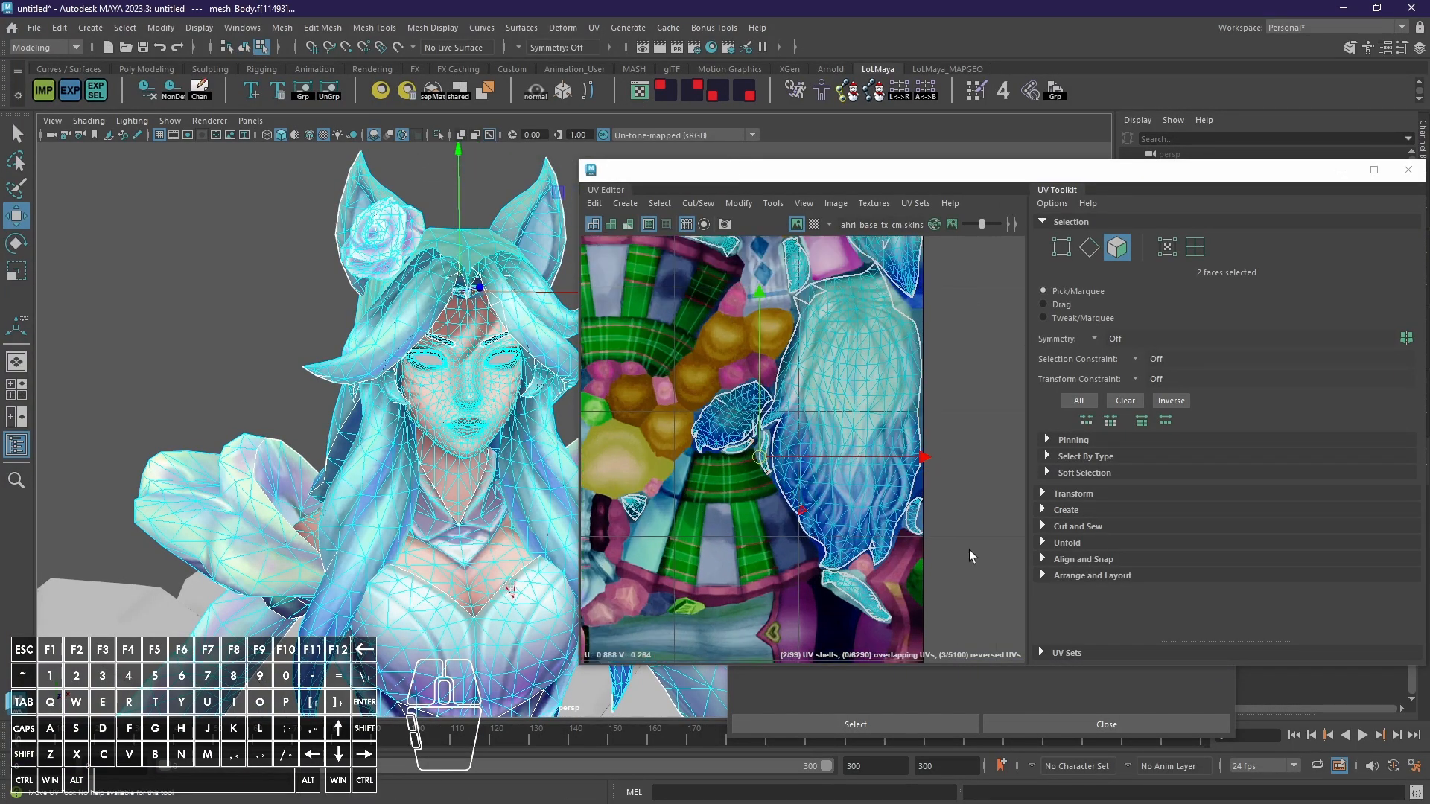
Step: Switch to Photoshop, hide the UV layer and smudge the light edges of the small blue hair piece
key("alt+Tab")
scroll(504, 495, "up", 8, "alt")
right_click_drag(537, 471, 491, 461, "alt")
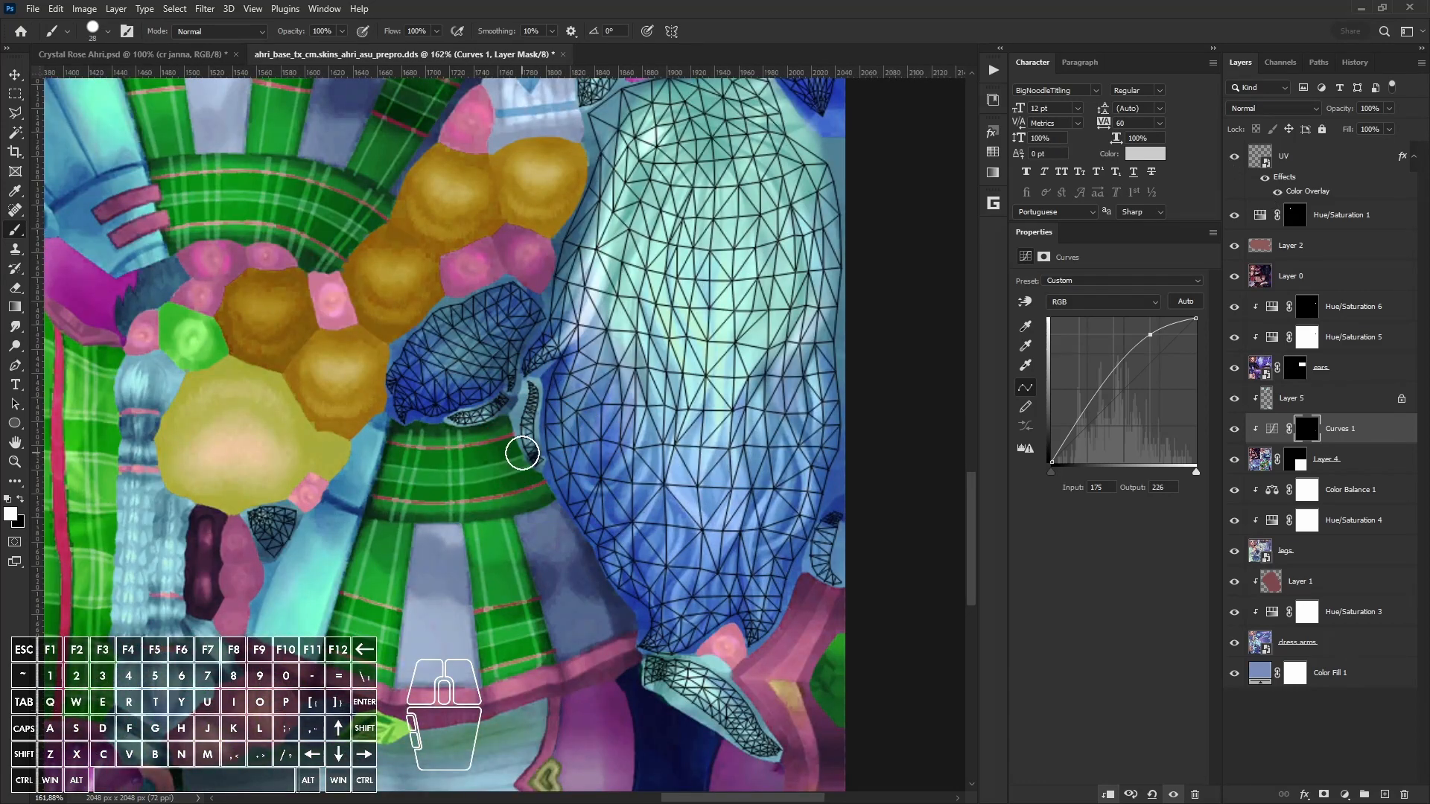
left_click(1234, 156)
scroll(305, 329, "up", 4, "alt")
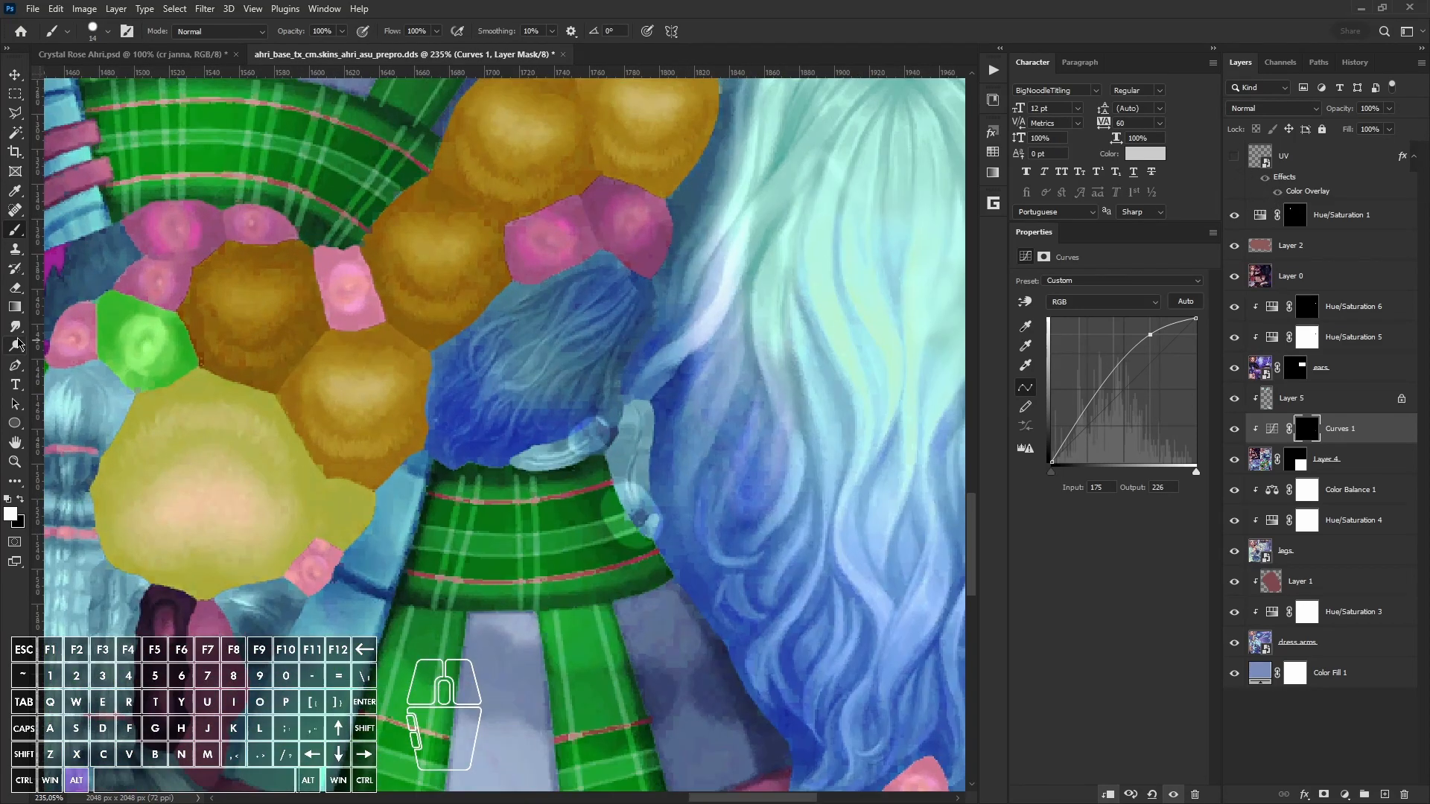
left_click(15, 327)
left_click_drag(519, 467, 555, 458)
left_click_drag(640, 479, 633, 467)
Step: Save the texture with the smudged hair edges over the existing DDS file
scroll(641, 453, "down", 9, "alt")
left_click(33, 9)
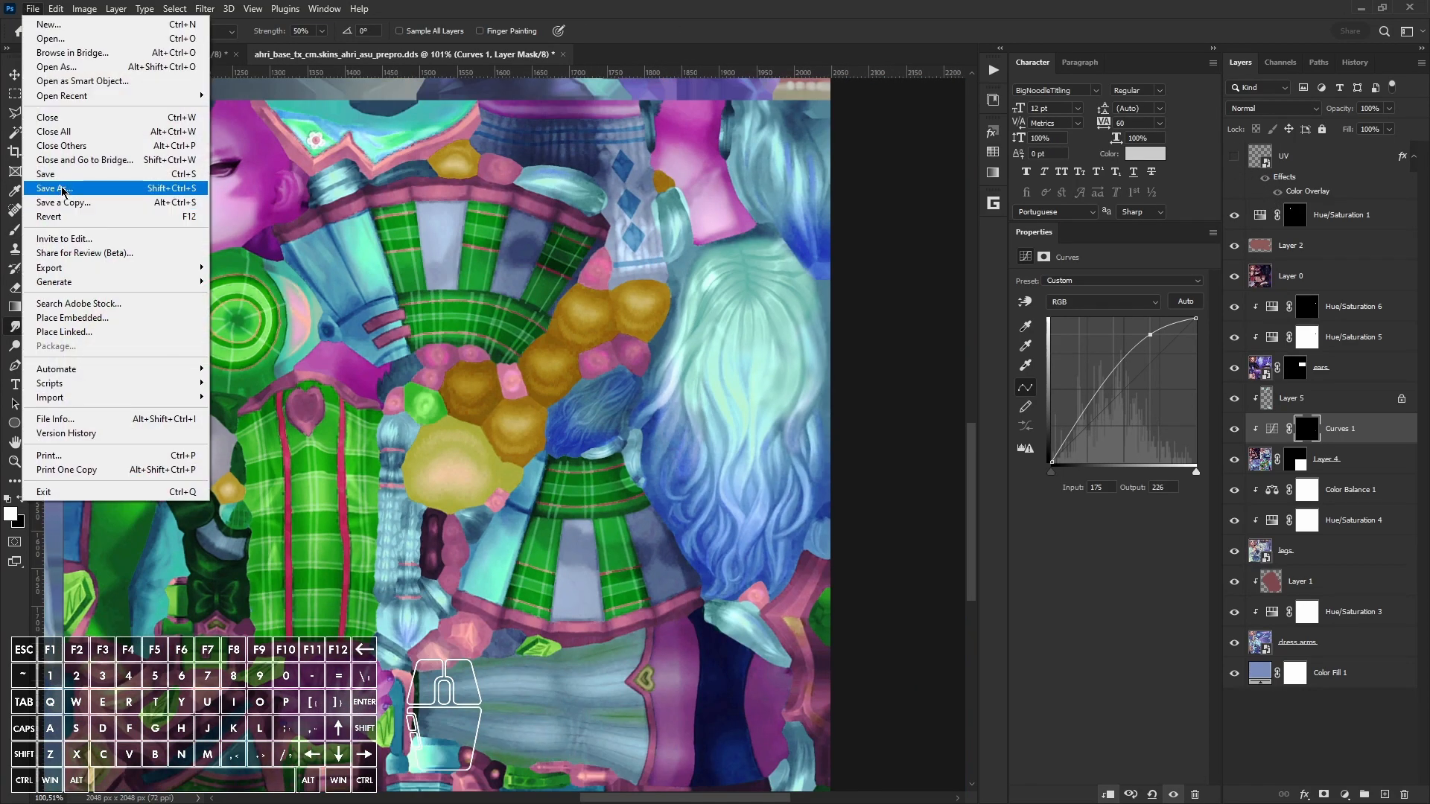
left_click(59, 190)
left_click(223, 477)
left_click(223, 526)
left_click(564, 599)
left_click(791, 411)
Step: Switch to Maya, return the body mesh to object mode and close the UV Editor
key("alt+Tab")
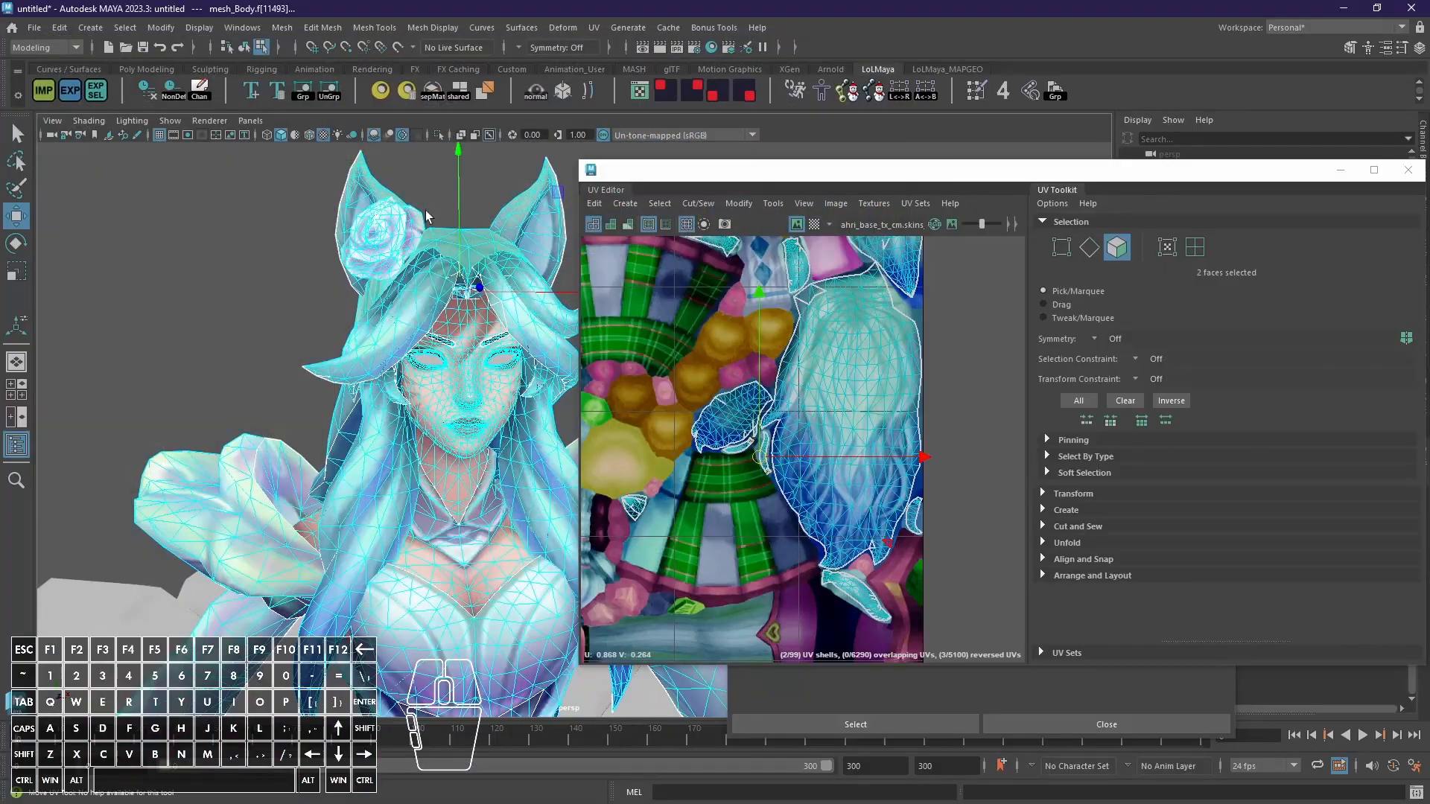
key("F8")
left_click_drag(186, 260, 447, 328, "alt")
left_click(1407, 171)
mouse_move(447, 446)
left_mouse_down("alt")
mouse_move(284, 466)
mouse_move(462, 465)
left_mouse_up("alt")
Step: Switch to Photoshop and set the ears' Hue/Saturation 5 adjustment to hue -40 and saturation +55
key("alt+Tab")
scroll(647, 685, "down", 3, "alt")
left_click(1353, 337)
scroll(566, 447, "up", 3)
scroll(562, 447, "up", 4, "alt")
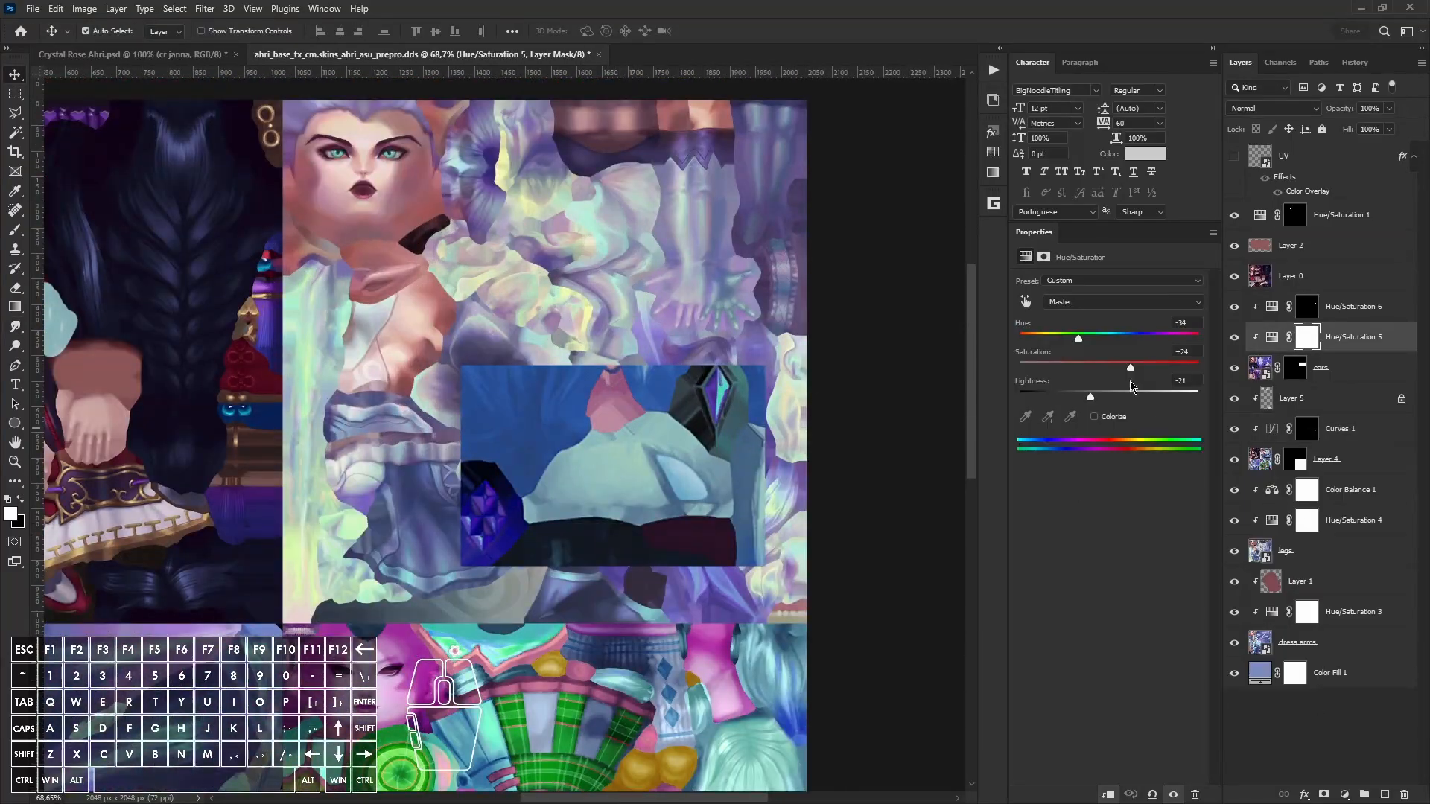
left_click_drag(1130, 370, 1160, 371)
left_click_drag(1076, 341, 1071, 341)
Step: Save the texture with the recolored ears over the existing DDS file
left_click(33, 9)
left_click(86, 191)
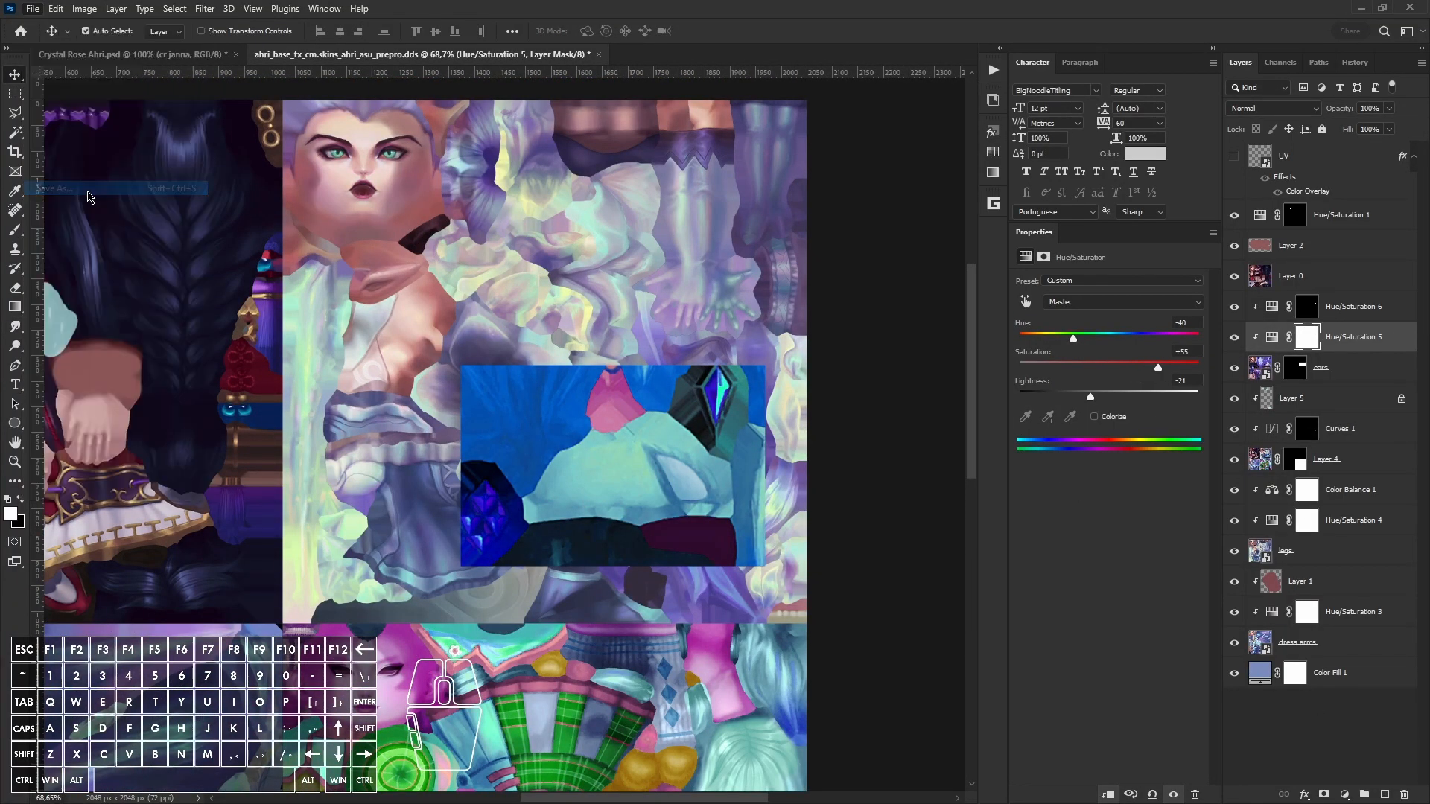
left_click(313, 477)
left_click(297, 525)
left_click(565, 600)
left_click(776, 409)
left_click(840, 599)
Step: Switch to Maya, reload all textures and examine the recolored ears on the model
key("alt+Tab")
left_click(914, 455)
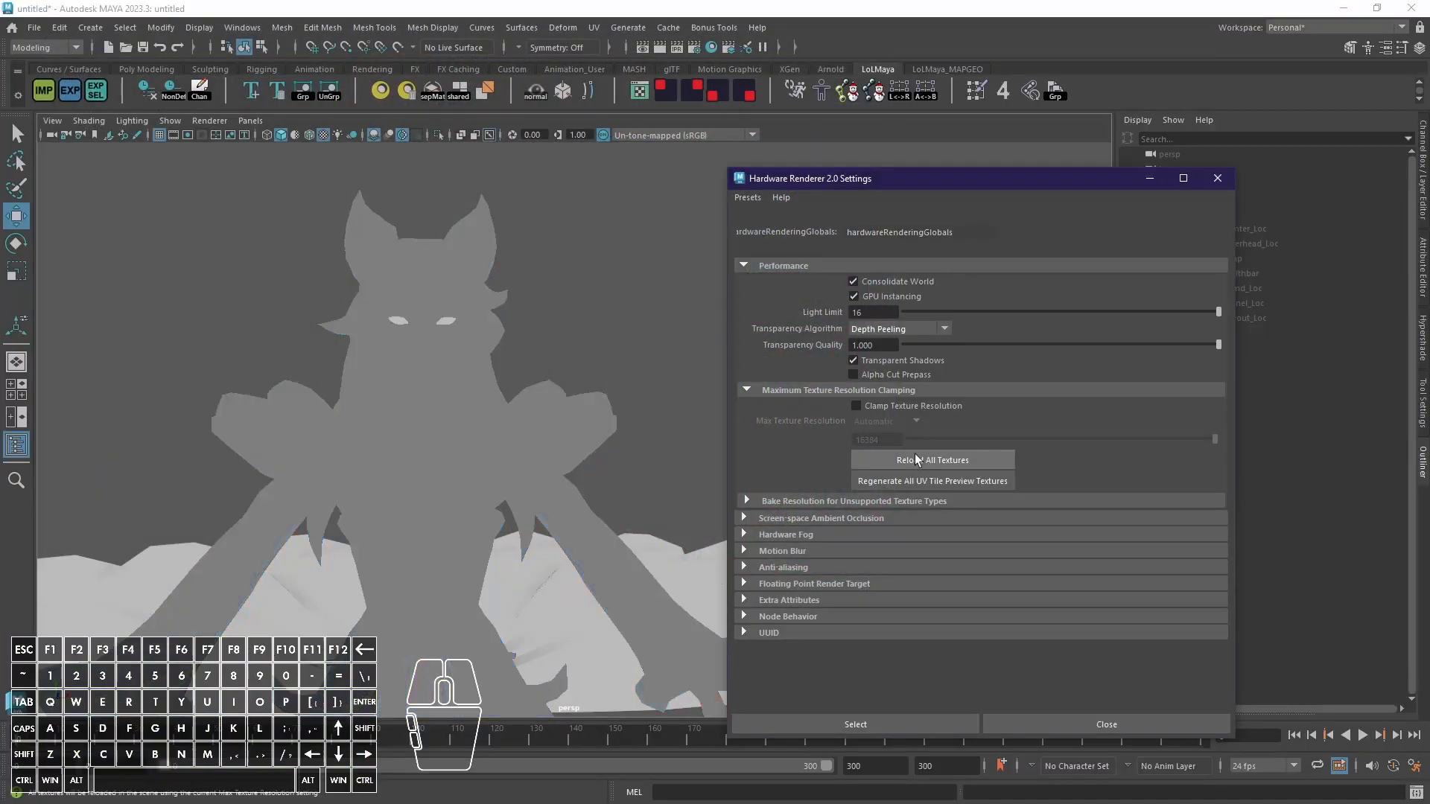
left_click_drag(521, 357, 543, 388, "alt")
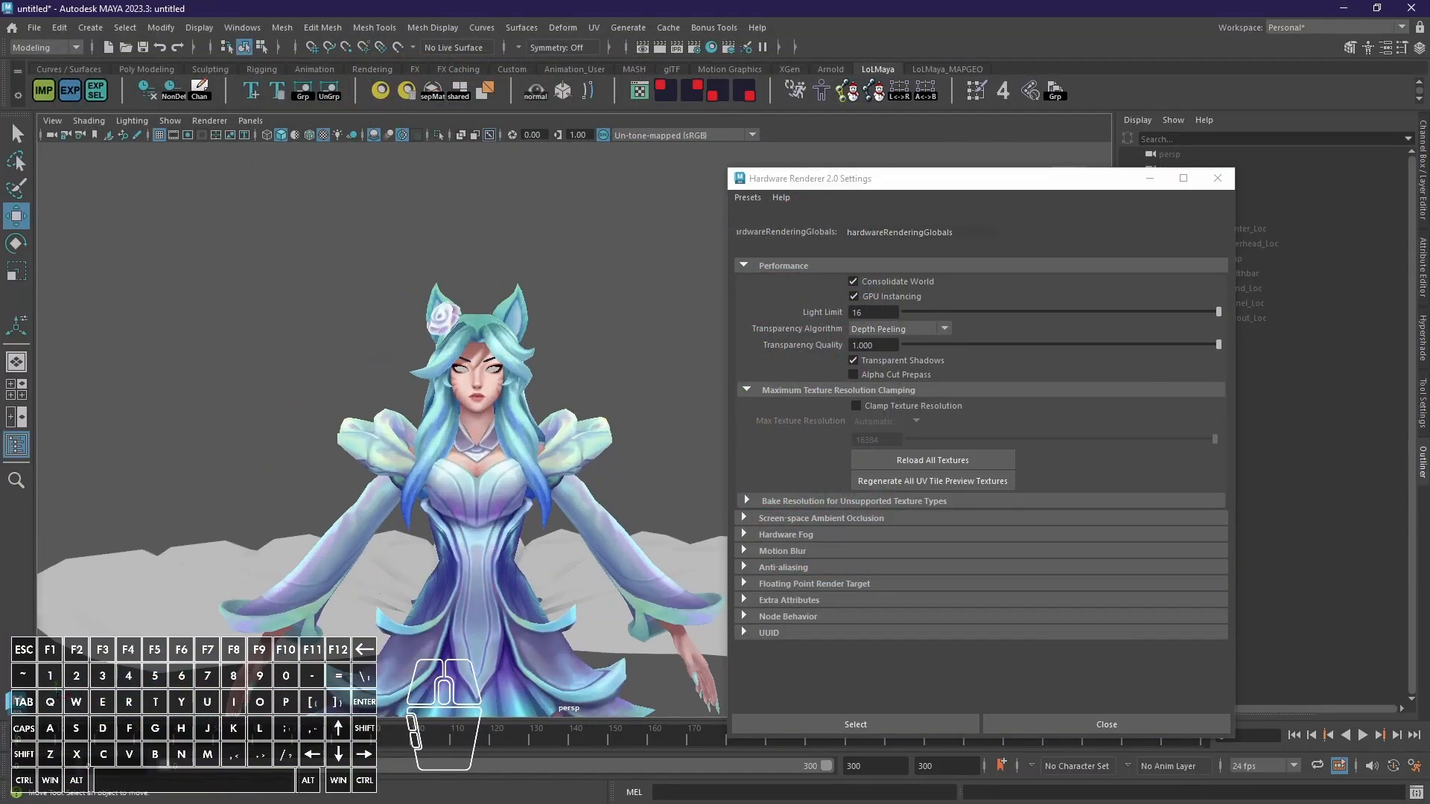
Step: Switch to Photoshop and group the ears layer with its Hue/Saturation 5 and Hue/Saturation 6 adjustments
key("alt+Tab")
scroll(216, 245, "up", 10, "alt")
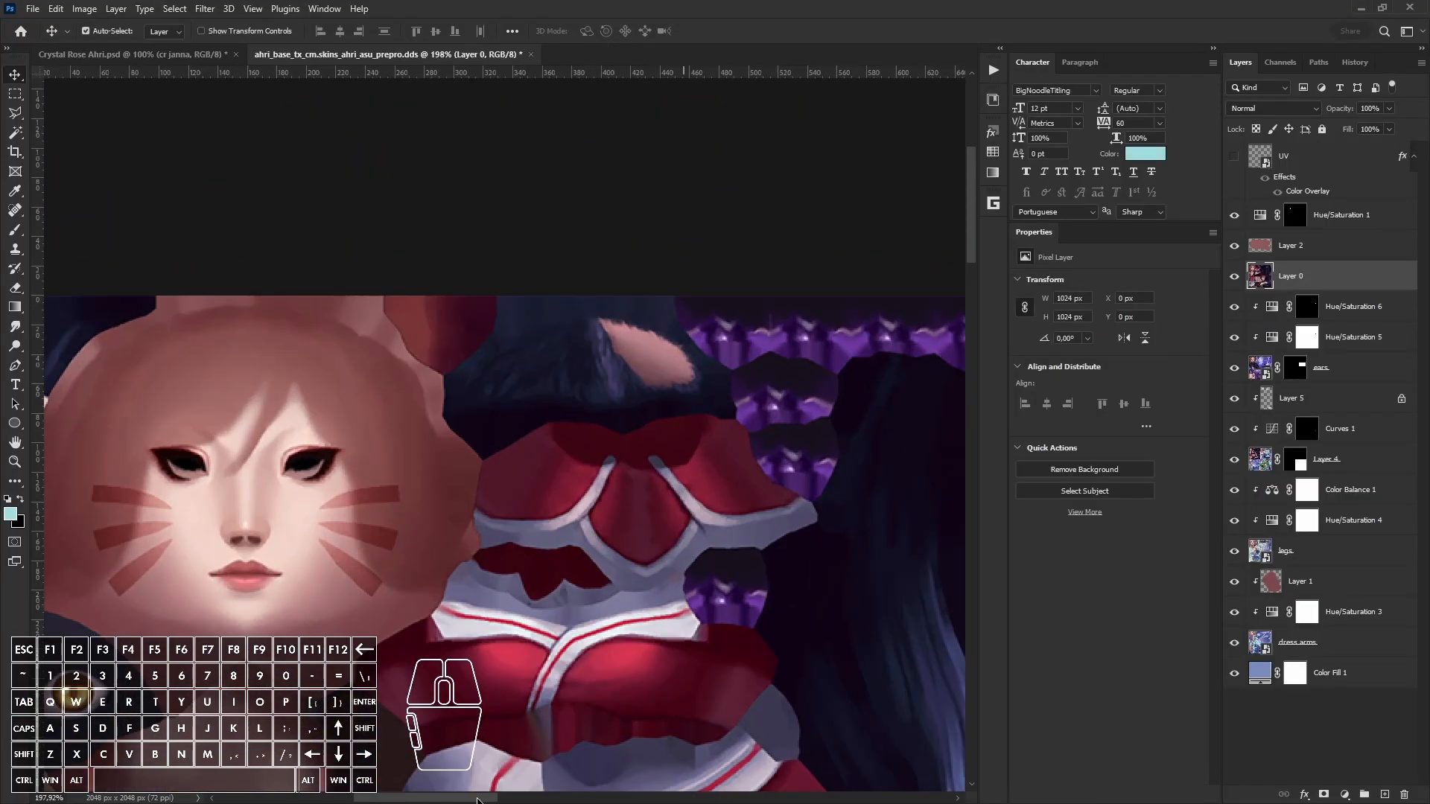
left_click_drag(244, 449, 538, 447)
left_click(1358, 316)
left_click(1333, 367, "shift")
key("ctrl+g")
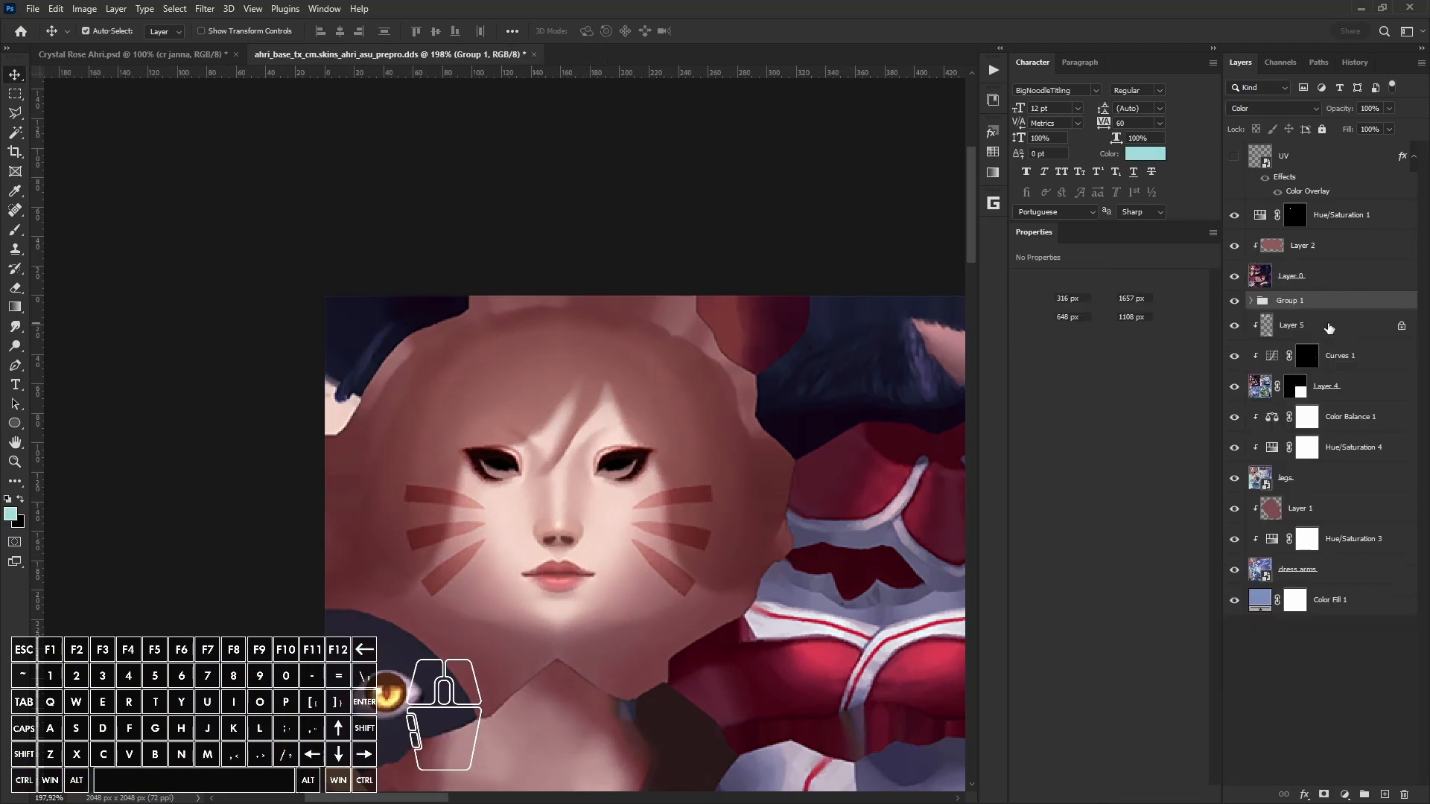
Step: Group Layer 5, Curves 1 and Layer 4, and name the group "hair"
left_click(1329, 325)
left_click(1341, 390, "shift")
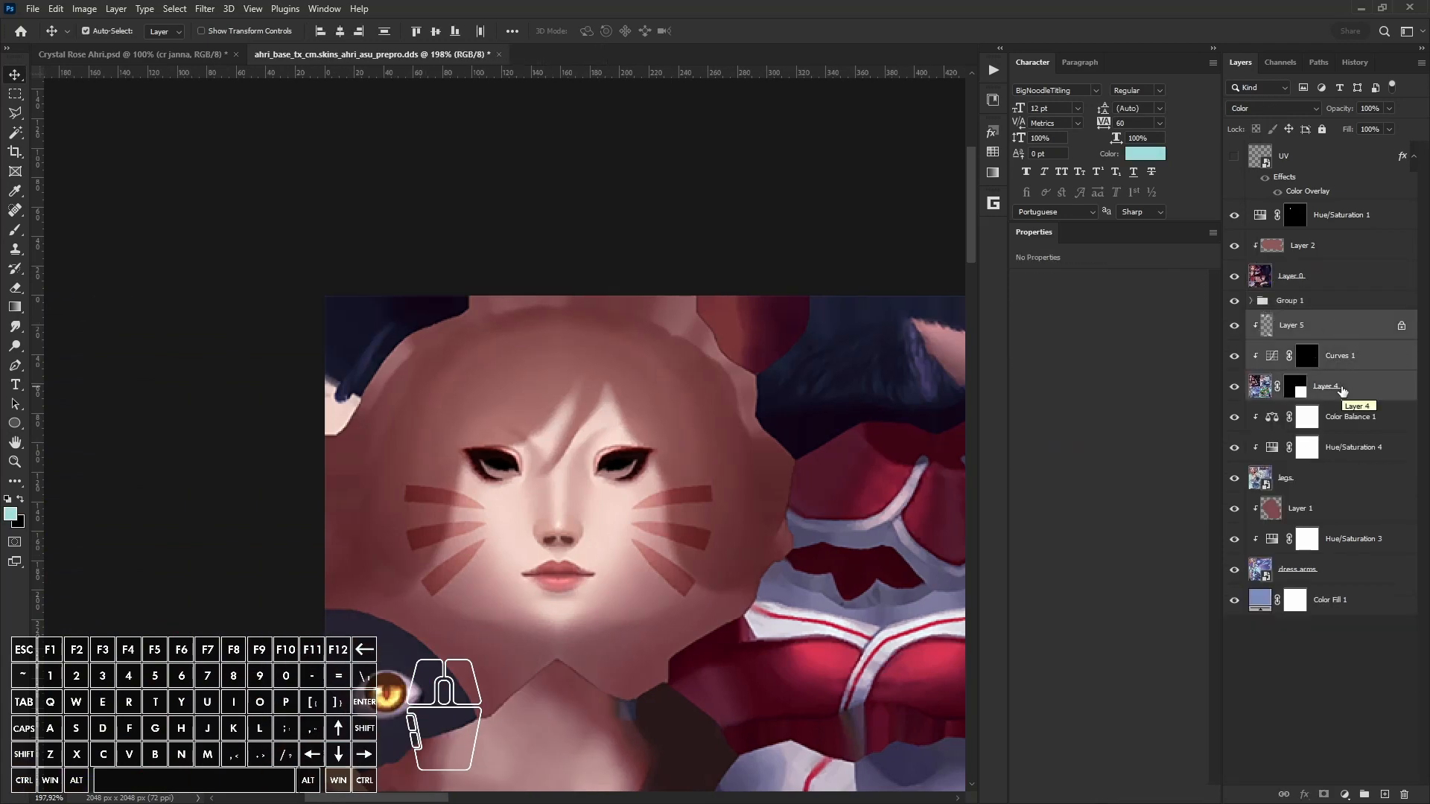
key("ctrl+g")
double_click(1291, 318)
Step: Check which part of the texture Group 1 affects and rename the group "ears"
scroll(826, 327, "down", 5, "alt")
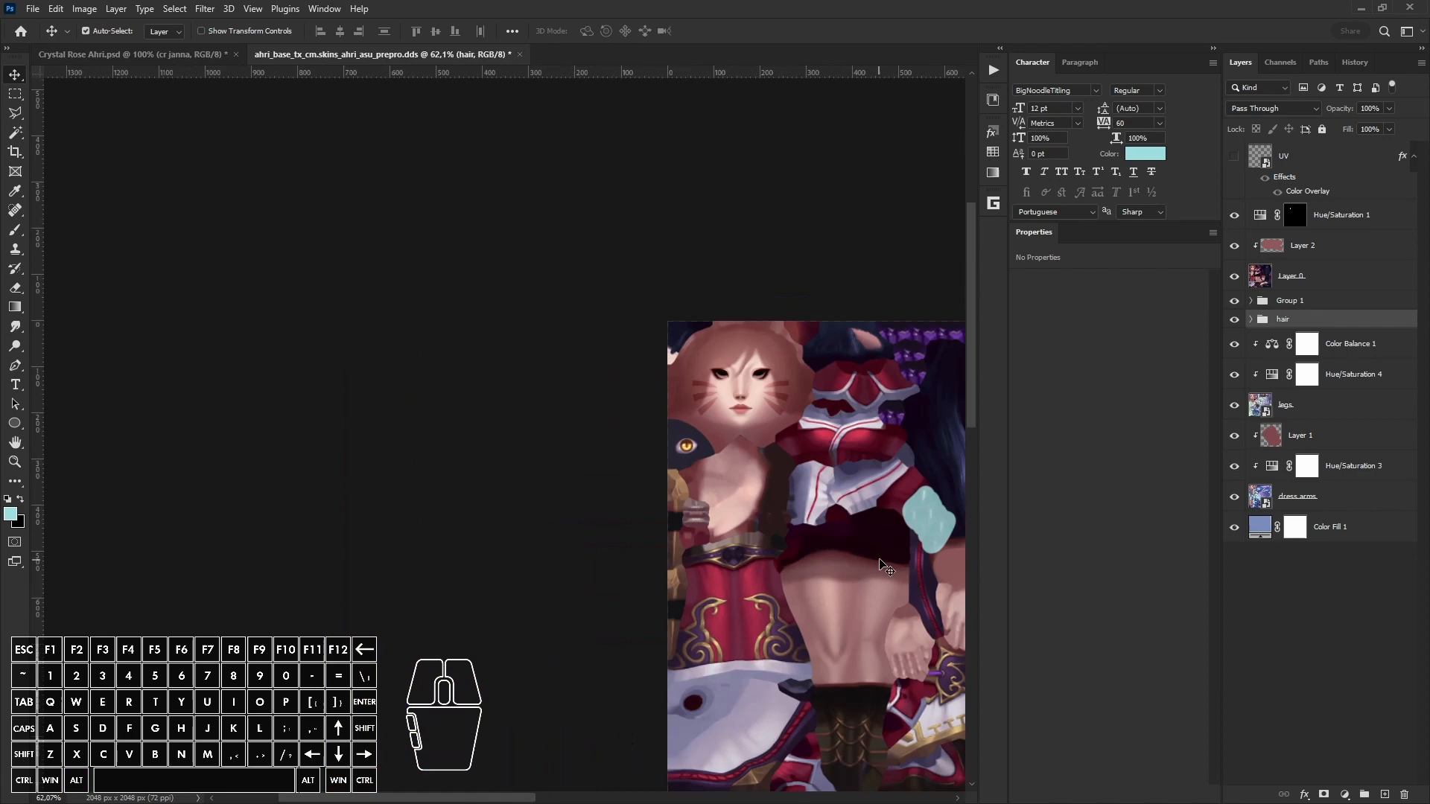
left_click(1235, 302)
scroll(1302, 341, "down", 5)
scroll(1299, 357, "down", 5, "alt")
double_click(1297, 304)
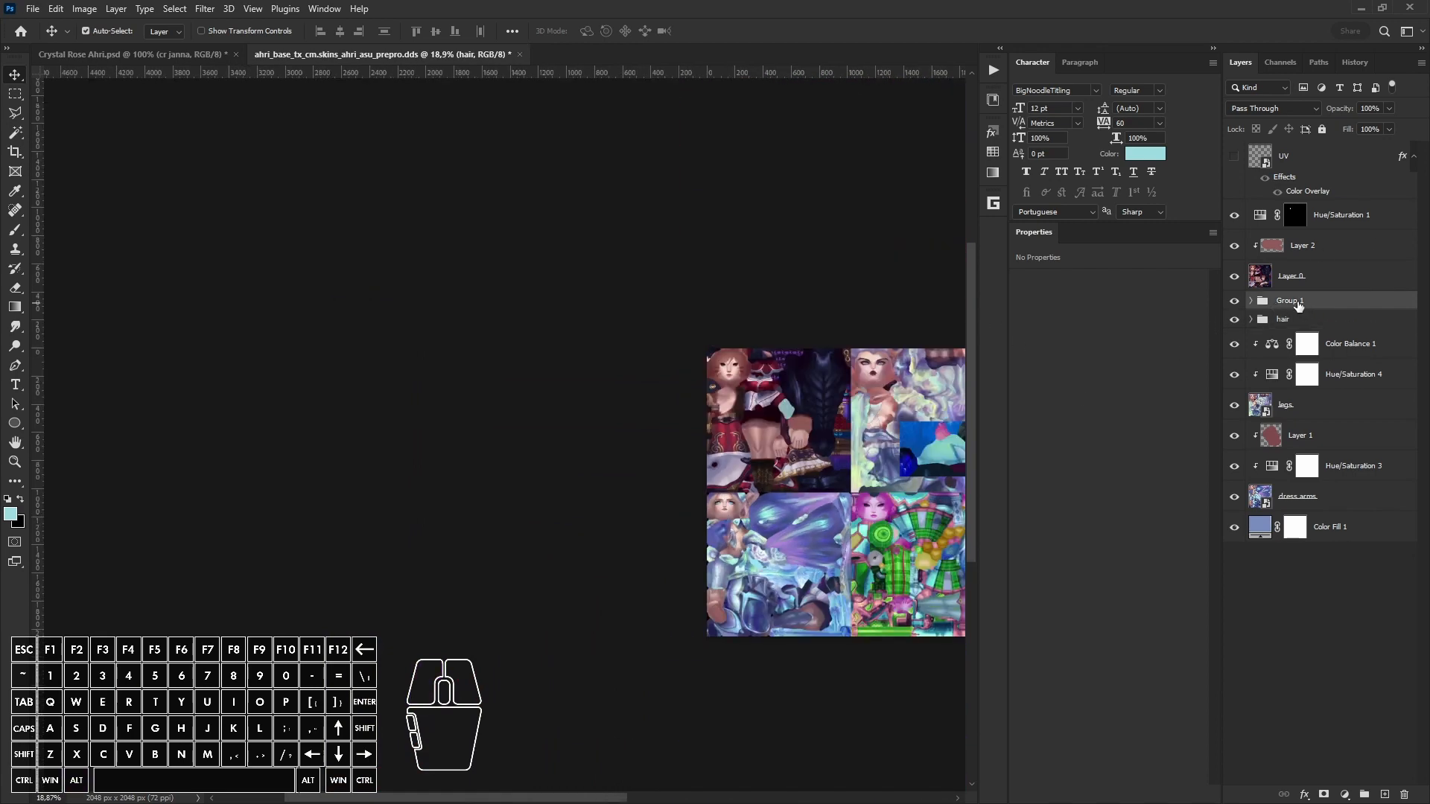
left_click(1414, 231)
double_click(1292, 301)
type("ears")
key("Return")
Step: Group the legs layer with Color Balance 1 and Hue/Saturation 4, and name the group "legs"
left_click(1341, 351)
left_click(1333, 411, "shift")
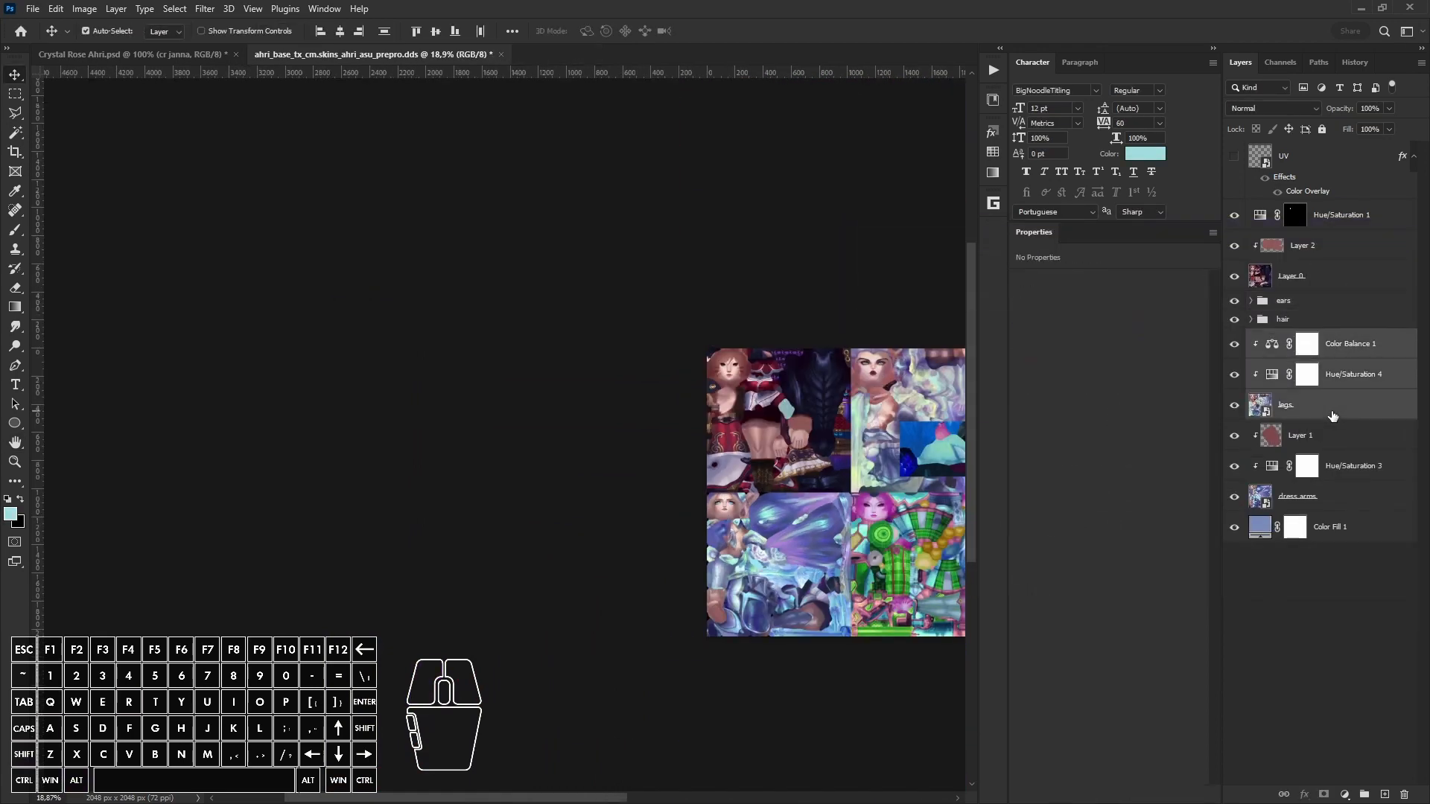
key("ctrl+g")
double_click(1286, 337)
Step: Group the dress arms layer with Layer 1 and Hue/Saturation 3, and name the group "dress arms"
left_click(1312, 364)
left_click(1328, 426, "shift")
key("ctrl+g")
double_click(1297, 356)
type("dress arms")
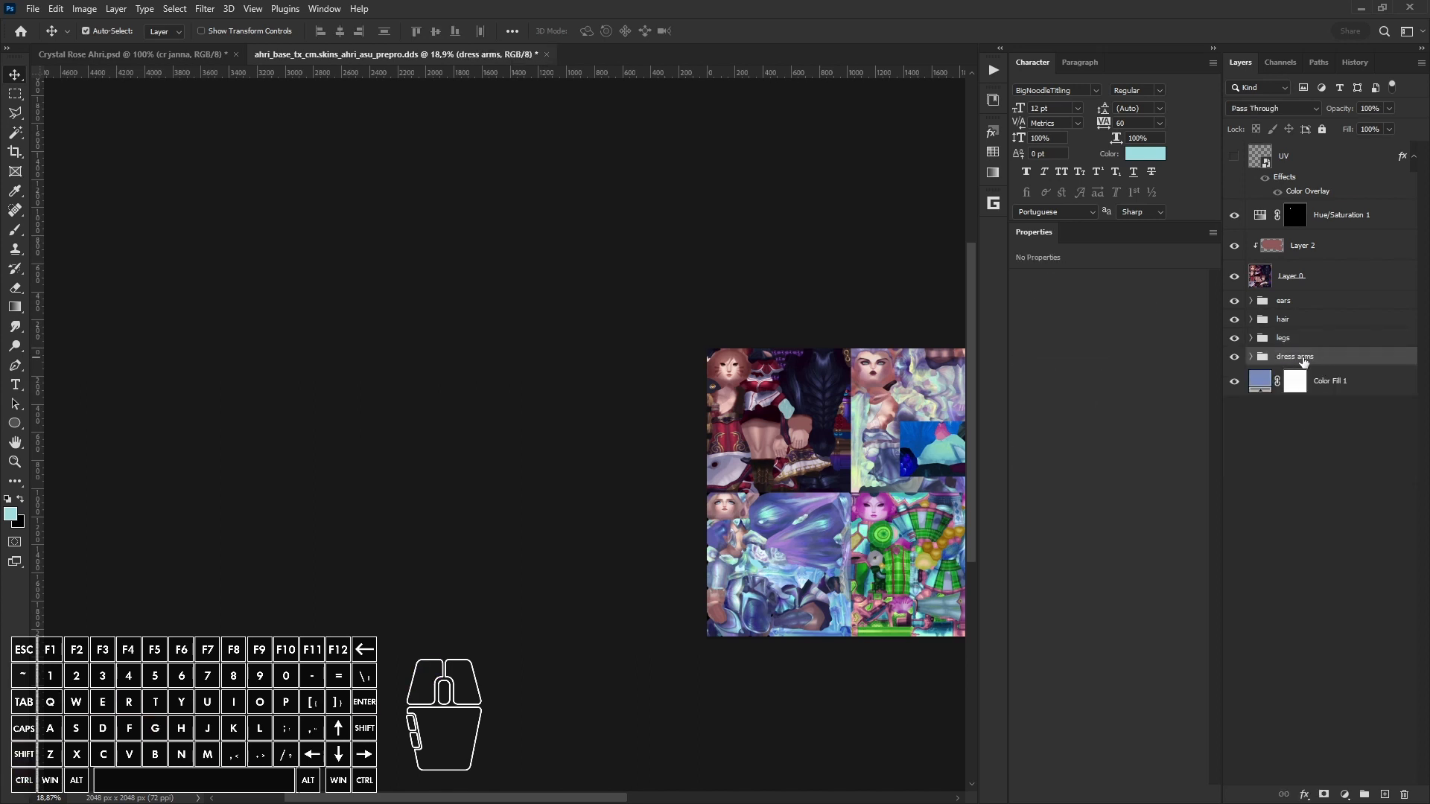
Step: Delete the Color Fill 1 layer and group Layer 0, Layer 2 and Hue/Saturation 1 as "ahri"
left_click(1324, 381)
left_click(1404, 795)
scroll(735, 487, "up", 2, "alt")
left_click(1279, 277)
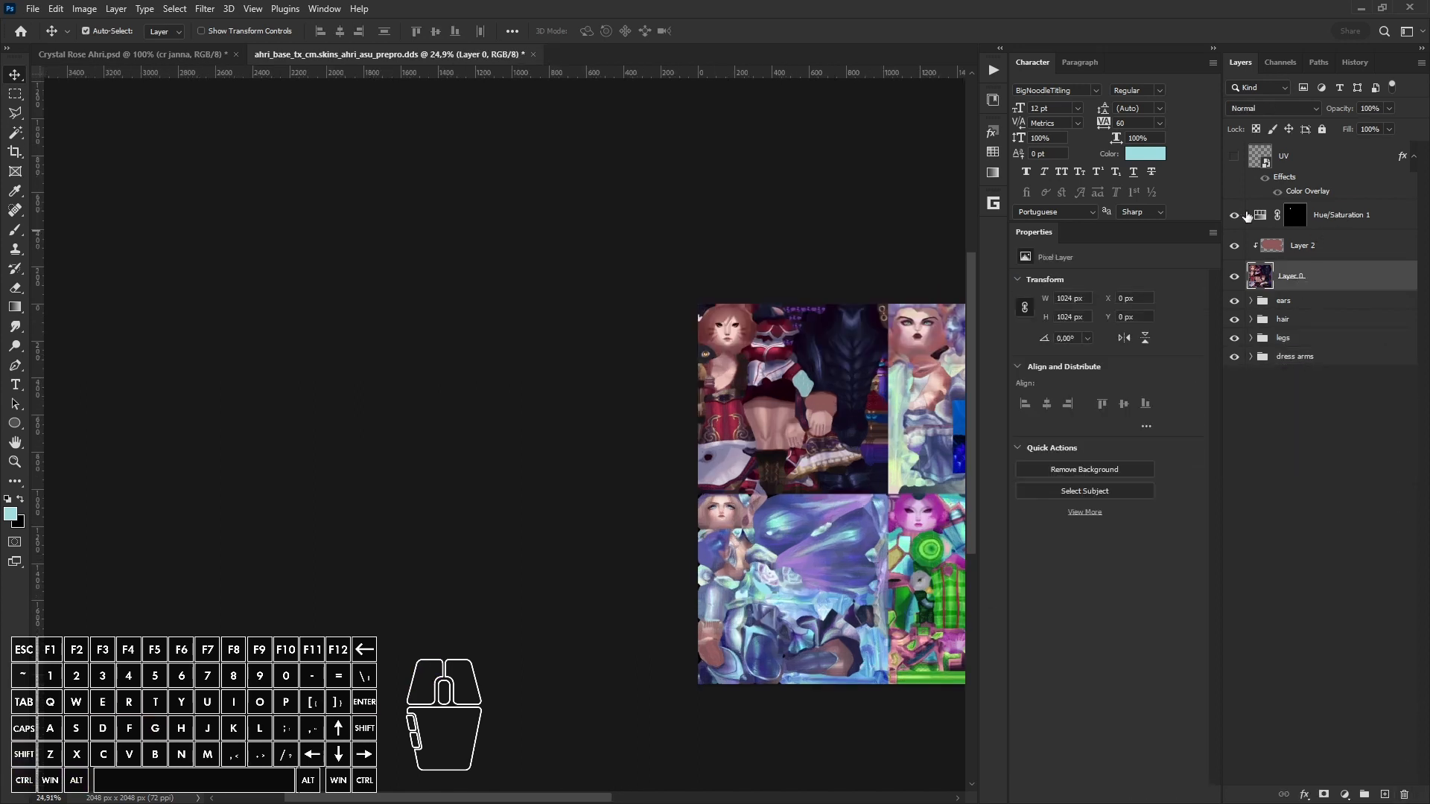
left_click(1321, 216, "shift")
key("ctrl+g")
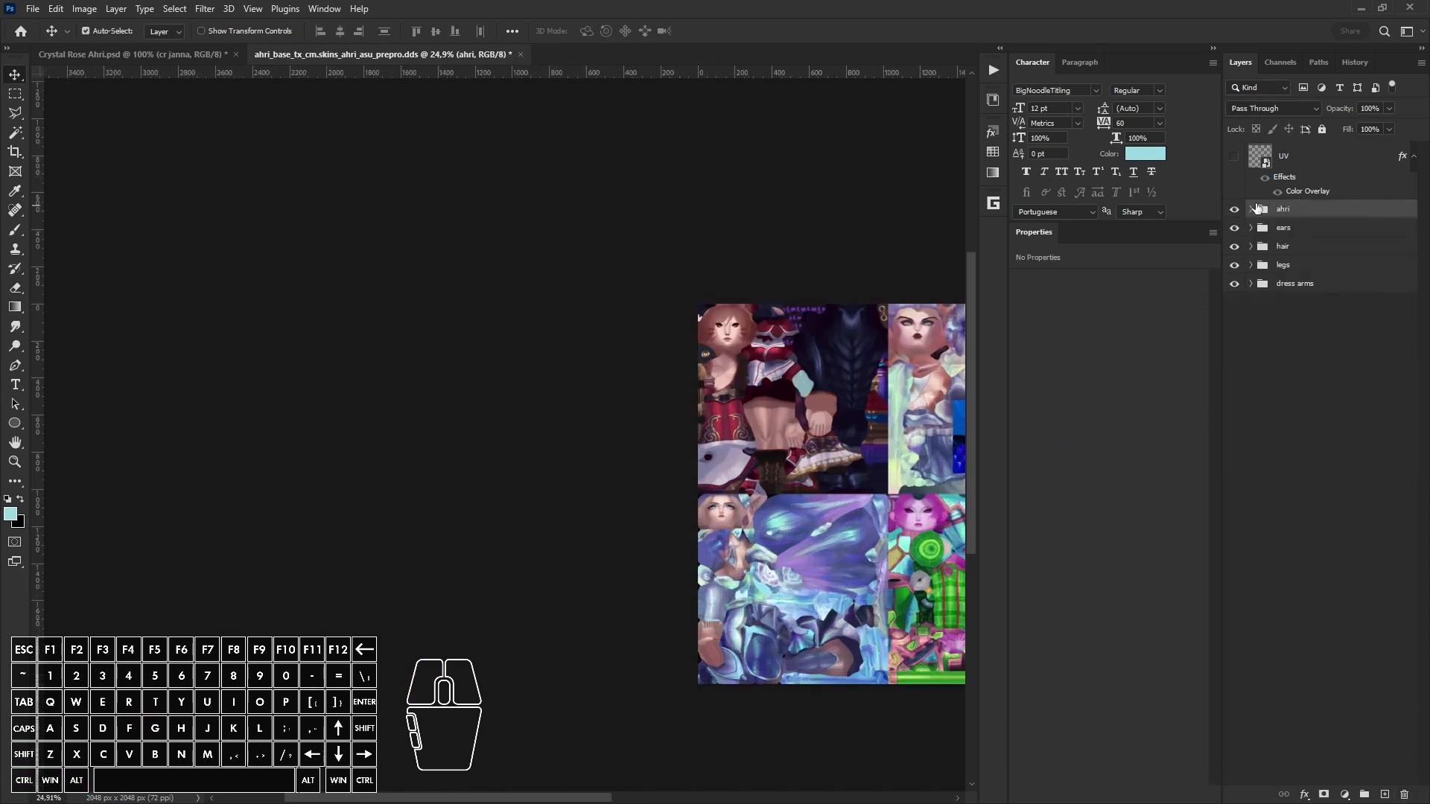
Step: Add a grey solid color fill above Layer 0 in the ahri group, clipped to it and blended in Color mode
left_click(1251, 209)
scroll(734, 321, "up", 14, "alt")
left_click(1303, 295)
left_click(1344, 794)
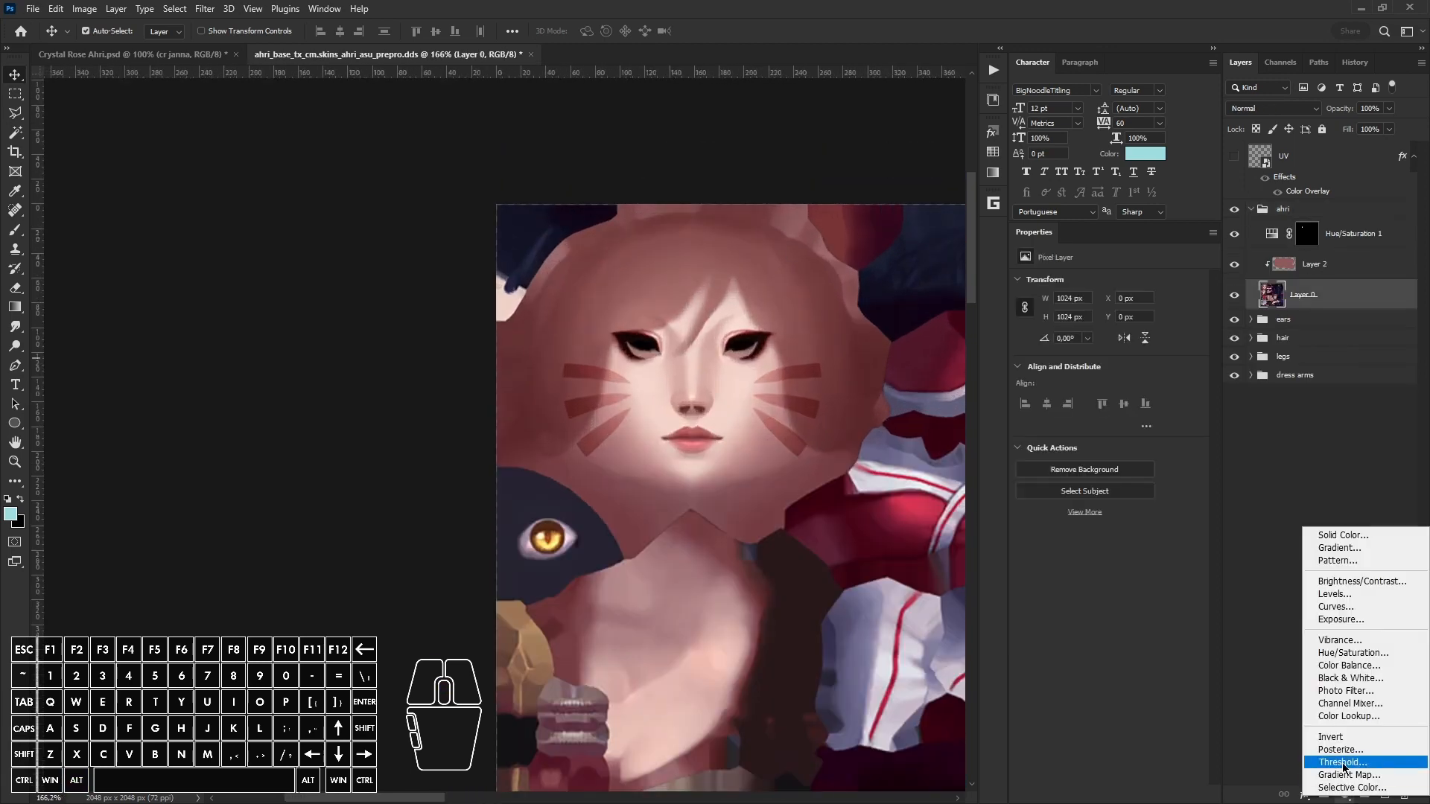
left_click(1343, 536)
left_click(168, 210)
left_click(508, 125)
left_click(1272, 108)
left_click(1242, 454)
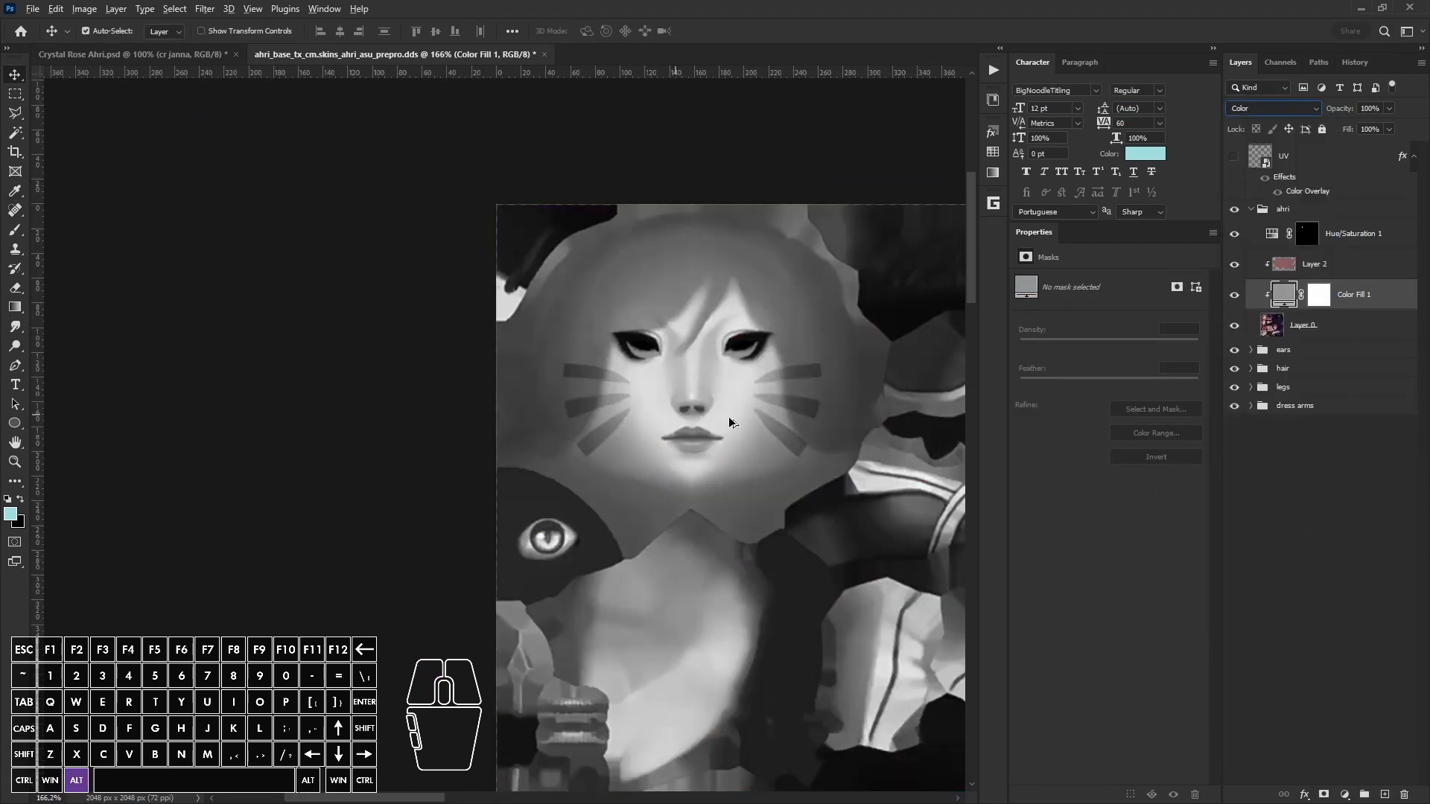
Step: Outline the shaded forehead area above the eyes with the Polygonal Lasso, consulting the face on the Maya model
scroll(786, 354, "up", 2, "alt")
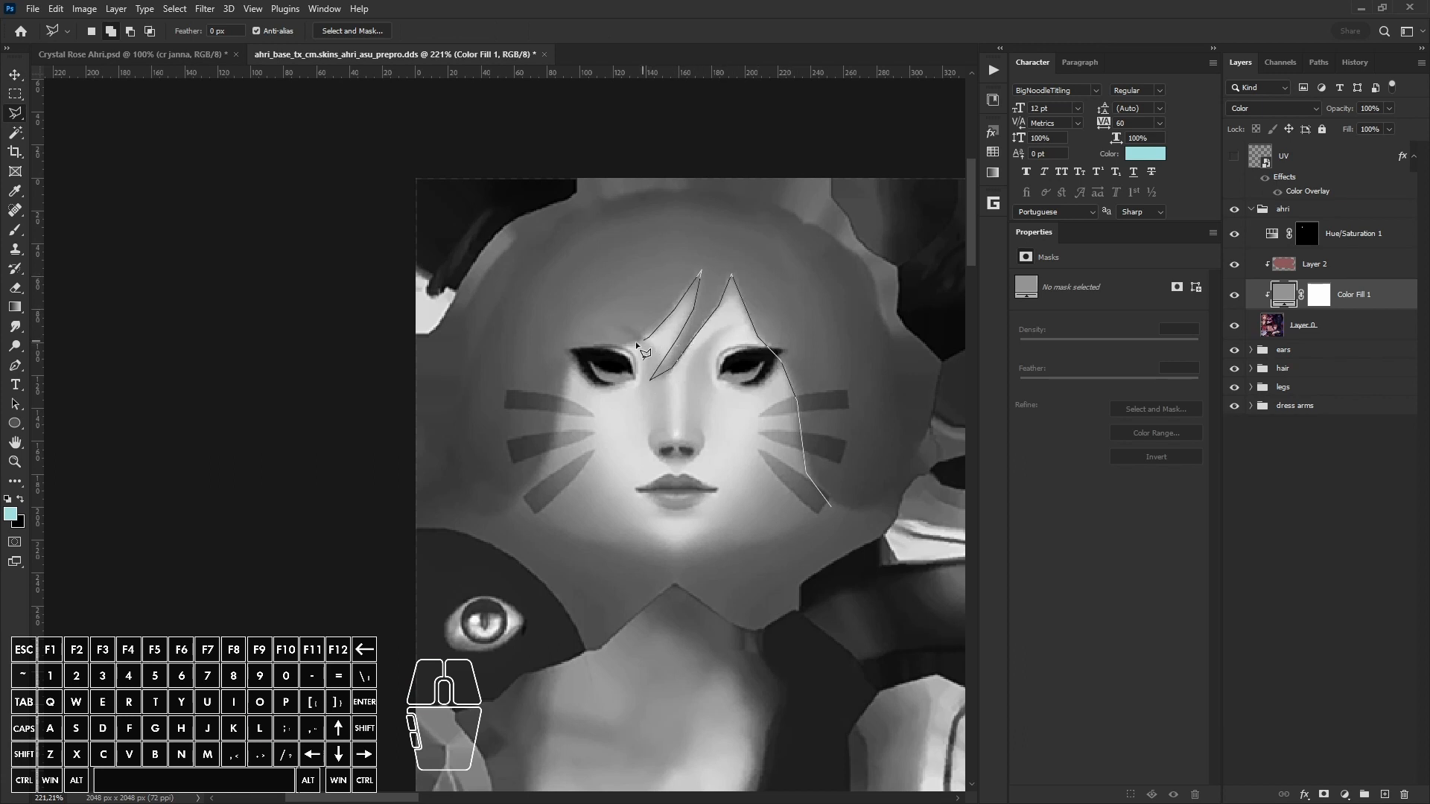
key("alt+Tab")
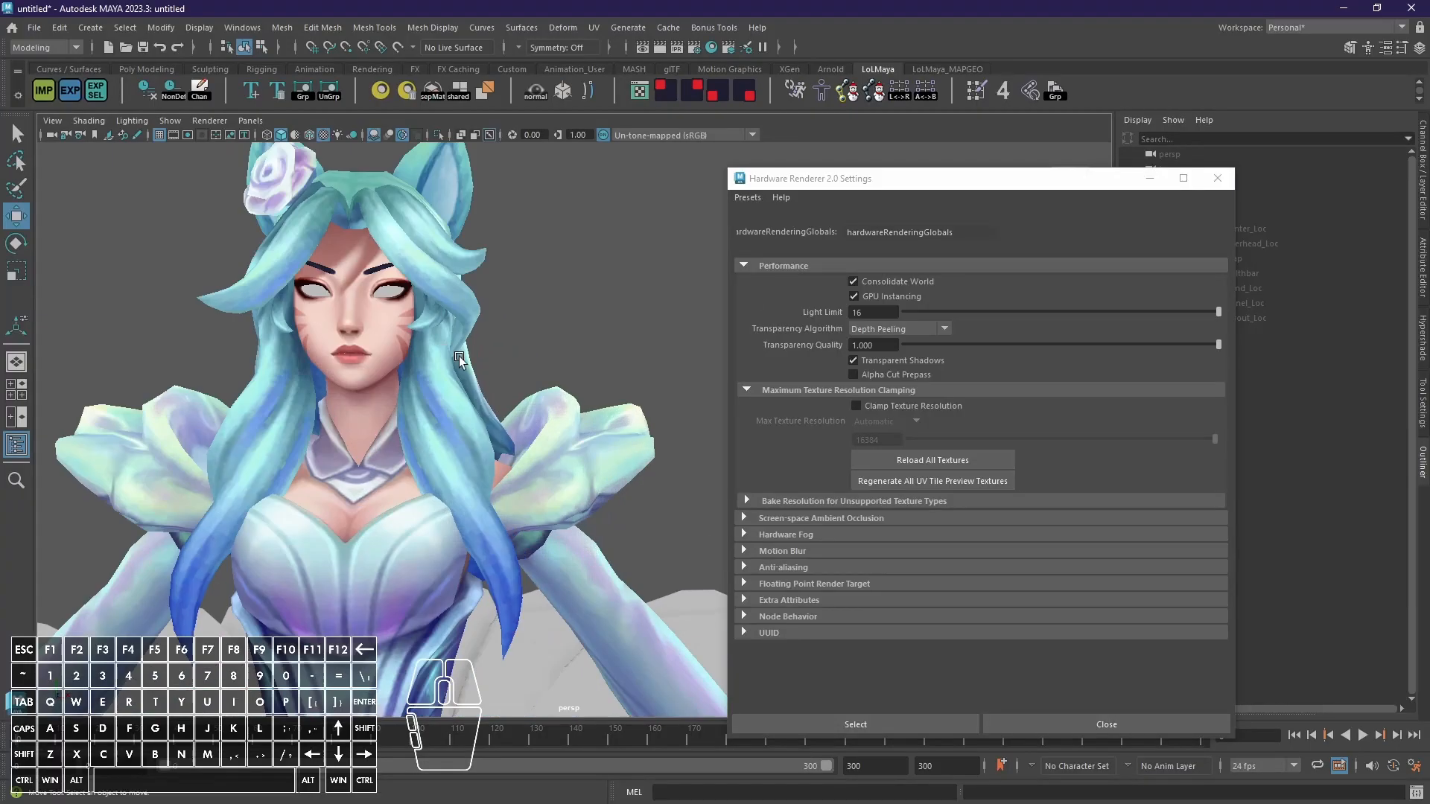
left_click_drag(458, 356, 365, 213, "alt")
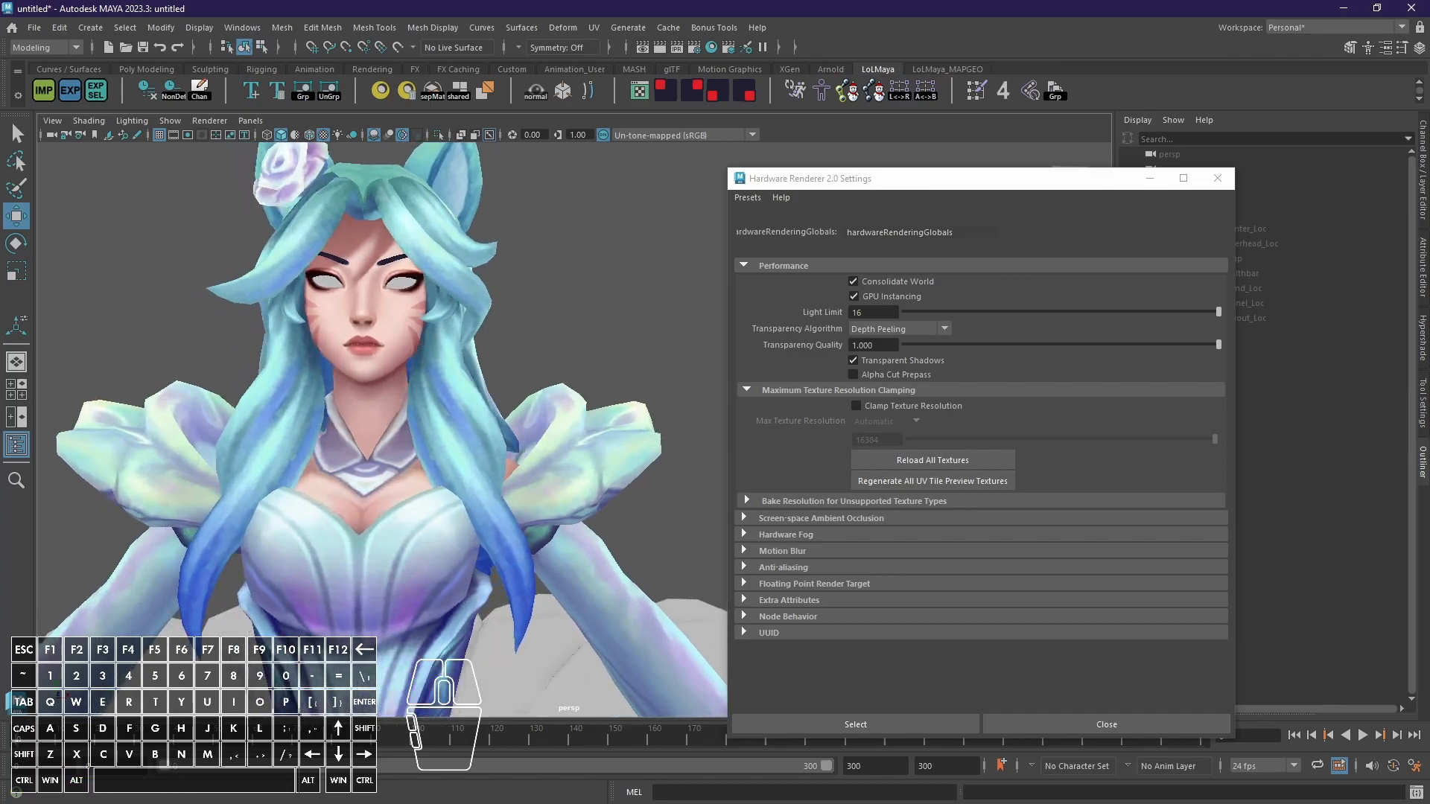
key("alt+Tab")
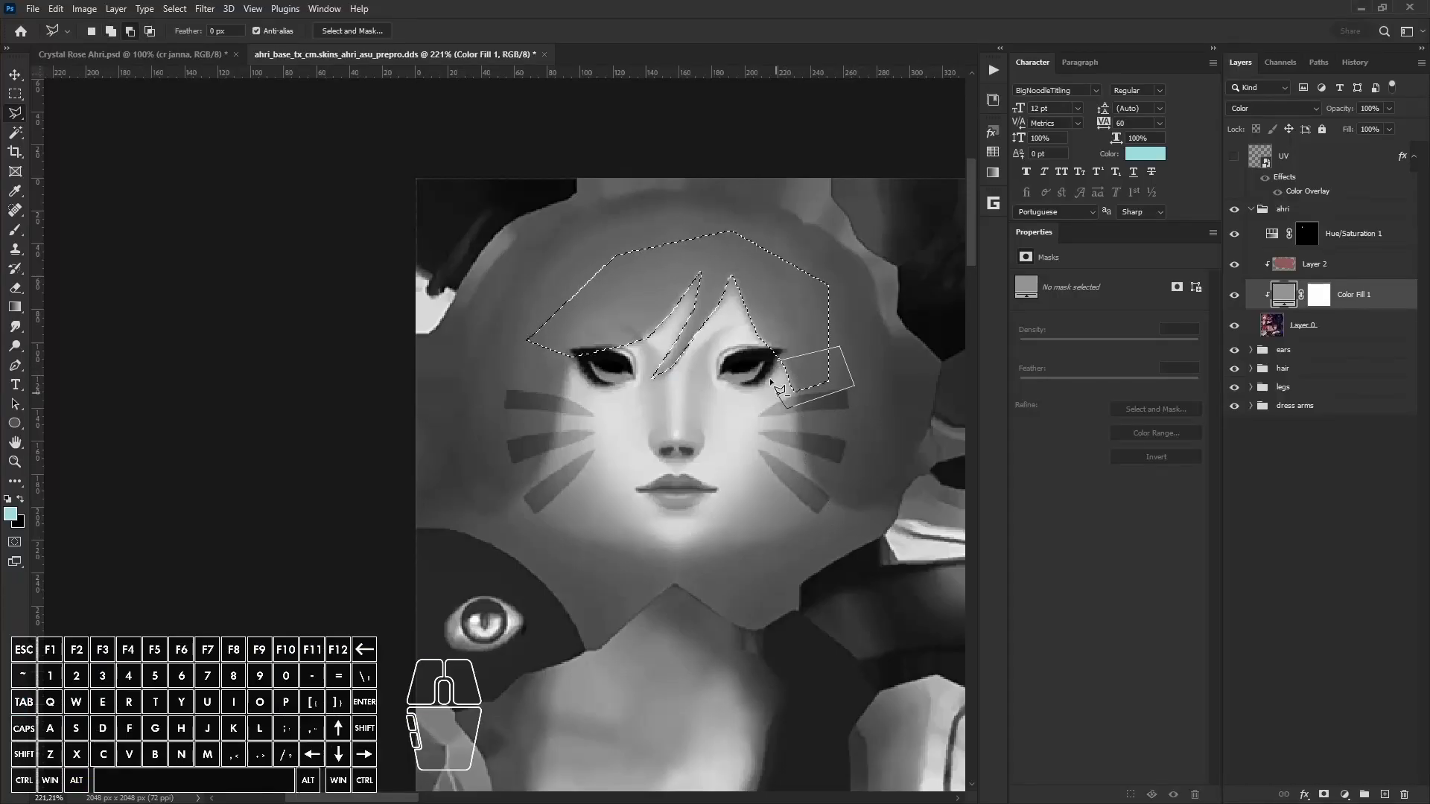
scroll(775, 386, "up", 2, "alt")
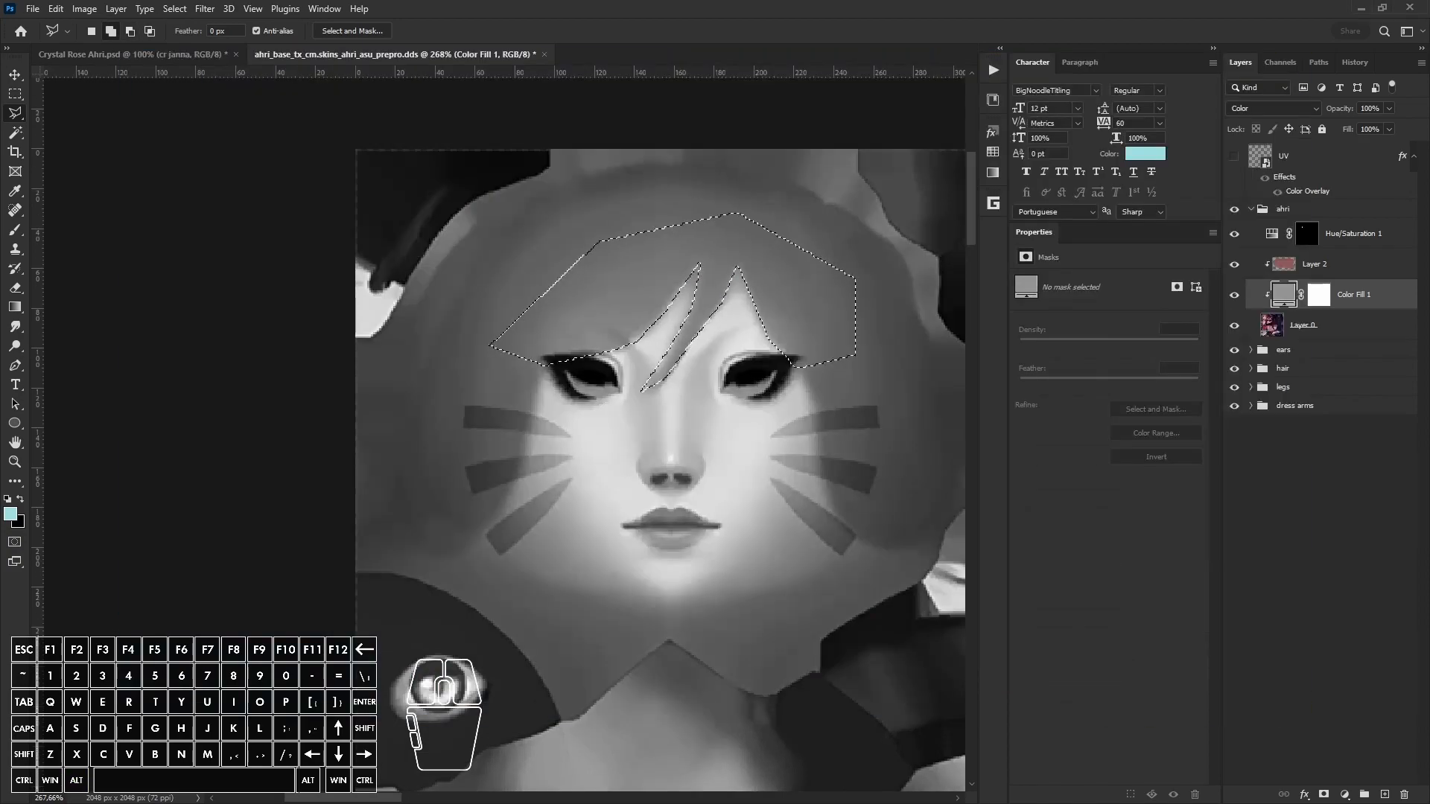
key("alt+Tab")
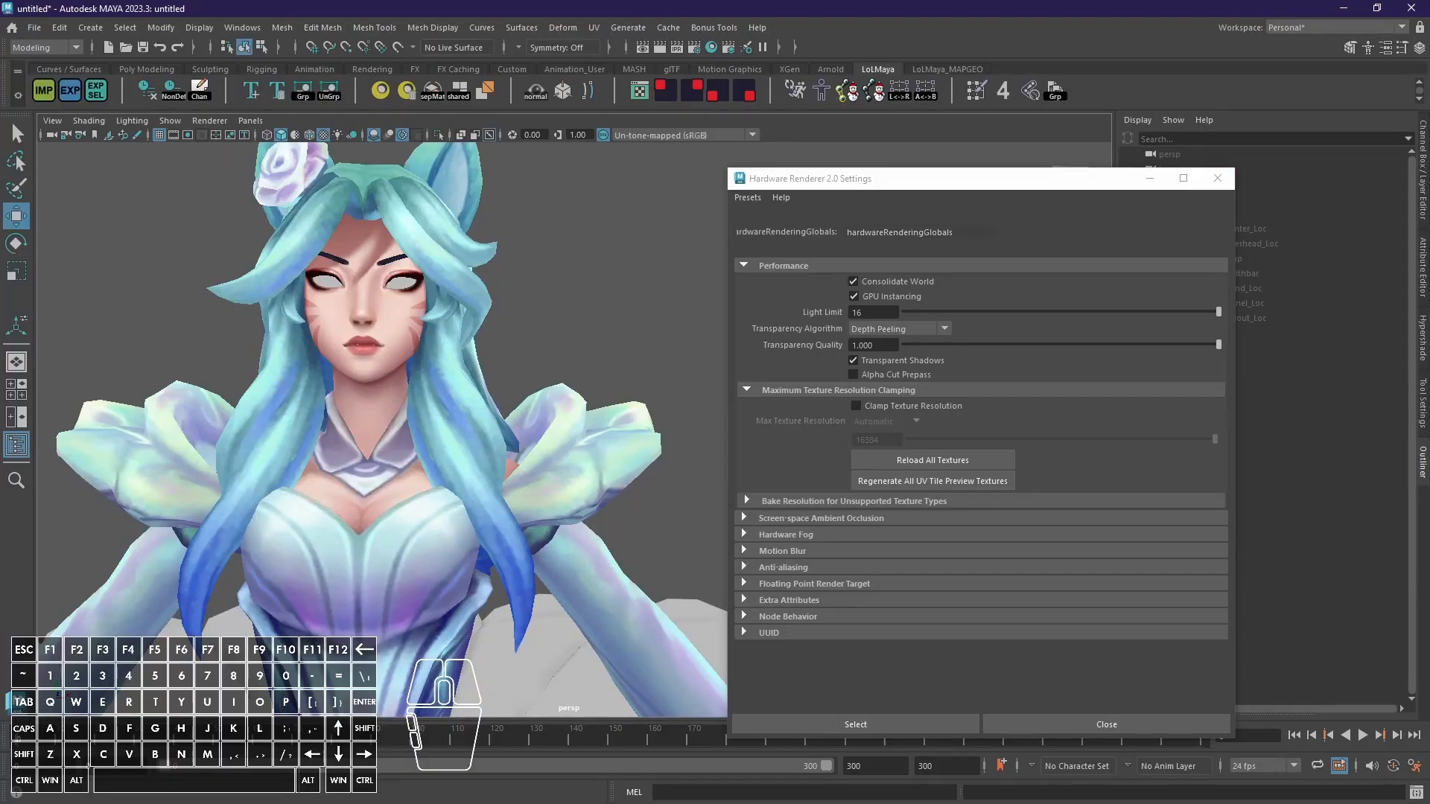
Step: Add a Curves adjustment masked to the forehead selection and brighten it with a point at input 147, output 204
key("alt+Tab")
left_click(1344, 794)
left_click(1318, 618)
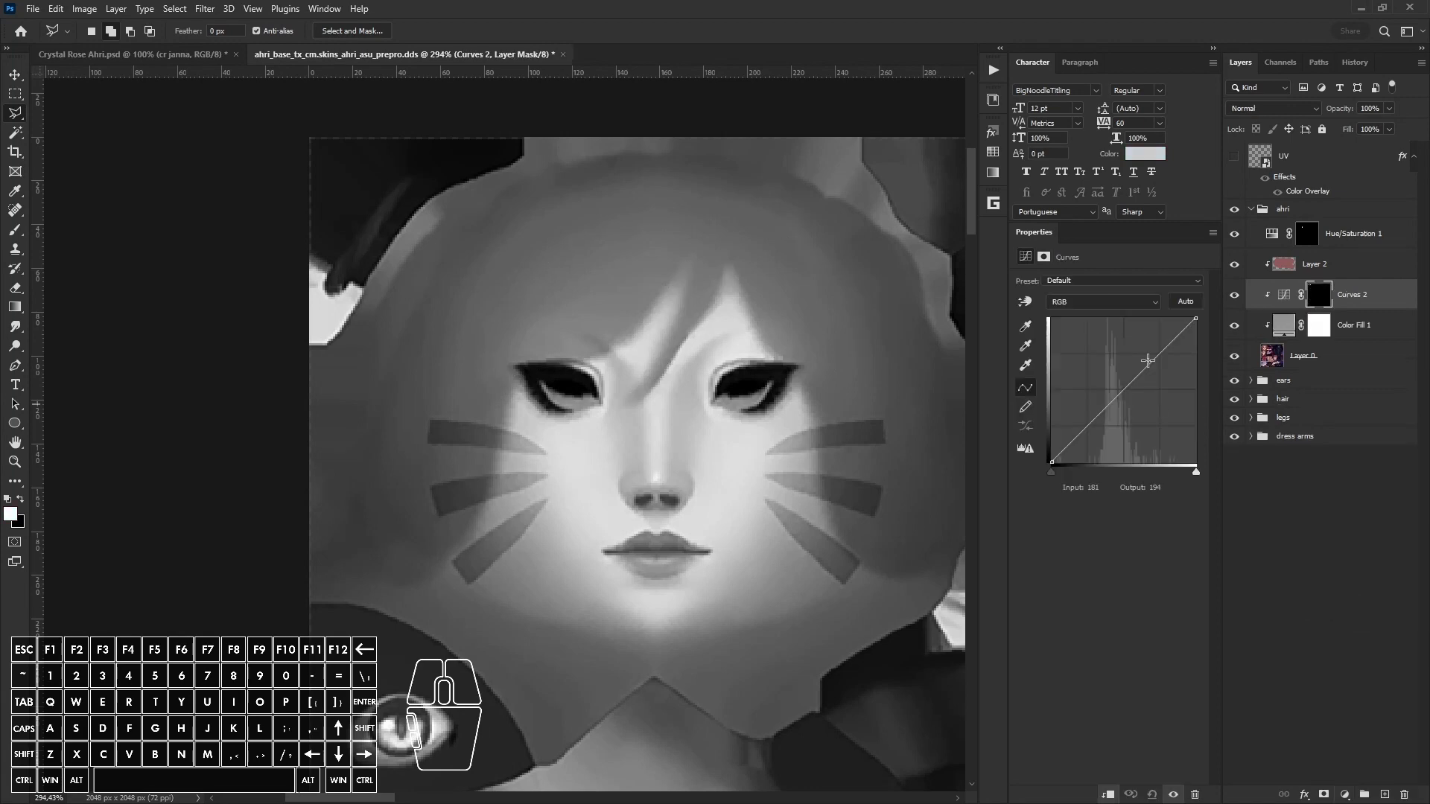
left_click_drag(1133, 381, 1135, 348)
Step: Soften the Curves 2 mask with a Gaussian Blur of 4.0 pixels
scroll(685, 265, "up", 3)
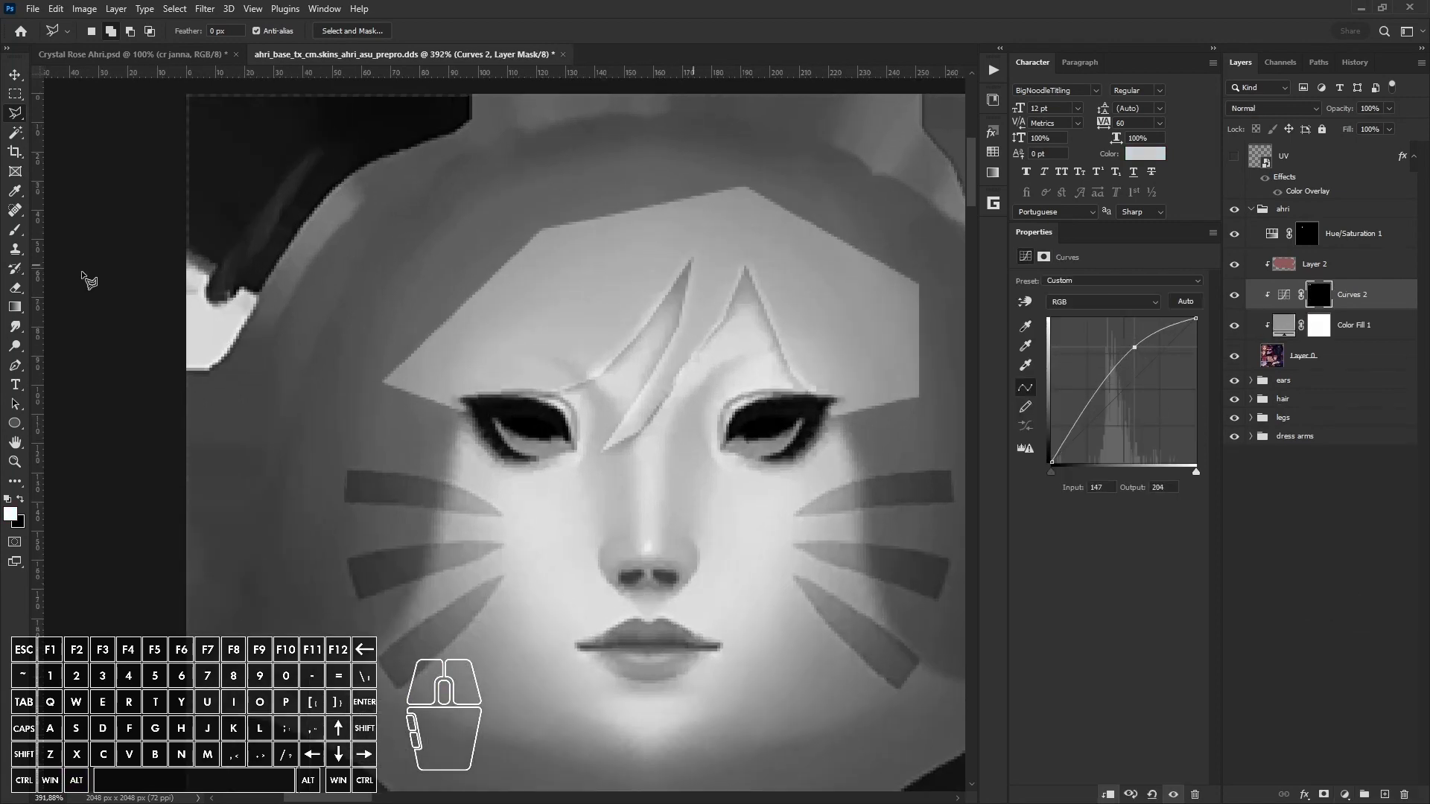
left_click(205, 8)
mouse_move(224, 198)
left_click(420, 260)
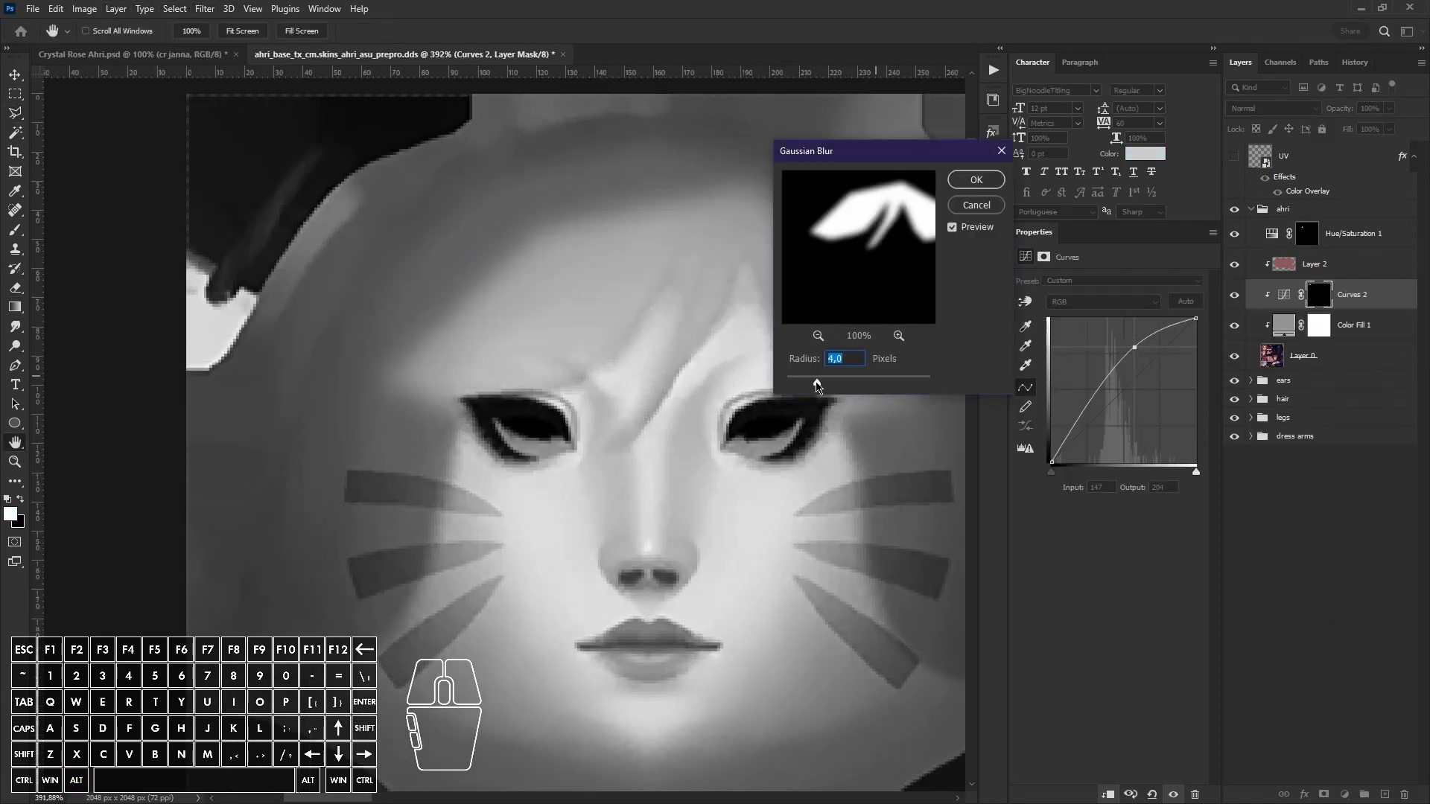
left_click(976, 180)
key("l")
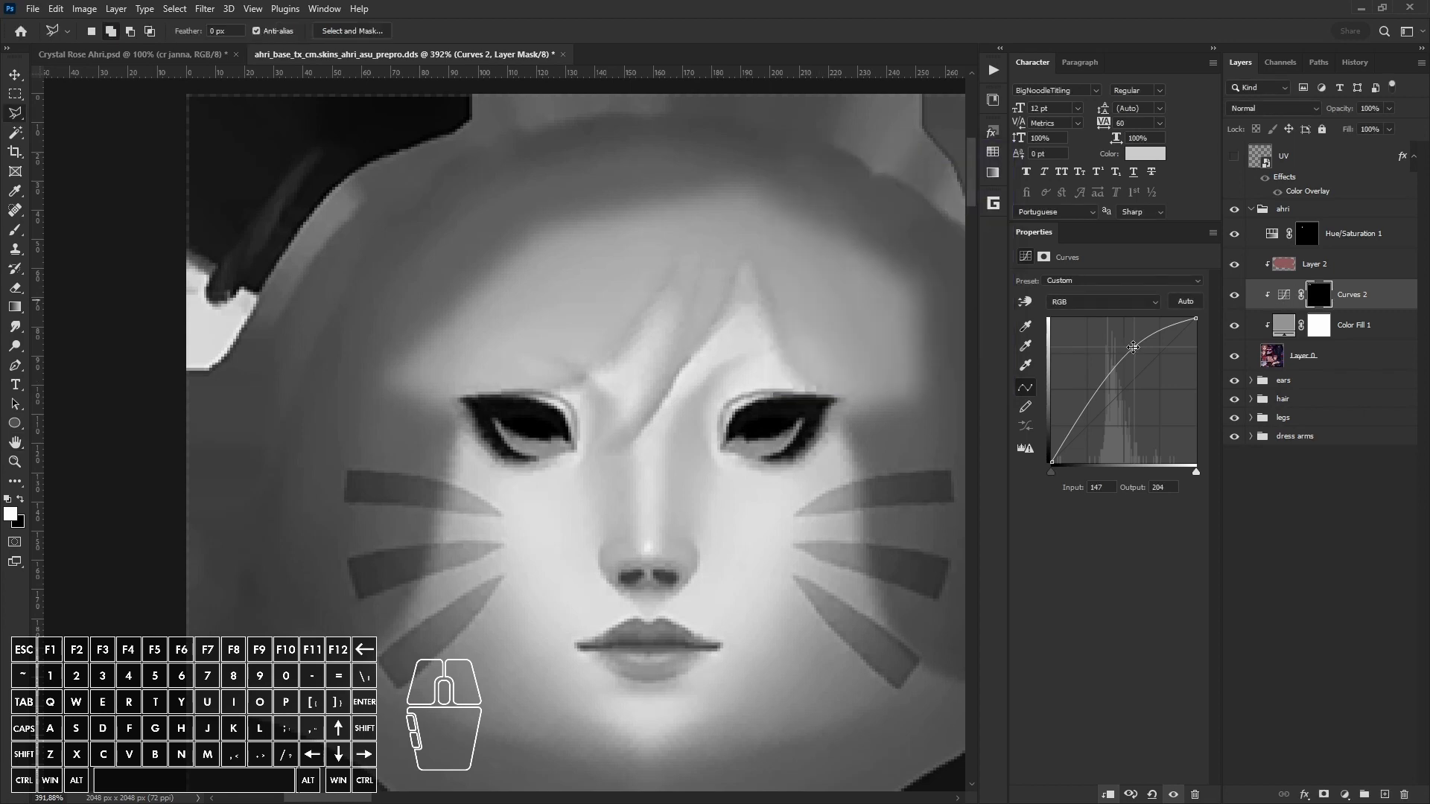
Step: Move the Curves 2 point to input 142, output 215 and compare the forehead with the adjustment off and on
left_click_drag(1132, 347, 1130, 340)
left_click(1233, 297)
left_click(1233, 297)
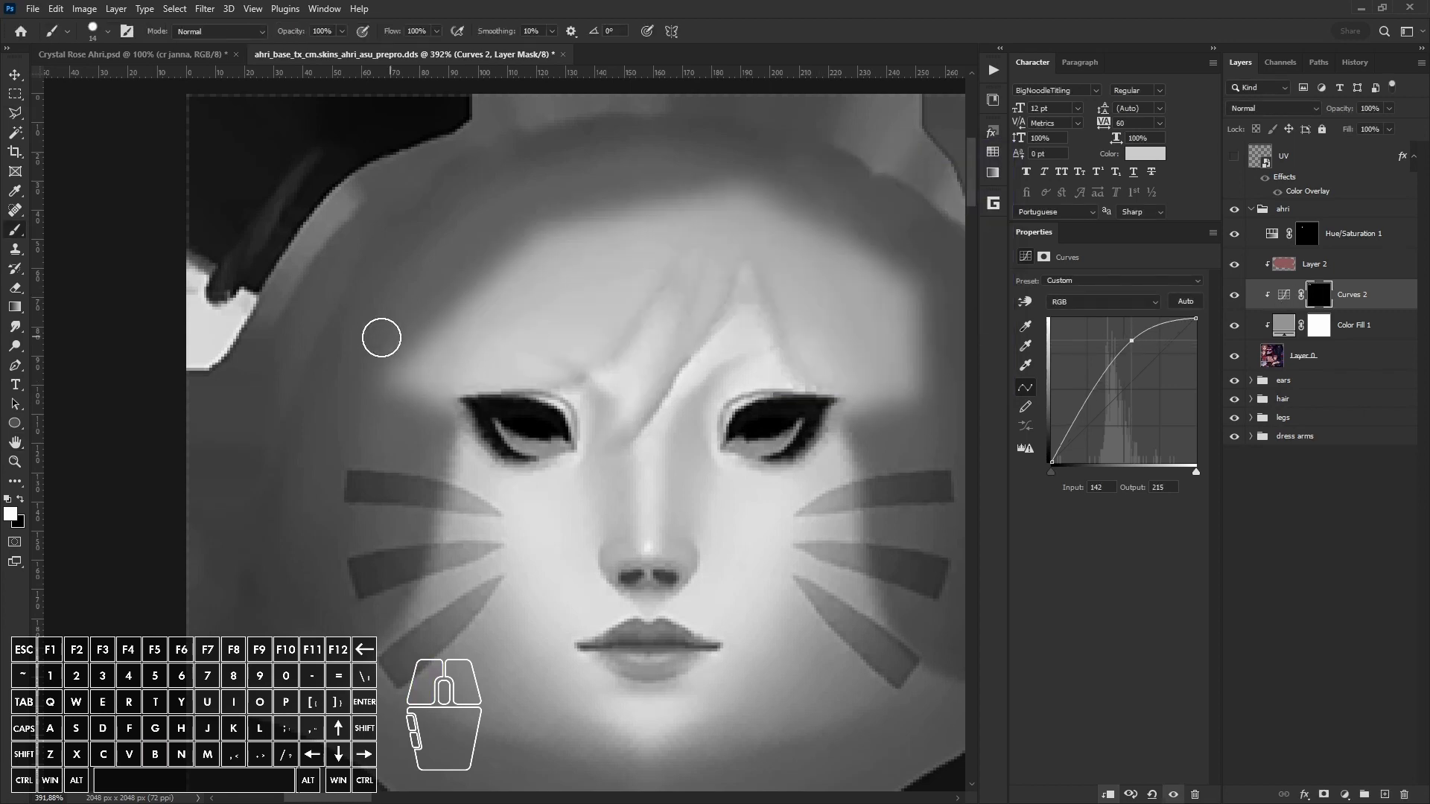
Step: Paint black on the Curves 2 mask with a larger soft brush to trim the outer edges of the brightened forehead
key("x")
right_click_drag(382, 339, 407, 340, "alt")
mouse_move(400, 368)
left_mouse_down()
mouse_move(396, 322)
mouse_move(428, 266)
left_mouse_up()
right_click_drag(415, 278, 407, 165, "alt")
right_click_drag(406, 302, 409, 320, "alt")
mouse_move(394, 376)
left_mouse_down()
mouse_move(376, 367)
mouse_move(601, 160)
mouse_move(916, 417)
mouse_move(894, 376)
left_mouse_up()
Step: Hide the grey Color Fill 1 layer and save the texture over the existing DDS file
left_click(33, 9)
left_click(1233, 326)
left_click(32, 9)
left_click(71, 226)
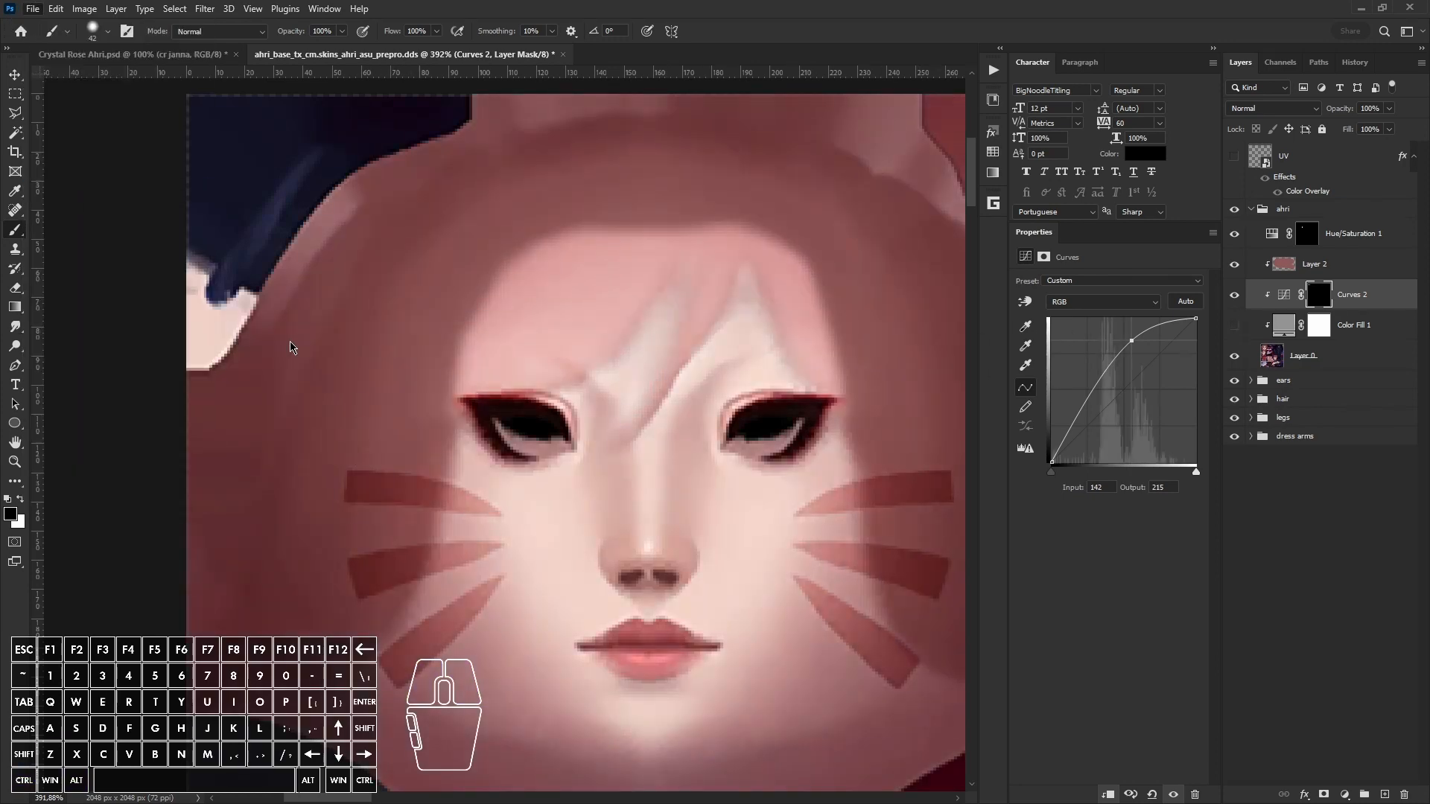
left_click(565, 600)
left_click(843, 602)
Step: Switch to Maya, reload all textures and examine the brightened forehead on the model
key("alt+Tab")
left_click(953, 462)
mouse_move(452, 349)
left_mouse_down("alt")
mouse_move(497, 355)
mouse_move(428, 353)
left_mouse_up("alt")
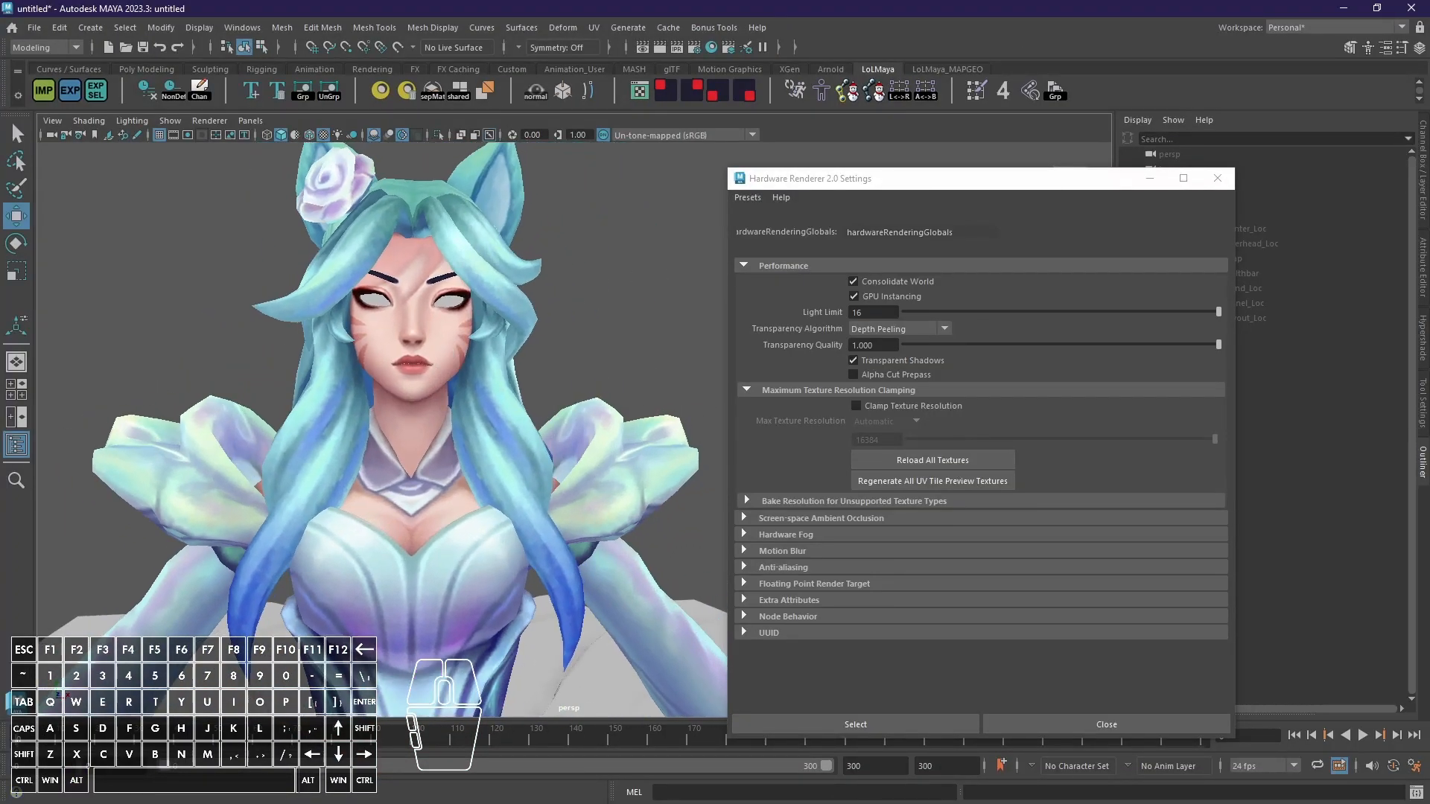
Step: Switch to Photoshop and refine the Curves 2 mask around the upper and outer forehead edges with the brush
key("alt+Tab")
key("x")
mouse_move(843, 349)
left_mouse_down()
mouse_move(852, 364)
mouse_move(763, 223)
left_mouse_up()
key("x")
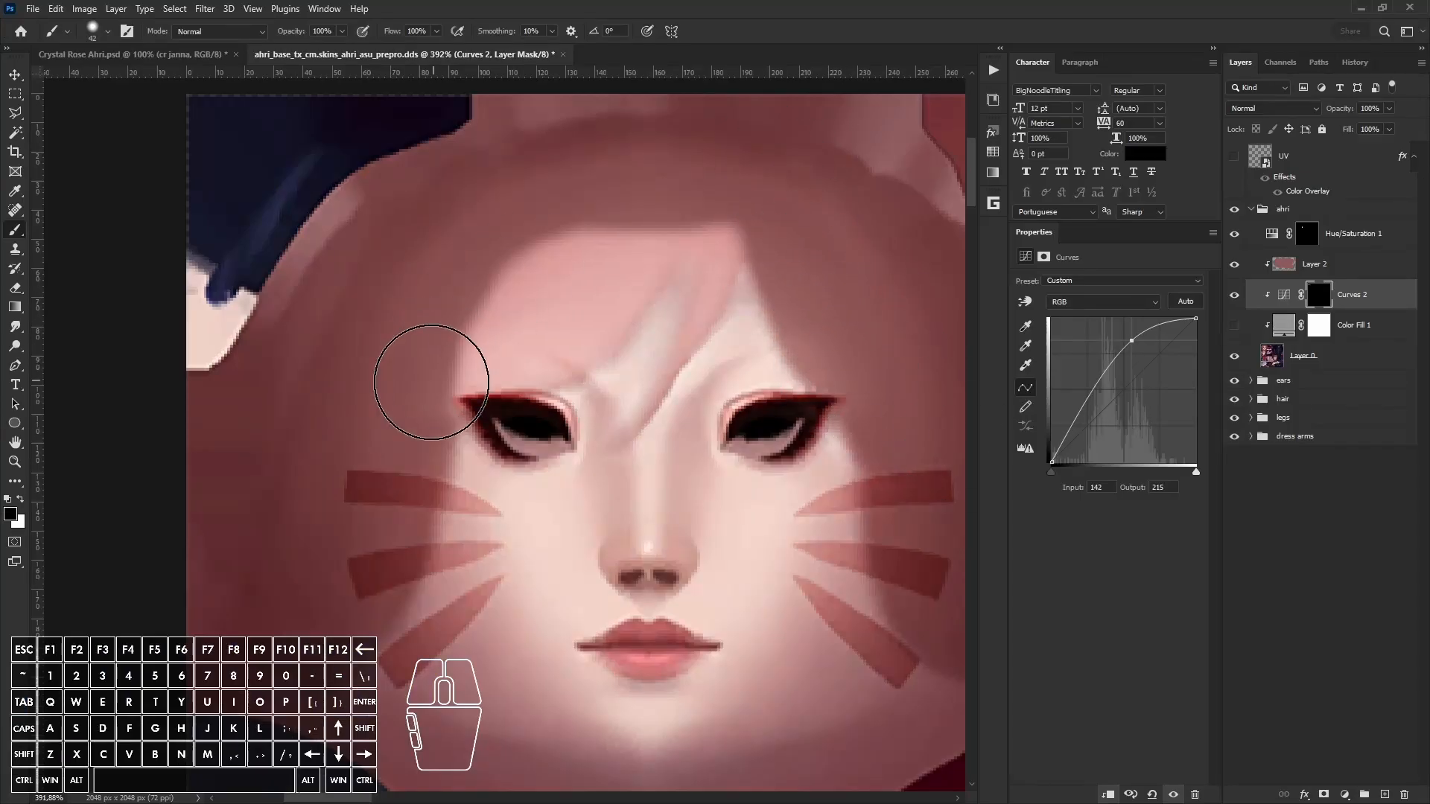
mouse_move(420, 388)
left_mouse_down()
mouse_move(505, 191)
mouse_move(842, 208)
left_mouse_up()
key("alt+Tab")
key("alt+Tab")
Step: Save the texture with the refined forehead mask over the existing DDS file and switch to Maya
left_click(33, 9)
left_click(64, 188)
left_click(274, 477)
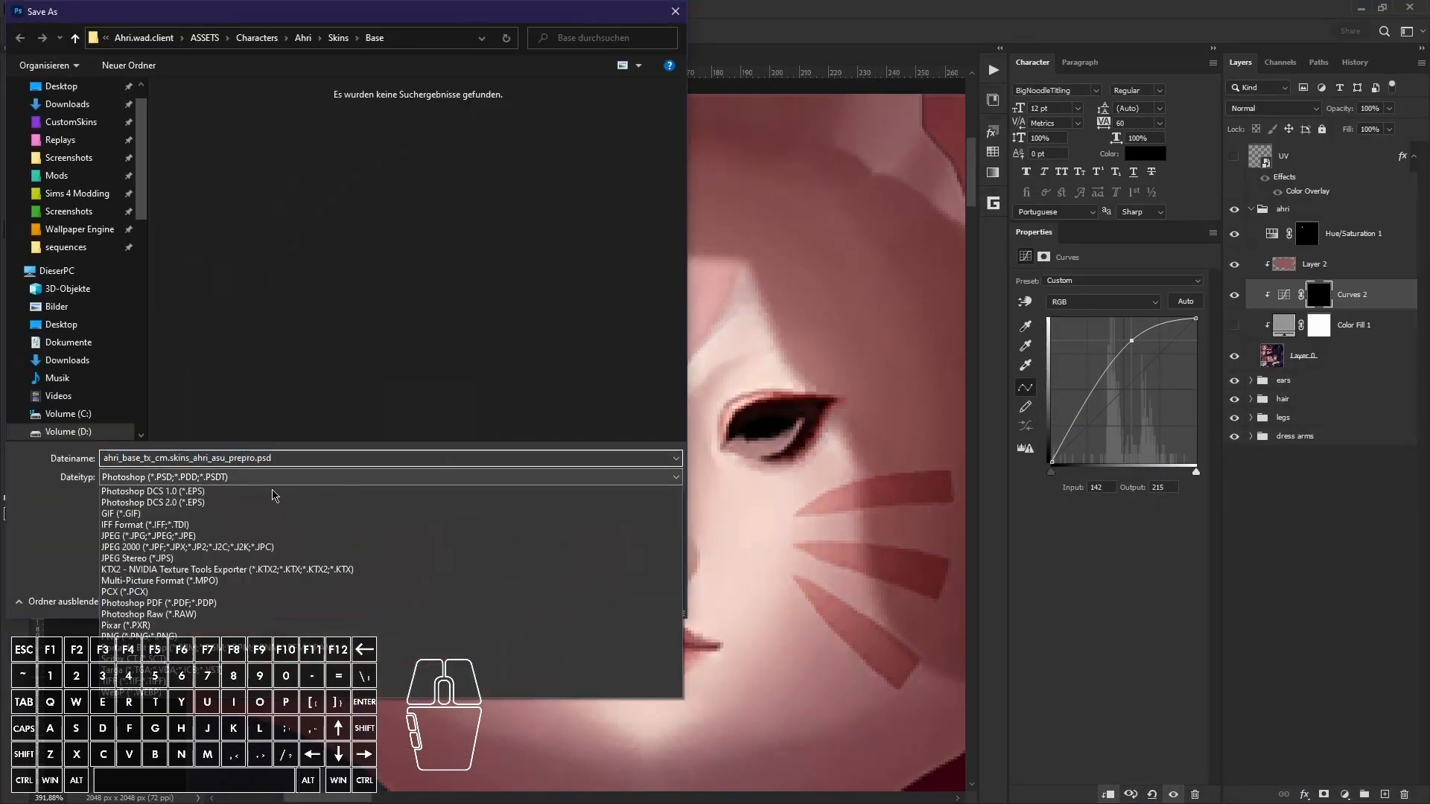
left_click(274, 566)
left_click(563, 598)
left_click(773, 409)
left_click(896, 601)
key("alt+Tab")
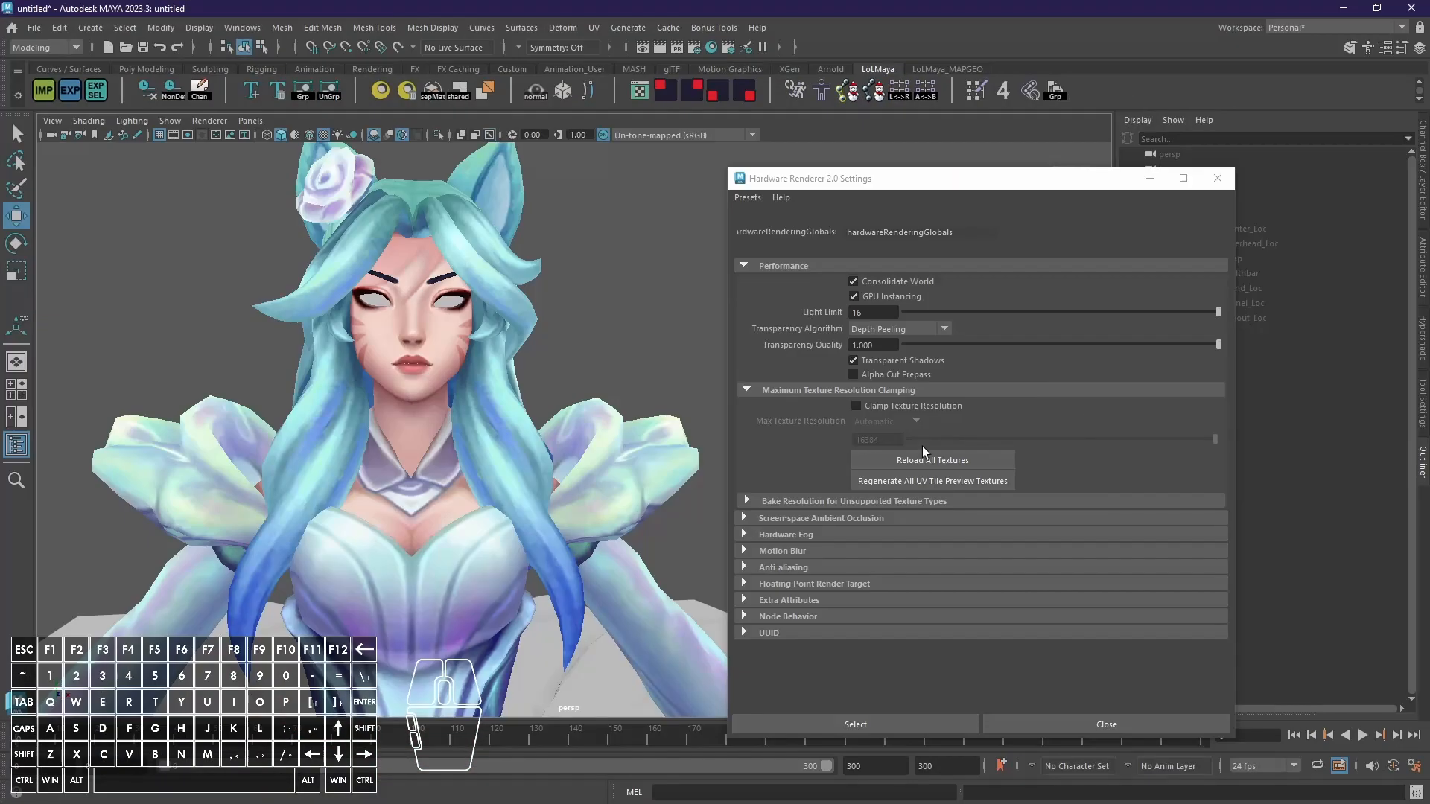
Step: Reload all textures in Maya, examine the forehead on the model and return to Photoshop
left_click(921, 454)
key("alt+Tab")
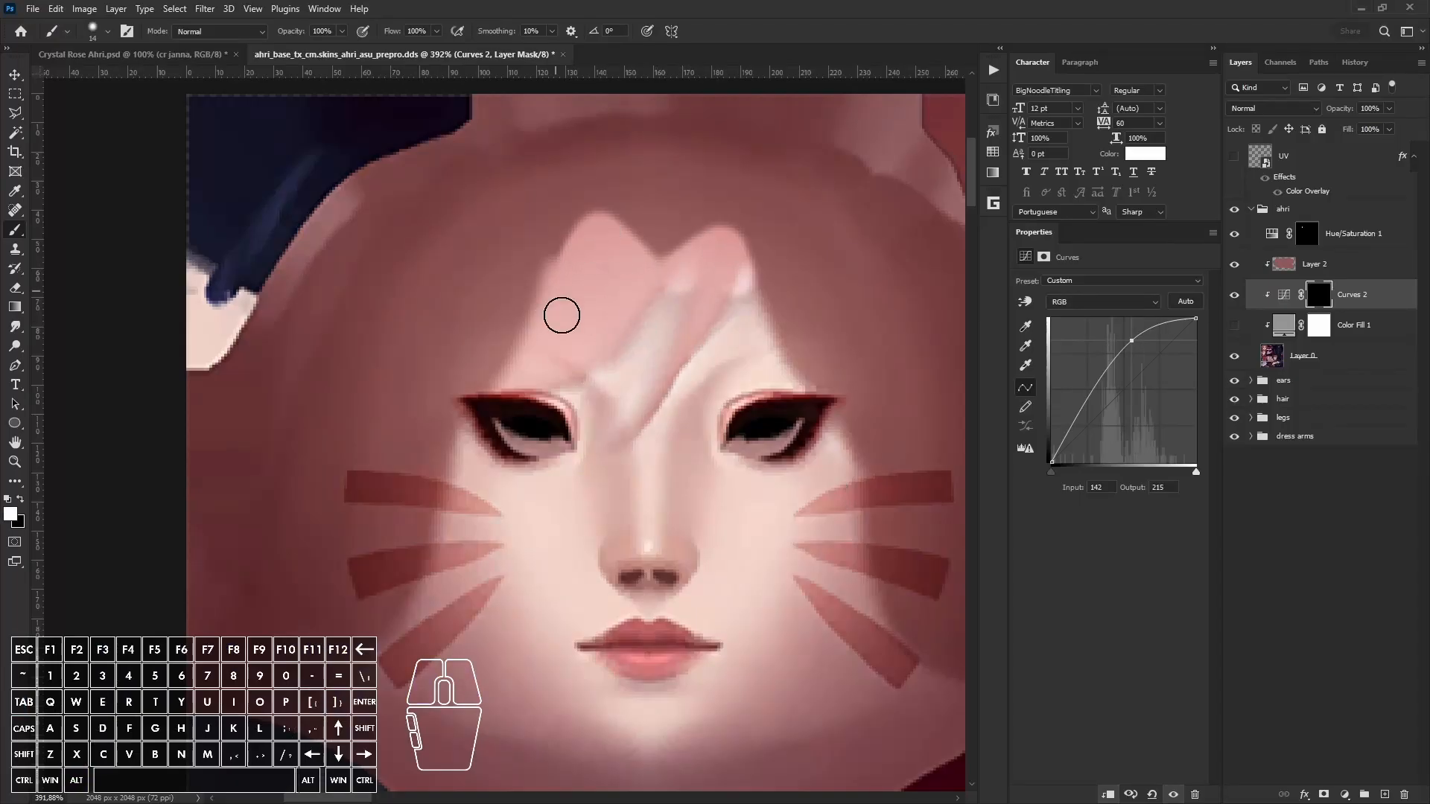
key("alt+Tab")
key("alt+Tab")
Step: Paint black on the Curves 2 mask along the forehead's outer edge with a 25 px brush
key("x")
key("ctrl+z")
right_click_drag(520, 258, 537, 259, "alt")
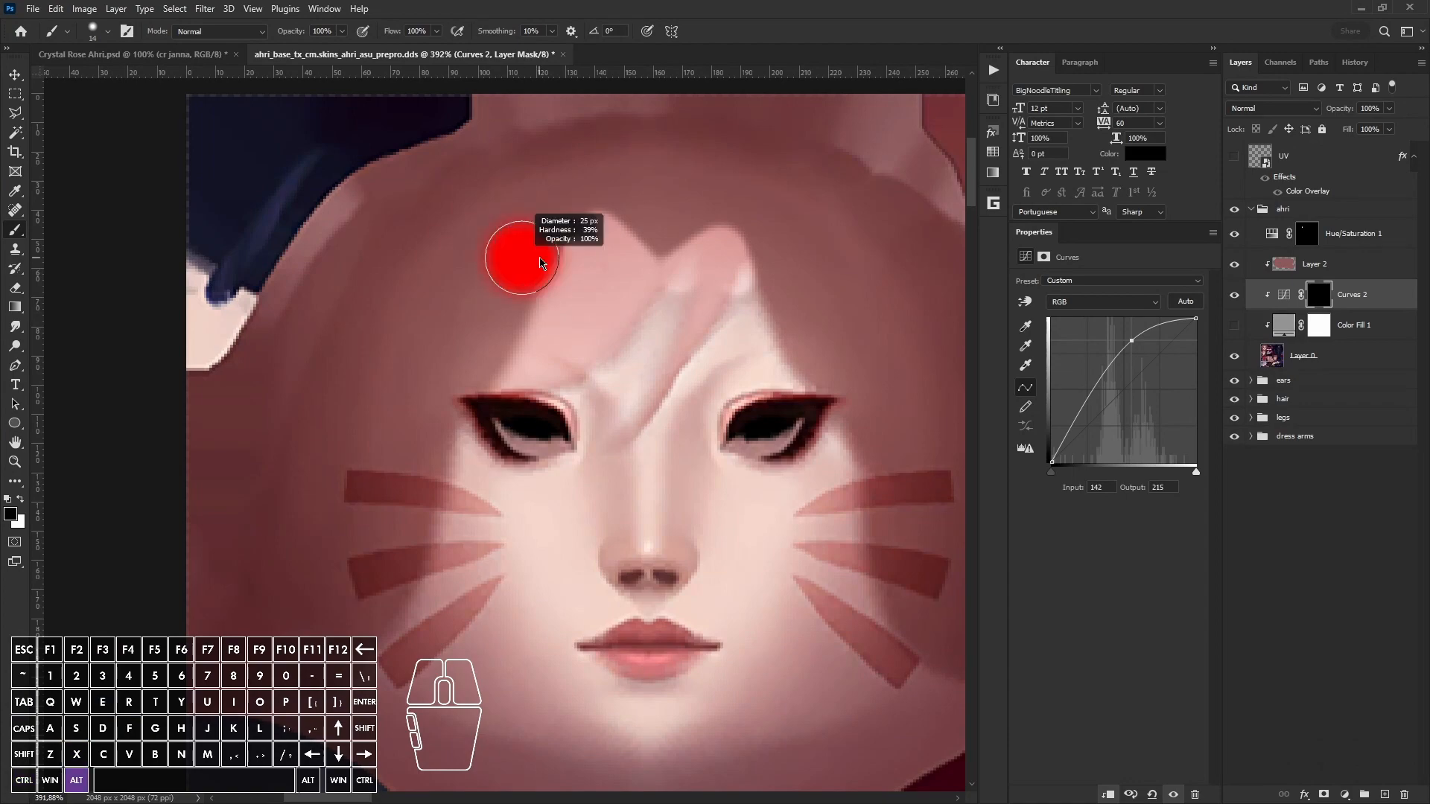
left_click_drag(574, 211, 395, 412)
Step: Save the texture with the trimmed forehead edge over the existing DDS file using the NVIDIA exporter
left_click(33, 9)
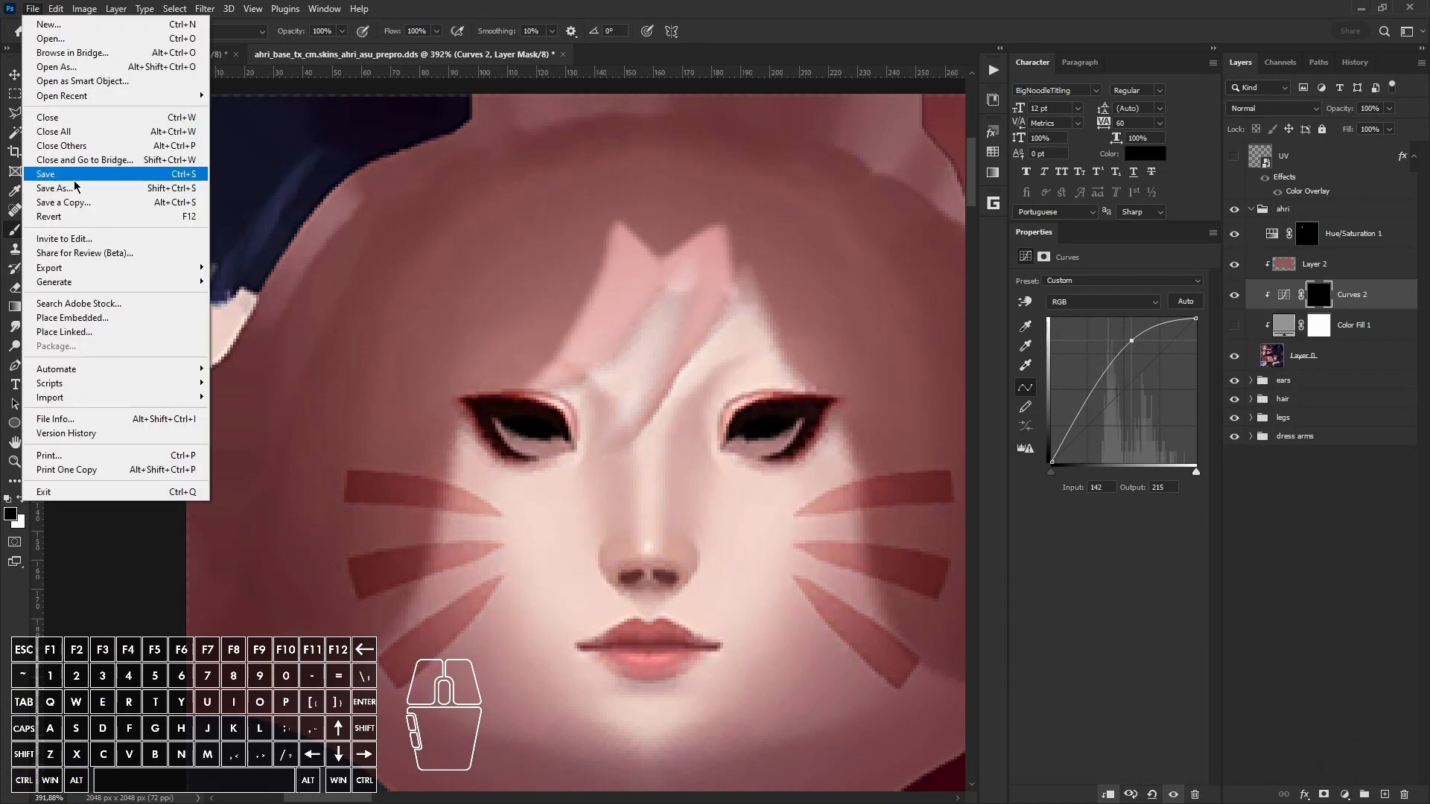
left_click(75, 187)
left_click(326, 479)
left_click(298, 574)
left_click(562, 599)
left_click(770, 410)
left_click(845, 600)
Step: Switch to Maya, reload all textures and examine the trimmed forehead on the model
key("alt+Tab")
left_click(934, 456)
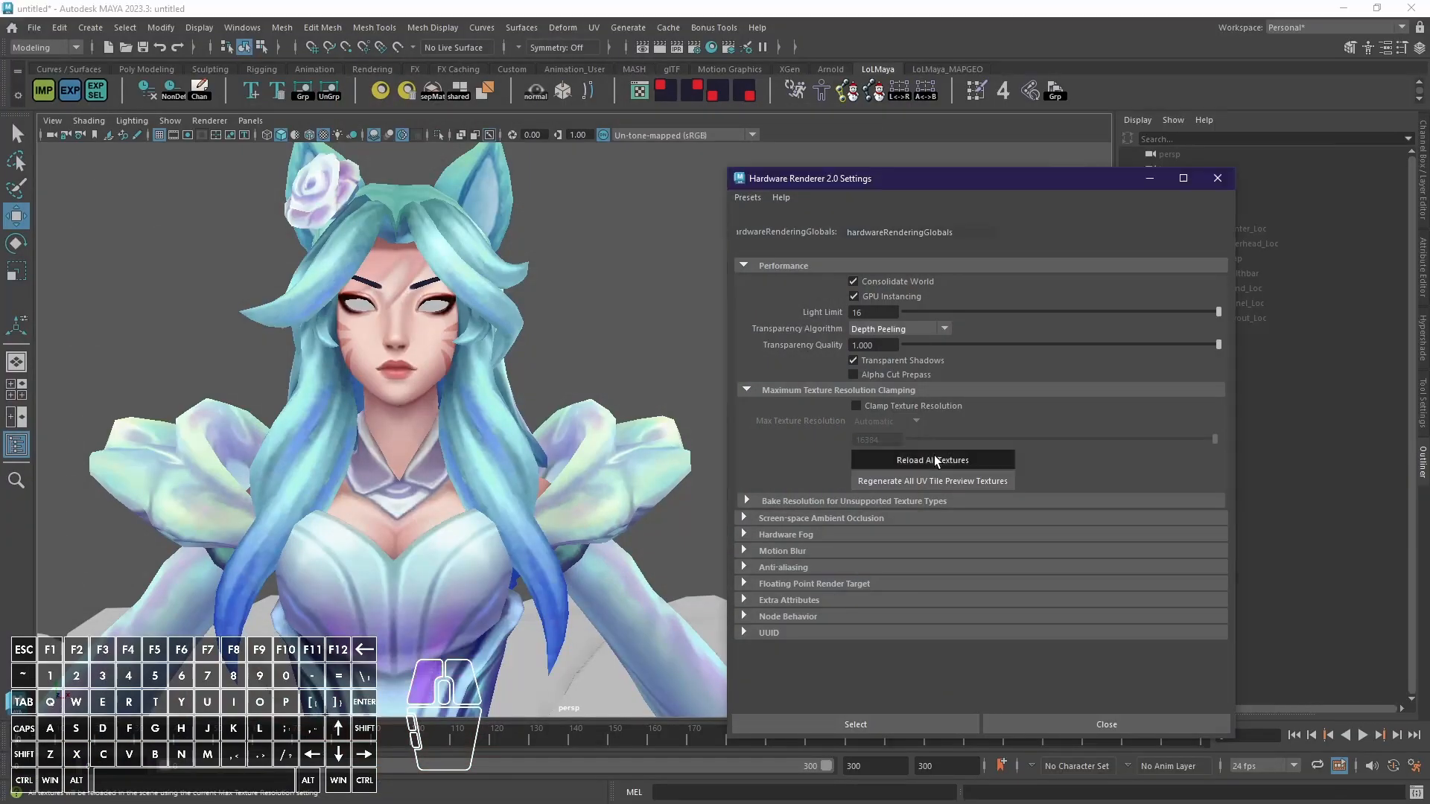
scroll(506, 373, "down", 4)
left_click_drag(492, 373, 570, 457, "alt")
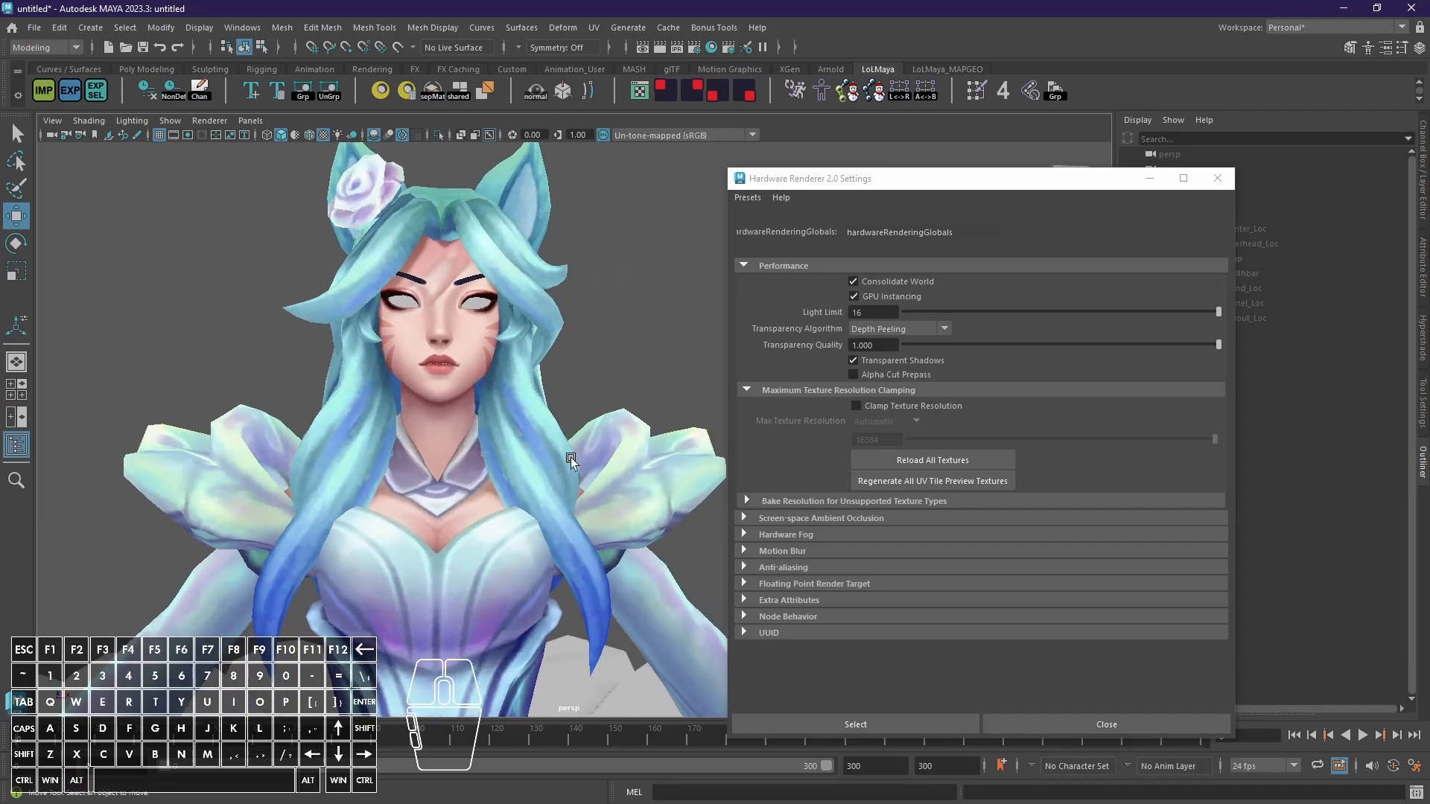
Step: Switch to Photoshop, trim the top of the Curves 2 mask and paint the diagonal forehead streak out of it
key("alt+Tab")
key("x")
left_click_drag(646, 213, 626, 188)
key("x")
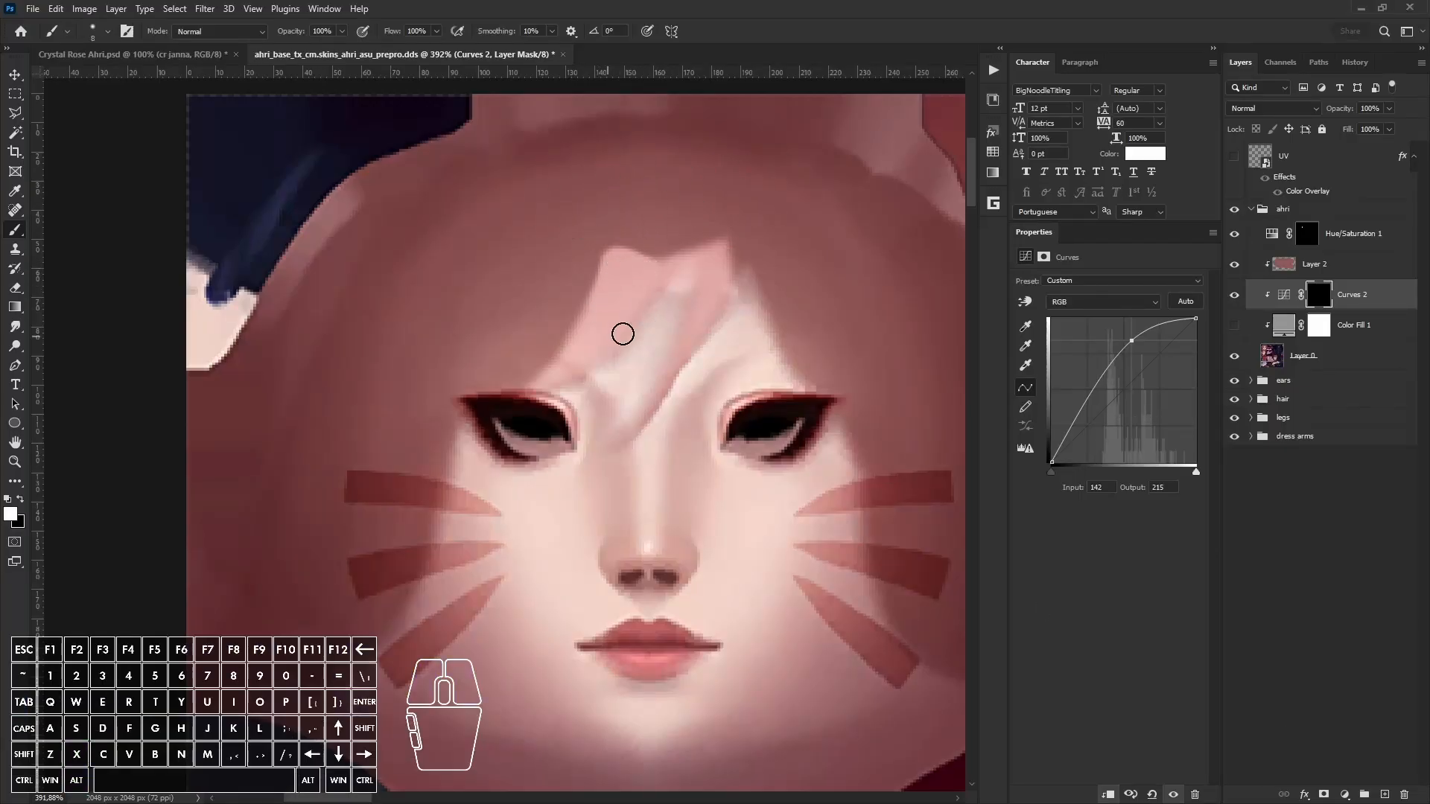
key("x")
key("bracketleft")
left_click_drag(676, 302, 682, 277)
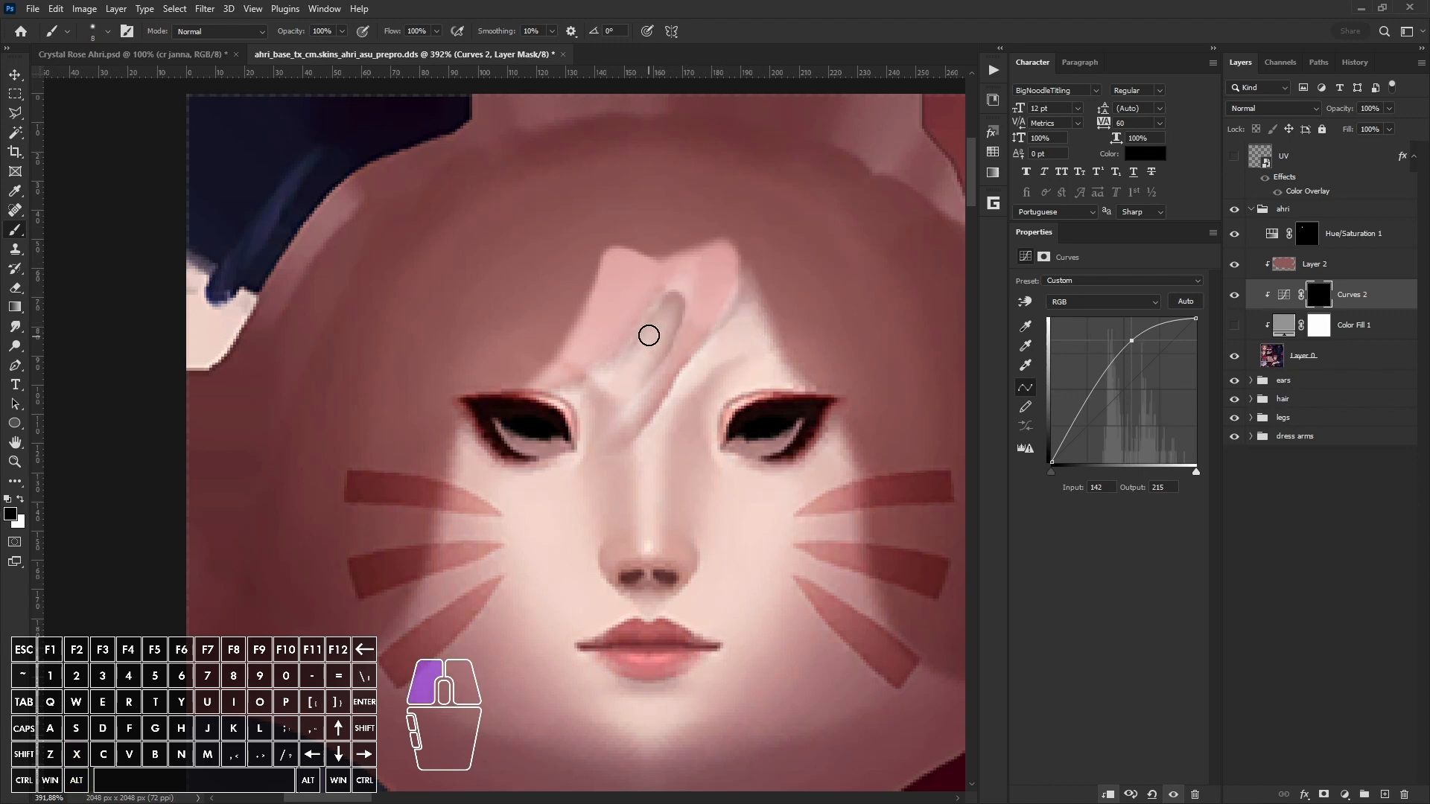
Step: Raise the Curves 2 point to input 126, output 232, and smudge its mask along the diagonal forehead streaks
left_click(1284, 295)
left_click_drag(1131, 341, 1124, 329)
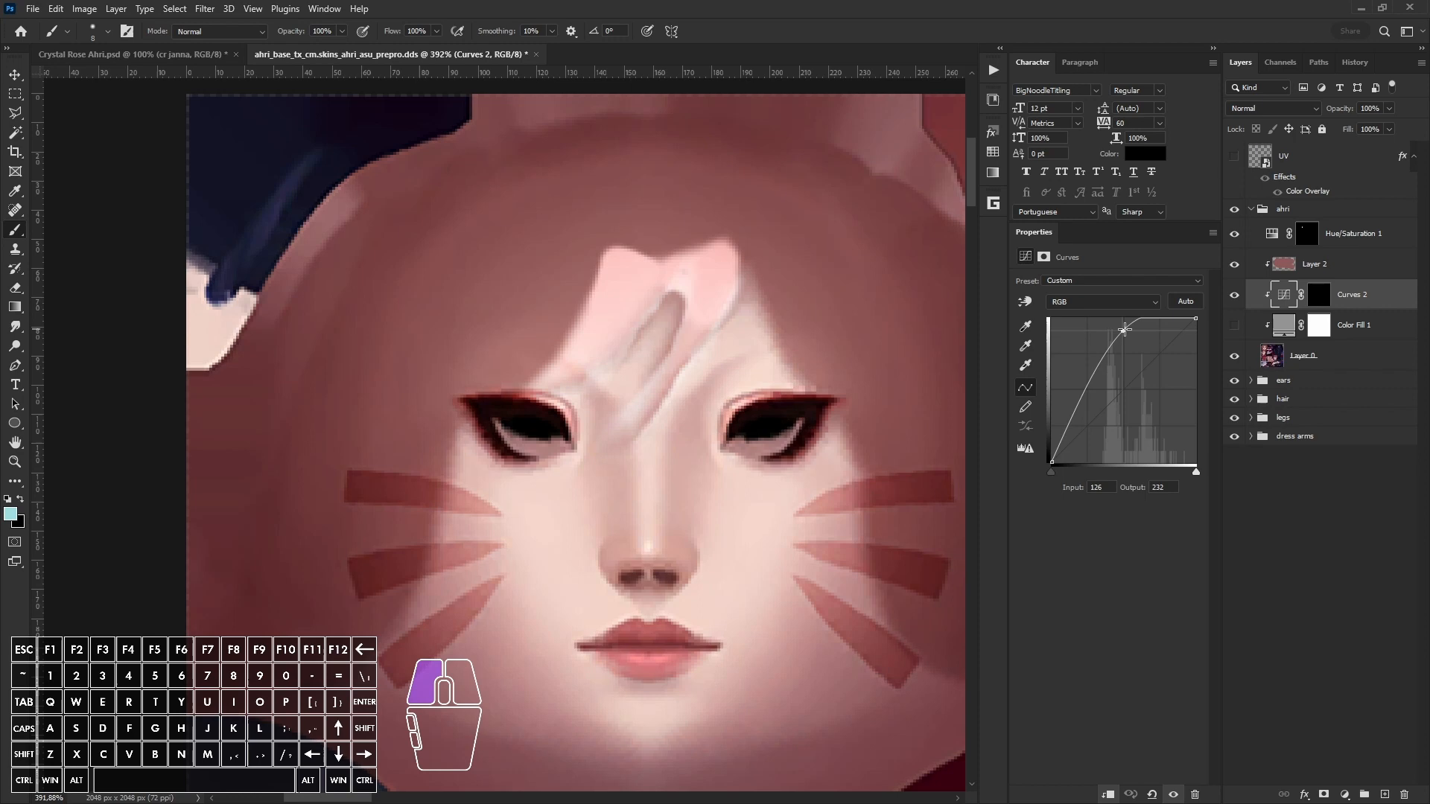
left_click(1318, 295)
left_click(15, 327)
right_click_drag(628, 322, 614, 321, "alt")
left_click_drag(647, 323, 625, 321)
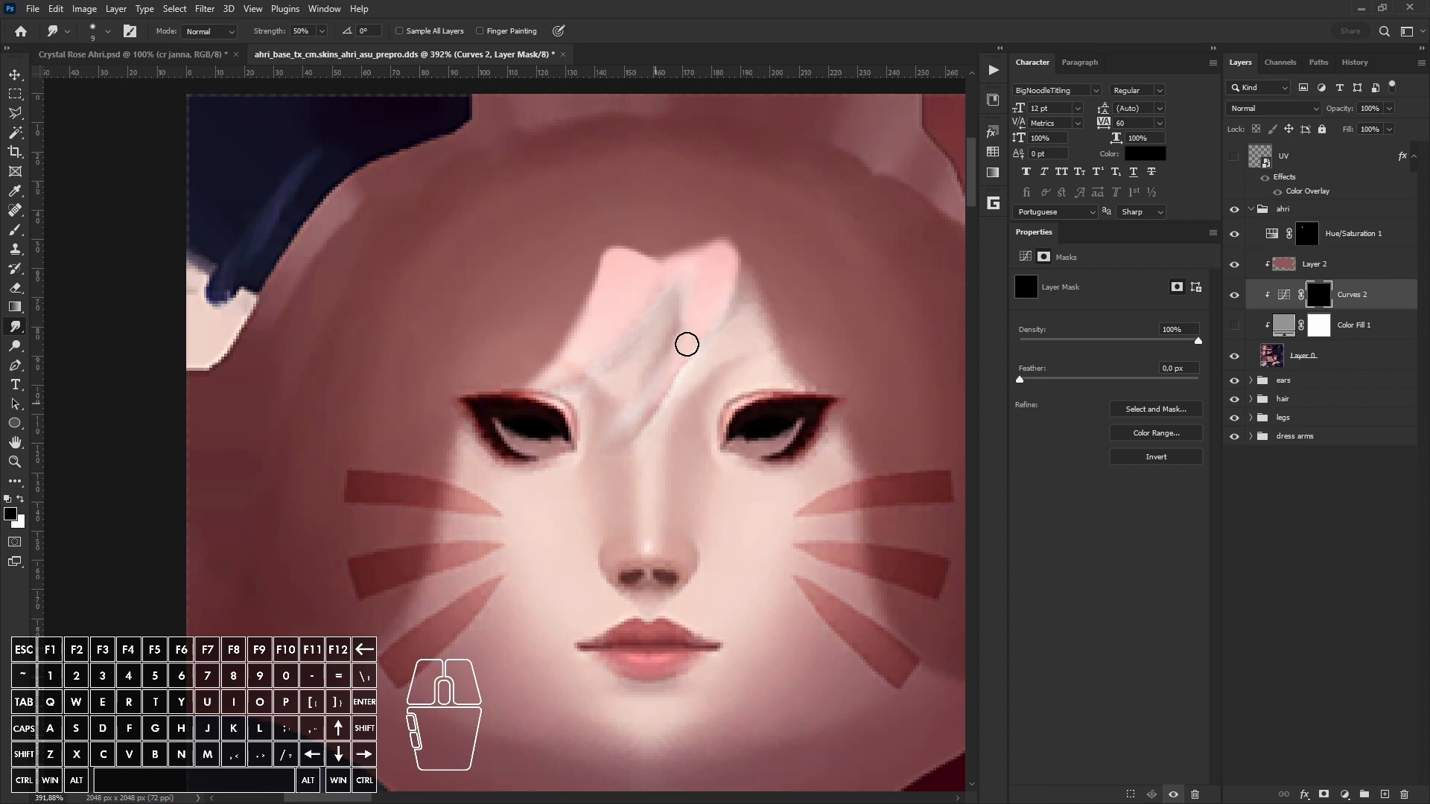
left_click_drag(682, 392, 648, 435)
Step: Readjust the Curves 2 point to input 121, output 231
scroll(702, 396, "down", 3, "alt")
scroll(715, 425, "up", 1, "alt")
left_click(1284, 295)
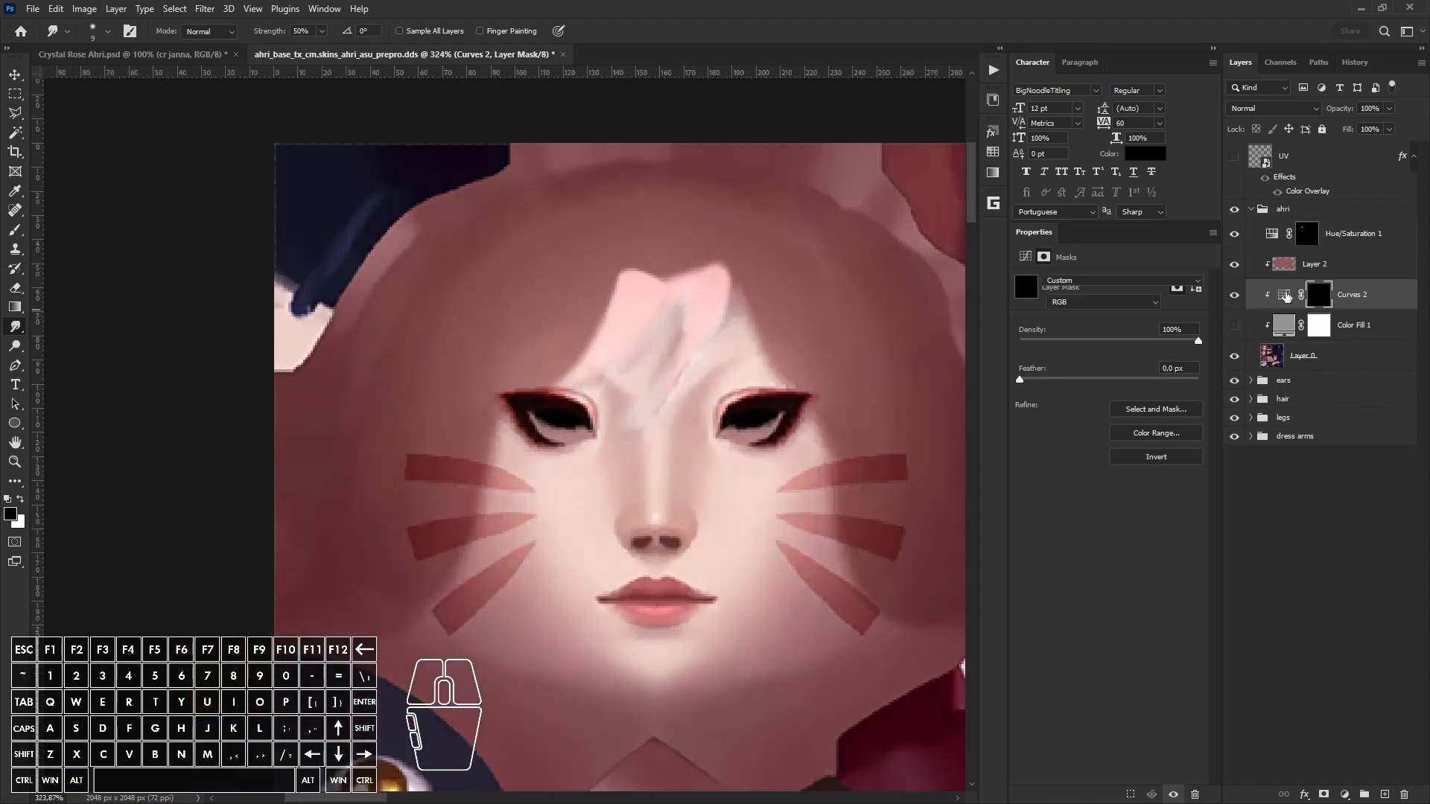
mouse_move(1123, 331)
left_mouse_down()
mouse_move(1110, 332)
mouse_move(1124, 332)
left_mouse_up()
scroll(715, 302, "up", 1, "alt")
scroll(700, 298, "down", 1, "alt")
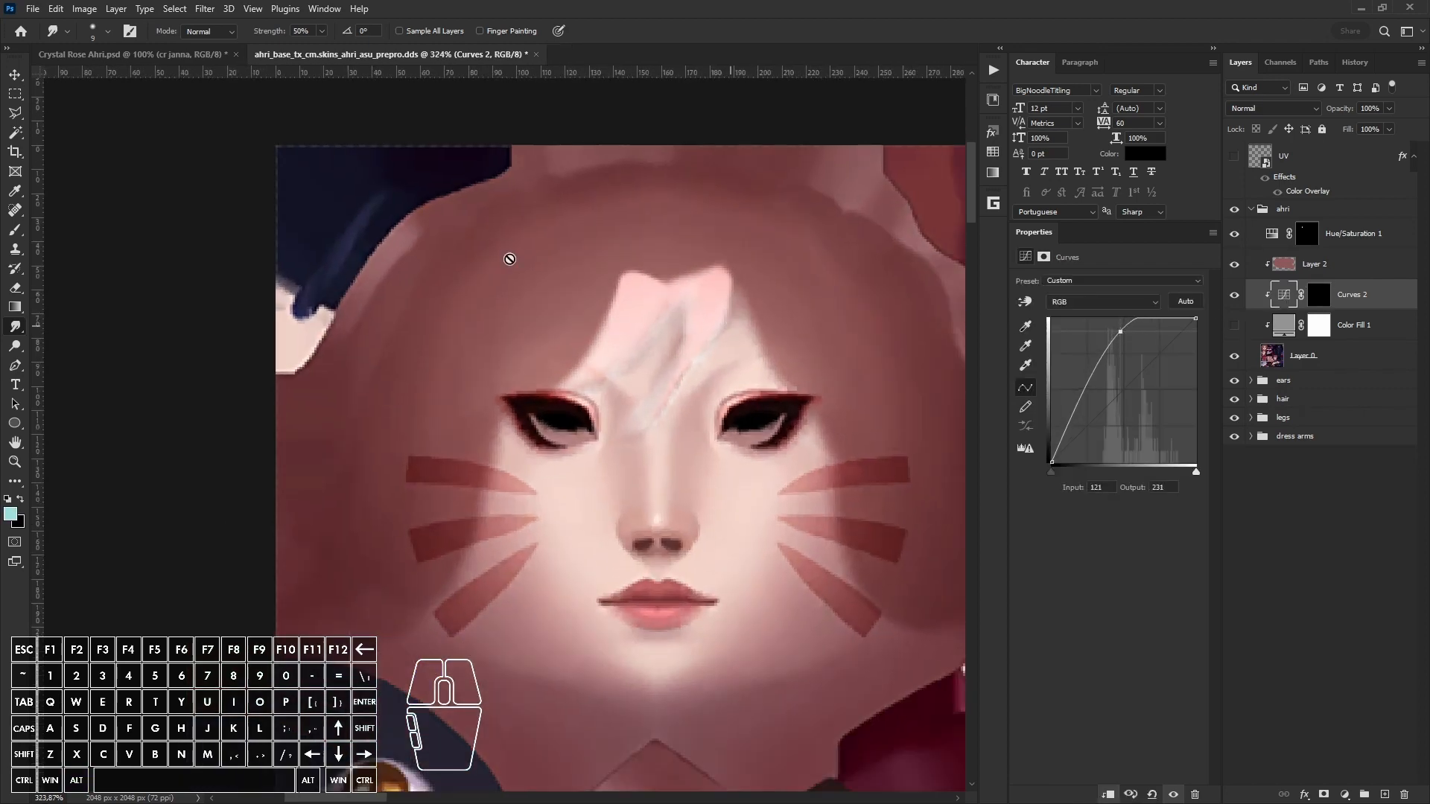
Step: Save the texture over the existing DDS file and examine the reloaded face up close in Maya
left_click(33, 9)
left_click(60, 189)
left_click(257, 477)
left_click(257, 526)
left_click(565, 599)
left_click(783, 415)
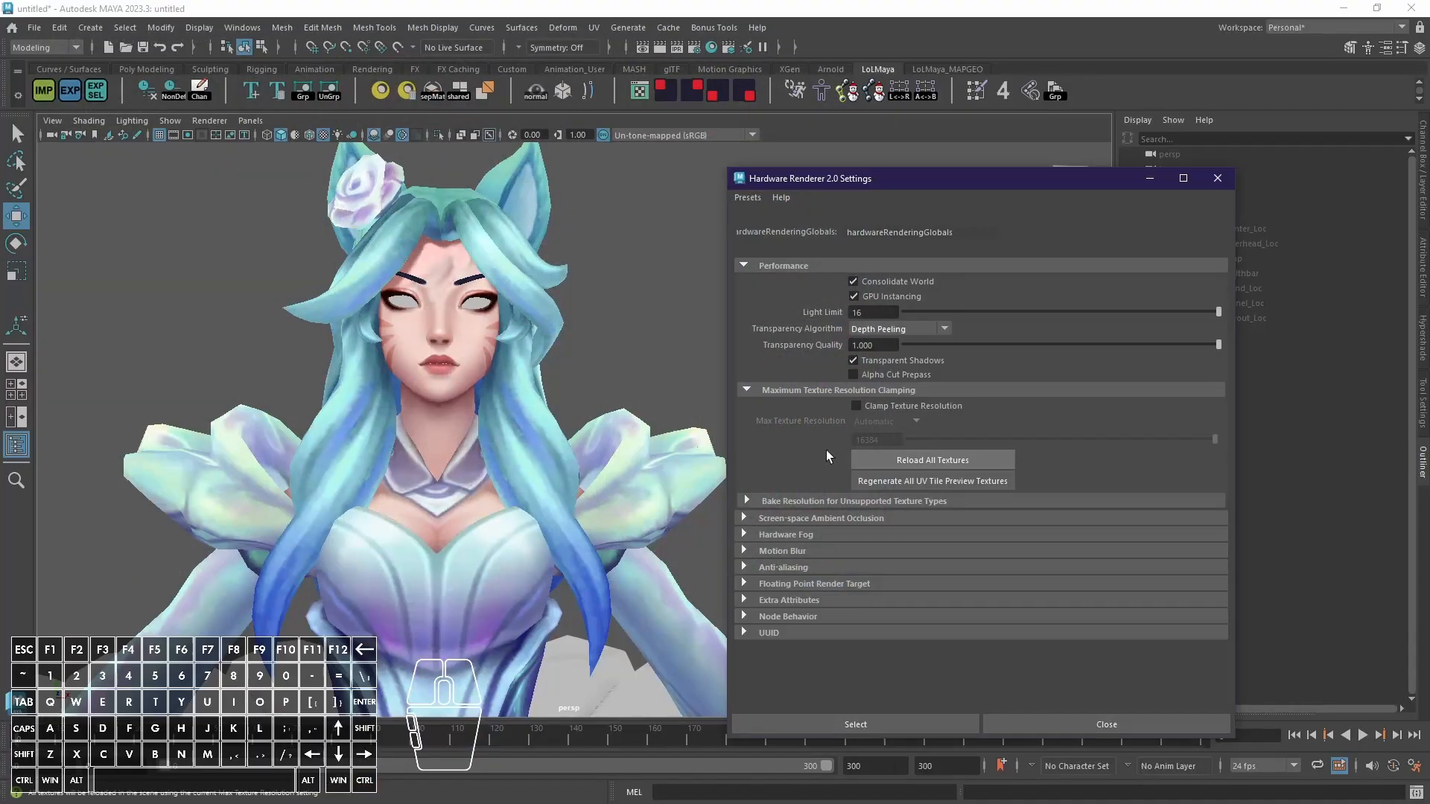
scroll(544, 408, "up", 3)
mouse_move(543, 408)
left_mouse_down("alt")
mouse_move(598, 404)
mouse_move(572, 405)
mouse_move(548, 432)
left_mouse_up("alt")
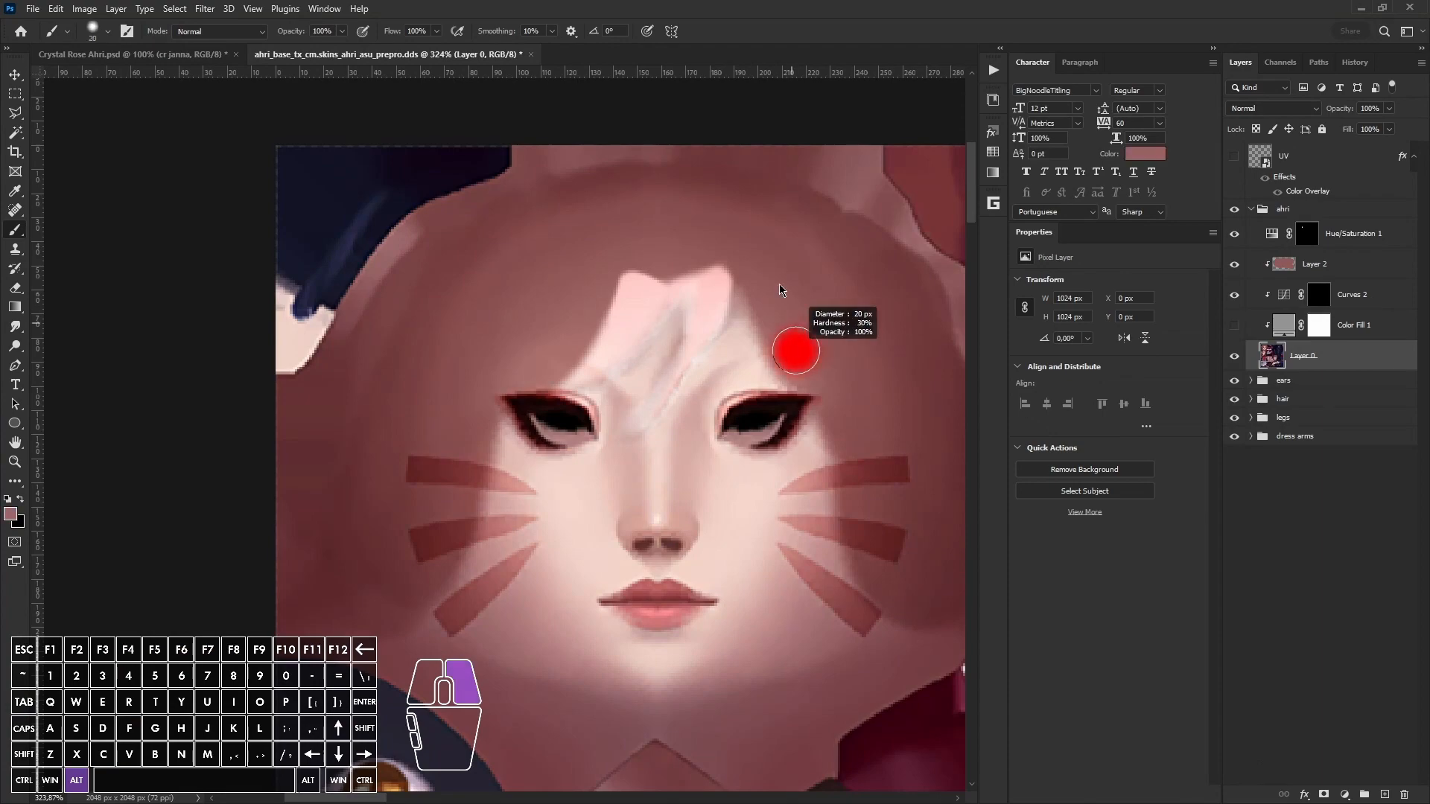
Step: Paint the outer hairline on Layer 0 in the sampled reddish tone with a 20 px brush and save over the DDS
right_click_drag(779, 289, 774, 330, "alt")
left_click(32, 9)
left_click(59, 189)
left_click(351, 477)
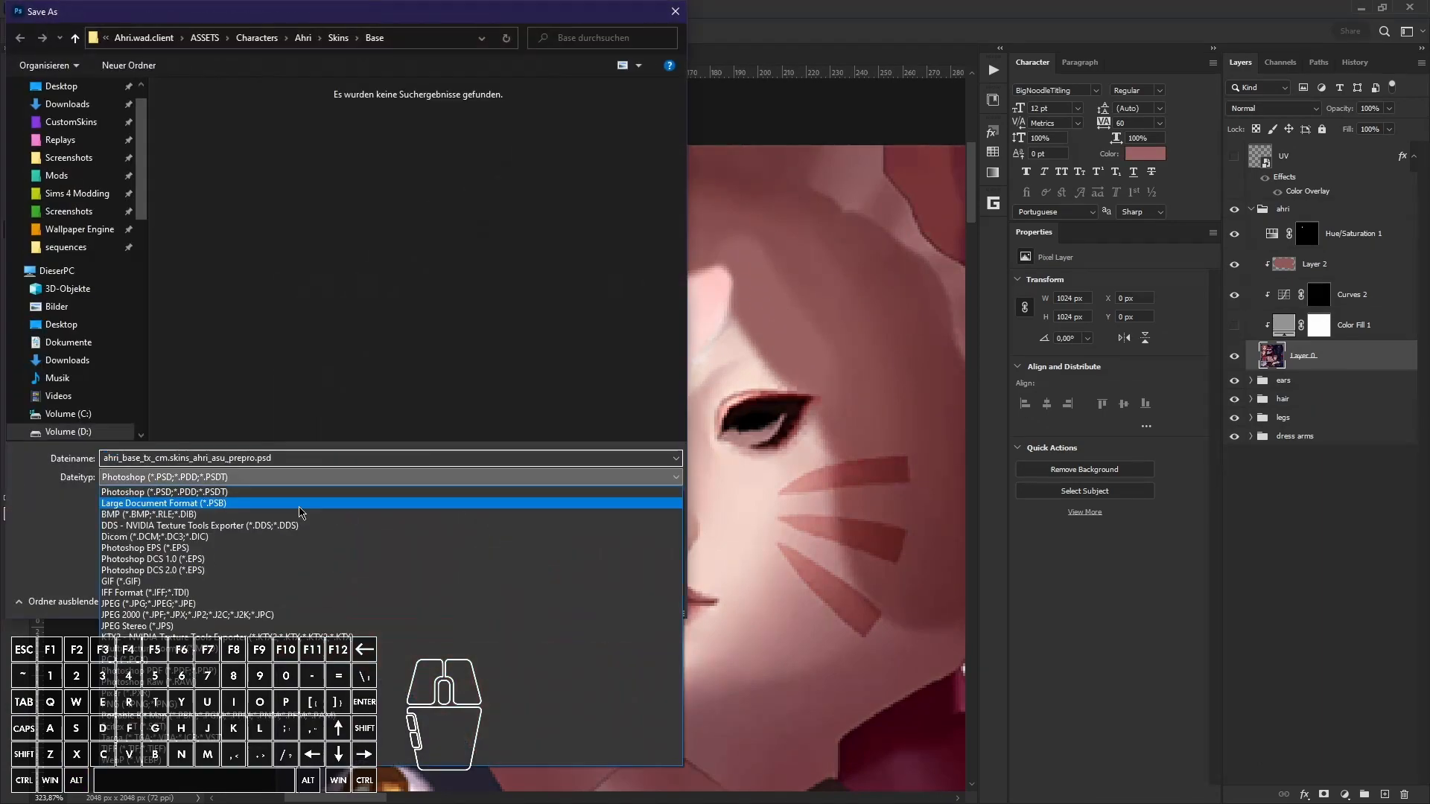
left_click(297, 523)
left_click(564, 598)
left_click(771, 412)
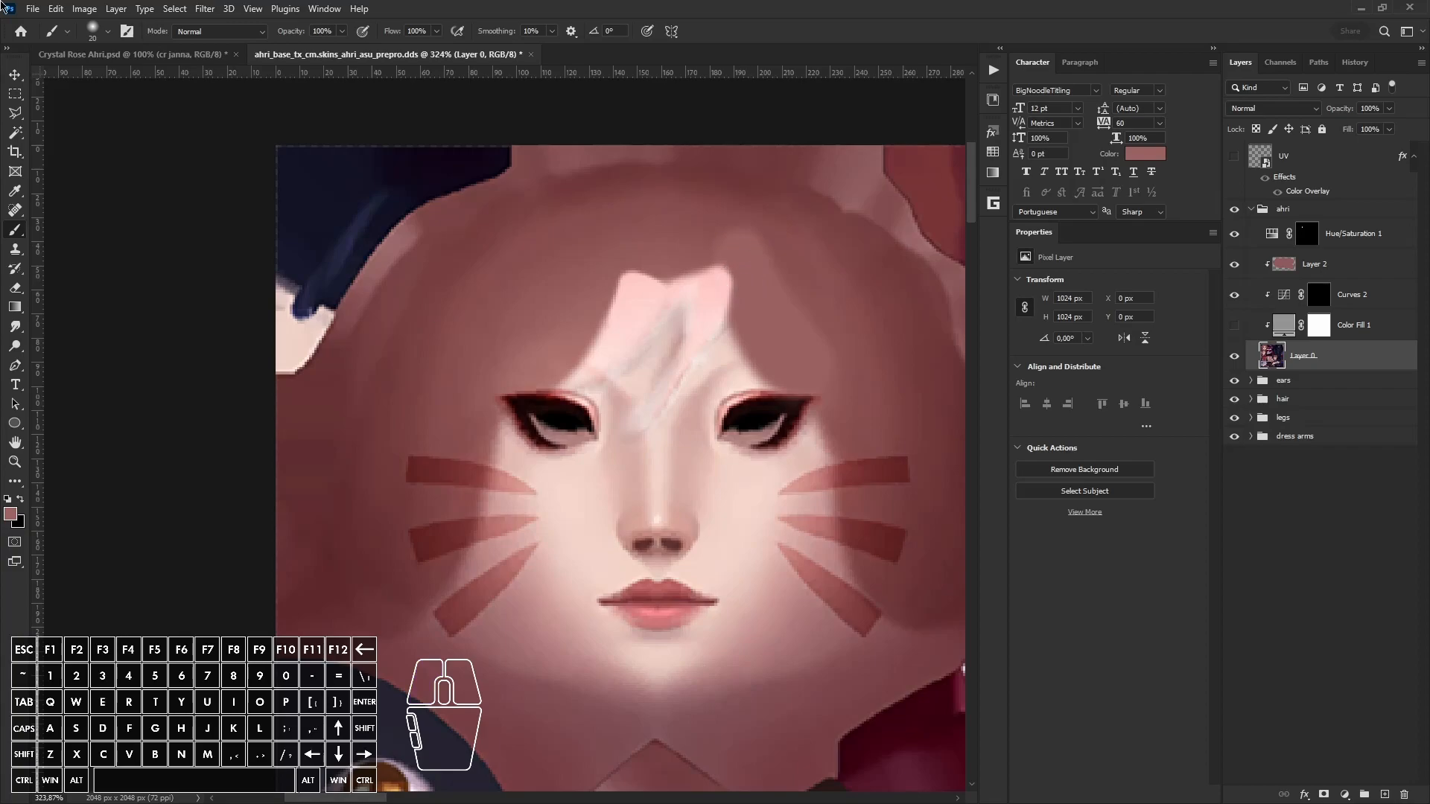
Step: Save the repainted hairline over the existing DDS texture once more
left_click(32, 8)
left_click(94, 189)
left_click(268, 477)
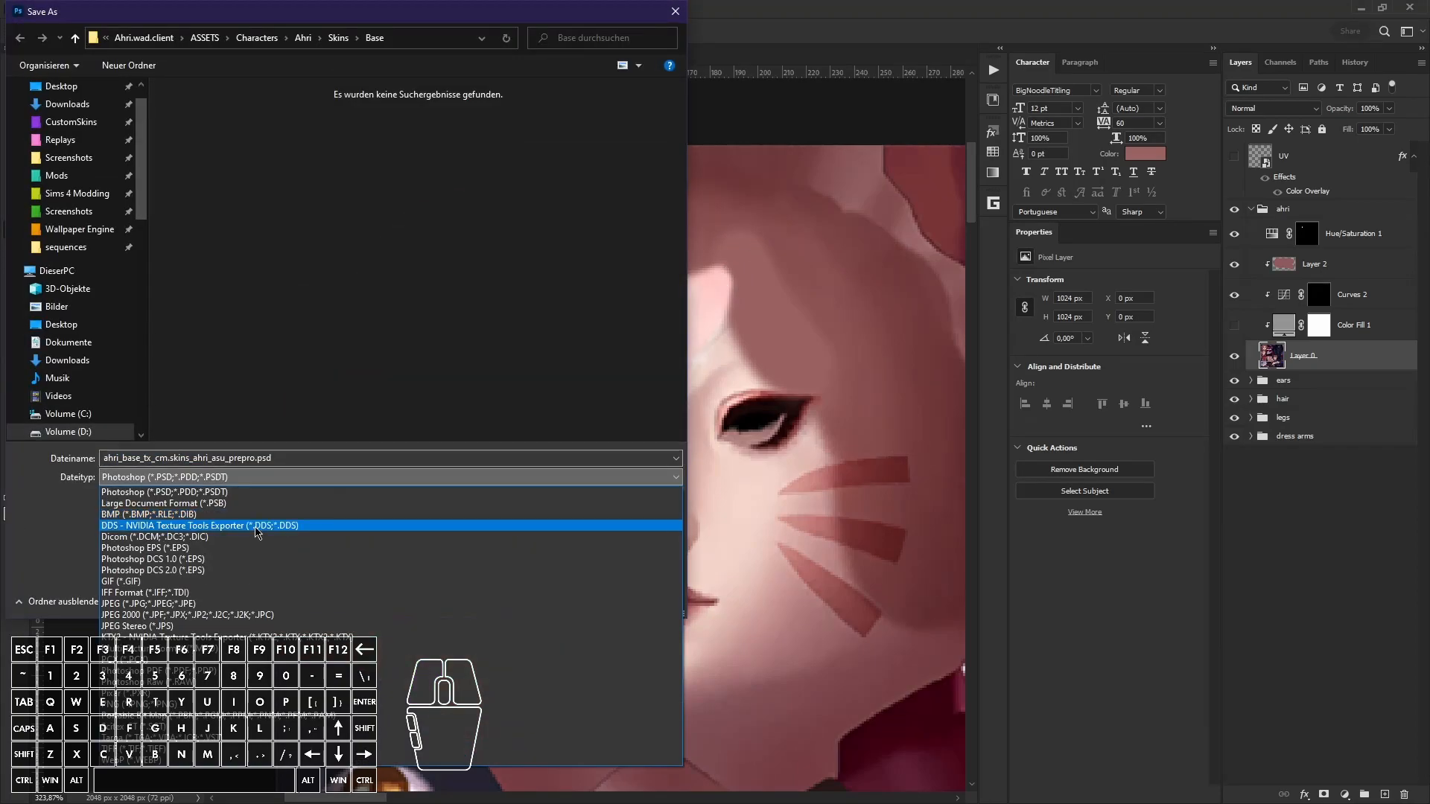
left_click(255, 525)
left_click(563, 598)
left_click(771, 412)
left_click(830, 600)
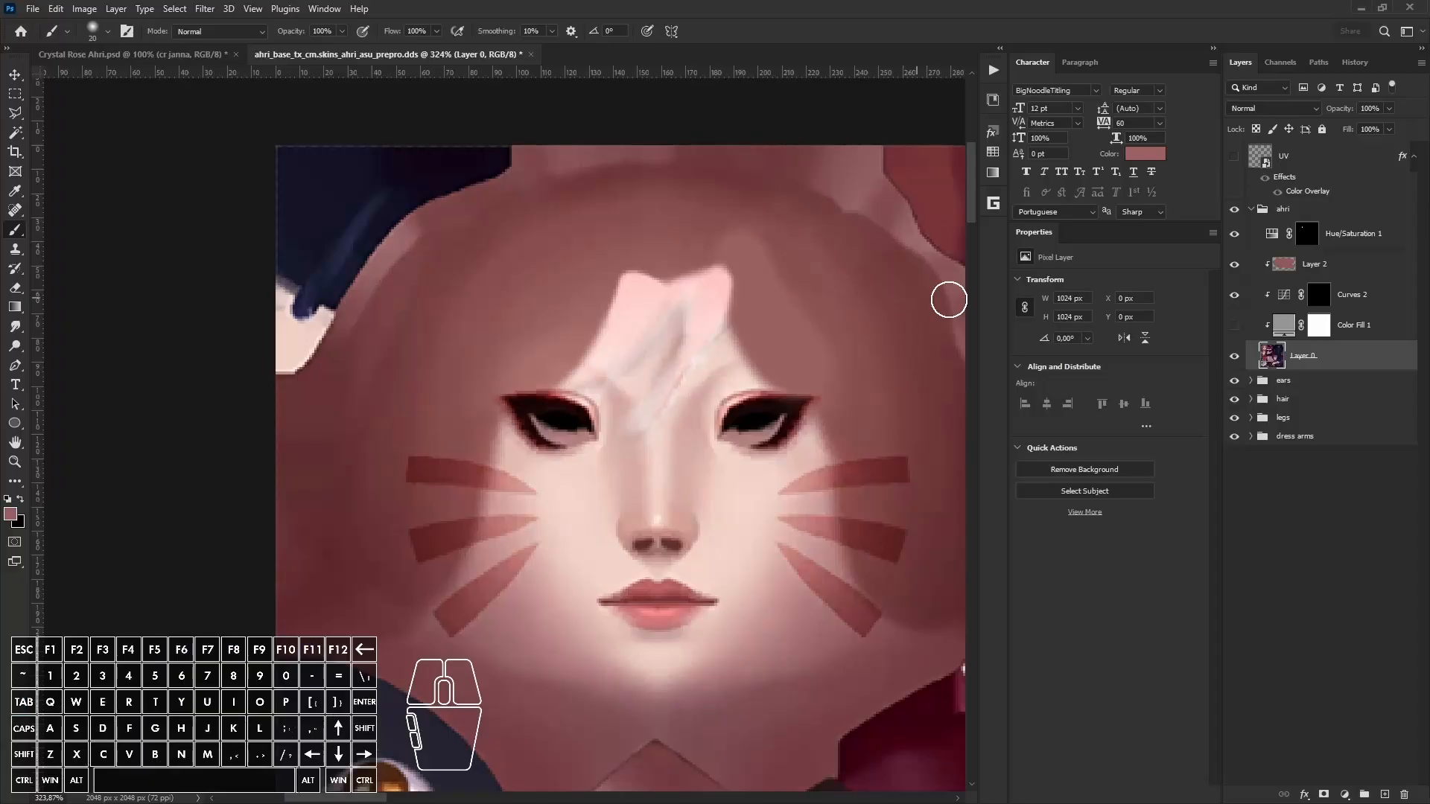
Step: Paint white on the Curves 2 mask along the upper forehead and lower the curve's midpoint
key("alt+]")
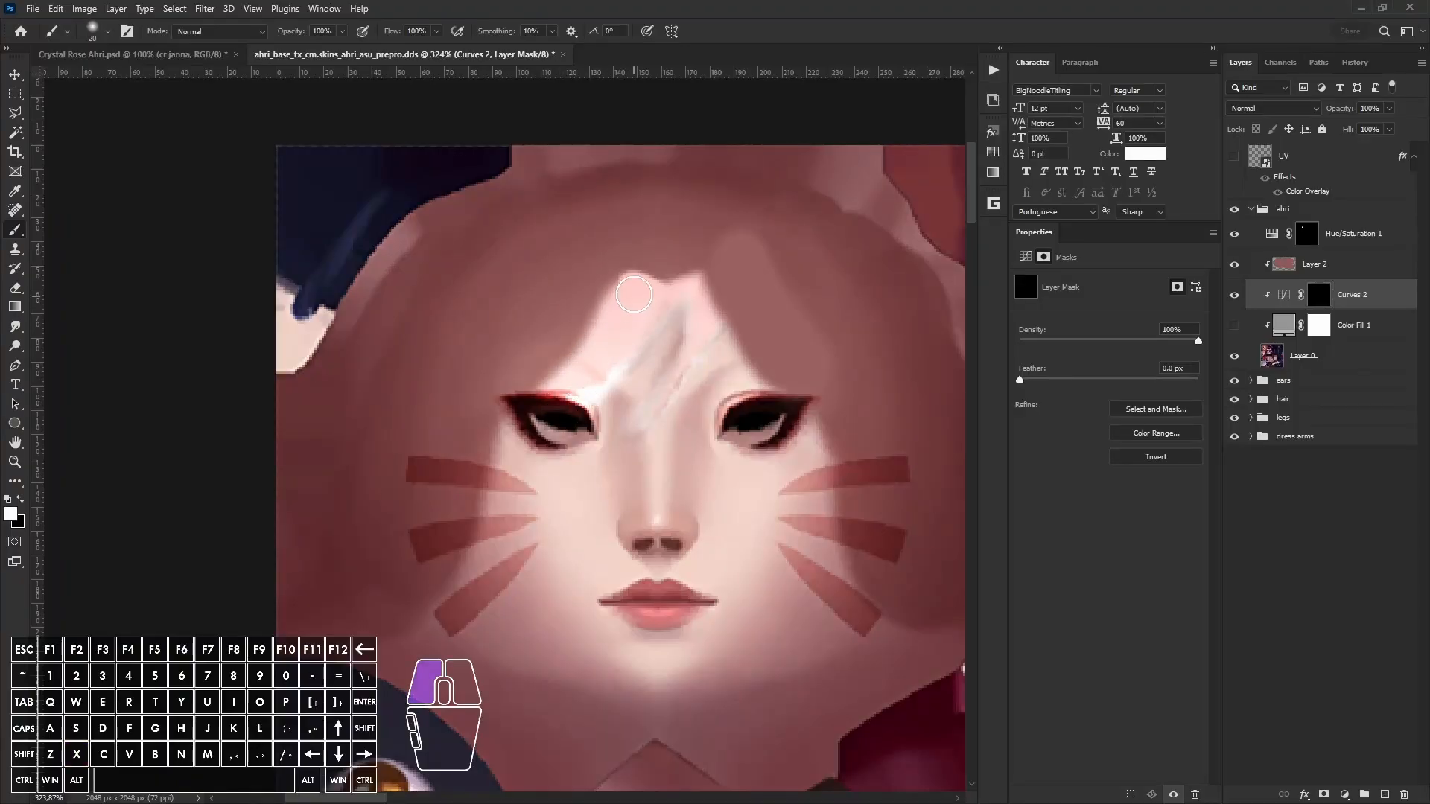
scroll(686, 429, "up", 1)
left_click(1026, 257)
mouse_move(1116, 334)
left_mouse_down()
mouse_move(1147, 332)
mouse_move(1101, 356)
left_mouse_up()
scroll(702, 351, "up", 1, "alt")
Step: Hide Curves 2, smudge away the hair strands between the eyes on Layer 0, and show Curves 2 again
left_click(1282, 351)
key("q")
scroll(677, 425, "up", 2, "alt")
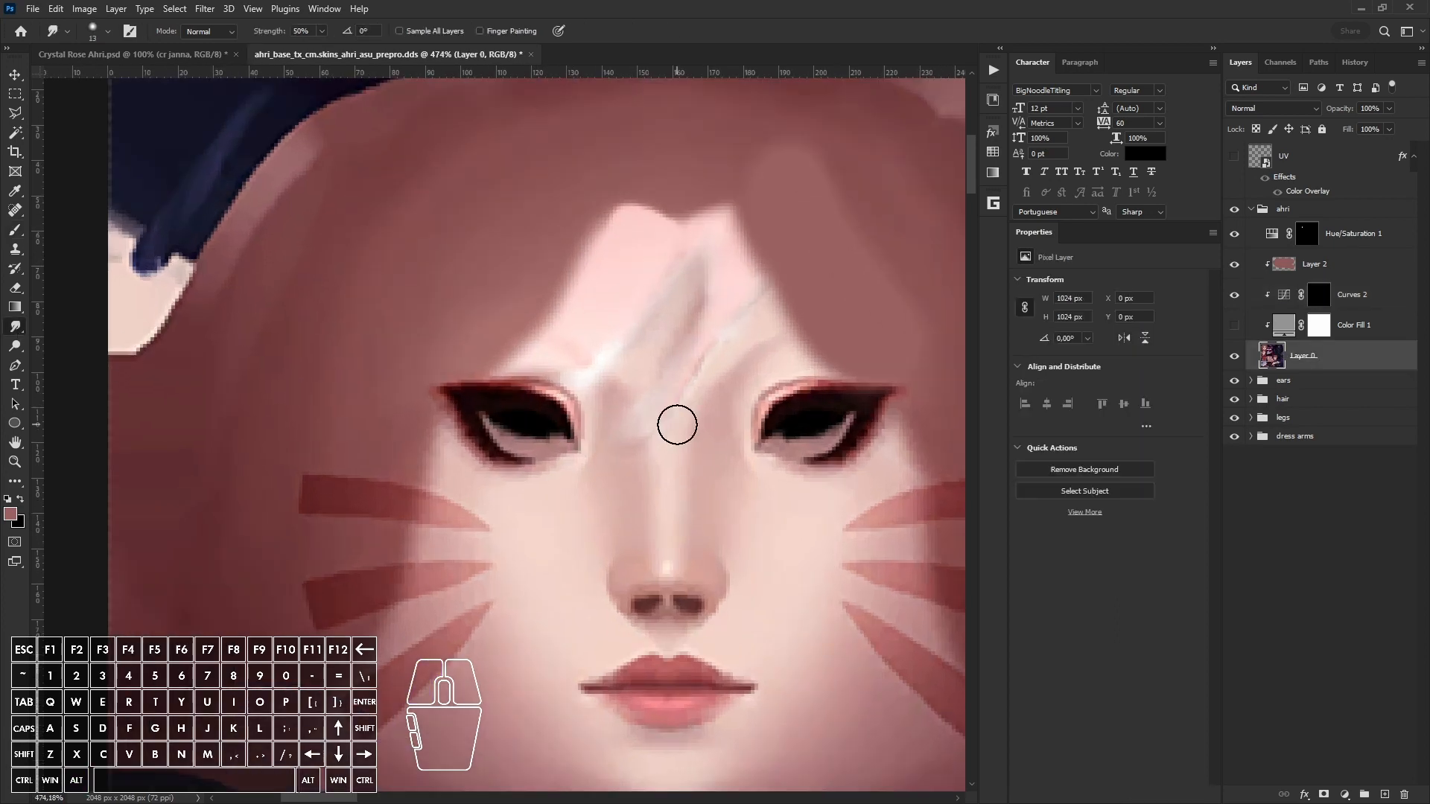
left_click(1233, 295)
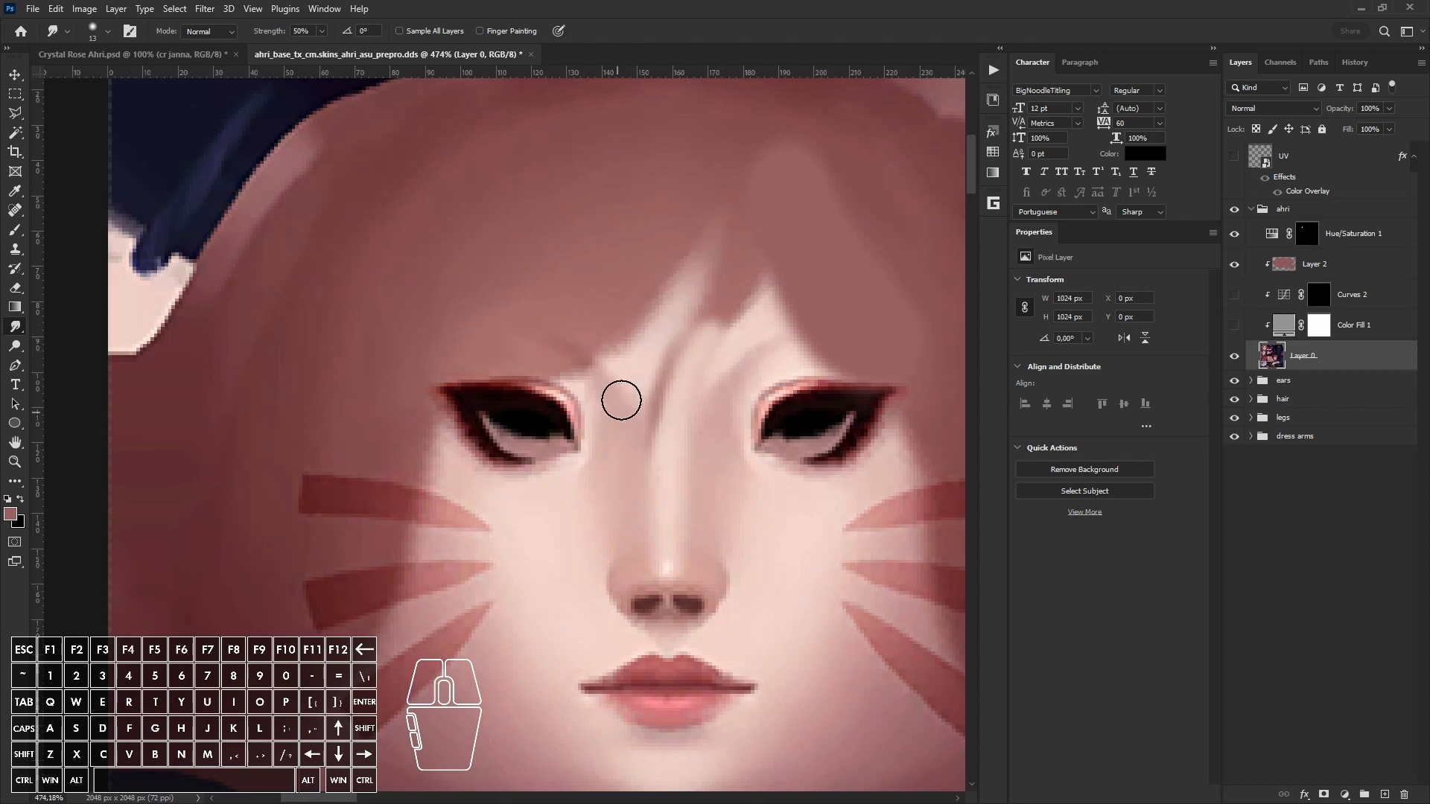
right_click_drag(717, 289, 707, 290, "alt")
left_click_drag(721, 320, 721, 297)
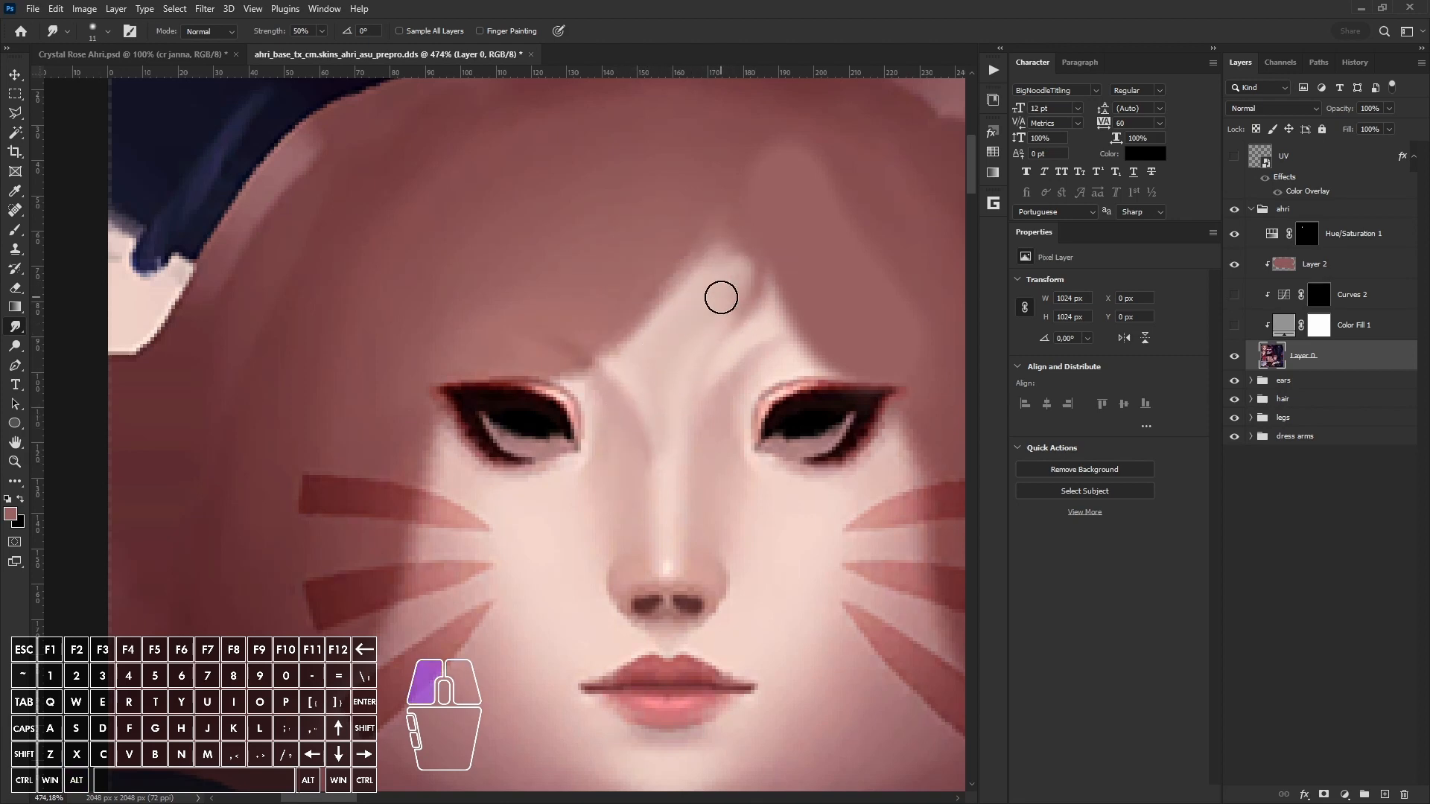
left_click(1236, 296)
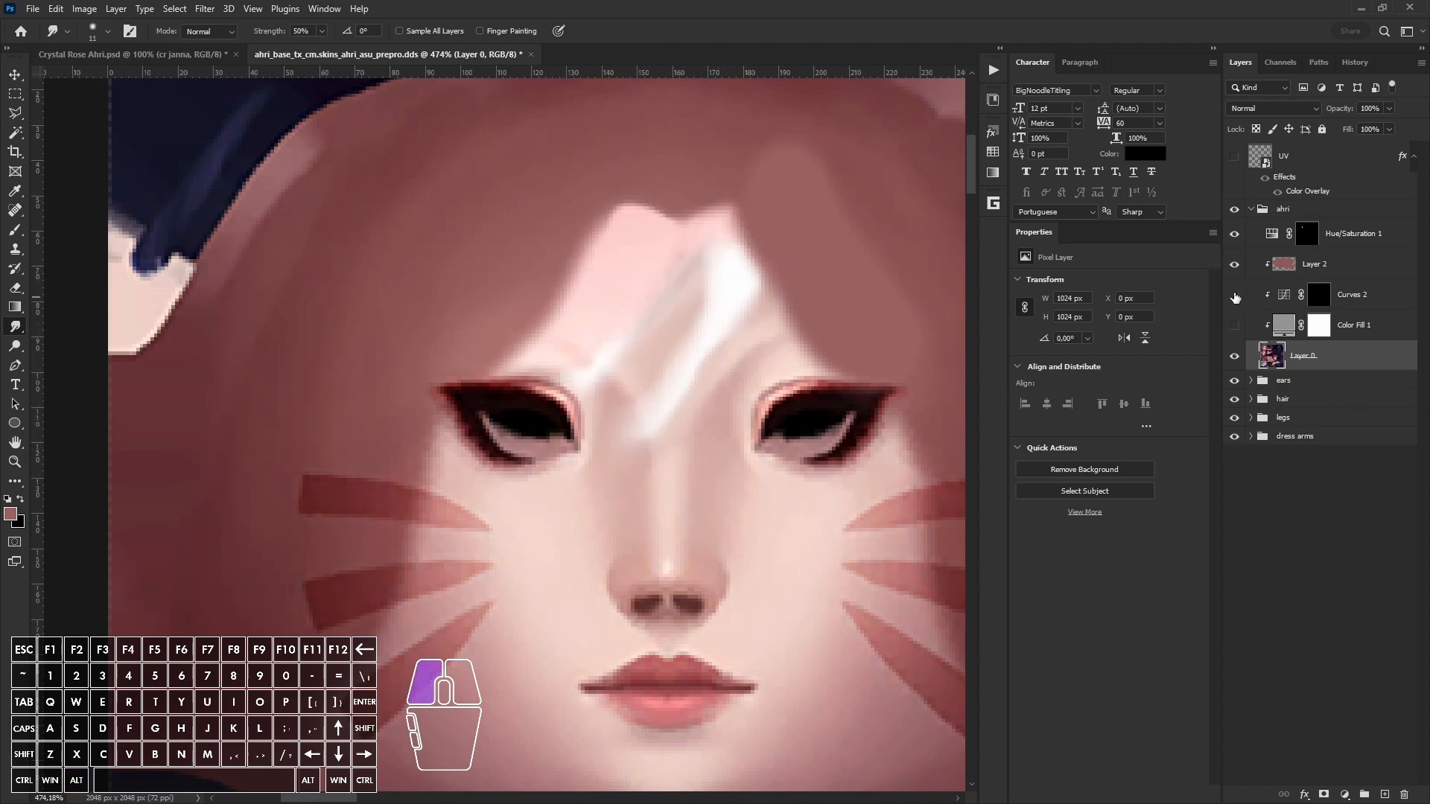
Step: Load the Curves 2 mask as a selection, smudge skin tone across the forehead inside it and deselect
left_click(1318, 298, "ctrl")
right_click_drag(700, 328, 709, 329, "alt")
mouse_move(642, 350)
left_mouse_down()
mouse_move(585, 298)
mouse_move(657, 253)
mouse_move(657, 201)
mouse_move(536, 351)
mouse_move(638, 198)
mouse_move(624, 308)
left_mouse_up()
key("ctrl+d")
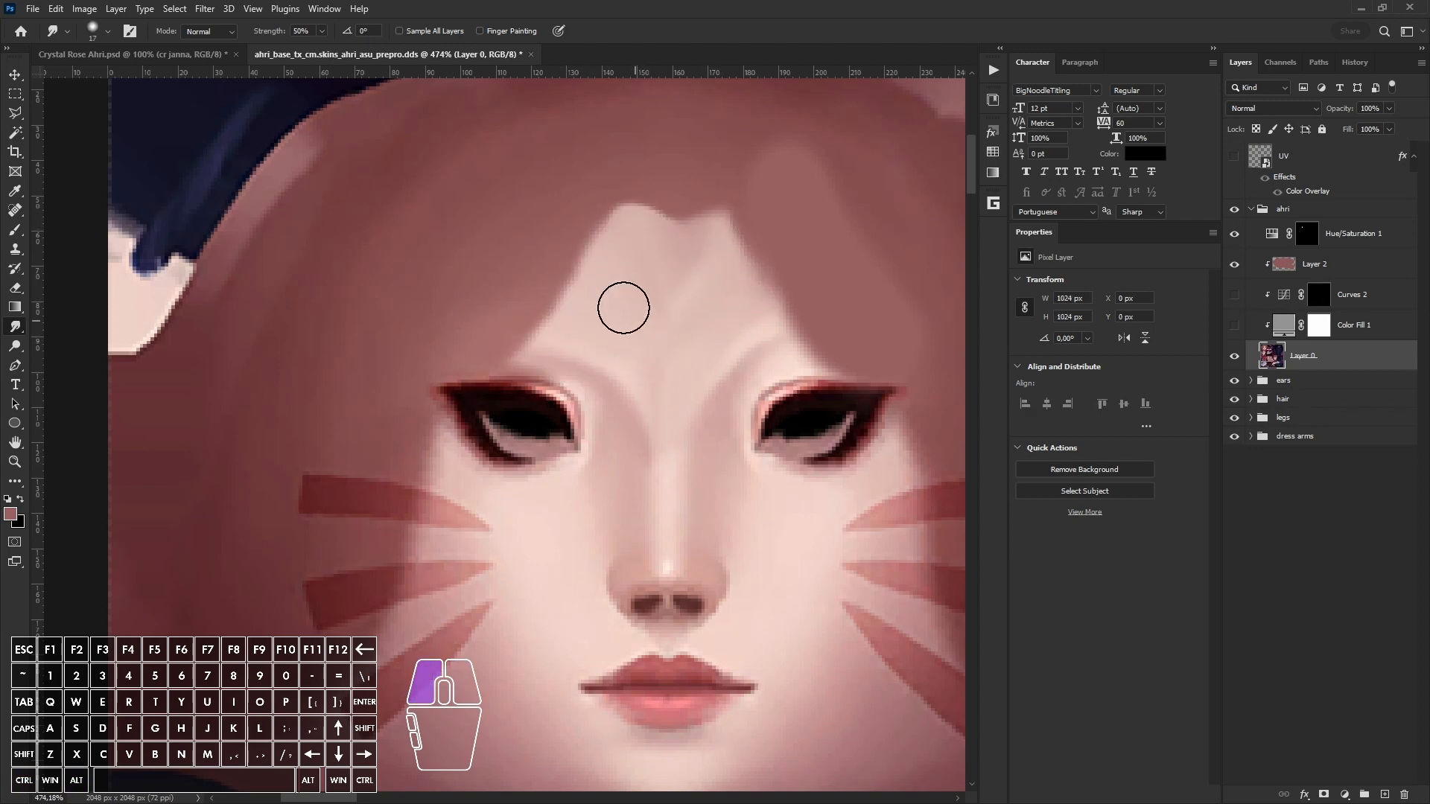
Step: Delete the Curves 2 and Color Fill 1 layers
left_click(1351, 295)
left_click(1353, 325, "shift")
key("Delete")
Step: Save the texture with the smudged forehead and examine the face on the Maya model
key("ctrl+shift+s")
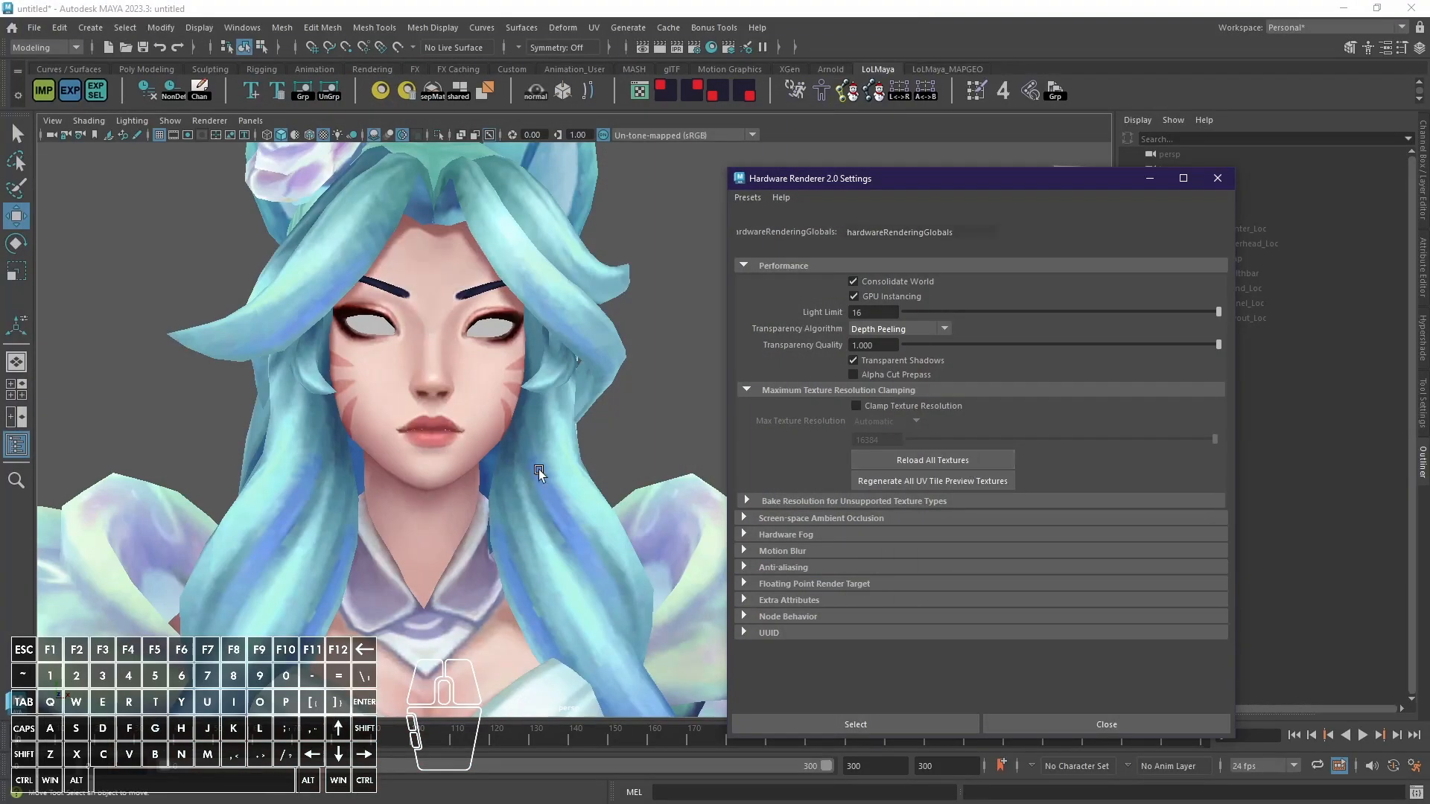
left_click_drag(538, 469, 581, 462, "alt")
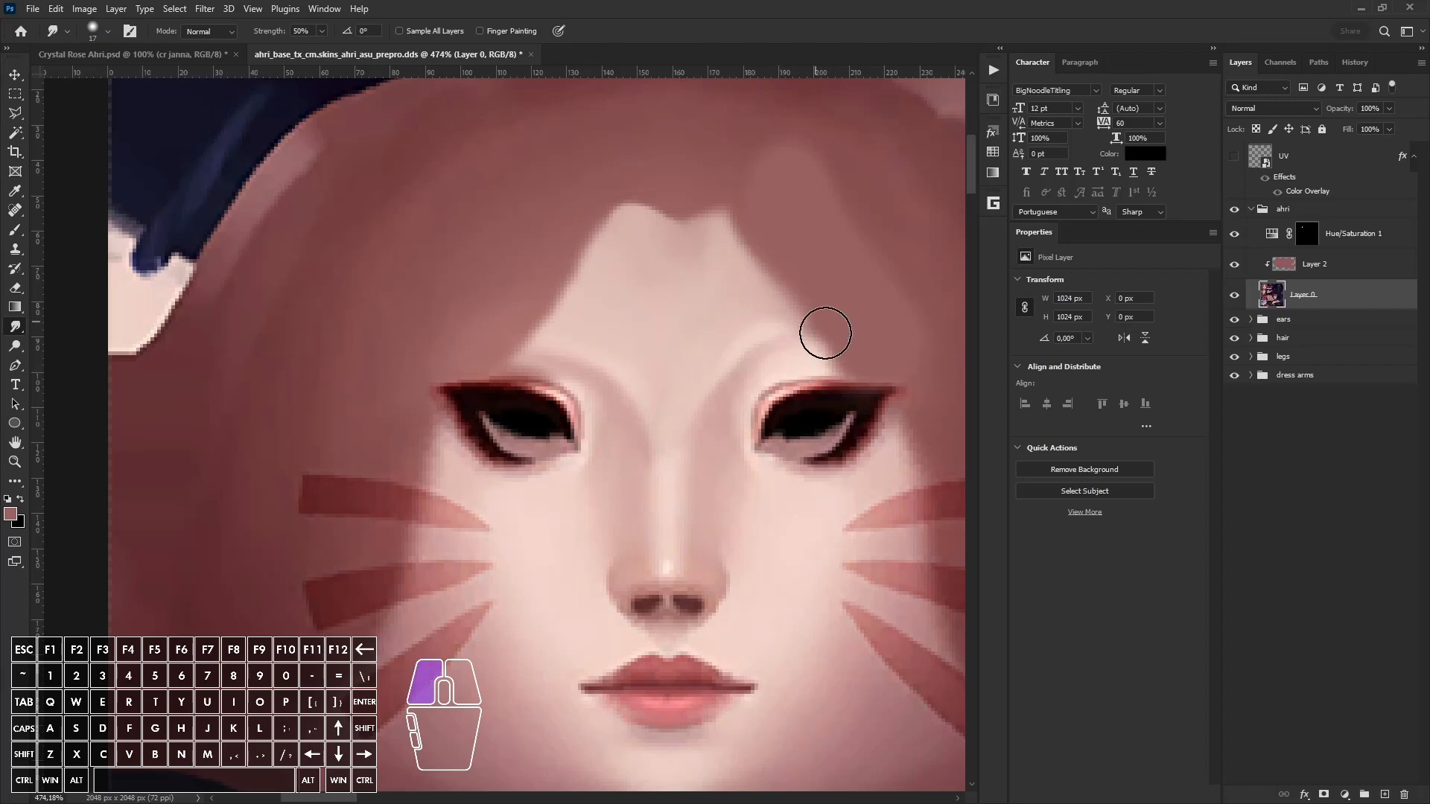
Step: Save the reworked texture over the existing DDS file from Photoshop and inspect the hairline in Maya
left_click(32, 9)
left_click(89, 188)
left_click(293, 478)
left_click(290, 512)
left_click(565, 599)
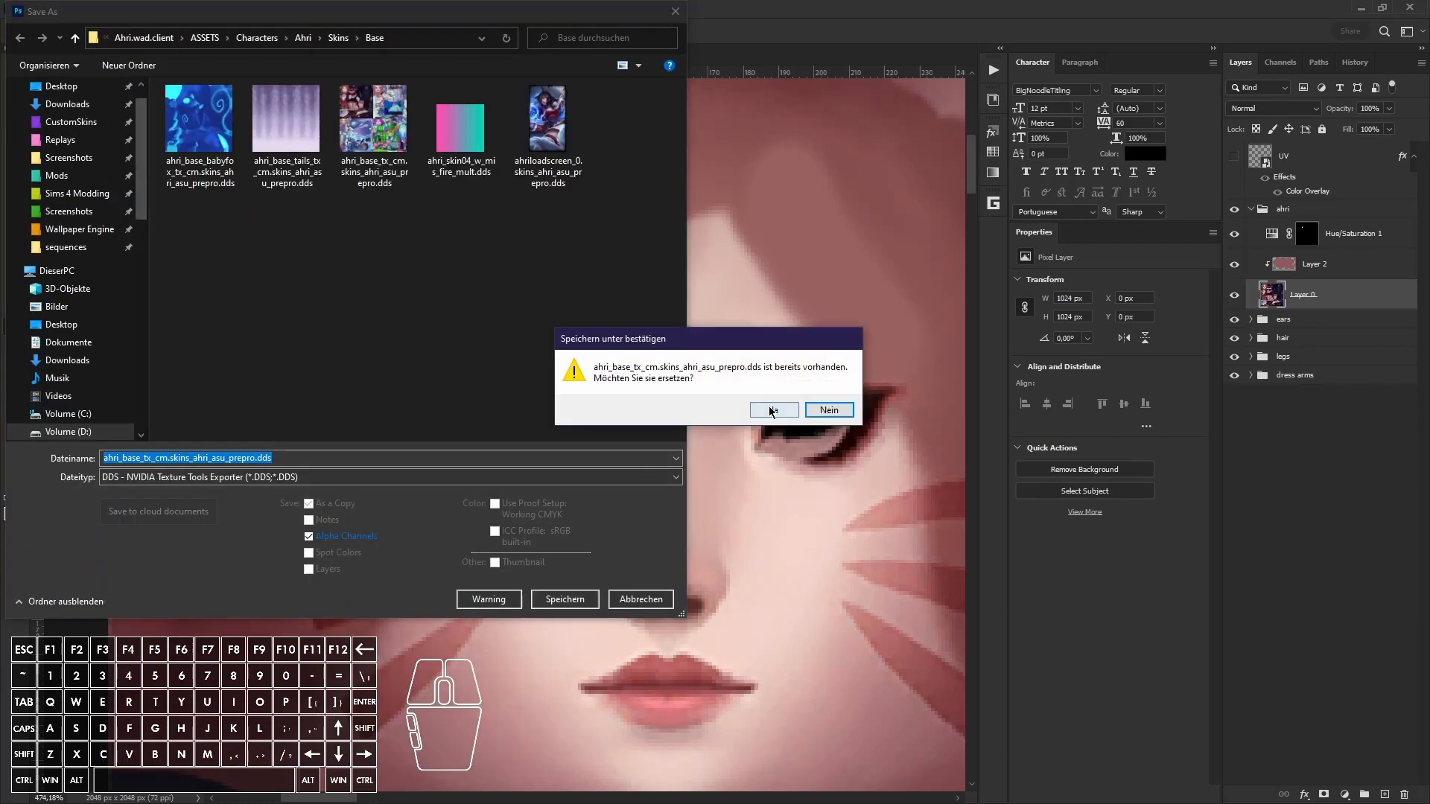
left_click(773, 409)
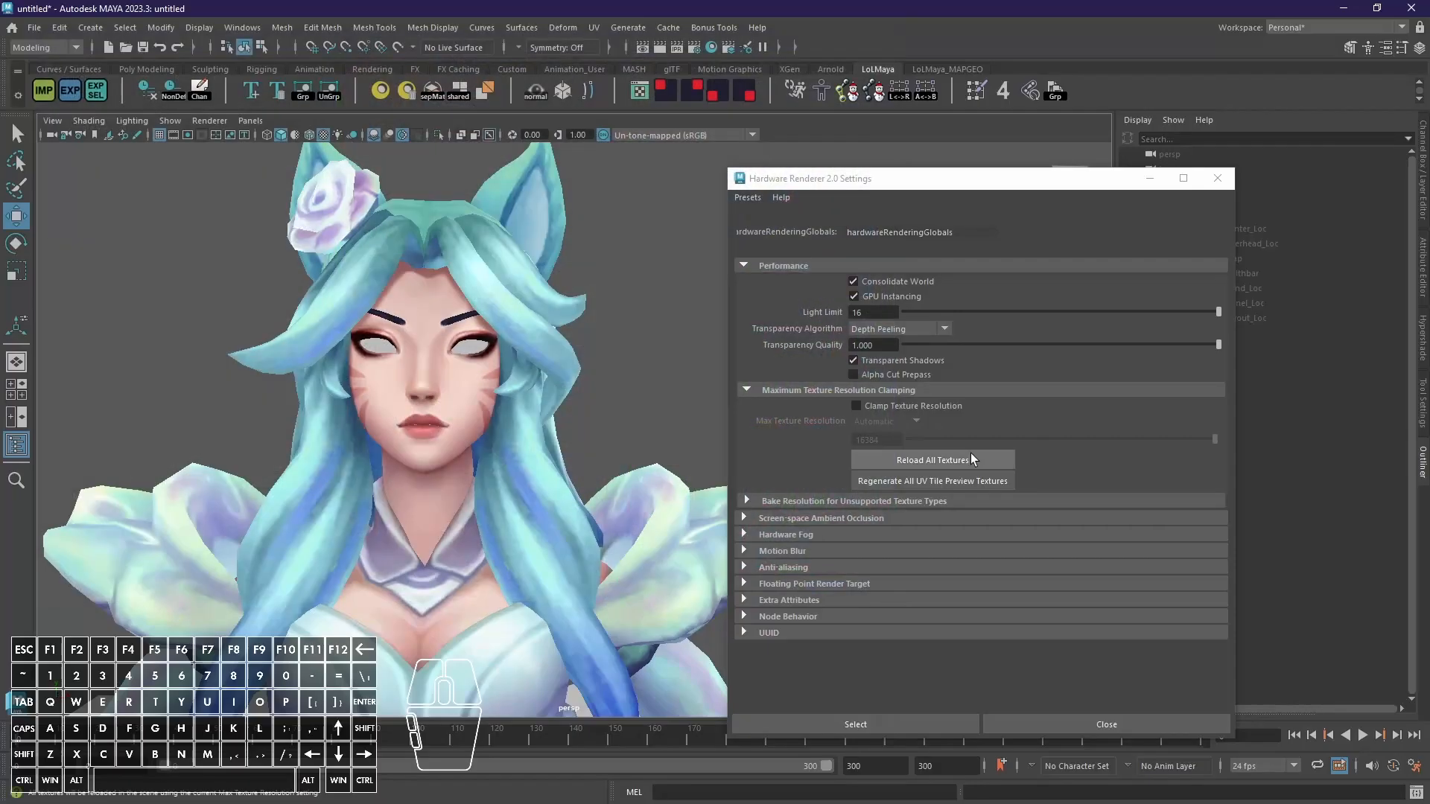
scroll(548, 488, "down", 3)
scroll(561, 491, "up", 5)
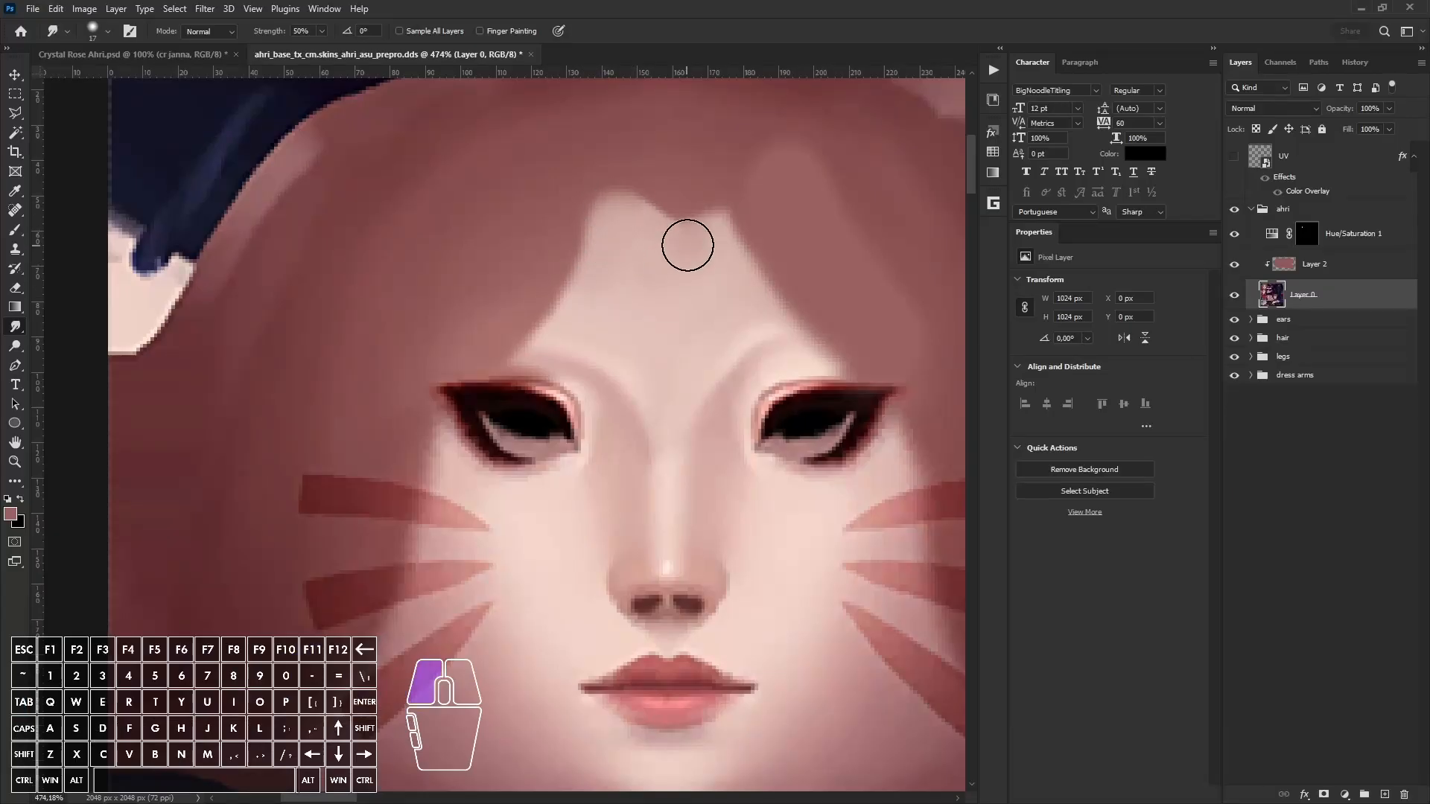
Step: Smudge the centre of the hairline on Layer 0 and save the texture over the existing DDS file
left_click_drag(679, 214, 662, 218)
left_click(33, 9)
left_click(89, 188)
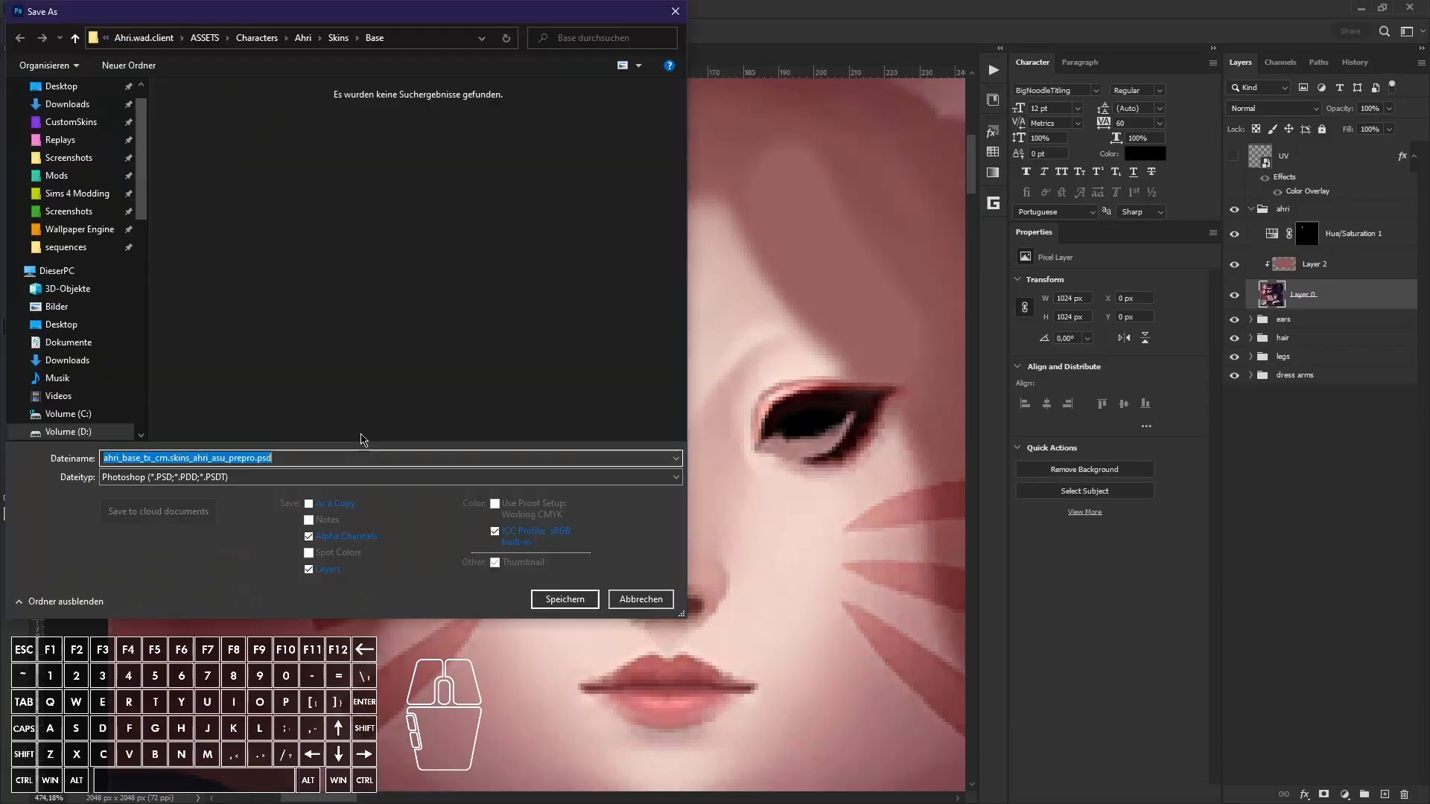
left_click(364, 477)
left_click(363, 512)
left_click(565, 599)
left_click(772, 409)
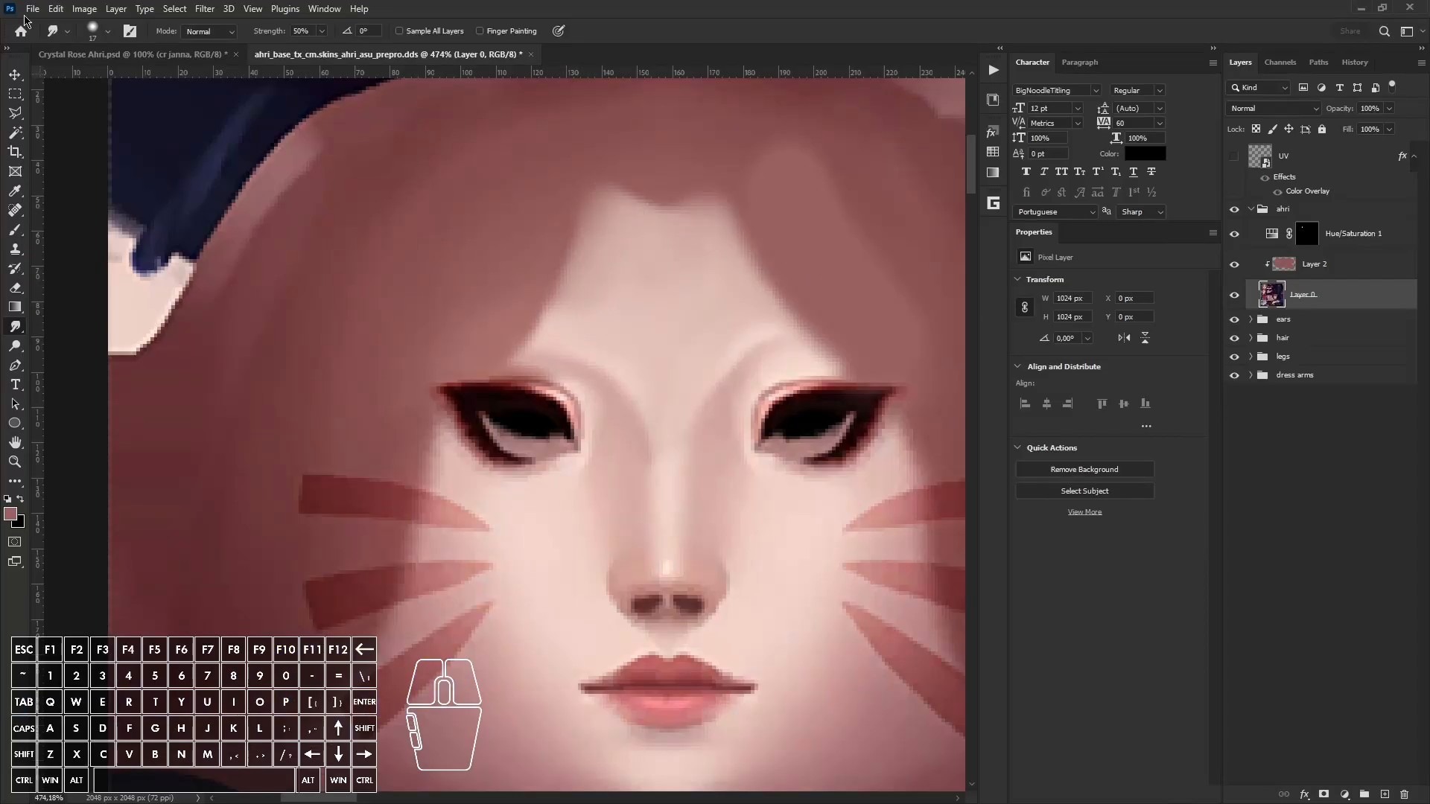
Step: Overwrite the DDS with the smoothed hairline and switch to Maya to check the model
left_click(32, 9)
left_click(60, 197)
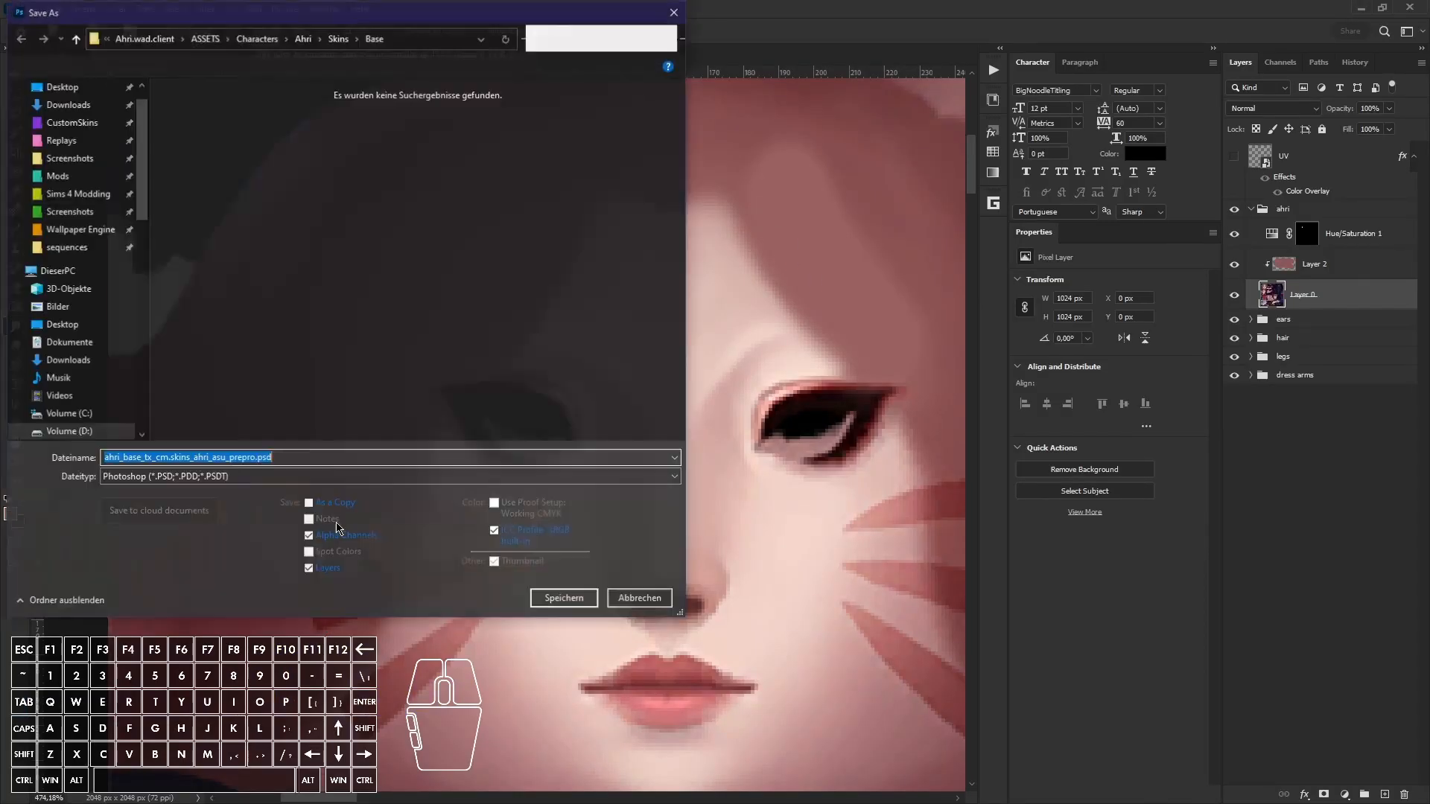
left_click(339, 477)
left_click(339, 528)
left_click(566, 600)
left_click(779, 411)
left_click(829, 596)
key("alt+Tab")
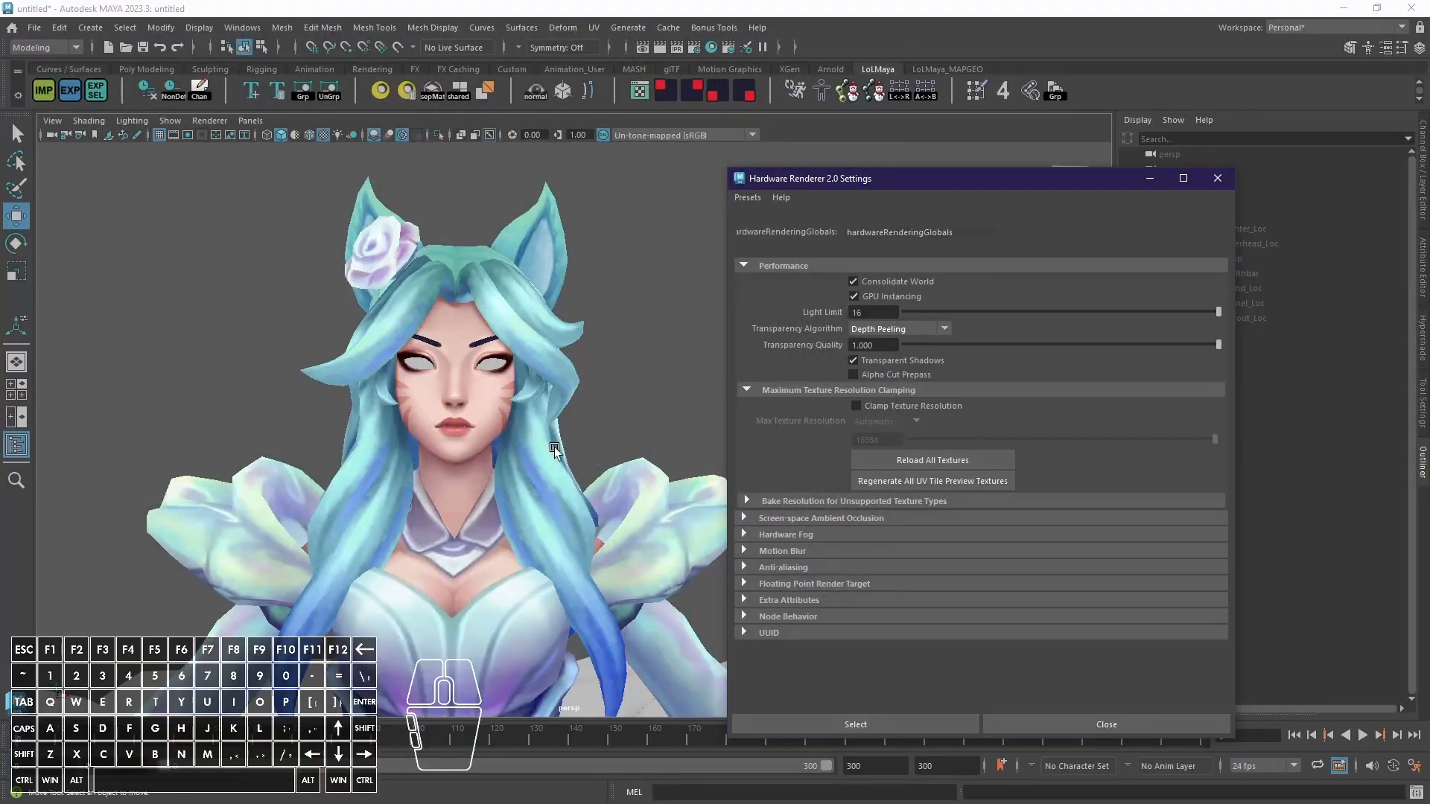
Step: Switch to Photoshop and sample a light cyan from the reference textures as the brush colour for the face
key("alt+Tab")
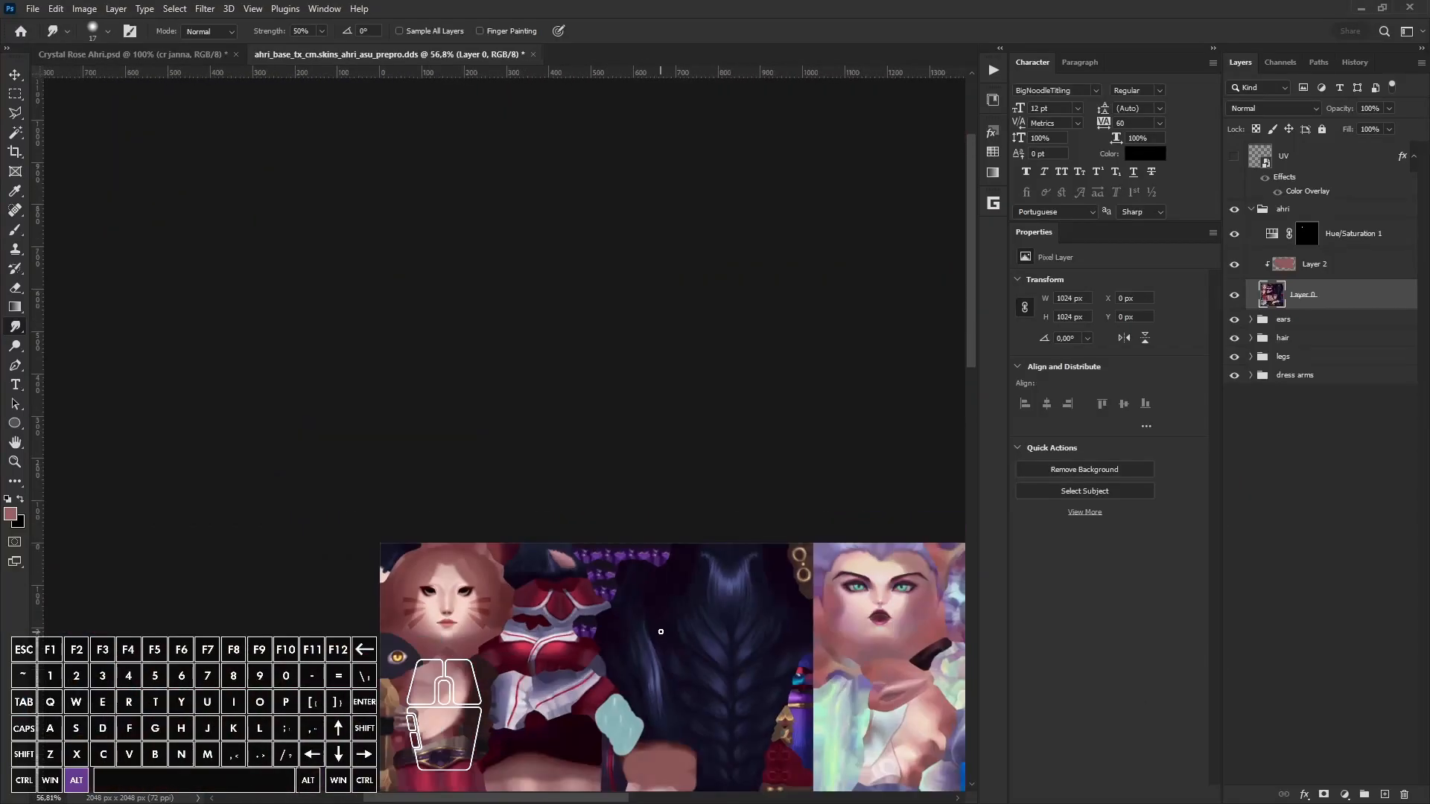
scroll(660, 632, "down", 4, "alt")
key("b")
left_click_drag(775, 611, 942, 661, "alt")
scroll(923, 663, "down", 7)
left_click_drag(650, 798, 694, 801)
left_click_drag(903, 565, 890, 601, "alt")
scroll(211, 132, "up", 4, "alt")
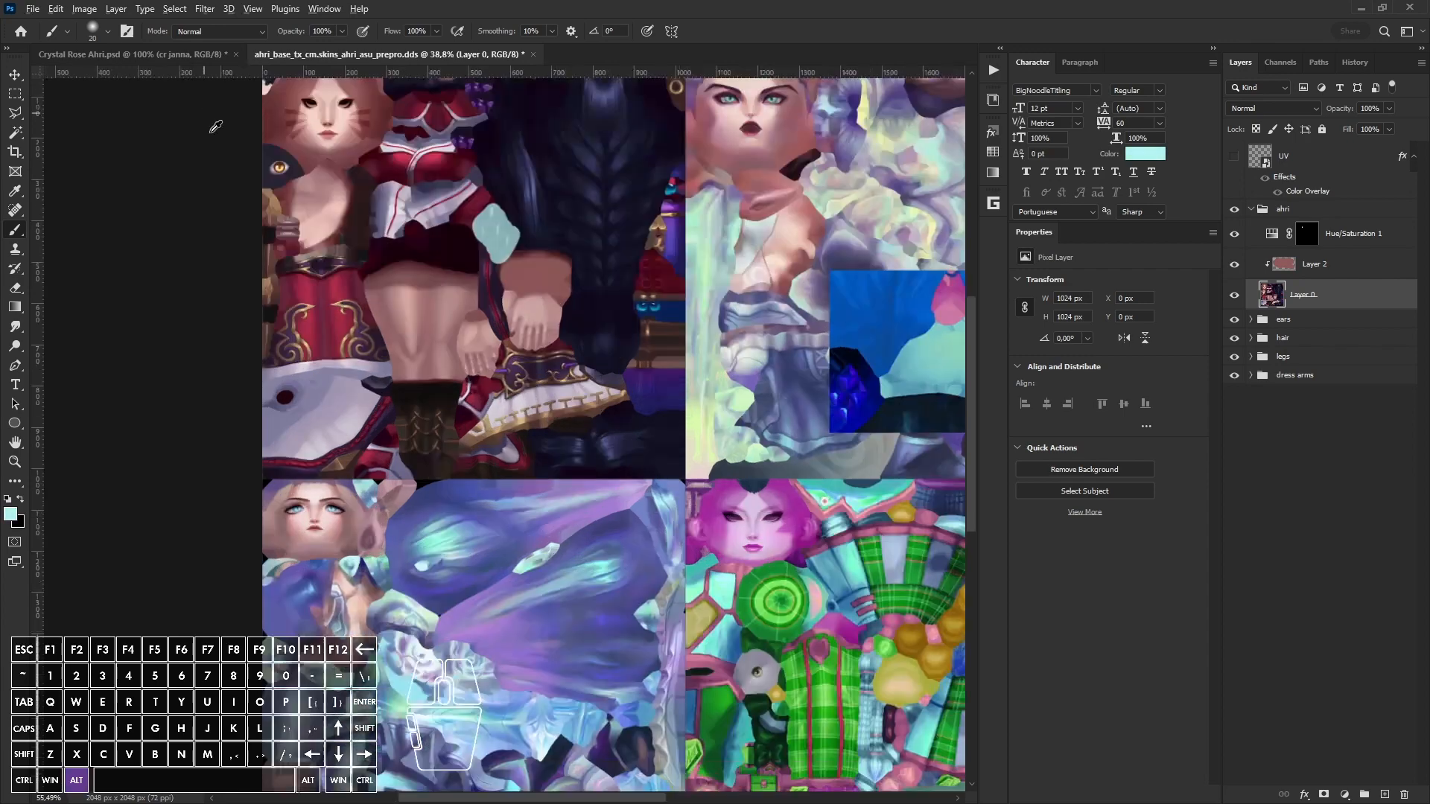
scroll(215, 126, "up", 10, "alt")
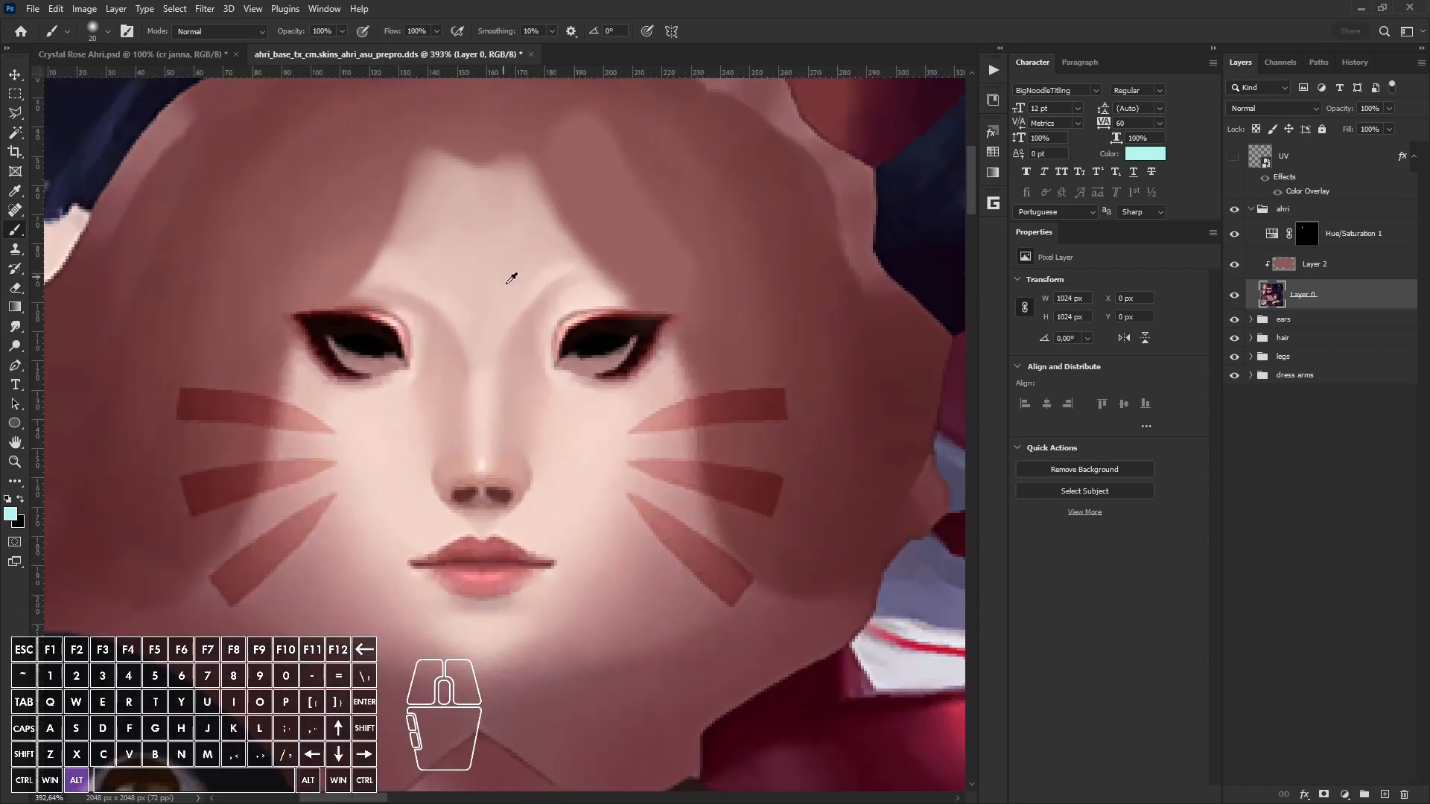
Step: Add a new layer above Layer 0 and paint light cyan eyeshadow along both upper eyelids
left_click(1383, 795)
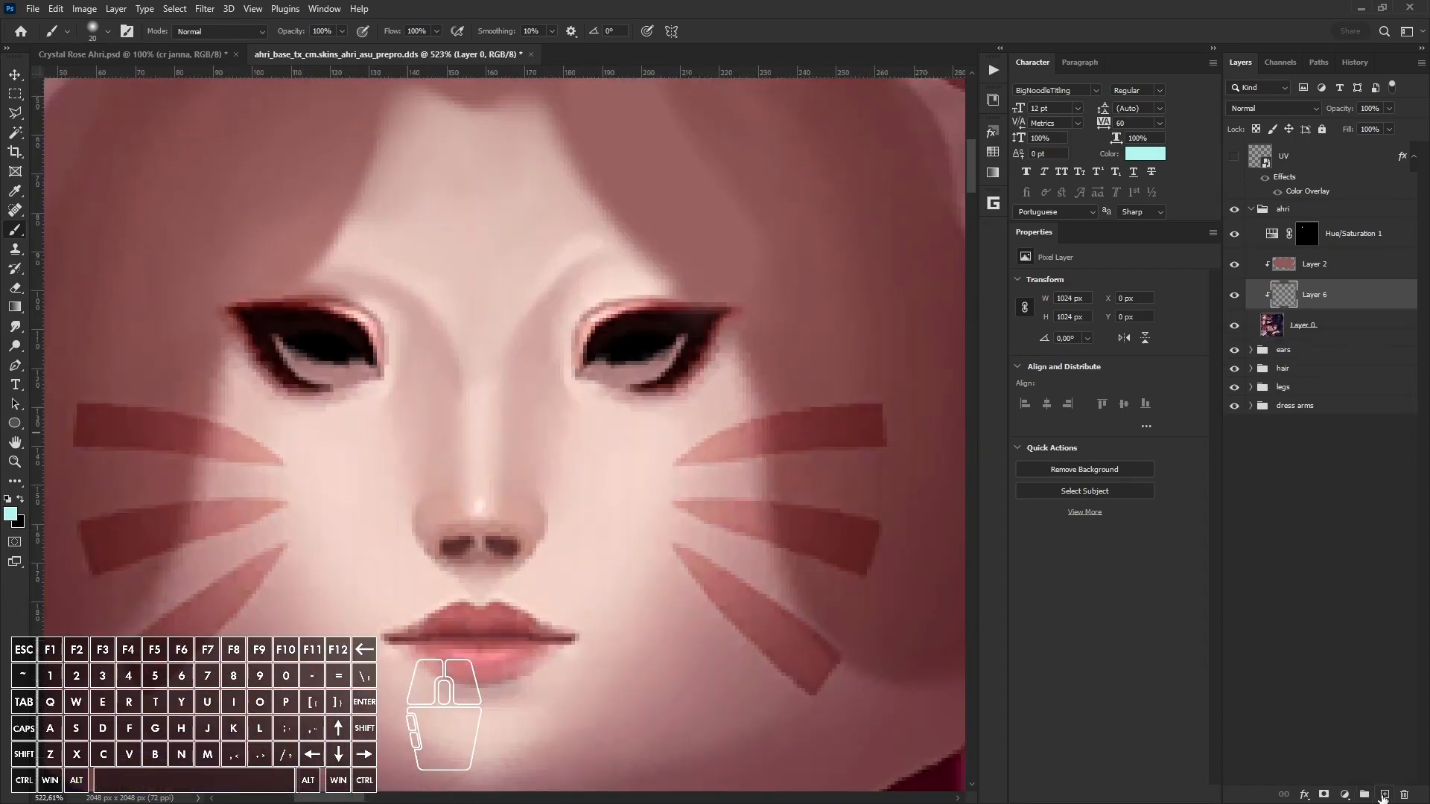
scroll(522, 335, "up", 1, "alt")
left_click_drag(573, 354, 726, 294)
left_click_drag(357, 312, 220, 298)
Step: Smudge the outer ends of the eyeshadow into points and set its layer's blending mode to Multiply
left_click(1271, 108)
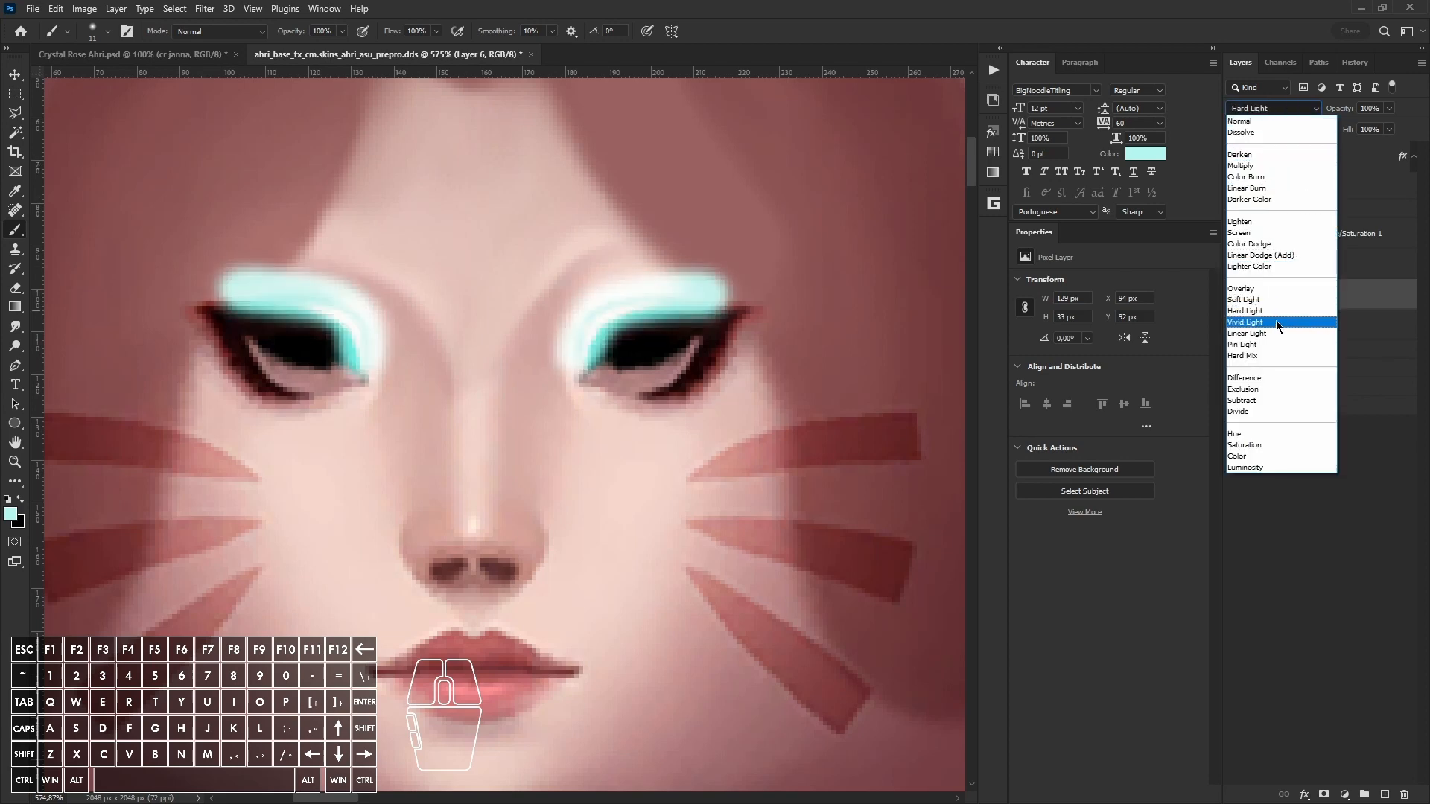
left_click(1266, 388)
key("shift+r")
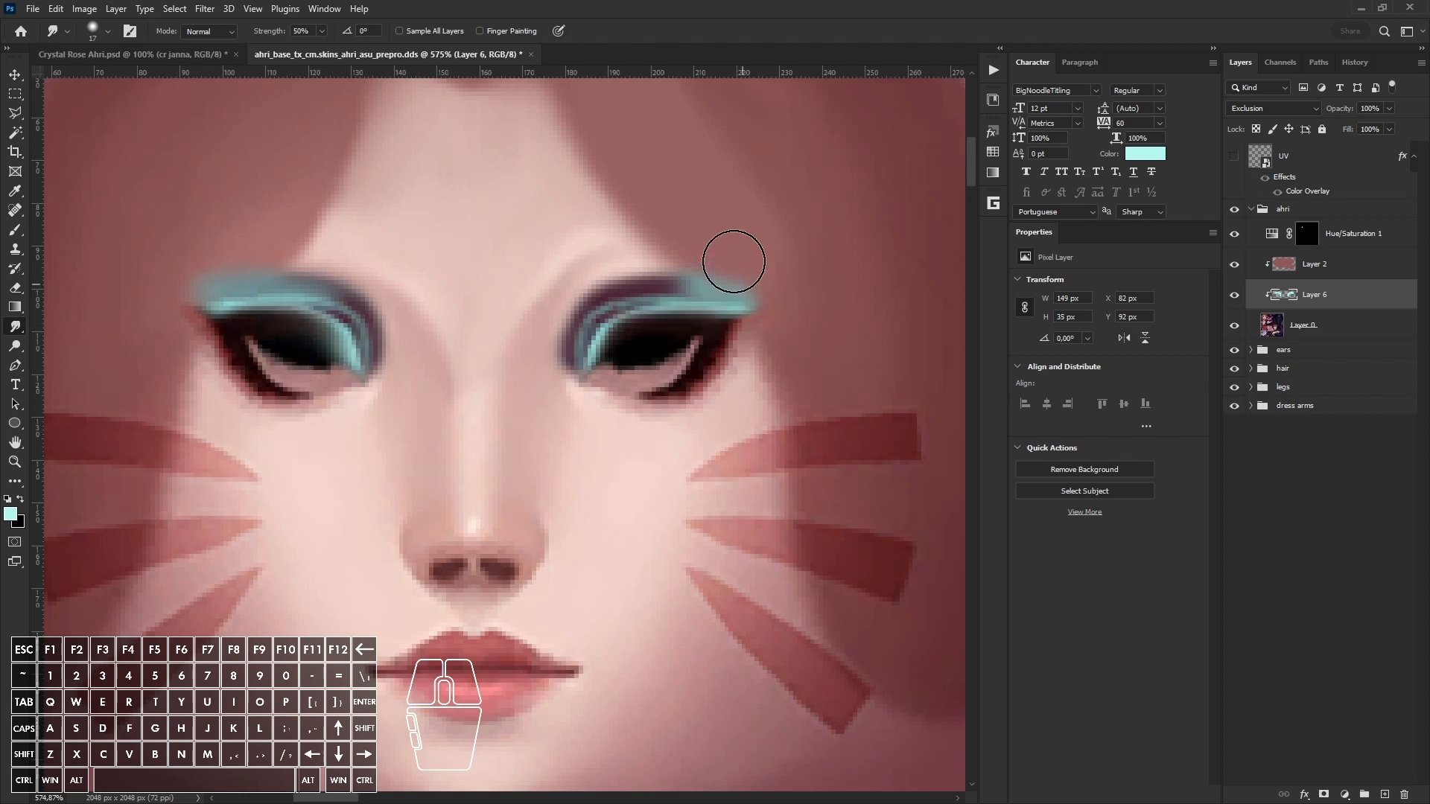
mouse_move(1337, 112)
left_mouse_down()
mouse_move(1318, 114)
mouse_move(1397, 114)
left_mouse_up()
left_click(33, 9)
left_click(59, 187)
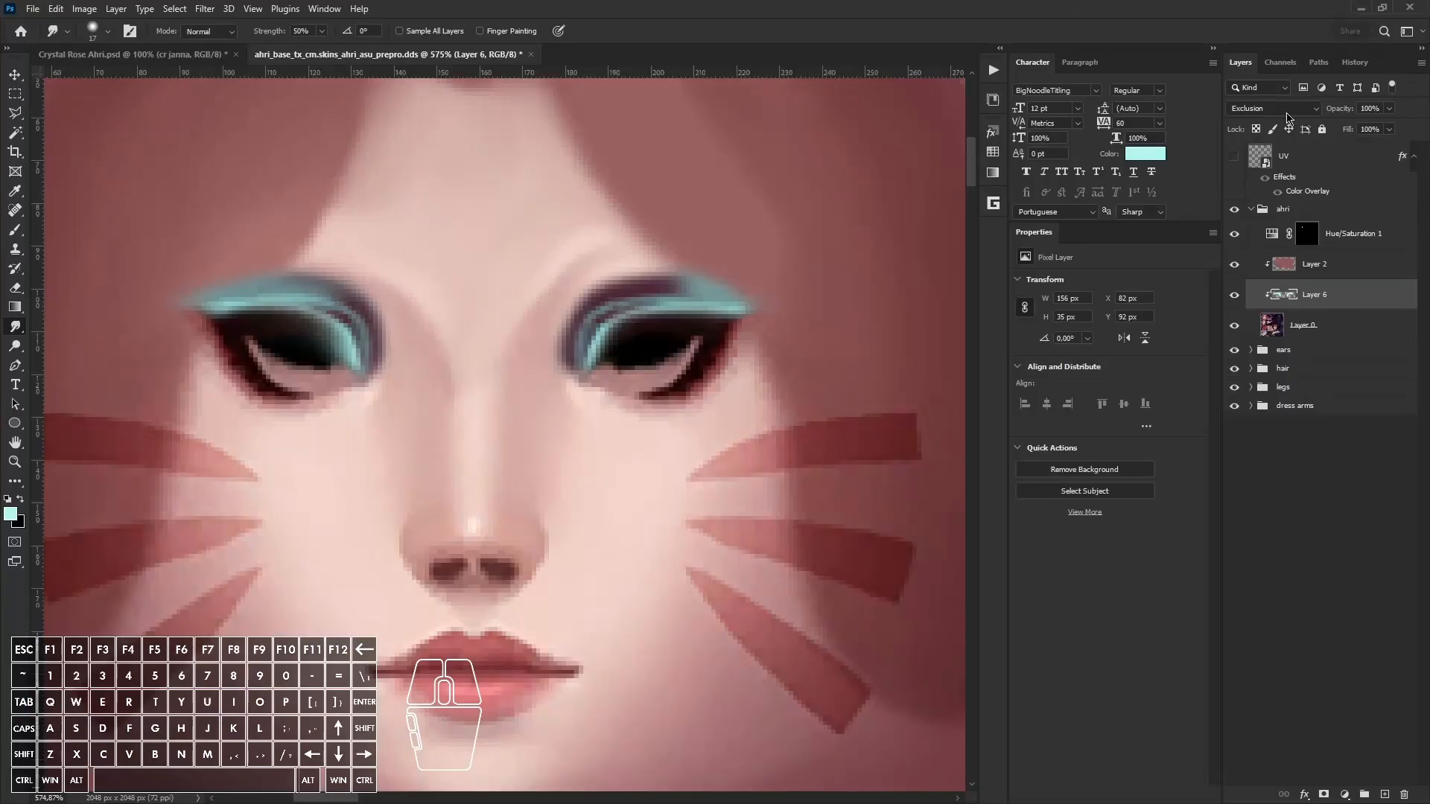
left_click(1273, 108)
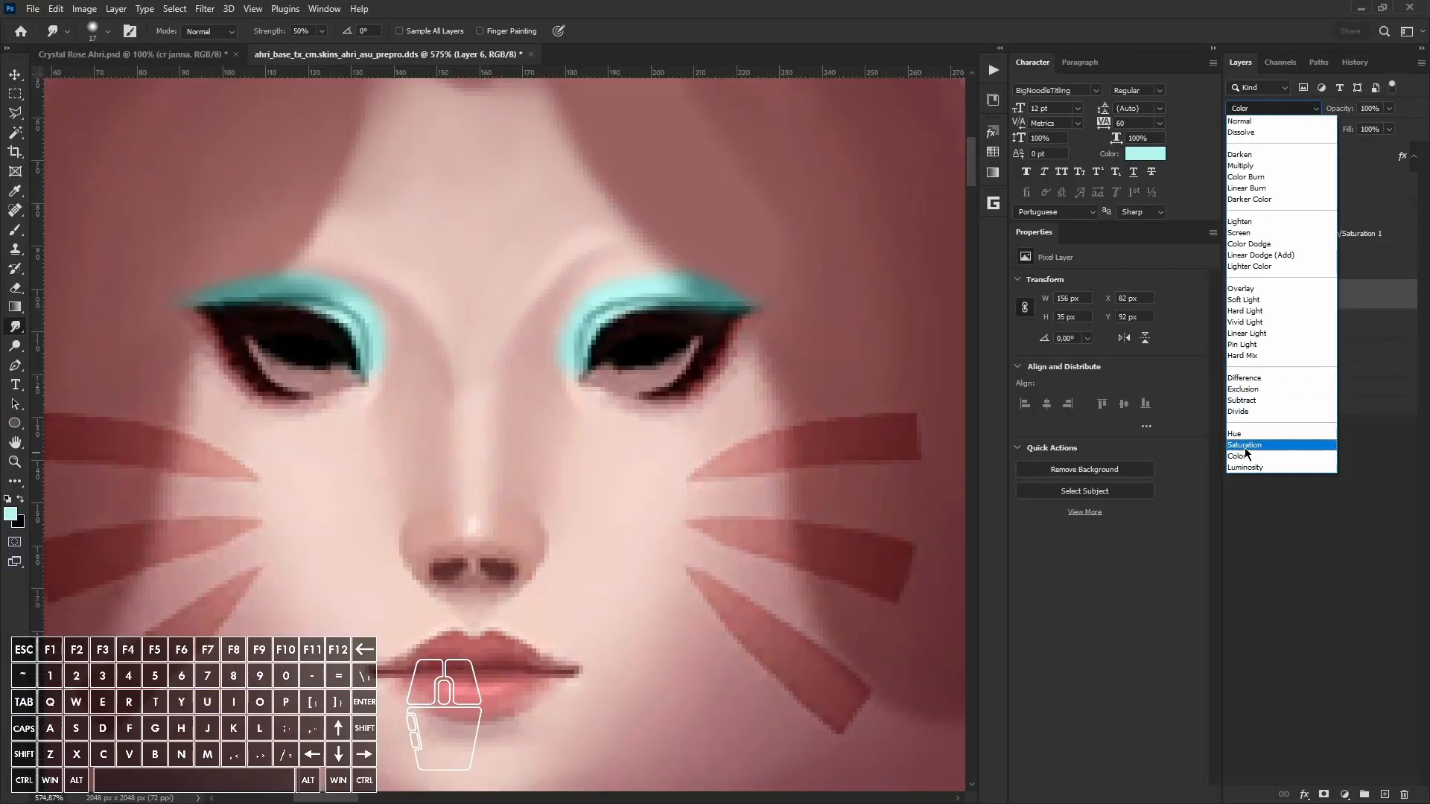
left_click(1240, 165)
Step: Save the texture with the Multiply eyeshadow over the existing DDS file
left_click(33, 9)
left_click(75, 189)
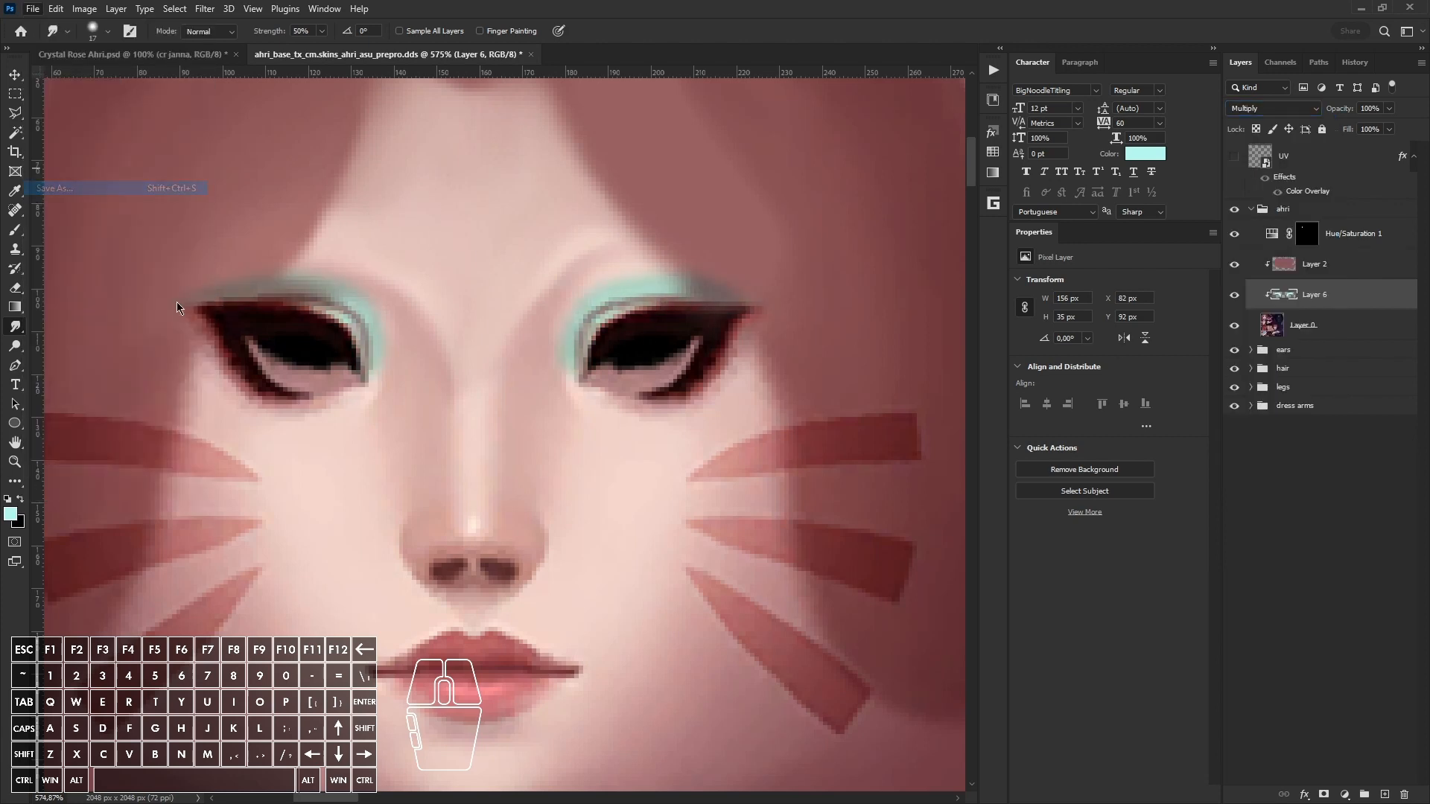
left_click(275, 476)
left_click(276, 525)
left_click(573, 601)
left_click(843, 595)
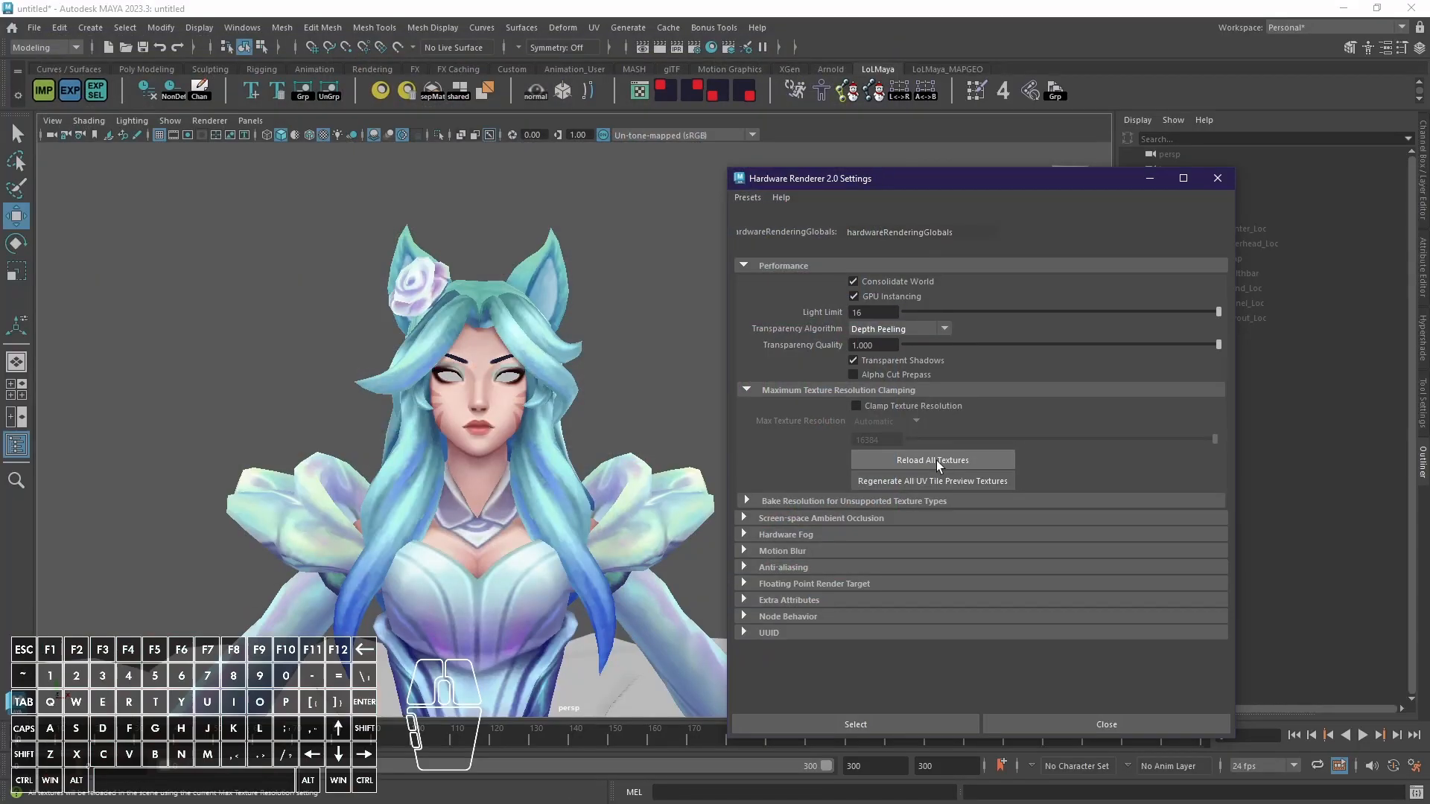
Step: Reload all textures in Maya and inspect the eyeshadow on the model's face
left_click(933, 460)
scroll(625, 518, "down", 3)
scroll(517, 441, "up", 6)
scroll(516, 441, "down", 3)
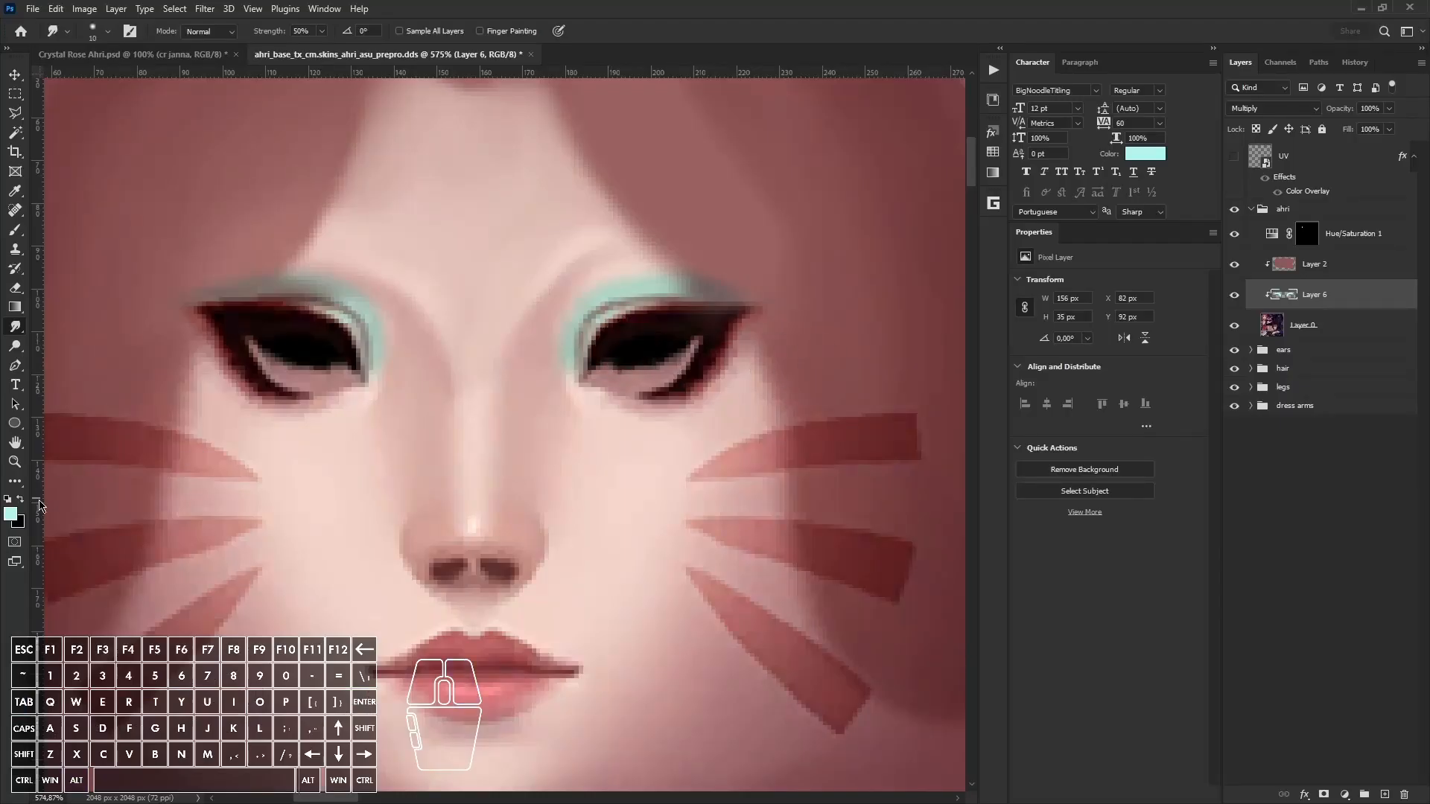
Step: In Photoshop, choose a light sky blue brush colour, lock Layer 6's transparent pixels and tint the inner ends of the eyeshadow
left_click(10, 514)
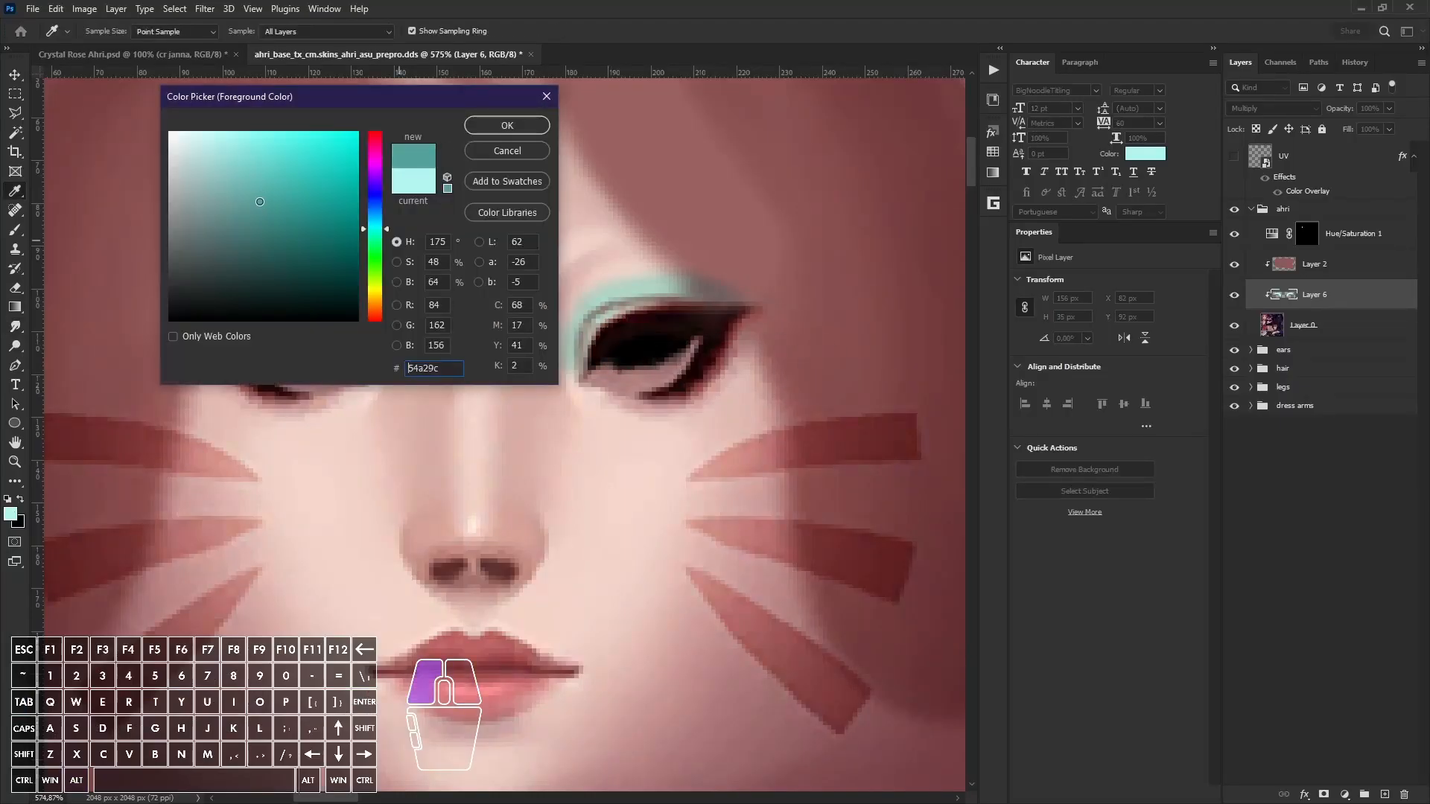
left_click(508, 125)
left_click(11, 514)
left_click(494, 122)
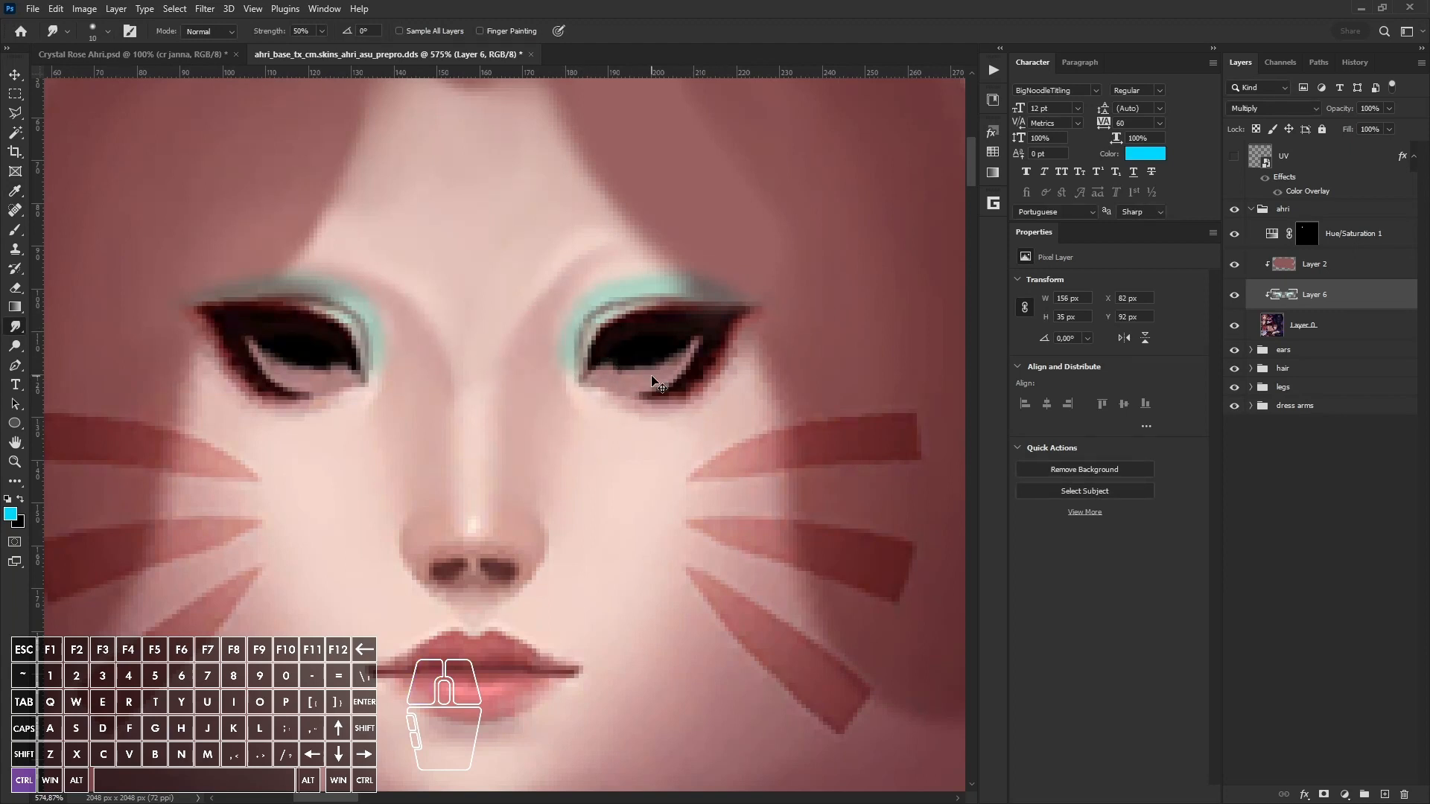
key("b")
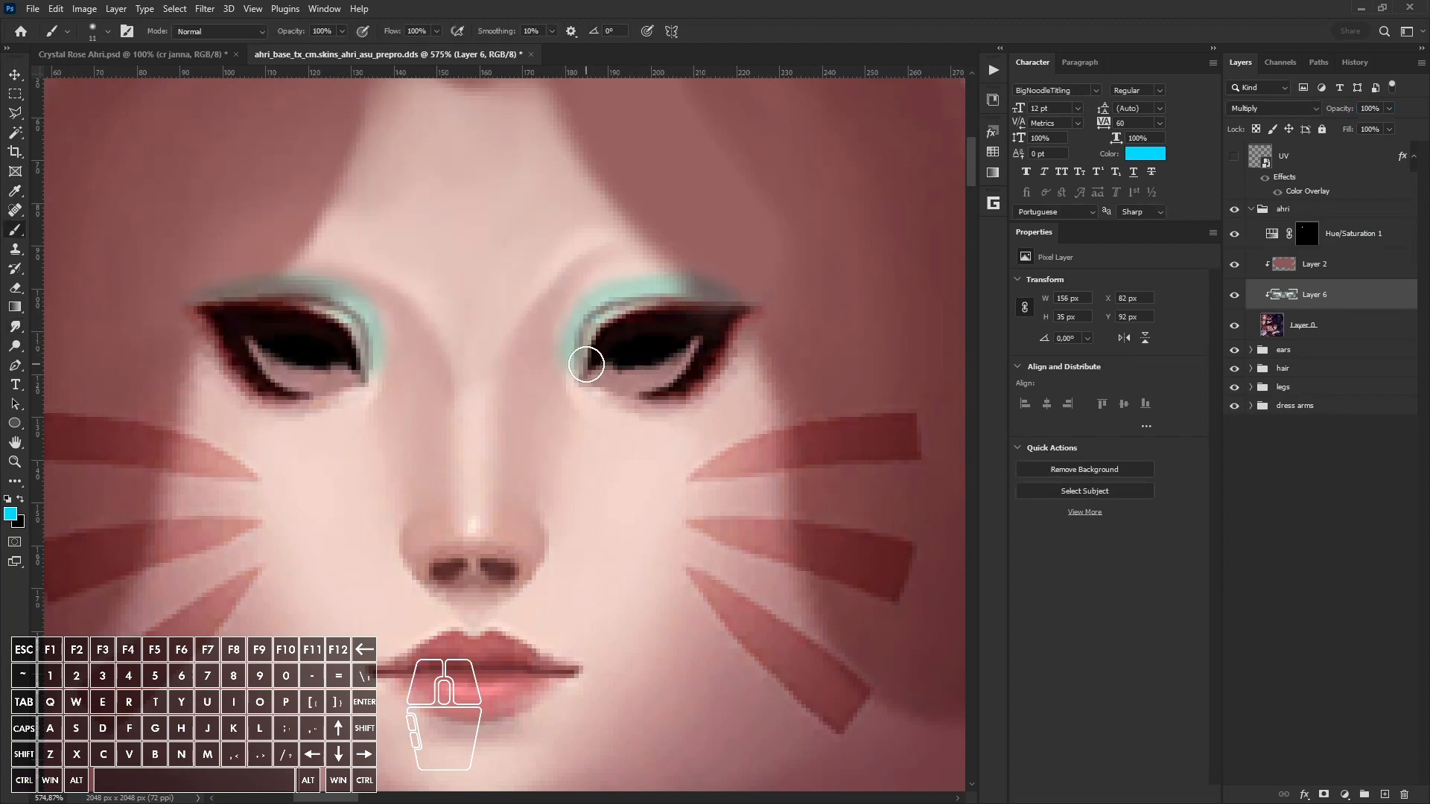
left_click(11, 514)
left_click(248, 133)
left_click(504, 124)
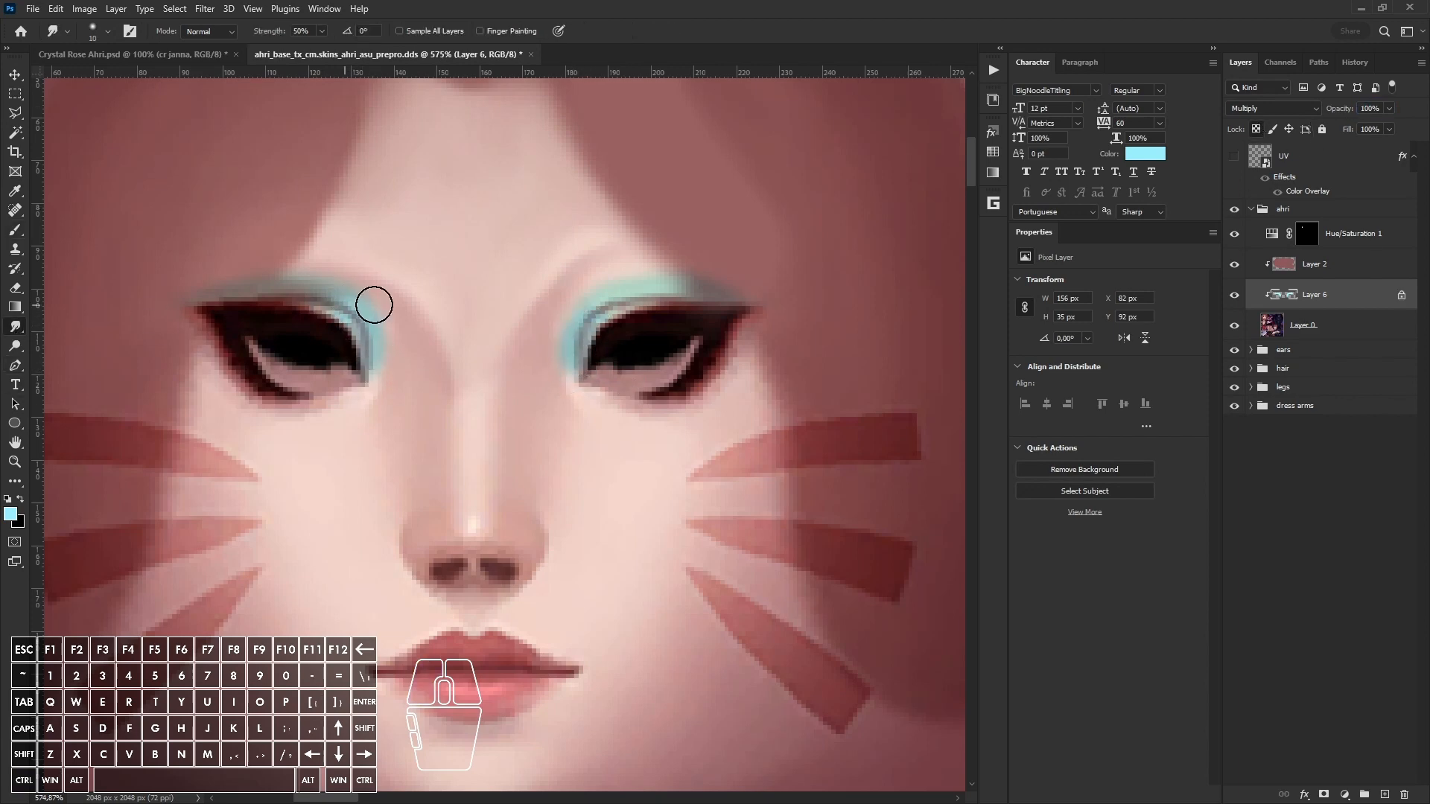
Step: Overwrite the existing DDS file with the blue-tinted eyeshadow version of the texture
left_click(32, 9)
left_click(67, 209)
left_click(281, 477)
left_click(274, 524)
left_click(563, 600)
left_click(755, 411)
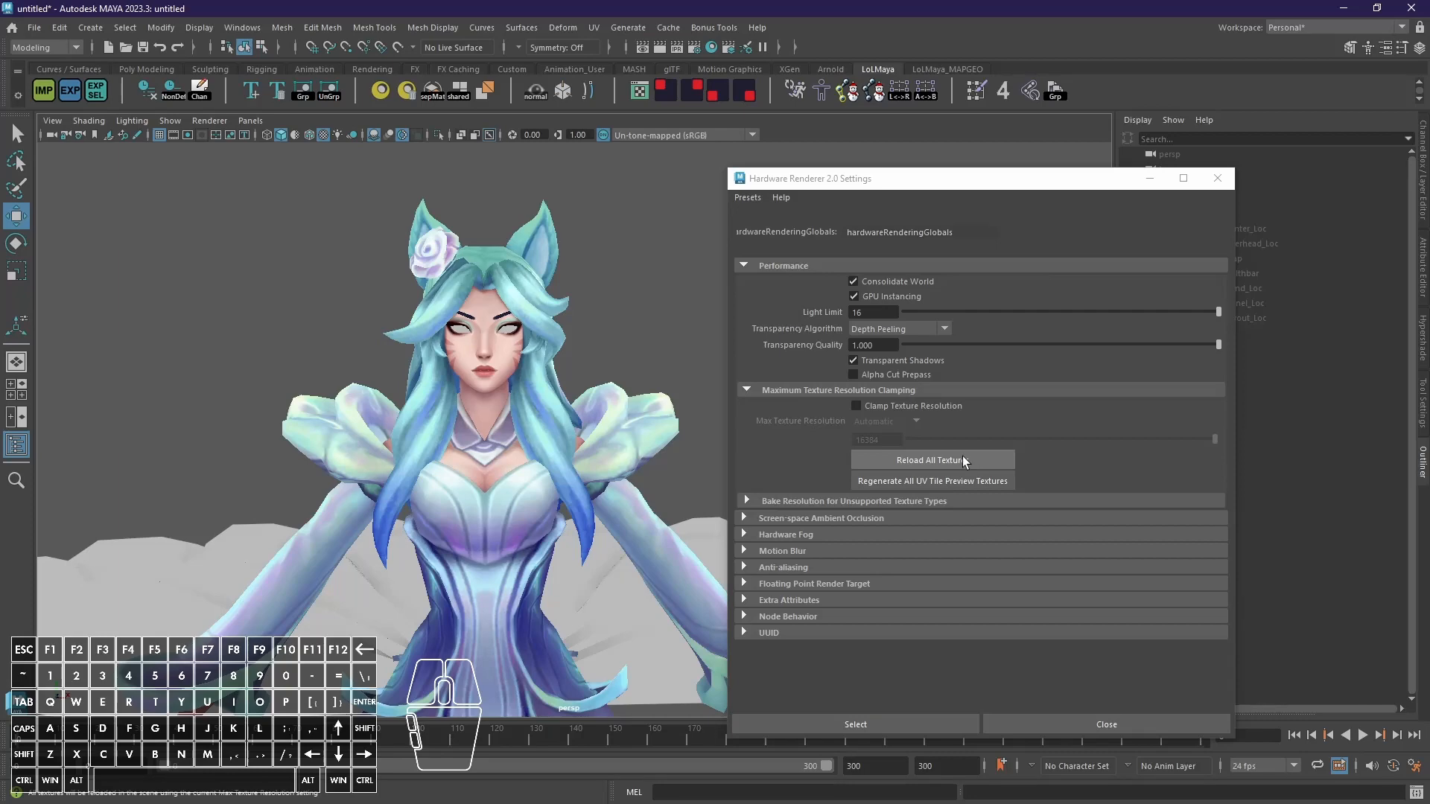
Step: Reload all textures in Maya and examine the full figure and the face with the tinted eyeshadow
left_click(962, 455)
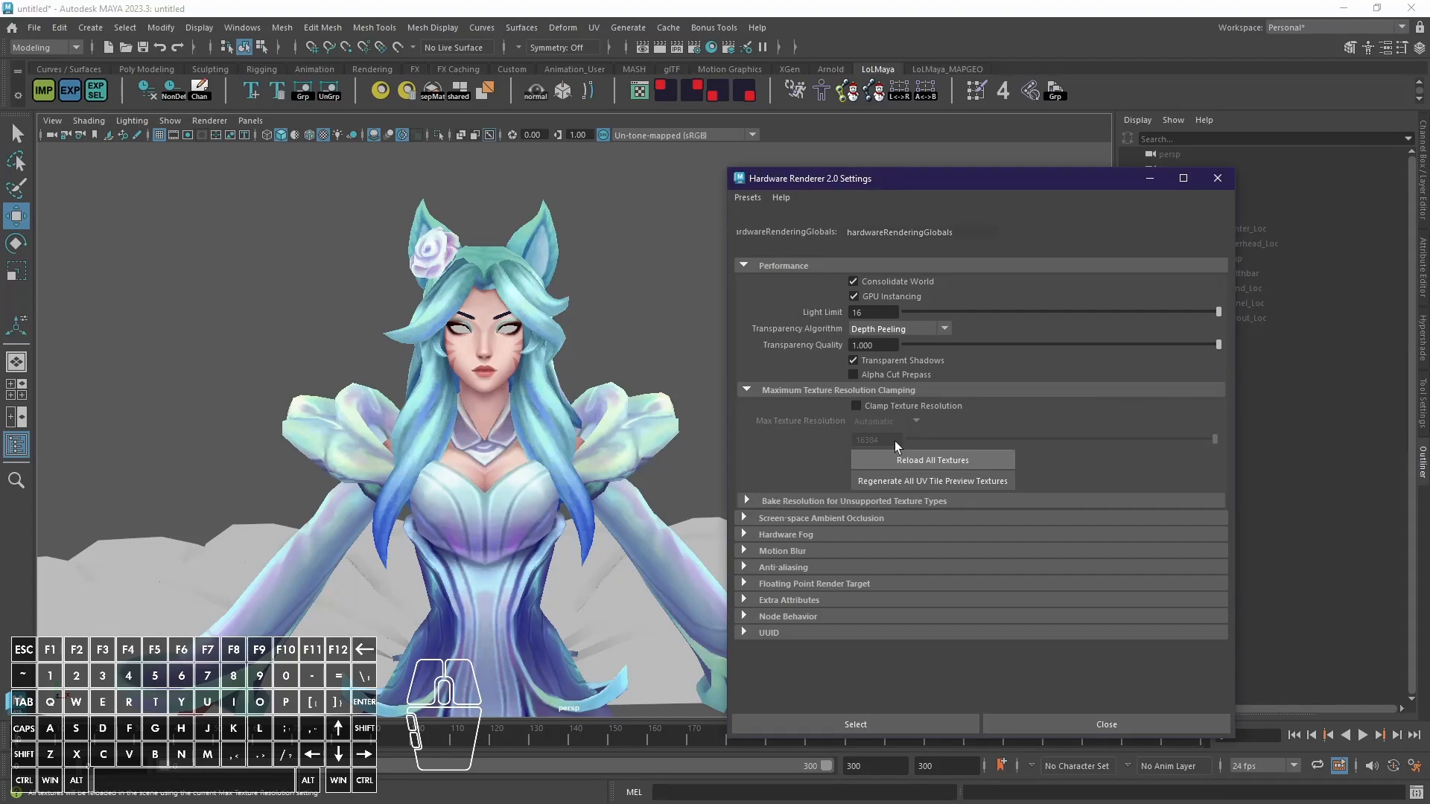
scroll(633, 539, "down", 5)
middle_click_drag(632, 542, 567, 380, "alt")
left_click_drag(567, 380, 600, 416, "alt")
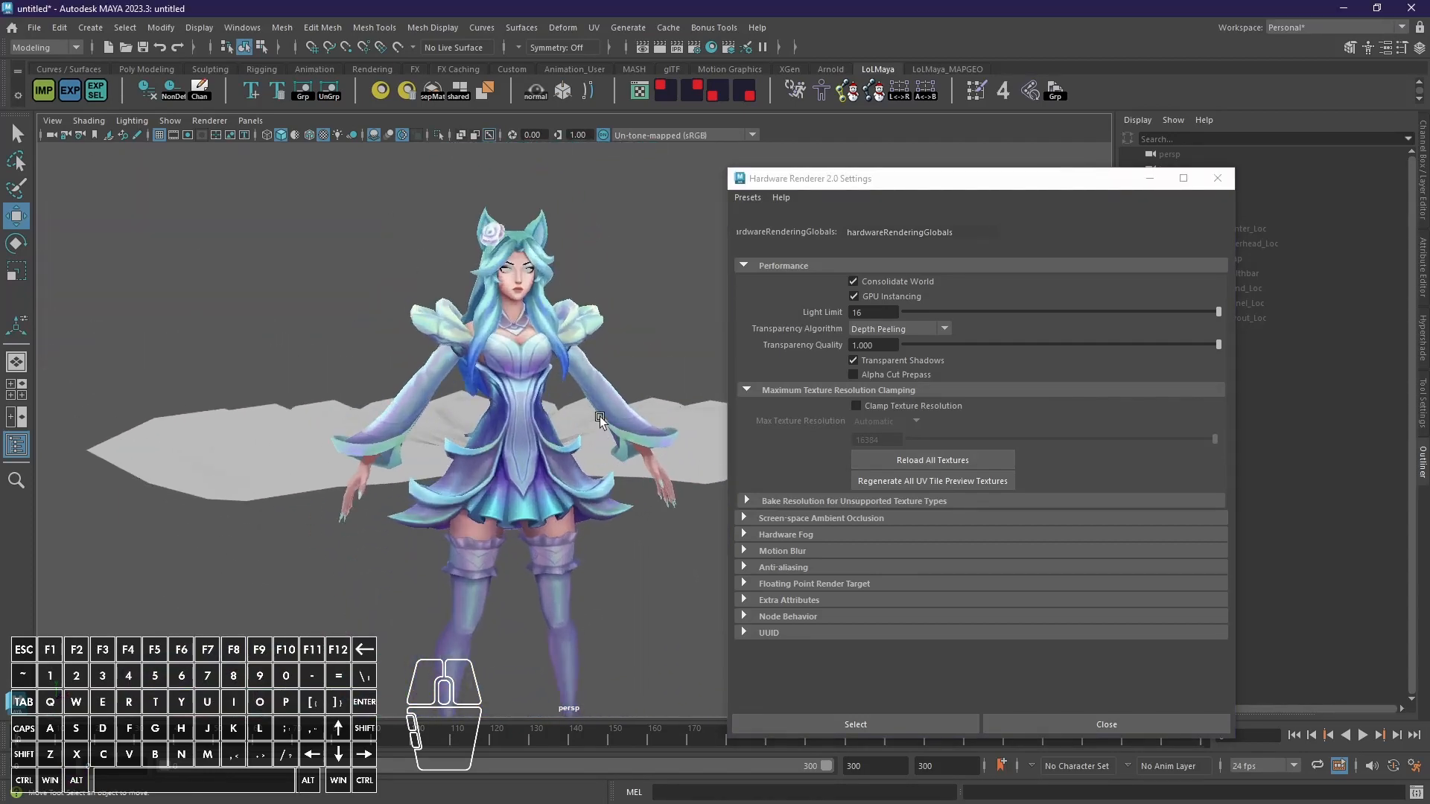
scroll(554, 392, "up", 5)
middle_click_drag(554, 391, 555, 452, "alt")
scroll(555, 451, "up", 4)
scroll(575, 454, "down", 2)
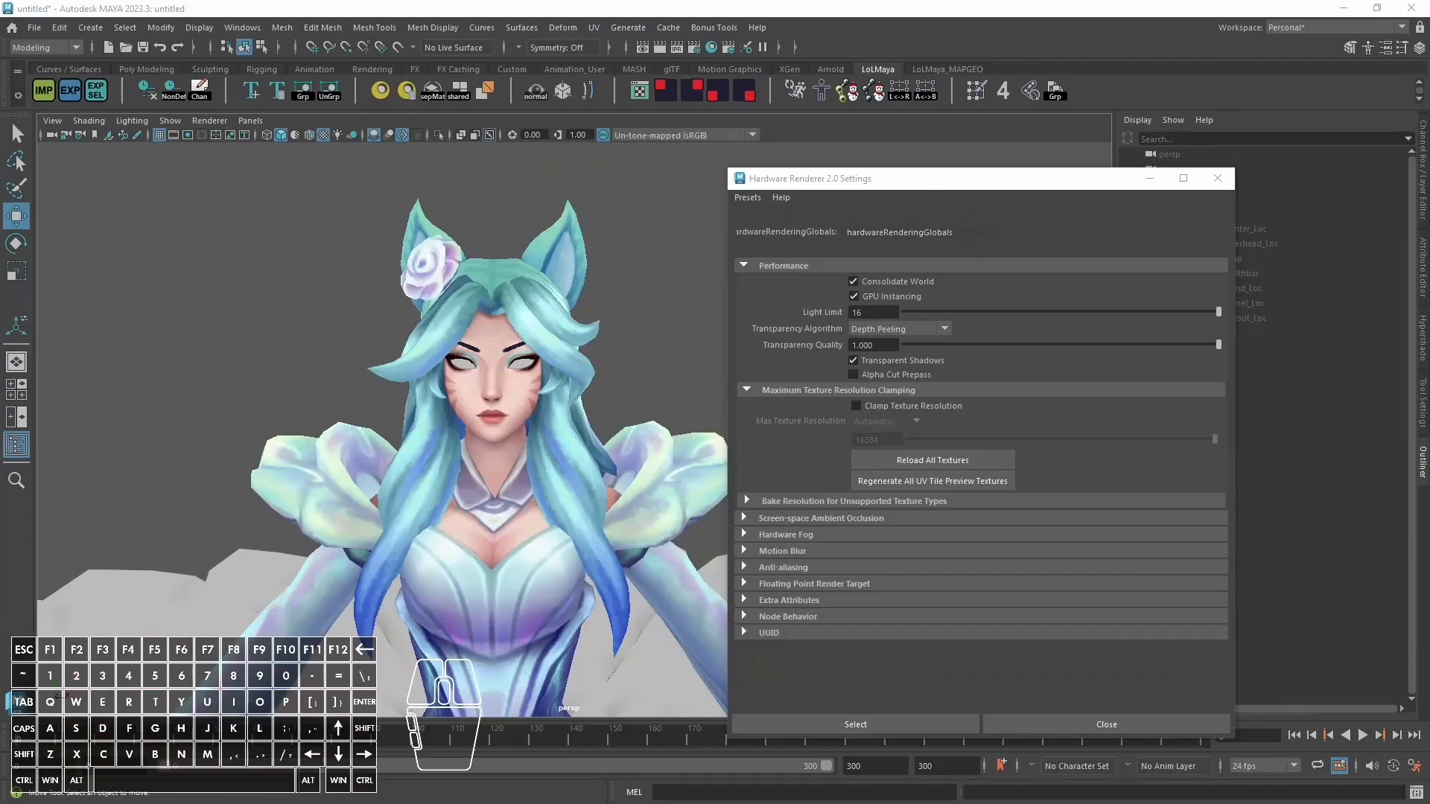
Step: Convert the mesh_Body selection to faces and open the UV Editor to see its texture layout
scroll(463, 336, "up", 5)
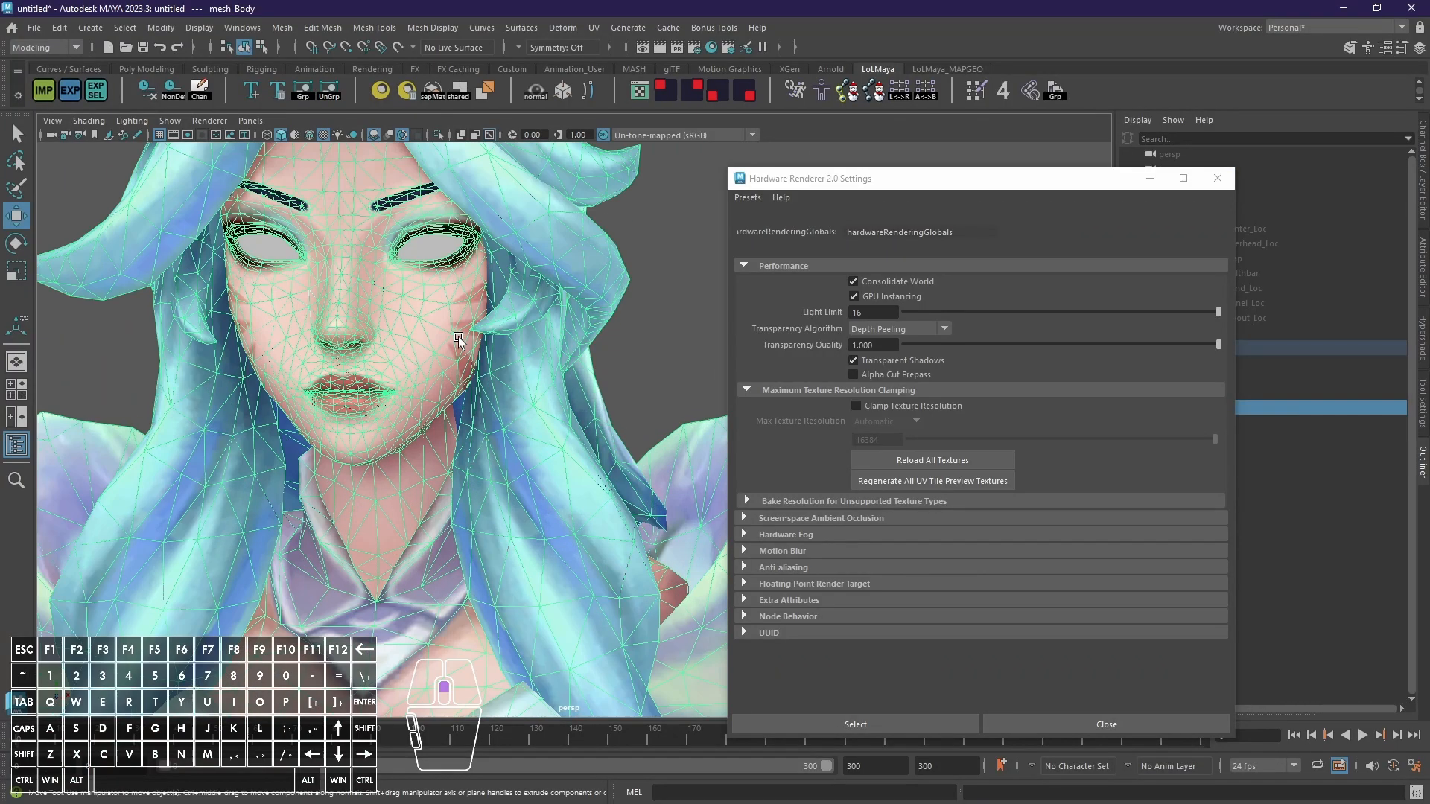
key("F11")
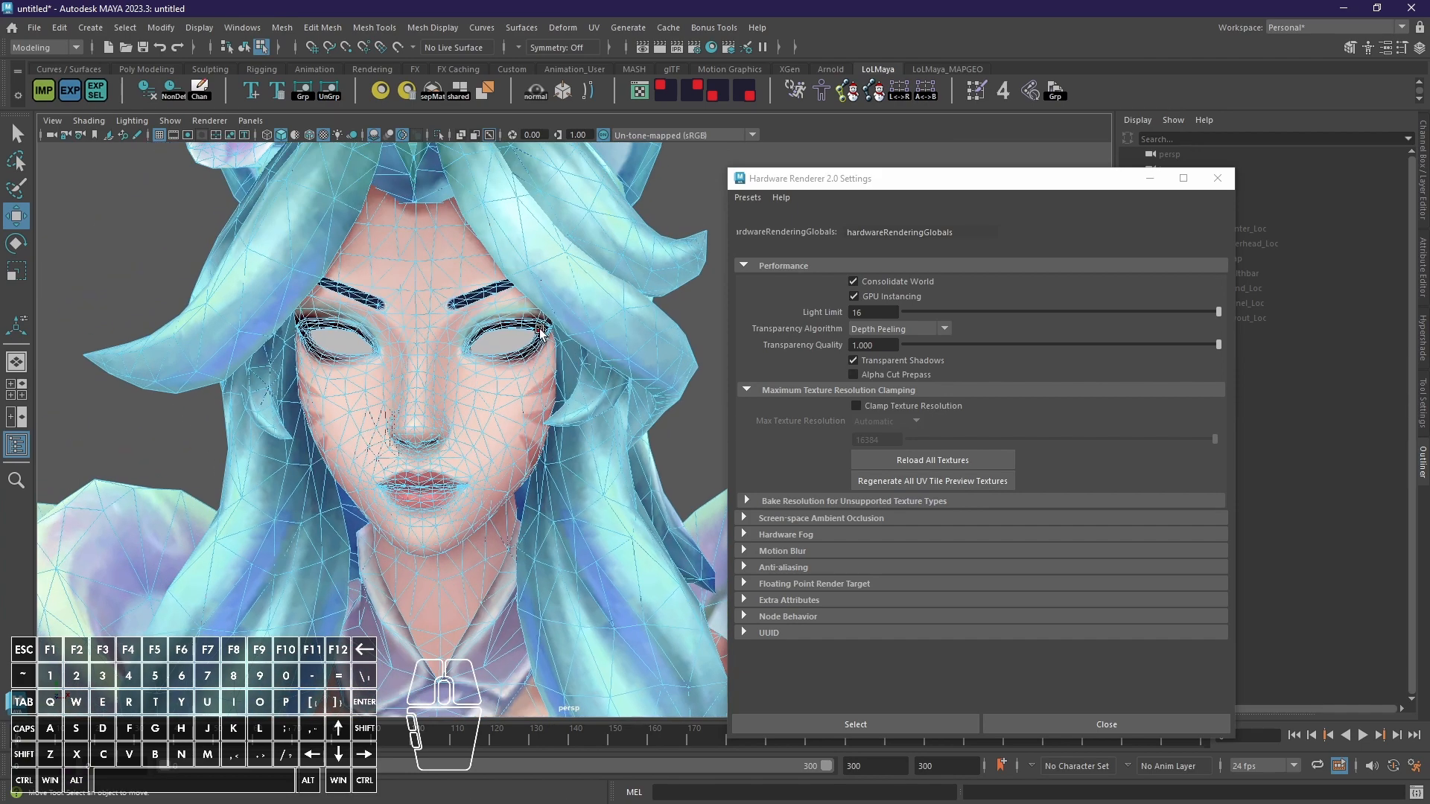
key("F11")
left_click(618, 45)
middle_click_drag(746, 365, 913, 387, "alt")
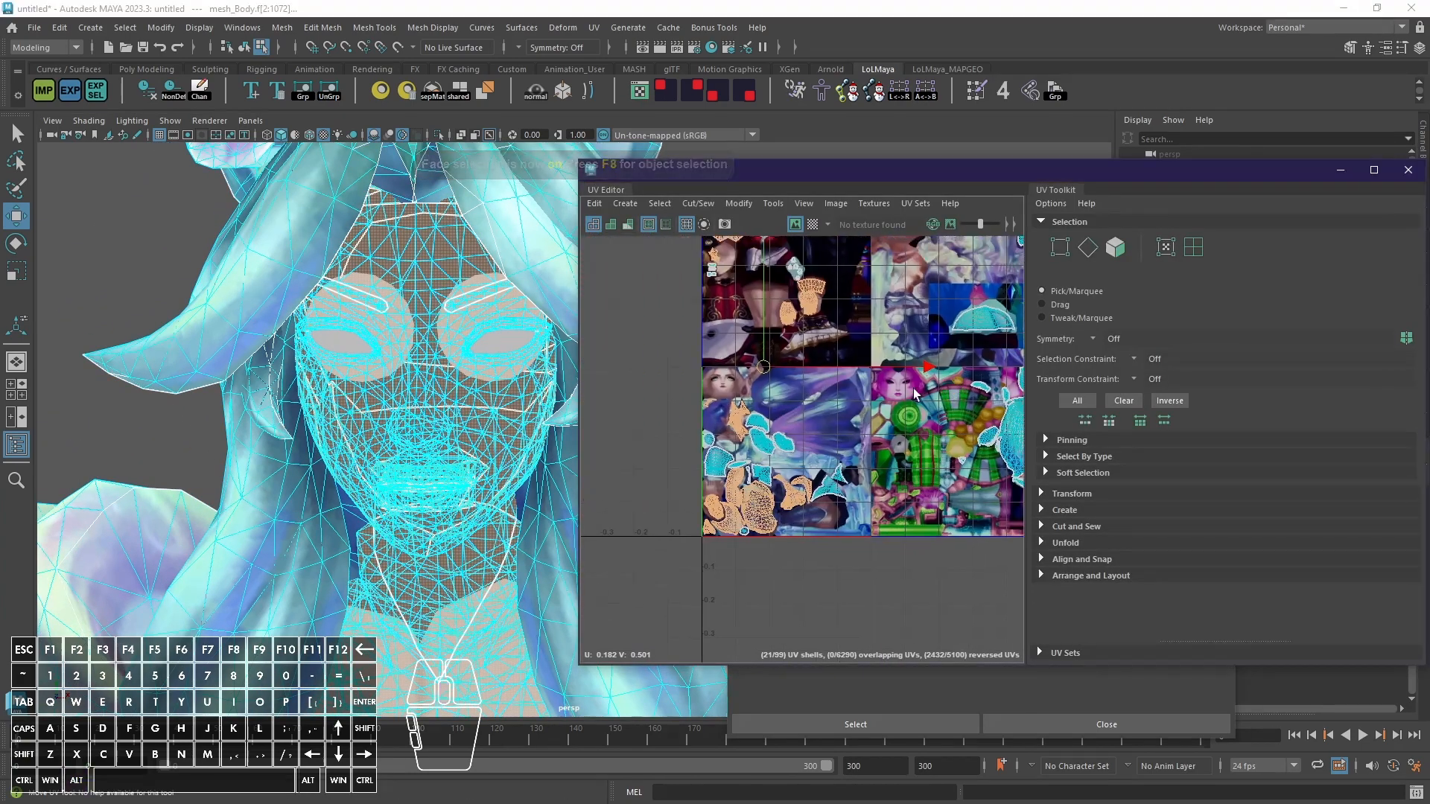
Step: Locate the eyebrow shell in the UV layout, close the UV Editor and return to object selection
scroll(857, 383, "up", 4)
scroll(752, 373, "down", 3)
middle_click_drag(752, 328, 793, 439, "alt")
left_click(722, 335)
scroll(781, 333, "up", 9)
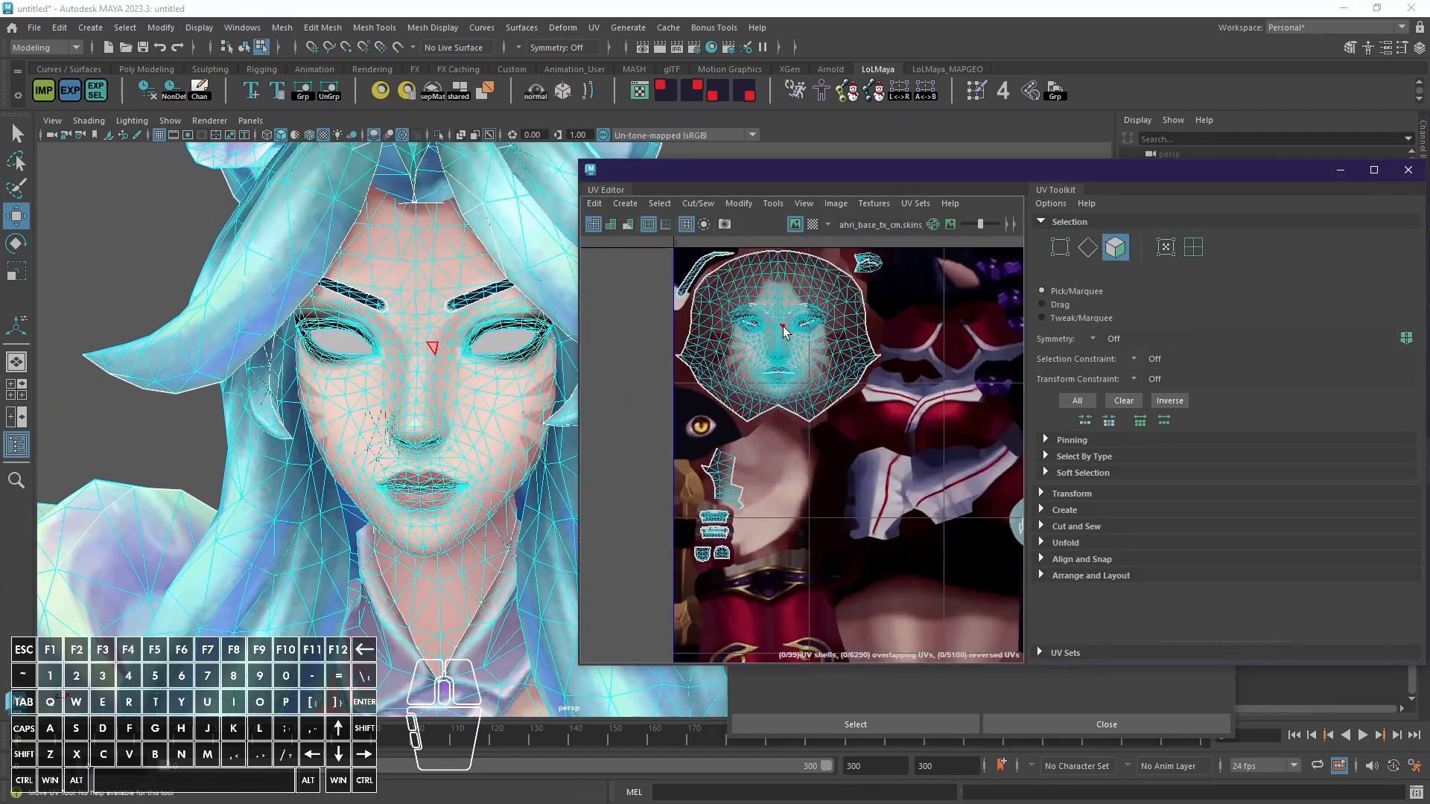
double_click(661, 254)
middle_click_drag(794, 309, 800, 365, "alt")
left_click(1417, 174)
scroll(399, 424, "down", 5)
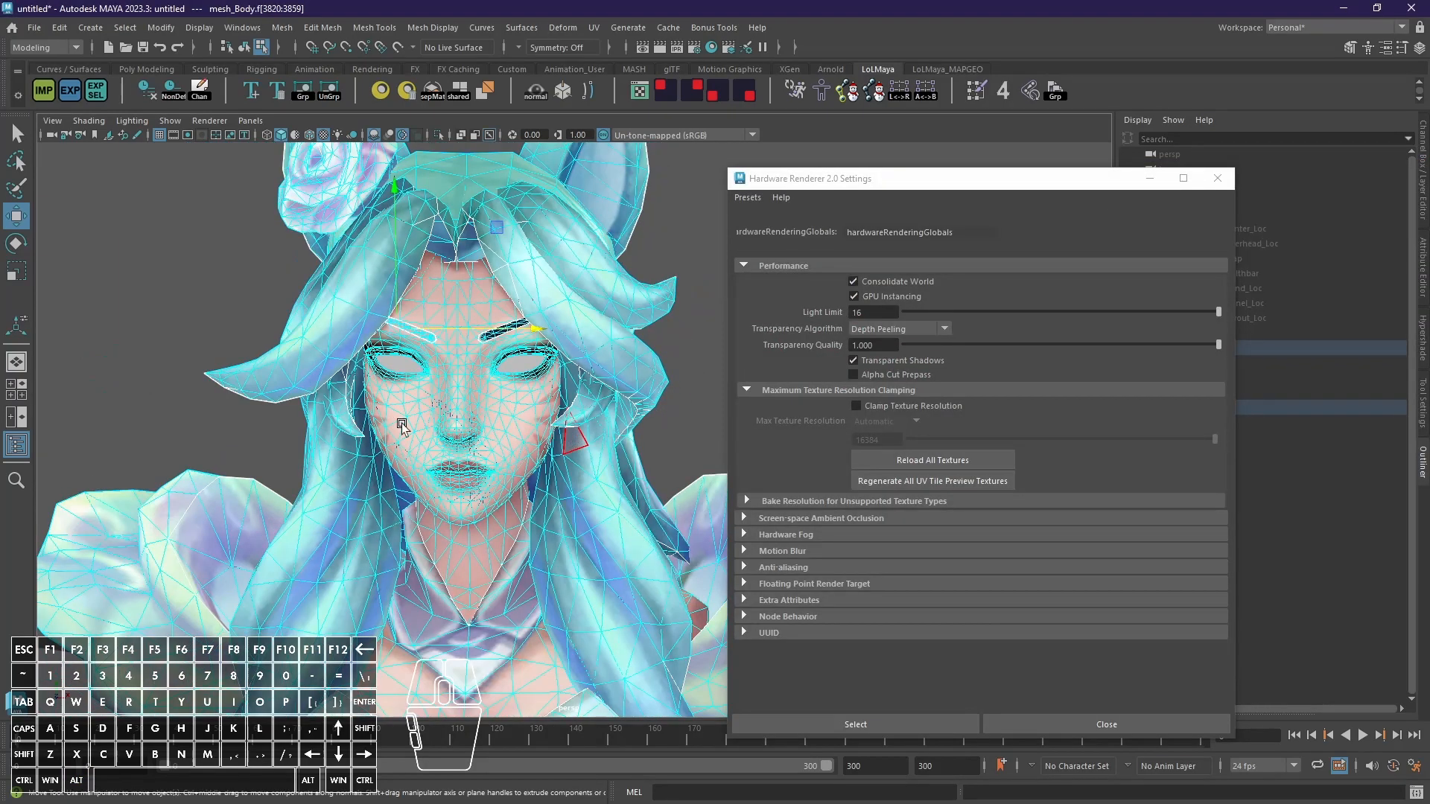
key("F8")
left_click(235, 440)
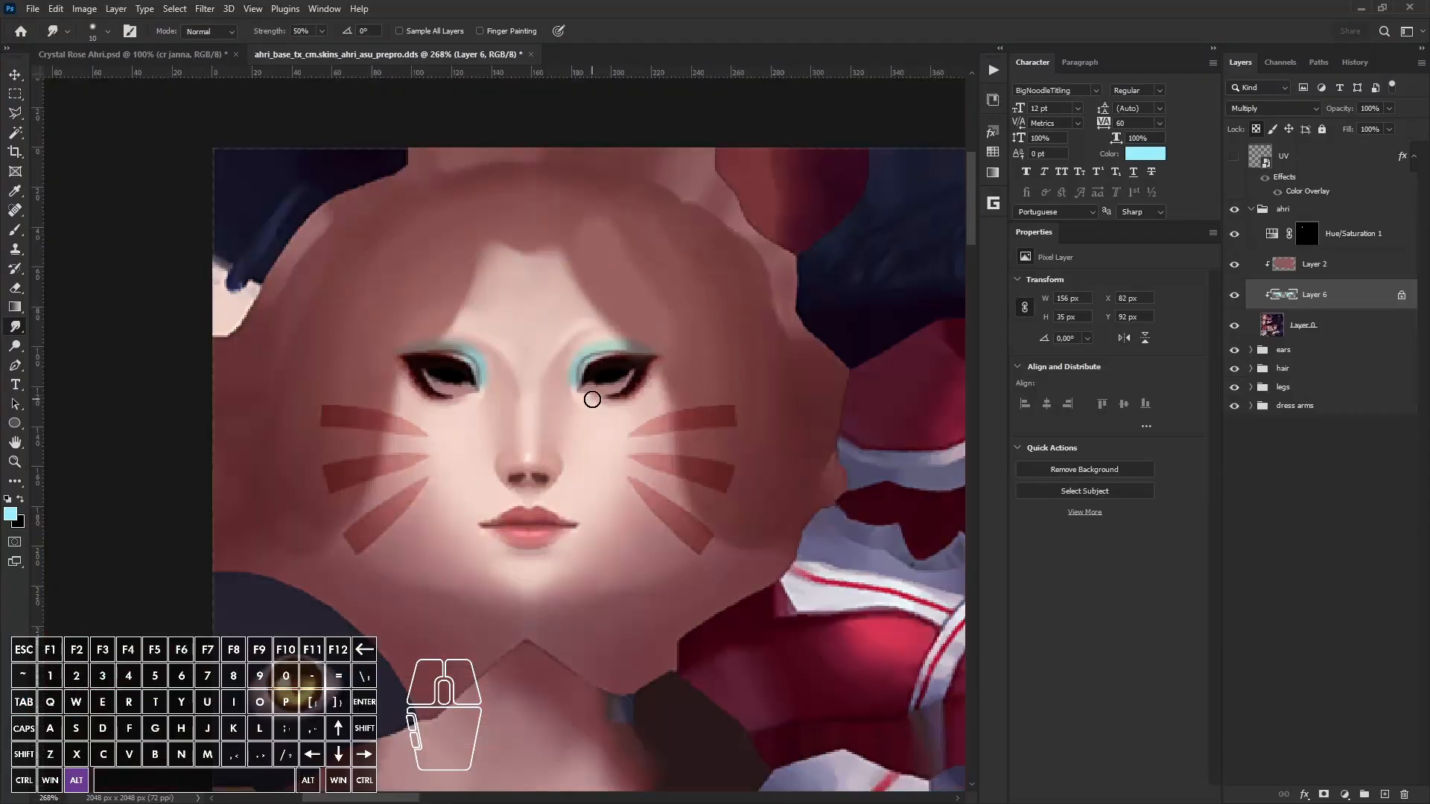
Step: In Photoshop, add a clipped Hue/Saturation adjustment above Layer 6 and limit its mask to the dark eyebrow patch
scroll(591, 400, "down", 1, "alt")
left_click_drag(397, 800, 383, 801)
scroll(462, 372, "up", 2, "alt")
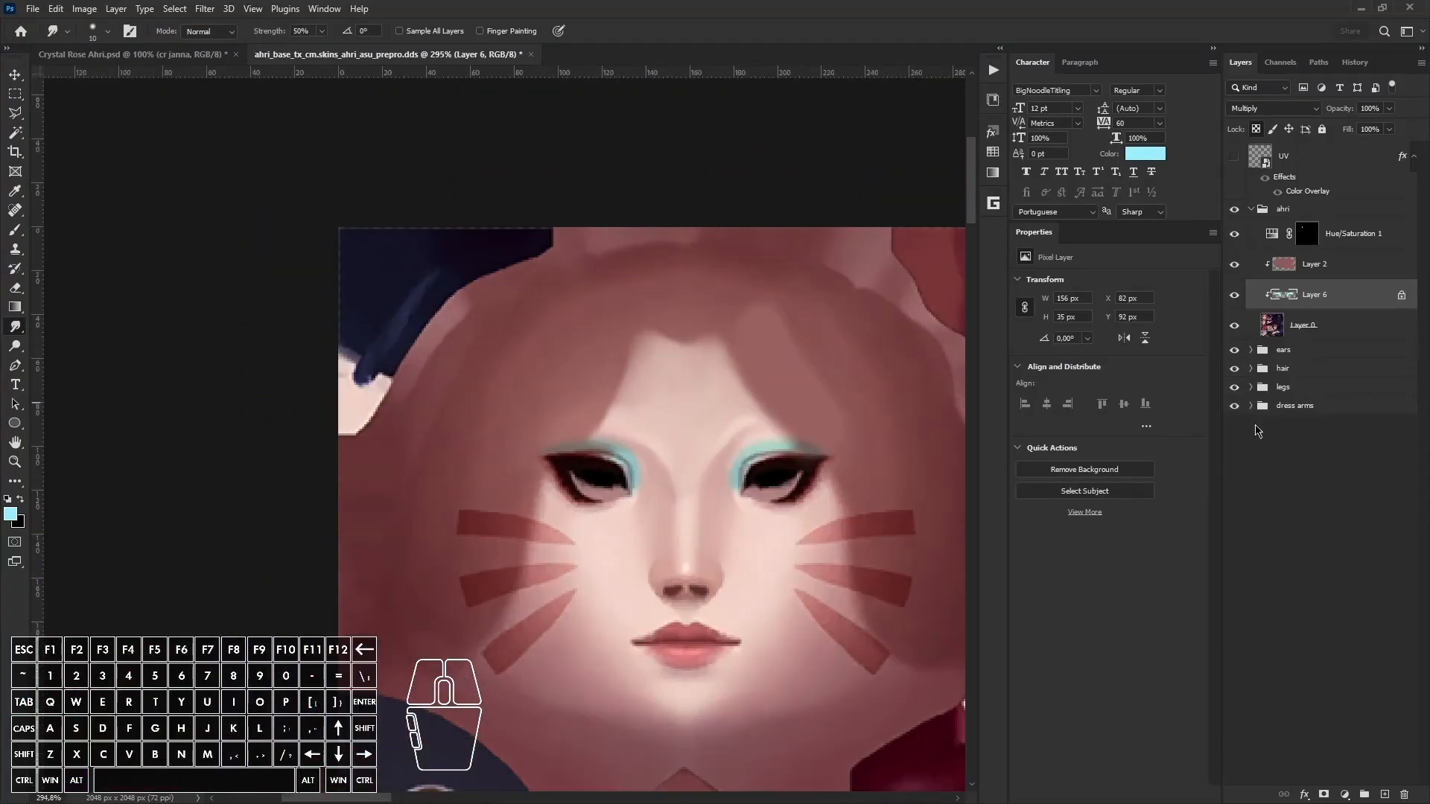
left_click(1344, 794)
left_click(1367, 653)
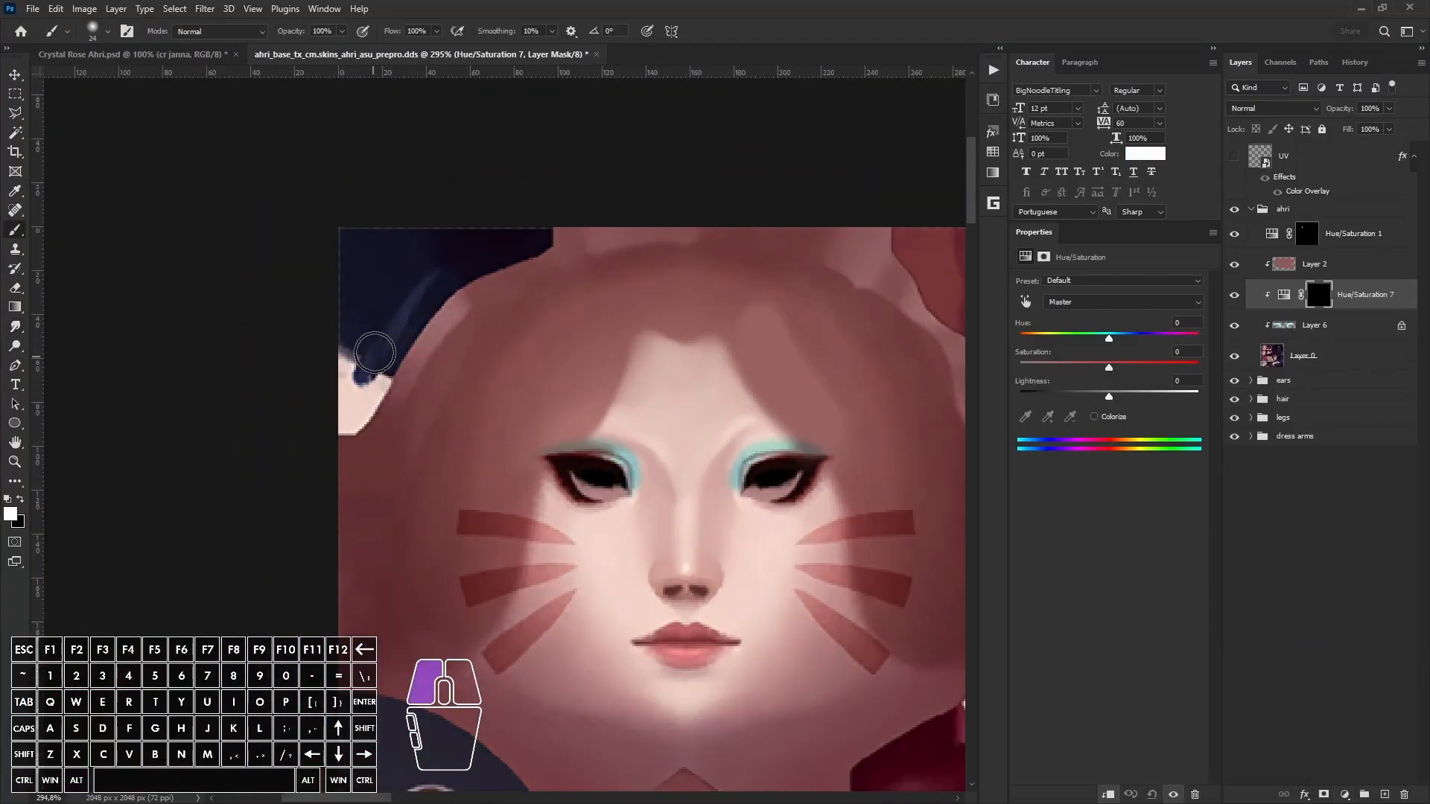
Step: Colorize the eyebrow patch with hue 161, saturation 25 and lightness +46
left_click_drag(1108, 398, 1188, 369)
left_click_drag(1108, 338, 1093, 338)
mouse_move(1160, 397)
left_mouse_down()
mouse_move(1137, 398)
mouse_move(1150, 397)
left_mouse_up()
left_click(1094, 417)
Step: Save the texture with the green eyebrows over the DDS file and check the face in Maya
left_click(33, 9)
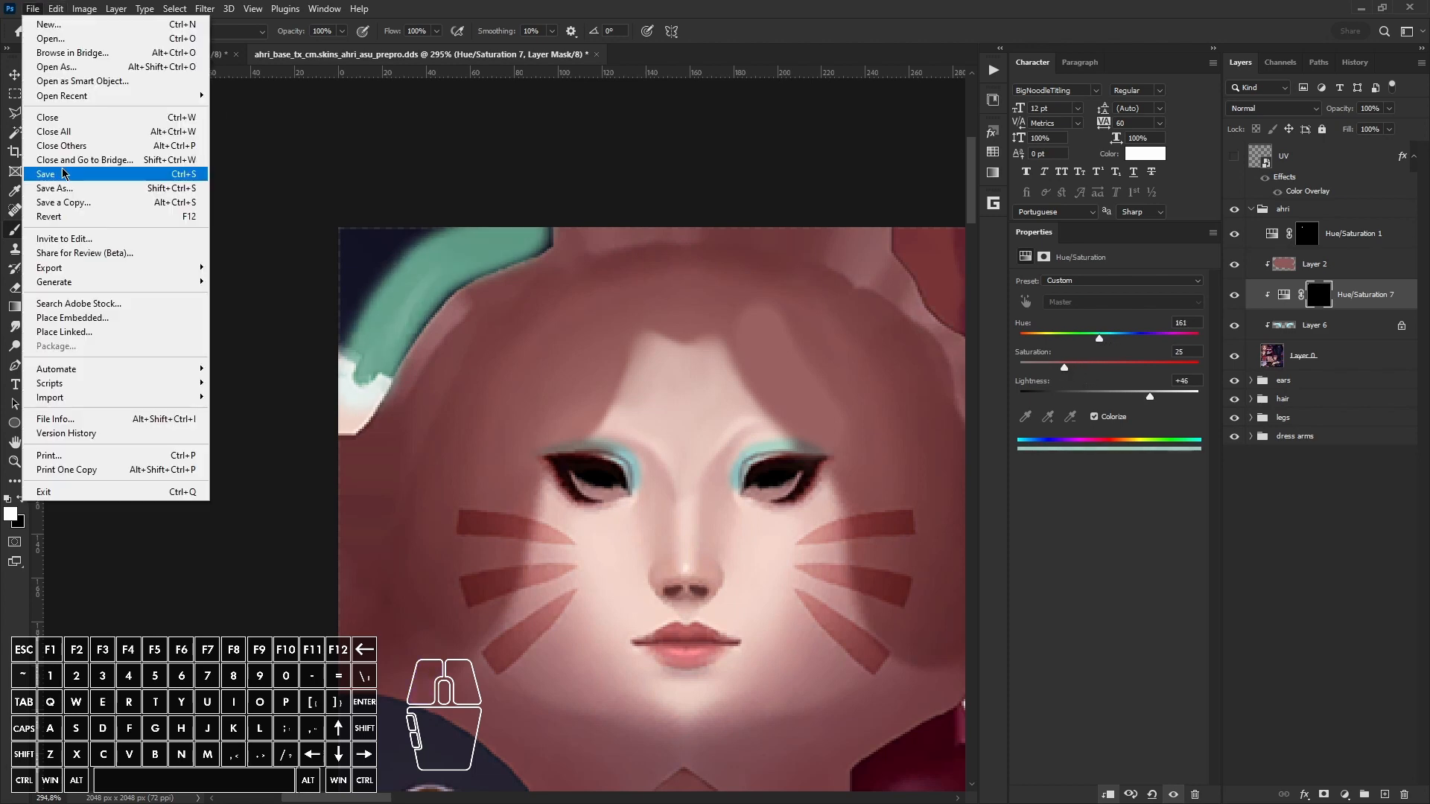
left_click(52, 175)
left_click(280, 477)
left_click(286, 531)
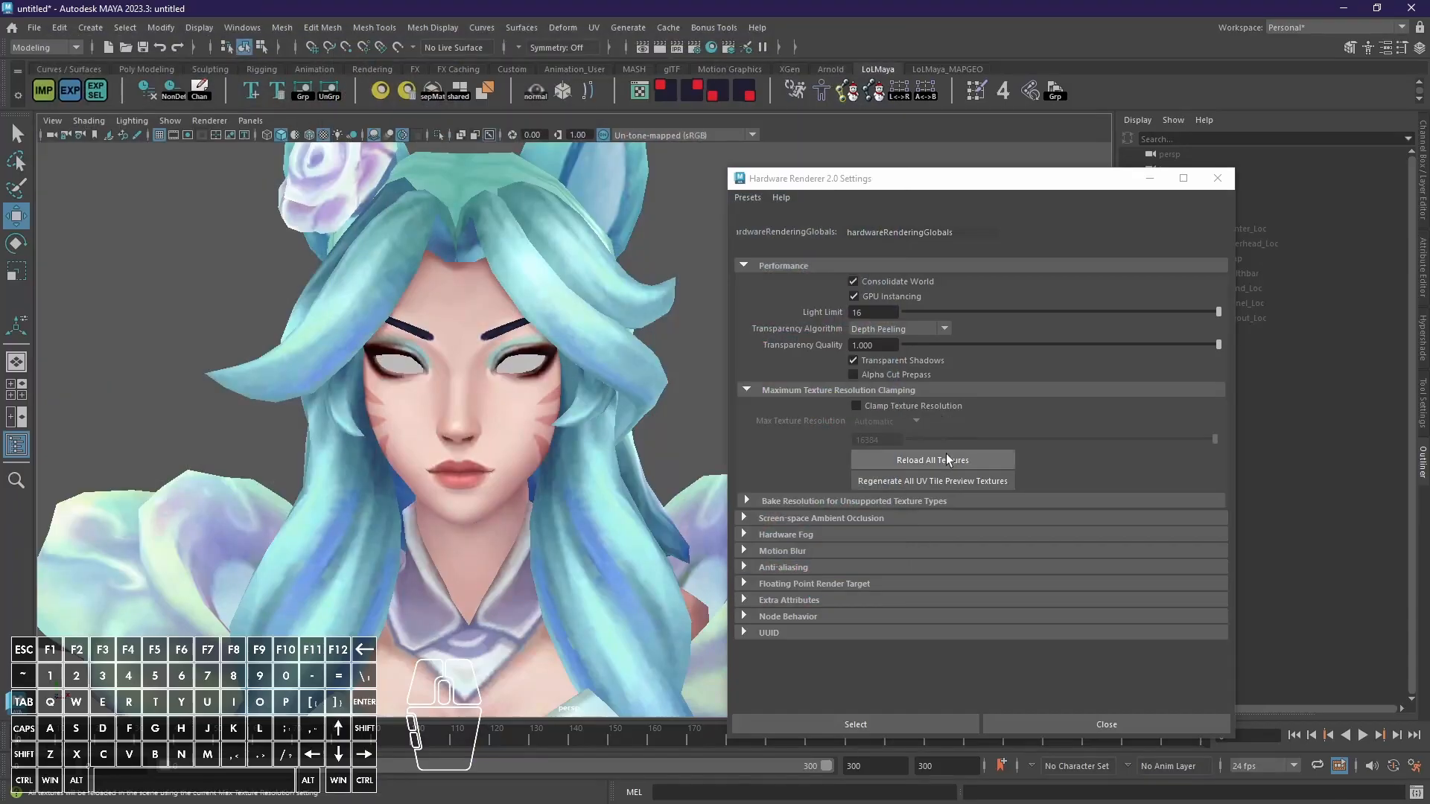
scroll(592, 490, "down", 3)
scroll(592, 490, "up", 3)
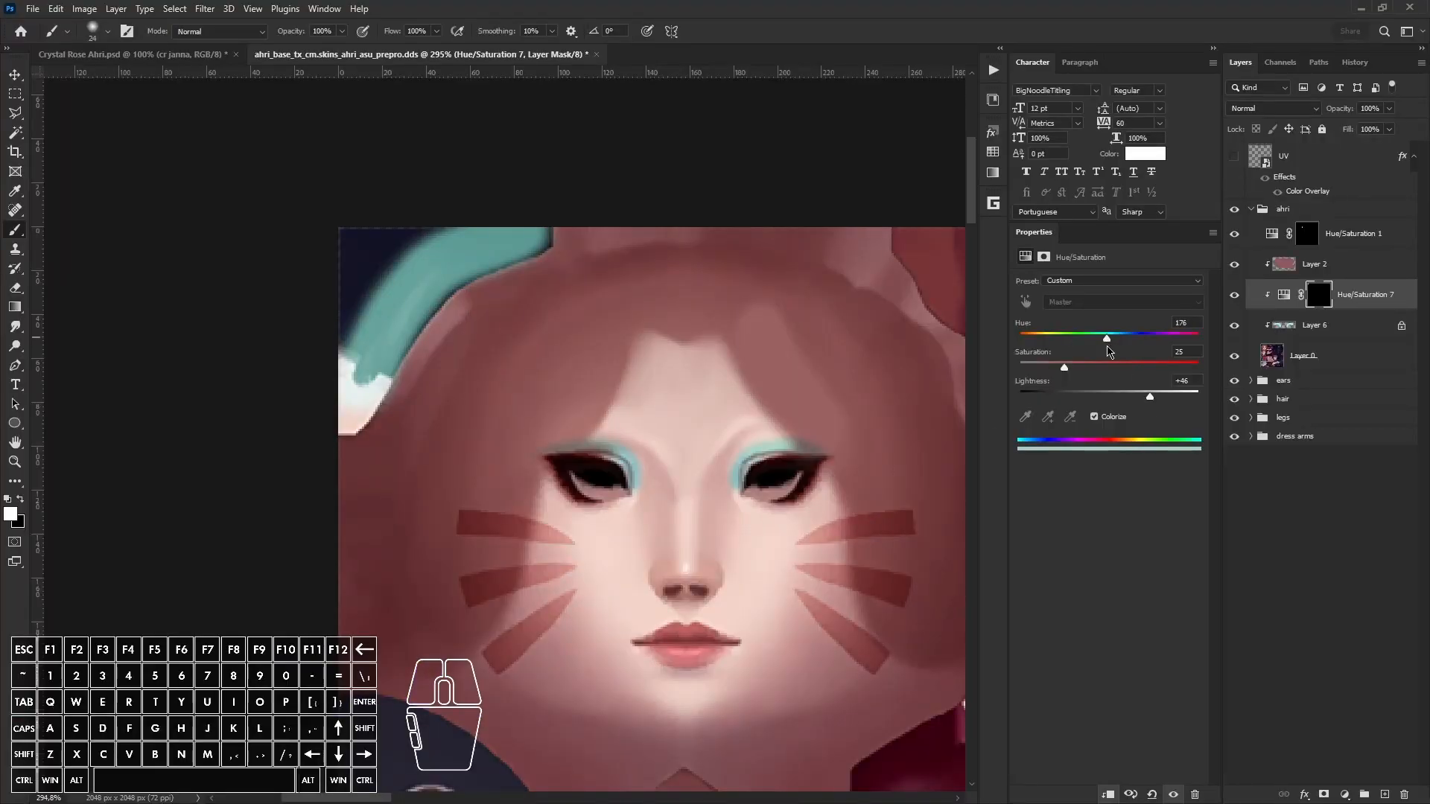
Step: Set the eyebrow adjustment to hue 176 and lightness +35, and compare the patch with and without it
left_click_drag(1149, 398, 1140, 398)
scroll(356, 383, "up", 5, "alt")
left_click(1235, 295)
left_click(1235, 295)
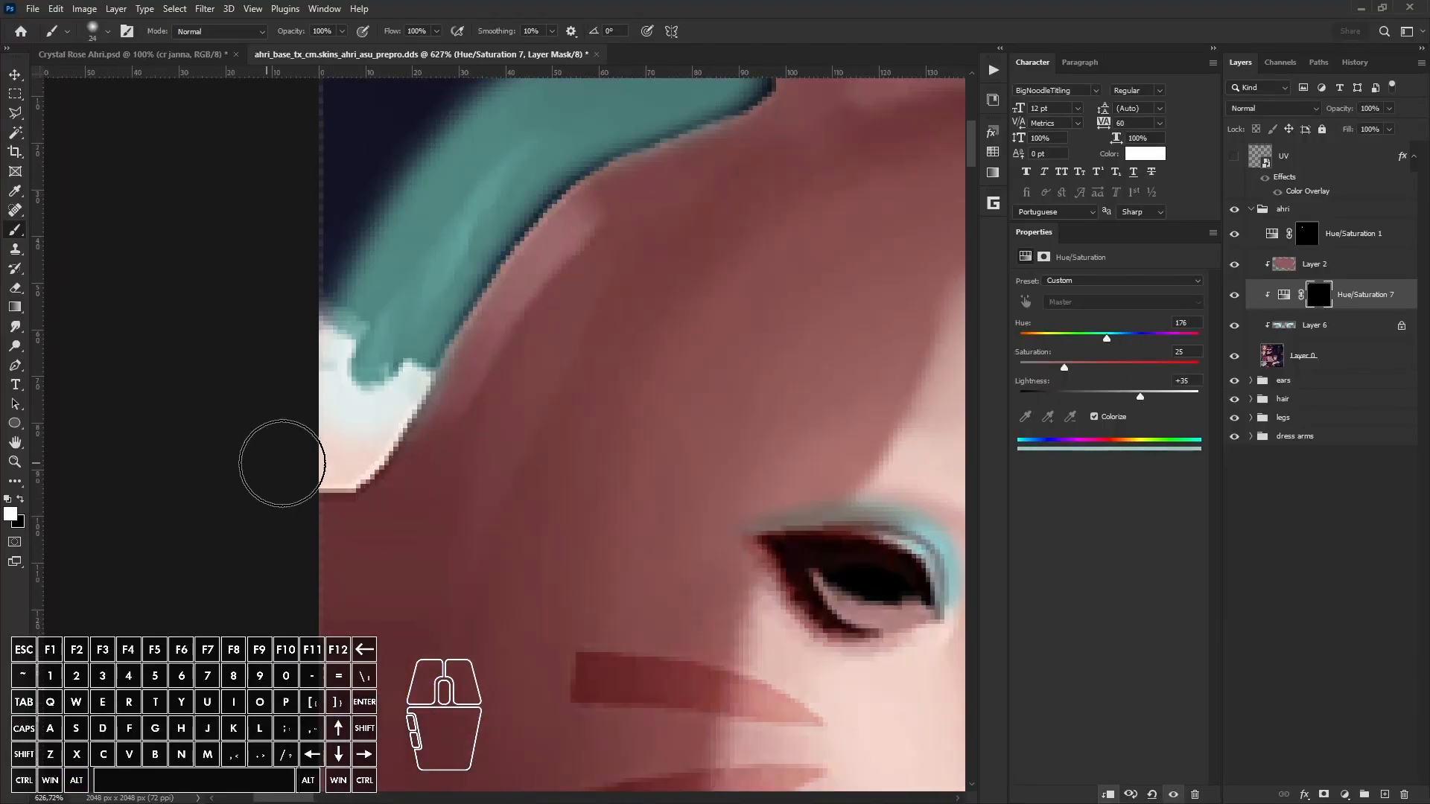
Step: Paint black on the adjustment's mask with a small brush to restore the skin patch below the eyebrow colour
key("x")
right_click_drag(328, 405, 316, 405, "alt")
left_click(329, 345)
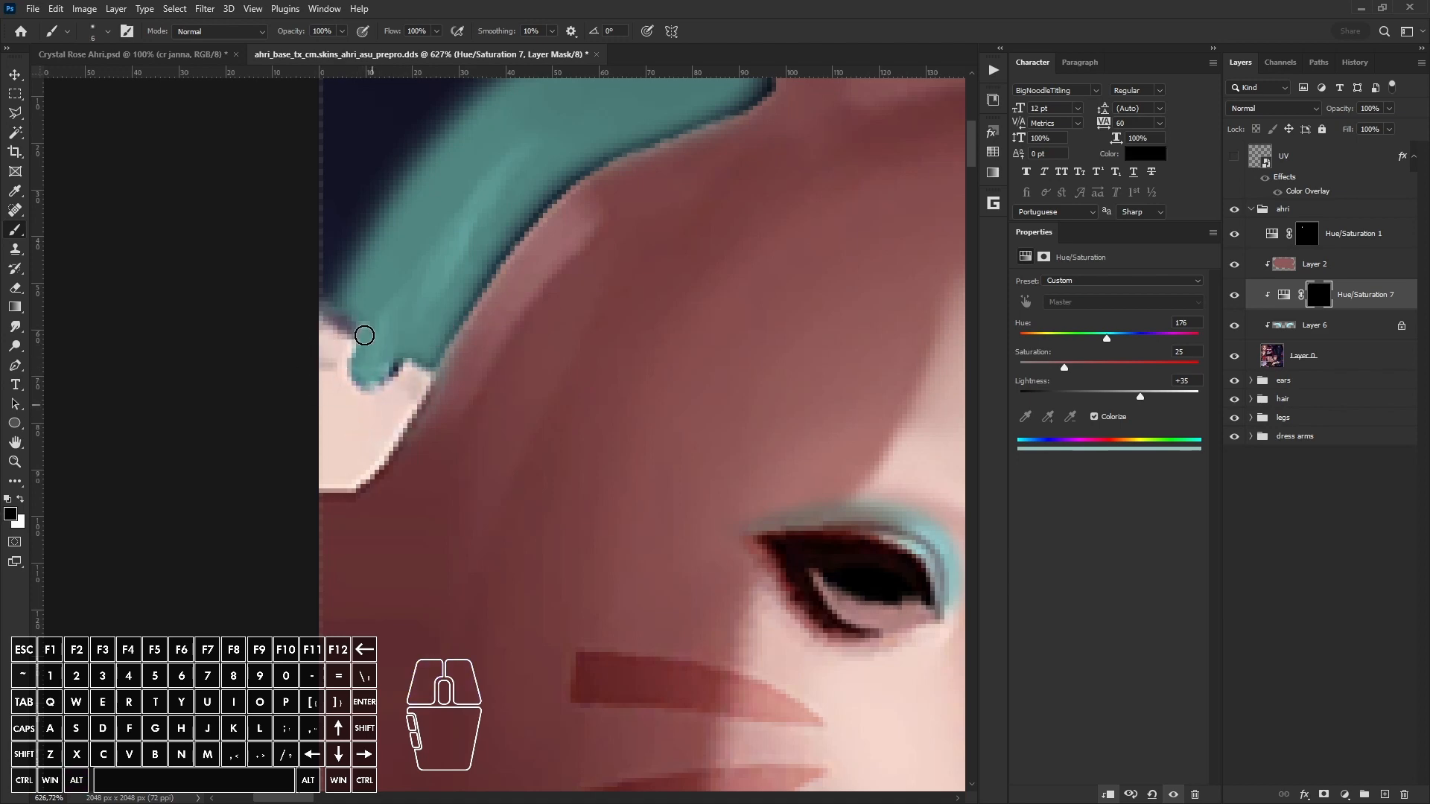
Step: Save the texture with the cleaned eyebrow mask over the existing DDS file
left_click(33, 9)
left_click(77, 203)
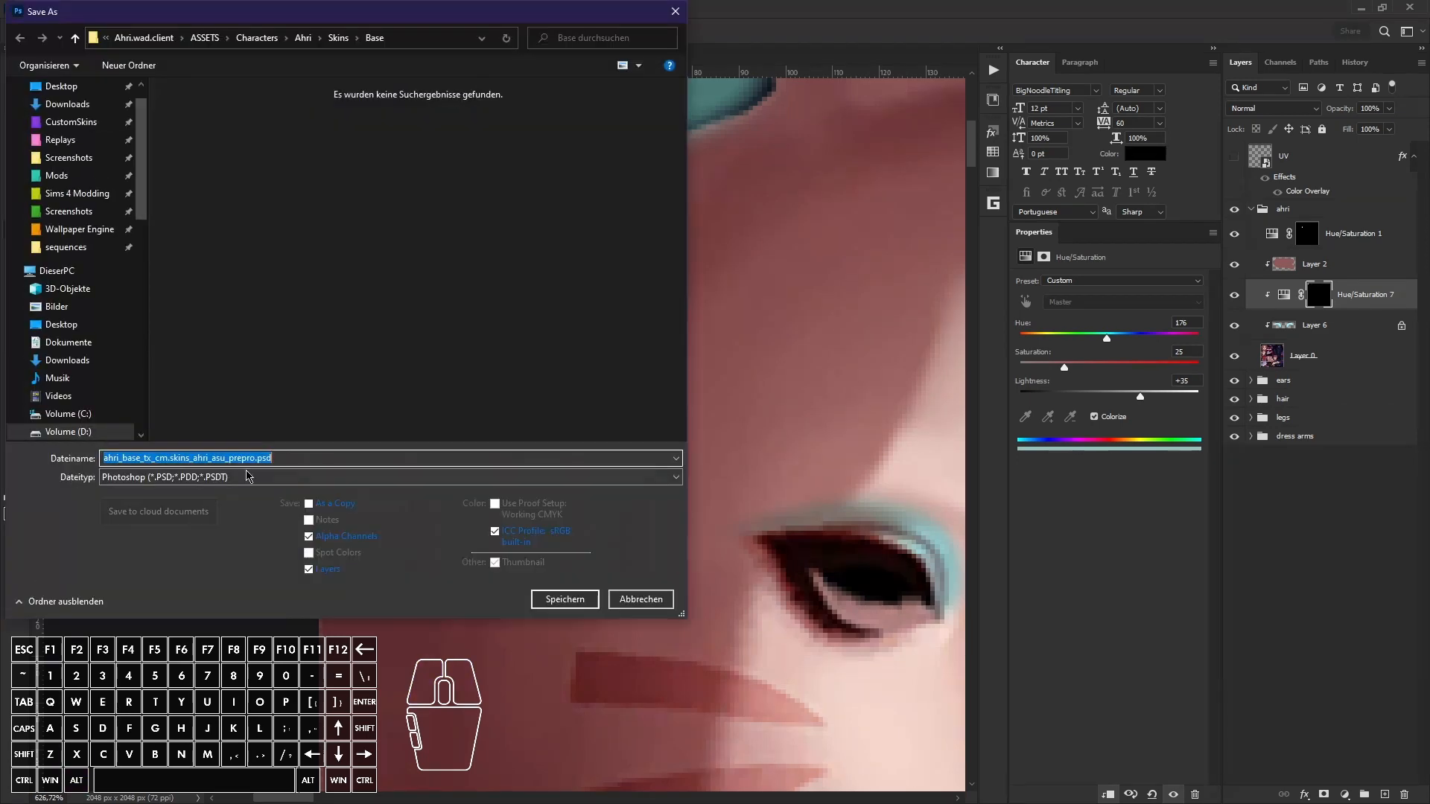
left_click(248, 478)
left_click(253, 521)
left_click(565, 599)
left_click(771, 427)
Step: Switch to Maya and examine the teal eyebrows on the model from close up and at full length
key("alt+Tab")
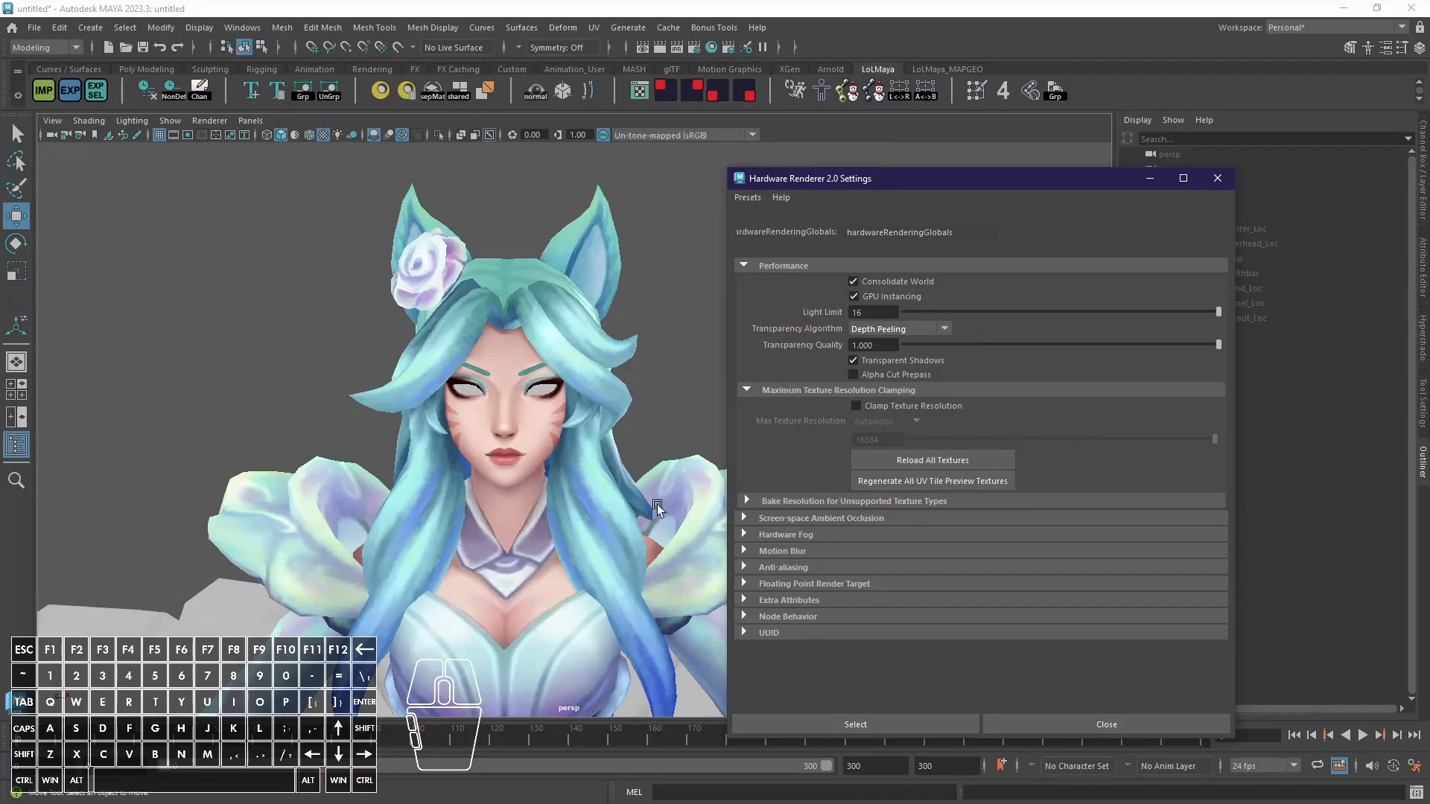
scroll(655, 502, "down", 4)
middle_click_drag(649, 494, 601, 444, "alt")
scroll(391, 462, "down", 6)
middle_click_drag(562, 534, 545, 402, "alt")
mouse_move(545, 402)
left_mouse_down("alt")
mouse_move(468, 422)
mouse_move(552, 427)
left_mouse_up("alt")
scroll(521, 418, "up", 6)
middle_click_drag(432, 335, 476, 405, "alt")
scroll(476, 405, "up", 2)
mouse_move(476, 405)
left_mouse_down("alt")
mouse_move(449, 400)
mouse_move(473, 386)
left_mouse_up("alt")
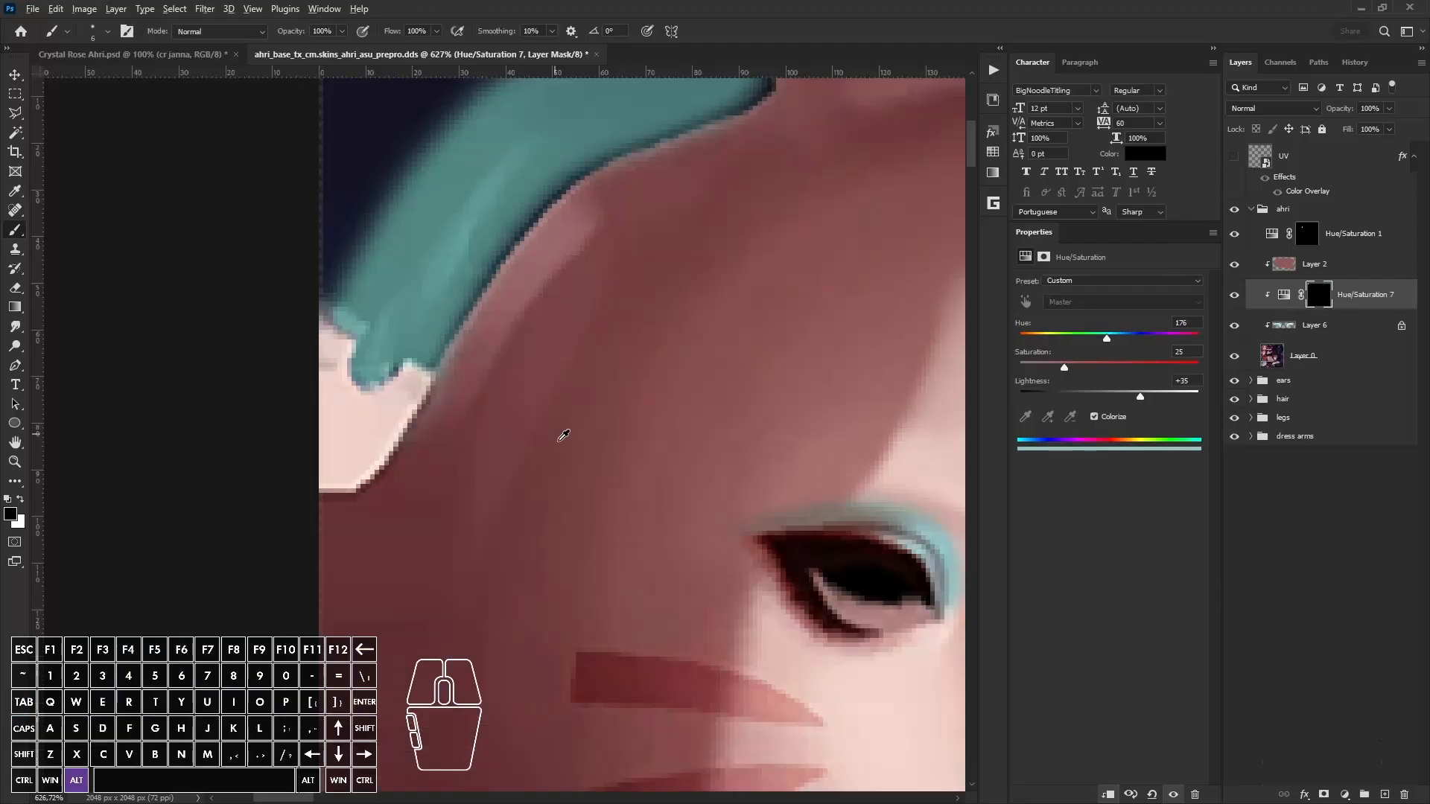
Step: In Photoshop, try recolouring the golden iris by shifting the Yellows hue with a Hue/Saturation adjustment above Layer 0, and delete the adjustment
scroll(566, 447, "down", 3, "alt")
scroll(566, 447, "up", 6, "alt")
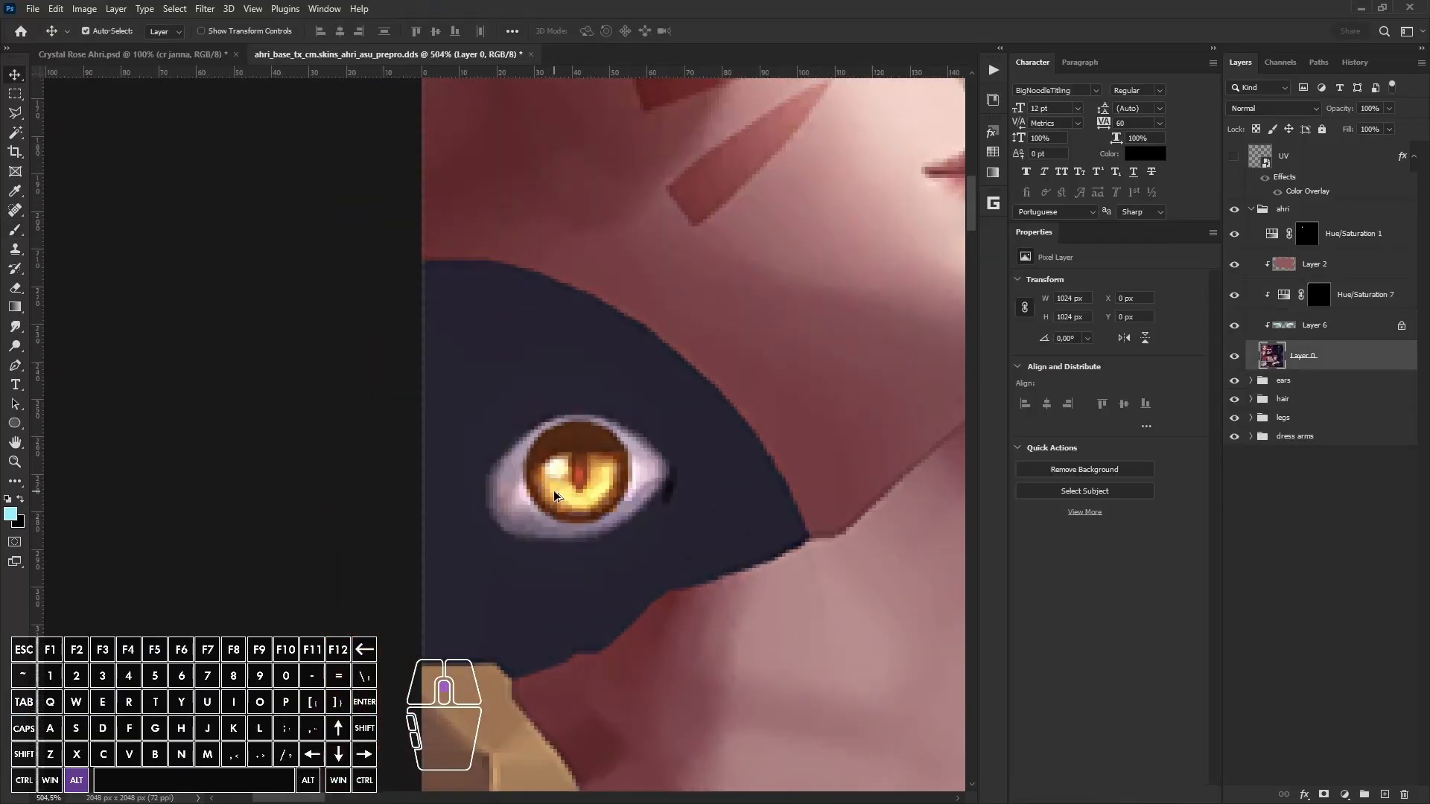
left_click(1344, 795)
left_click(1337, 639)
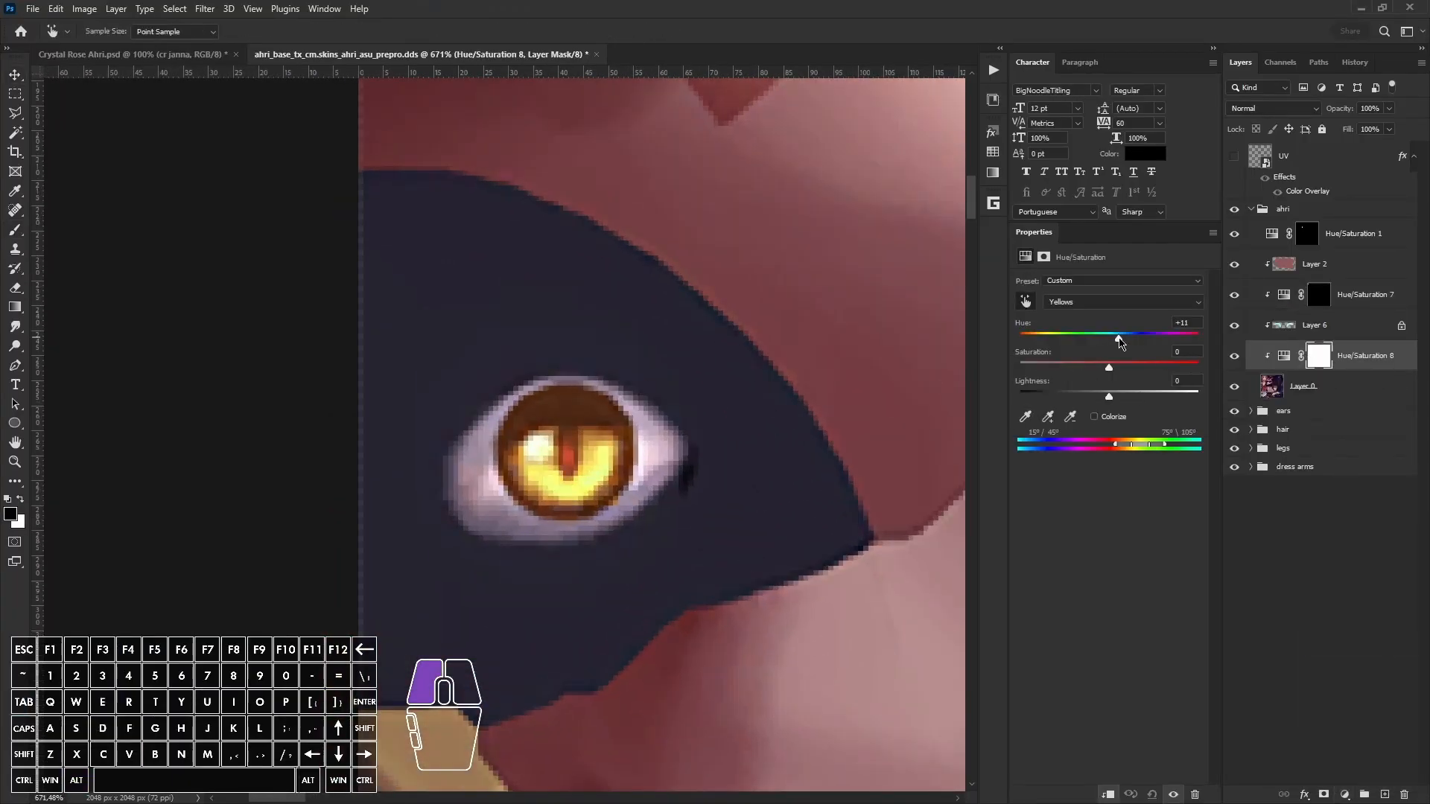
left_click_drag(1119, 341, 1041, 343)
left_click(1399, 794)
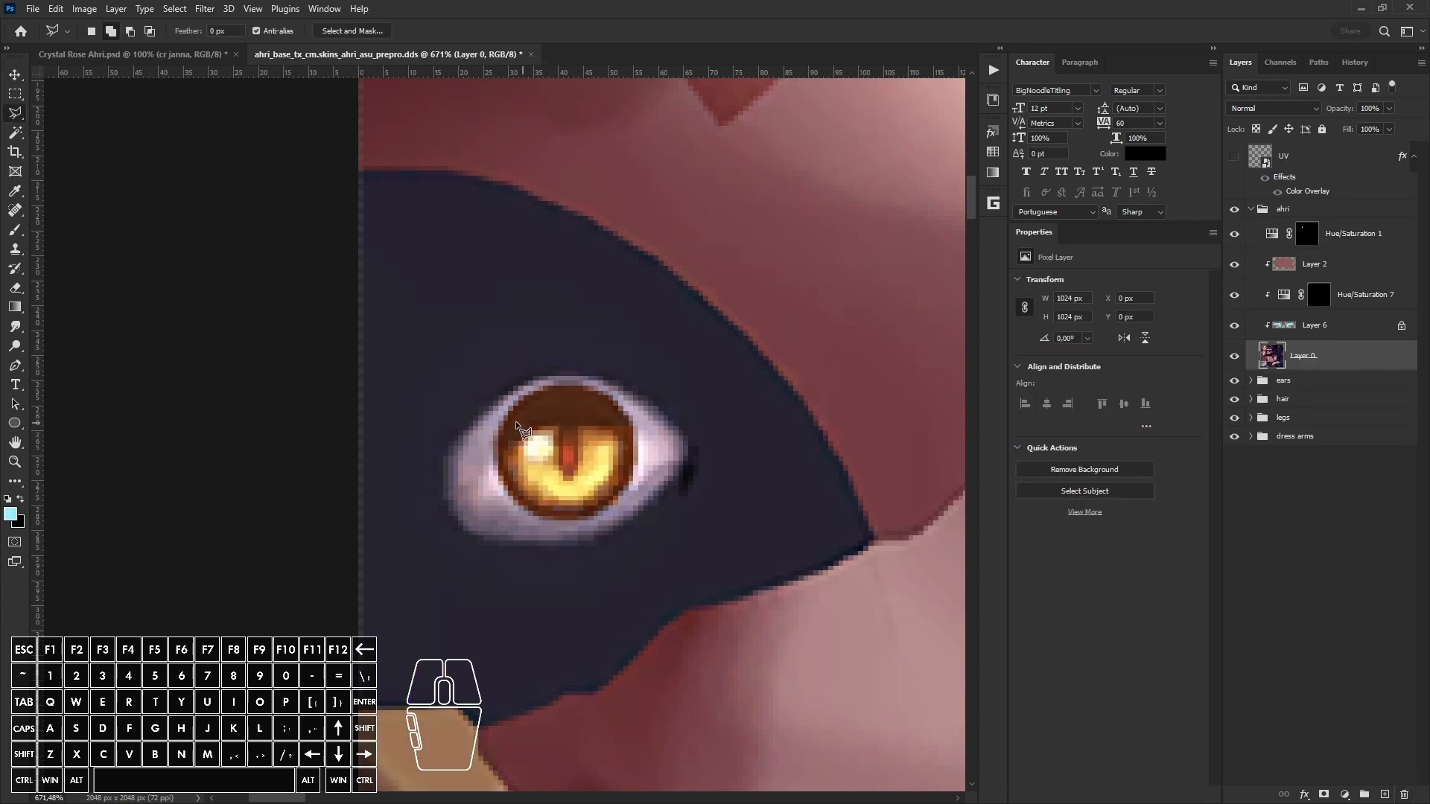
Step: Add a Hue/Saturation adjustment clipped to Layer 0 and invert its mask to black
left_click(1344, 794)
left_click(1336, 639)
left_click(1094, 416)
key("ctrl+o")
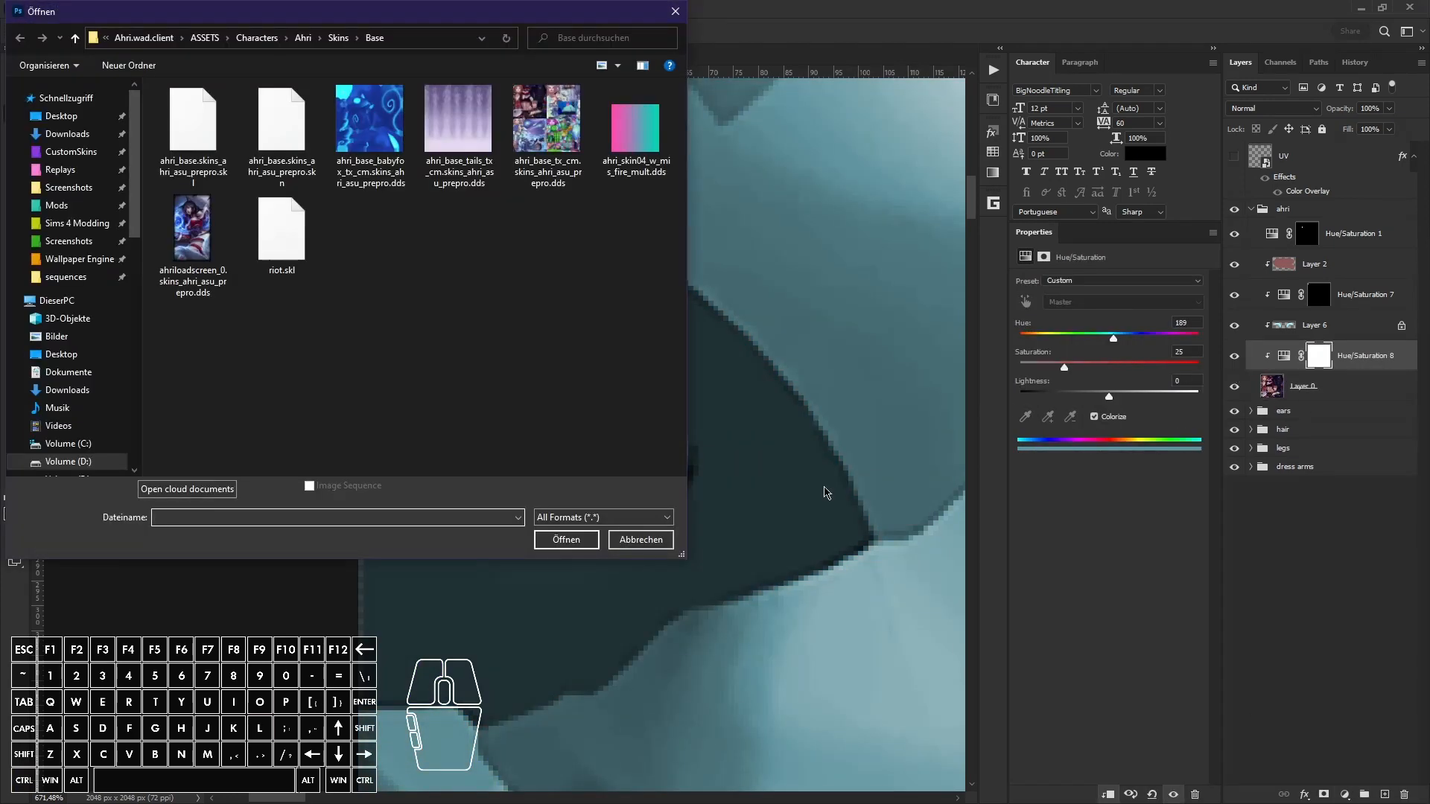
left_click(657, 541)
key("ctrl+i")
Step: Paint white on the adjustment's mask over the iris with a small brush and set Hue to +149
key("b")
key("x")
mouse_move(568, 466)
right_mouse_down("alt")
mouse_move(593, 459)
mouse_move(563, 453)
right_mouse_up("alt")
left_click(568, 451)
left_click_drag(1109, 338, 1189, 339)
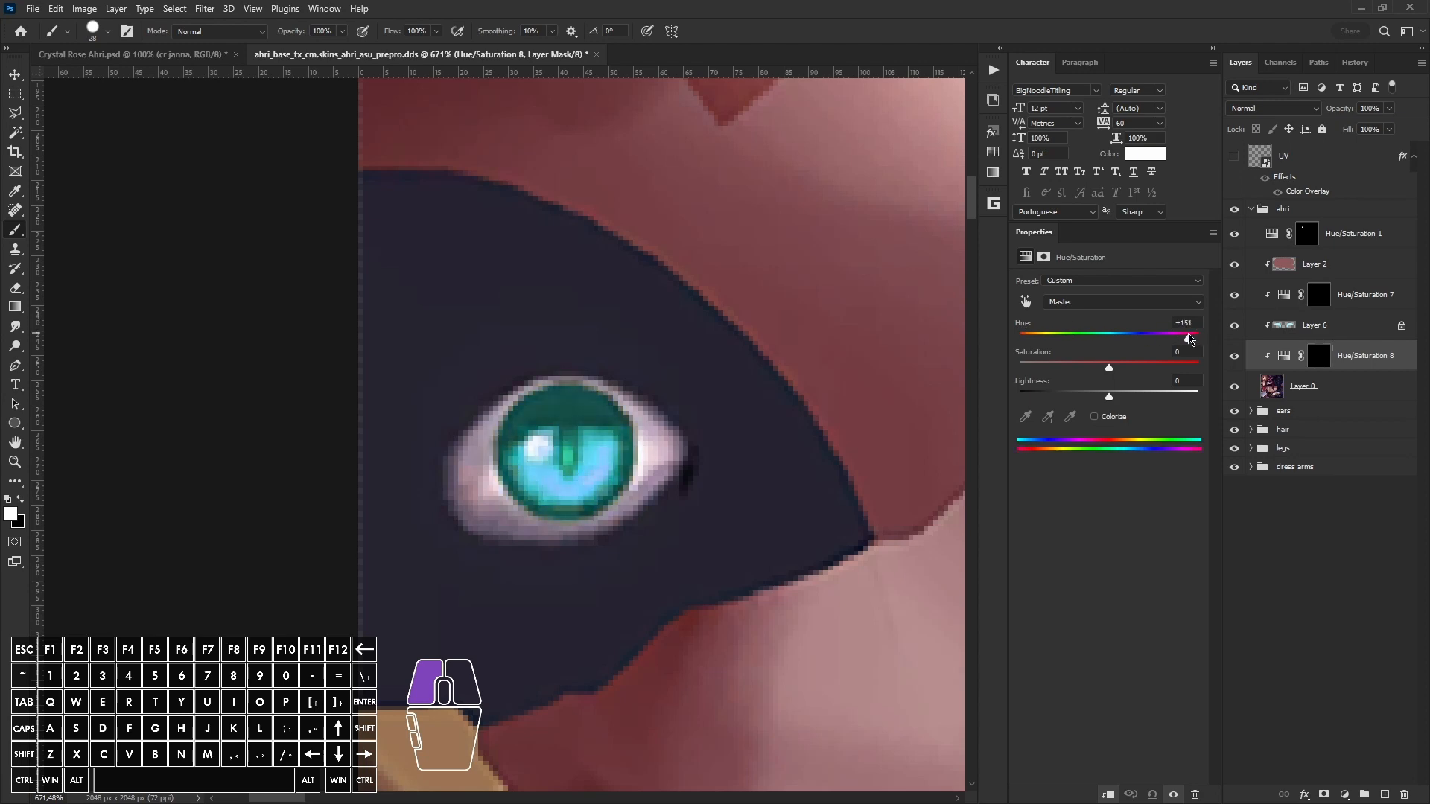
scroll(714, 469, "down", 2, "alt")
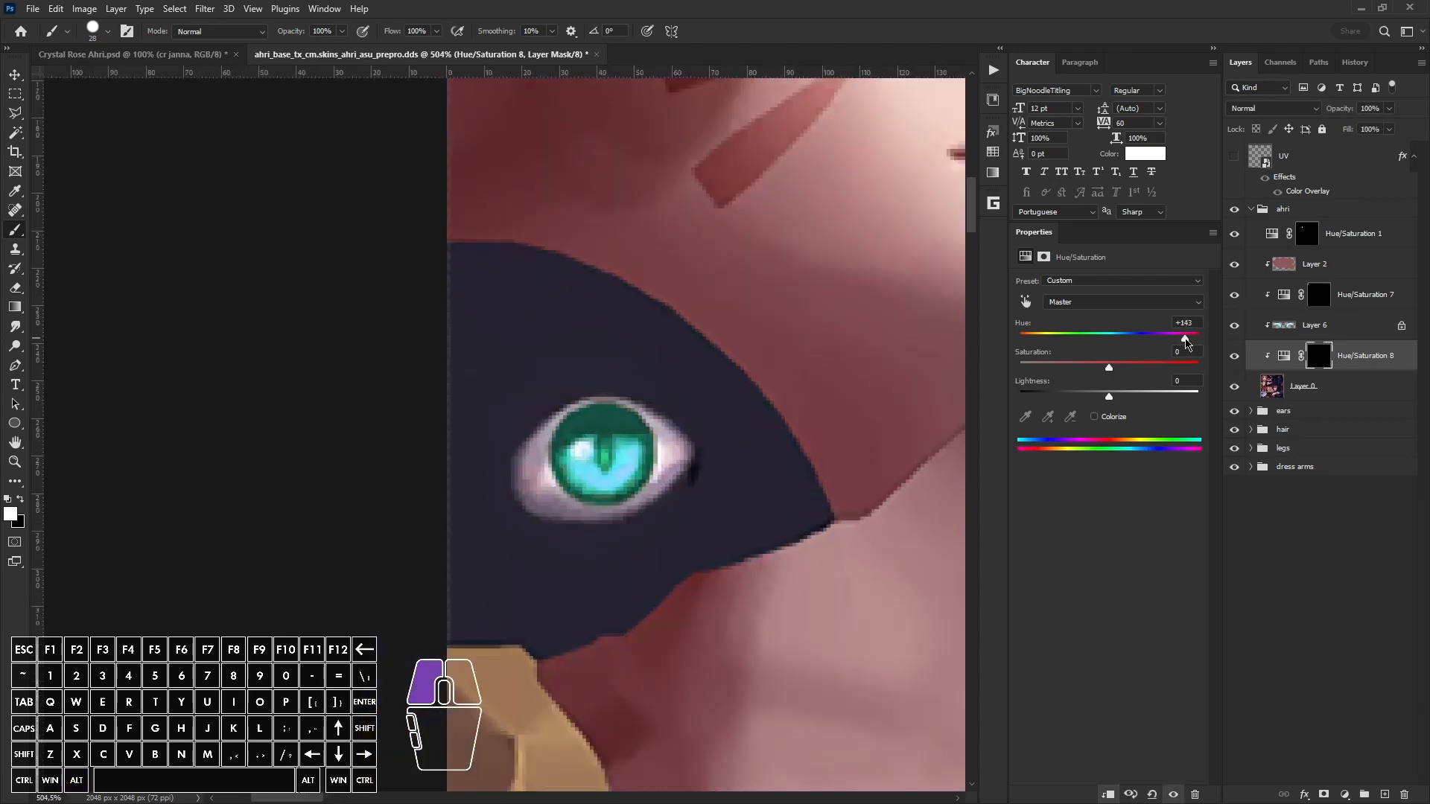
left_click_drag(1189, 339, 1186, 339)
Step: Save the texture over the existing DDS file, and reload all textures in Maya
left_click(32, 9)
left_click(44, 188)
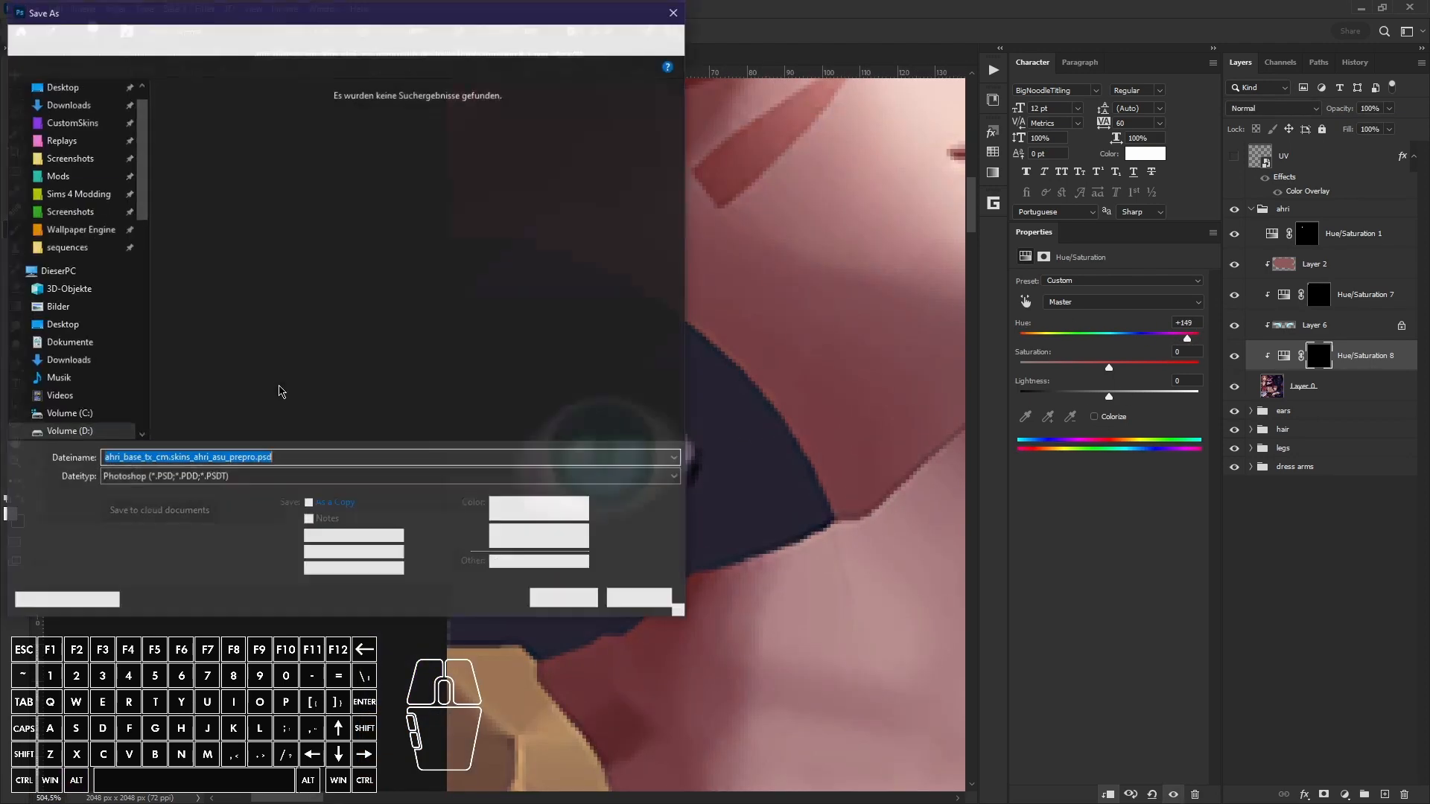
left_click(350, 477)
left_click(372, 537)
left_click(561, 602)
left_click(776, 409)
left_click(834, 605)
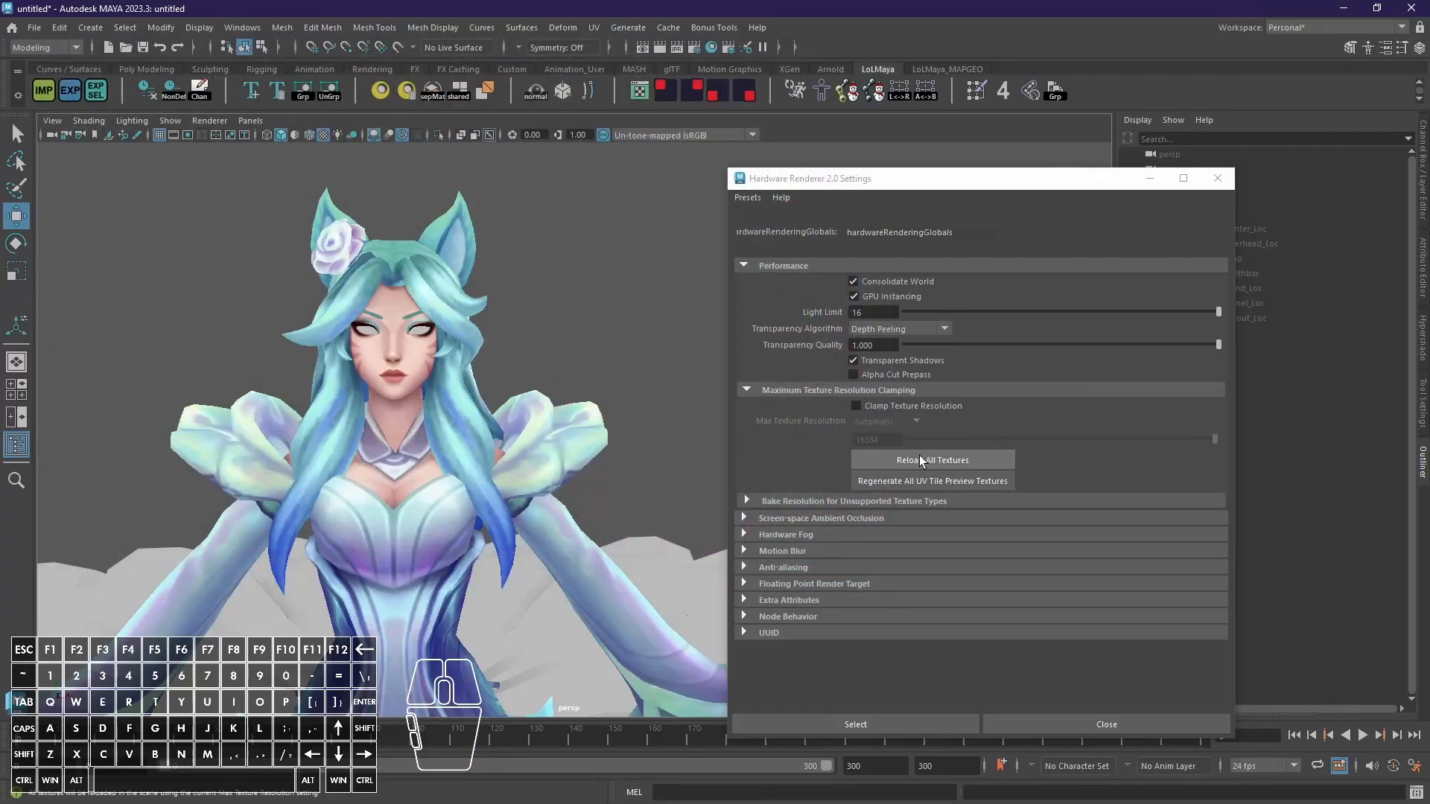
left_click(921, 457)
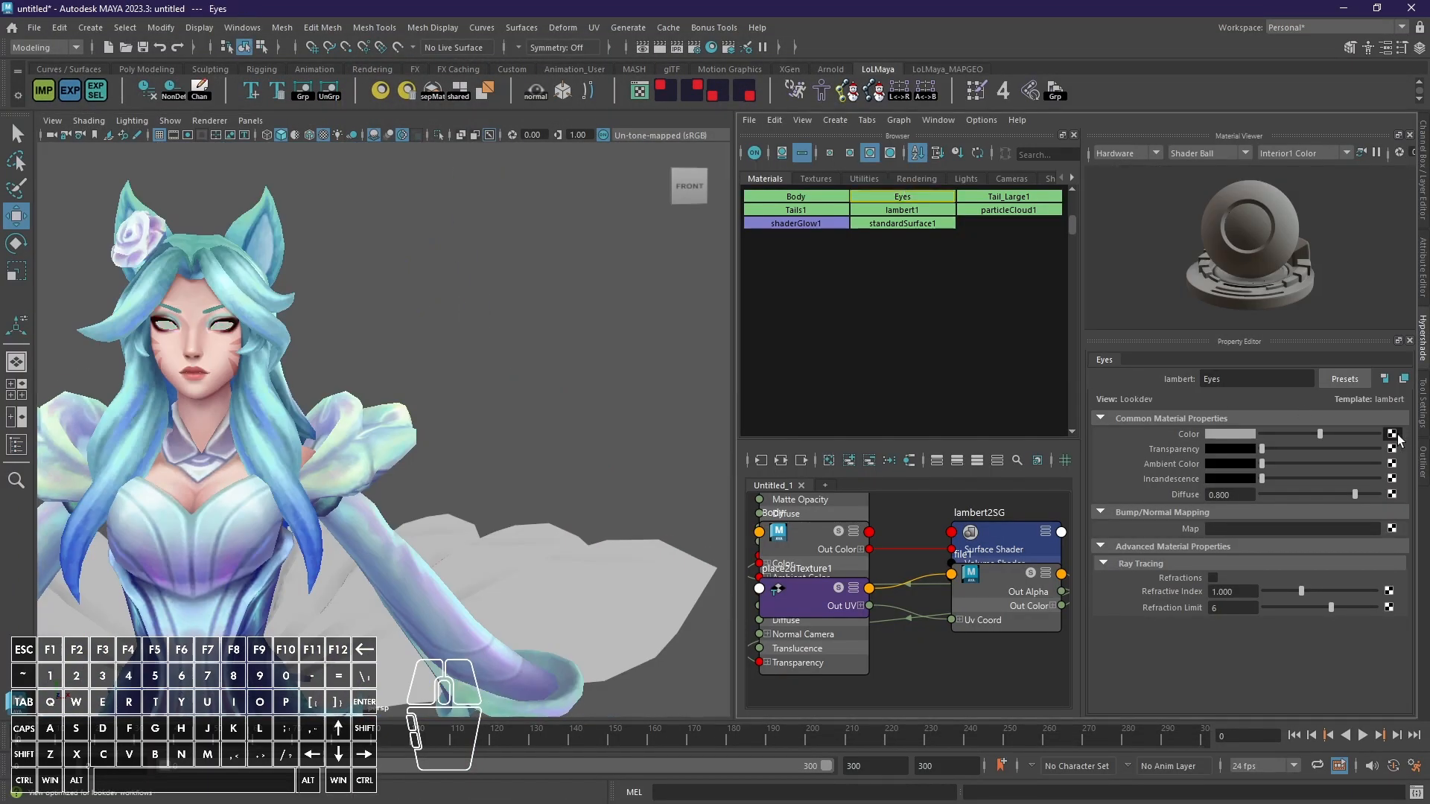
Step: Add a file texture to the Eyes material's Color and browse for its image in the V Crystal Rose Ahri project folder
left_click(1396, 483)
left_click(225, 280)
double_click(318, 241)
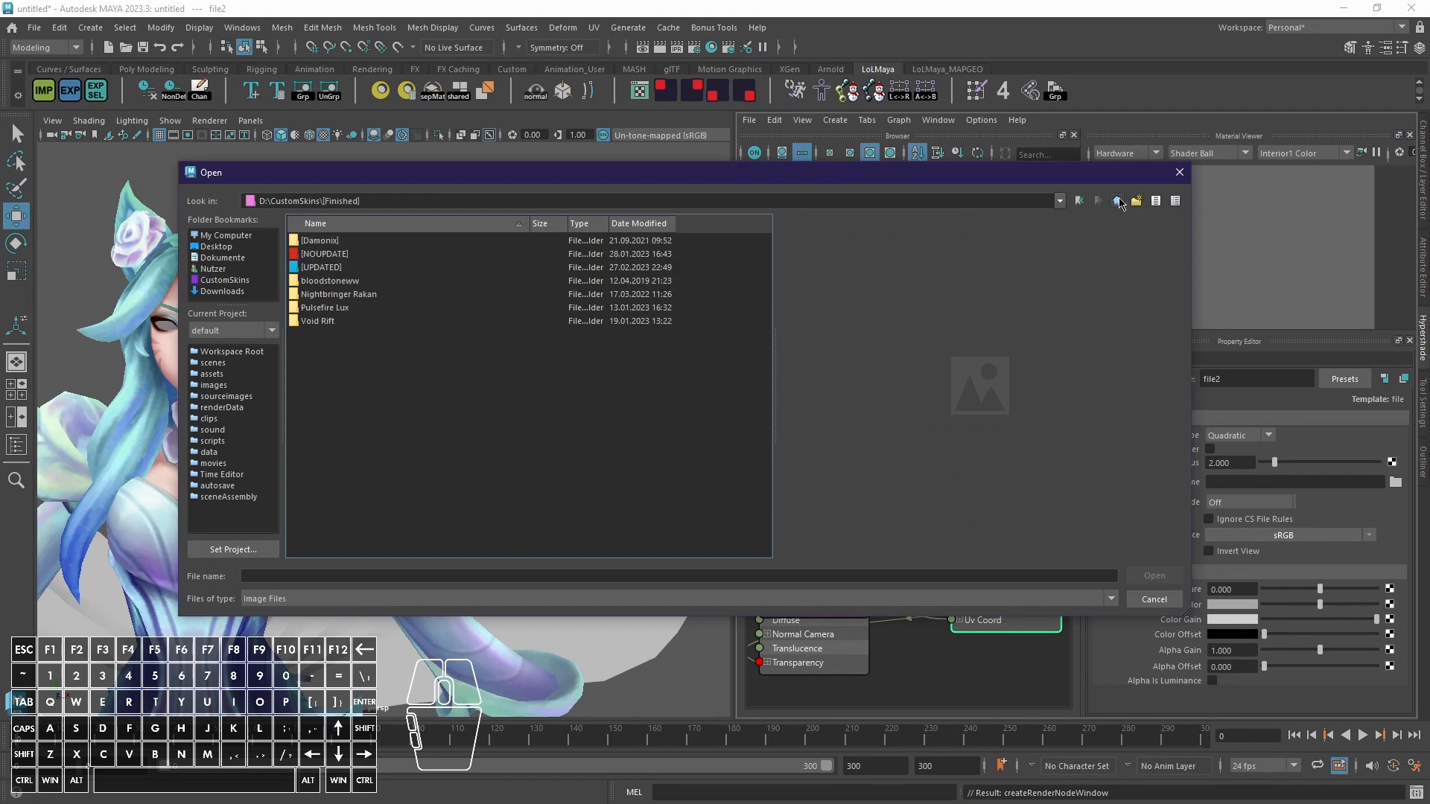
left_click(1116, 201)
double_click(320, 254)
scroll(364, 357, "down", 10)
double_click(340, 375)
double_click(325, 268)
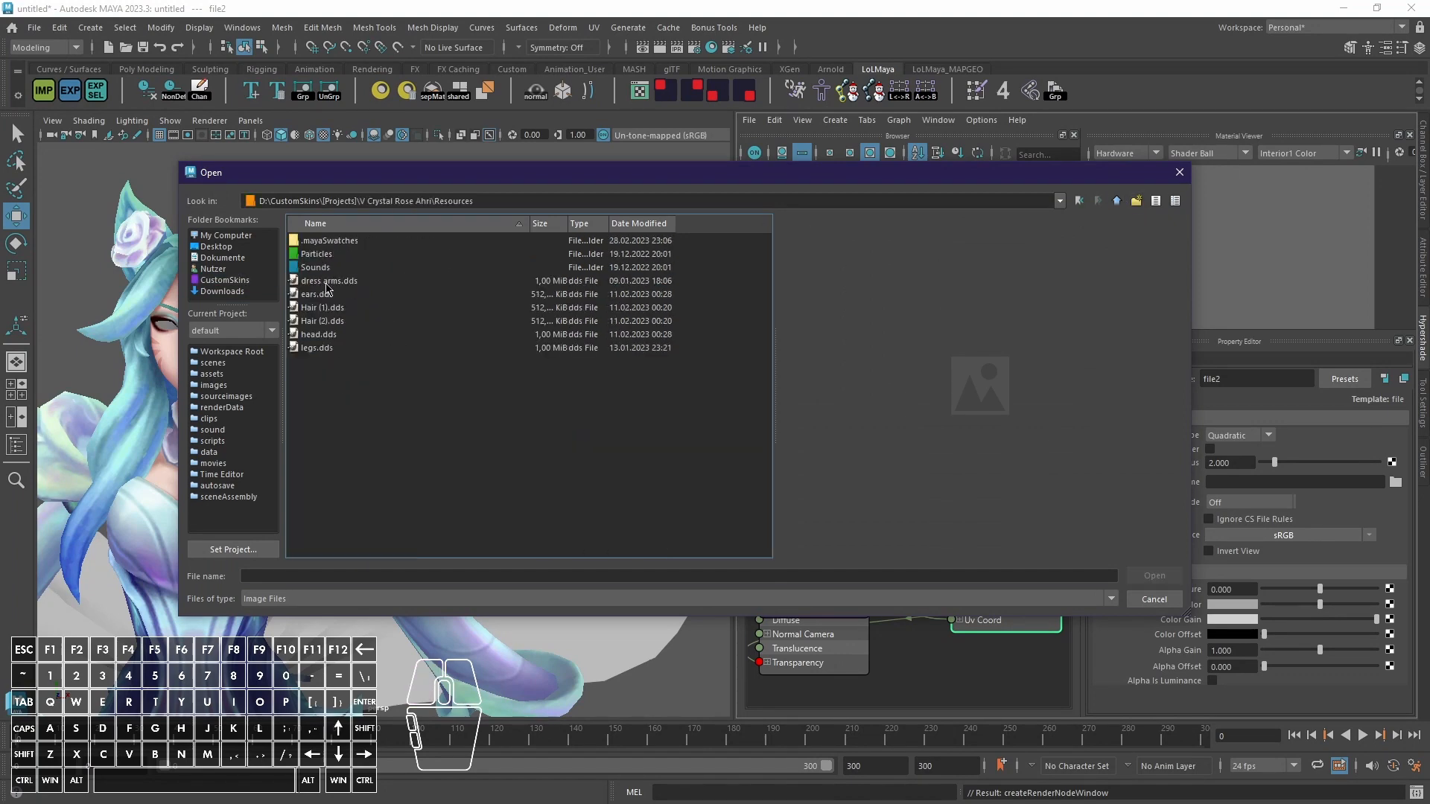
Step: Load ahri_base_tx_cm.skins_ahri_asu_prepro.dds from the project's Ahri Skins Base folder as the Eyes texture
left_click(1117, 201)
double_click(335, 242)
double_click(334, 242)
double_click(334, 242)
double_click(333, 242)
double_click(331, 252)
double_click(332, 242)
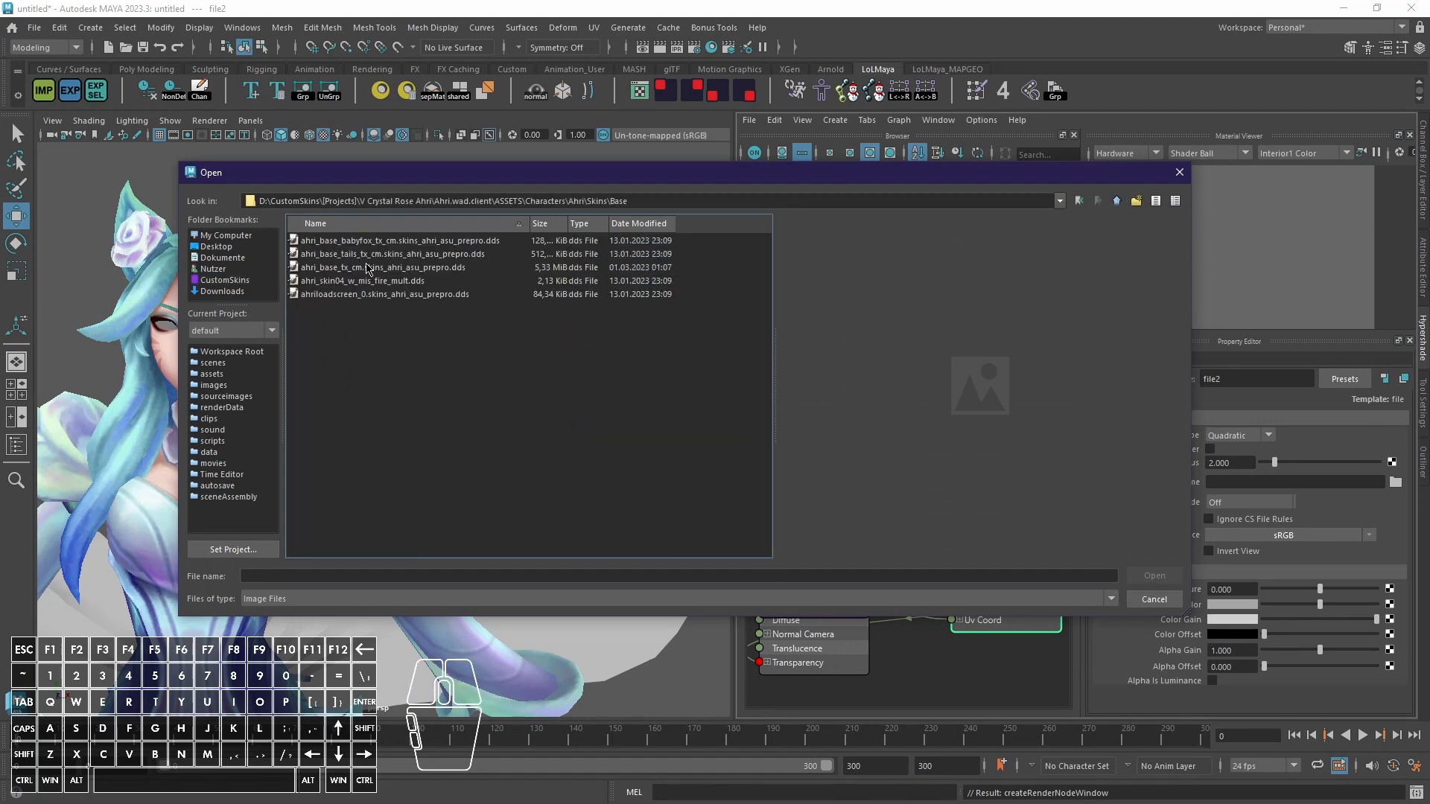
double_click(367, 268)
Step: Close the material view and examine the recoloured eyes on the model from near and far
middle_click_drag(382, 318, 567, 361, "alt")
scroll(567, 360, "up", 3)
scroll(527, 363, "down", 3)
left_click(1421, 461)
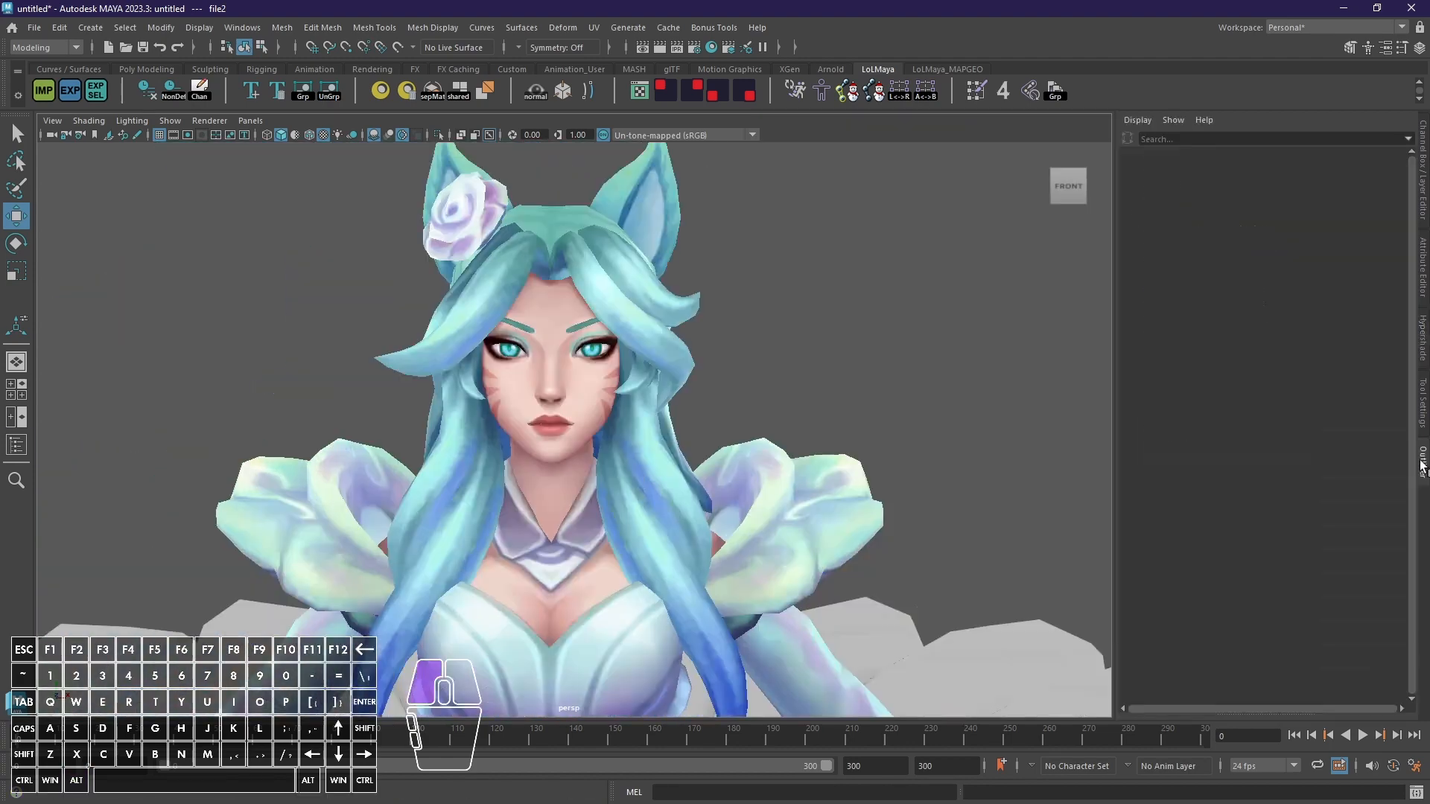
scroll(731, 465, "down", 4)
scroll(731, 463, "up", 4)
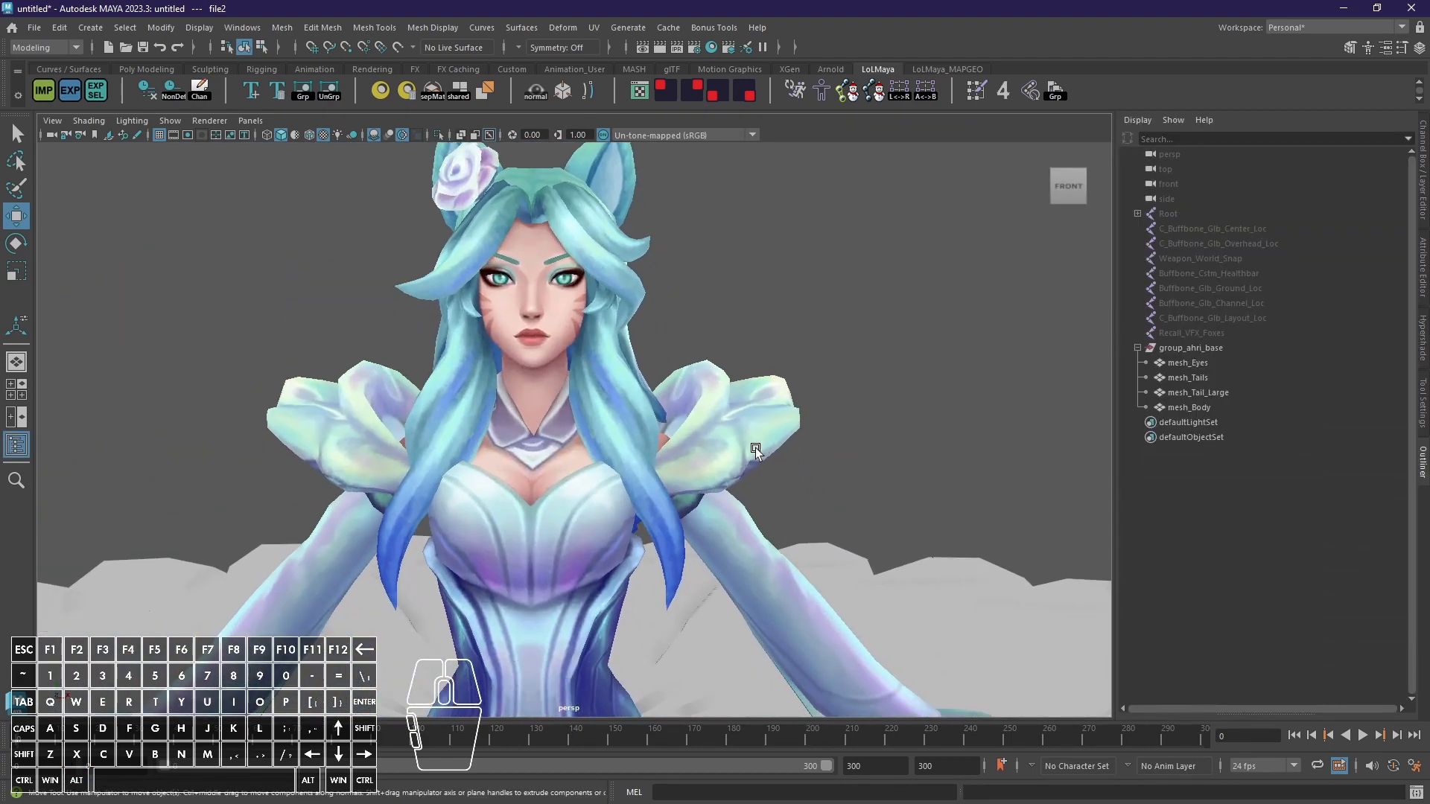
scroll(755, 446, "down", 5)
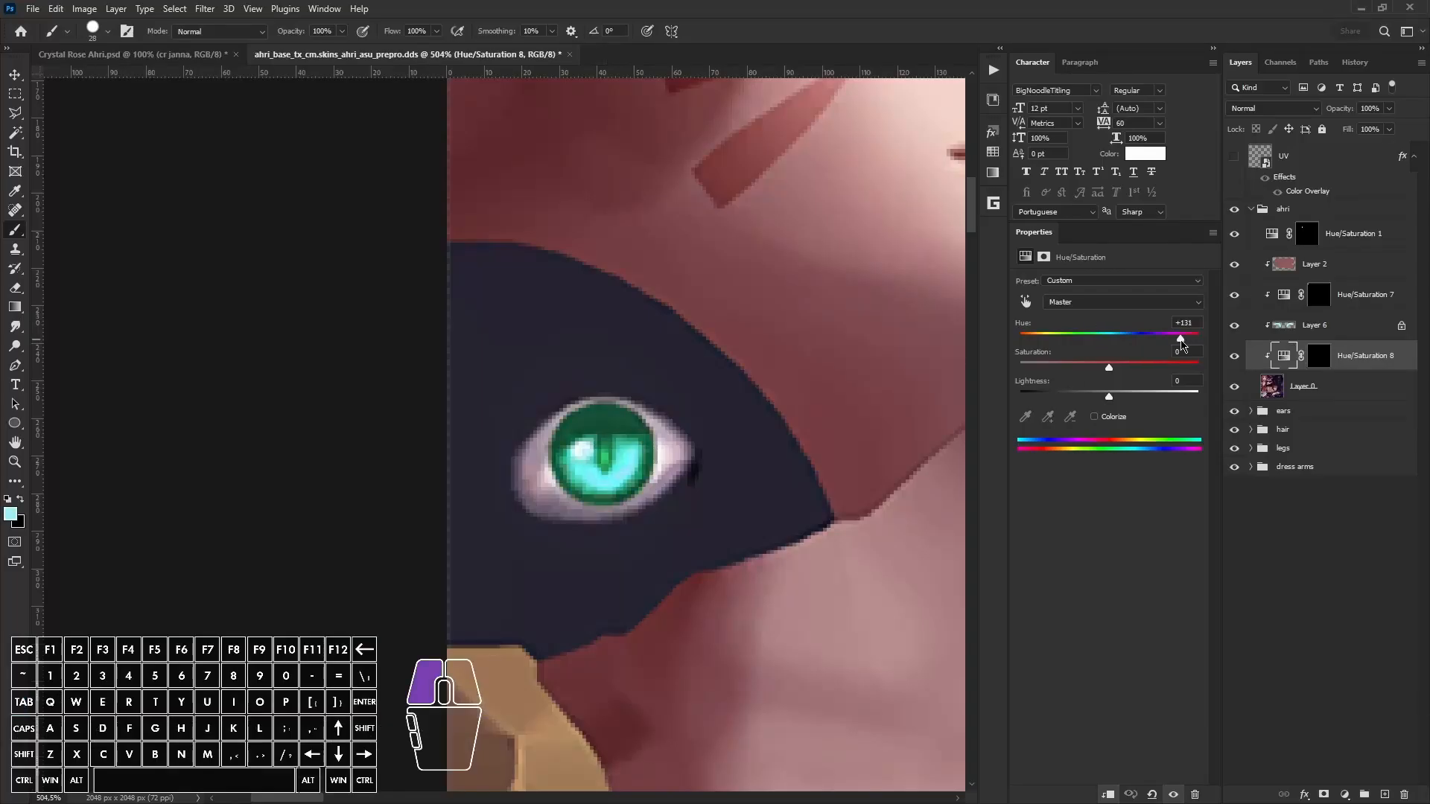
Step: In Photoshop, set the iris adjustment's Hue to +180 and save the texture over the existing DDS file
left_click_drag(1181, 342, 1205, 342)
left_click(32, 9)
left_click(76, 188)
left_click(243, 477)
left_click(239, 524)
left_click(566, 600)
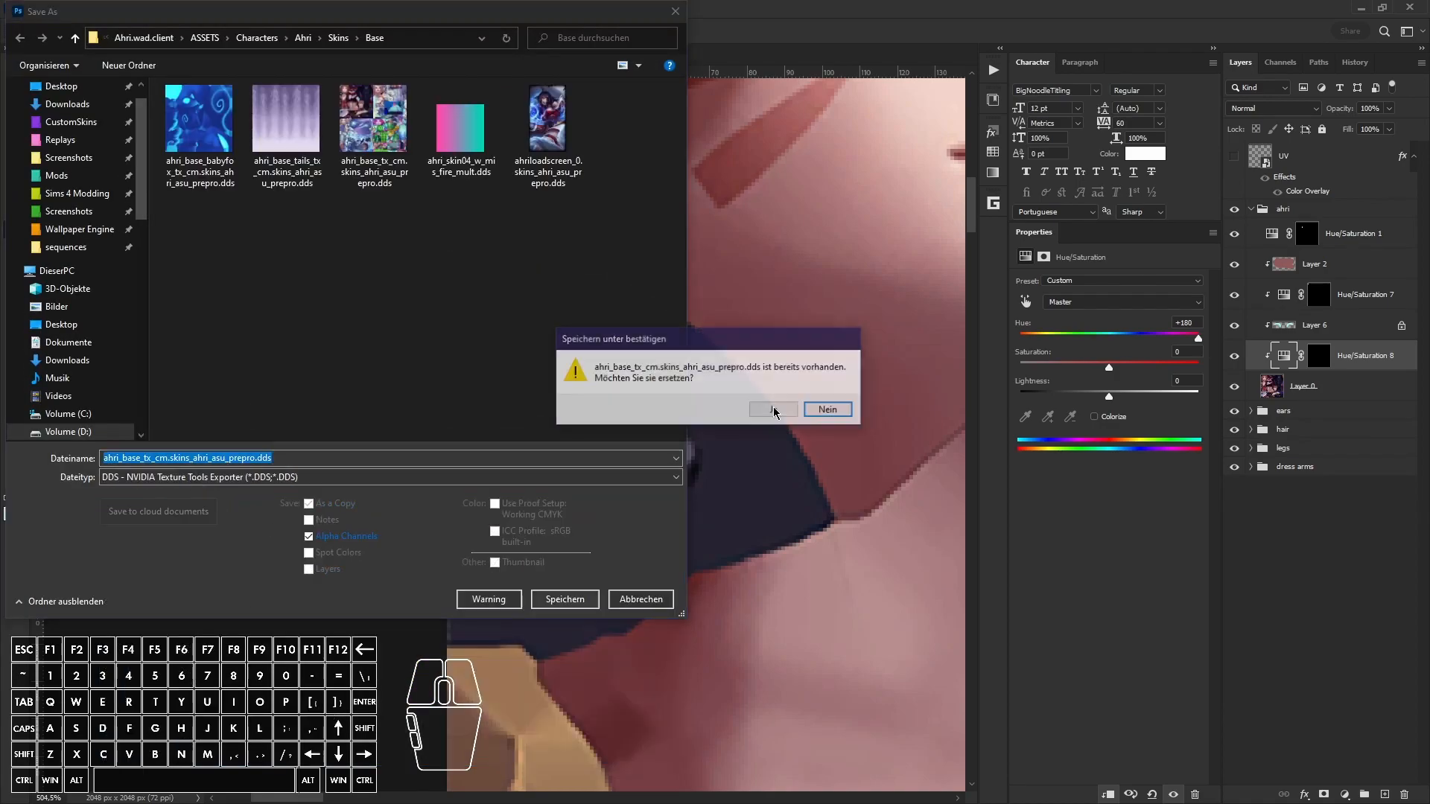
left_click(773, 409)
Step: Switch to Maya, reload all textures and check the eye colour on the model from another angle
key("alt+Tab")
left_click(294, 147)
left_click(933, 459)
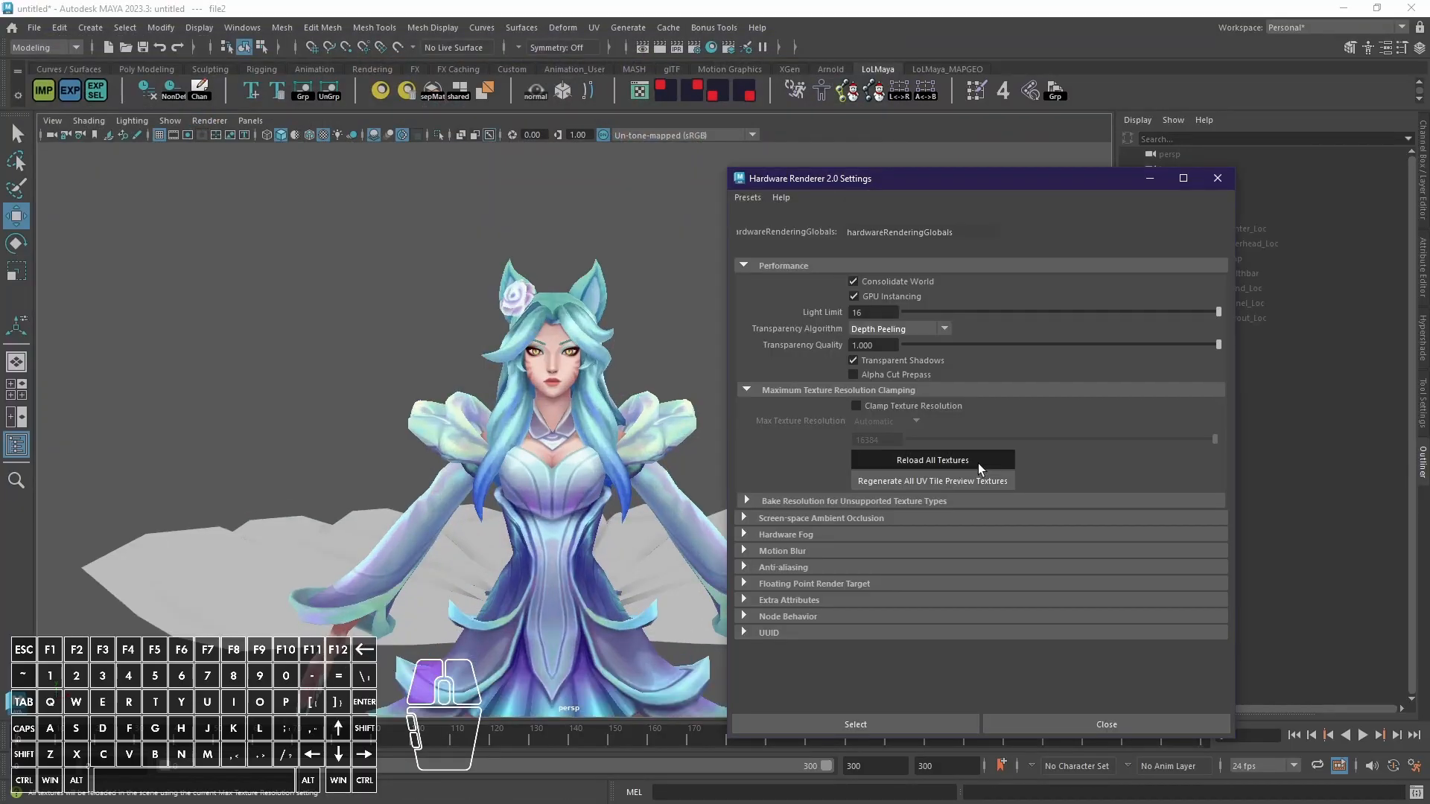
left_click(1218, 178)
left_click_drag(894, 402, 560, 350, "alt")
Step: In Photoshop, paint teal on the long back hair on a new layer clipped to Layer 4 and smudge it into the strands
key("alt+Tab")
scroll(769, 622, "down", 5, "alt")
left_click_drag(432, 796, 514, 510)
scroll(804, 491, "down", 6, "alt")
key("v")
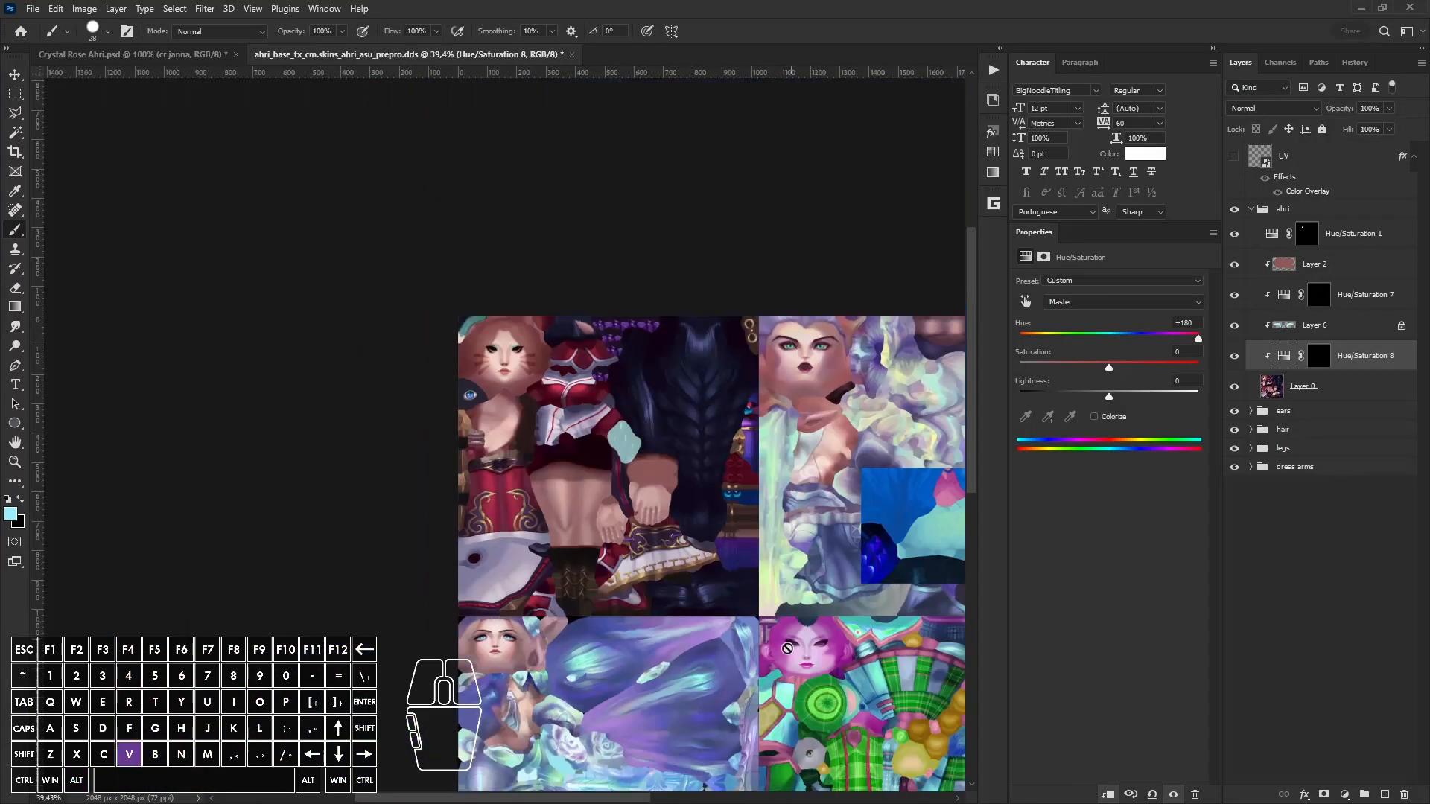
left_click_drag(805, 491, 557, 373)
left_click(774, 599)
scroll(782, 612, "up", 12, "alt")
left_click_drag(817, 638, 769, 588)
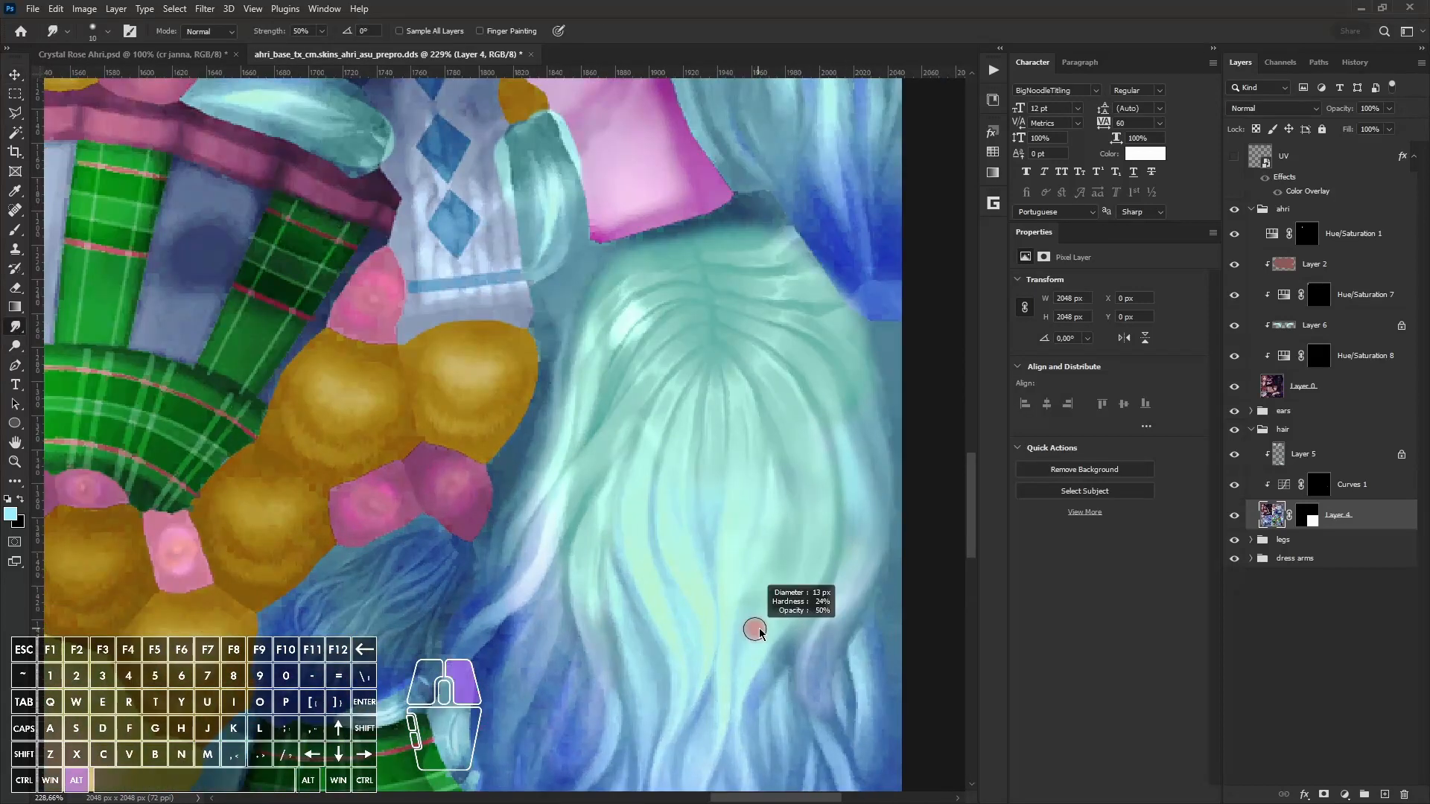
scroll(797, 555, "up", 2, "alt")
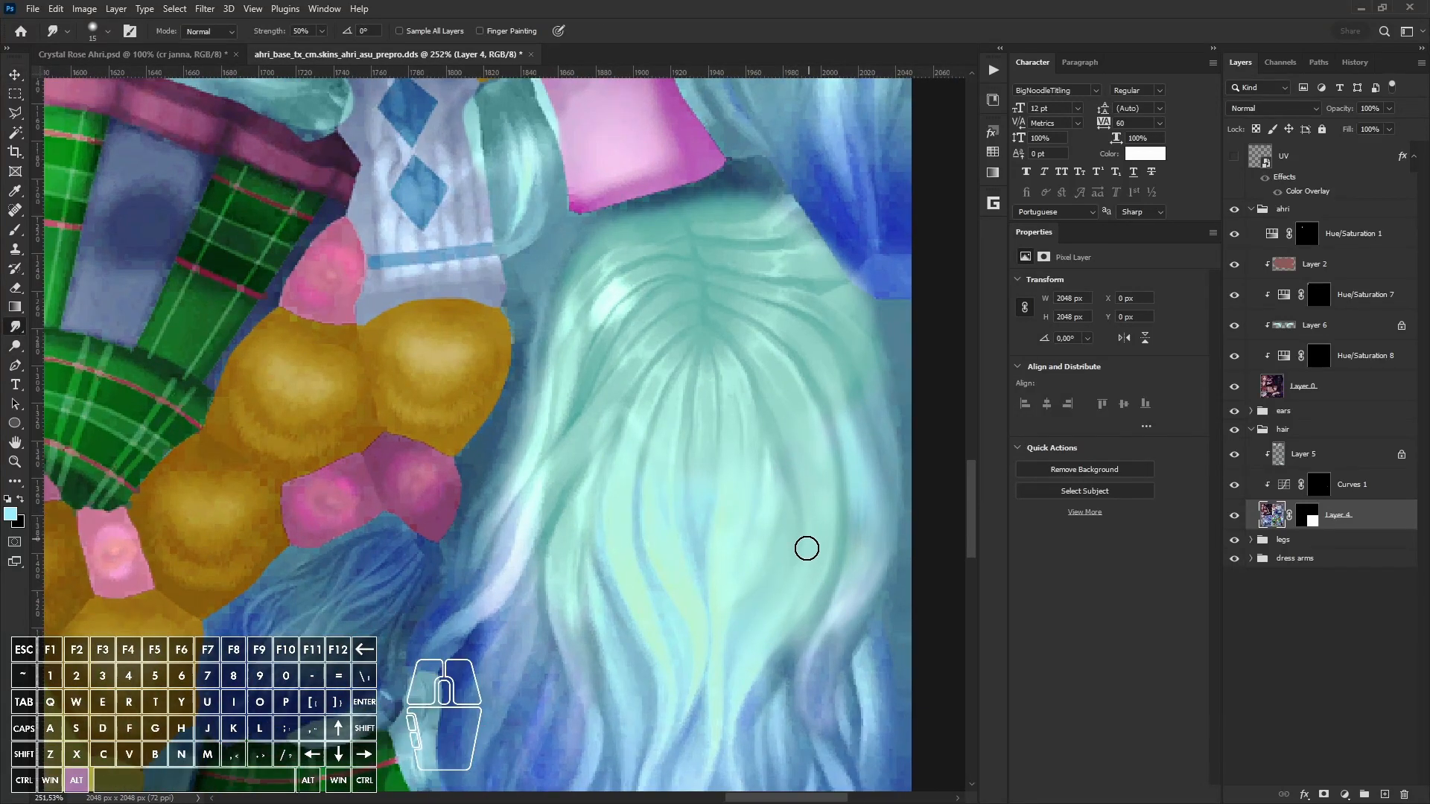
key("b")
right_click_drag(801, 405, 774, 407, "alt")
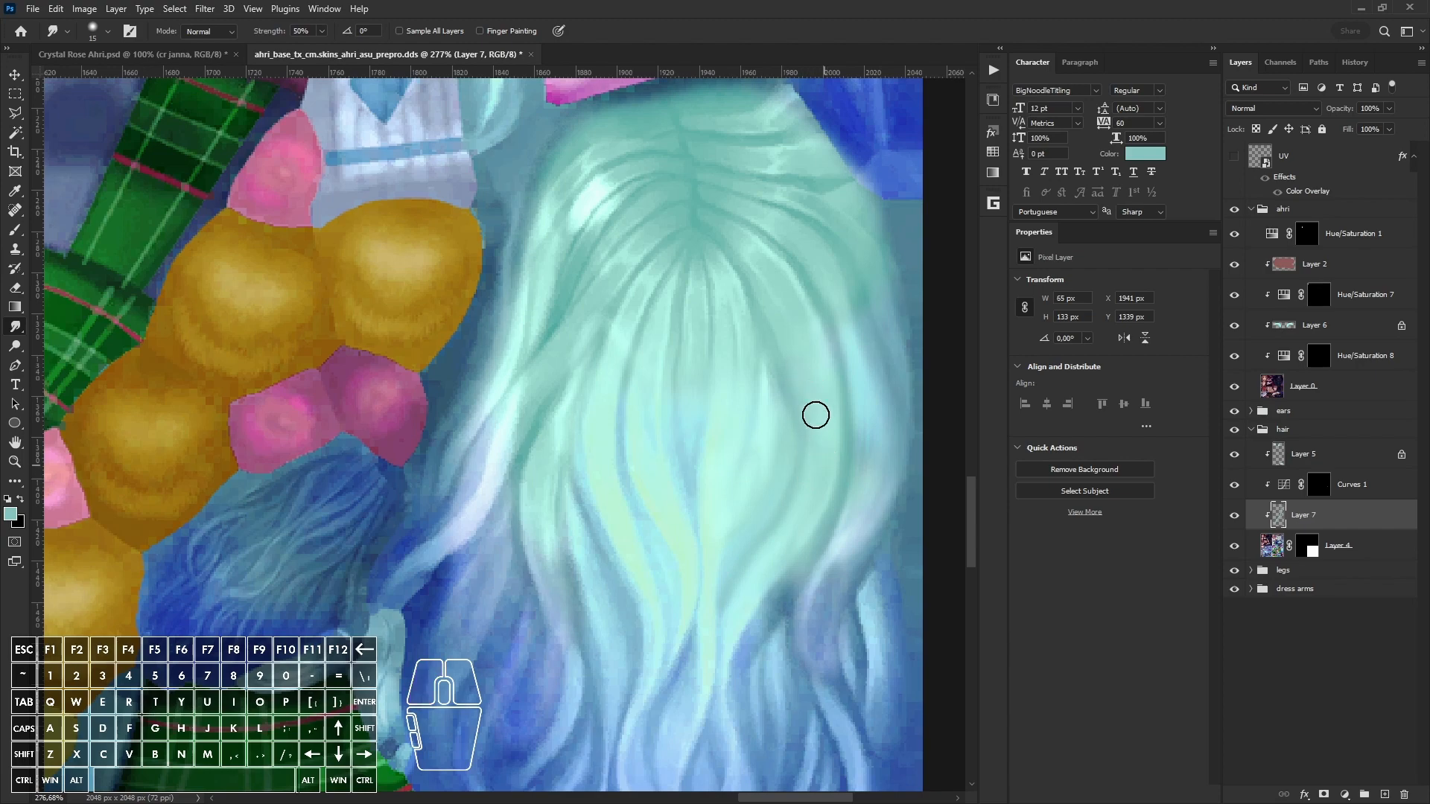
scroll(810, 414, "down", 3, "alt")
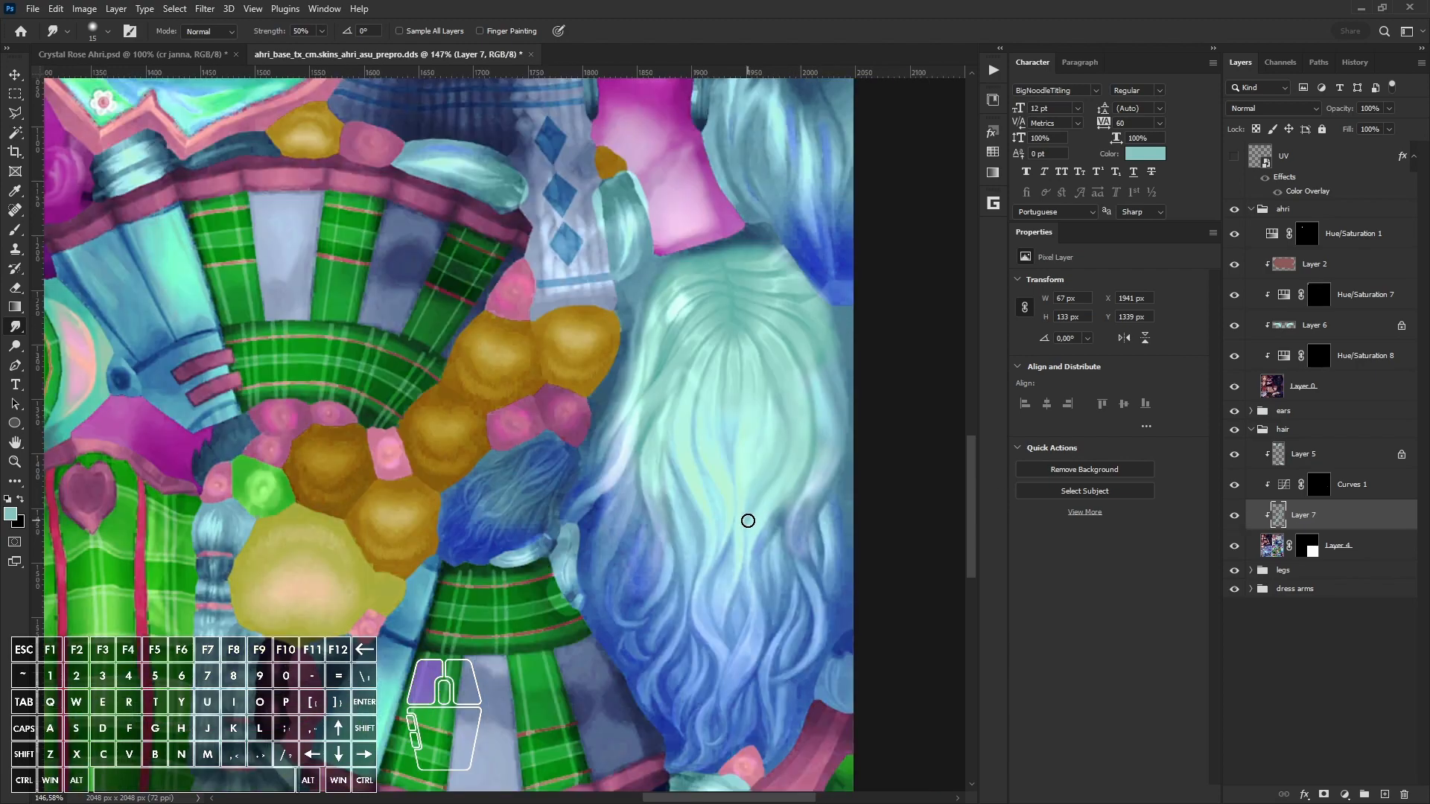
Step: Save the retouched hair texture over the existing DDS file and check the hair from behind on the Maya model
left_click(33, 10)
left_click(86, 189)
left_click(300, 478)
left_click(294, 569)
left_click(564, 600)
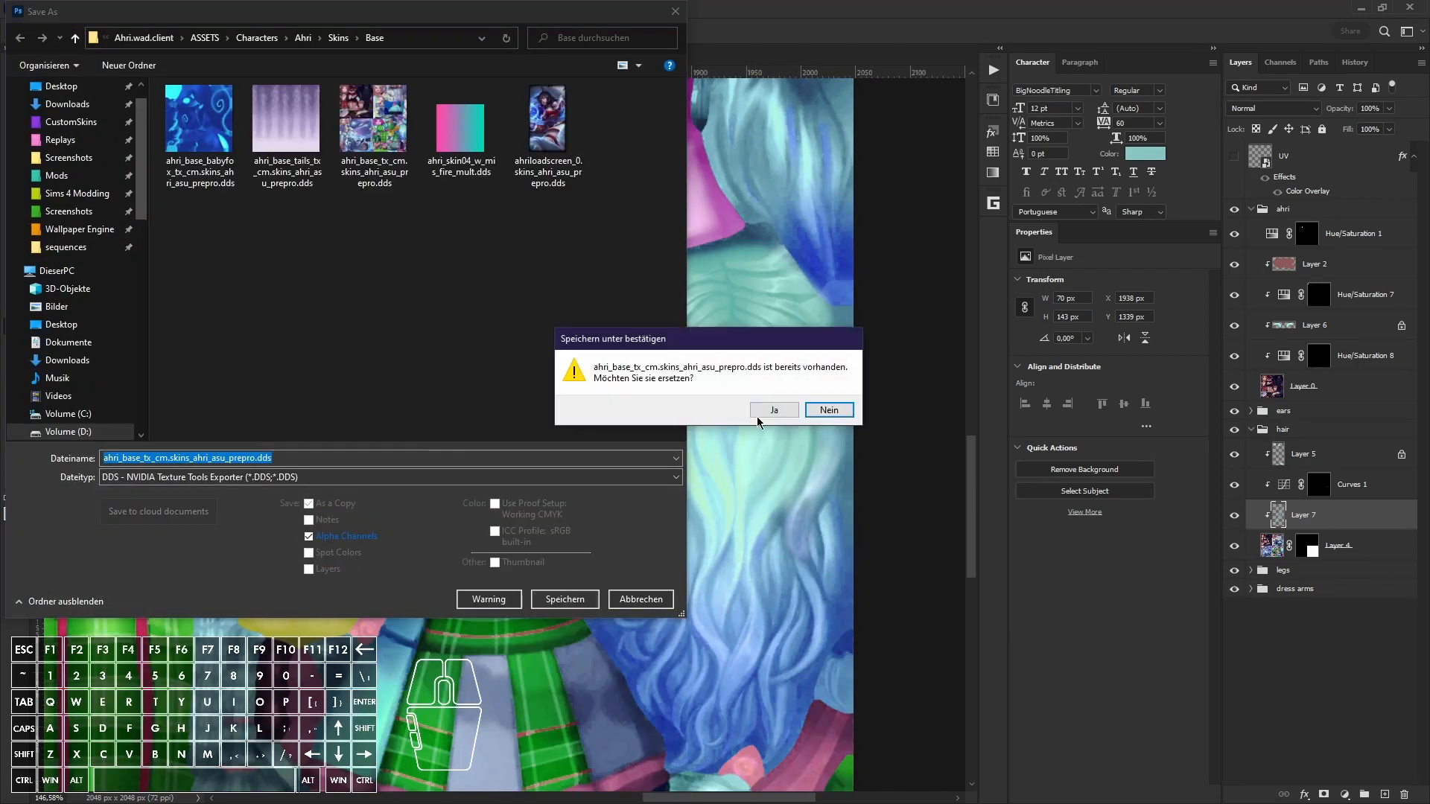
left_click(767, 412)
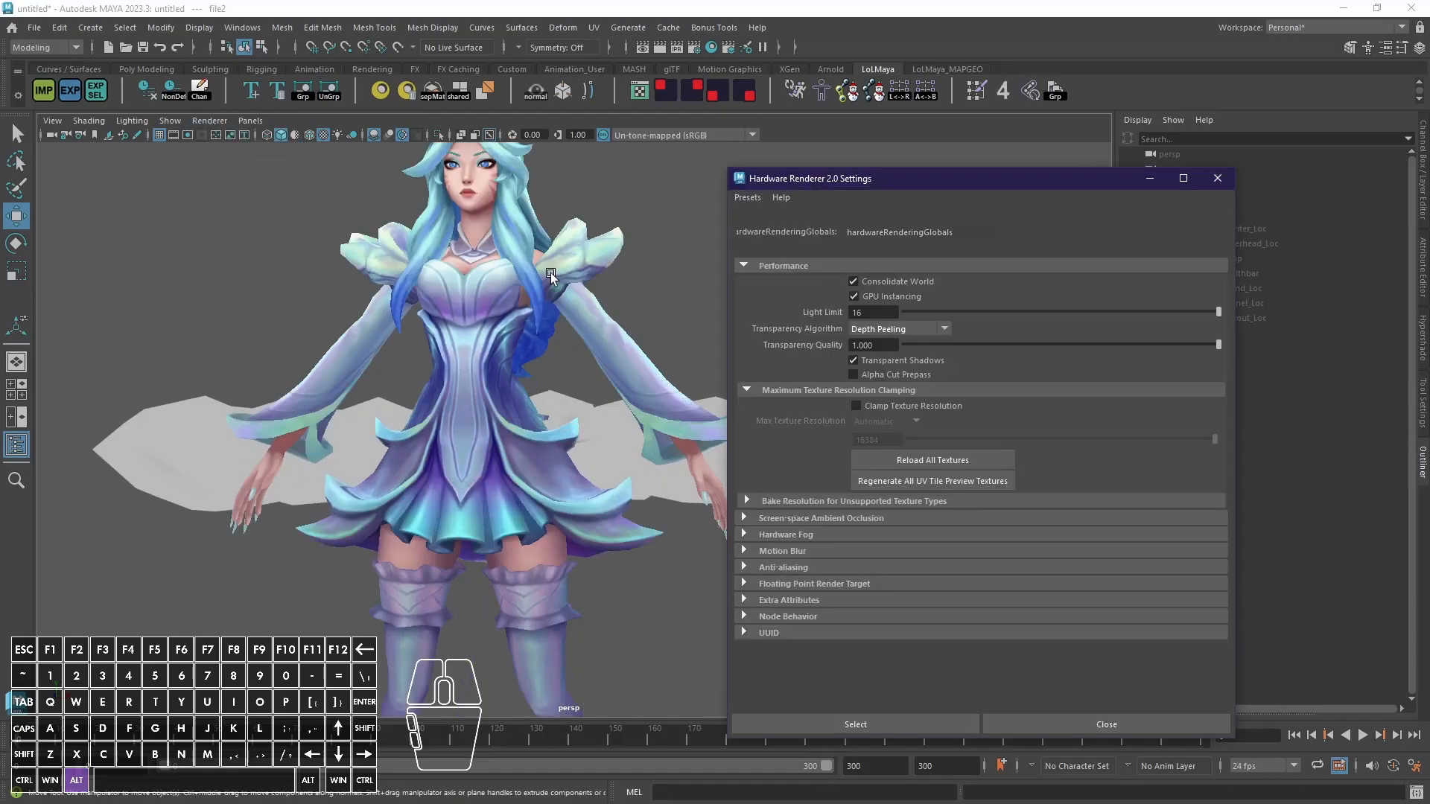
left_click_drag(551, 273, 655, 298, "alt")
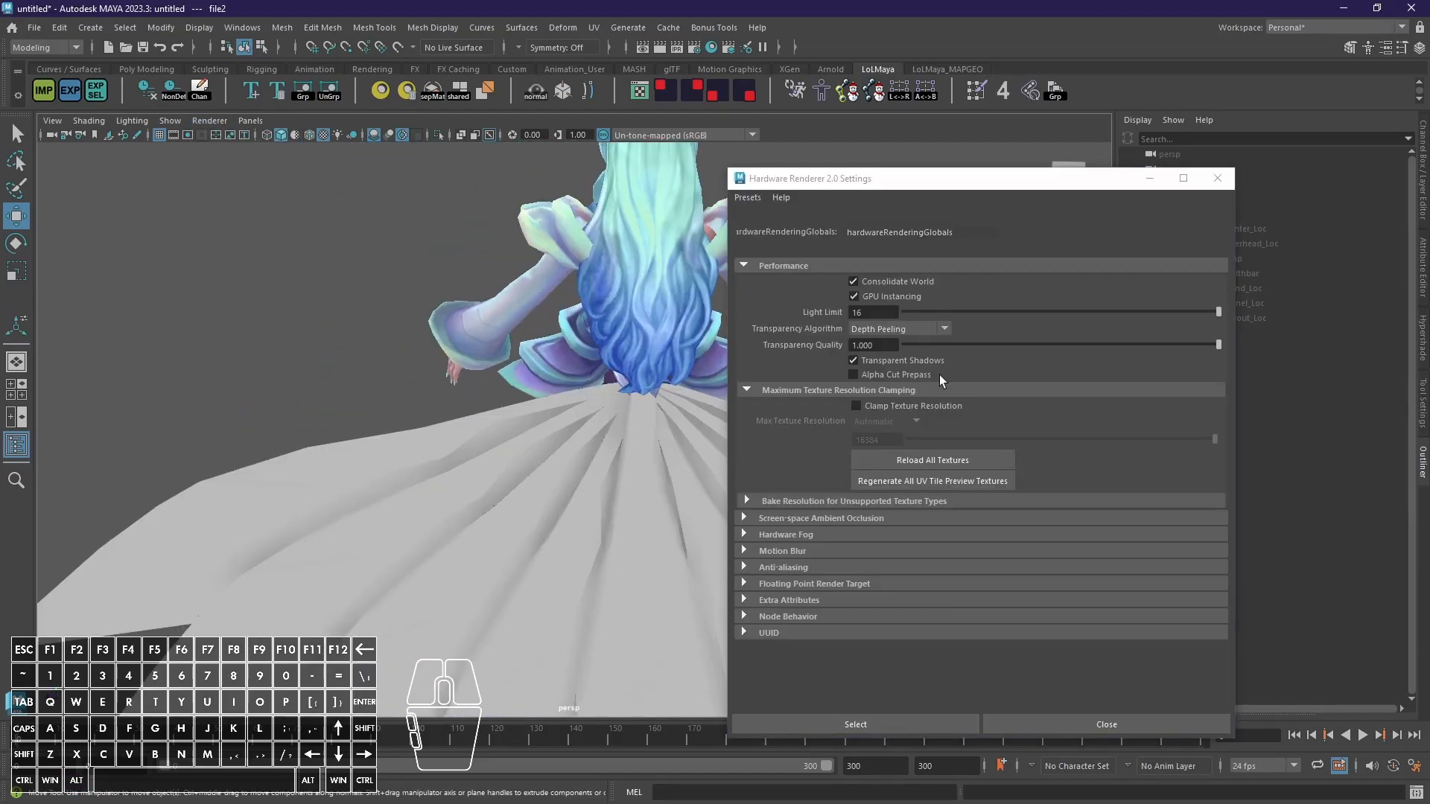
left_click_drag(524, 469, 707, 409, "alt")
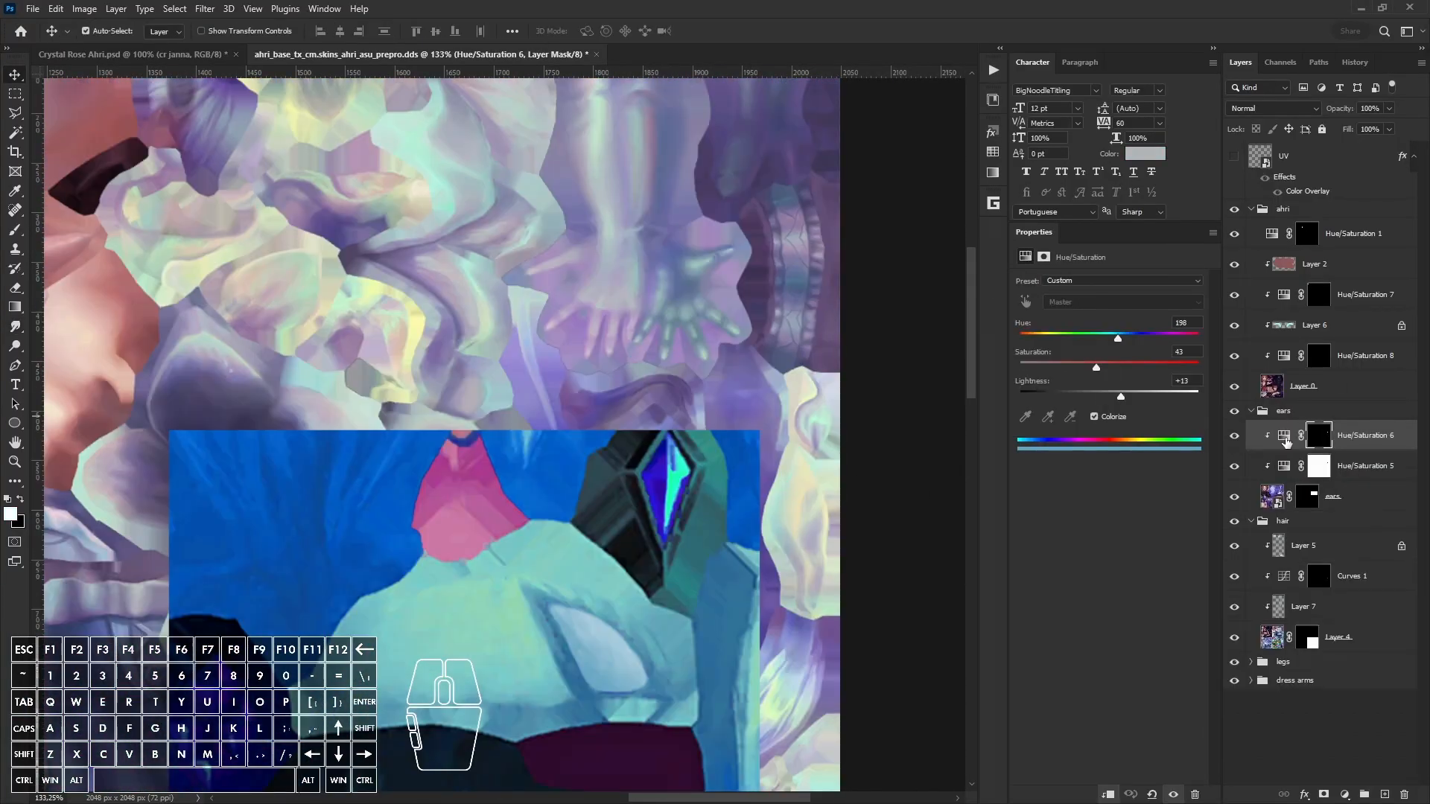
Step: In Photoshop, raise the Lightness of Hue/Saturation 6 in the ears group and reload the saved texture in Maya
left_click_drag(1120, 399, 1145, 397)
left_click(33, 9)
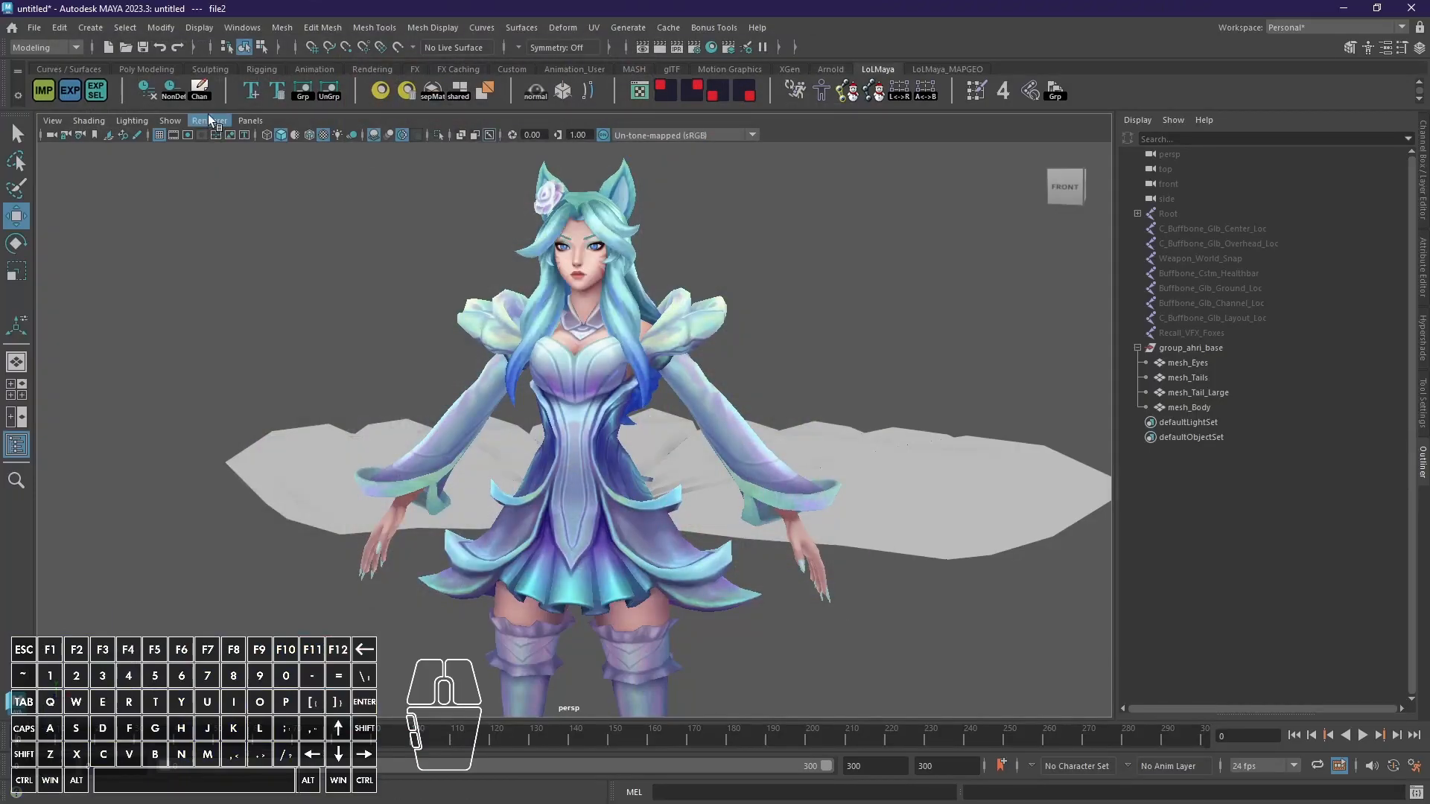
left_click(945, 460)
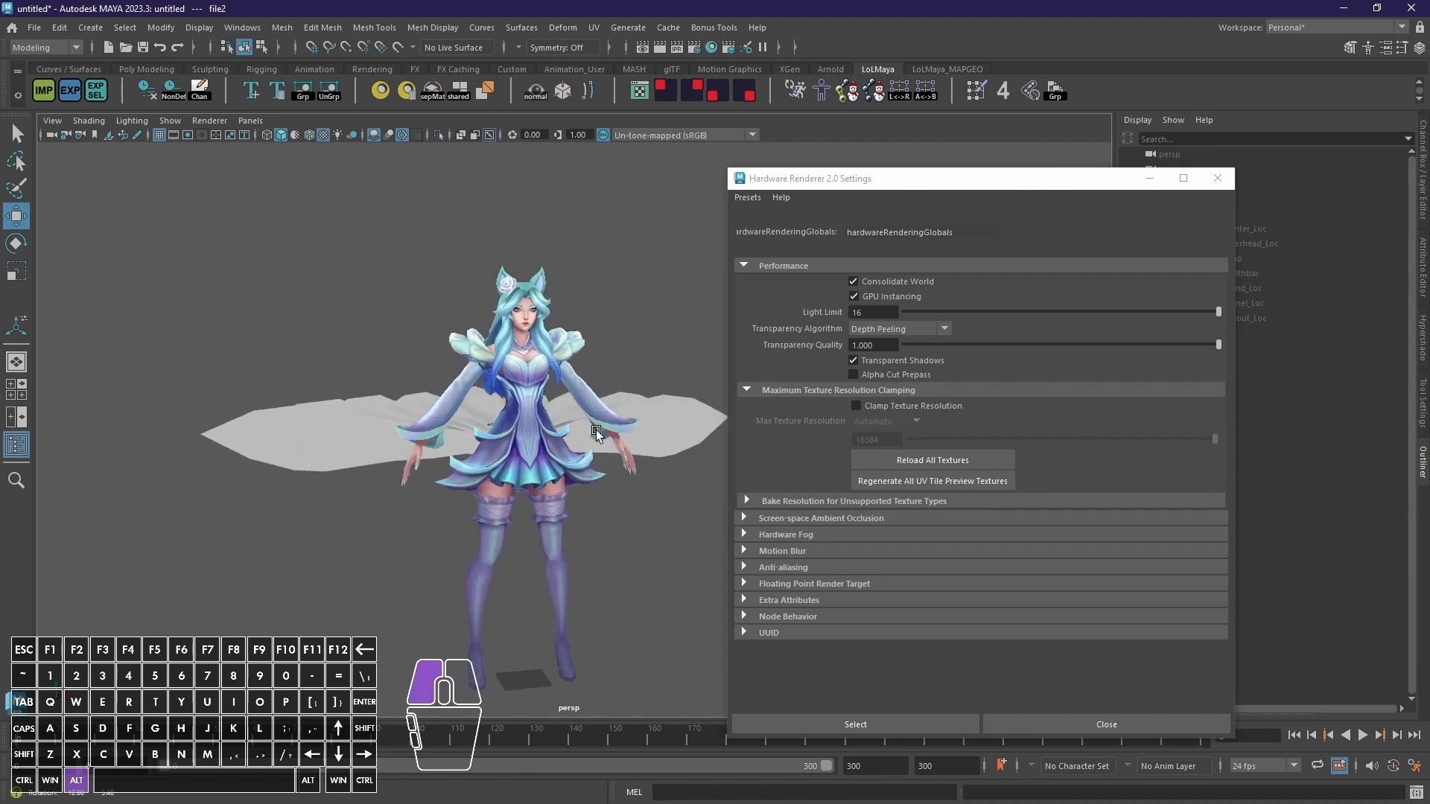
scroll(584, 439, "up", 3)
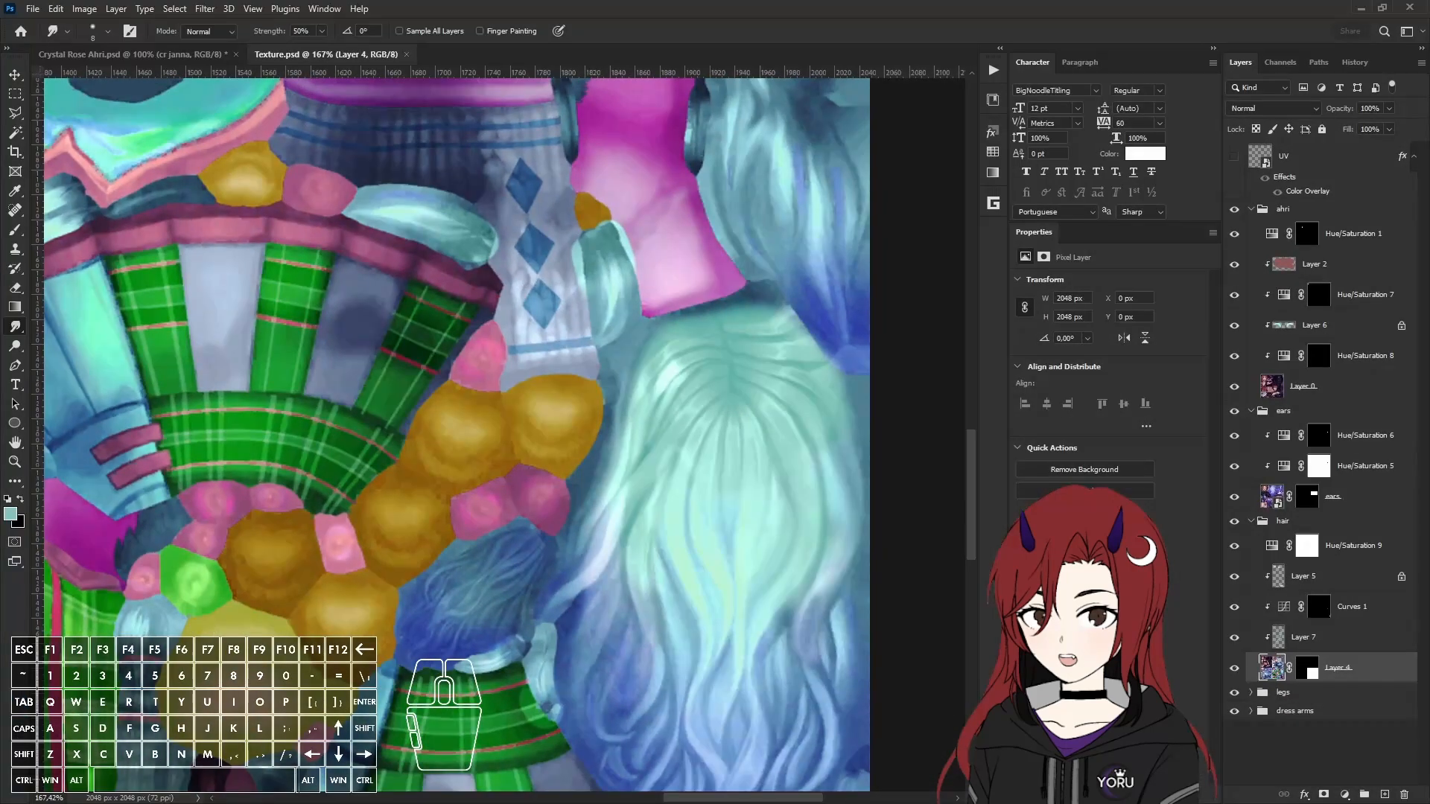
Step: In Photoshop, look over the whole Texture.psd and inspect its channels
scroll(786, 509, "down", 10, "alt")
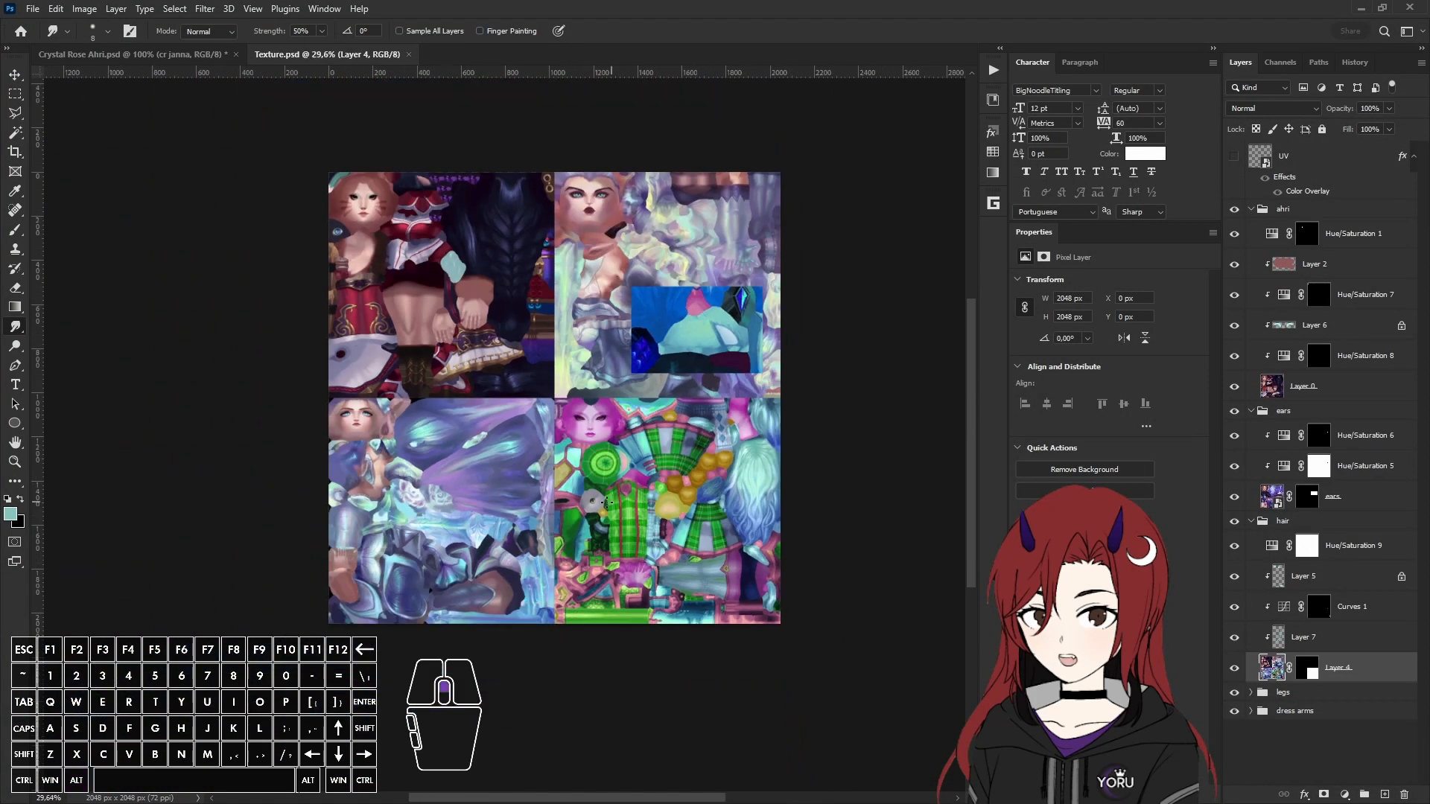
key("v")
left_click(1280, 63)
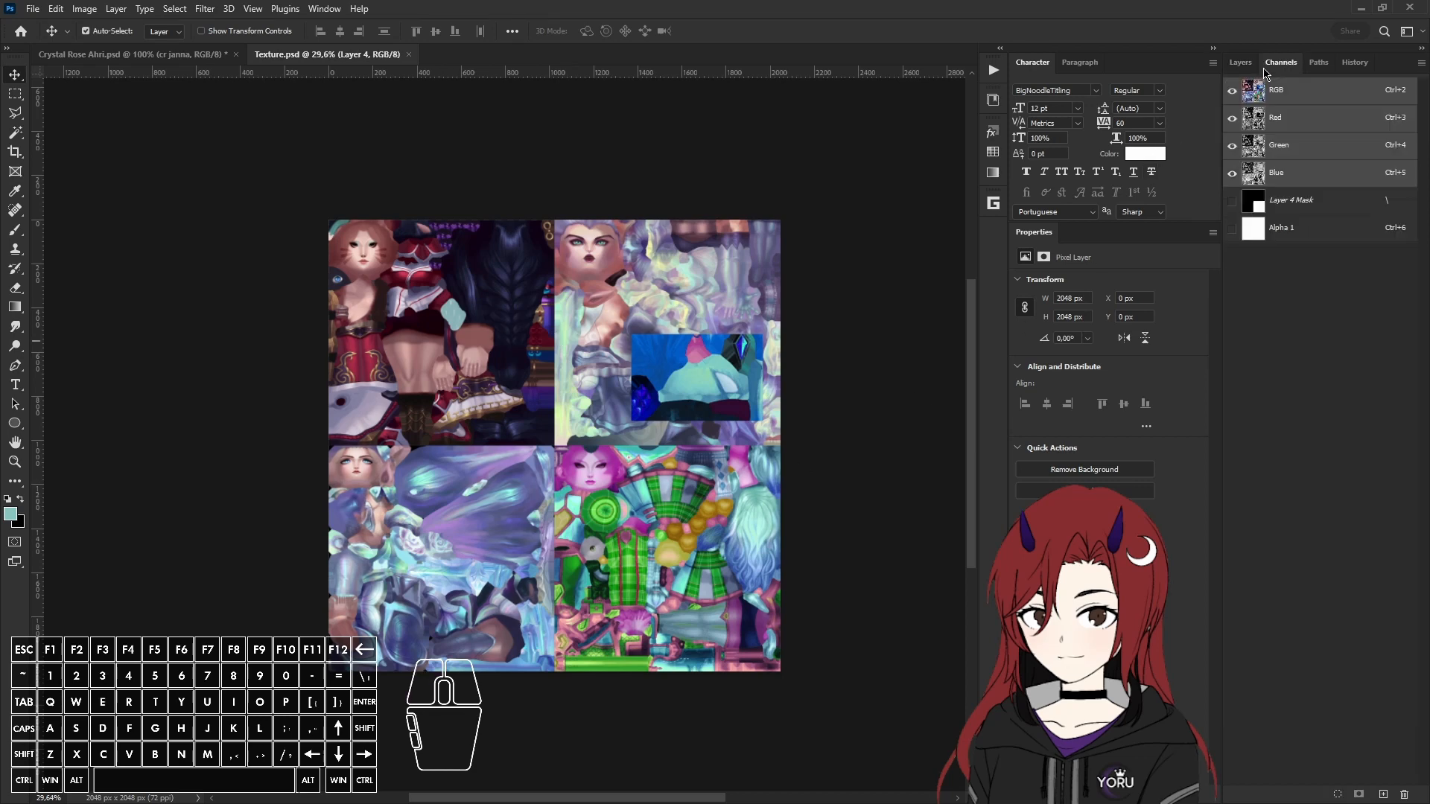
left_click(1293, 212)
left_click(1243, 64)
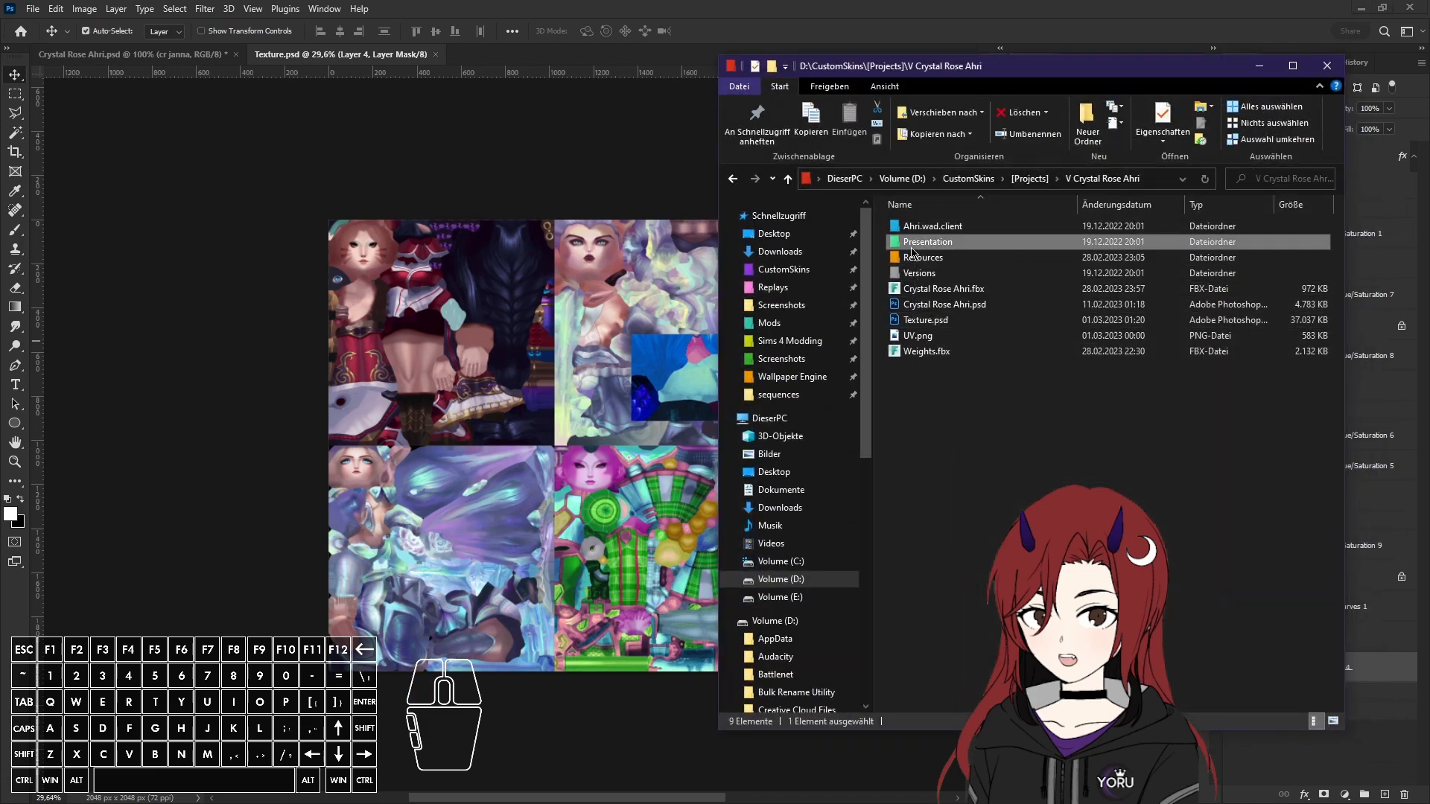
Step: Open dress arms.dds from the project's Resources folder as its own document and display its Alpha 1 channel
double_click(922, 264)
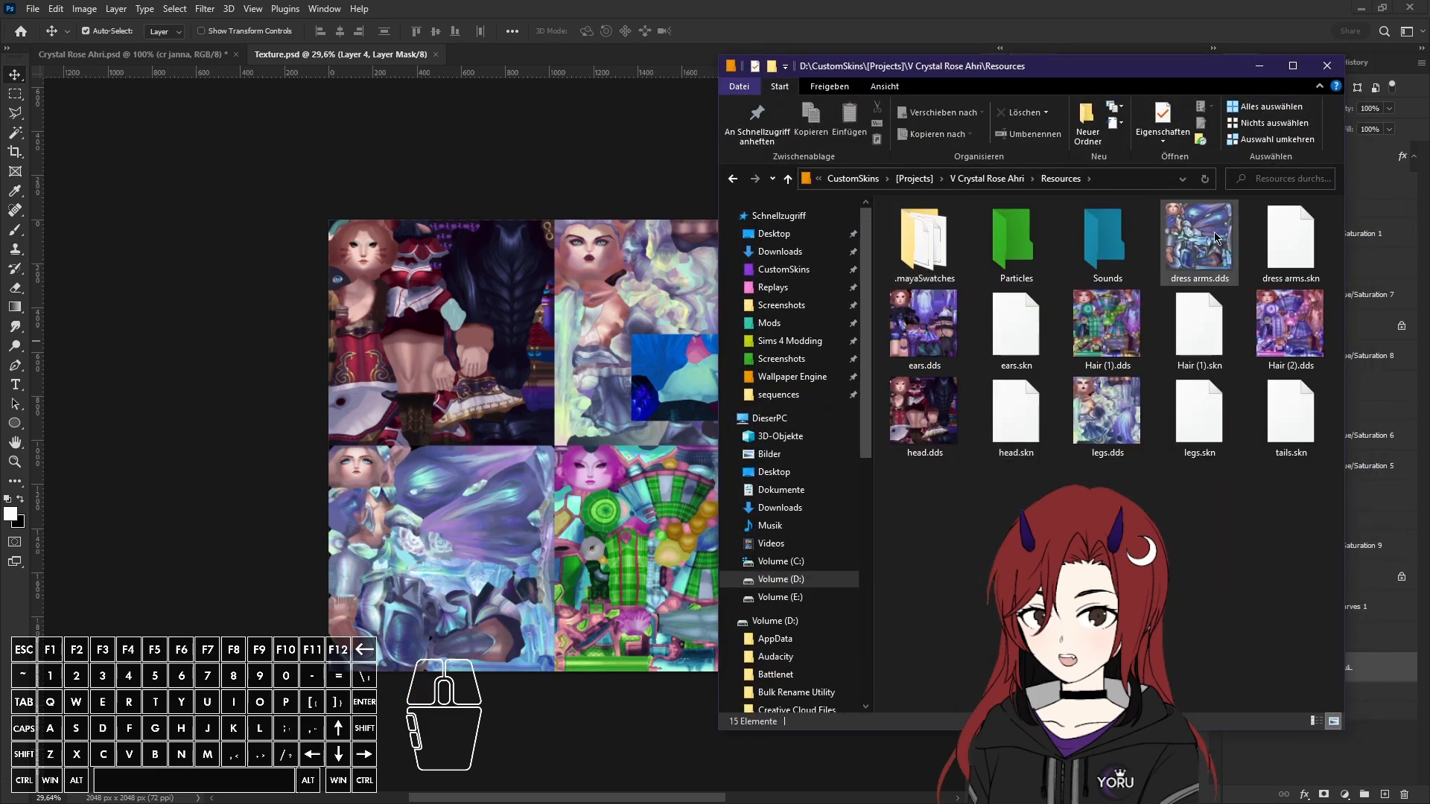
left_click_drag(1212, 232, 597, 53)
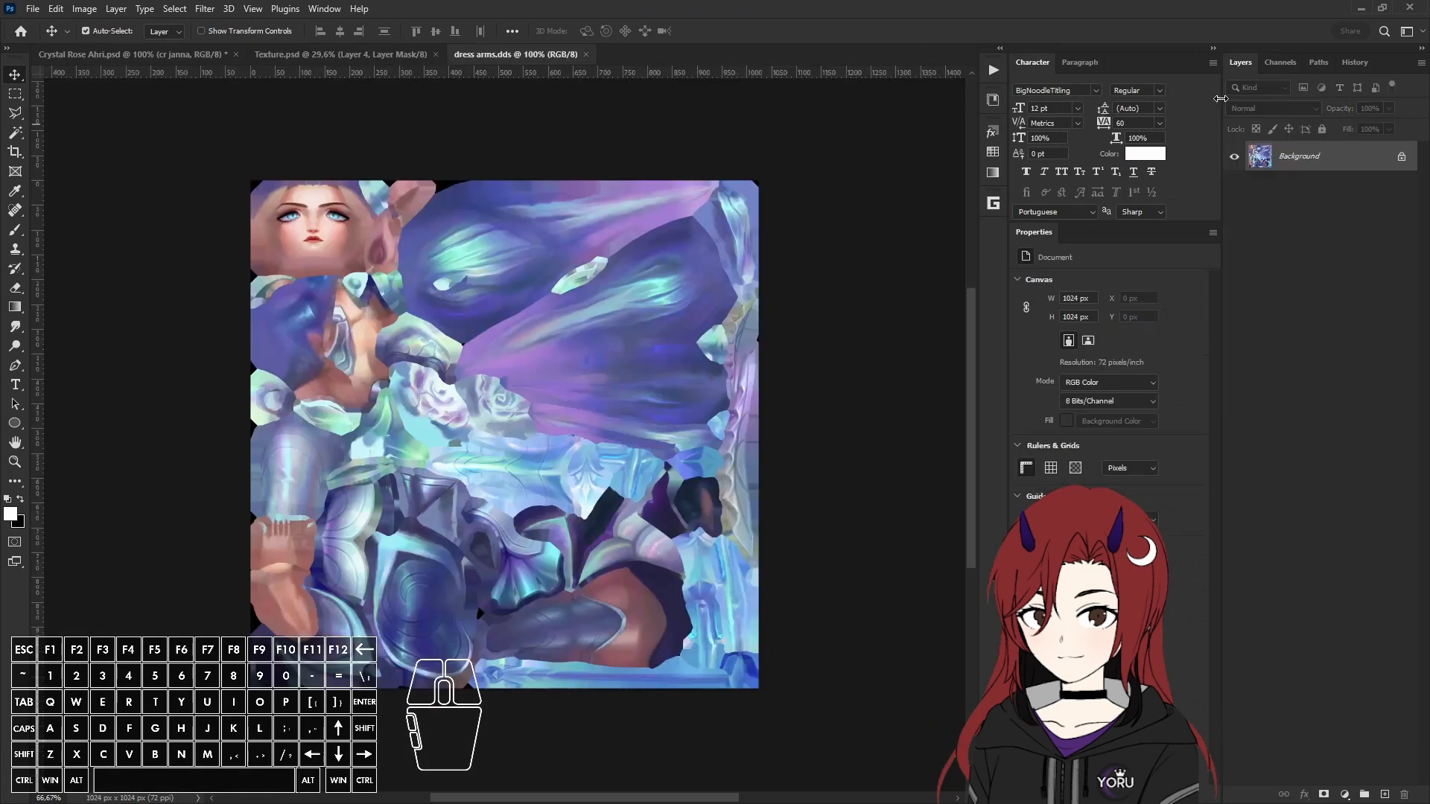
left_click(1280, 62)
left_click(1278, 201)
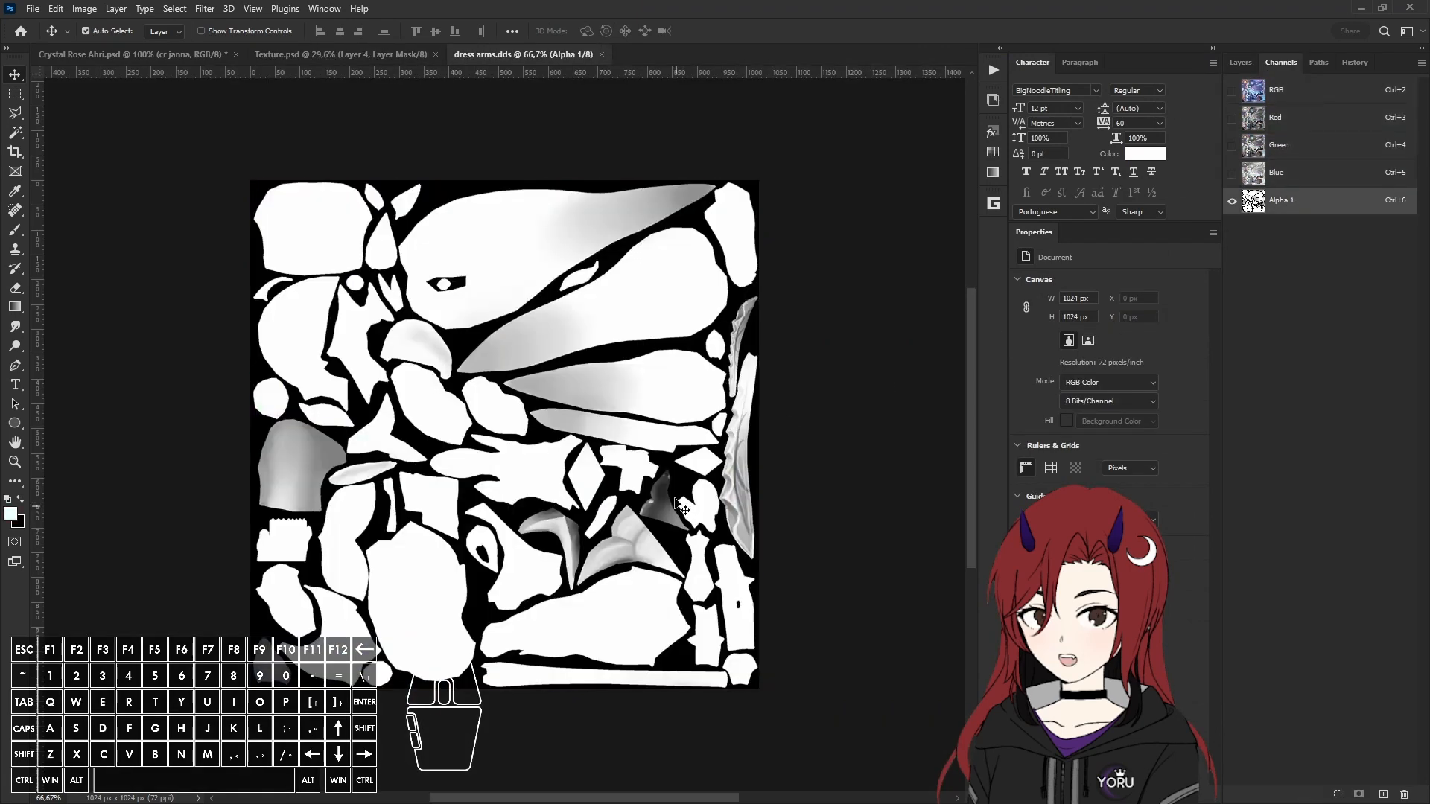
scroll(593, 573, "up", 2, "alt")
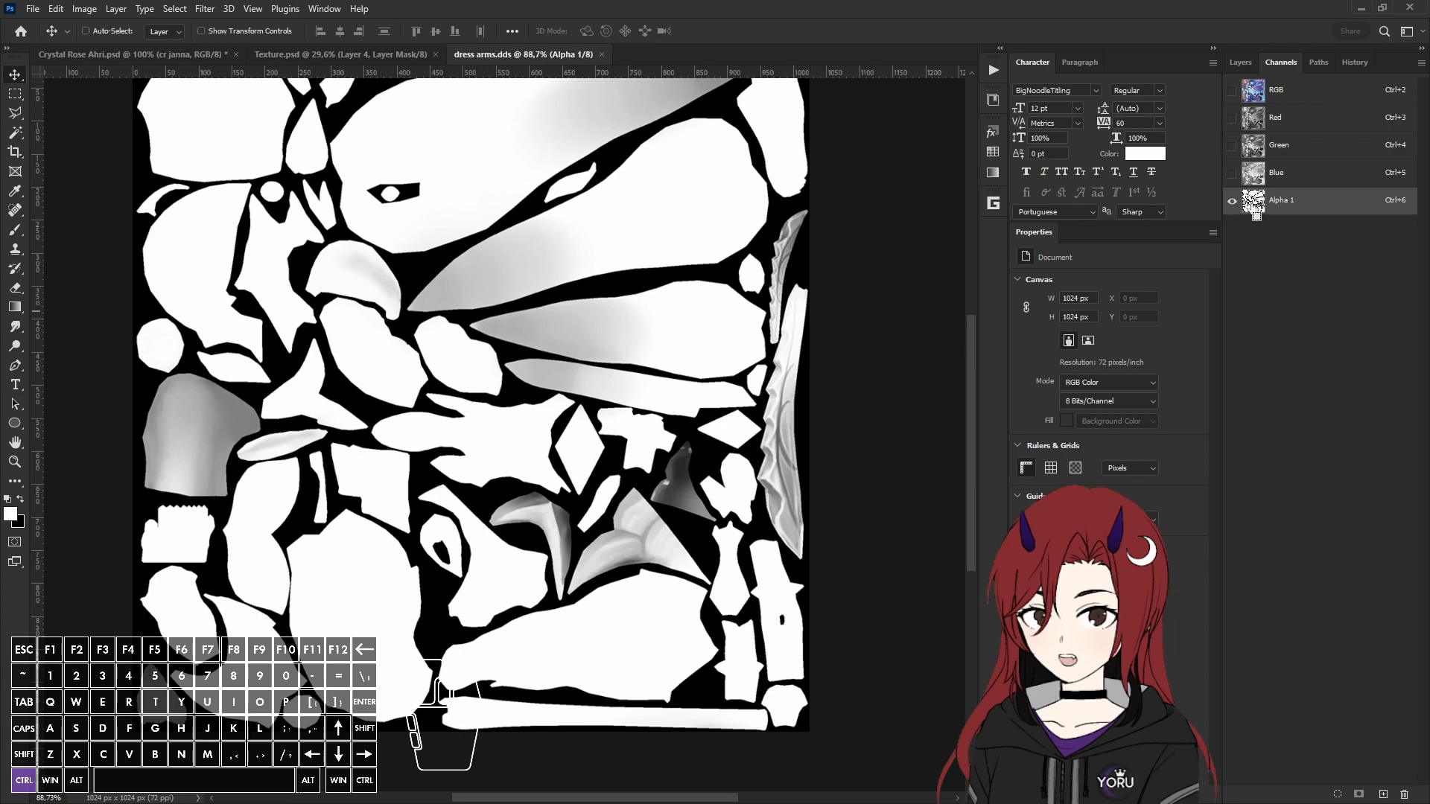
Step: Load the Alpha 1 channel as a selection and return to the RGB composite and layers of dress arms.dds
left_click(1254, 207, "ctrl")
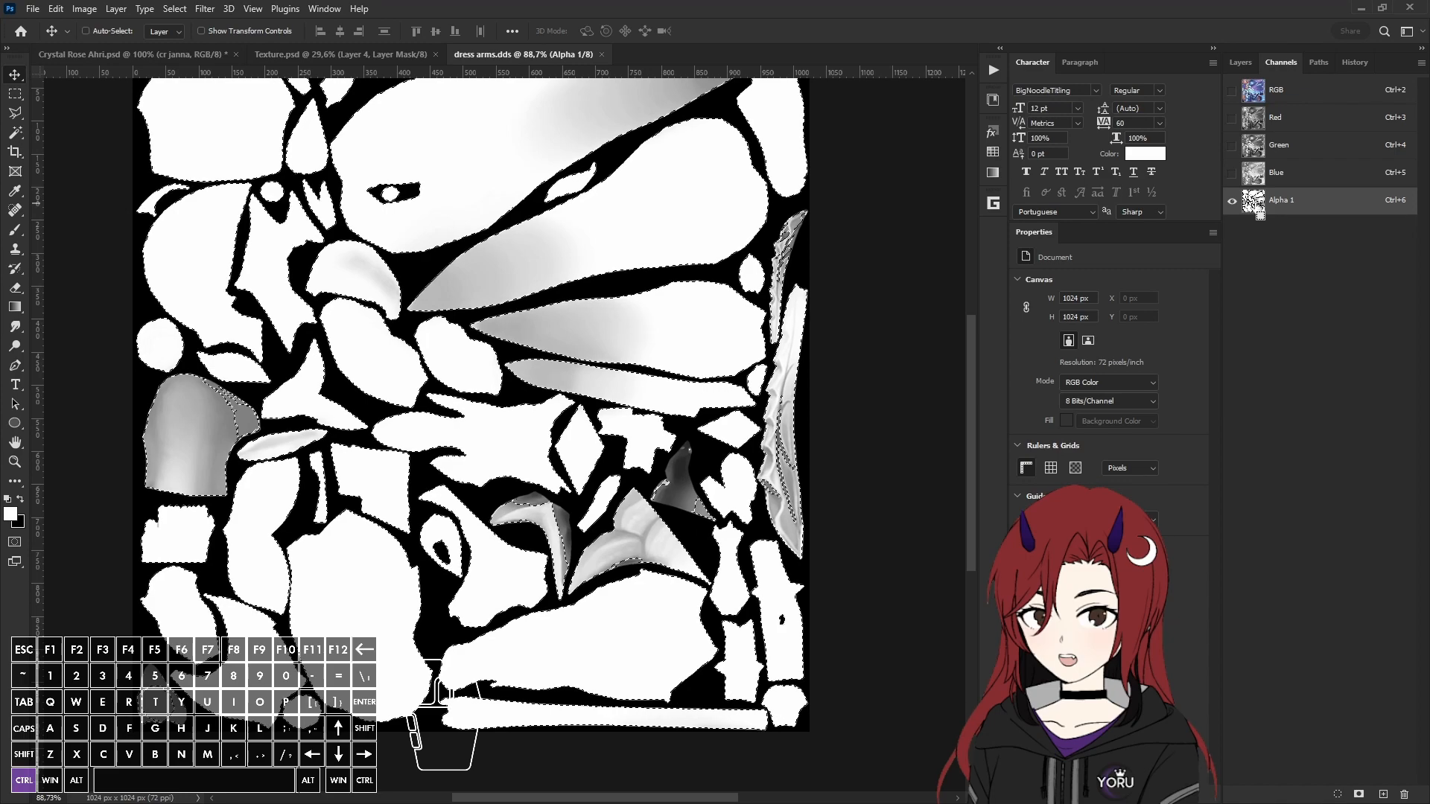
left_click(1275, 91)
left_click(1241, 62)
scroll(557, 330, "down", 1, "alt")
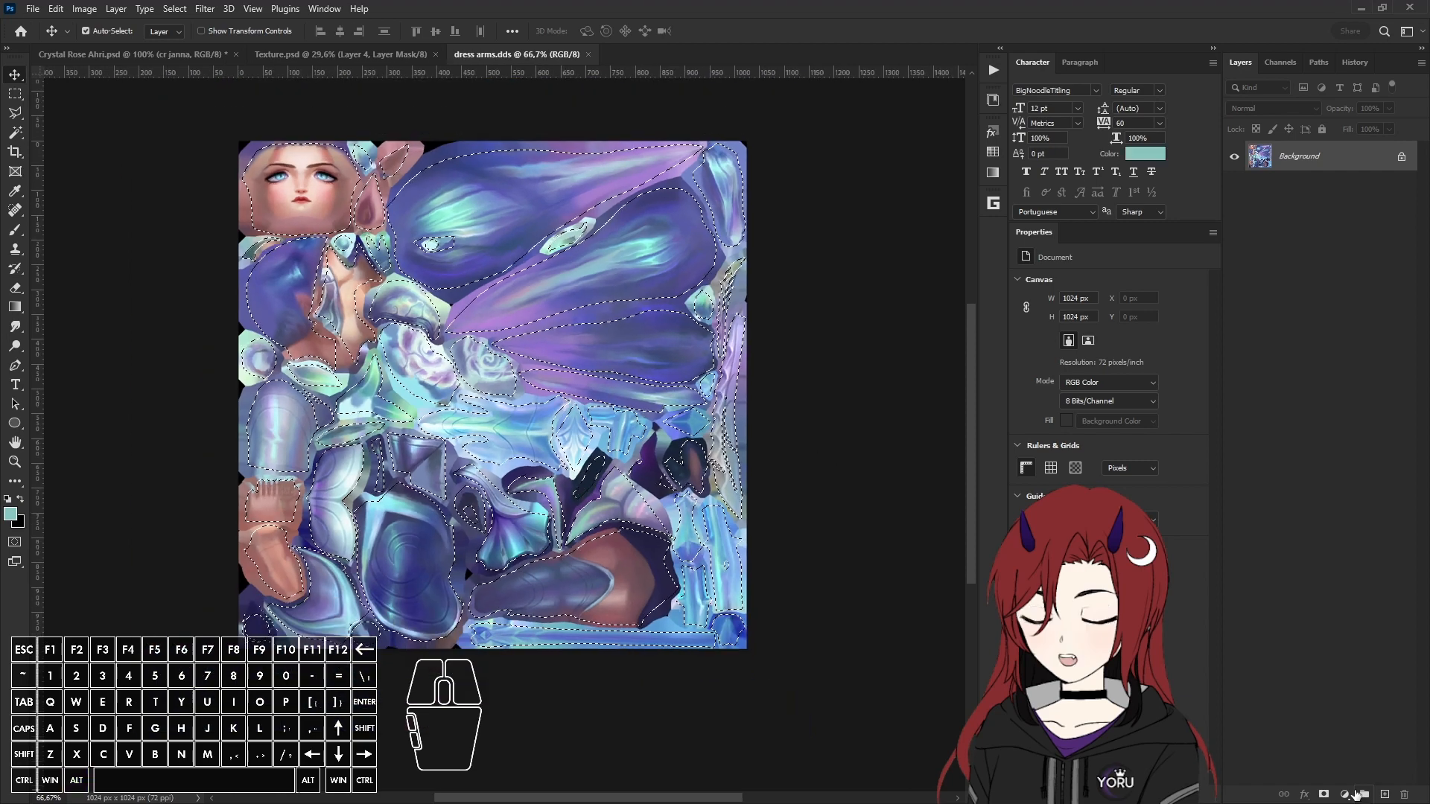
Step: Add a white solid colour fill layer to dress arms.dds, masked by the current alpha selection
left_click(1344, 794)
left_click(1343, 529)
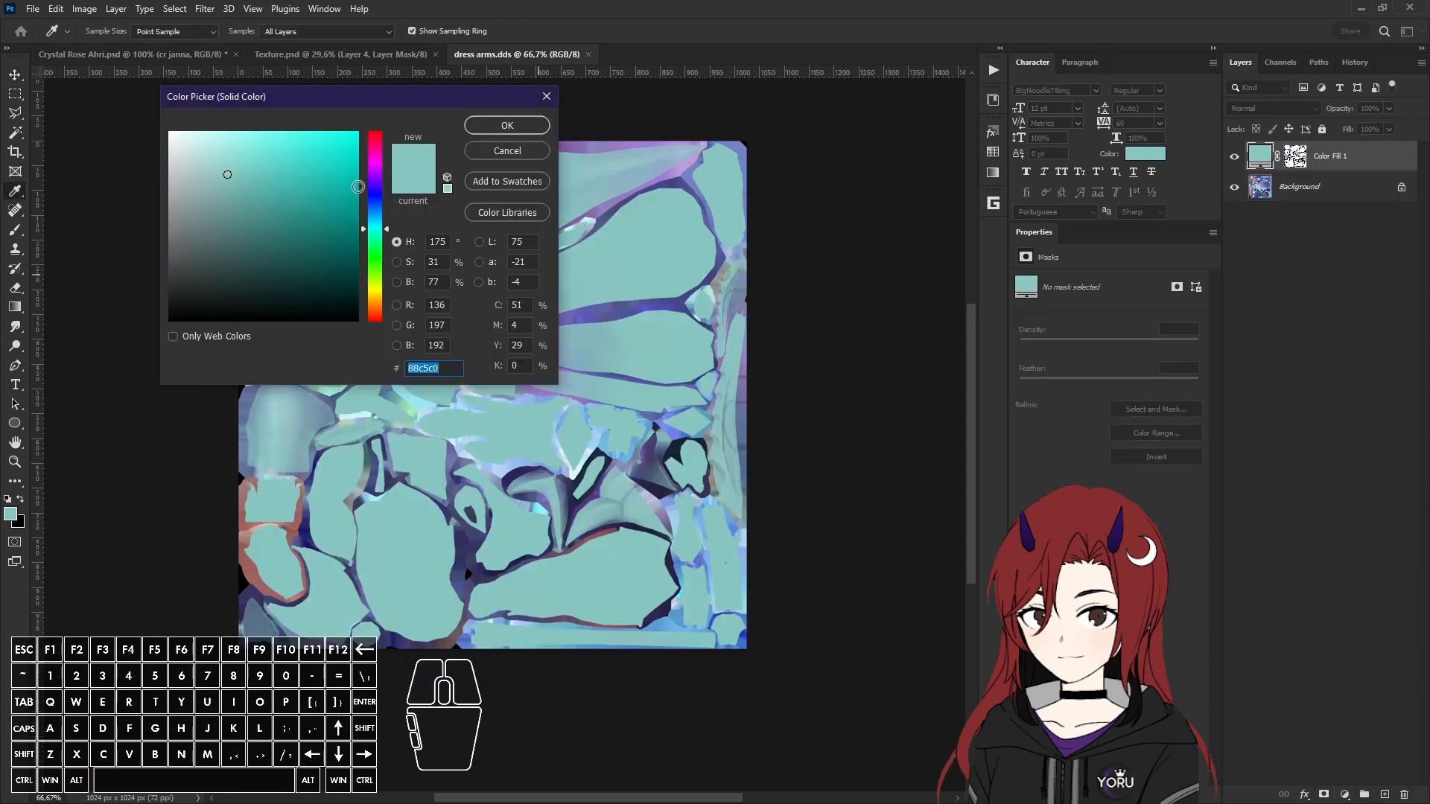
left_click_drag(240, 166, 83, 84)
left_click(507, 125)
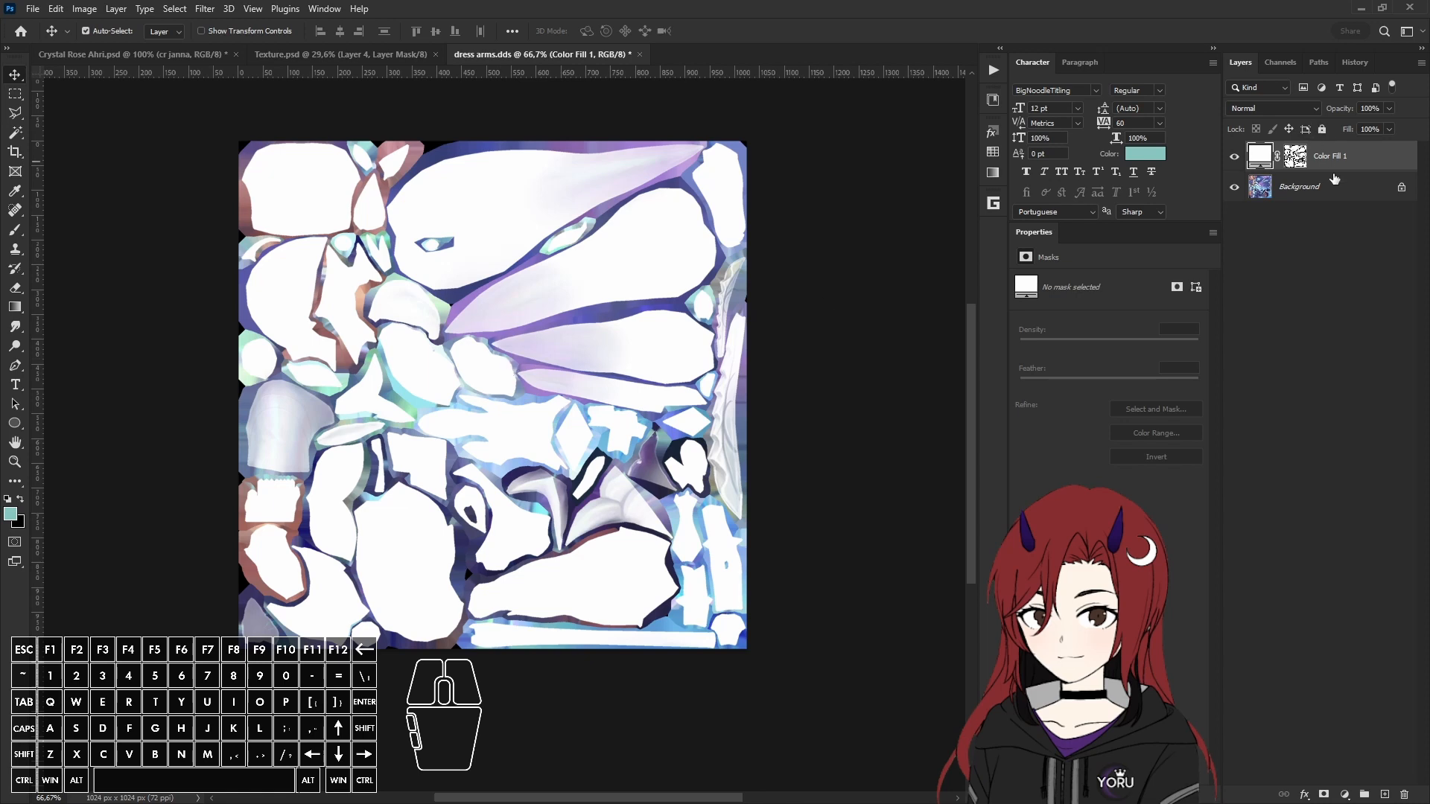
Step: Collapse the hair, ears and ahri groups in Texture.psd and paste the white fill layer above the UV layer
left_click(327, 55)
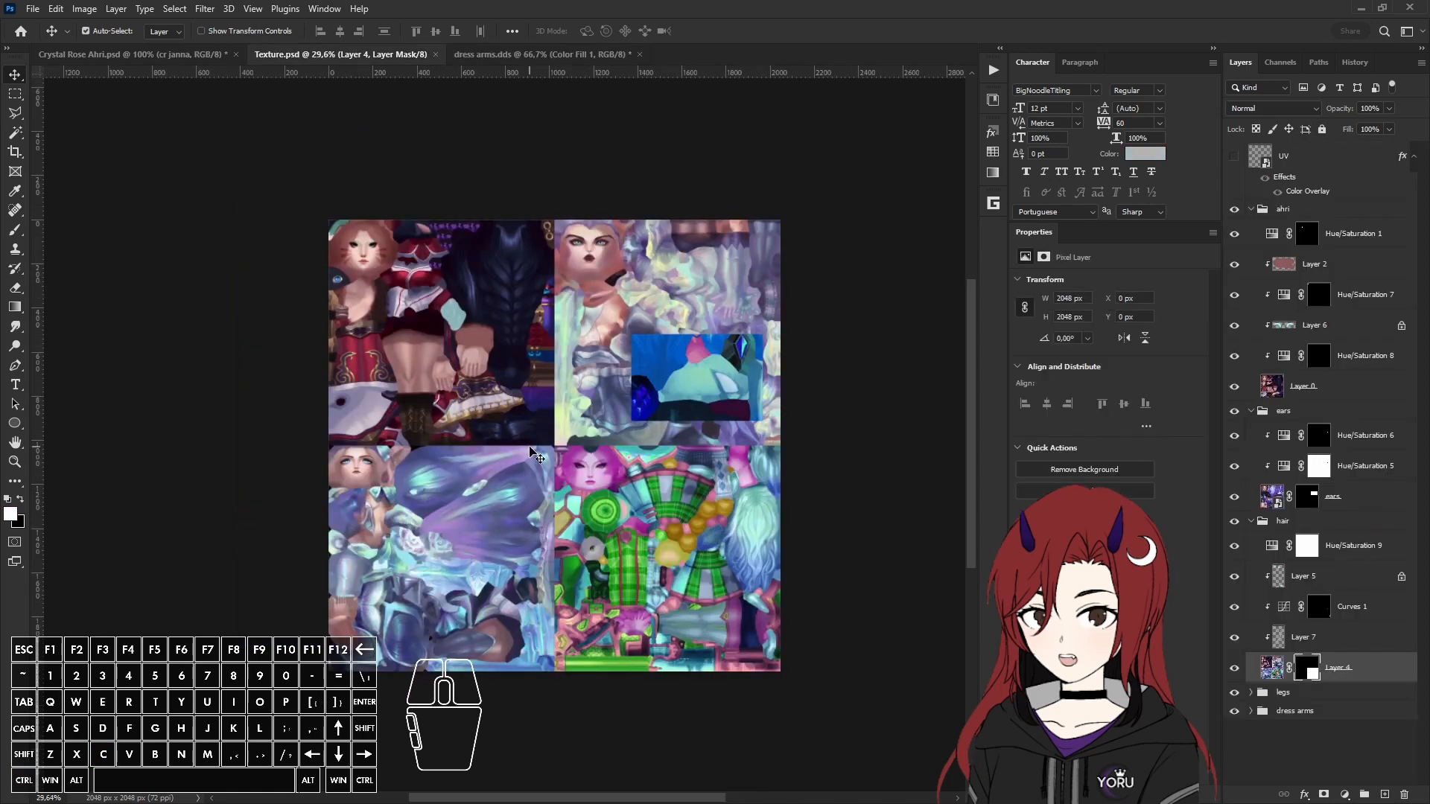
left_click(1252, 521)
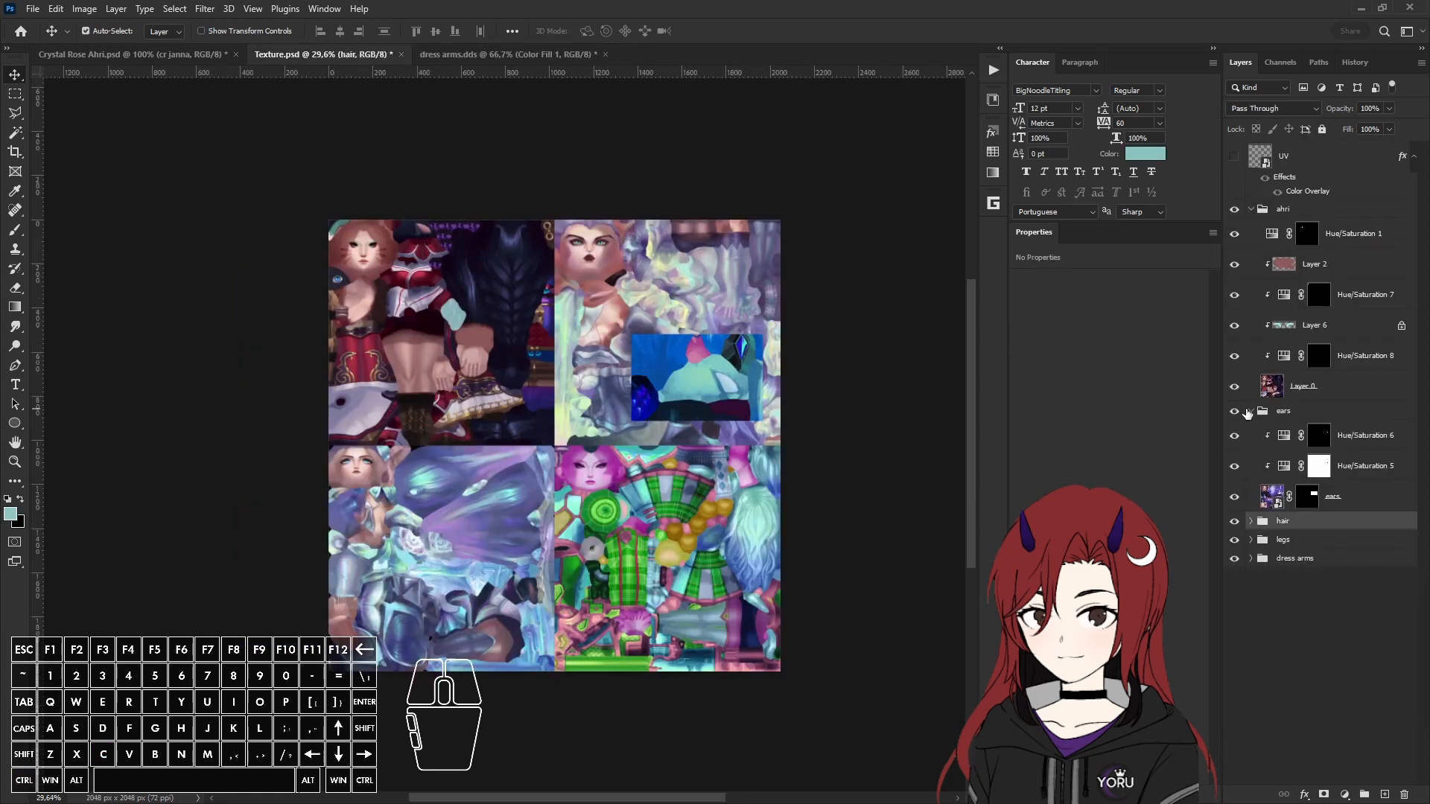
left_click(1251, 410)
left_click(1251, 209)
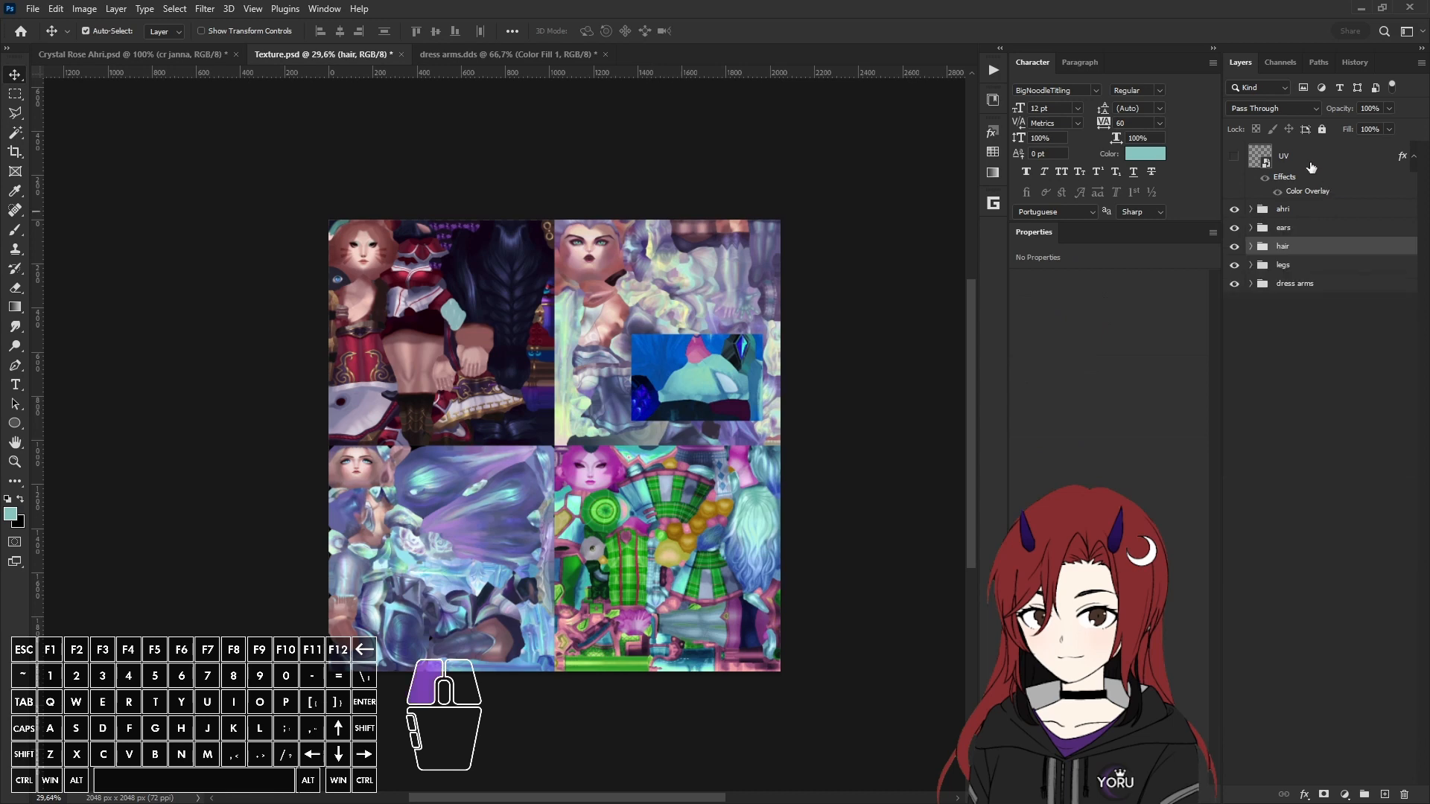
left_click(1311, 168)
key("ctrl+v")
scroll(599, 417, "up", 1, "alt")
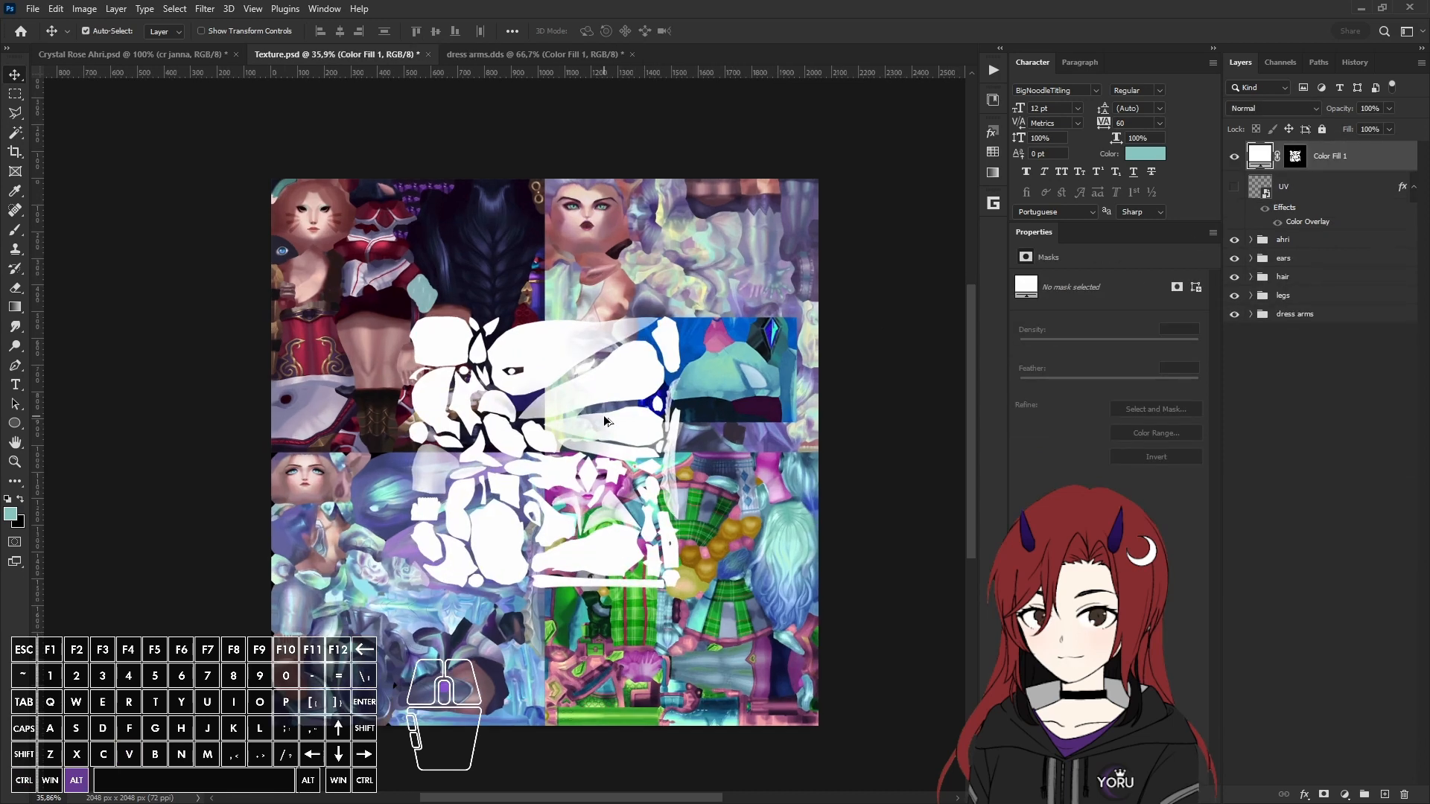
Step: Run the Align ↓← action from League textures to fit the pasted fill layer over the dress arms quarter
left_click(994, 69)
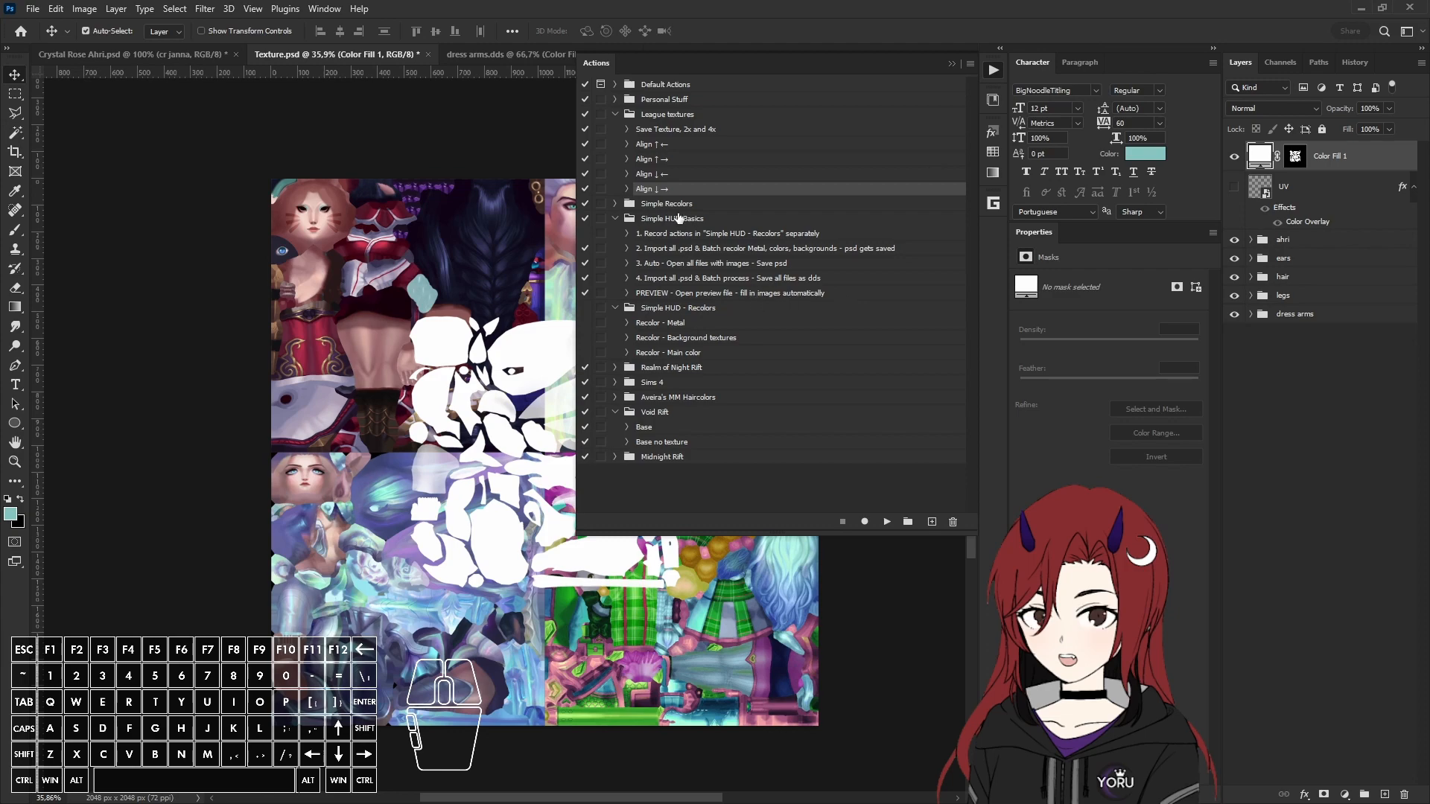
left_click(668, 178)
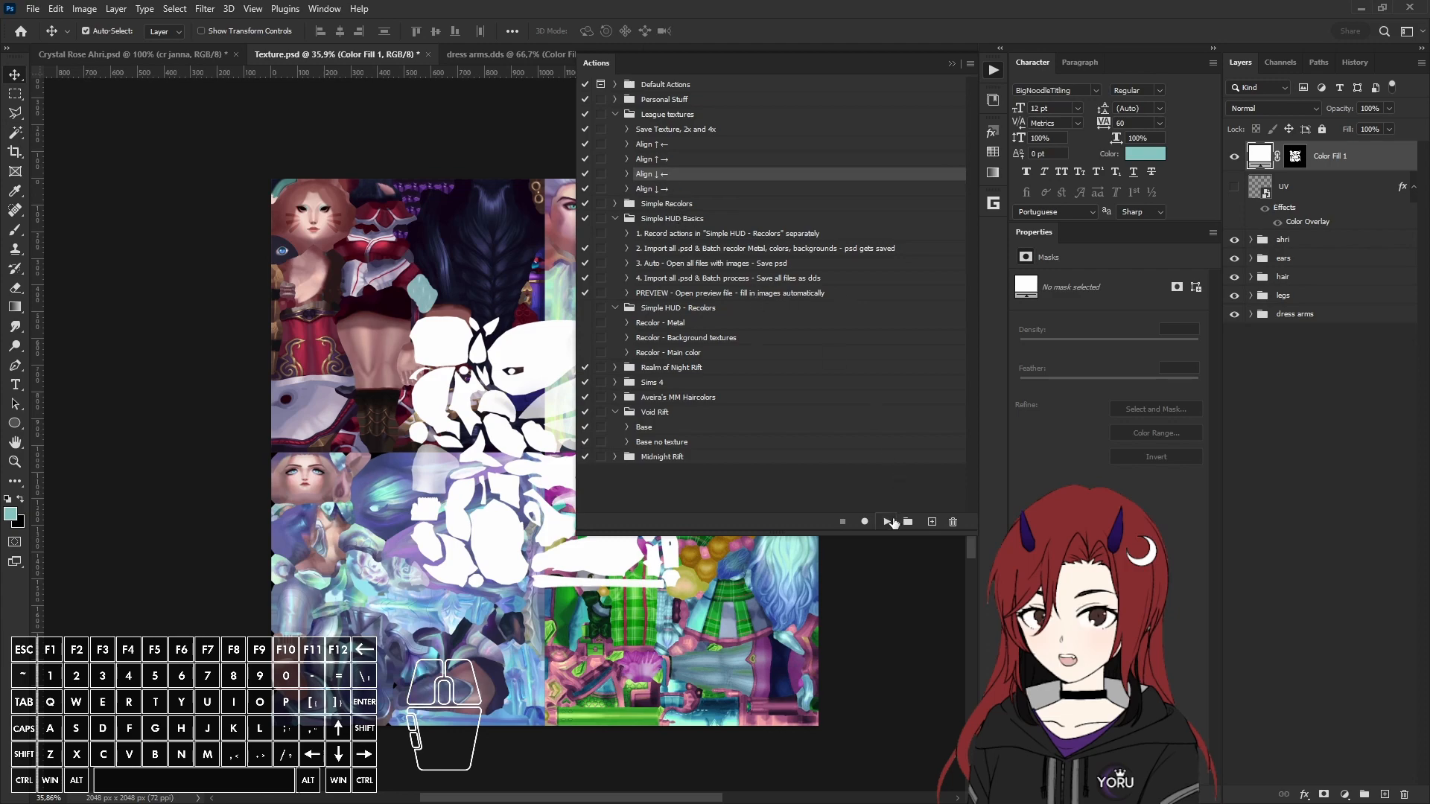
left_click(887, 521)
left_click(993, 70)
scroll(305, 596, "up", 5, "alt")
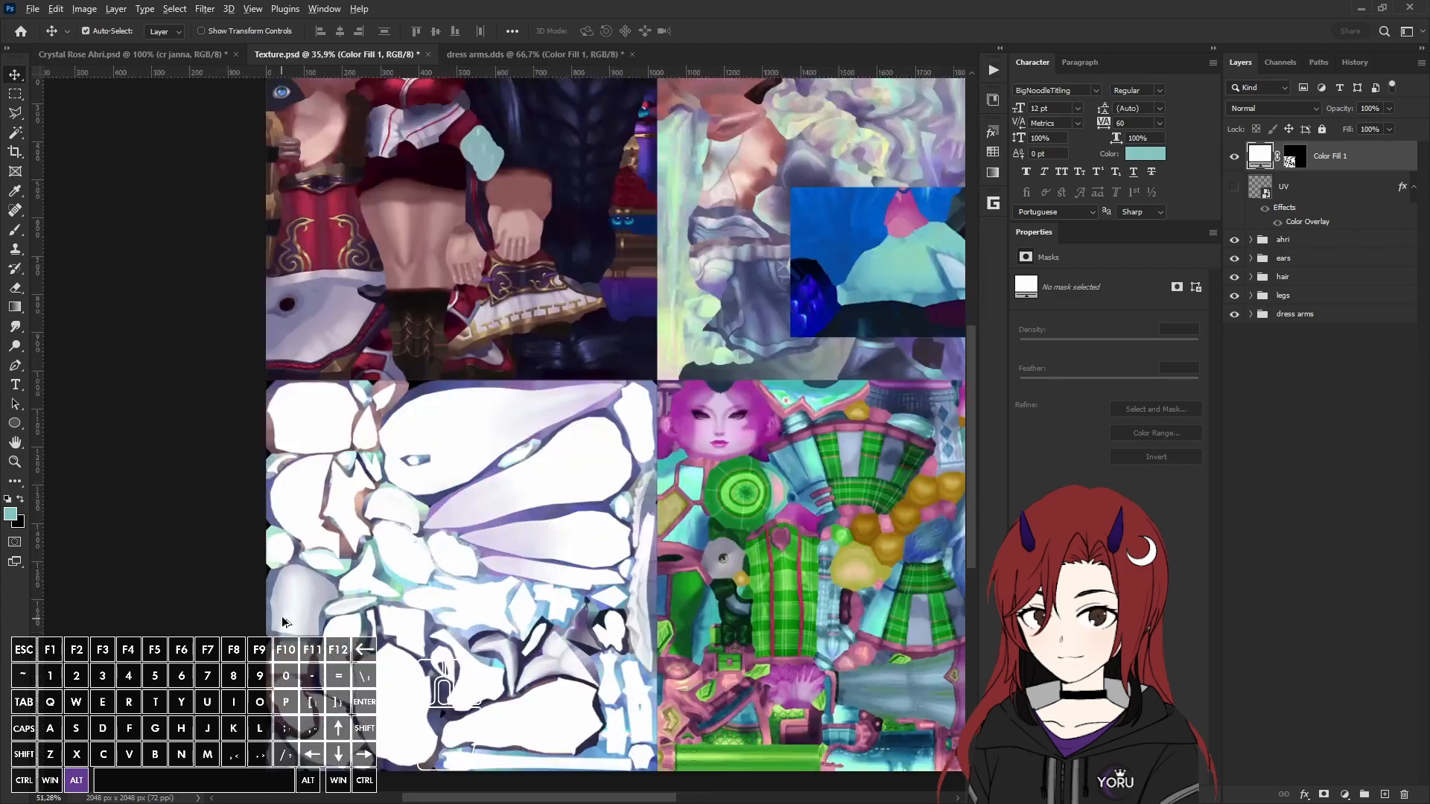
scroll(468, 564, "down", 3)
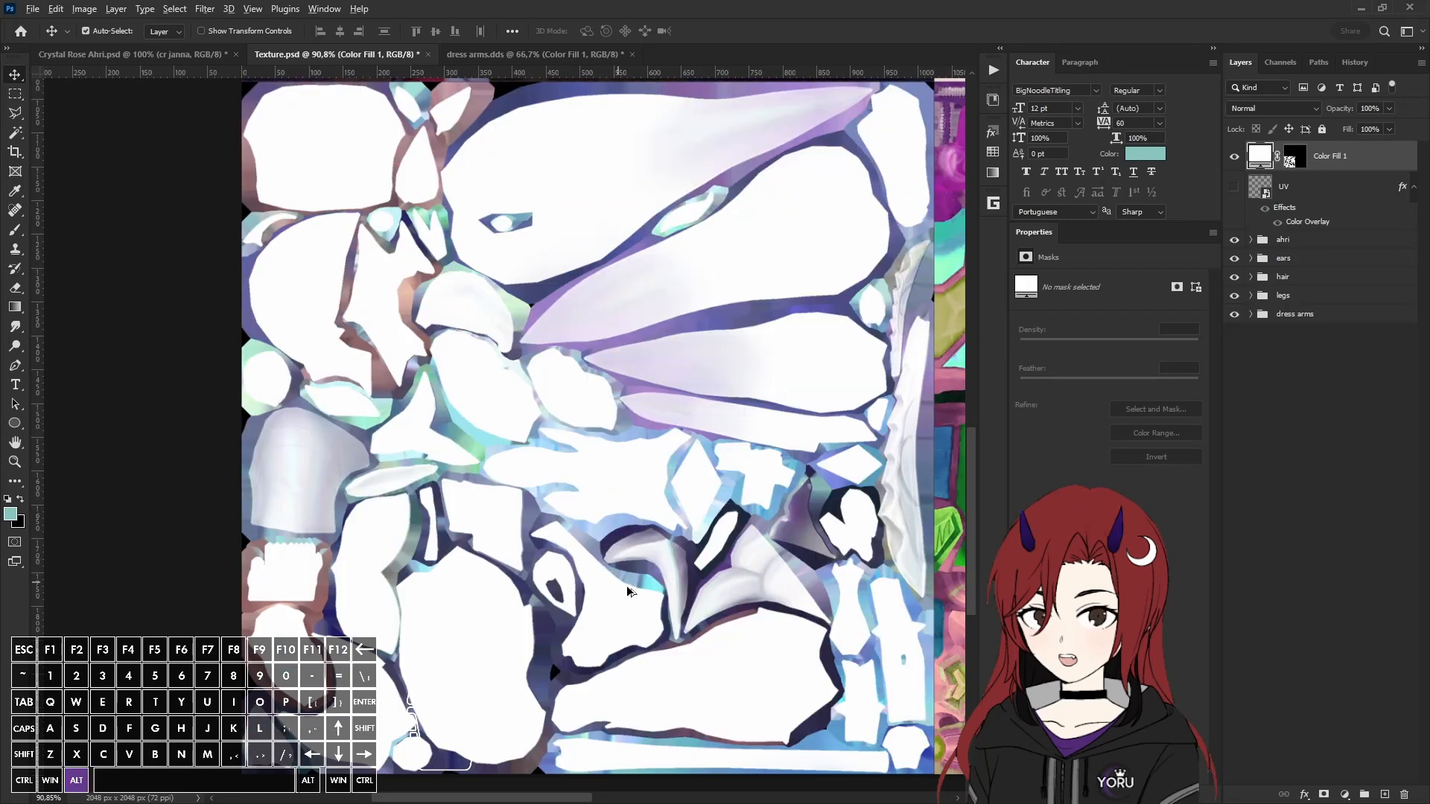
scroll(628, 592, "down", 2, "alt")
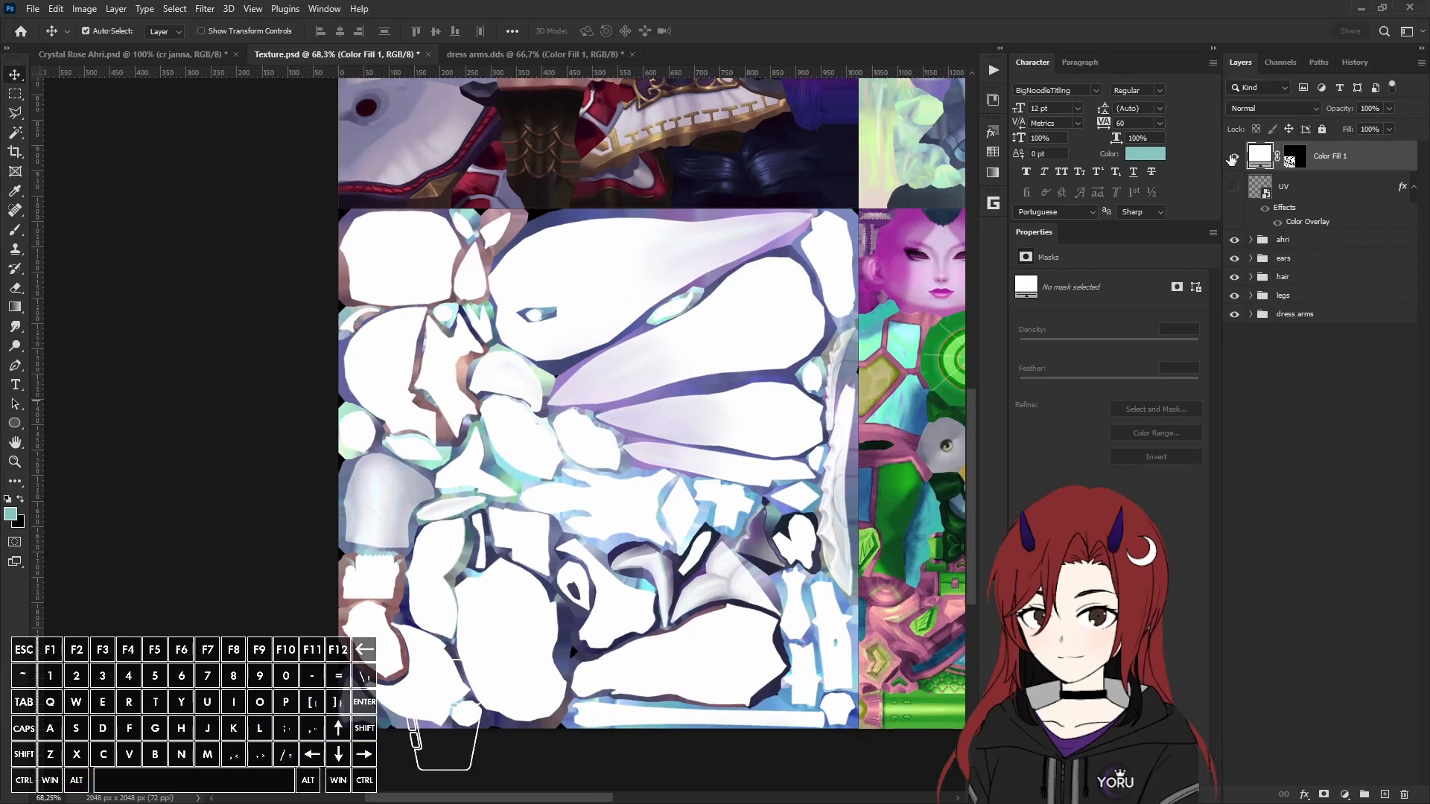
Step: Load the white fill layer's mask as a selection and hide that layer
left_click(1232, 159)
left_click(1232, 157)
left_click(1295, 158, "ctrl")
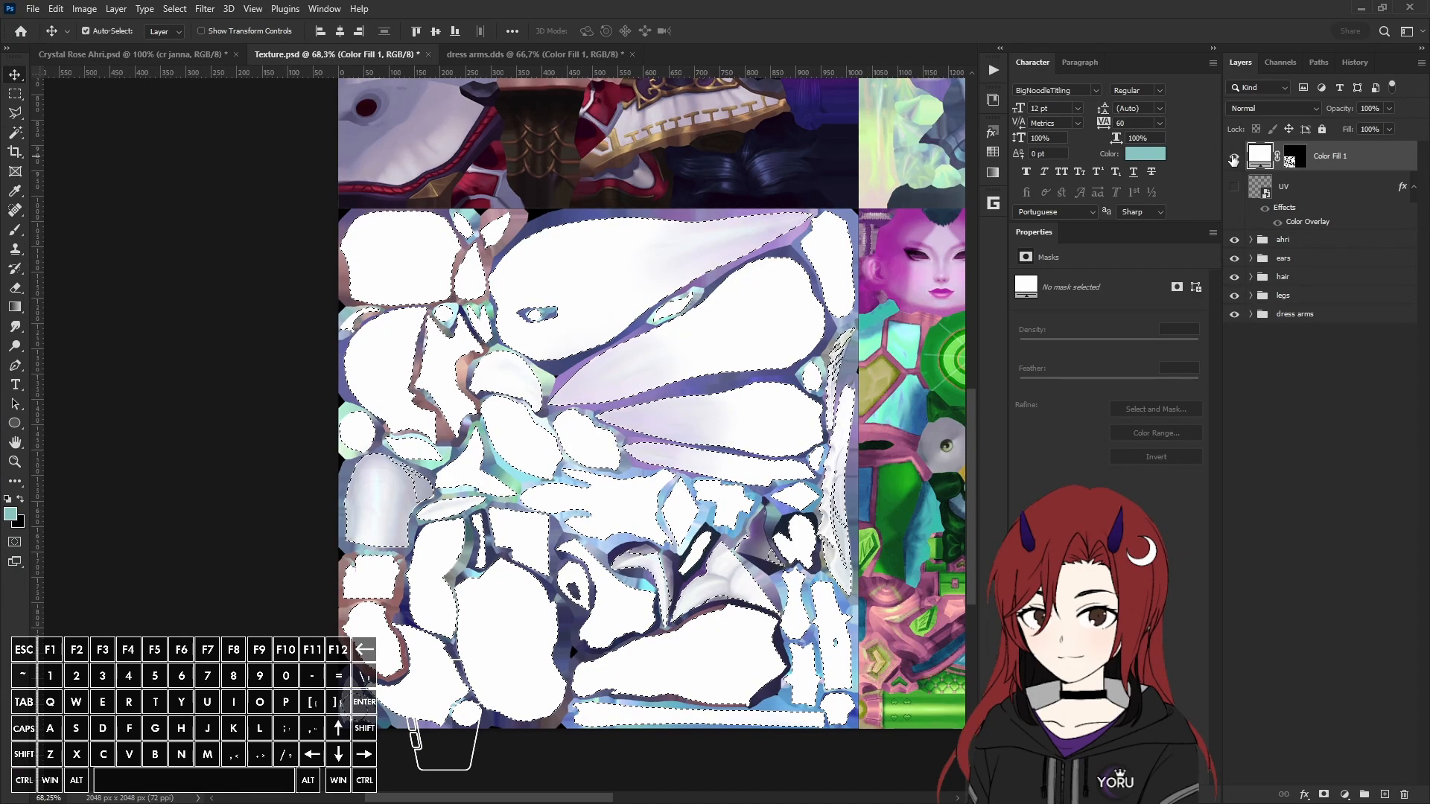
left_click(1233, 157)
Step: Display the Alpha 1 channel of Texture.psd and invert the selection
left_click(1278, 65)
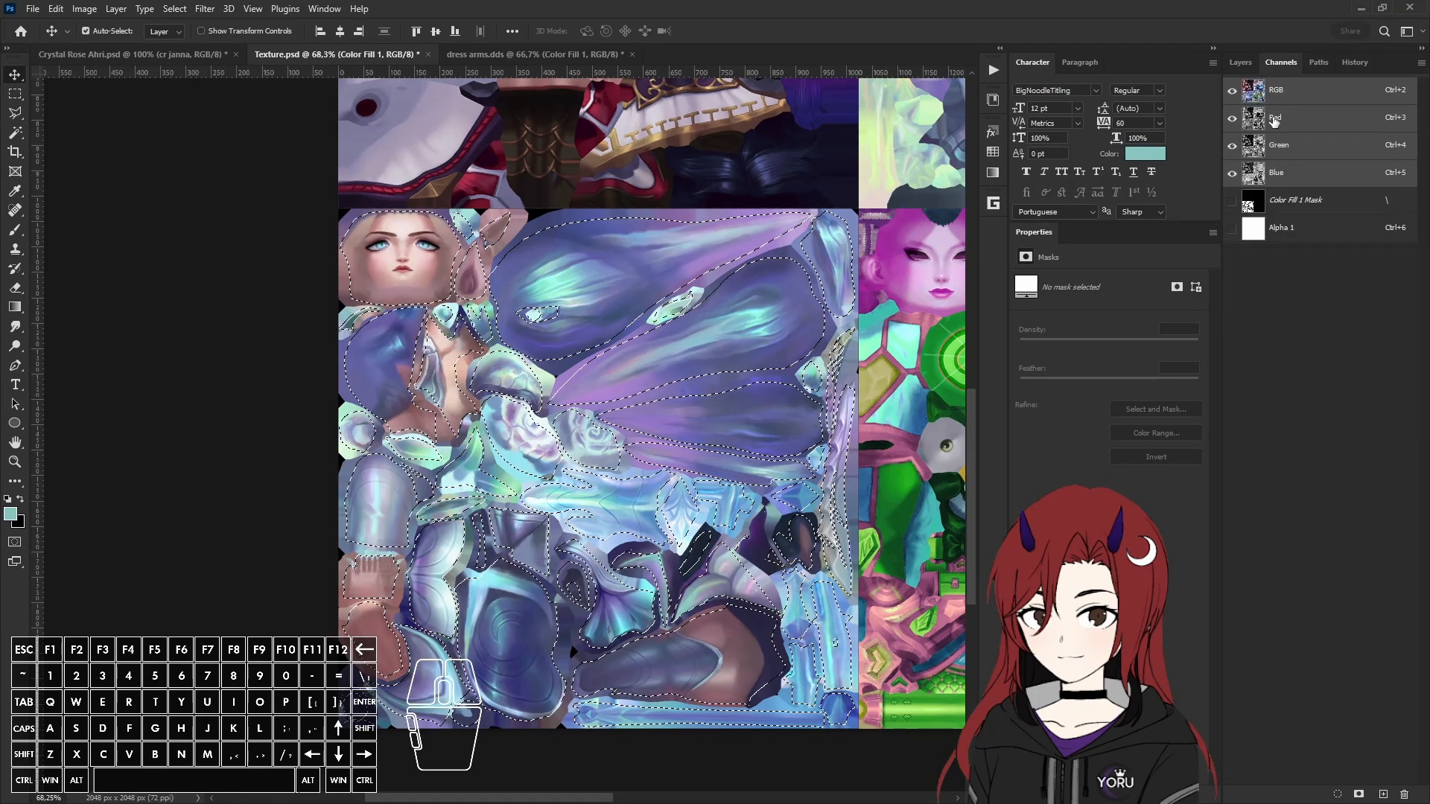
left_click(1284, 228)
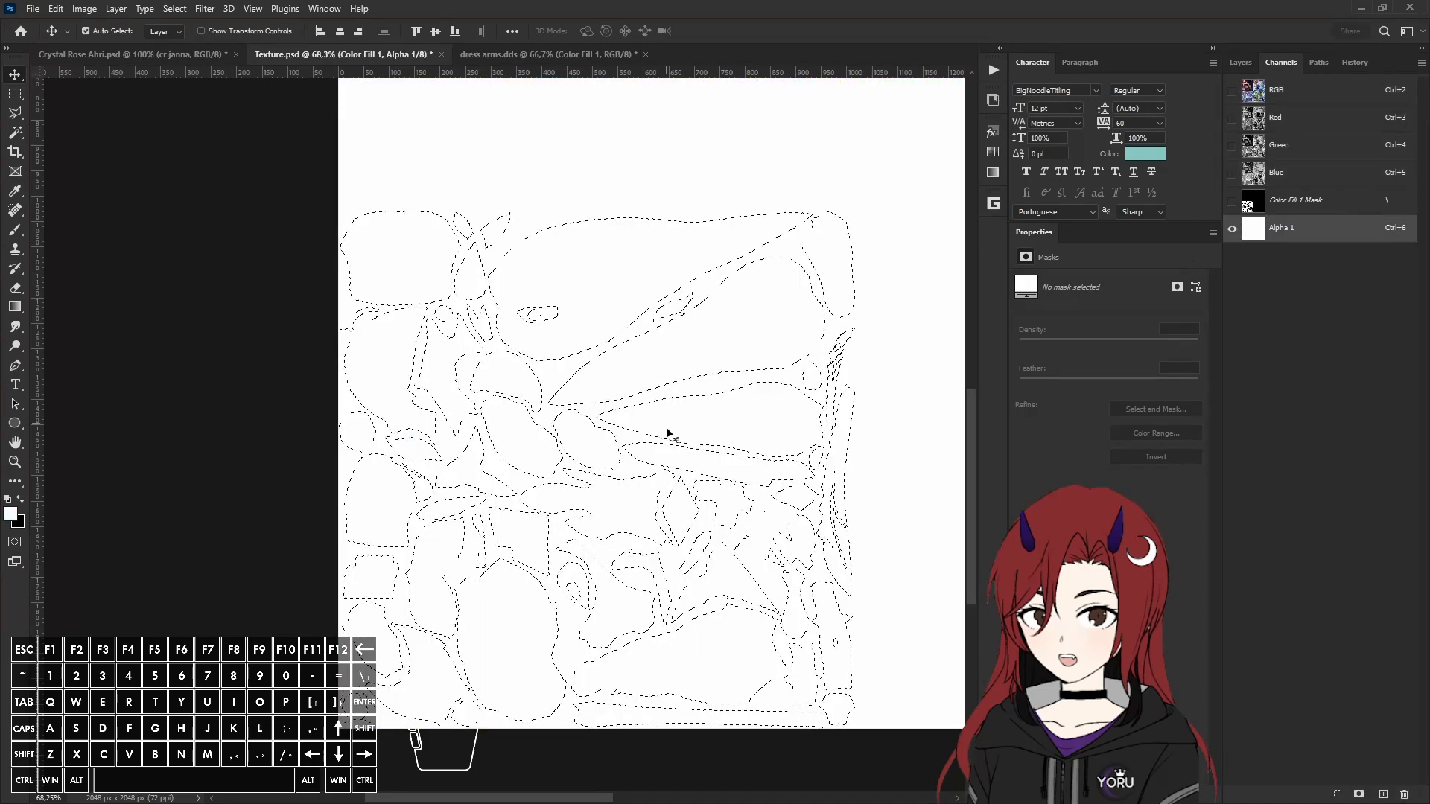
scroll(721, 463, "down", 1, "alt")
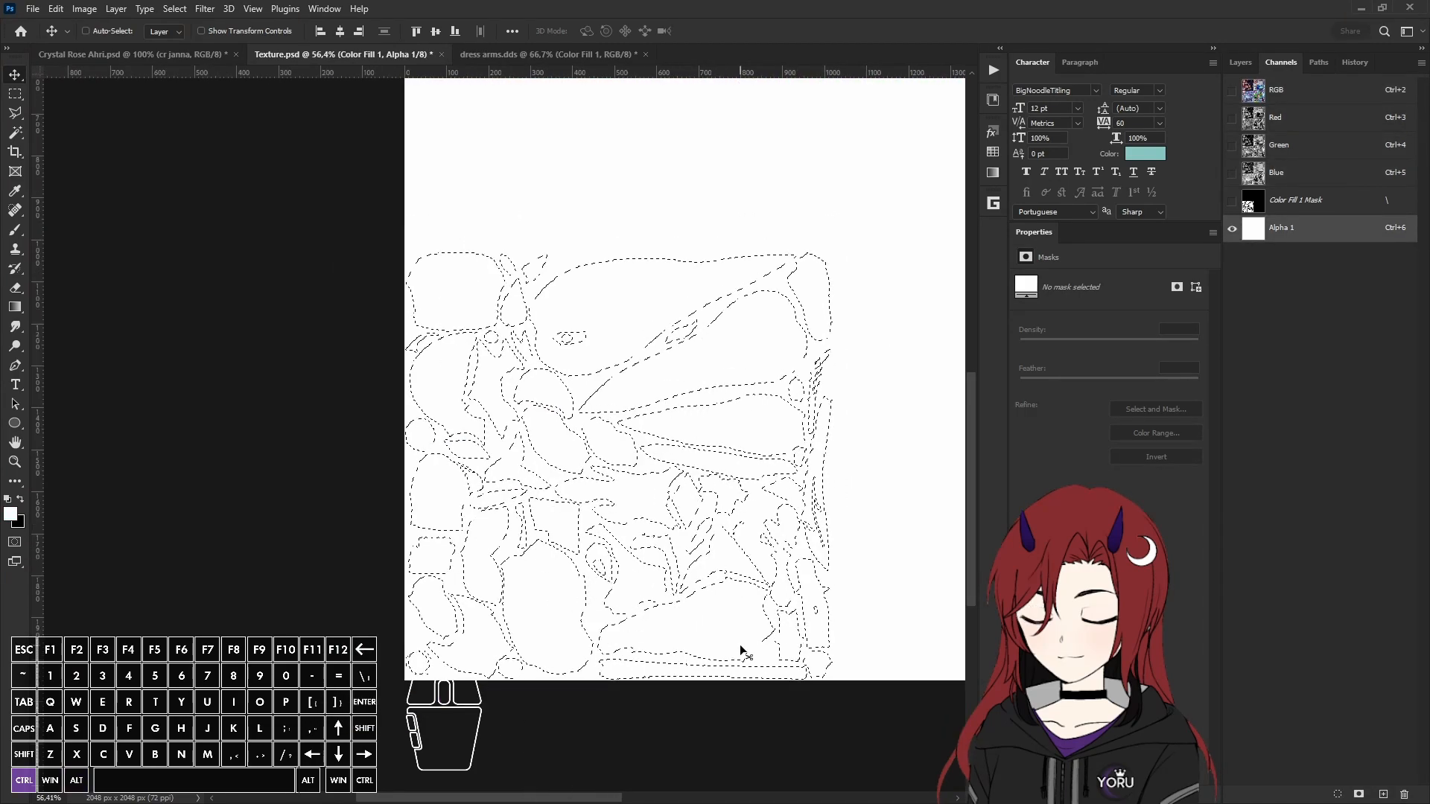
scroll(740, 648, "down", 3, "alt")
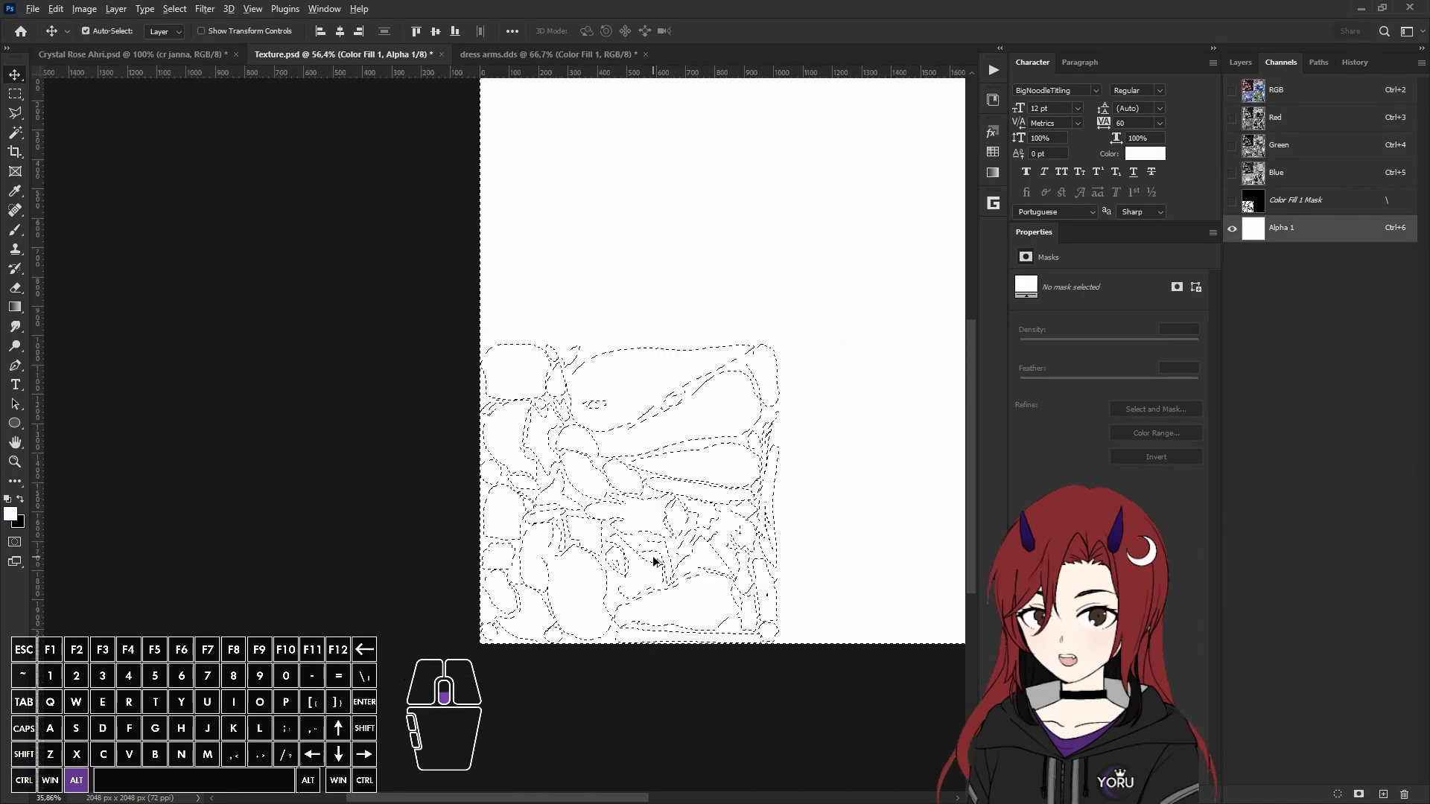
scroll(761, 544, "up", 1, "alt")
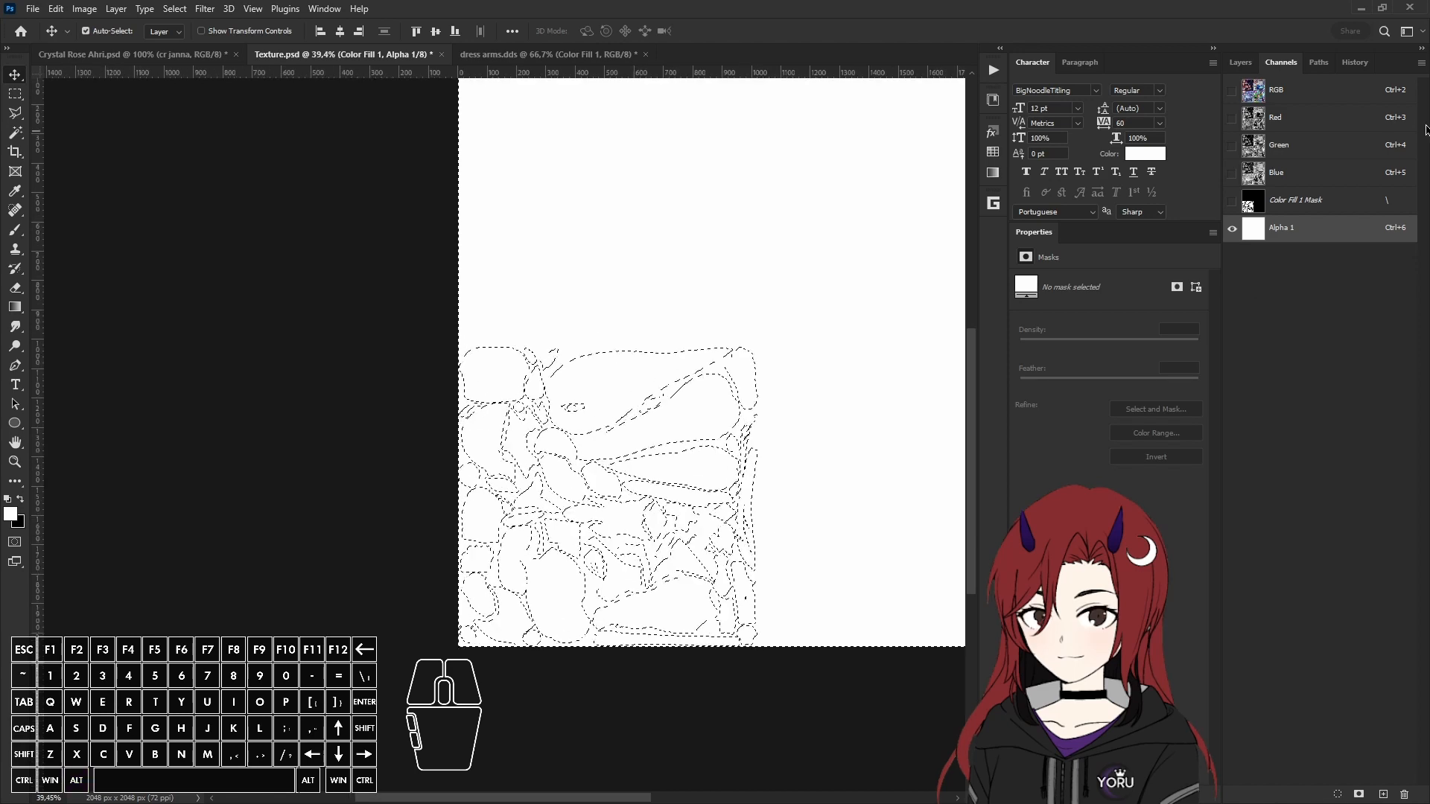
Step: Return to the RGB composite and intersect the selection with a rectangle around the dress arms quarter of the texture
left_click(1275, 90)
scroll(716, 507, "up", 3, "alt")
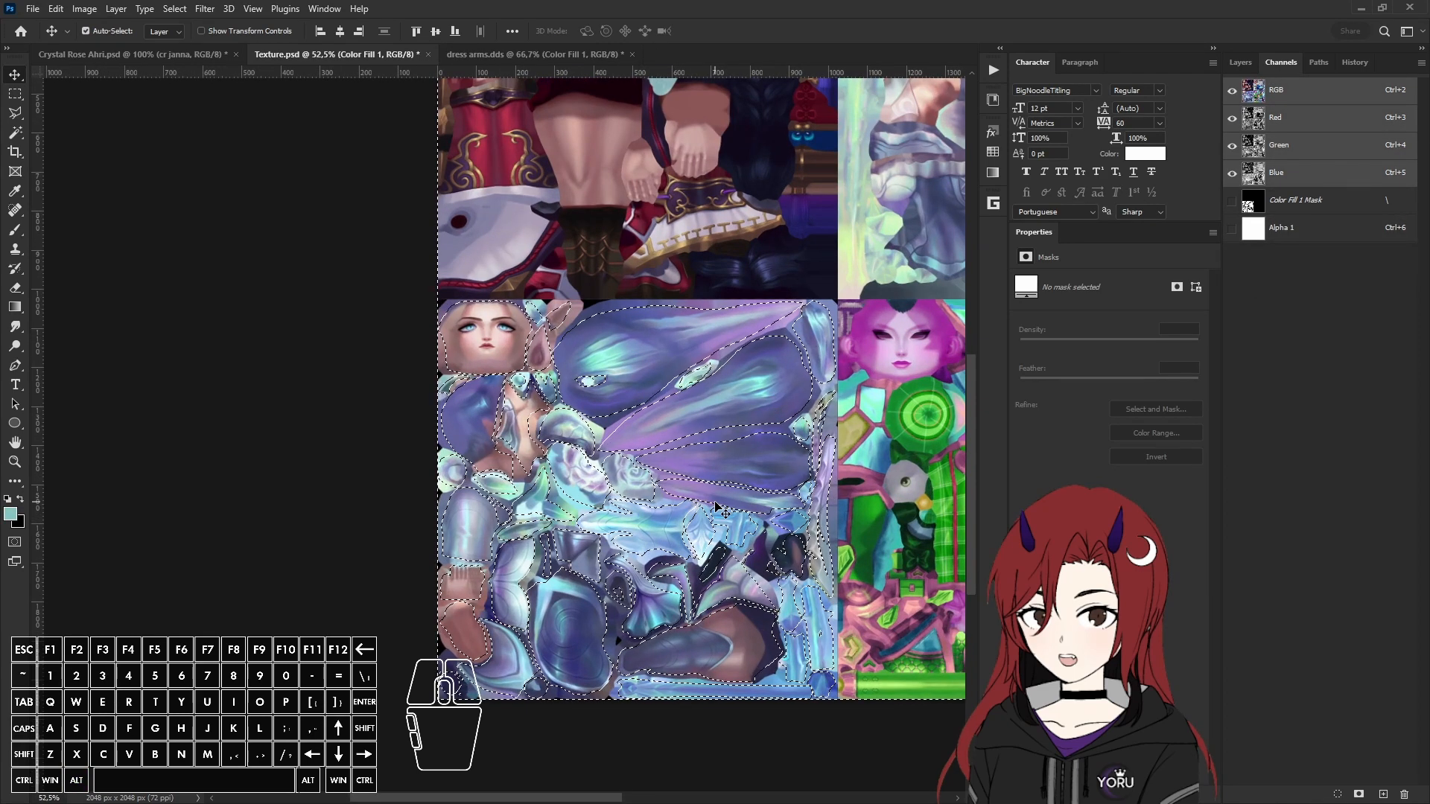
key("m")
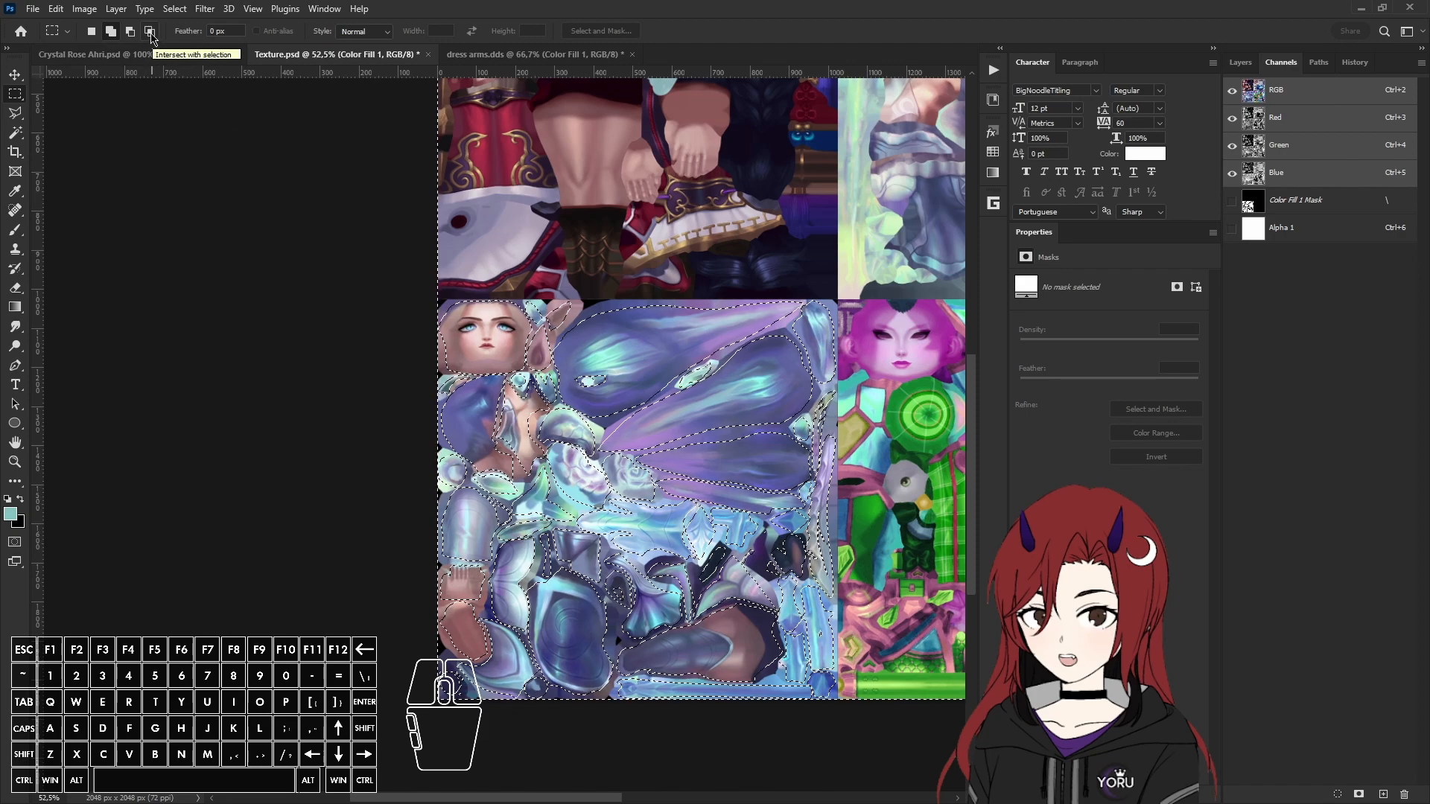
scroll(579, 326, "up", 3, "alt")
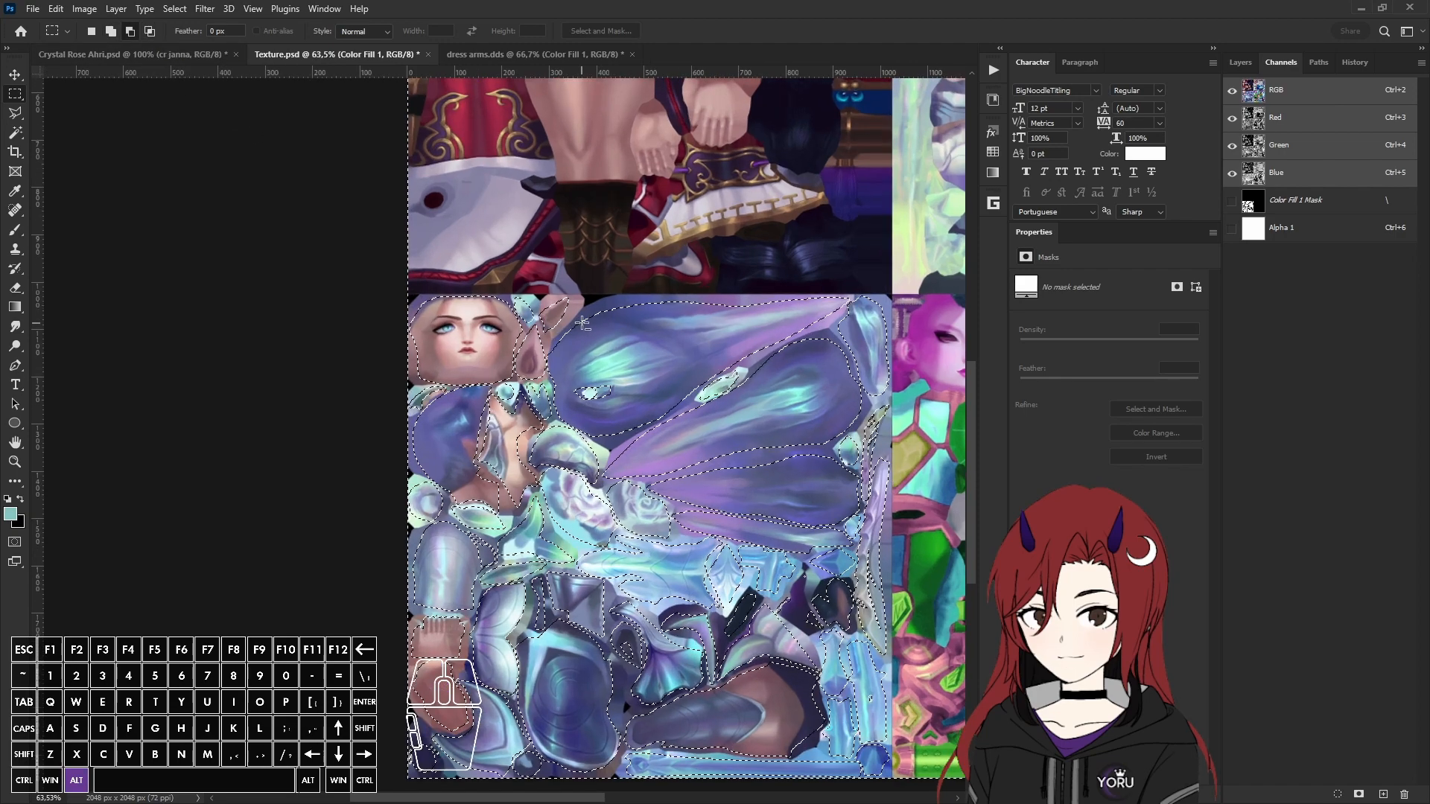
left_click_drag(385, 289, 717, 772)
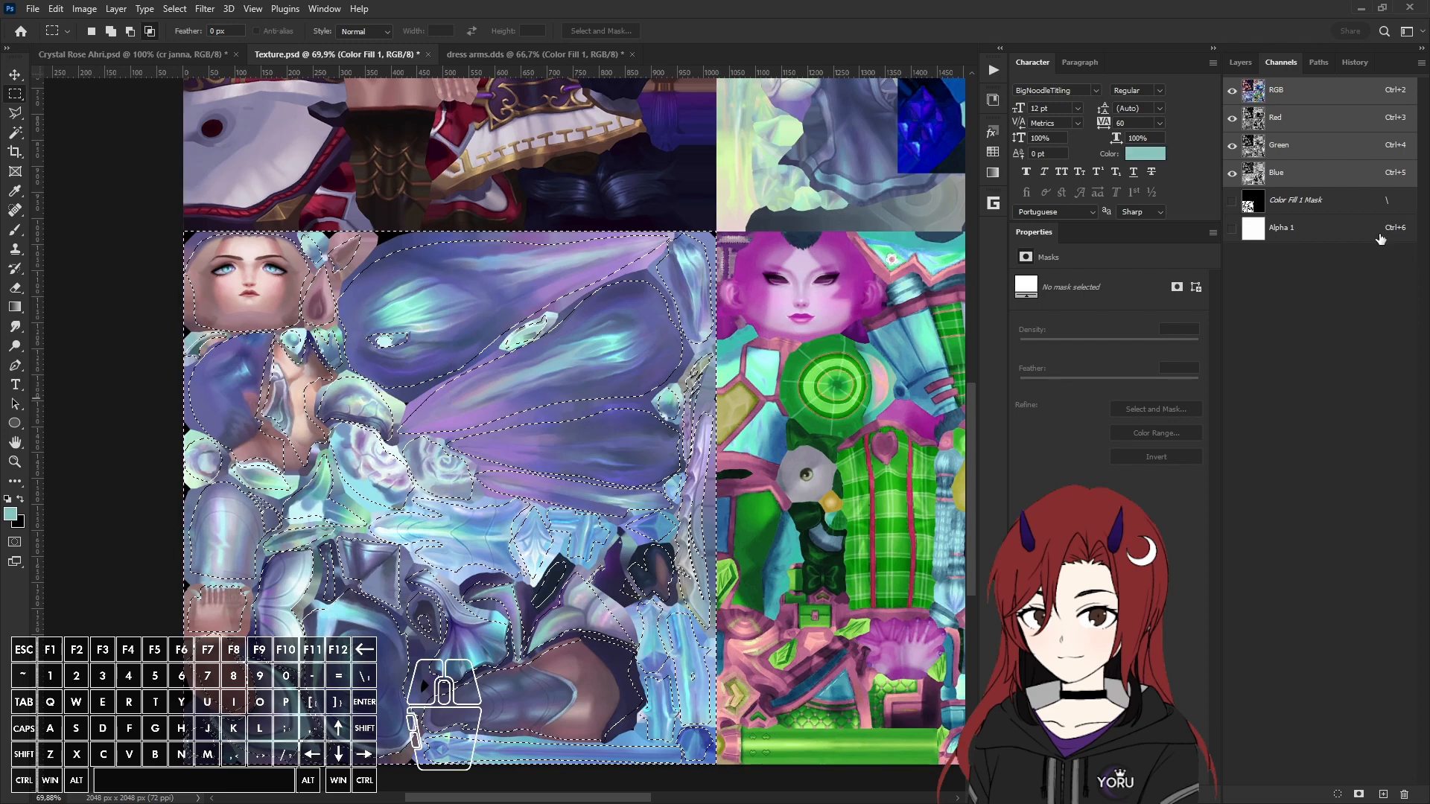
Step: Paint the selected areas of the Alpha 1 channel black with a brush of about 440 px, and deselect
left_click(1293, 229)
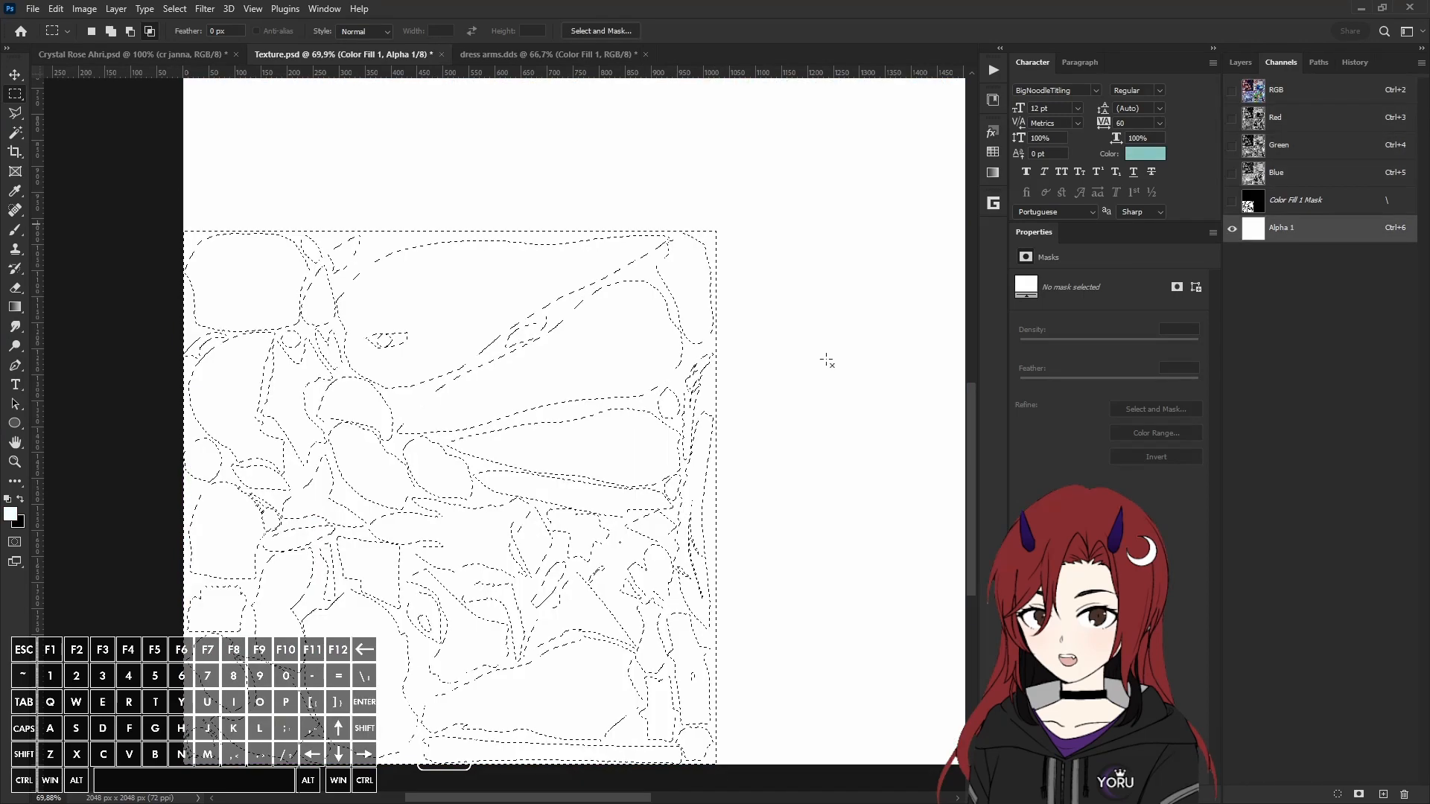
key("b")
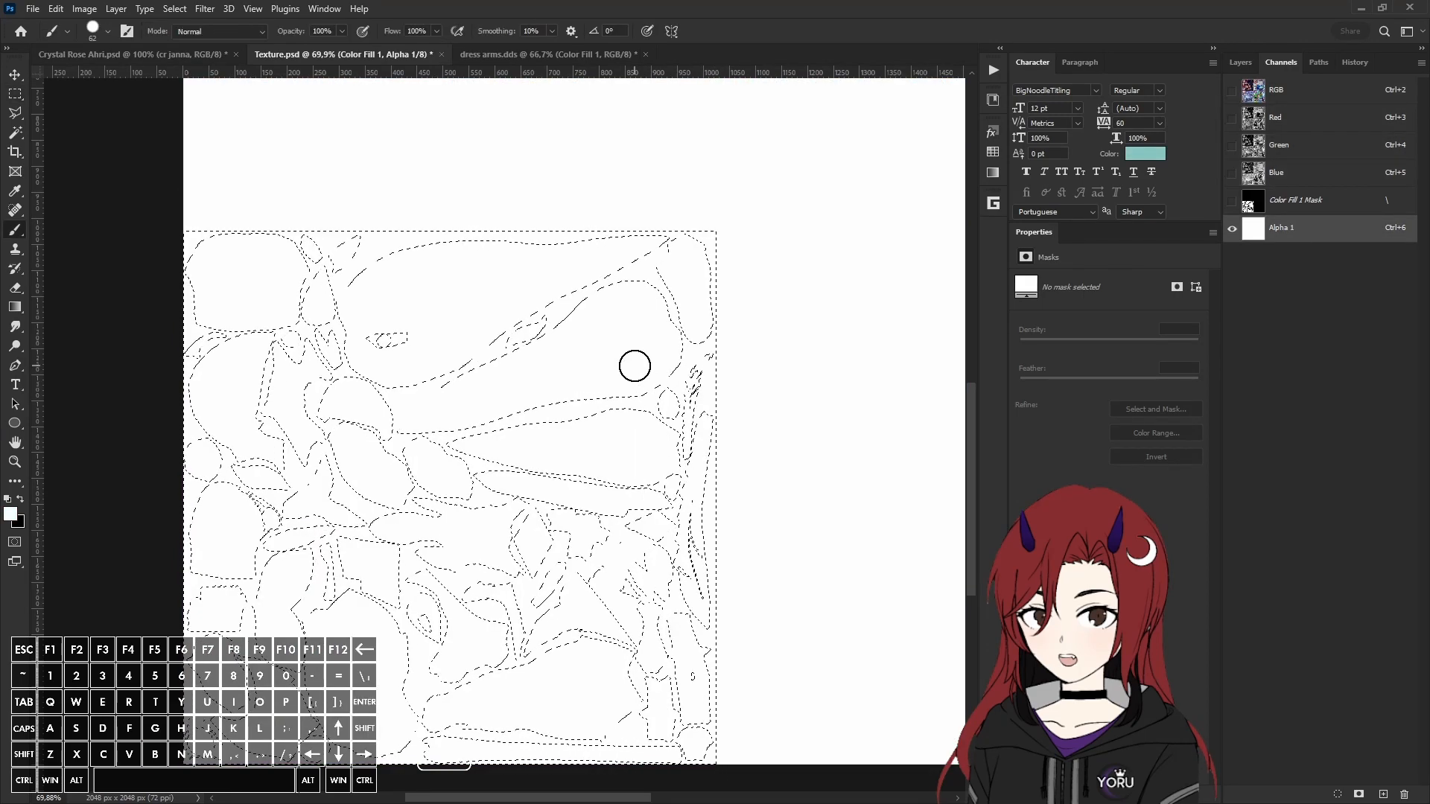
key("x")
right_click_drag(560, 359, 675, 357, "alt")
scroll(652, 397, "down", 2, "alt")
mouse_move(747, 342)
left_mouse_down()
mouse_move(796, 296)
mouse_move(213, 484)
mouse_move(852, 616)
left_mouse_up()
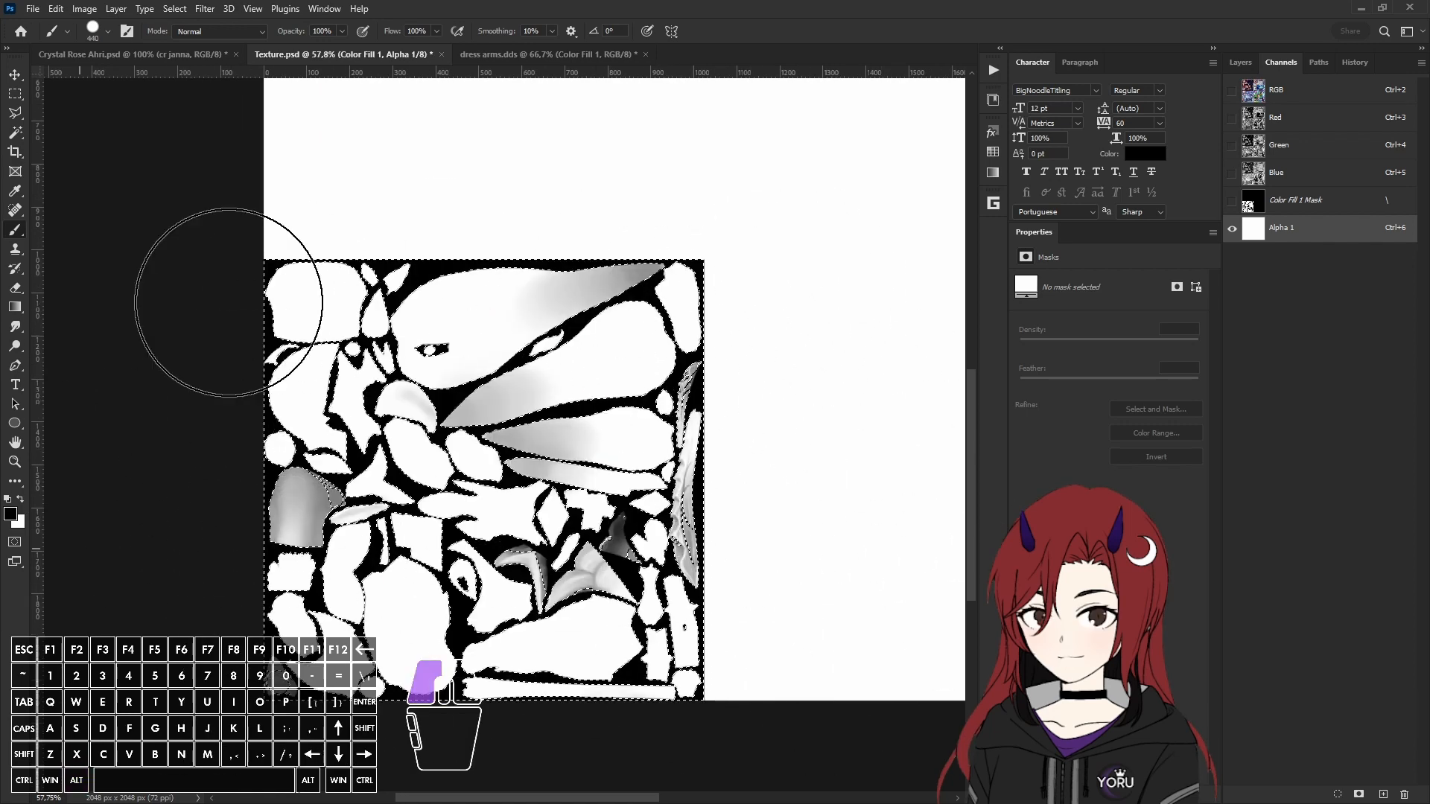
key("v")
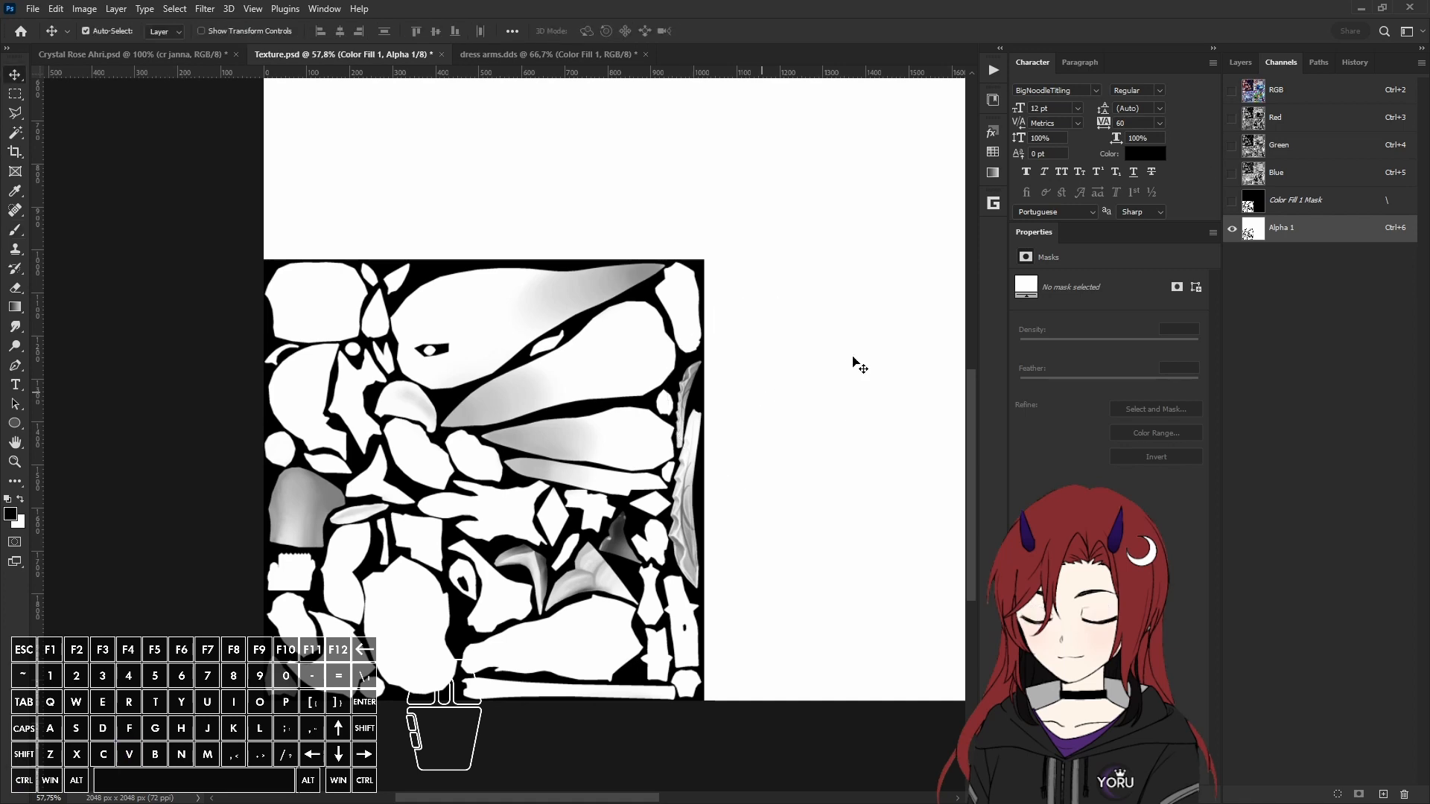
key("ctrl+d")
scroll(796, 447, "down", 3, "alt")
scroll(796, 446, "down", 1, "alt")
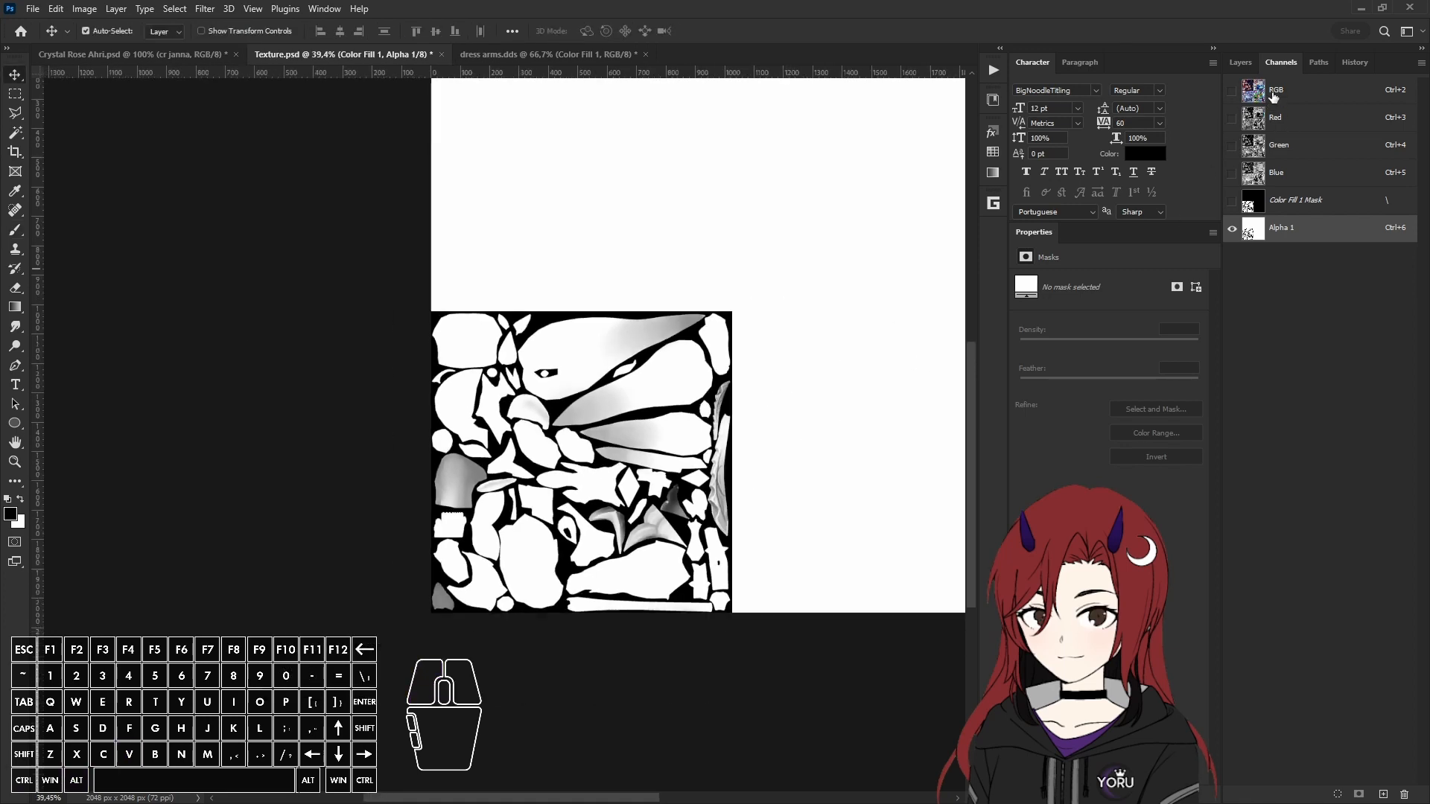
Step: Return Texture.psd to the RGB composite and close dress arms.dds without saving it
left_click(1272, 97)
scroll(697, 474, "down", 4, "alt")
left_click_drag(580, 798, 599, 797)
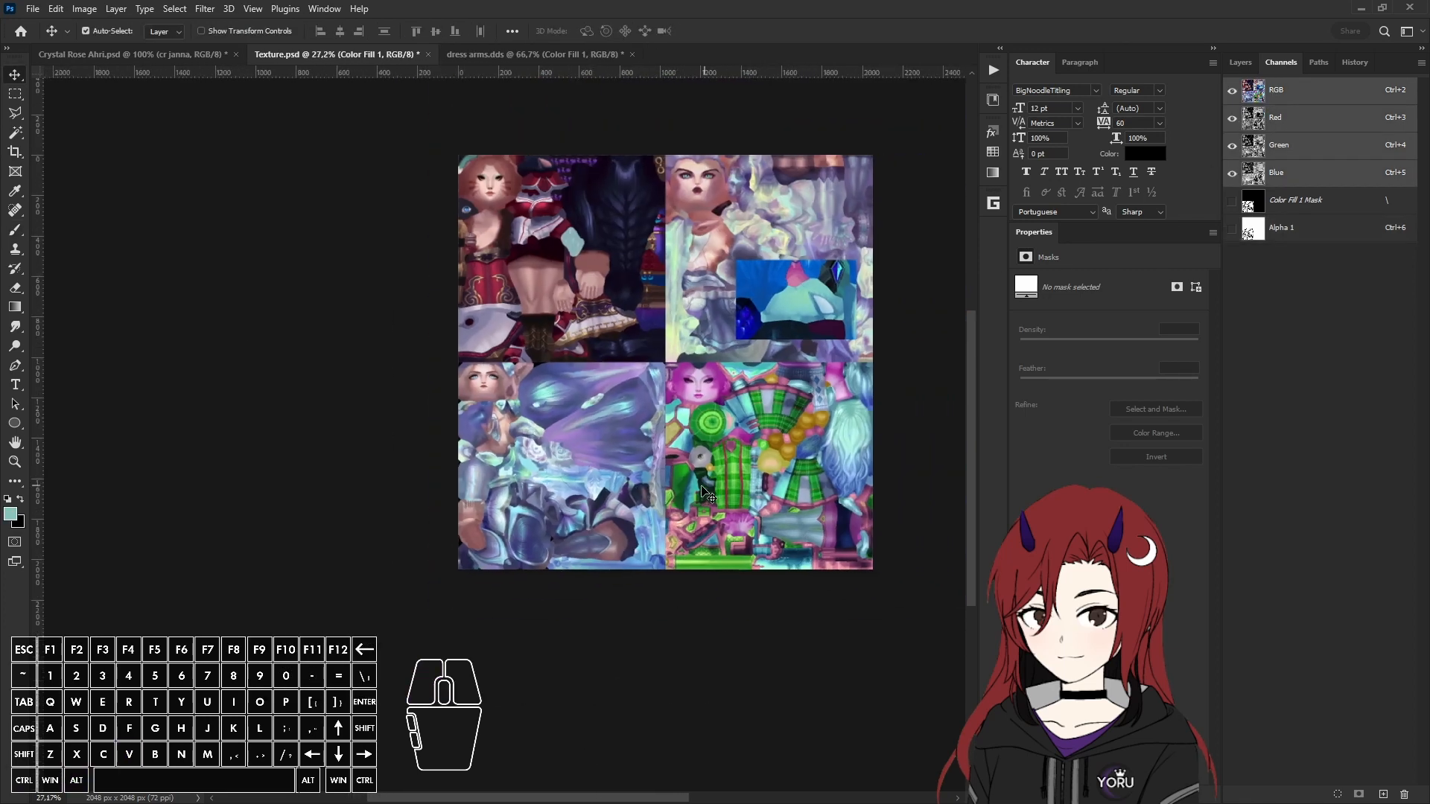
scroll(704, 503, "up", 2)
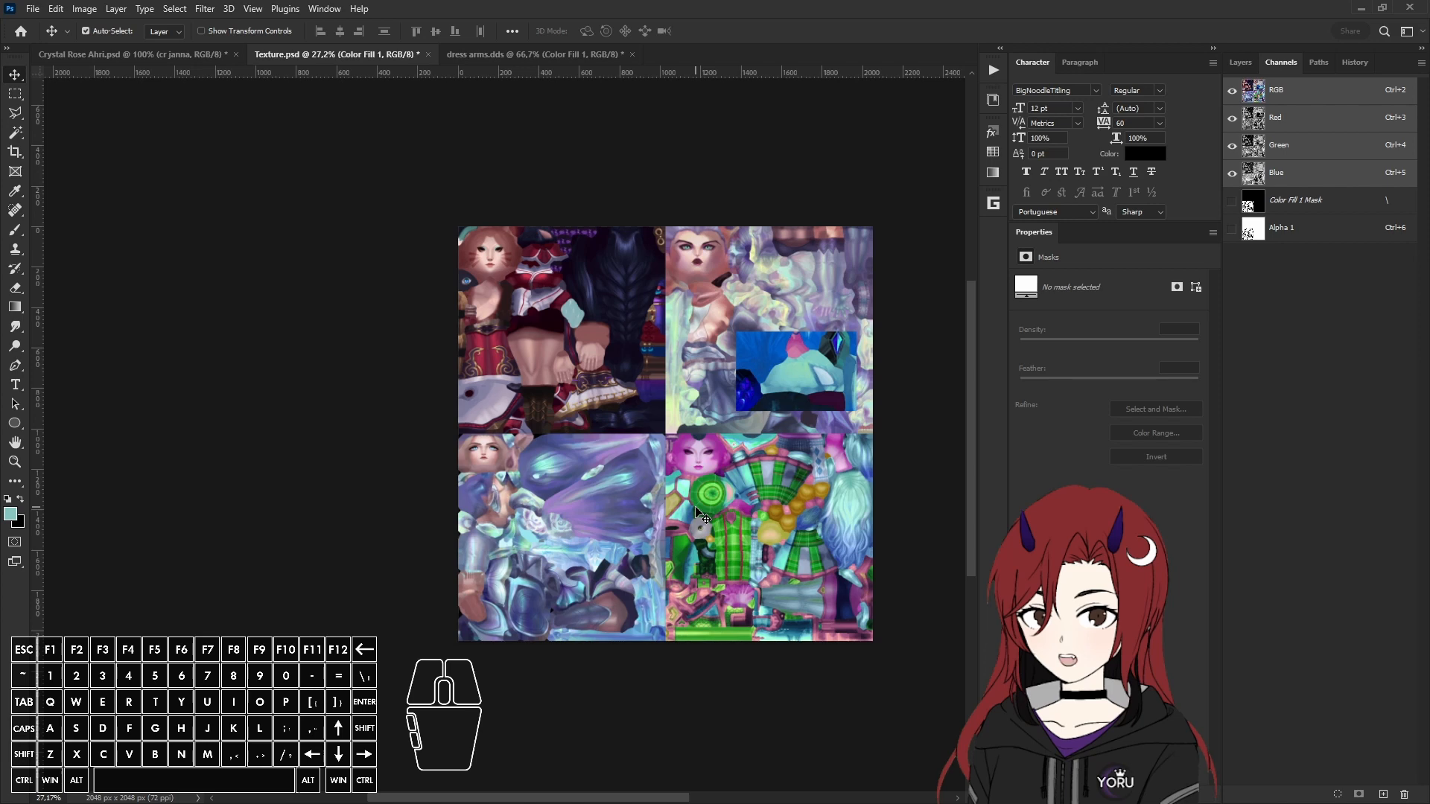
left_click(632, 55)
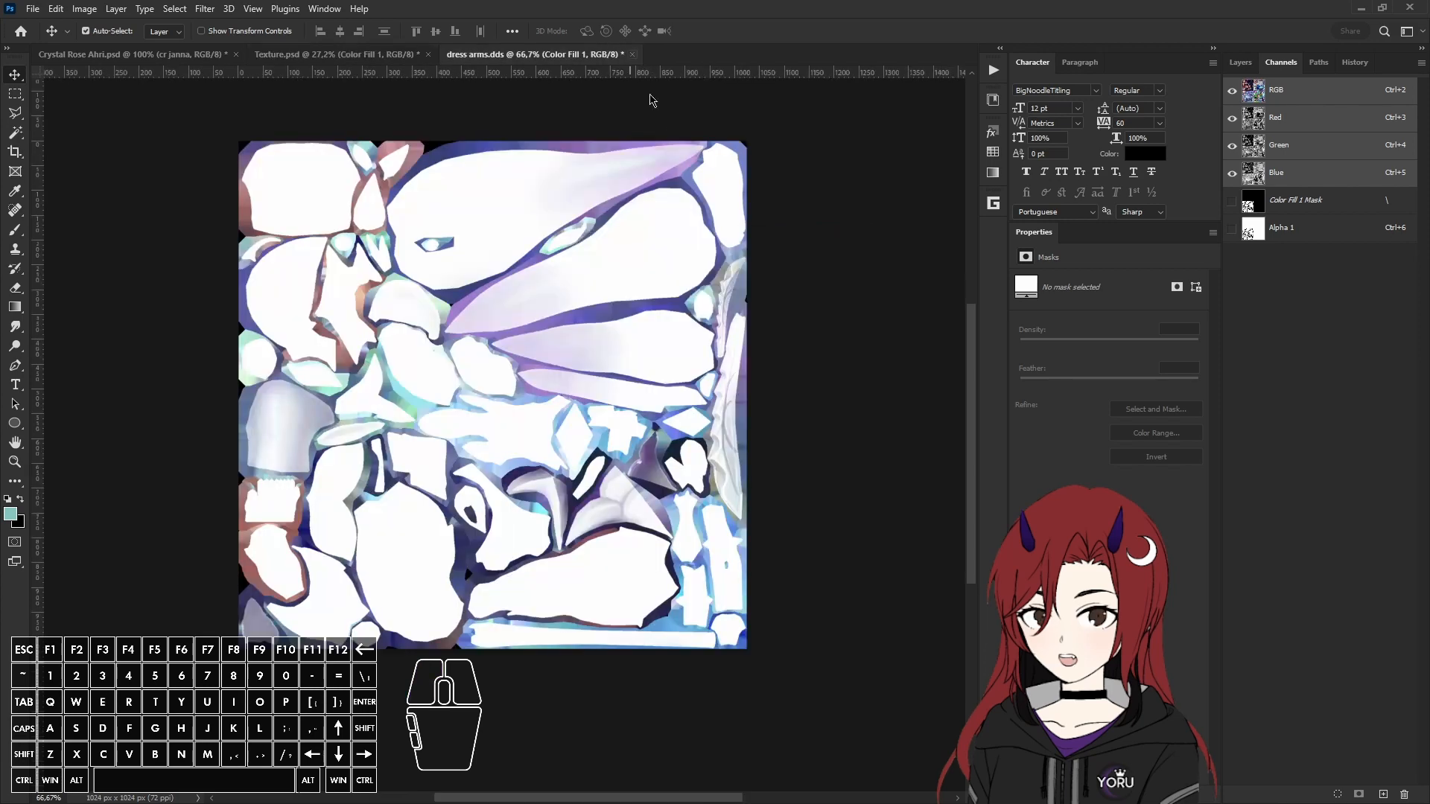
left_click(729, 307)
Step: Set up saving Texture.psd as a copy in the NVIDIA Texture Tools Exporter DDS format
left_click(31, 9)
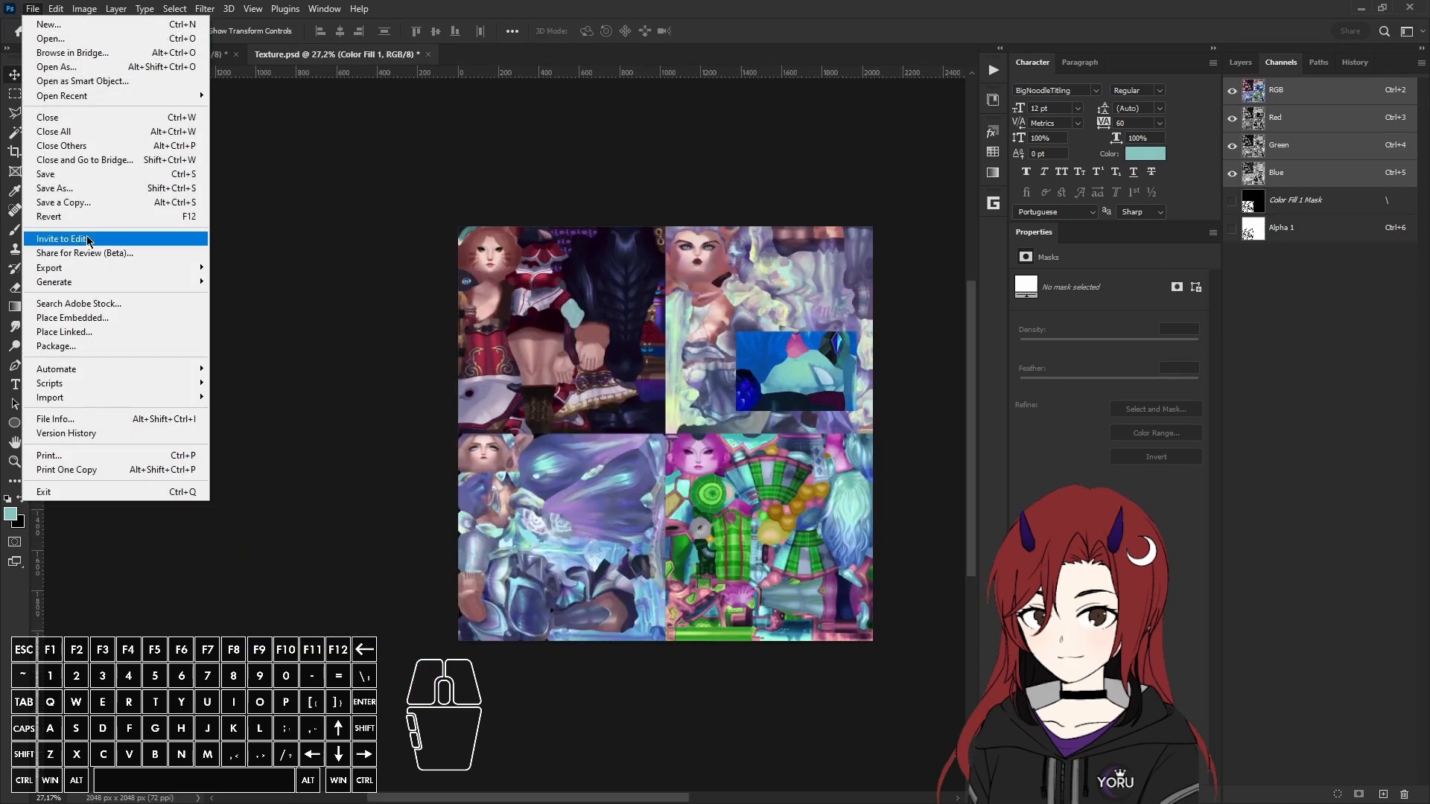
left_click(67, 187)
left_click(304, 477)
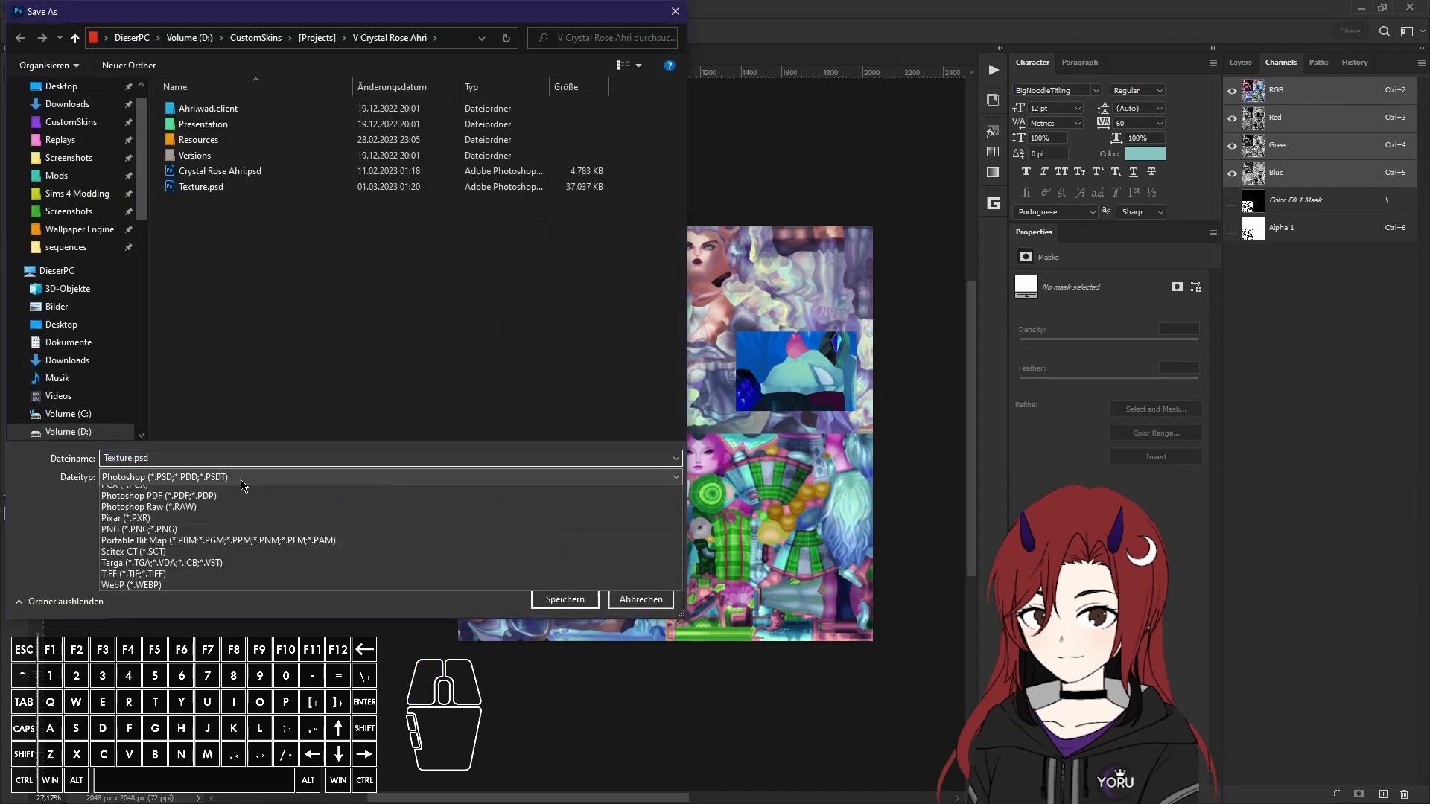
left_click(283, 370)
Step: Export the texture over ahri_base_tx_cm.skins_ahri_asu_prepro.dds in Ahri.wad.client's ASSETS/Characters/Ahri/Skins/Base folder, keeping the exporter's compression settings
double_click(216, 109)
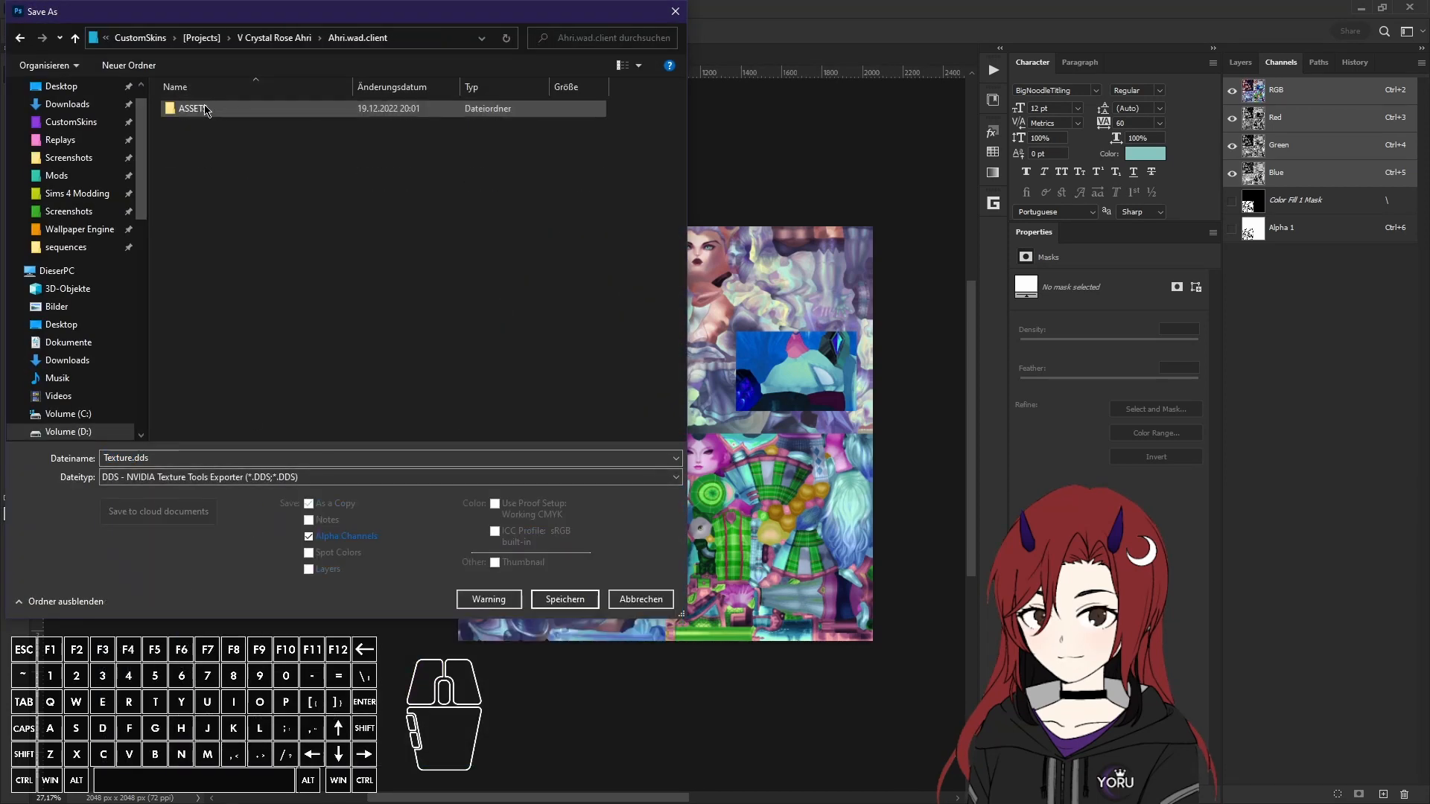
double_click(201, 109)
double_click(201, 109)
double_click(201, 108)
double_click(203, 131)
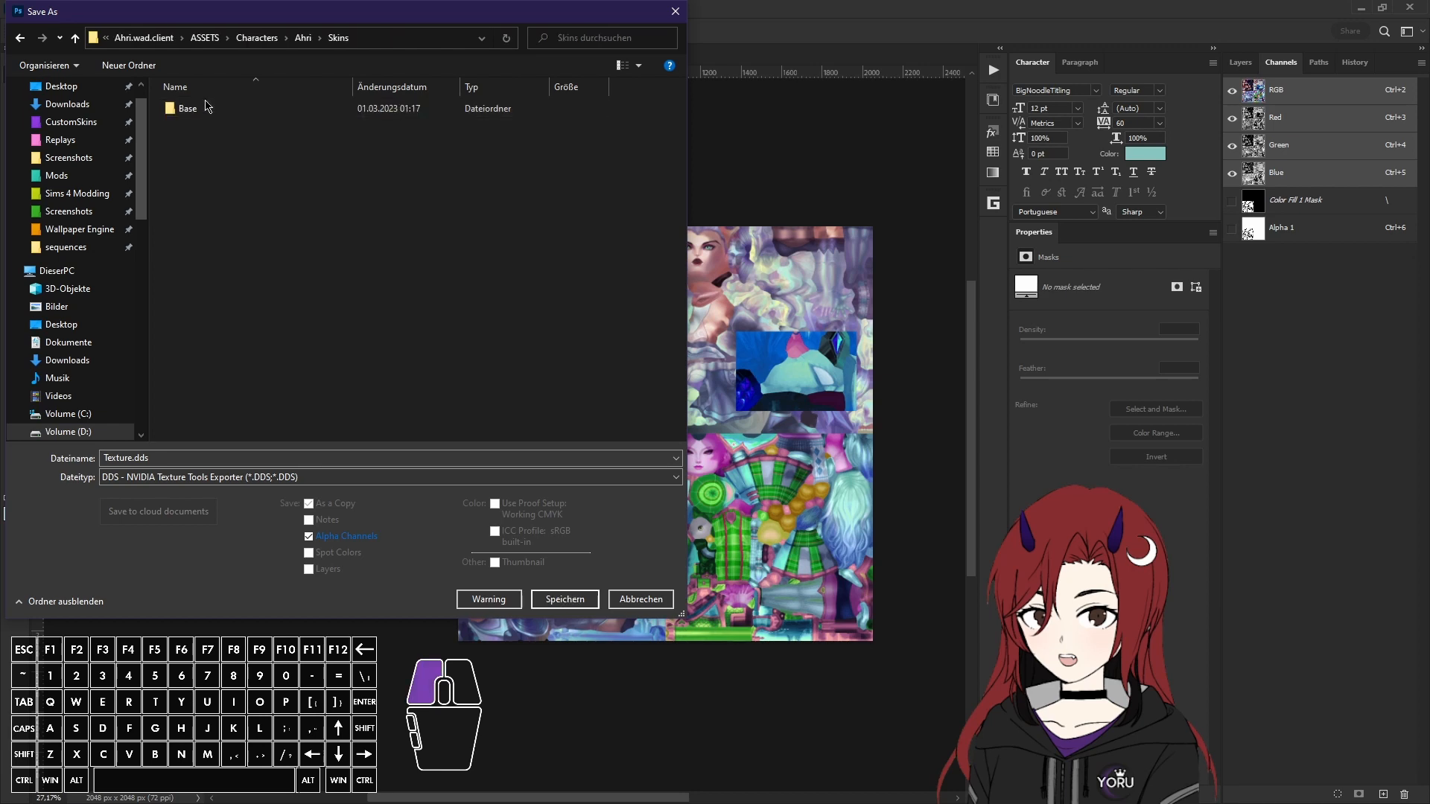
double_click(203, 109)
double_click(389, 154)
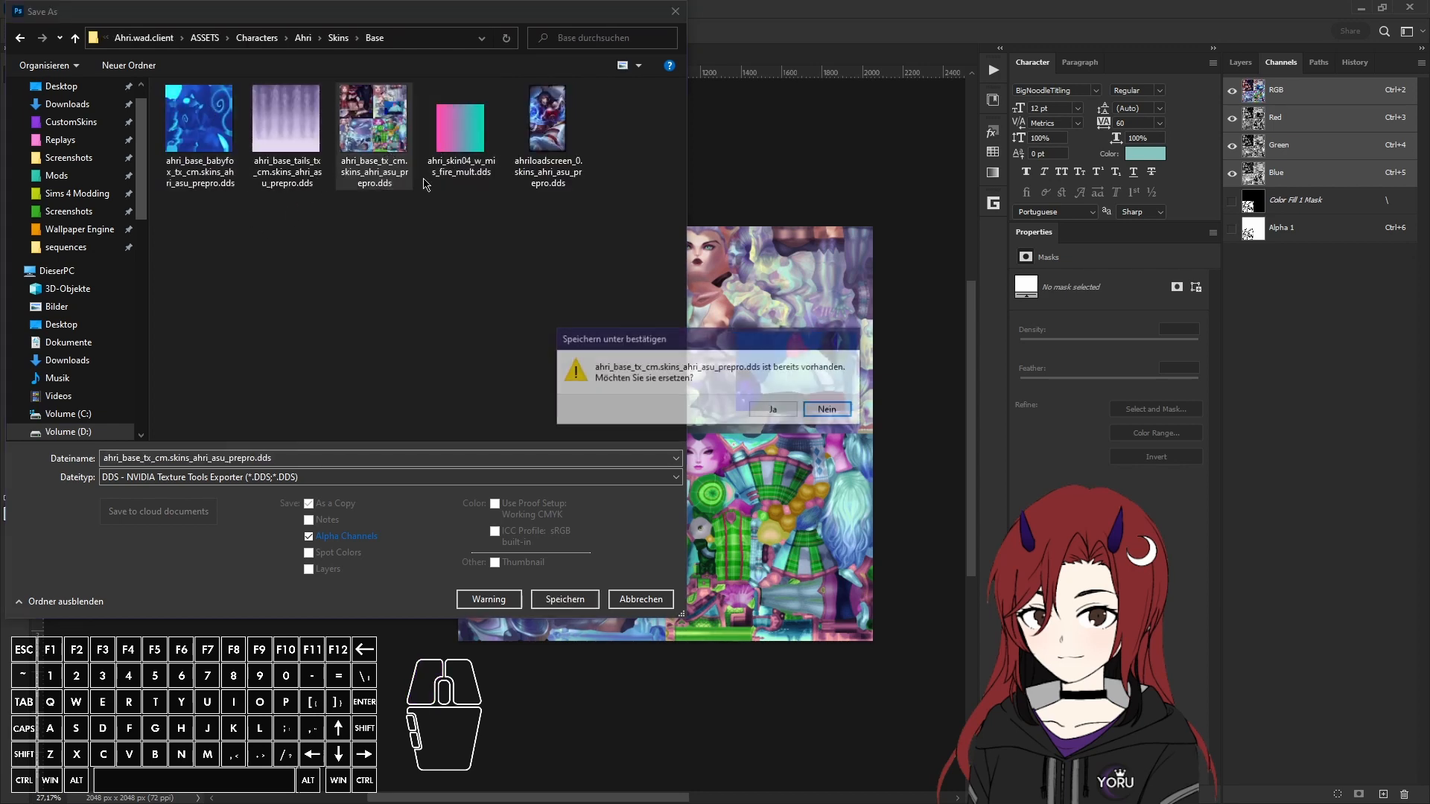
left_click(789, 411)
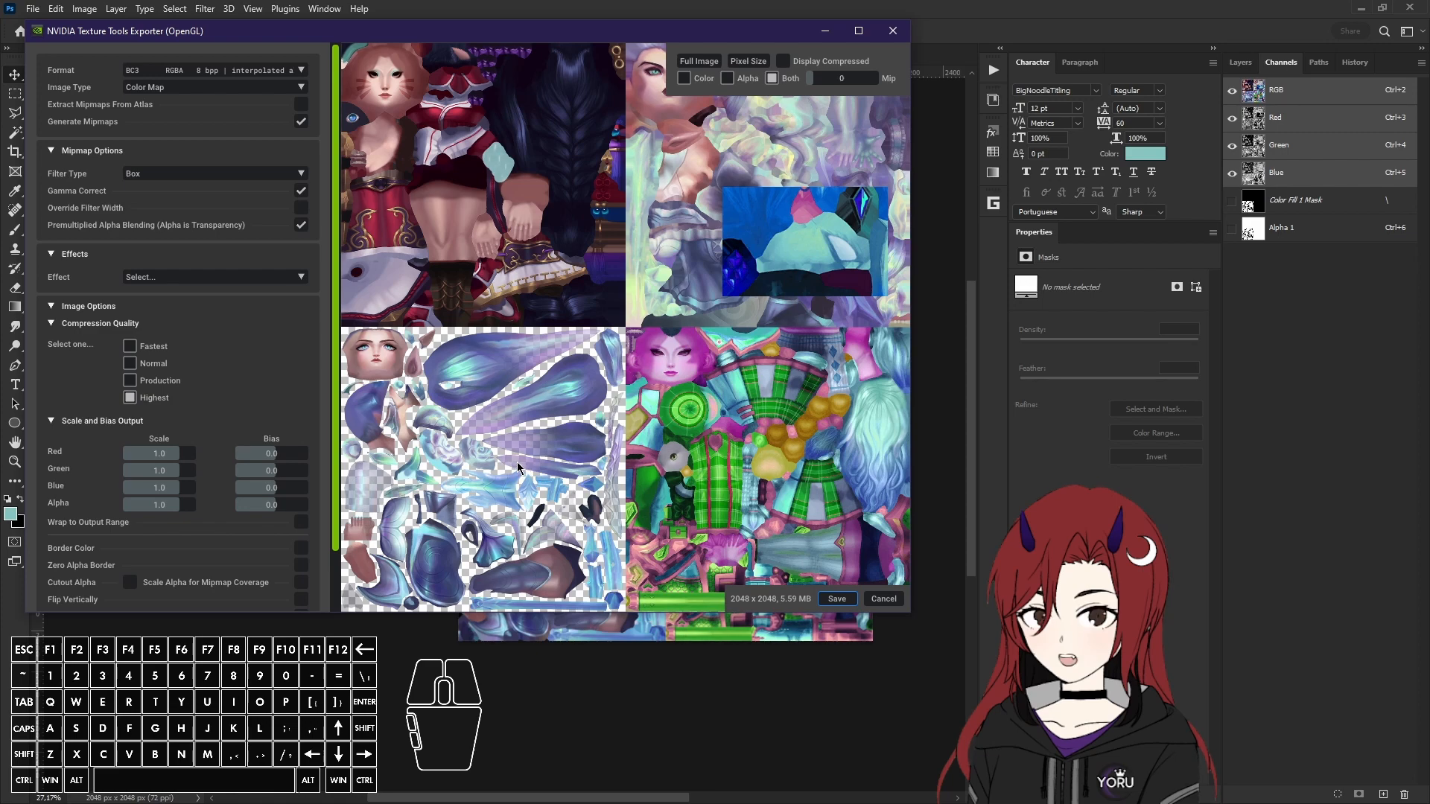
left_click(836, 600)
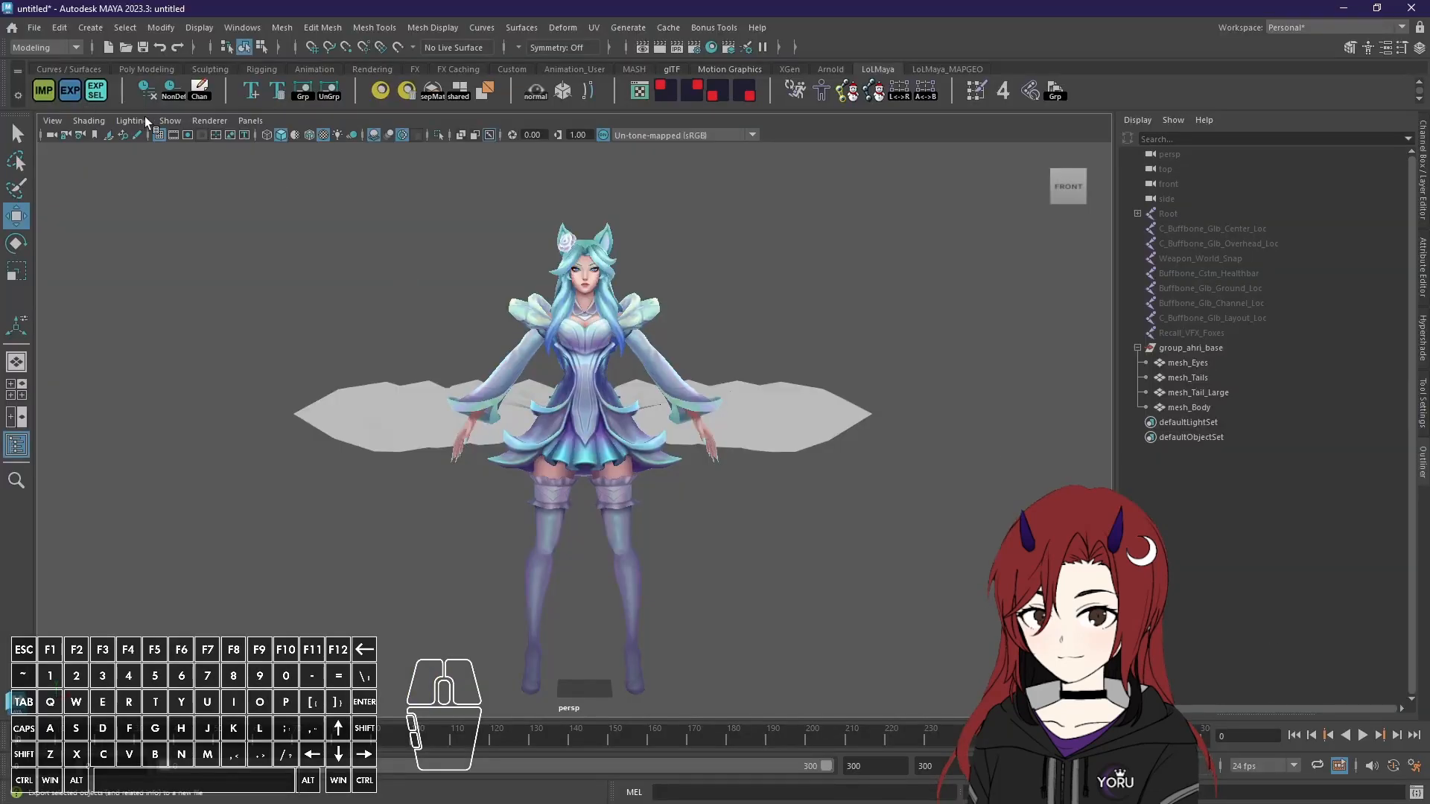
Step: Switch to Maya, reload all textures through the Viewport 2.0 renderer settings, and examine the dress from behind and in front
left_click(209, 121)
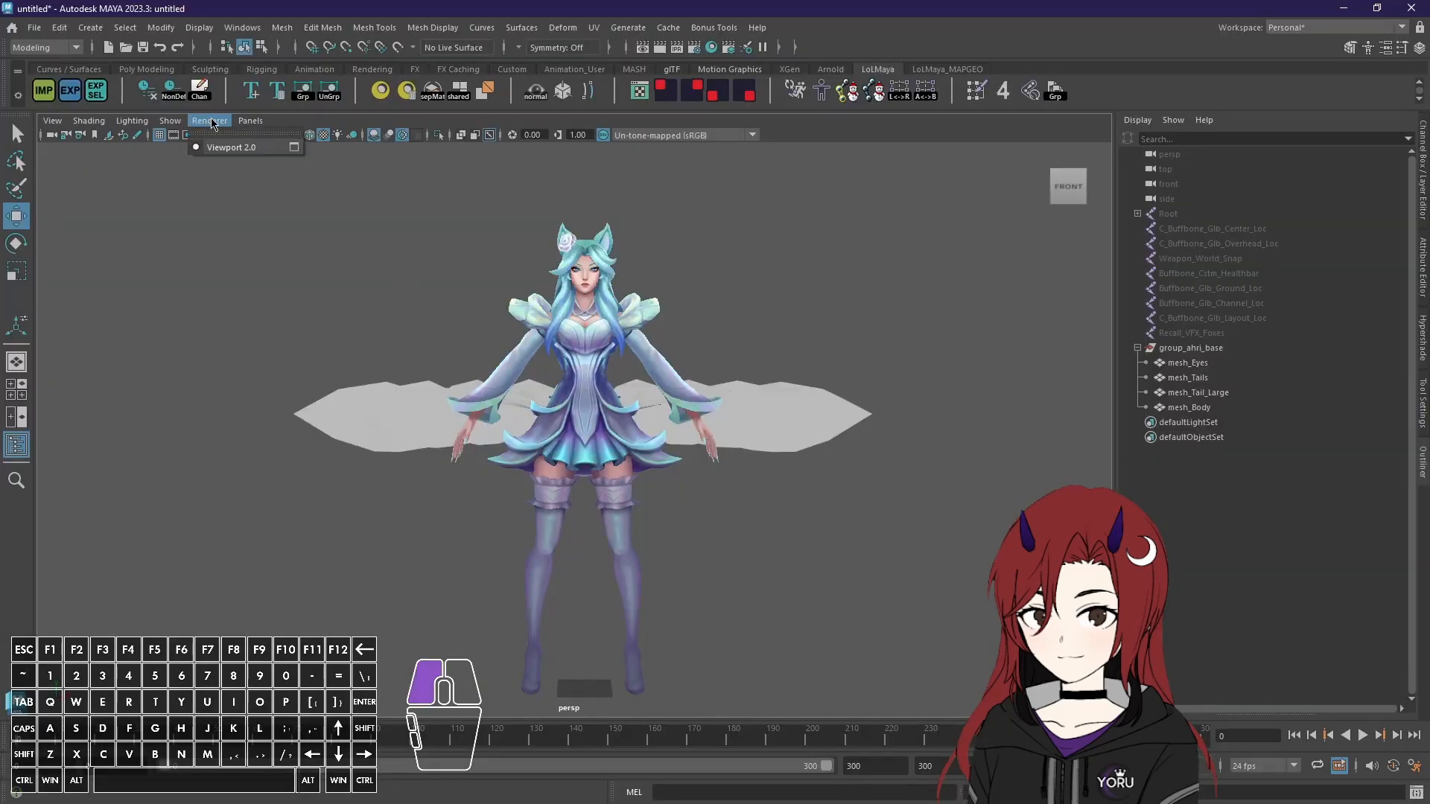
left_click(294, 147)
scroll(596, 298, "up", 3)
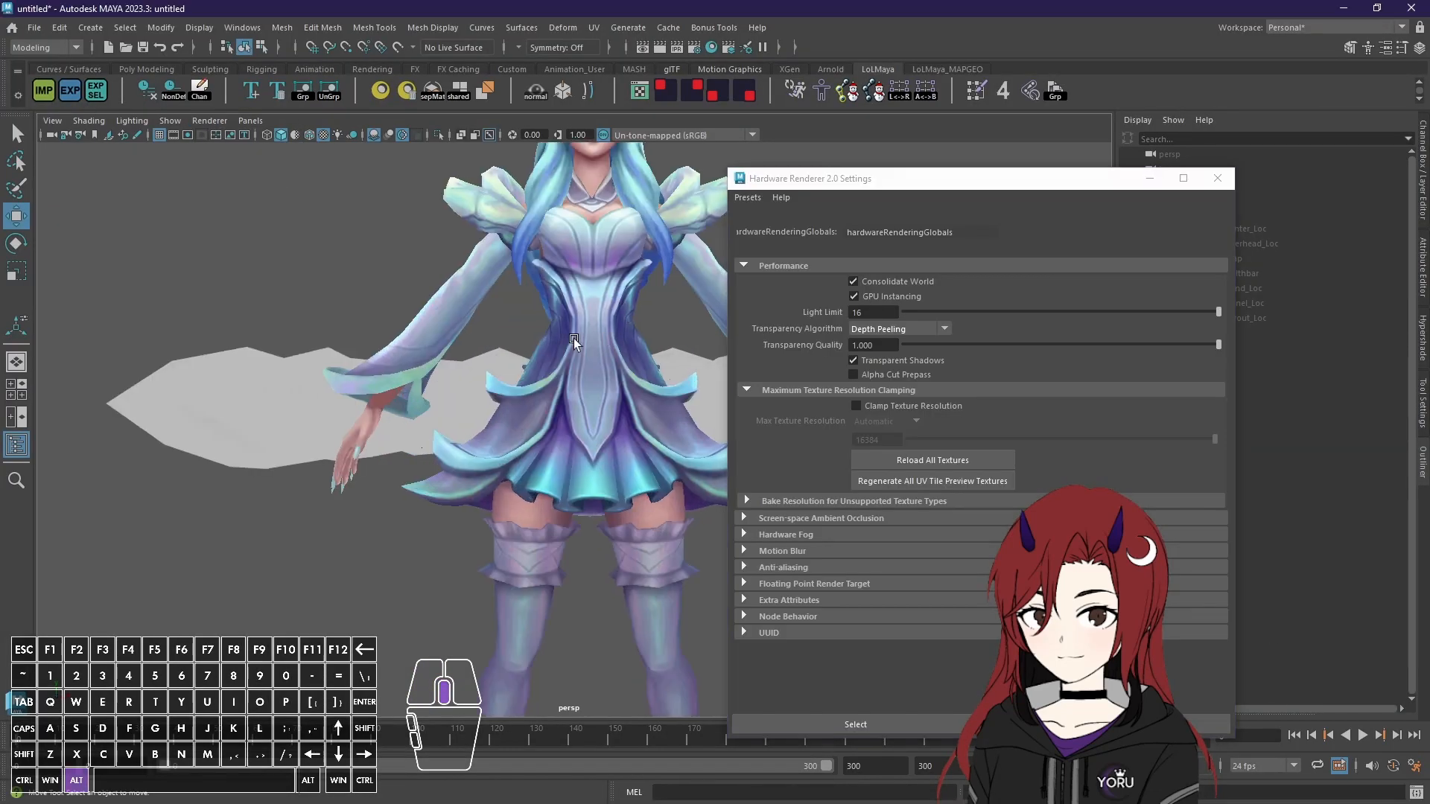
scroll(573, 338, "up", 2)
left_click(966, 457)
left_click_drag(700, 471, 416, 450, "alt")
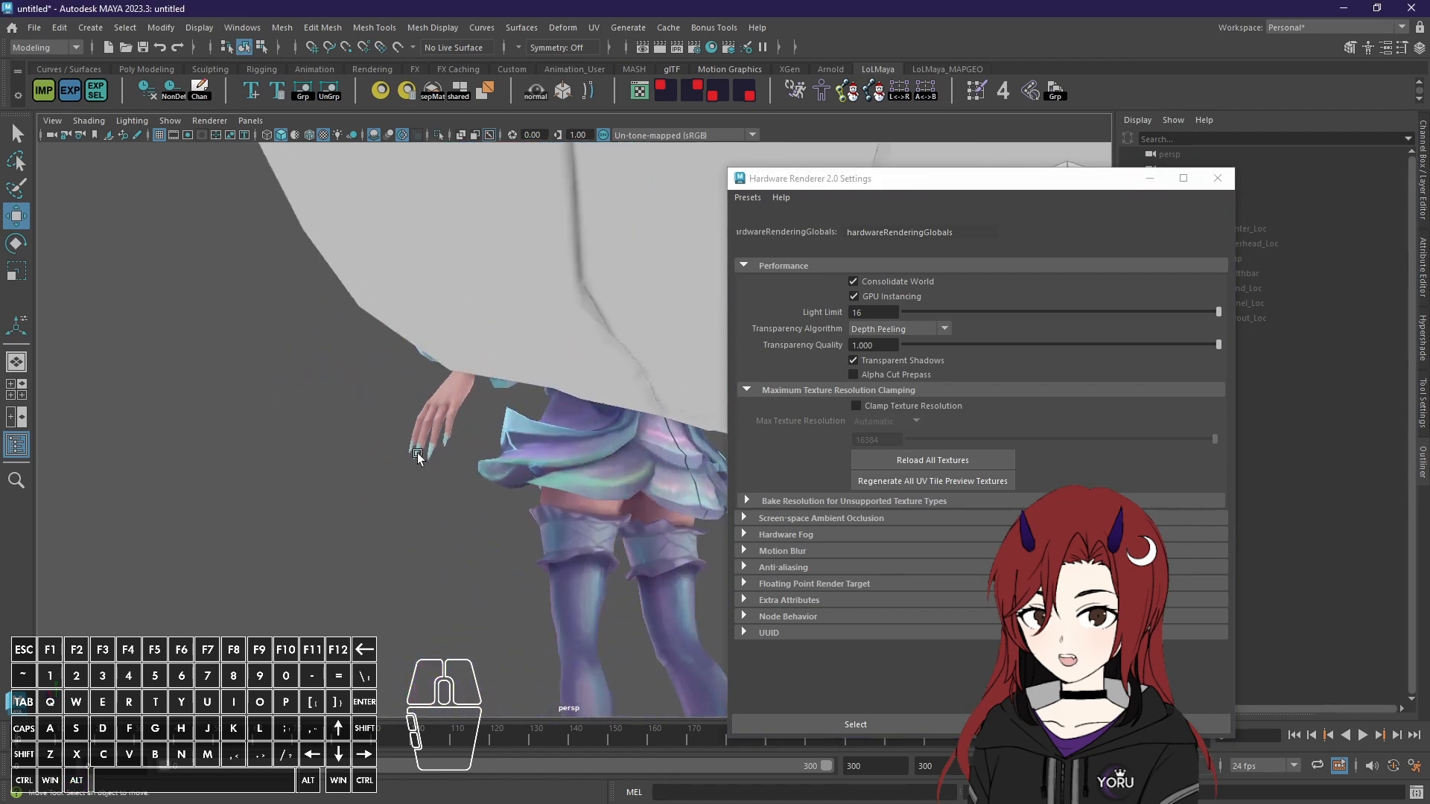
middle_click_drag(659, 445, 464, 369, "alt")
left_click_drag(465, 370, 583, 457, "alt")
scroll(518, 395, "up", 3, "alt")
right_click_drag(583, 457, 409, 230, "alt")
middle_click_drag(409, 230, 385, 319, "alt")
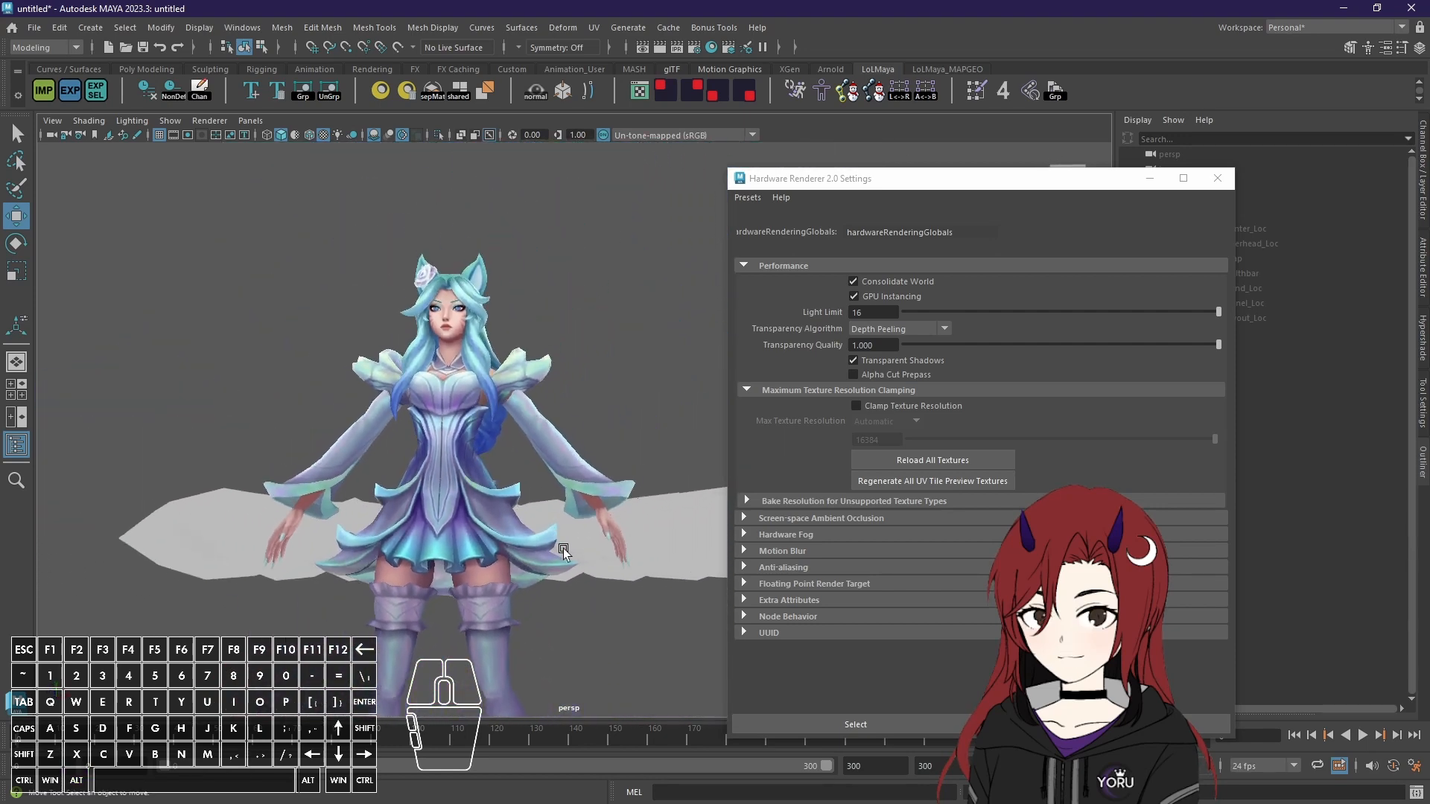
Step: Load the Best_Render_not_see_through preset in the hardware renderer settings
left_click(747, 197)
mouse_move(811, 227)
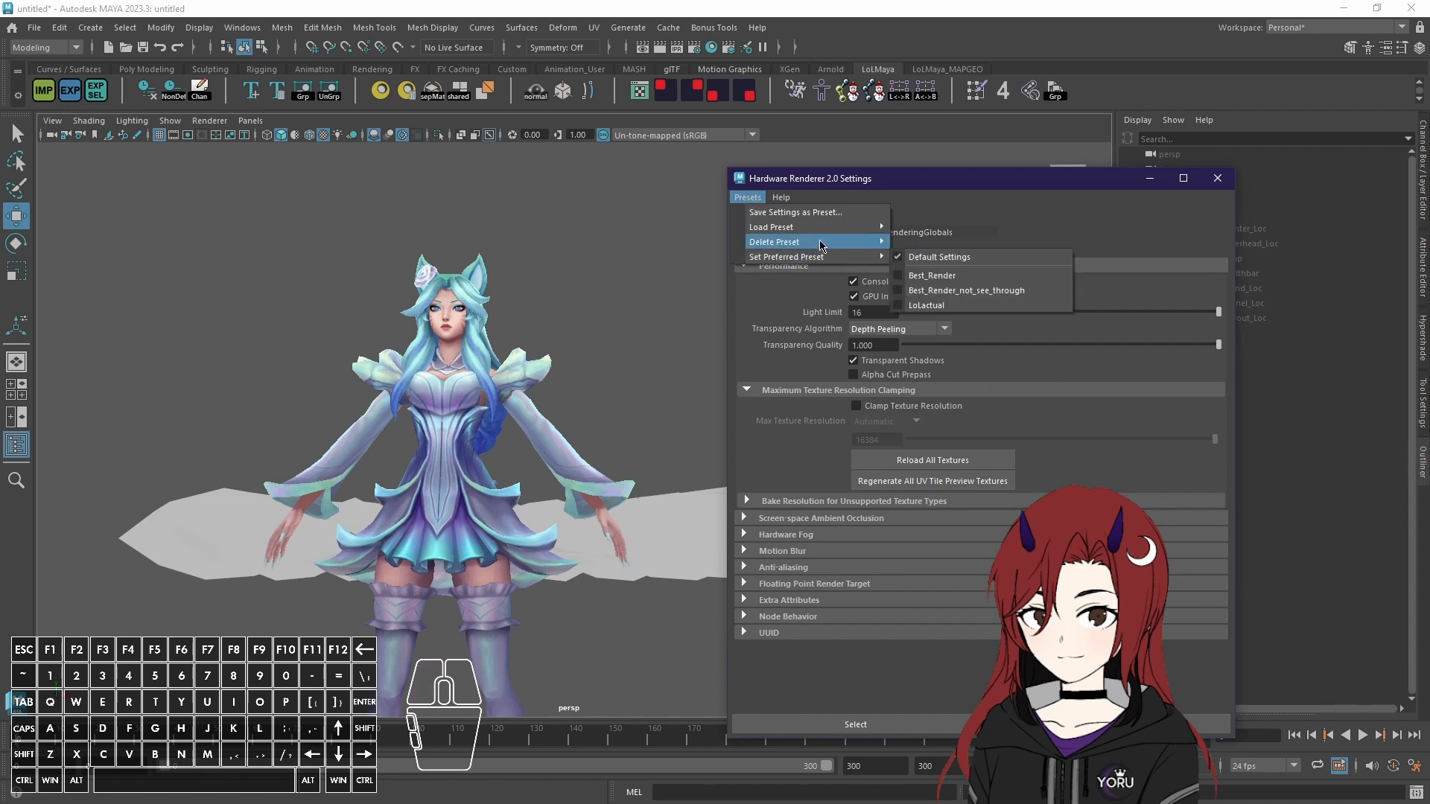
left_click(927, 261)
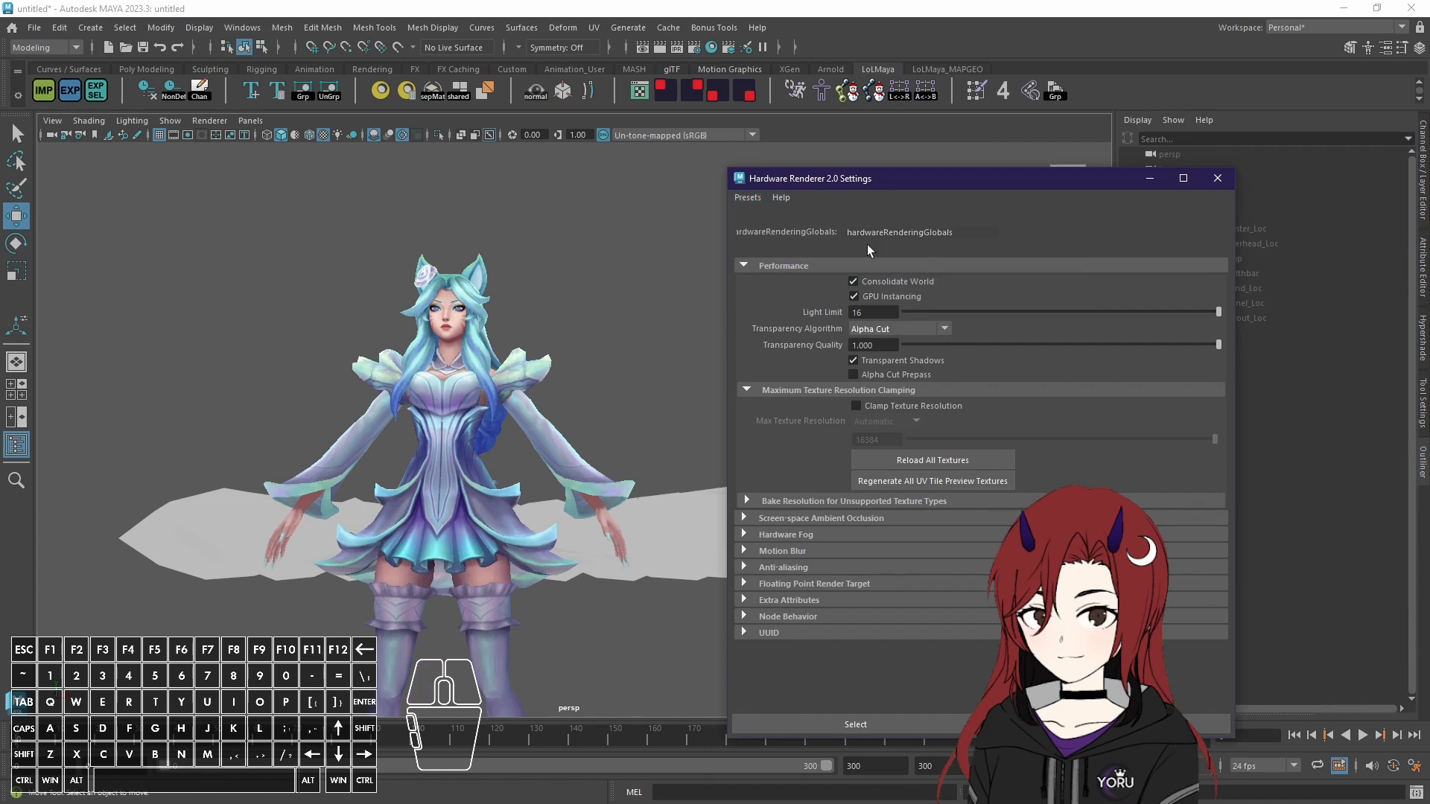
Step: Load the Best_Render preset, close the hardware renderer settings, and examine the model close up
left_click(753, 198)
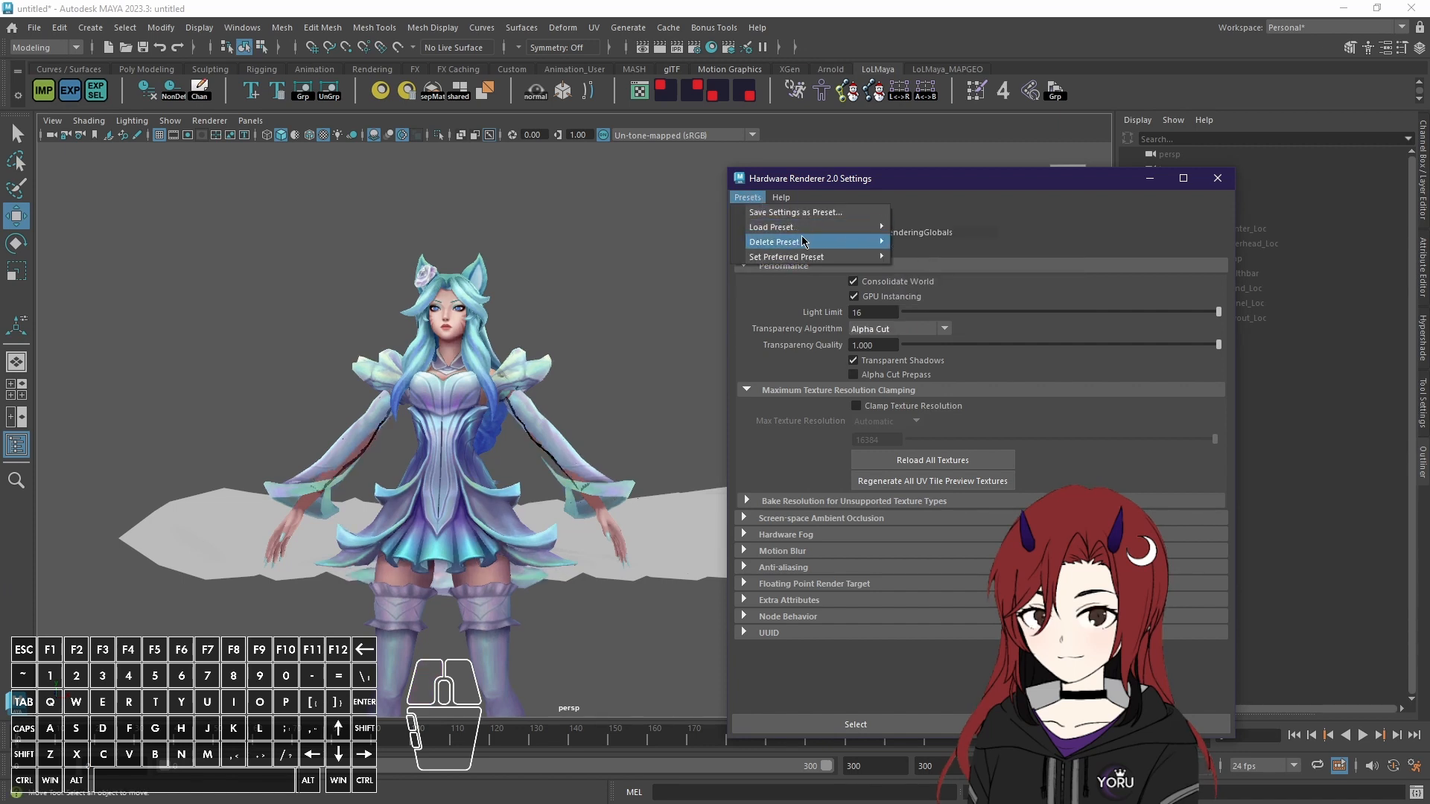
mouse_move(819, 228)
left_click(927, 244)
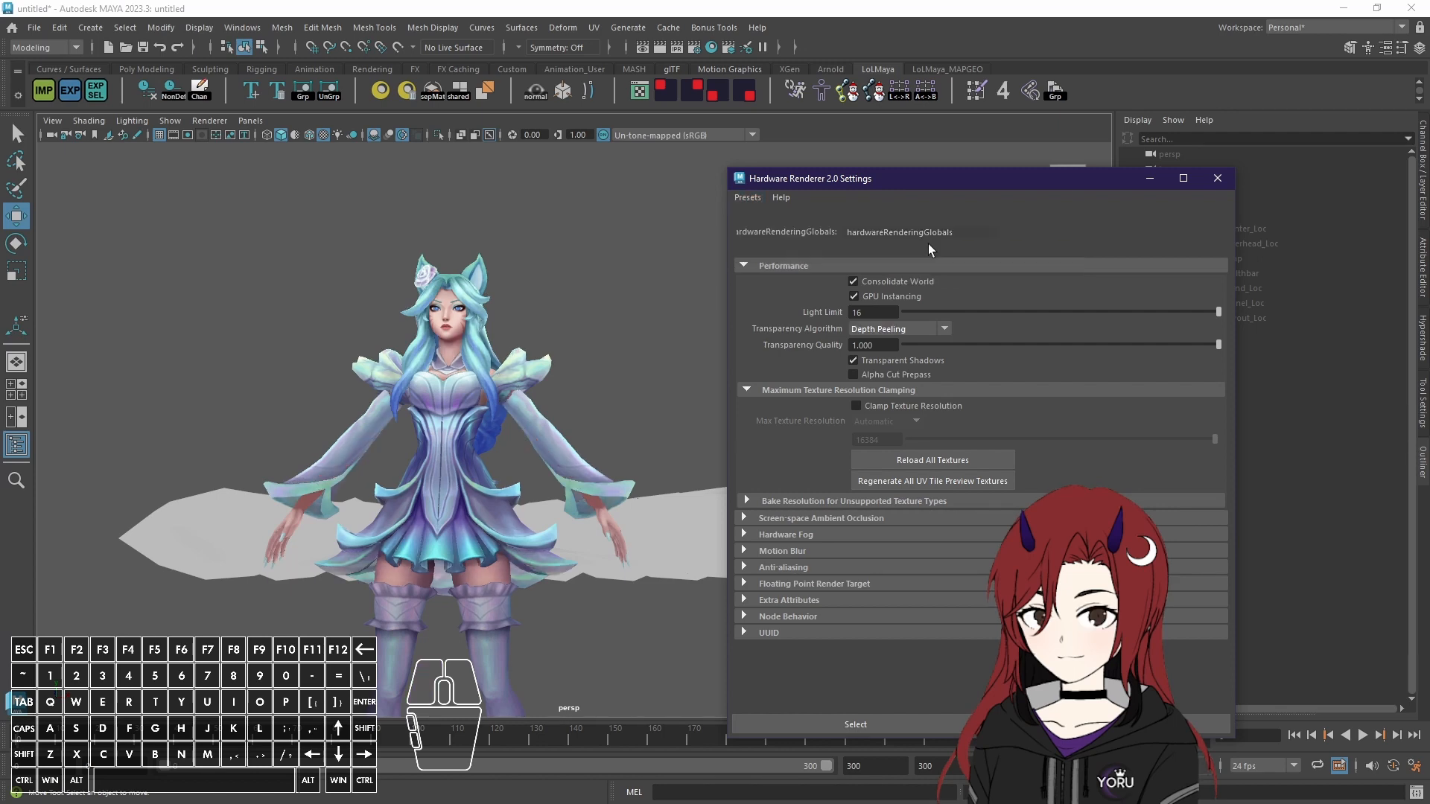
left_click(1218, 179)
scroll(538, 496, "up", 3)
left_click_drag(662, 507, 745, 506, "alt")
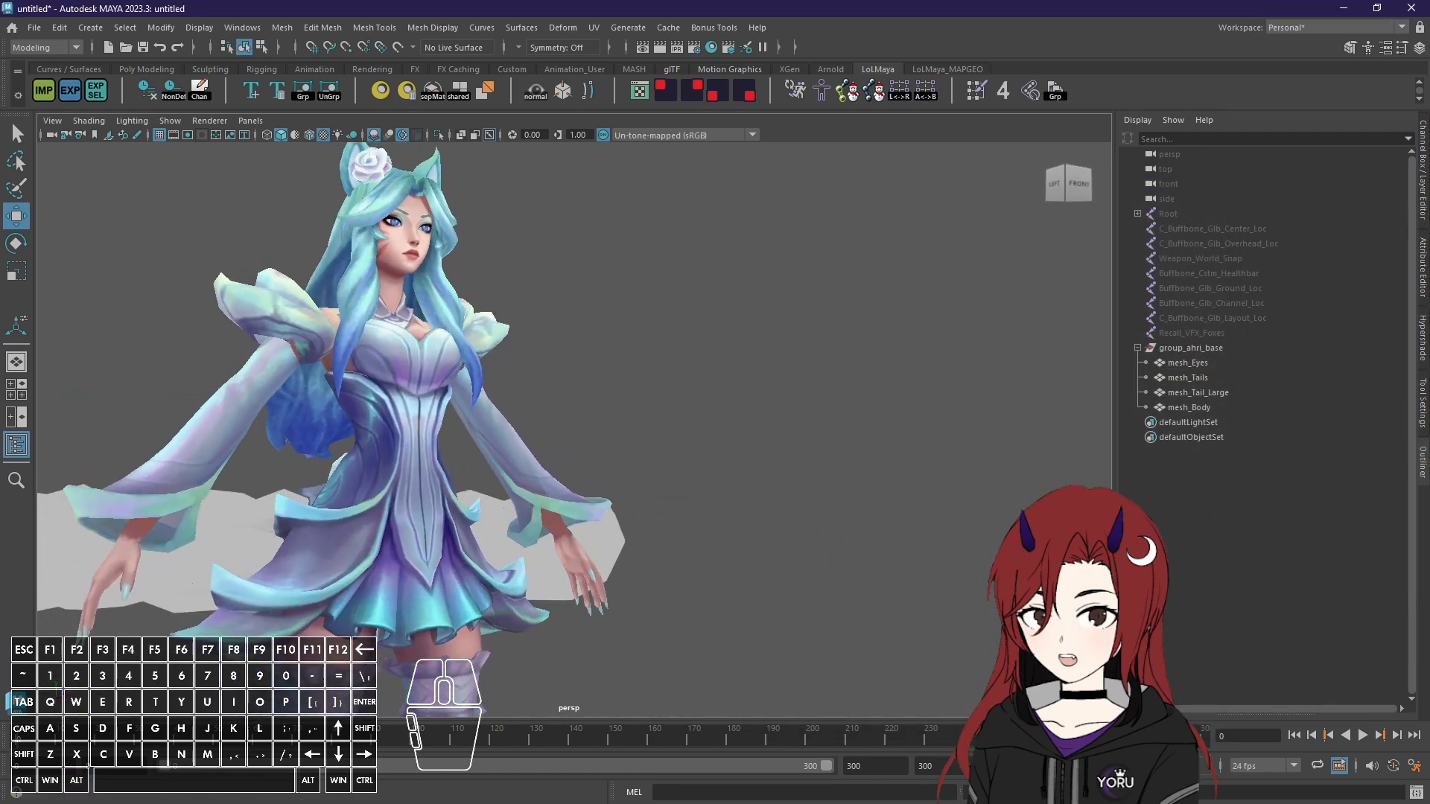
mouse_move(674, 572)
left_mouse_down("alt")
mouse_move(737, 578)
mouse_move(680, 587)
left_mouse_up("alt")
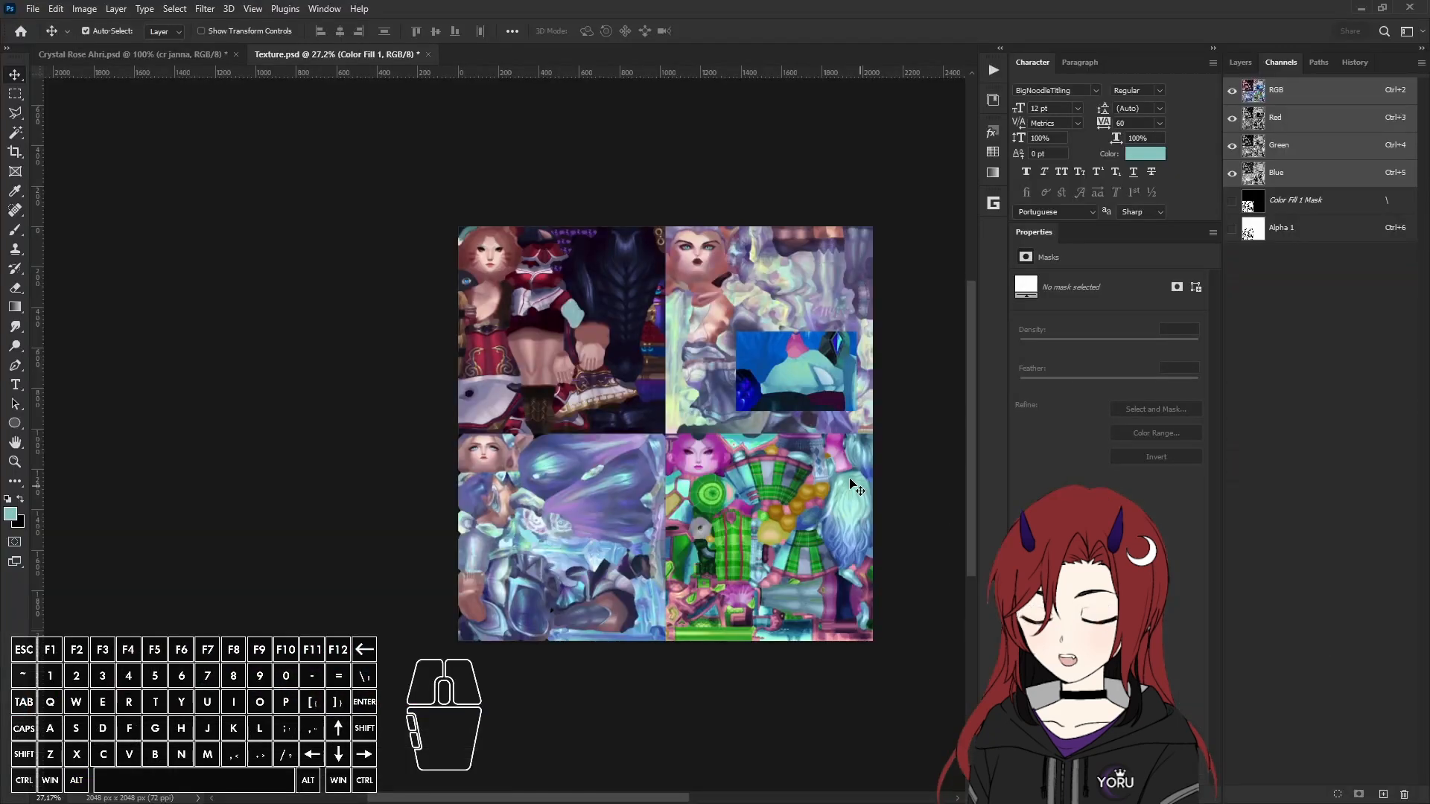
scroll(781, 406, "up", 3, "alt")
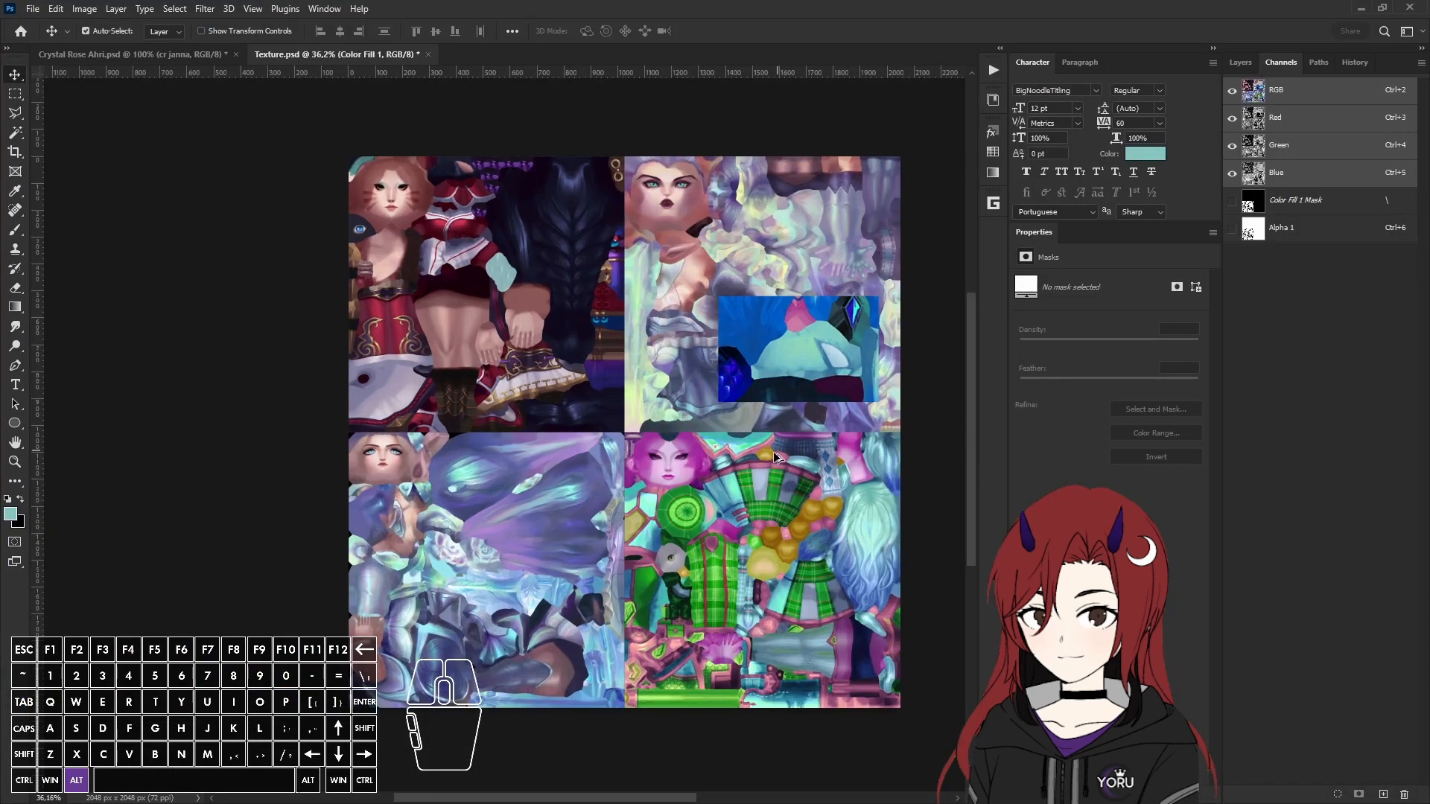
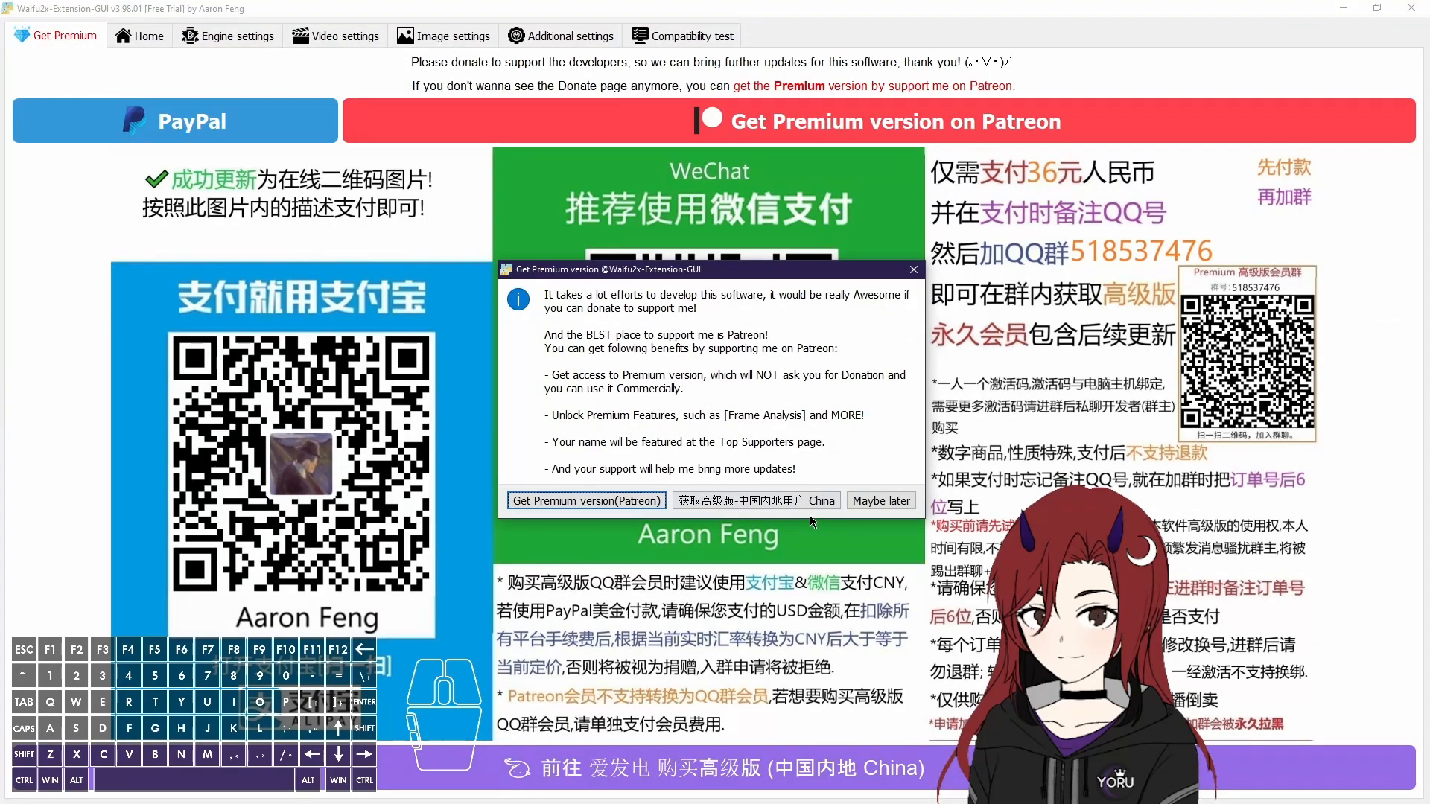
Step: In Waifu2x-Extension-GUI, postpone the premium offer, open the home page, and restore the program to a smaller window
left_click(867, 501)
left_click(142, 35)
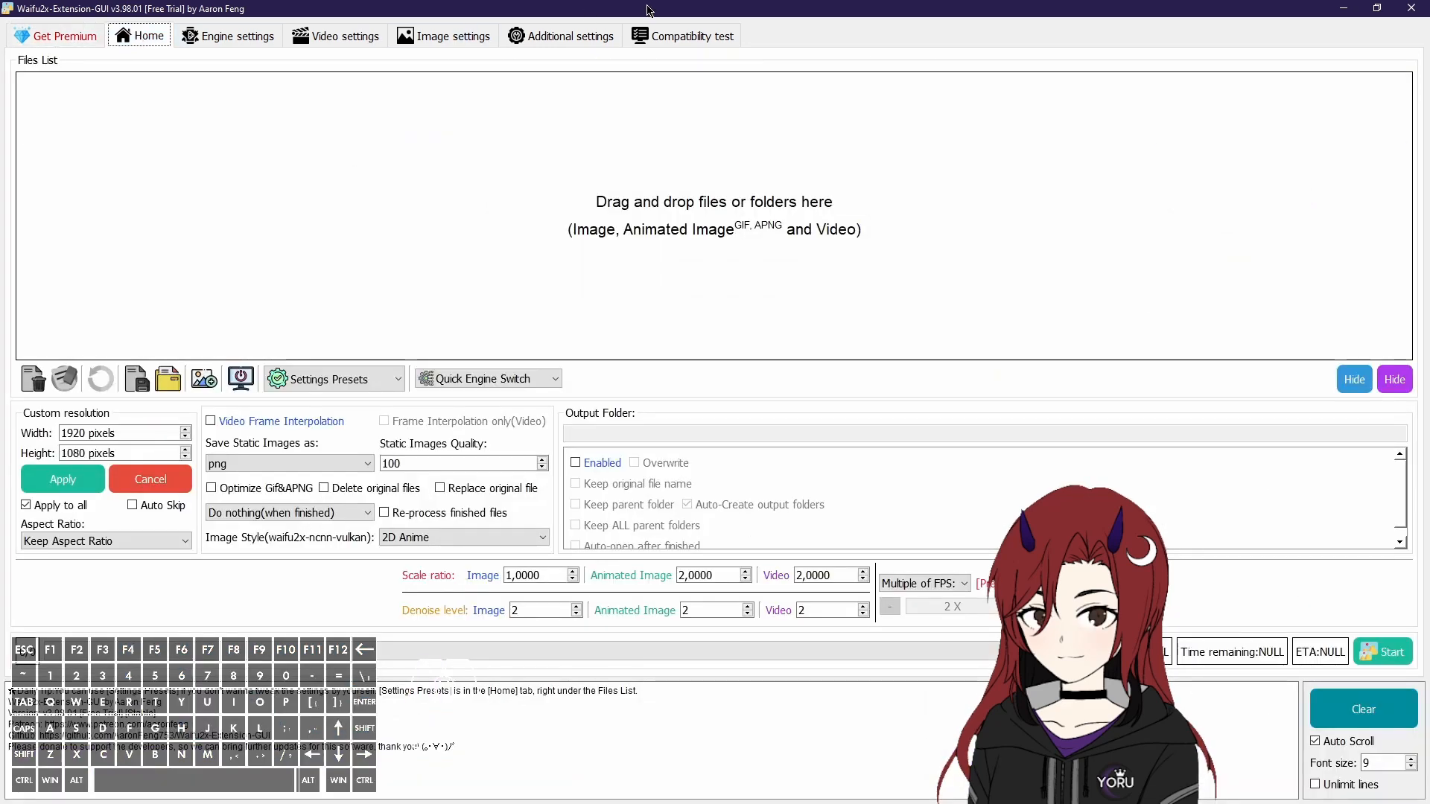
left_click_drag(560, 9, 743, 122)
left_click(679, 42)
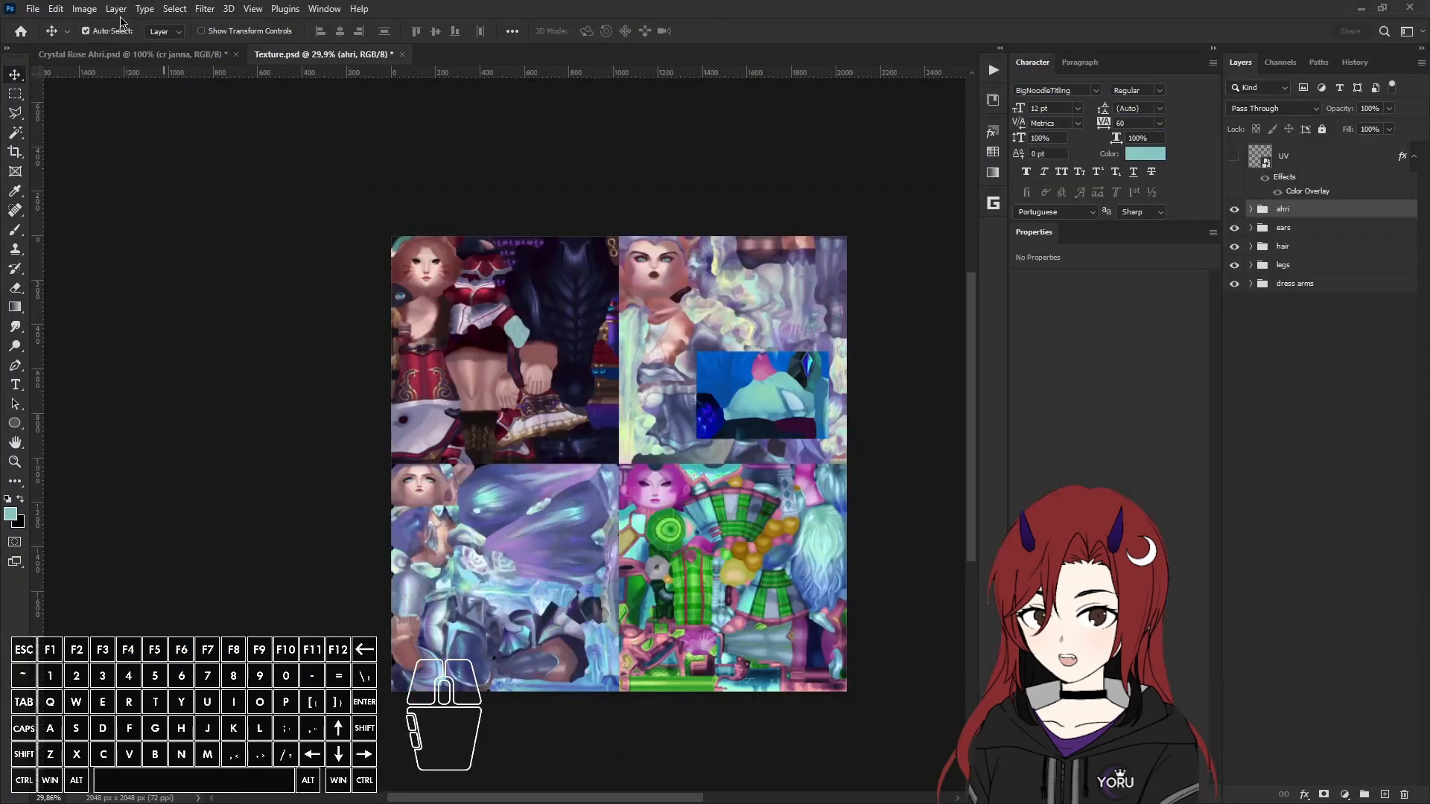
Step: Arrange and resize the Waifu2x window beside the V Crystal Rose Ahri project folder in File Explorer
scroll(721, 575, "up", 2, "alt")
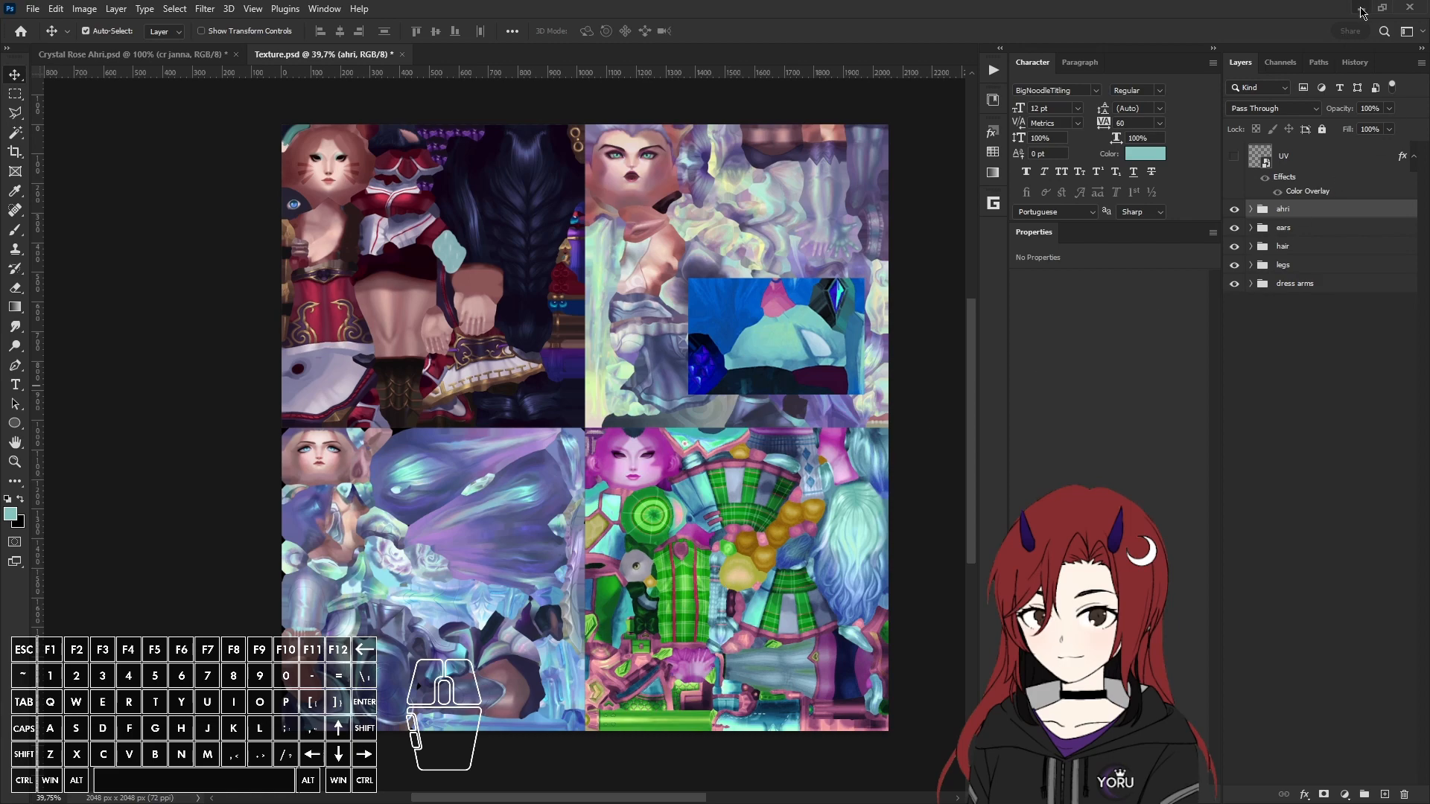
key("alt+Tab")
left_click_drag(970, 131, 794, 126)
left_click(1175, 434)
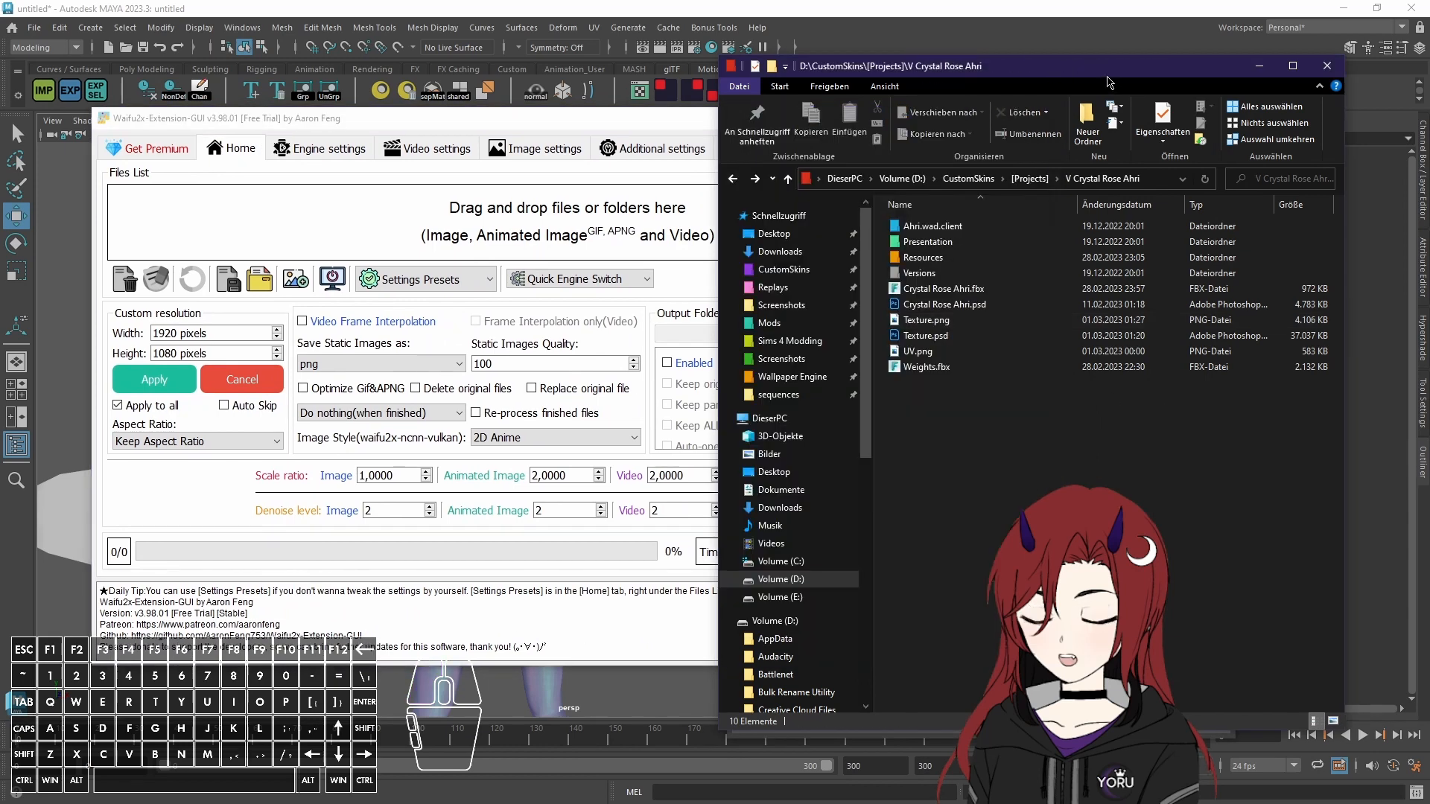
left_click_drag(1110, 65, 1194, 52)
left_click(645, 125)
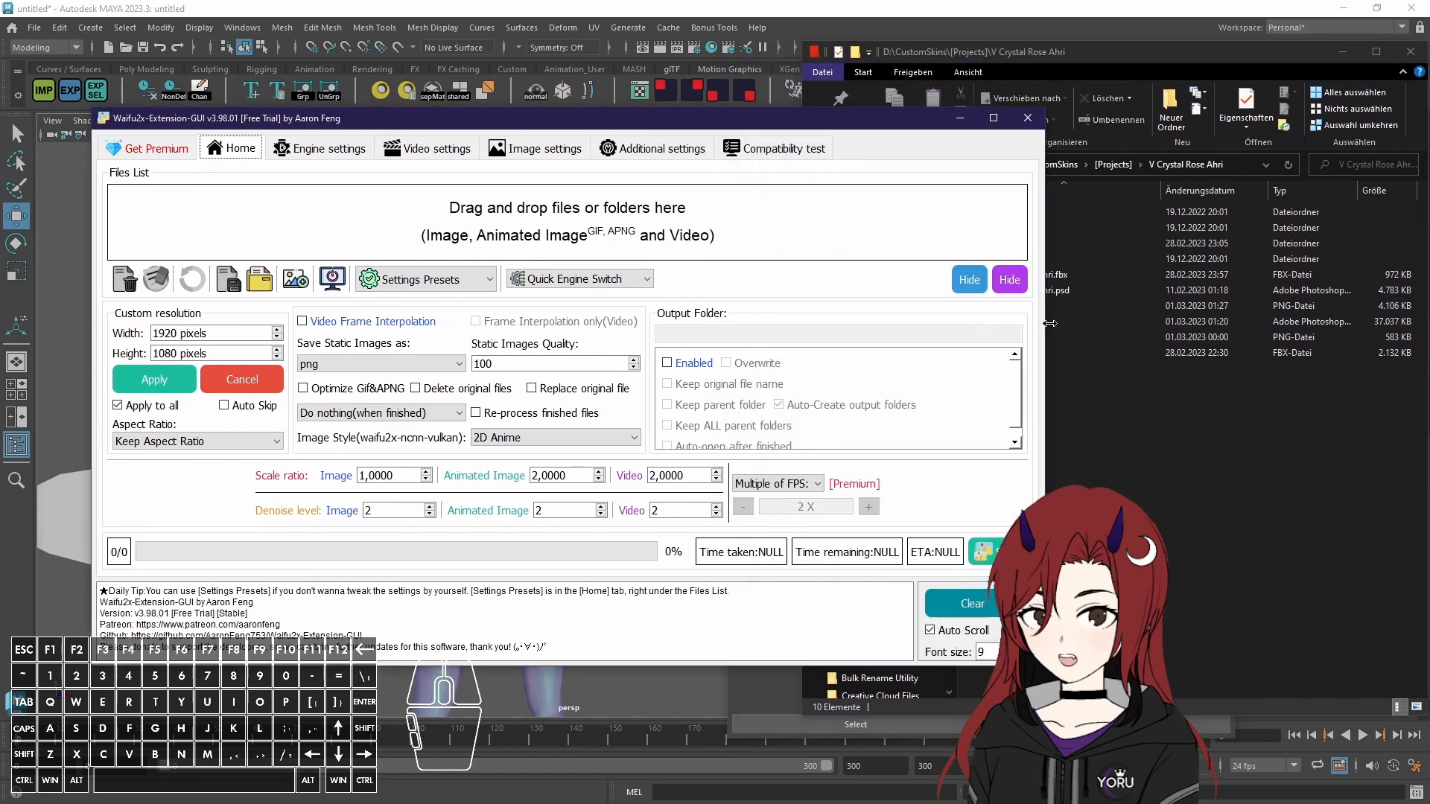
left_click_drag(1050, 323, 856, 329)
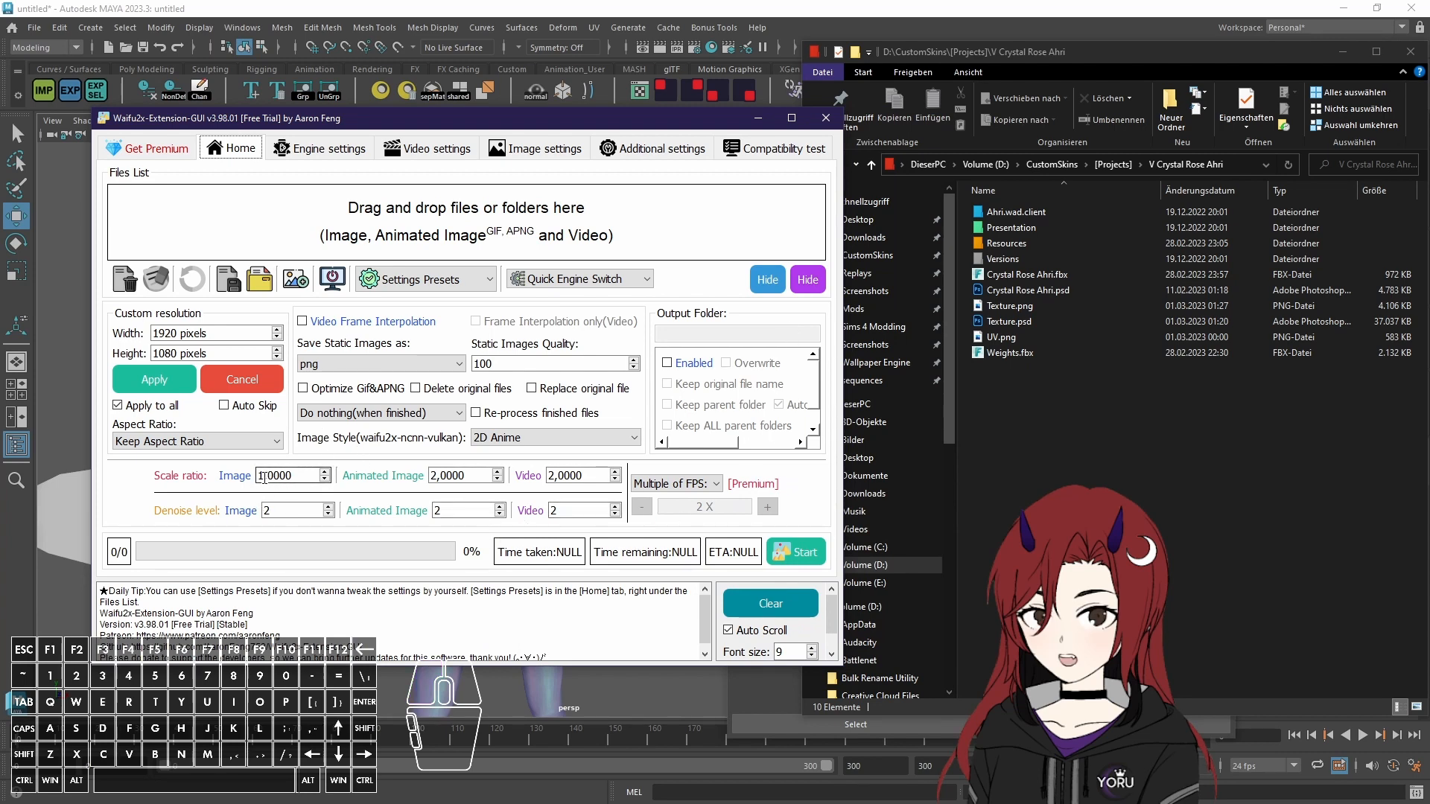
Step: Try an image denoise level of 3, return it to 2, and keep the 2D Anime image style
left_click(273, 508)
left_click(328, 507)
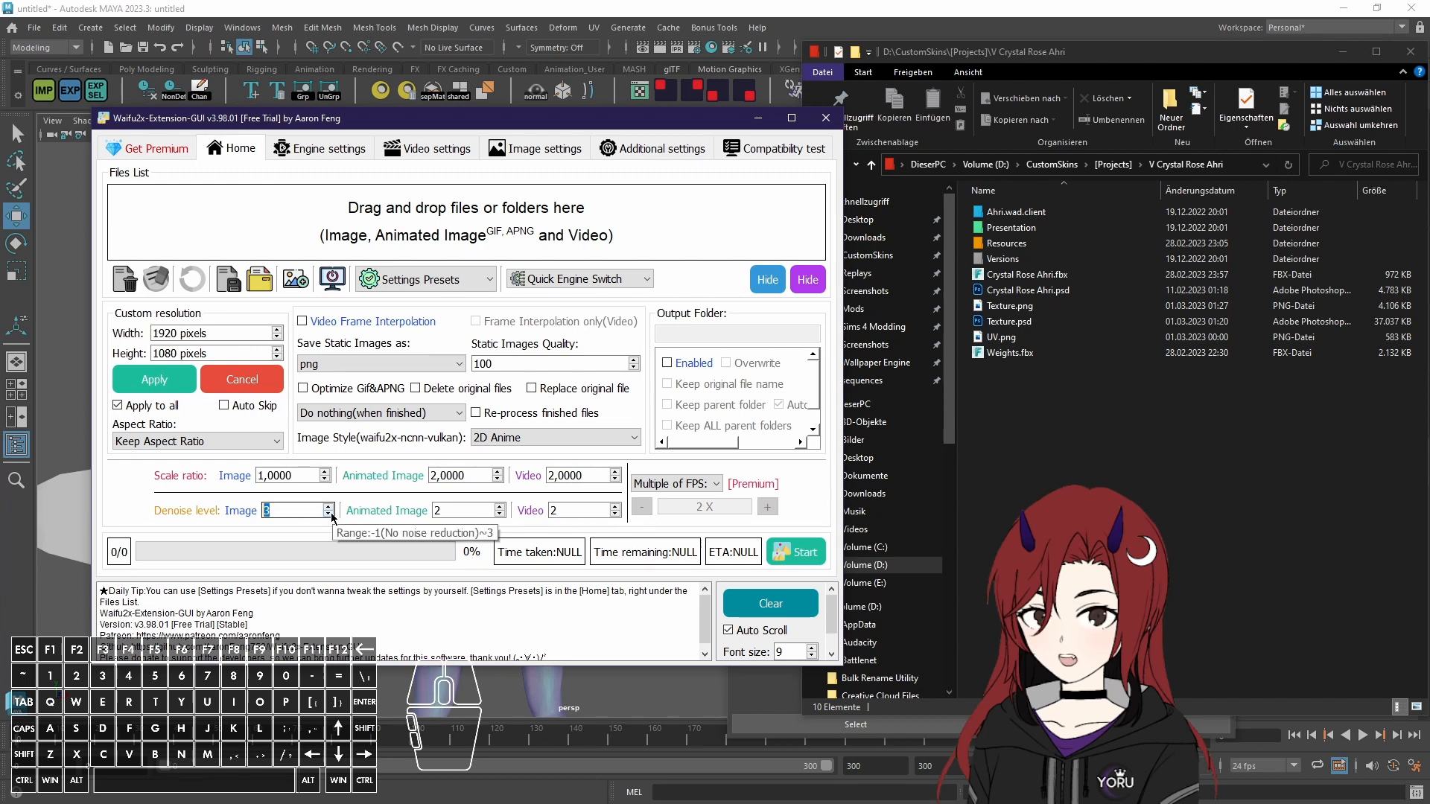
left_click(330, 515)
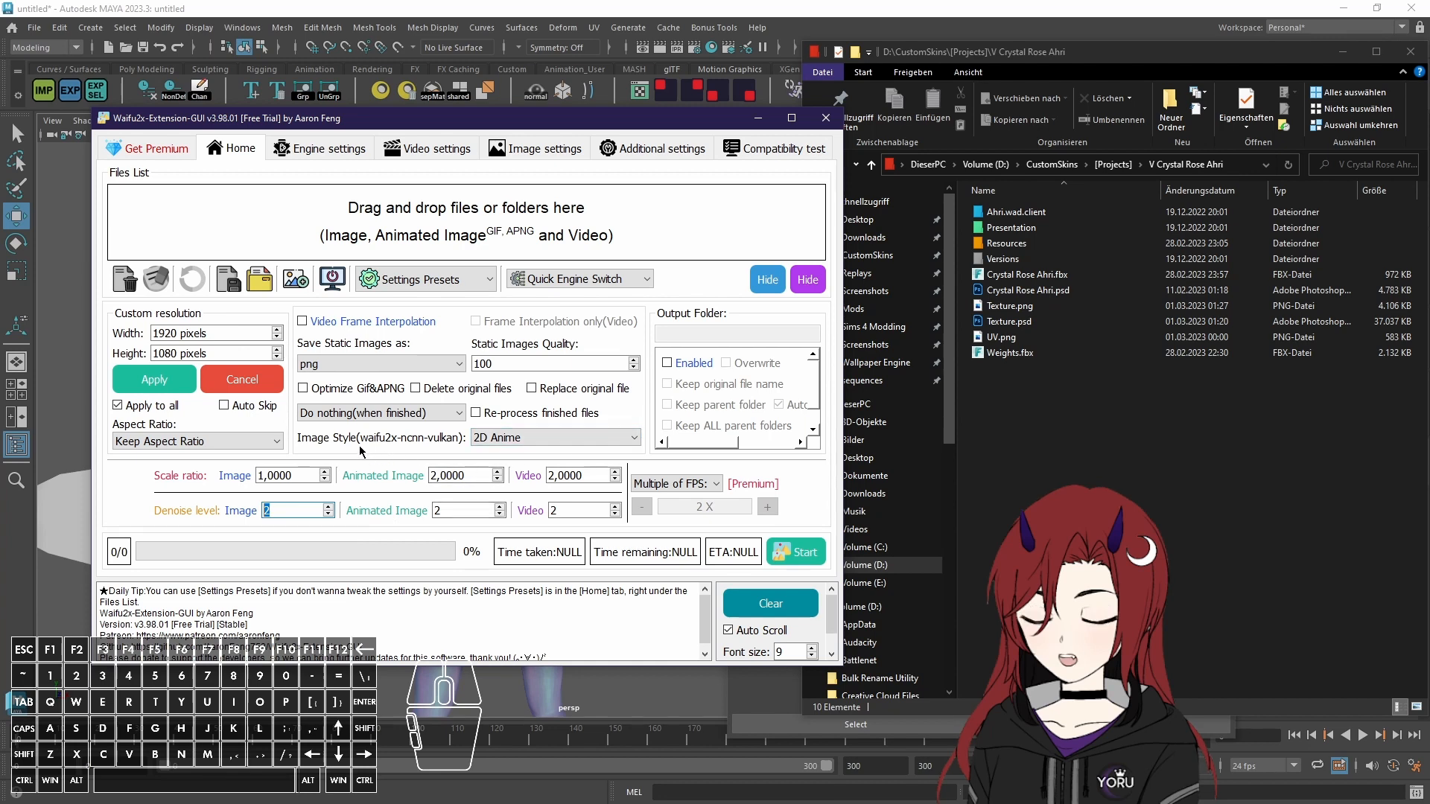
left_click(486, 442)
left_click(513, 440)
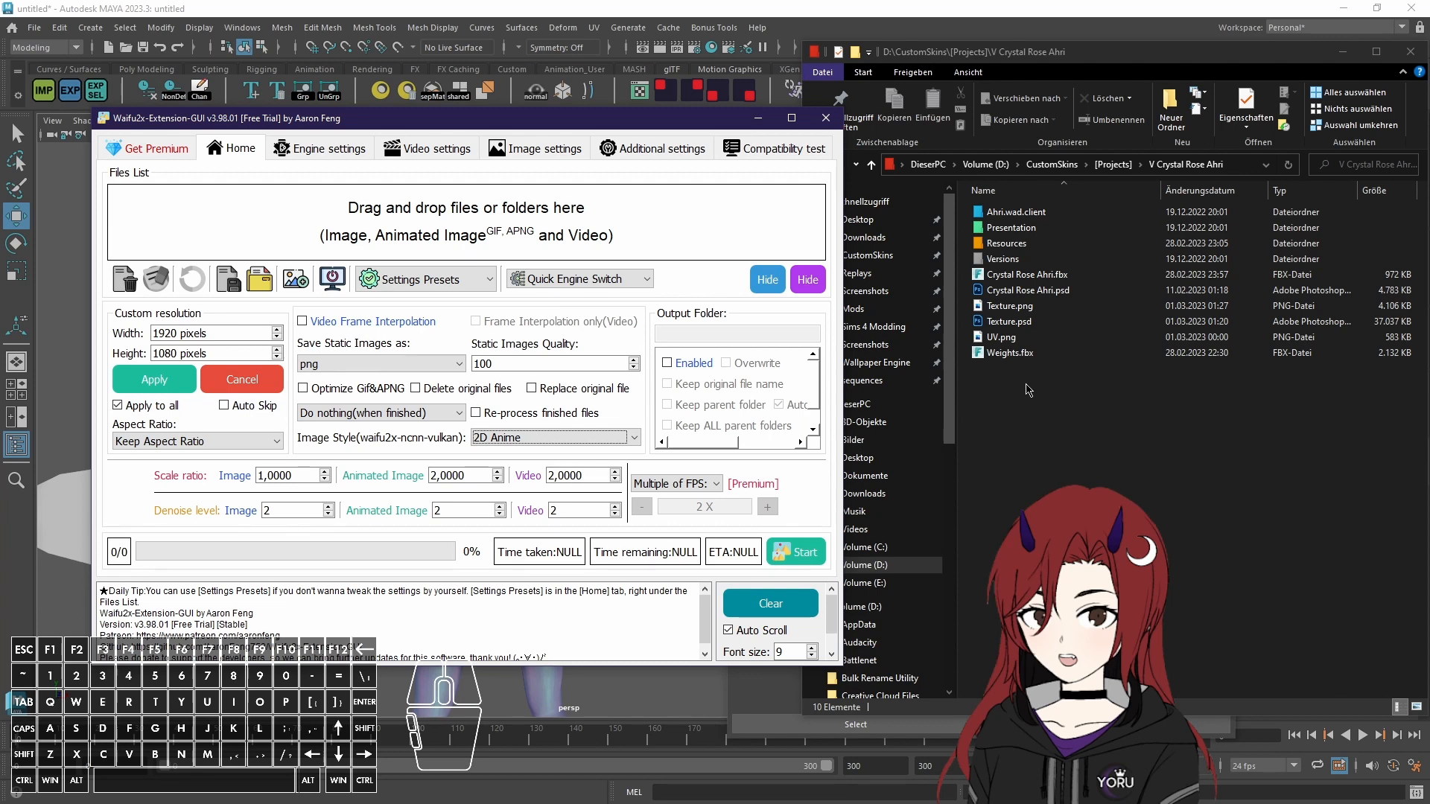
Step: Add Texture.png from the project folder to the Waifu2x file list, process it, and dismiss the summary
left_click_drag(1010, 306, 602, 236)
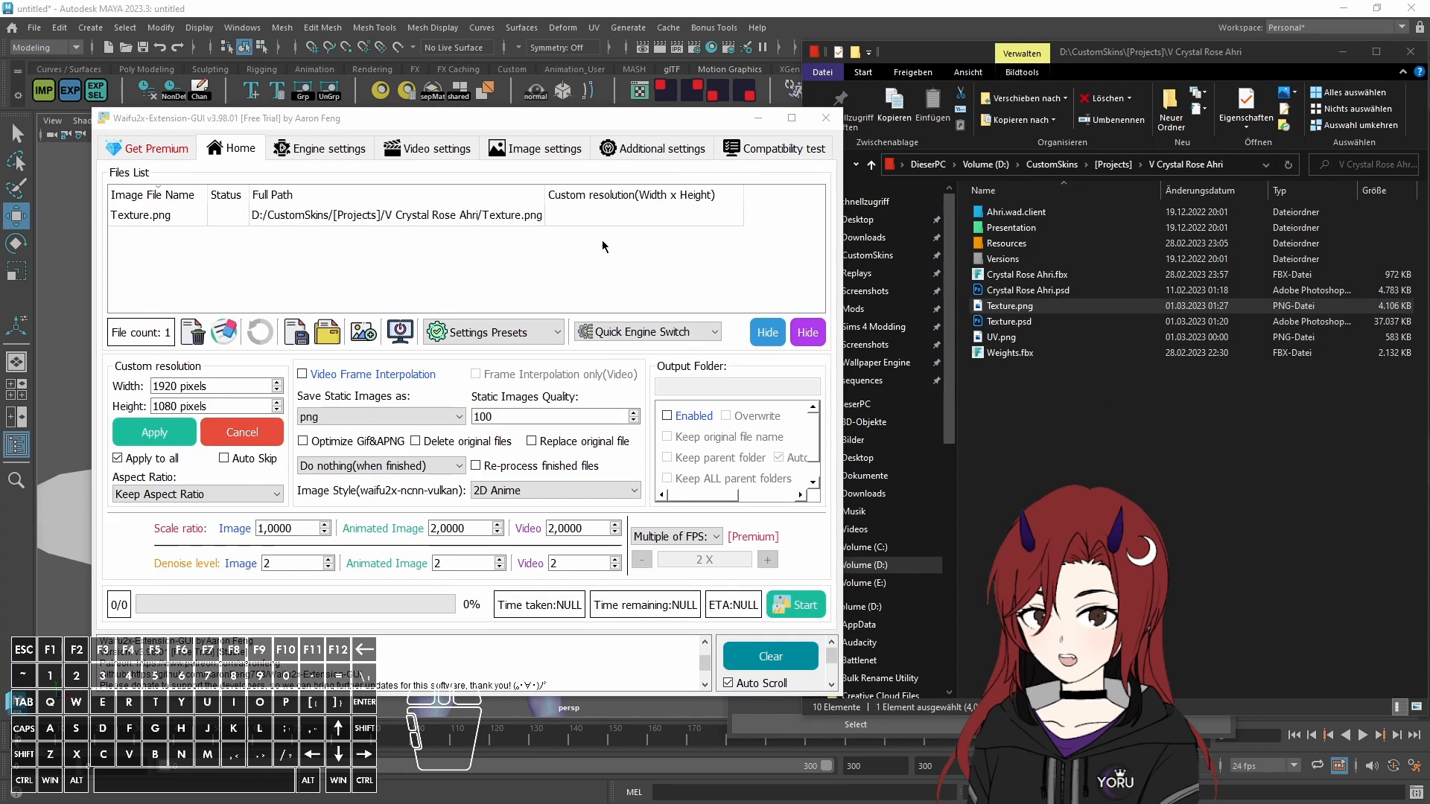
left_click(797, 606)
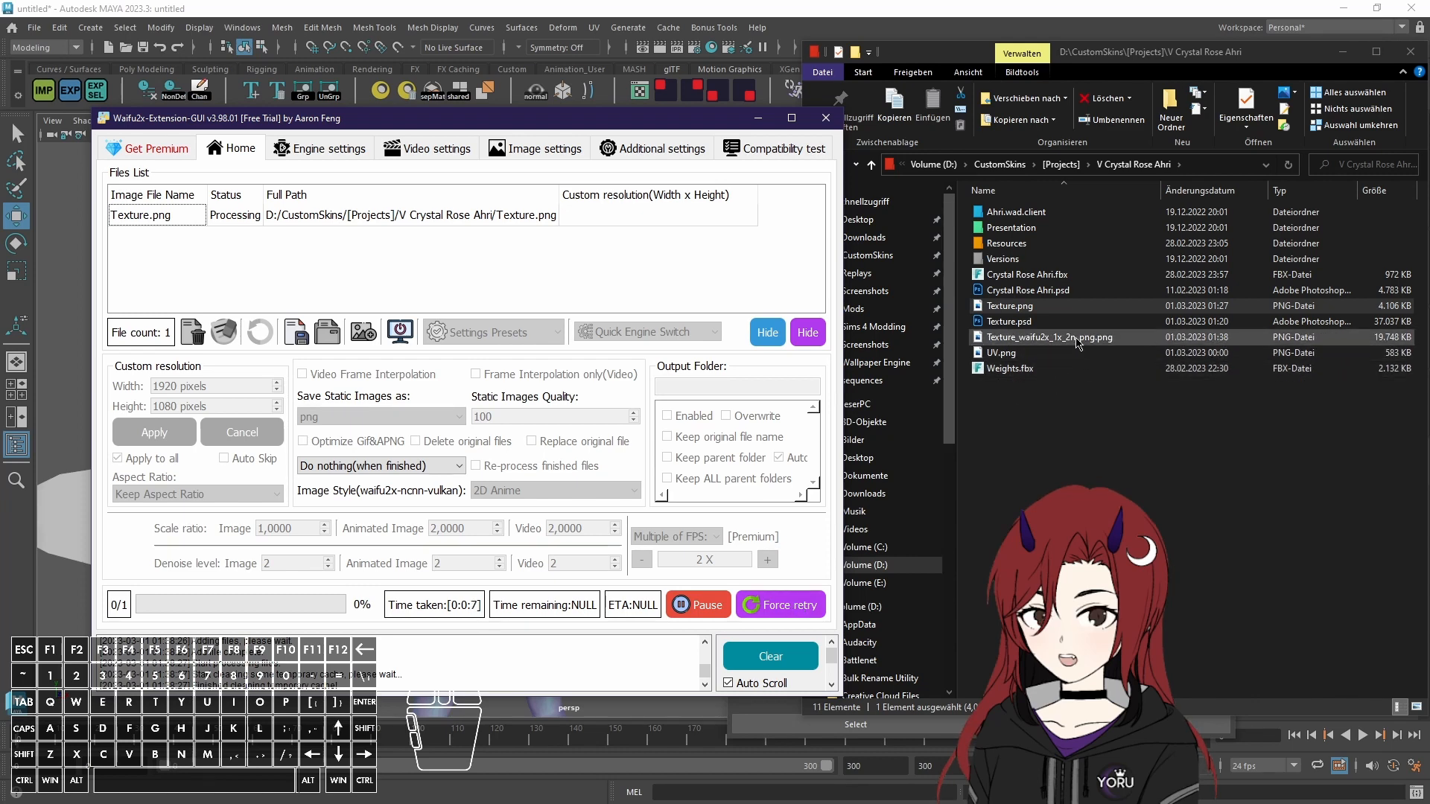
left_click(1078, 342)
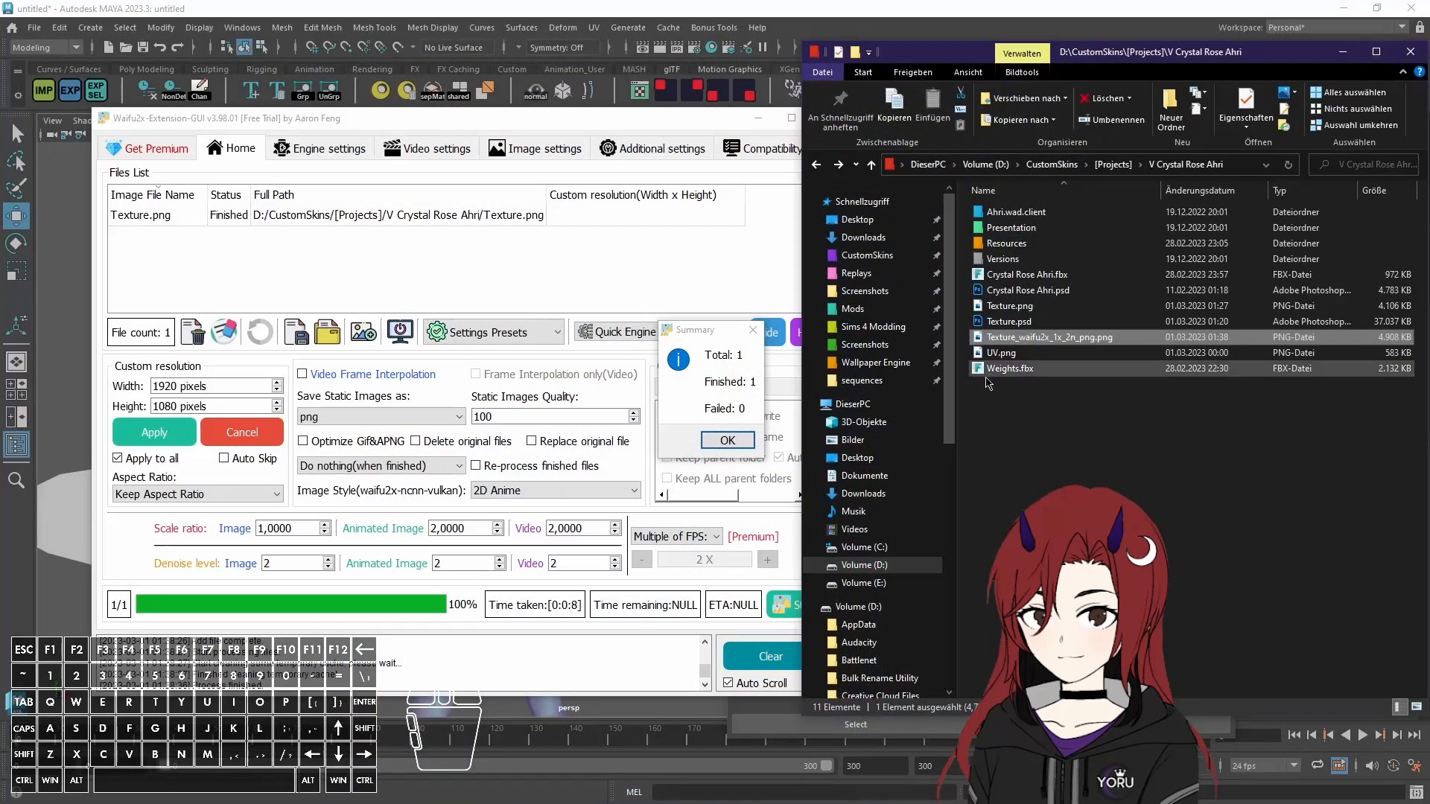
left_click(727, 441)
Step: Open Texture_waifu2x_1x_2n_png.png in the image viewer and examine the processed hair and dress details
double_click(1092, 337)
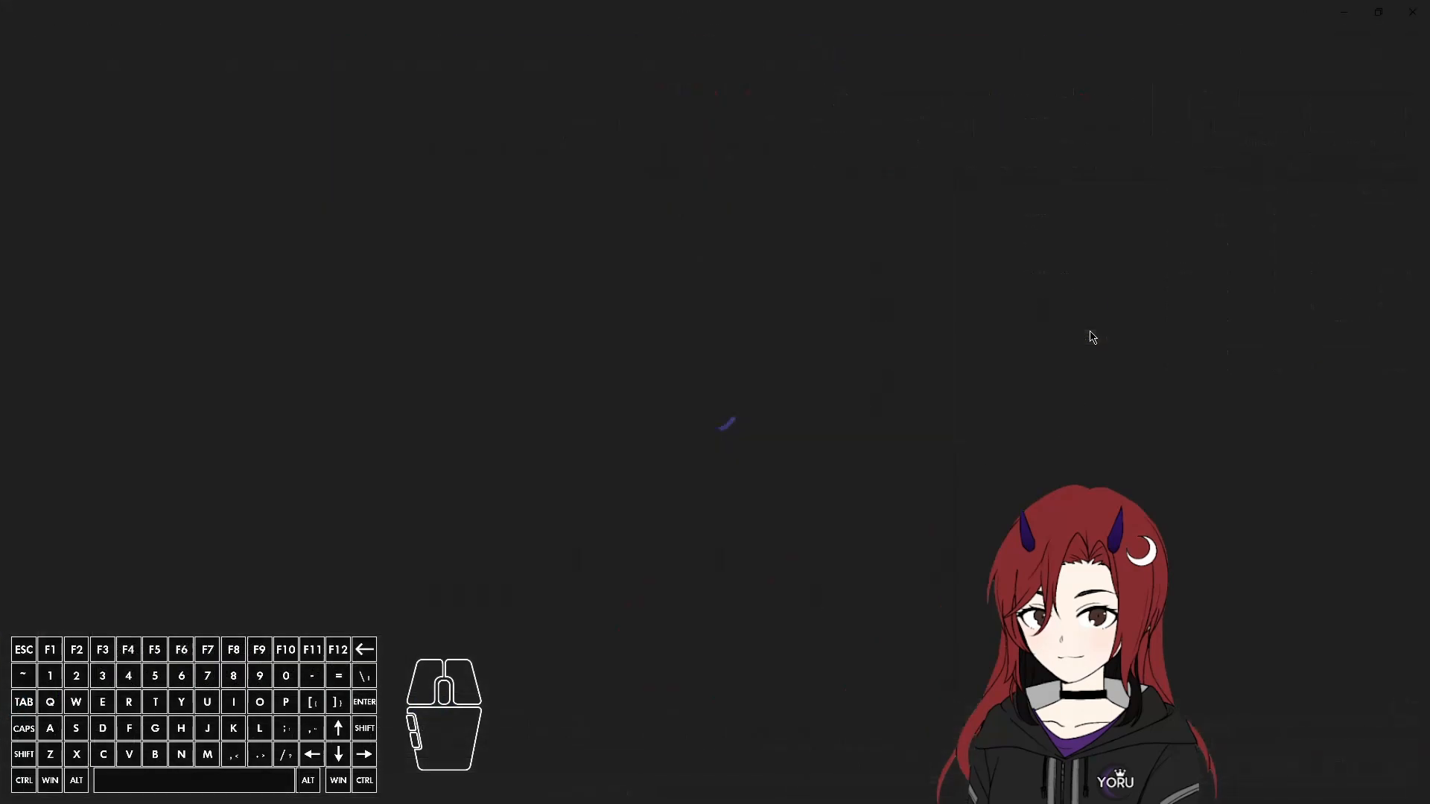
scroll(827, 522, "up", 8)
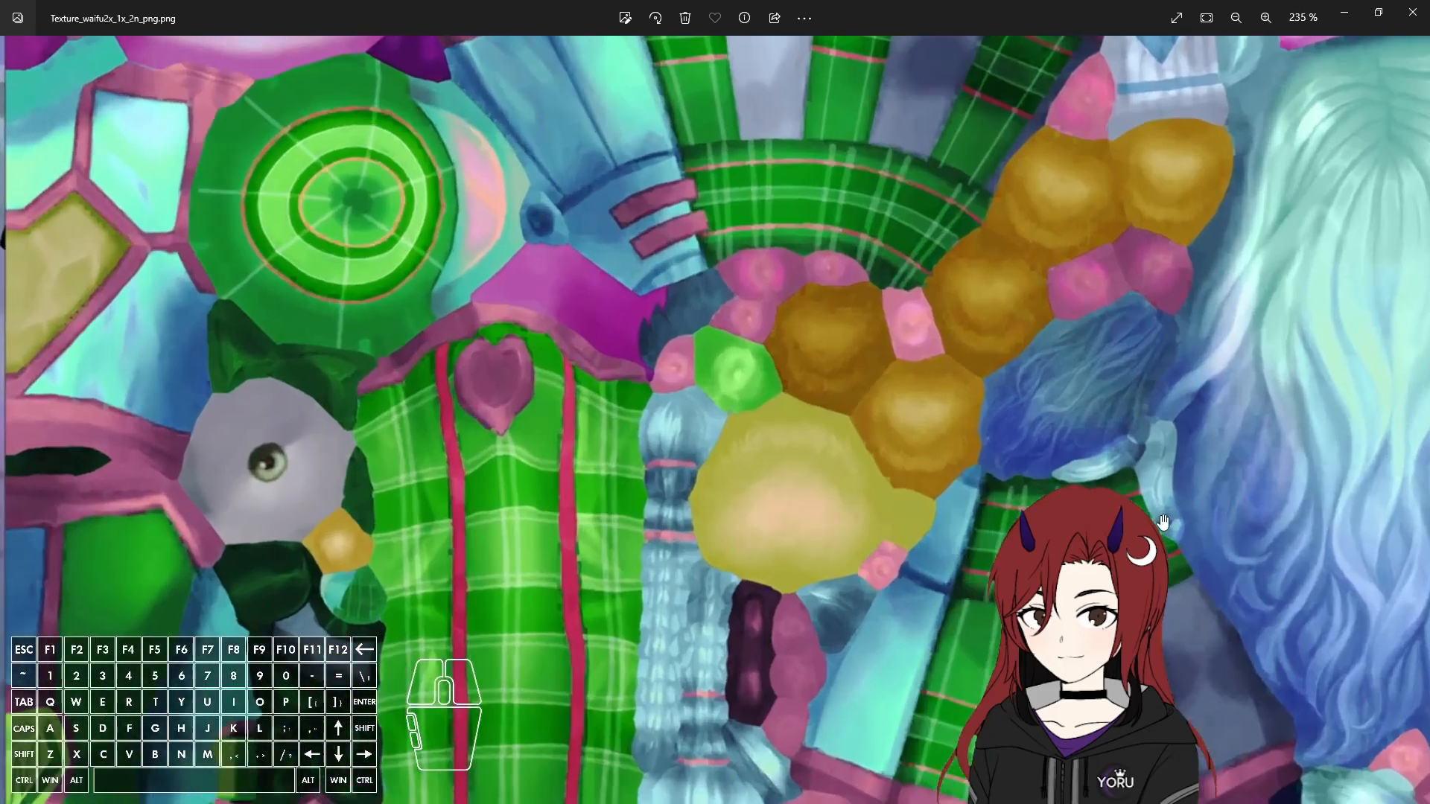
left_click_drag(1163, 521, 931, 417)
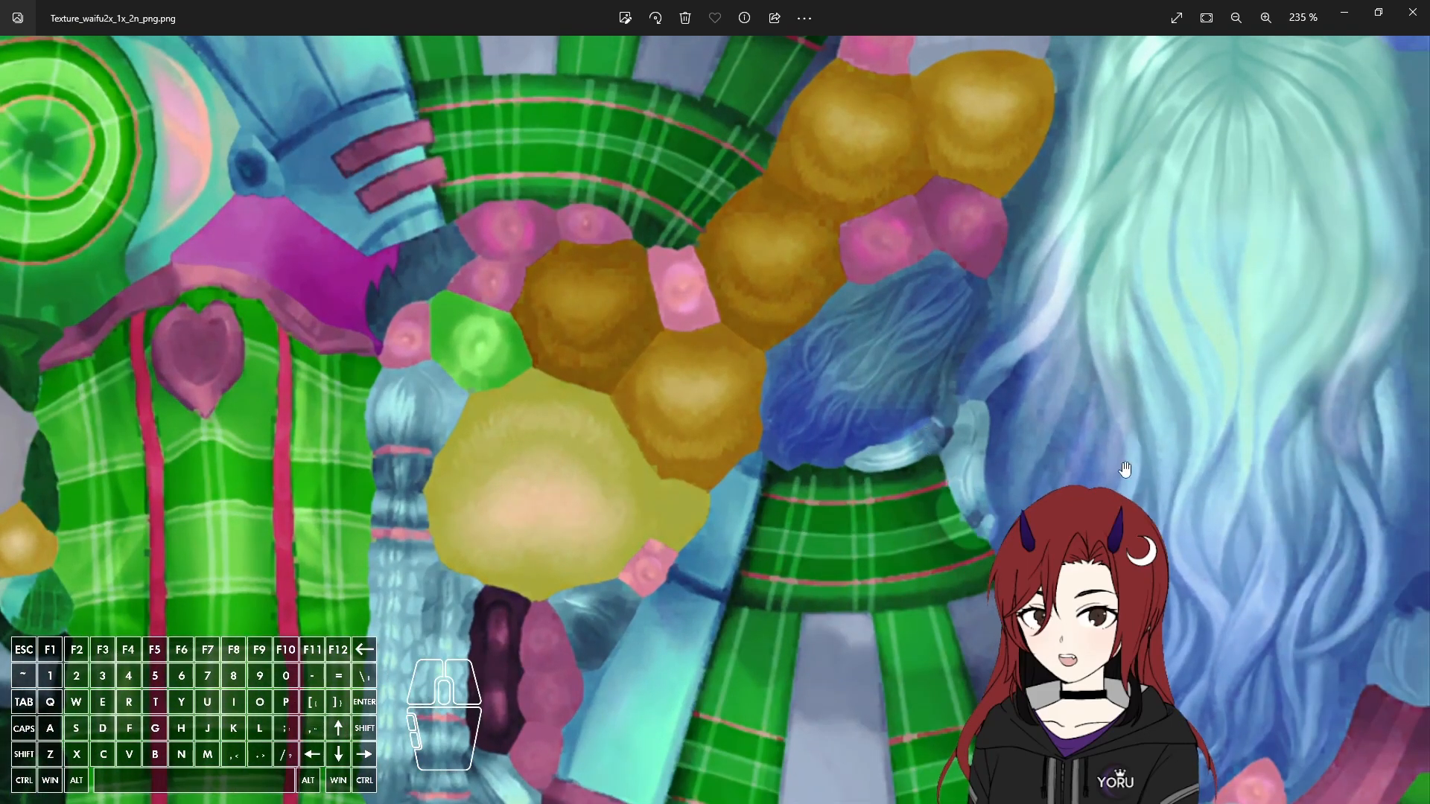
scroll(1124, 469, "down", 5)
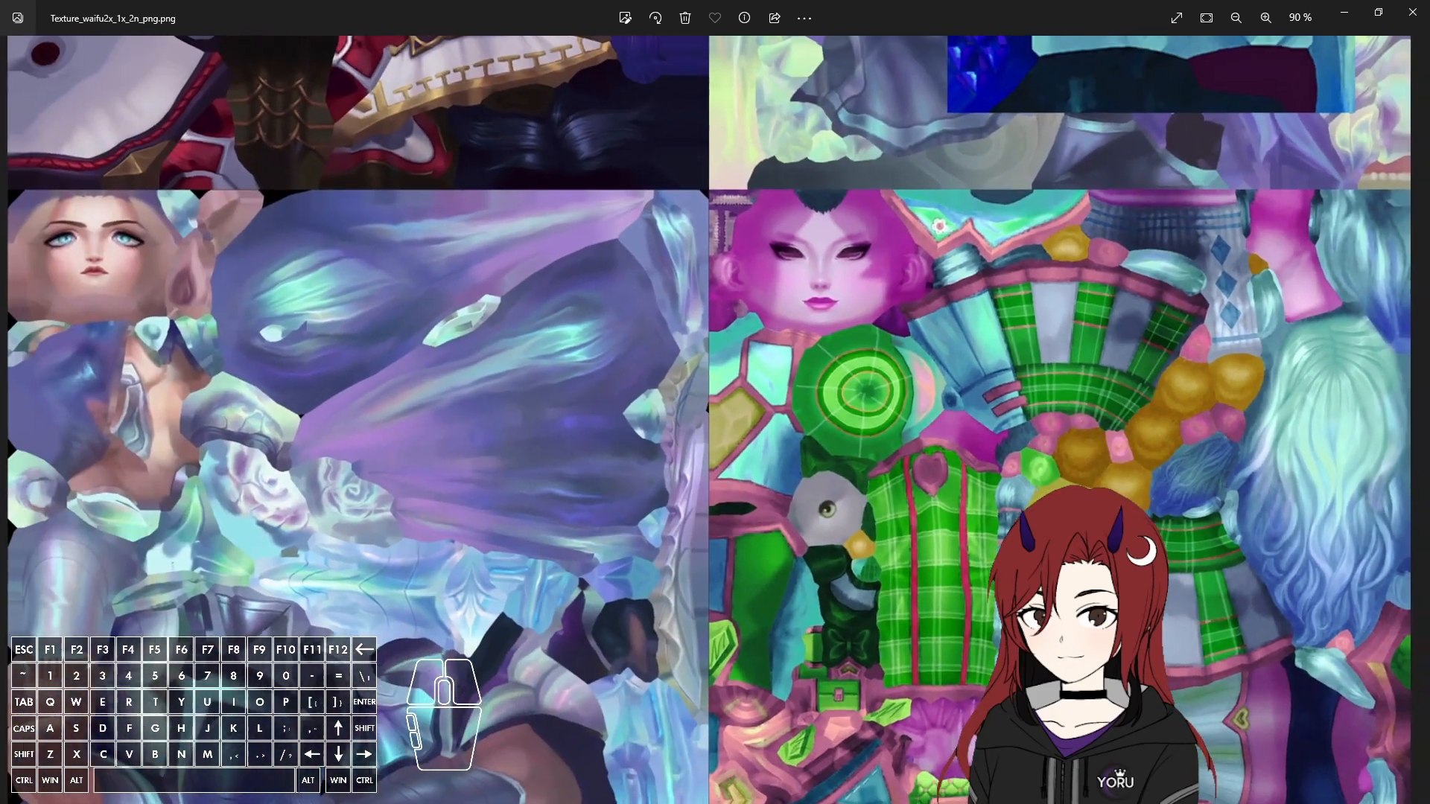
Step: Close the preview of the denoised texture and delete Texture_waifu2x_1x_2n_png.png from the project folder
scroll(1251, 521, "up", 6)
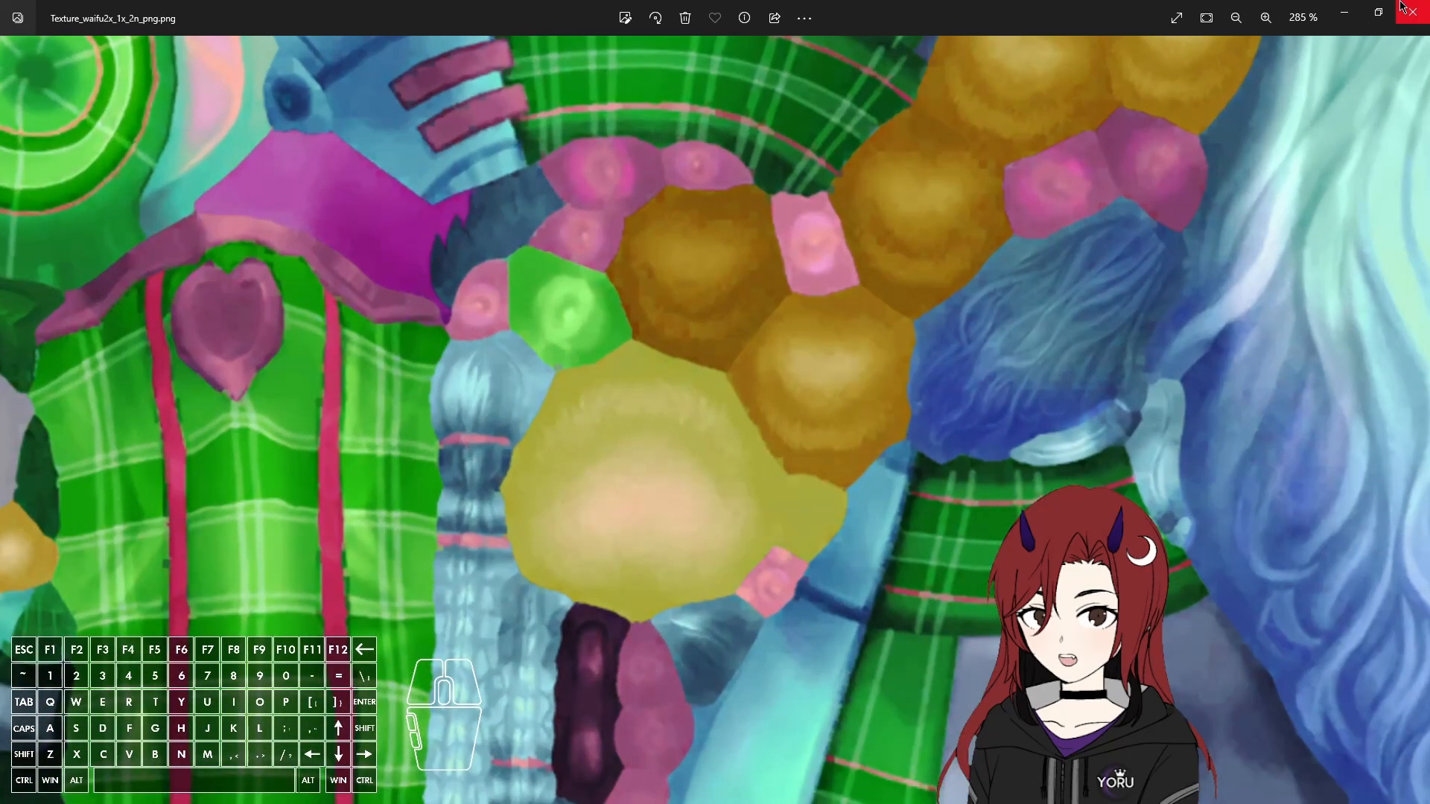
left_click(1411, 12)
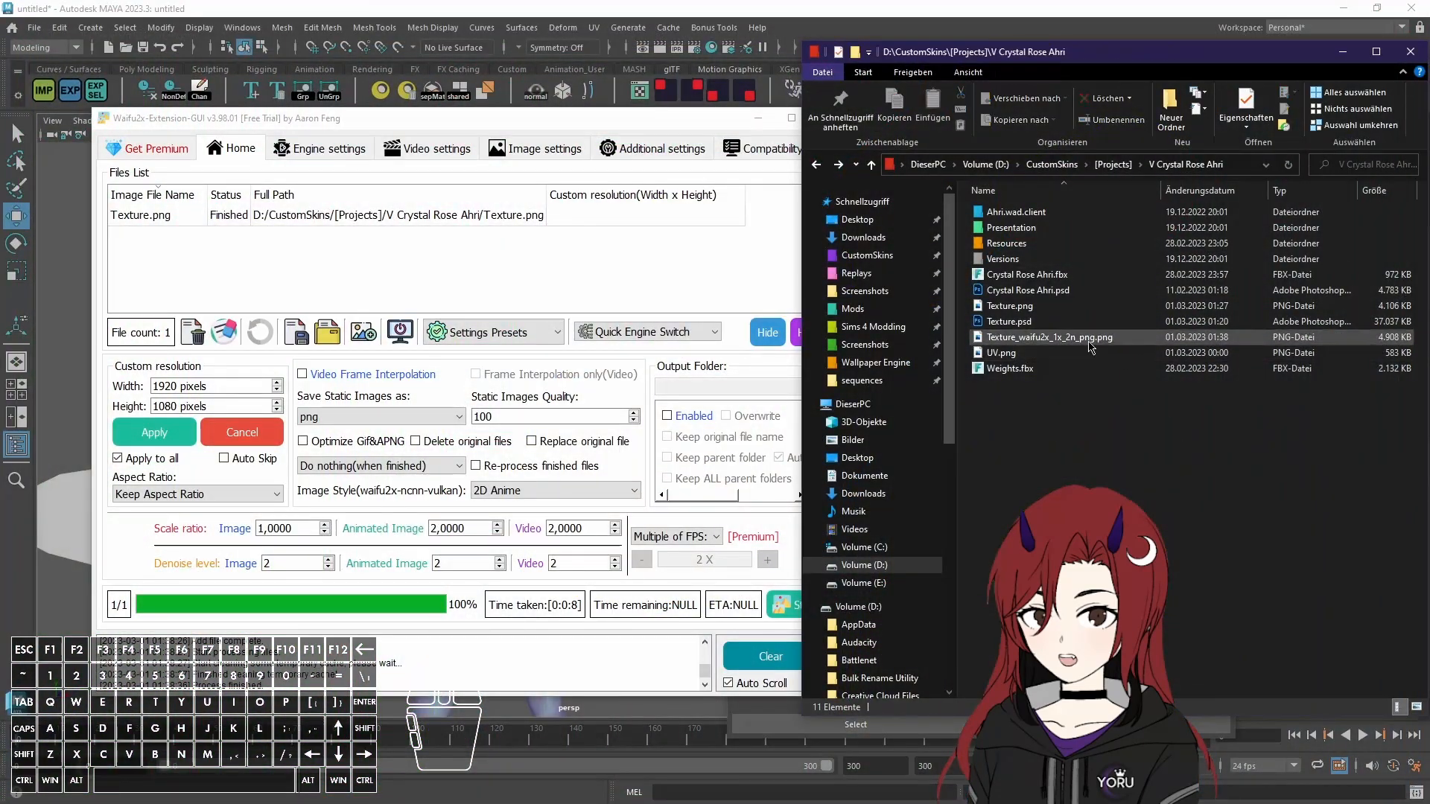
key("Delete")
Step: Replace the finished Waifu2x list entry with a fresh Texture.png, process it at image denoise level 3, and dismiss the summary
left_click(531, 284)
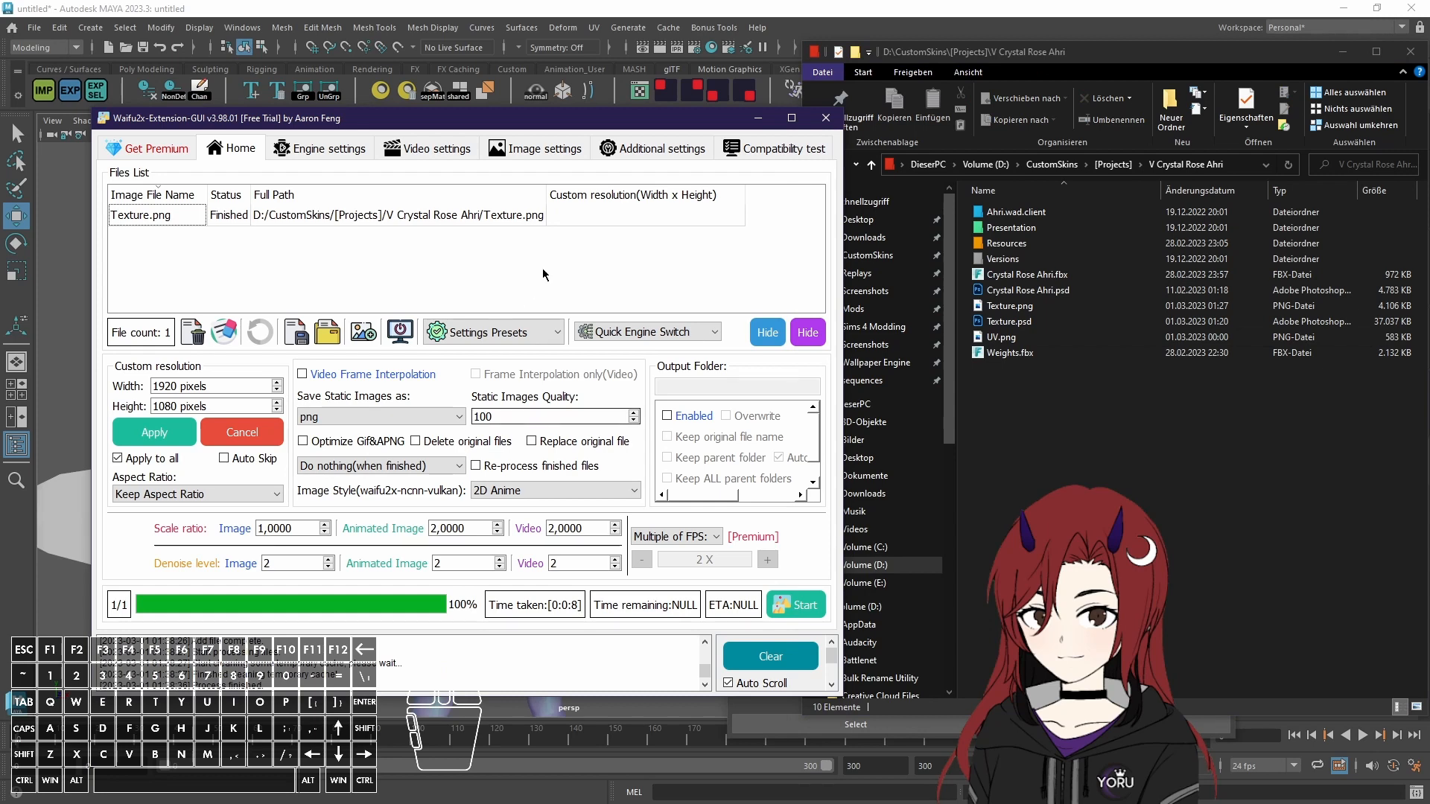
left_click(543, 219)
key("Delete")
left_click_drag(1009, 305, 566, 238)
left_click(329, 559)
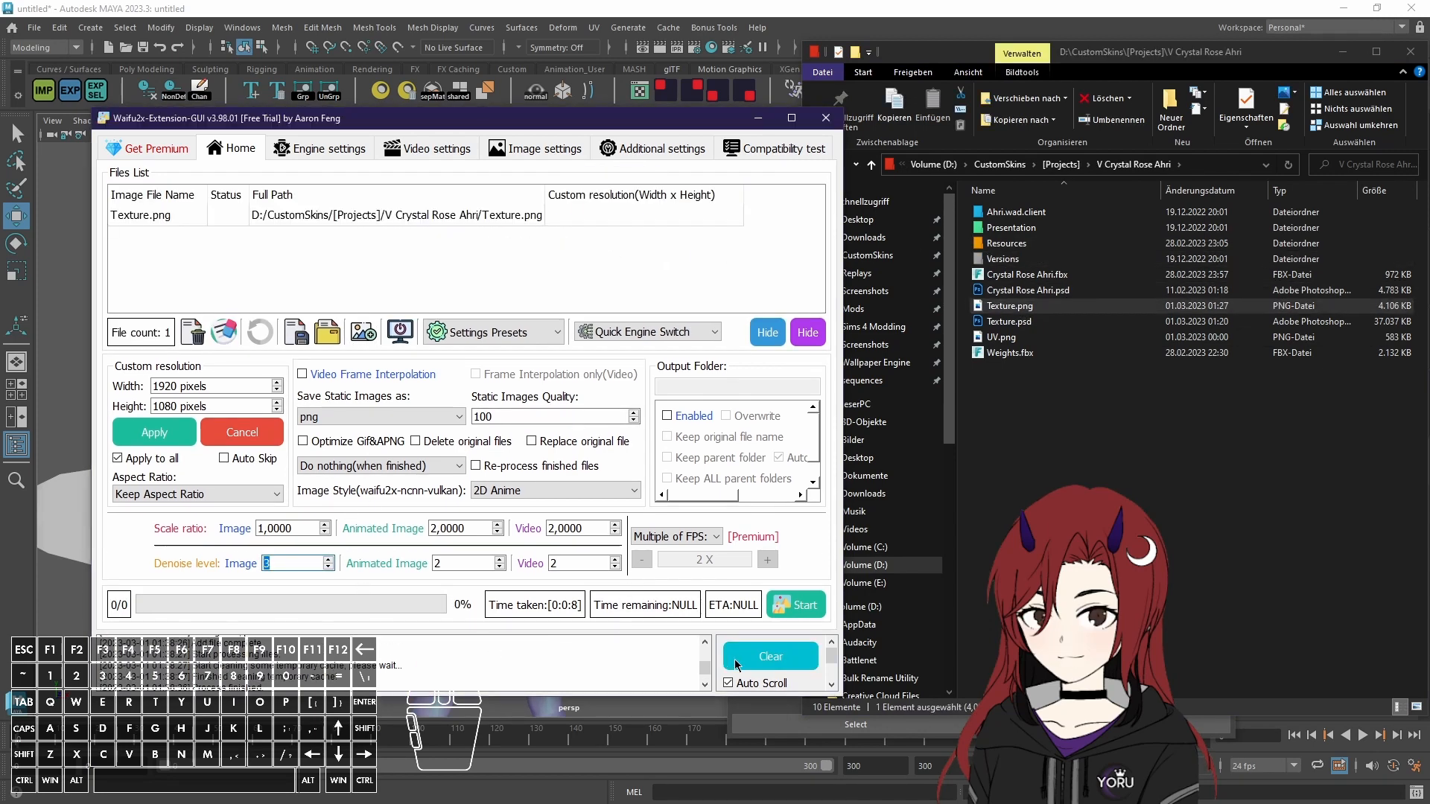
left_click(802, 603)
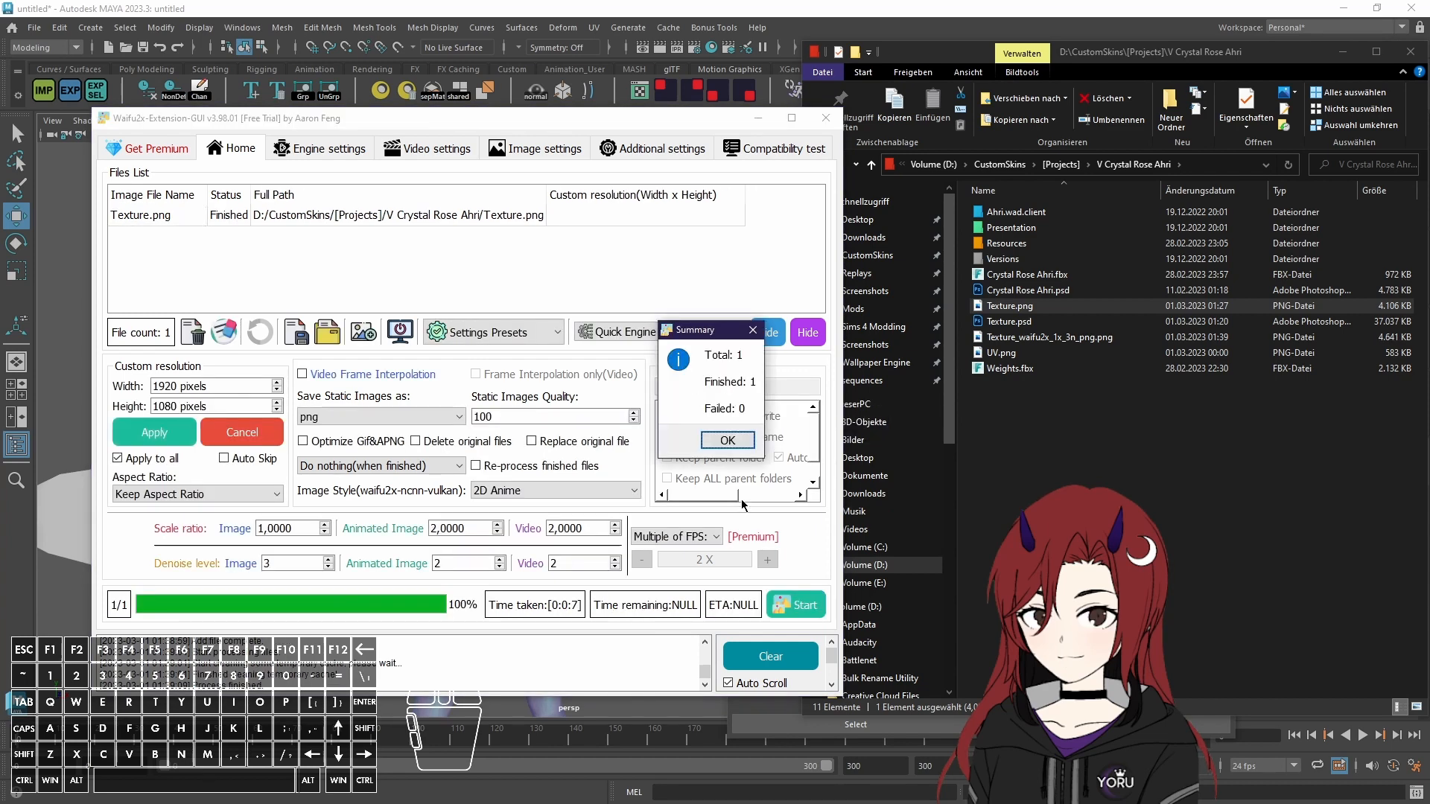
left_click(727, 440)
Step: Open Texture_waifu2x_1x_3n_png.png in the image viewer, examine the smoothed texture areas up close, and close it
left_click(1093, 338)
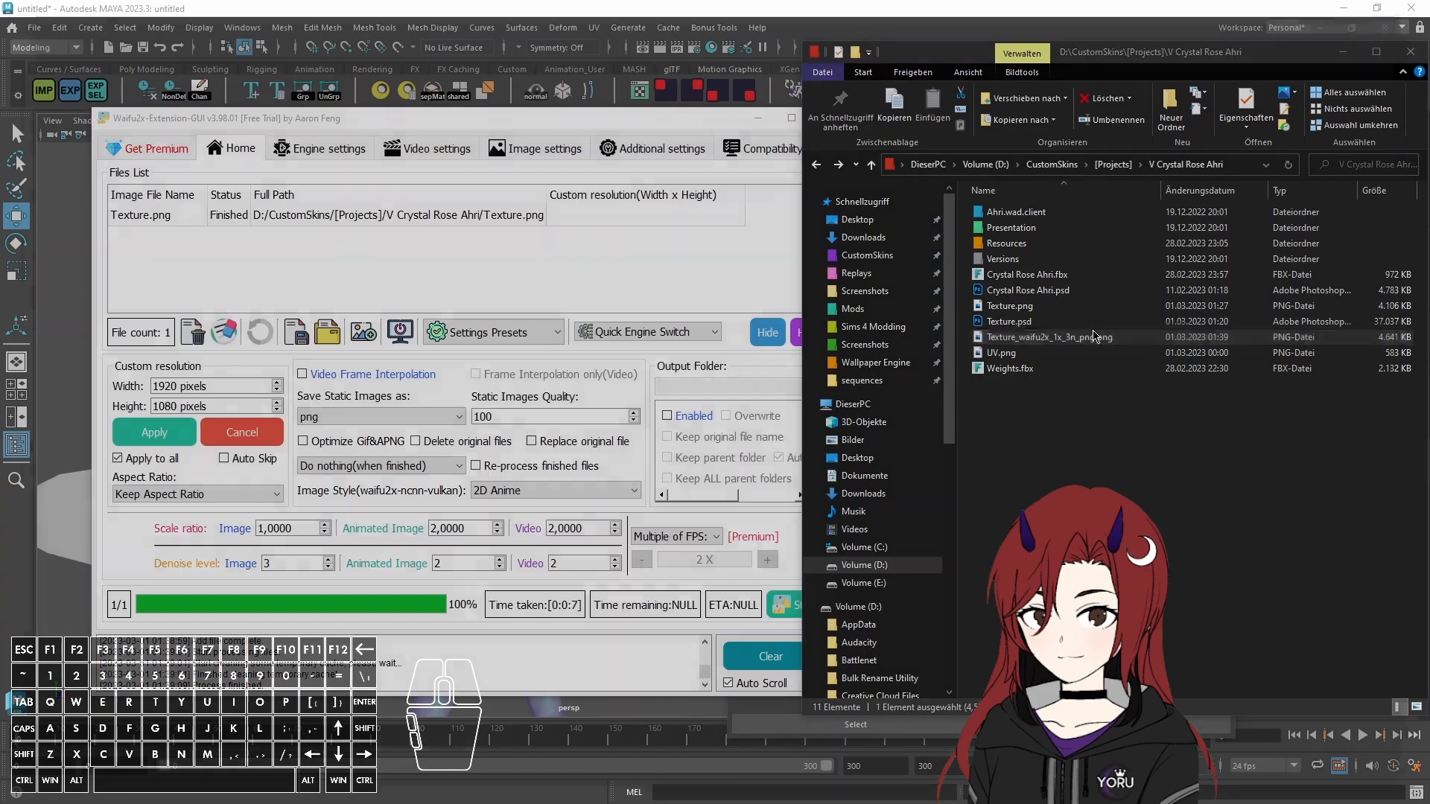
double_click(1093, 338)
scroll(1253, 503, "up", 4)
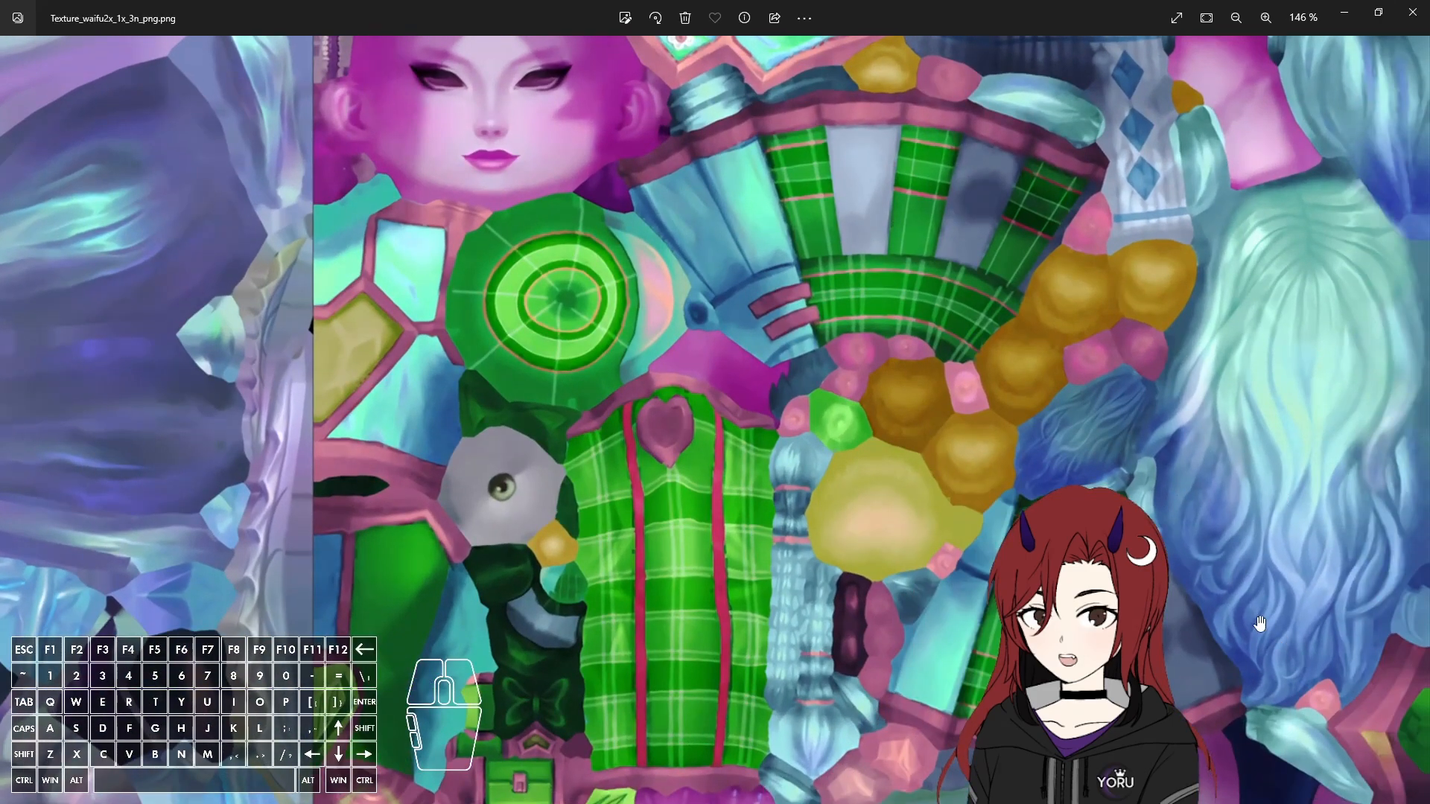
scroll(1006, 482, "down", 4)
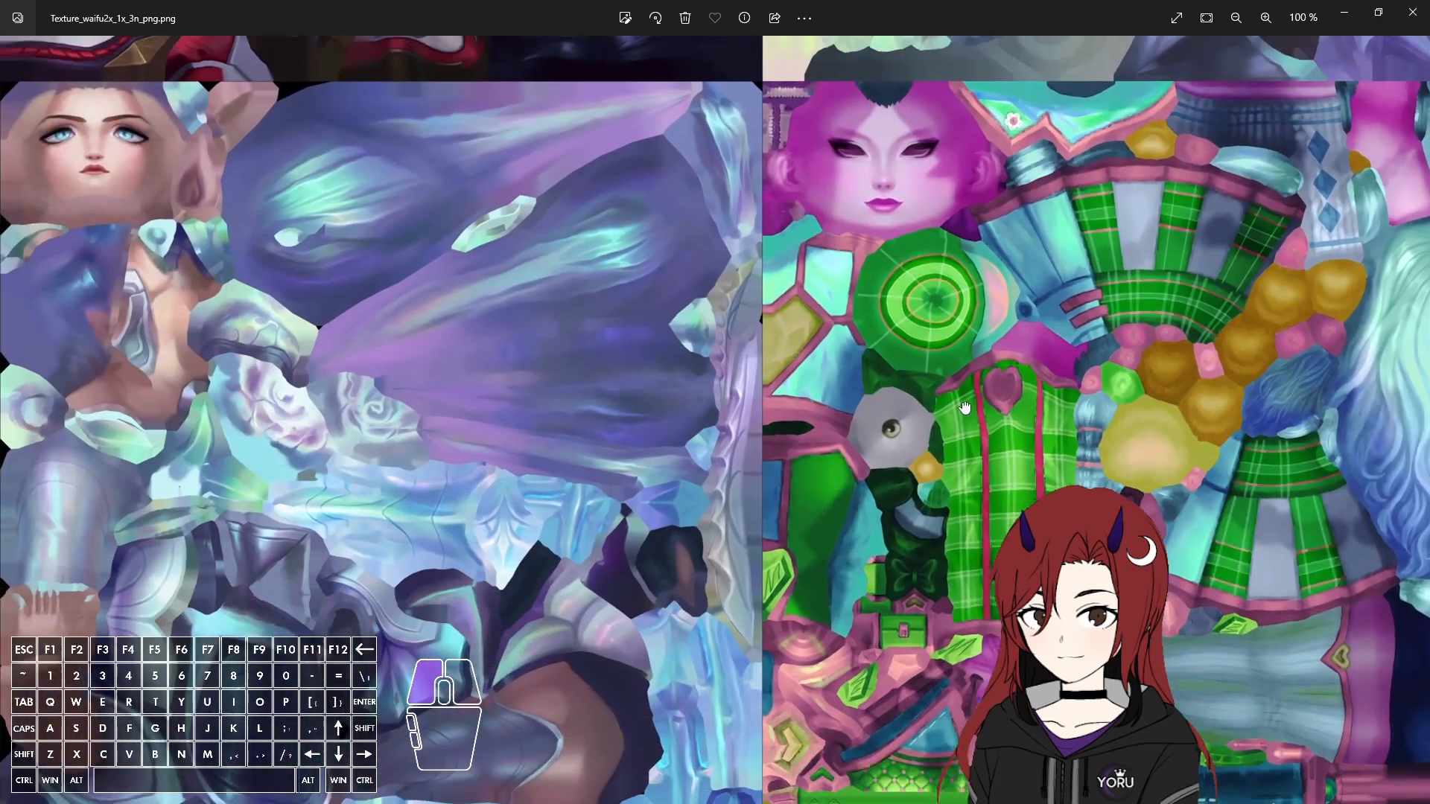
scroll(397, 631, "up", 8)
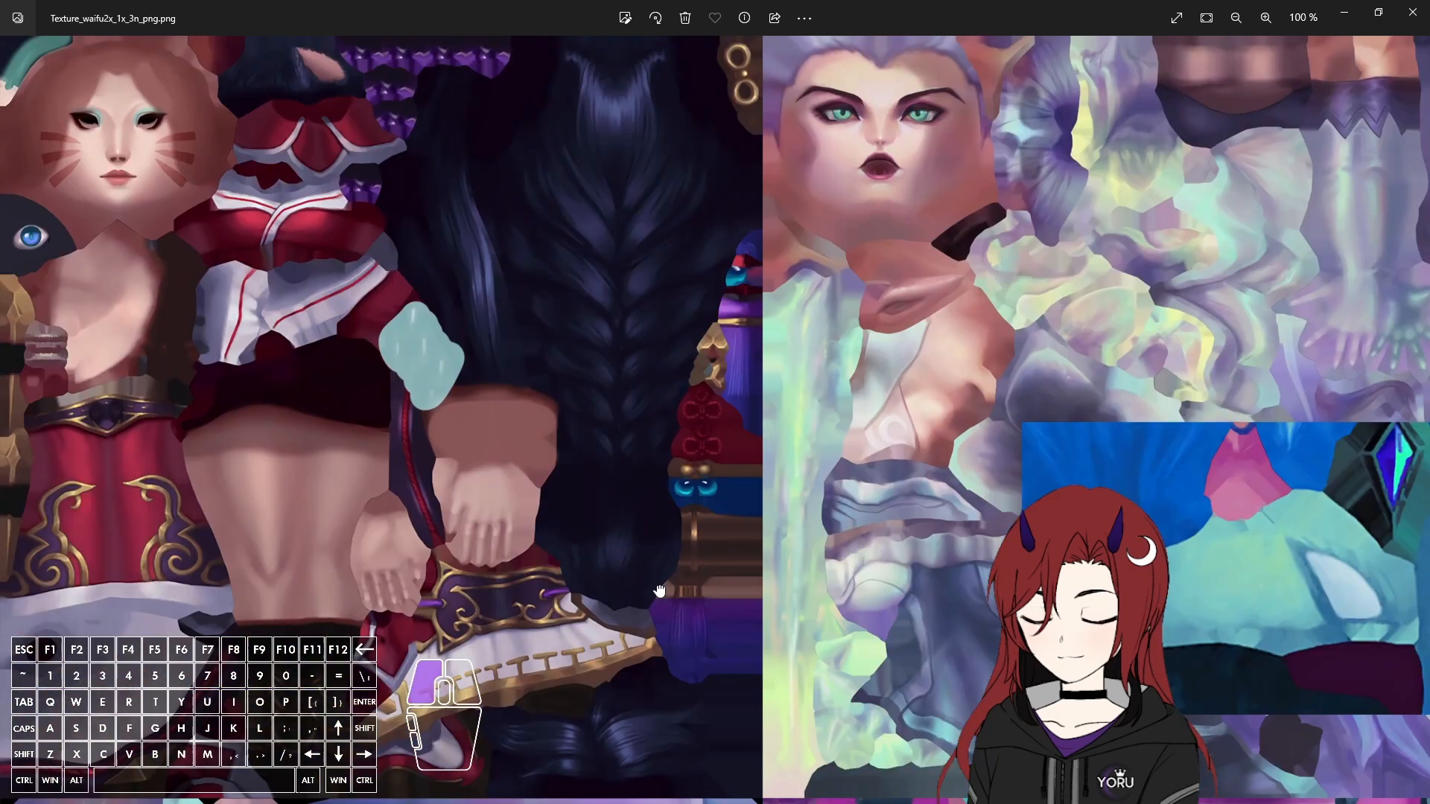
scroll(690, 295, "up", 6)
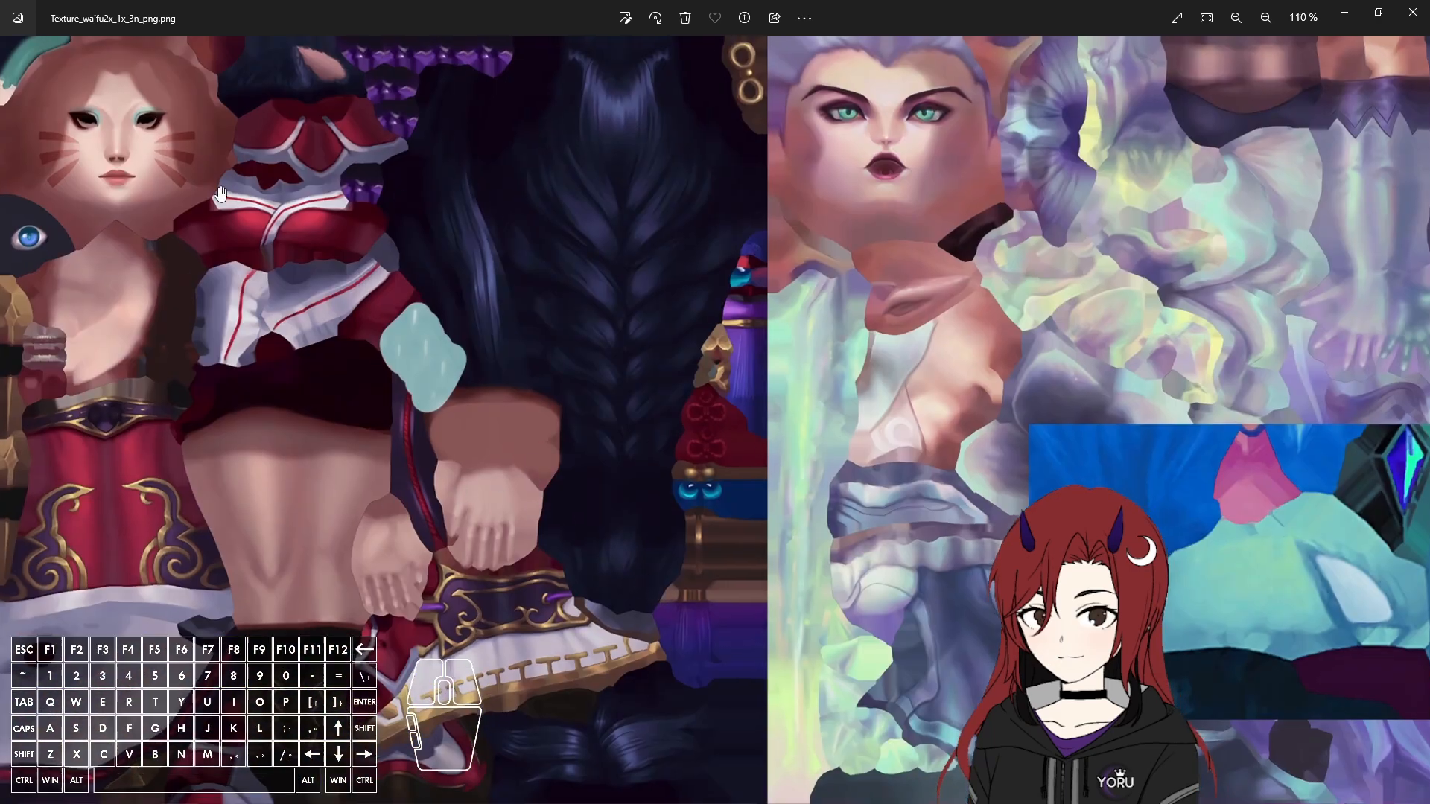
left_click_drag(264, 135, 633, 226)
left_click_drag(1098, 236, 472, 314)
left_click_drag(910, 467, 427, 244)
scroll(427, 244, "down", 8)
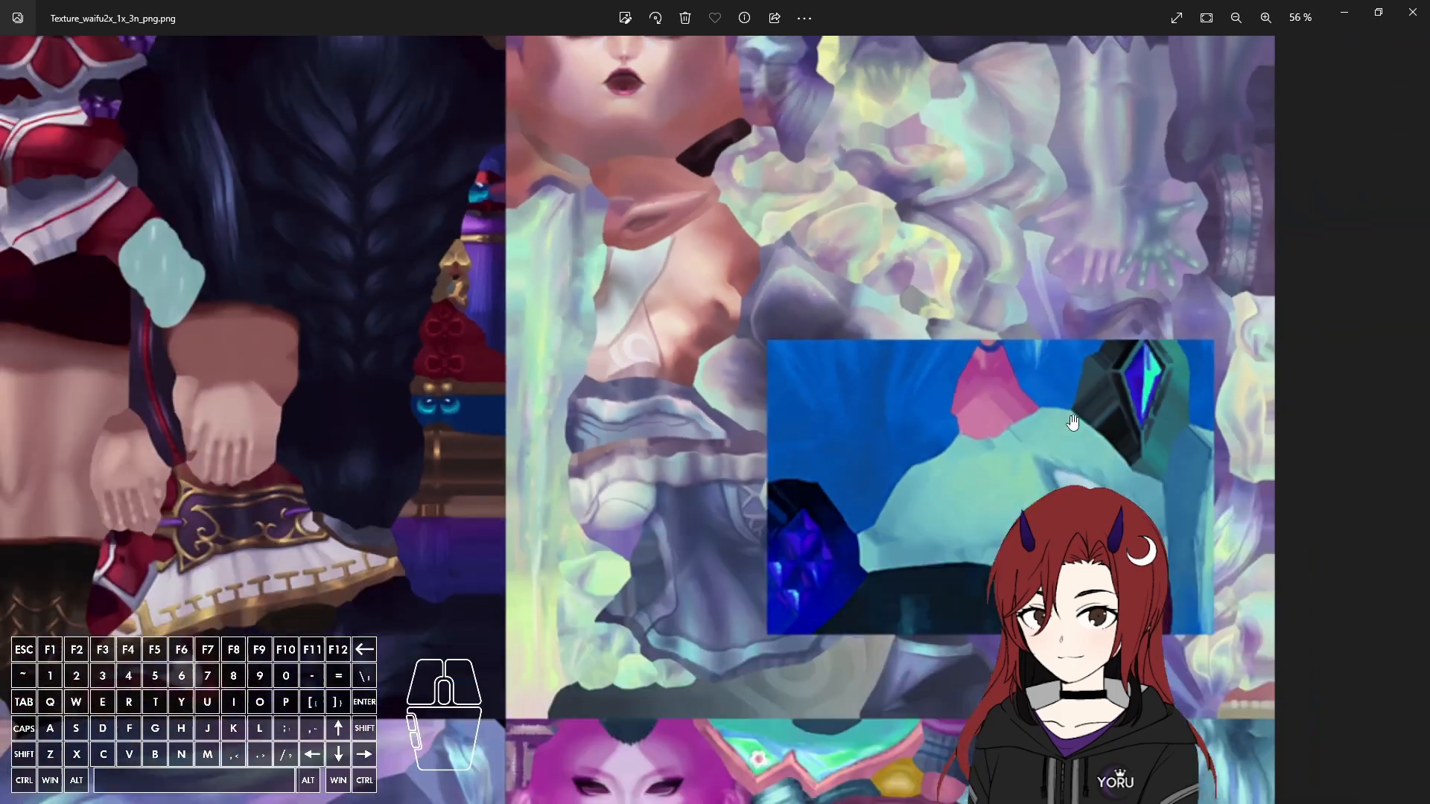
left_click(1414, 16)
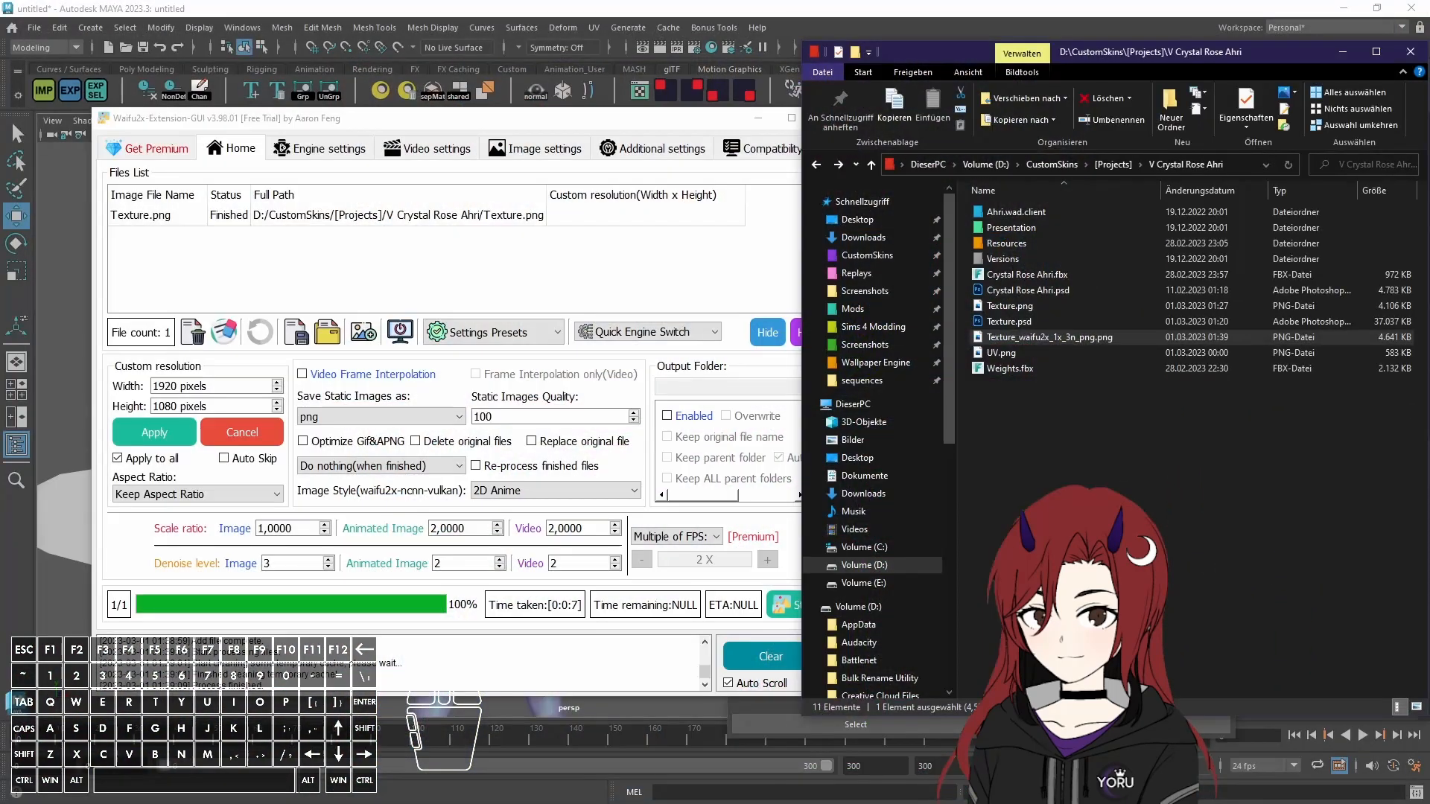
Step: Switch to Photoshop and place Texture_waifu2x_1x_3n_png.png into Texture.psd at its original size, above the ahri group
left_click(1057, 338)
left_click(1429, 789)
left_click(1428, 789)
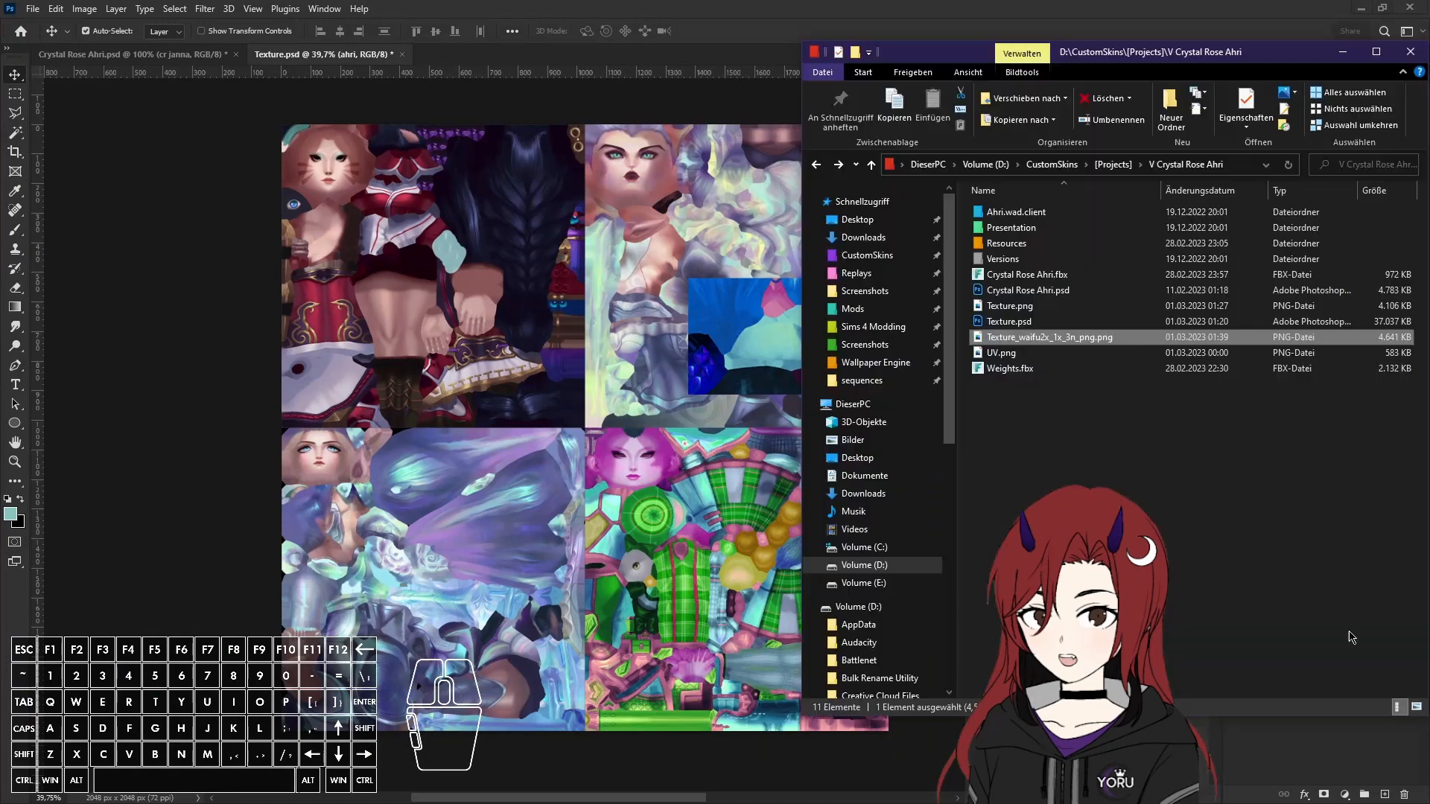
left_click_drag(1023, 341, 594, 370)
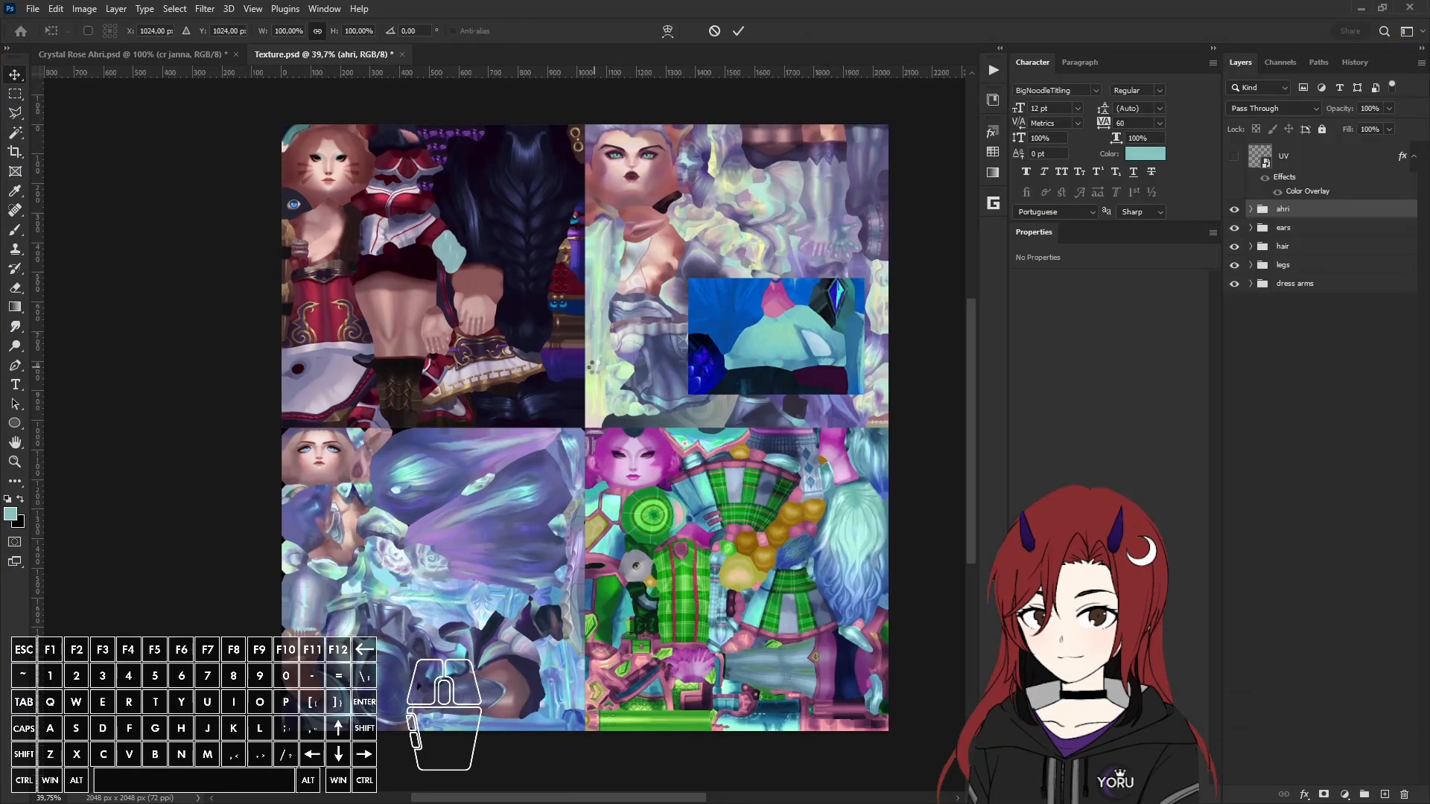
key("Return")
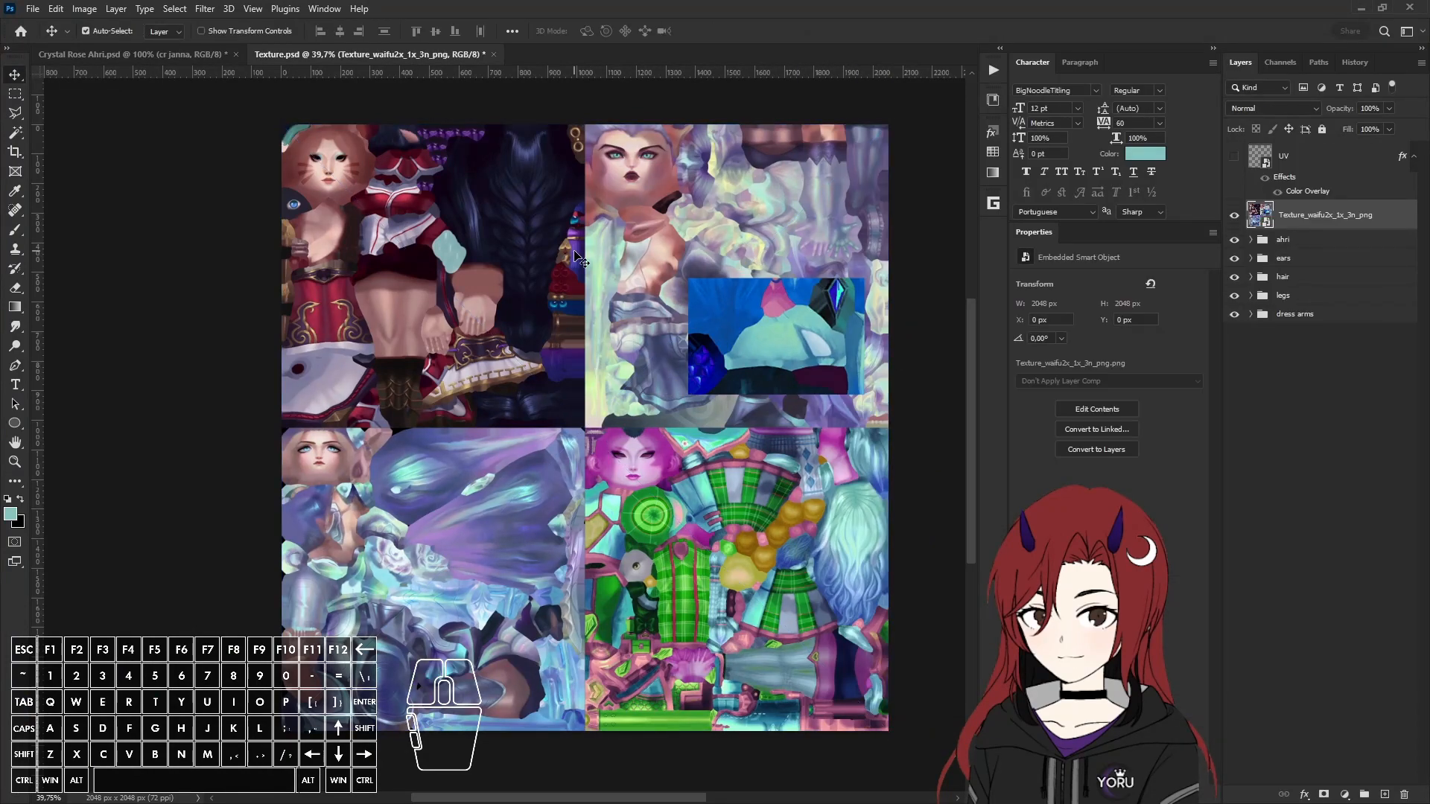
Step: Compare the hair detail with and without the Texture_waifu2x_1x_3n_png layer, leaving the layer visible
scroll(863, 595, "up", 6, "alt")
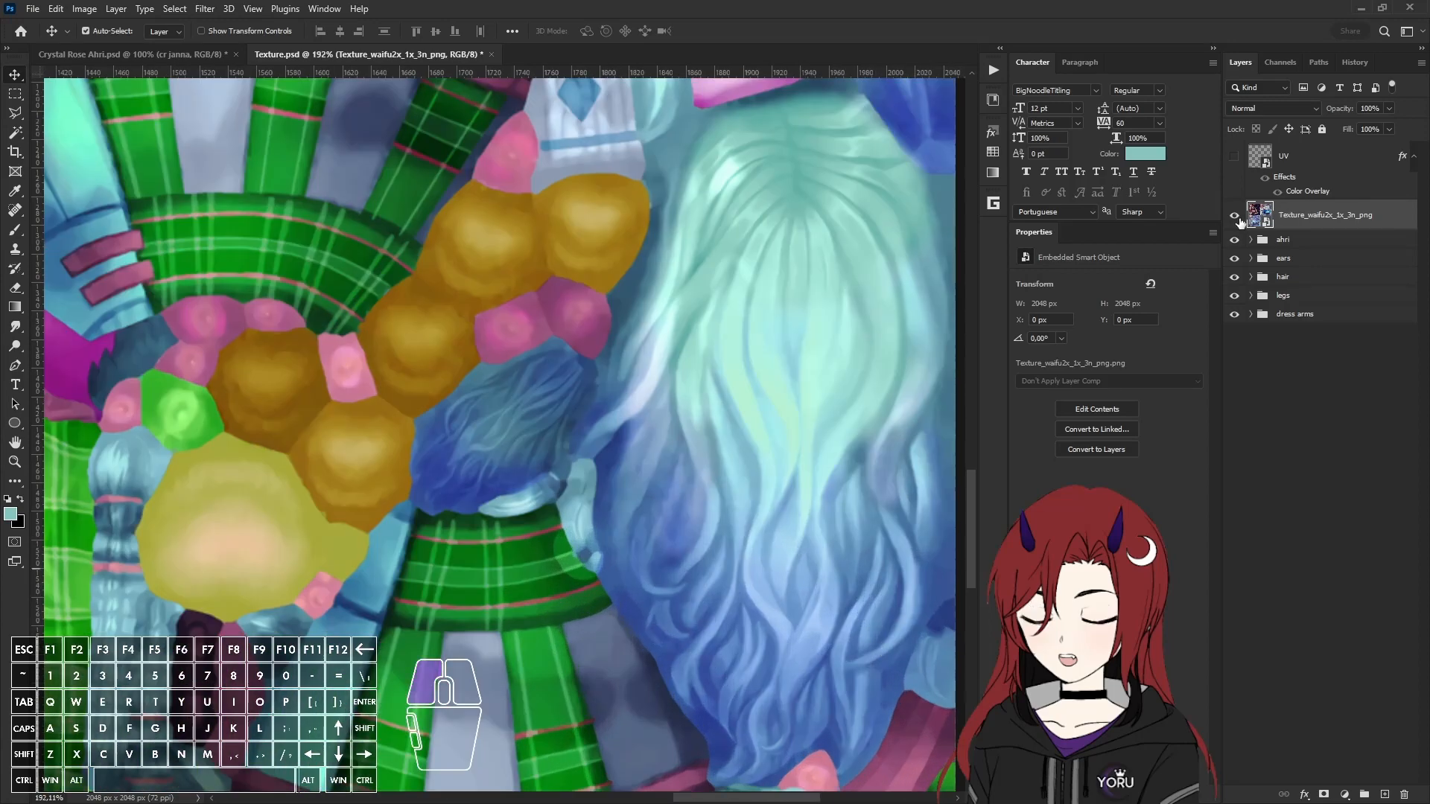
left_click(1236, 218)
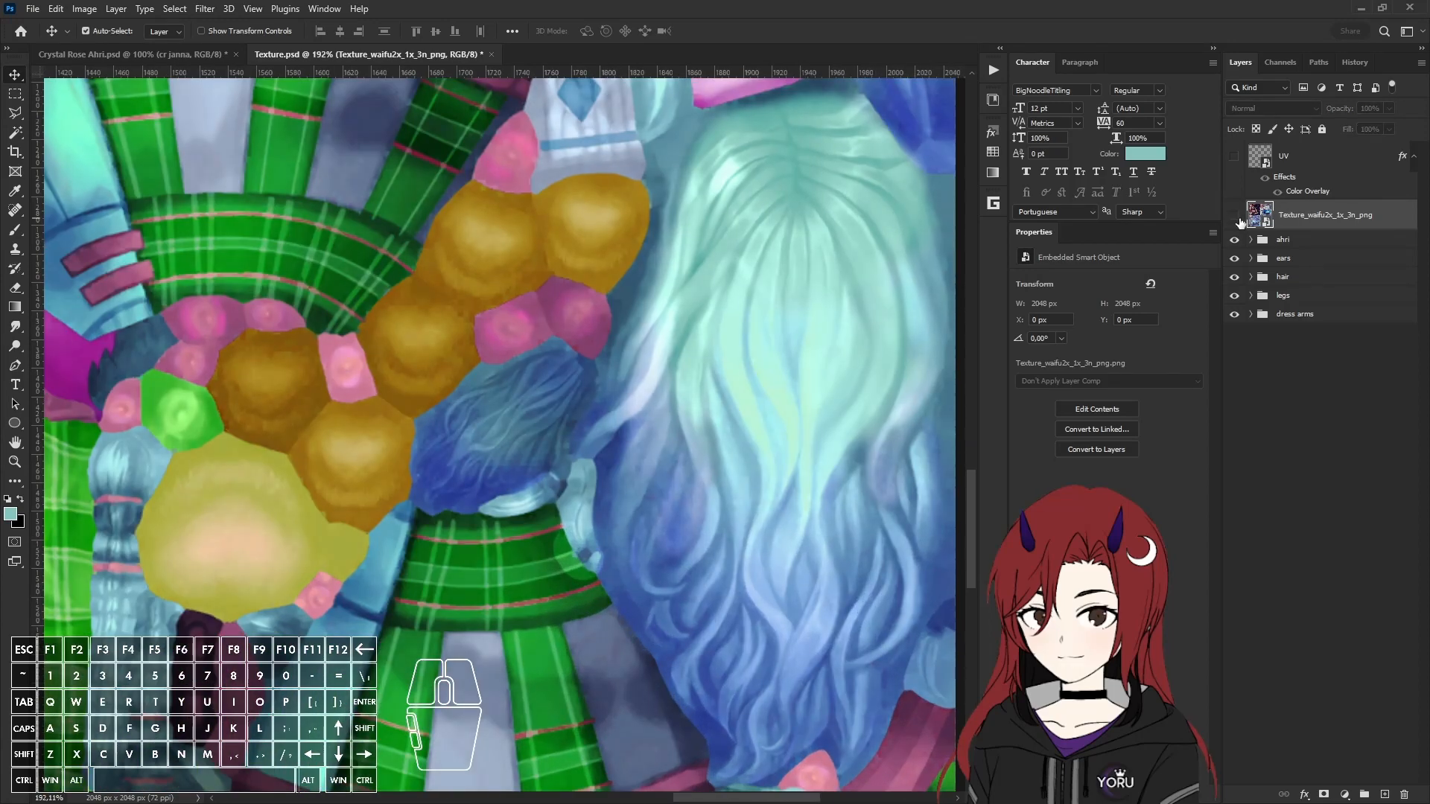
left_click(1236, 217)
left_click(1236, 217)
left_click(1236, 217)
scroll(497, 591, "down", 5, "alt")
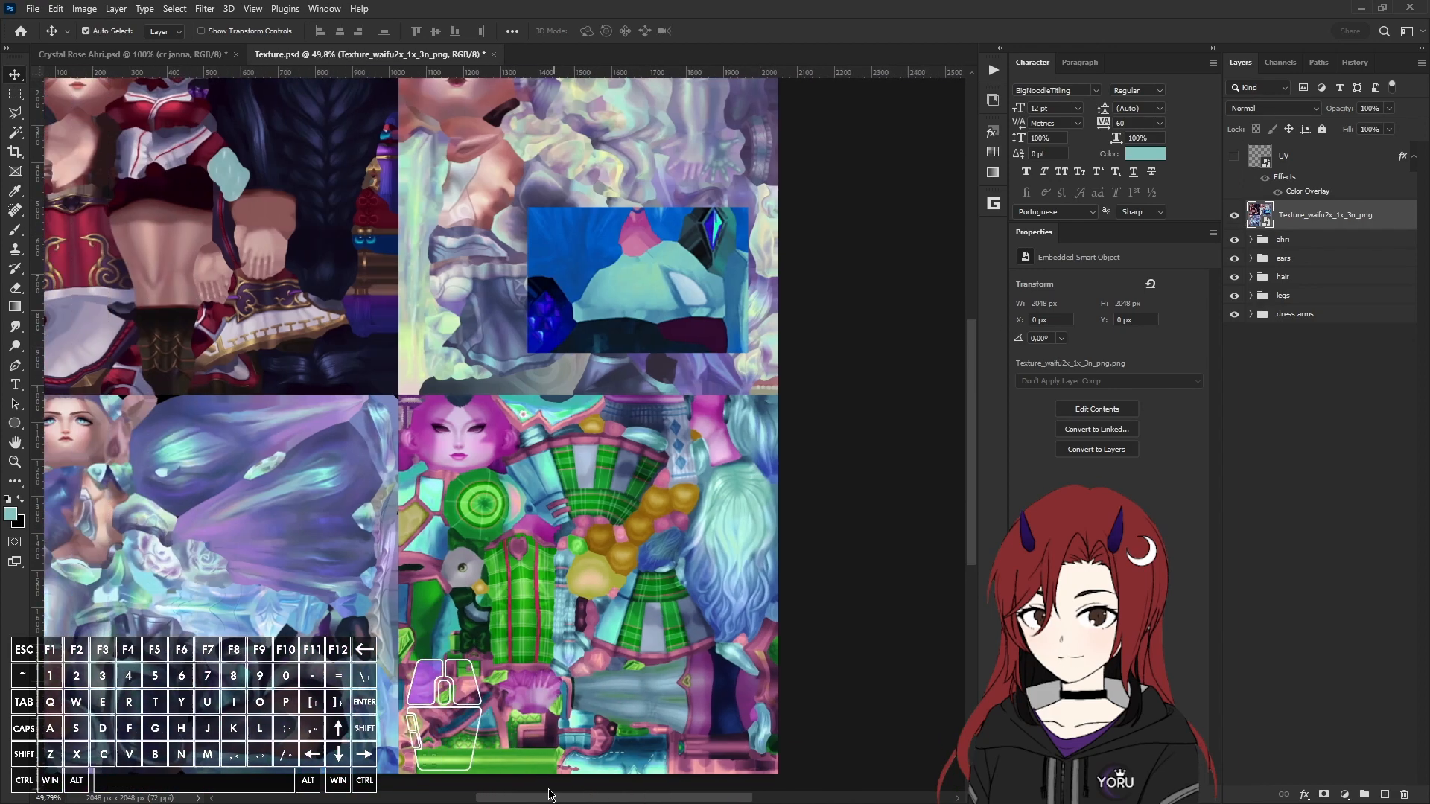
scroll(549, 795, "down", 2, "alt")
Step: Start saving the texture under another format, choosing DDS - NVIDIA Texture Tools Exporter as the file type
left_click(33, 9)
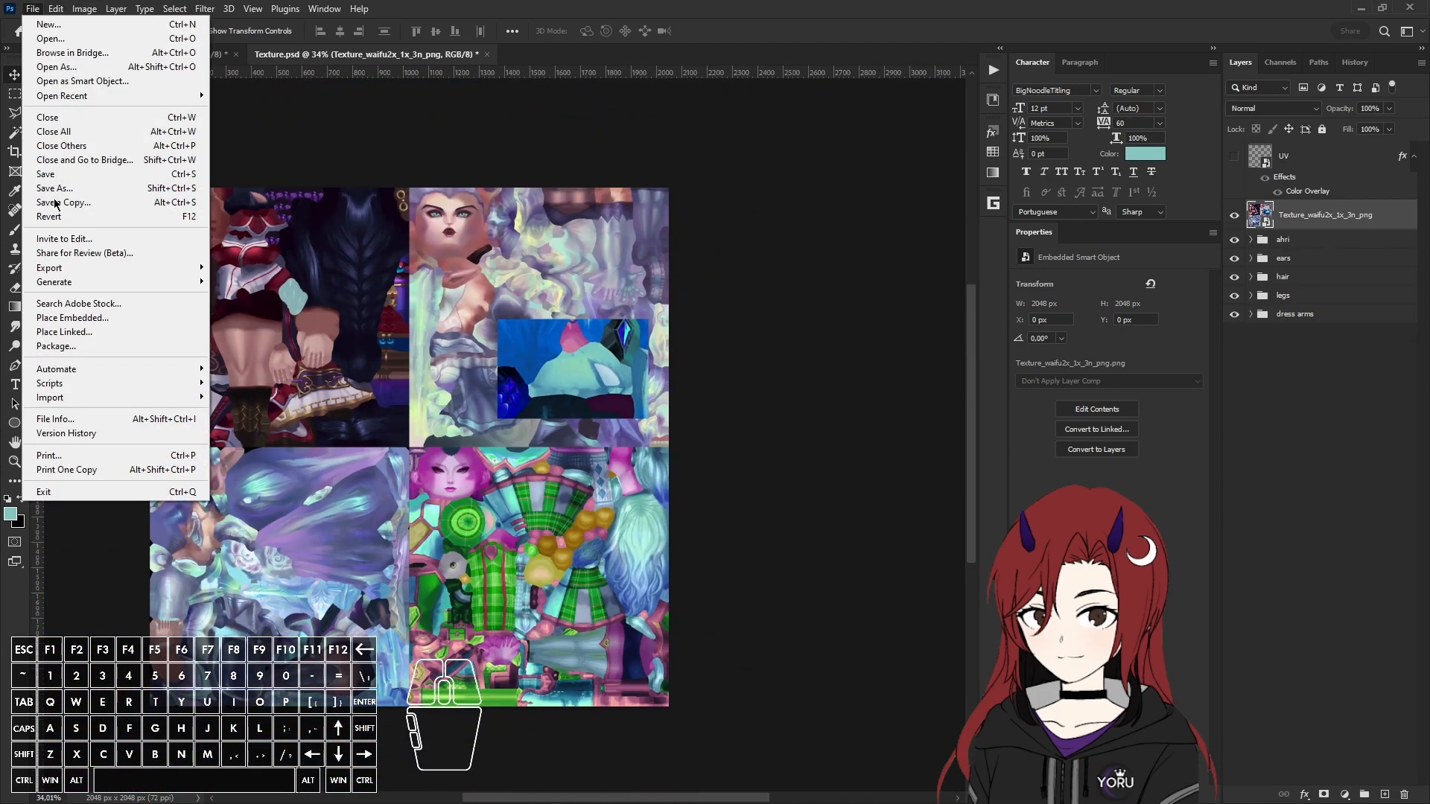
left_click(67, 190)
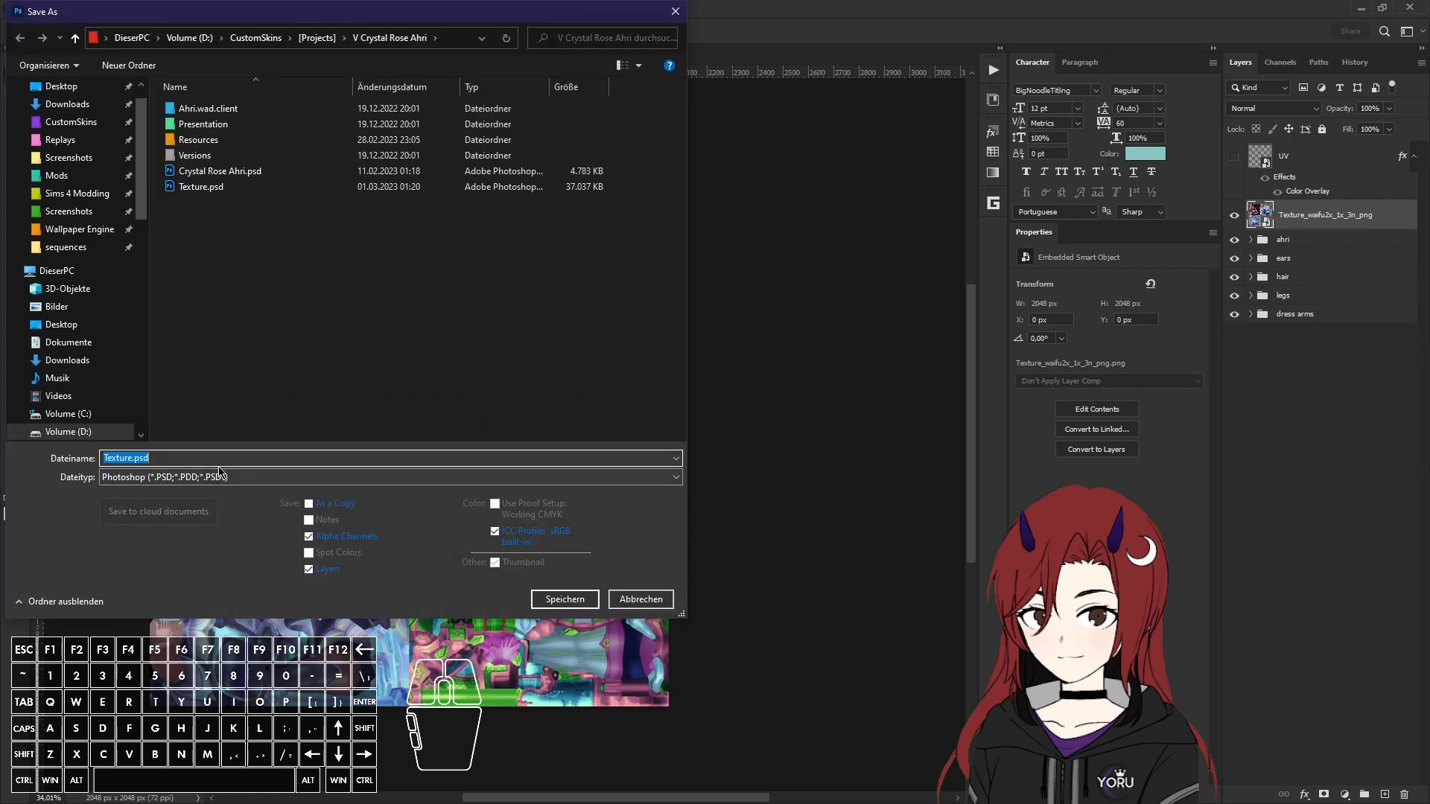
left_click(223, 477)
left_click(223, 526)
Step: Overwrite ahri_base_tx_cm.skins_ahri_asu_prepro.dds in Ahri.wad.client/ASSETS/Characters/Ahri/Skins/Base, keeping the exporter's BC3 format and Highest compression quality
double_click(209, 108)
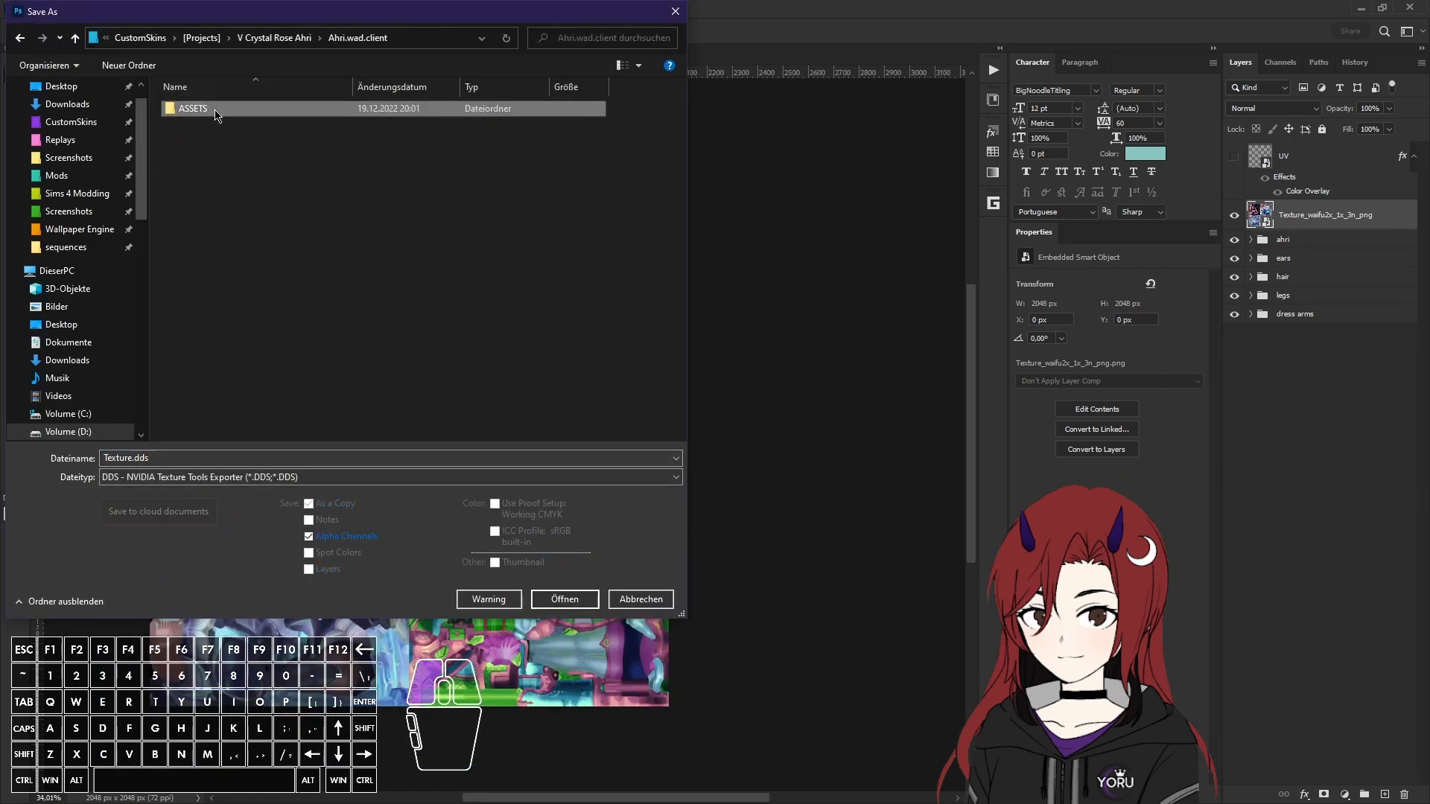
double_click(214, 110)
double_click(214, 111)
double_click(213, 110)
double_click(207, 125)
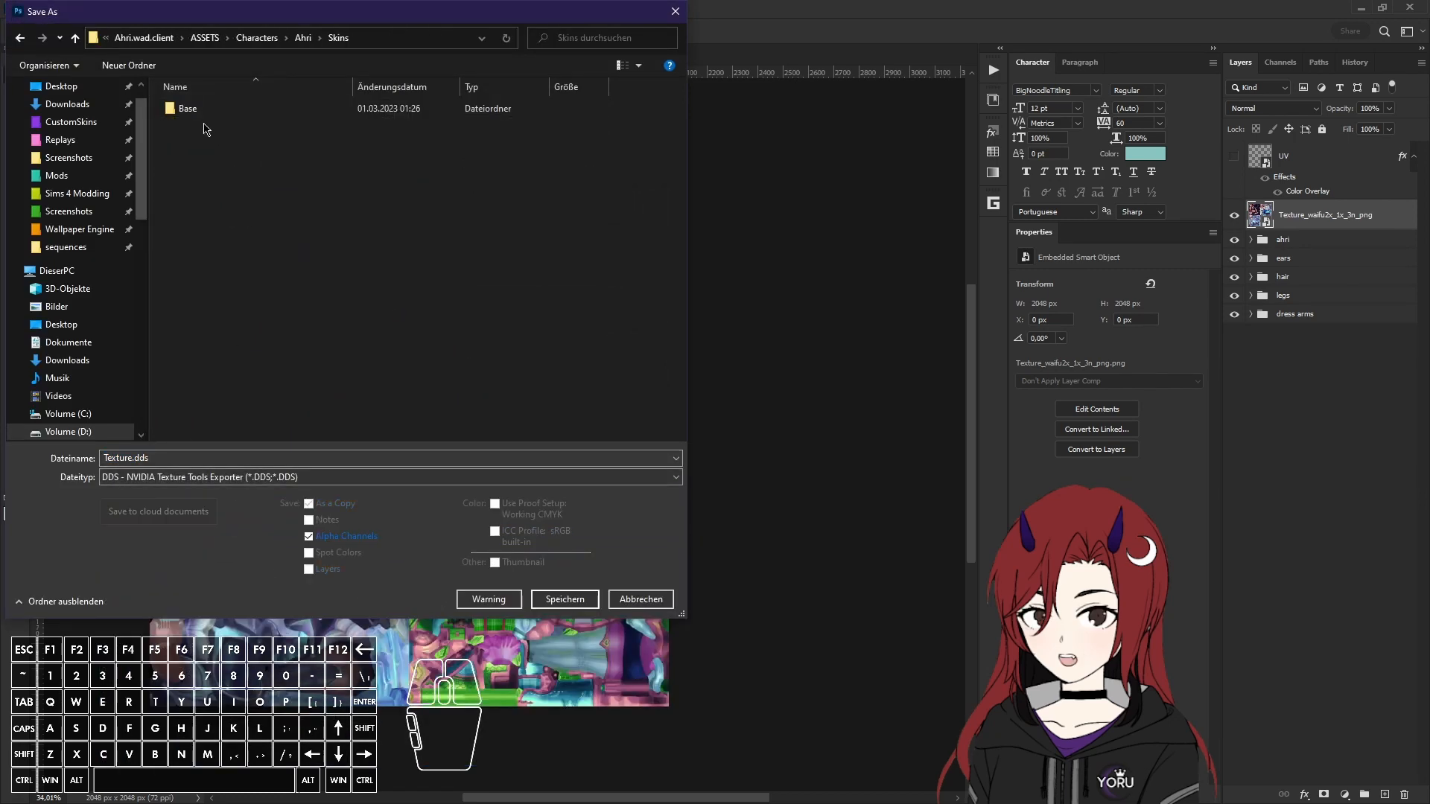
double_click(204, 110)
double_click(368, 134)
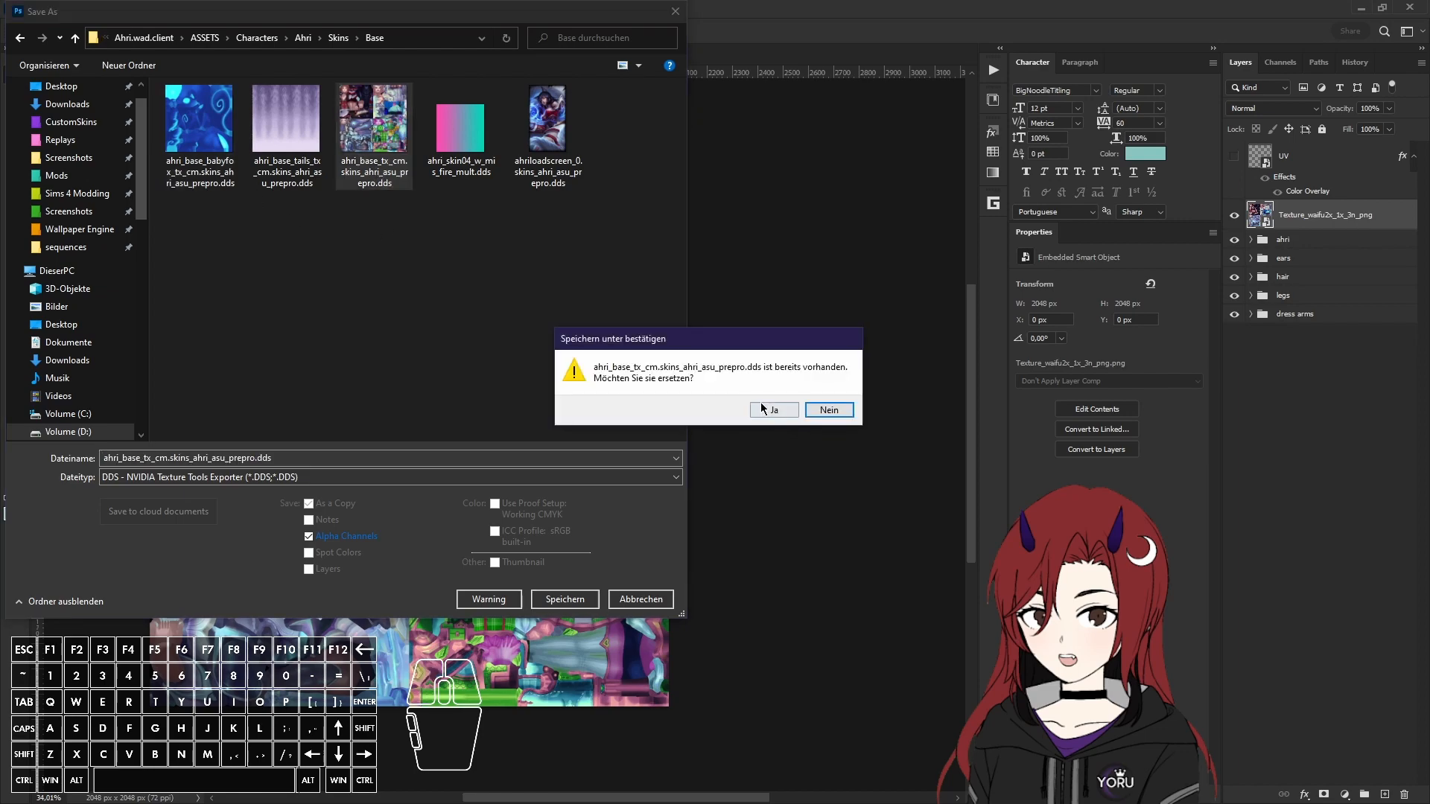
left_click(761, 409)
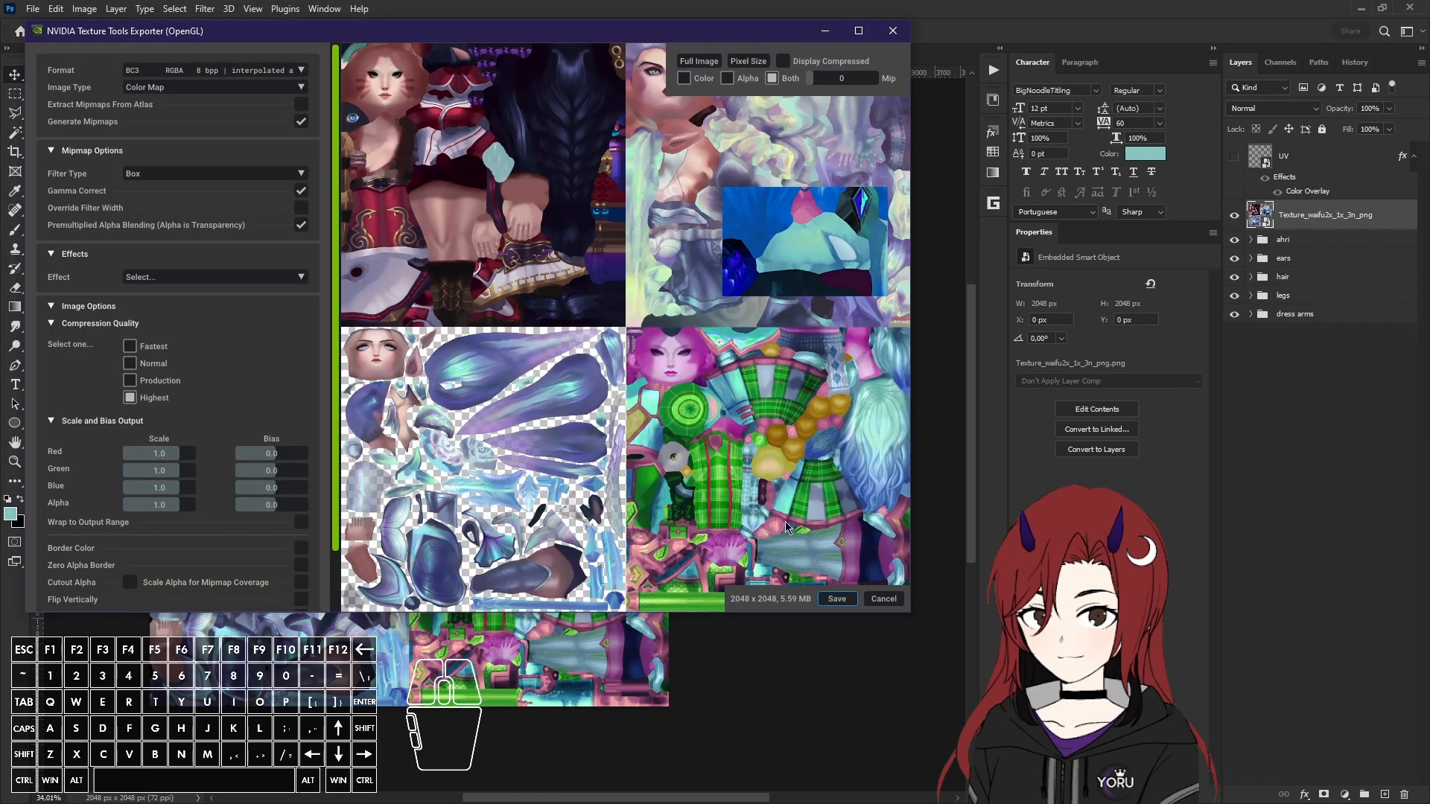
left_click(837, 600)
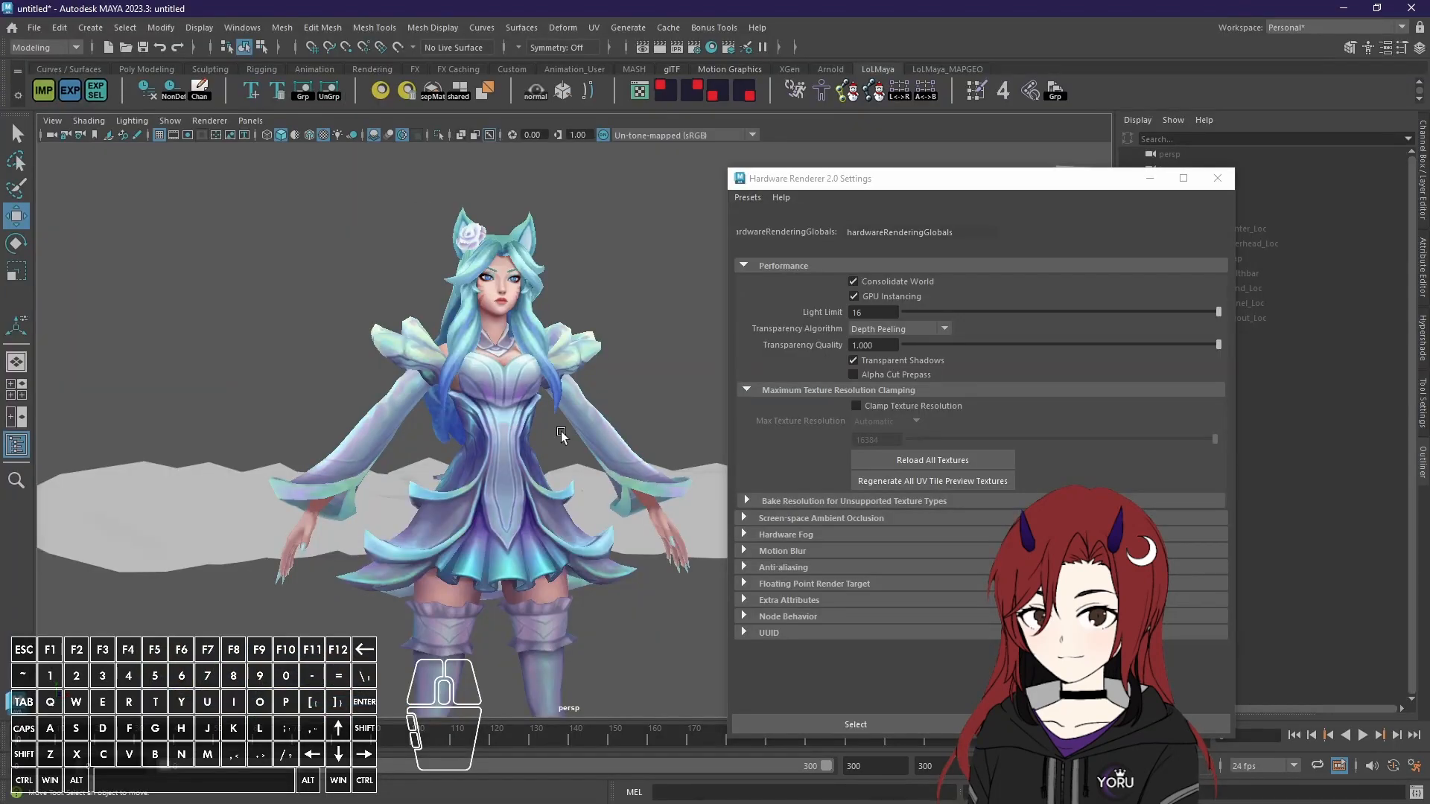
Step: In Maya, frame Ahri's face and upper body and reload all textures
scroll(552, 395, "up", 5, "alt")
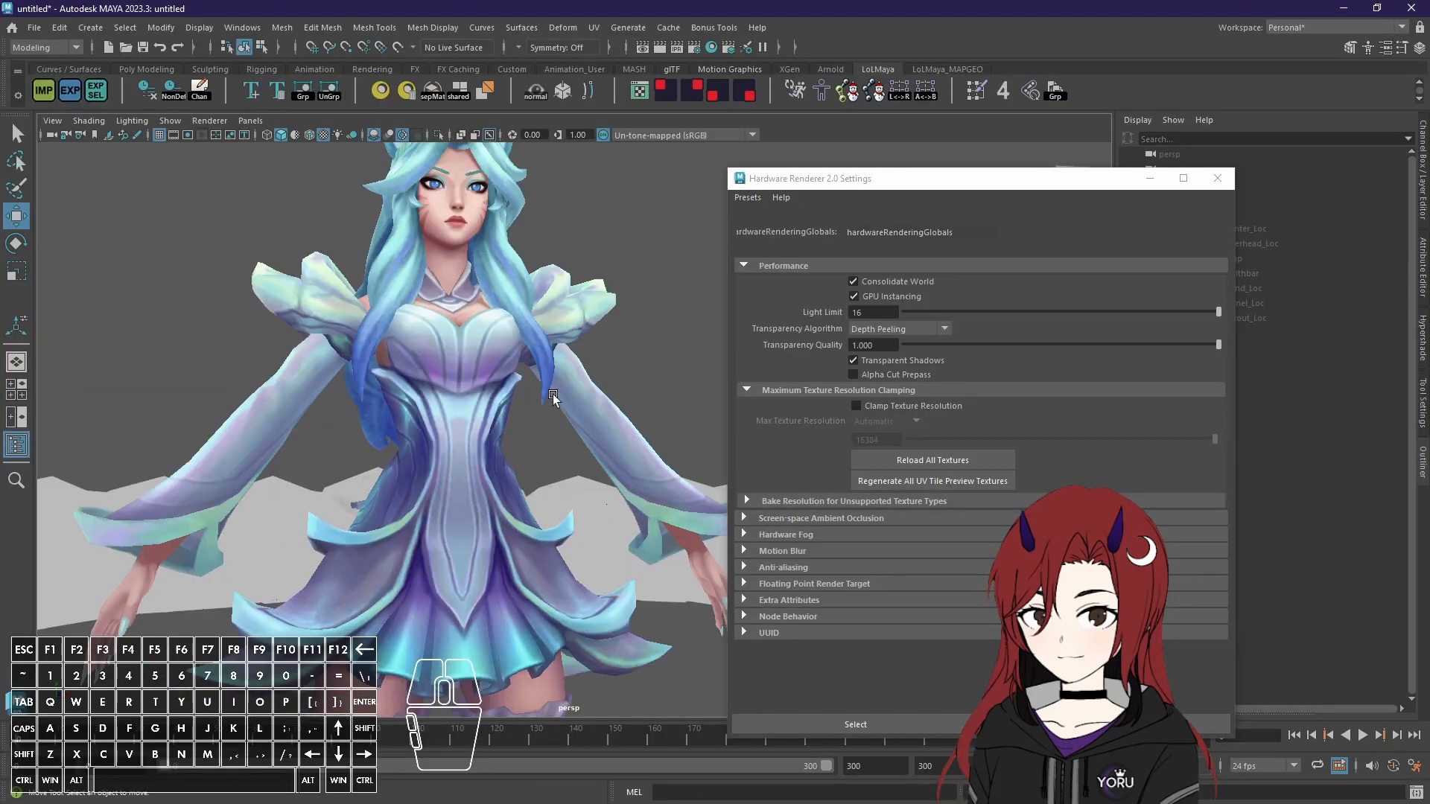
middle_click_drag(521, 337, 578, 489, "alt")
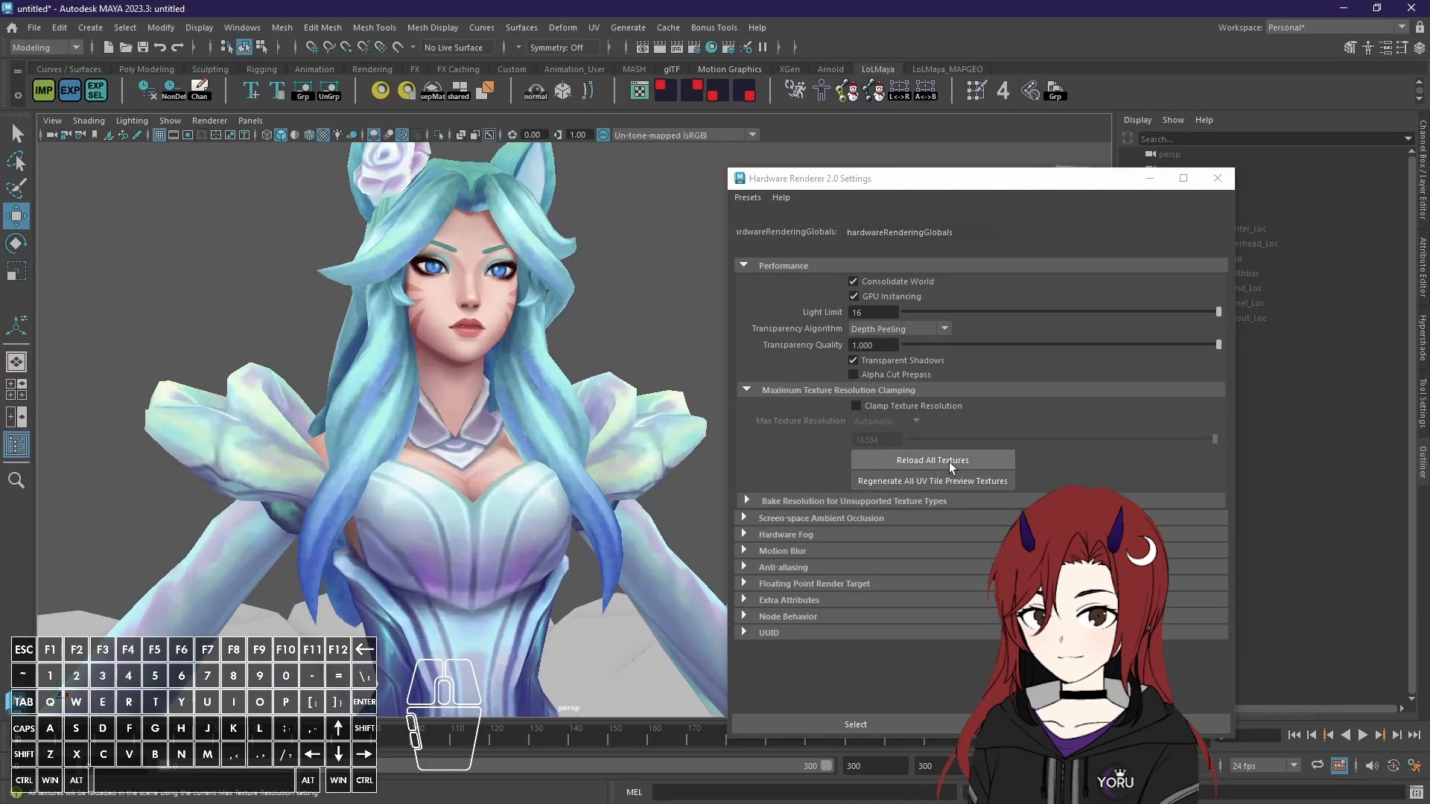
left_click(948, 462)
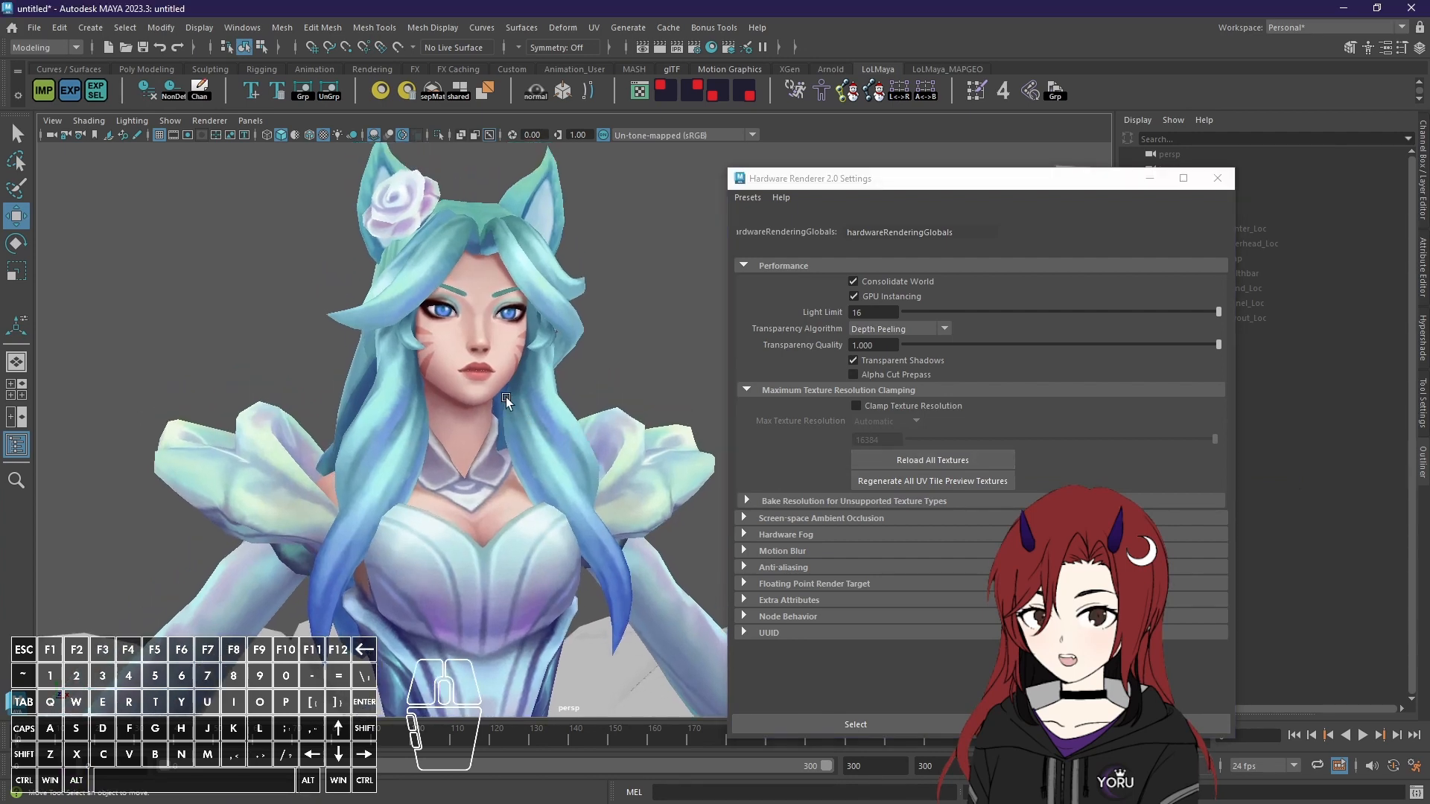
Step: Examine the denoised texture on the Ahri model, from the face and hair down to the dress and legs
scroll(488, 382, "up", 3)
scroll(488, 382, "down", 3)
left_click_drag(489, 383, 497, 469, "alt")
scroll(497, 469, "down", 2)
middle_click_drag(534, 543, 596, 311, "alt")
scroll(612, 385, "down", 2)
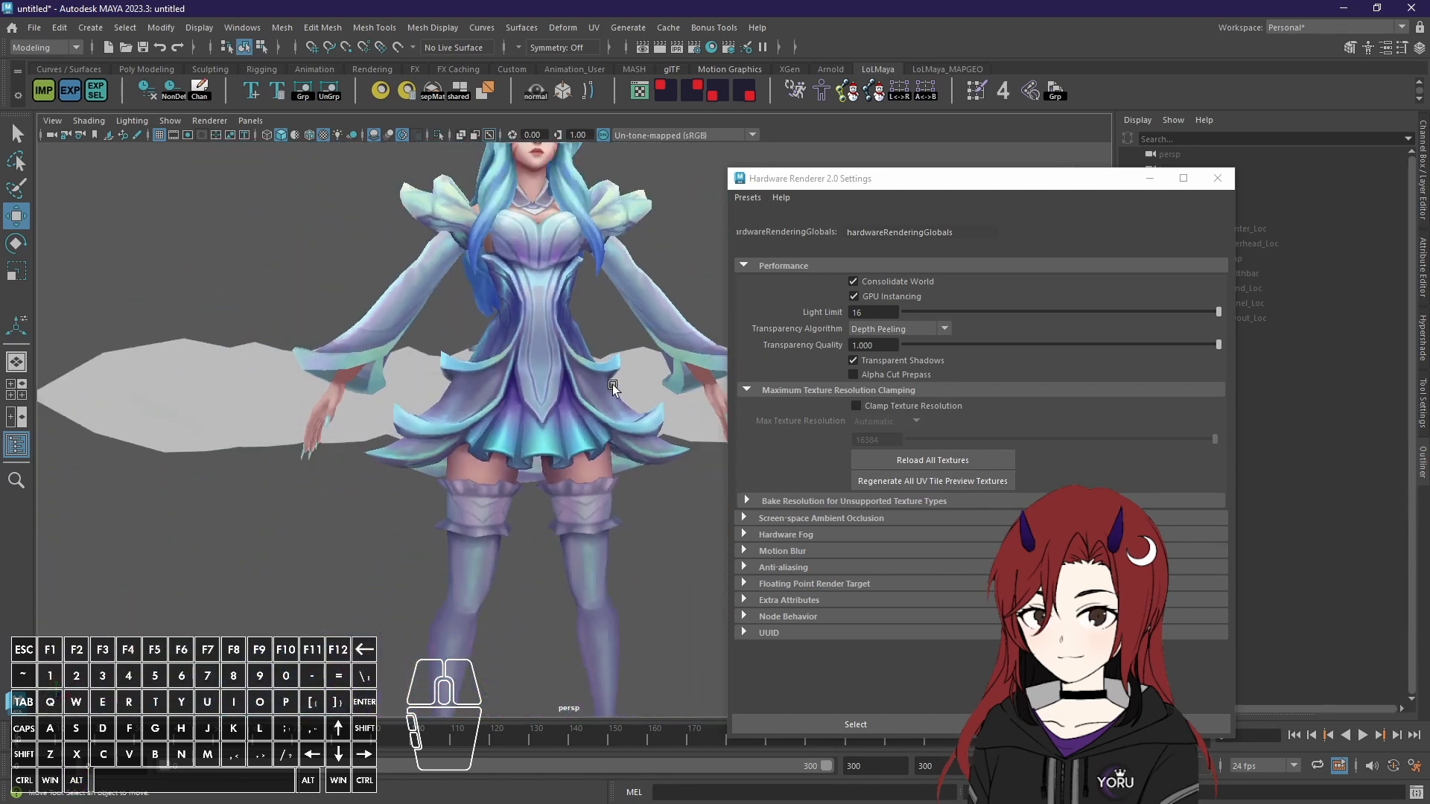
scroll(613, 388, "down", 2)
left_click_drag(586, 466, 708, 420, "alt")
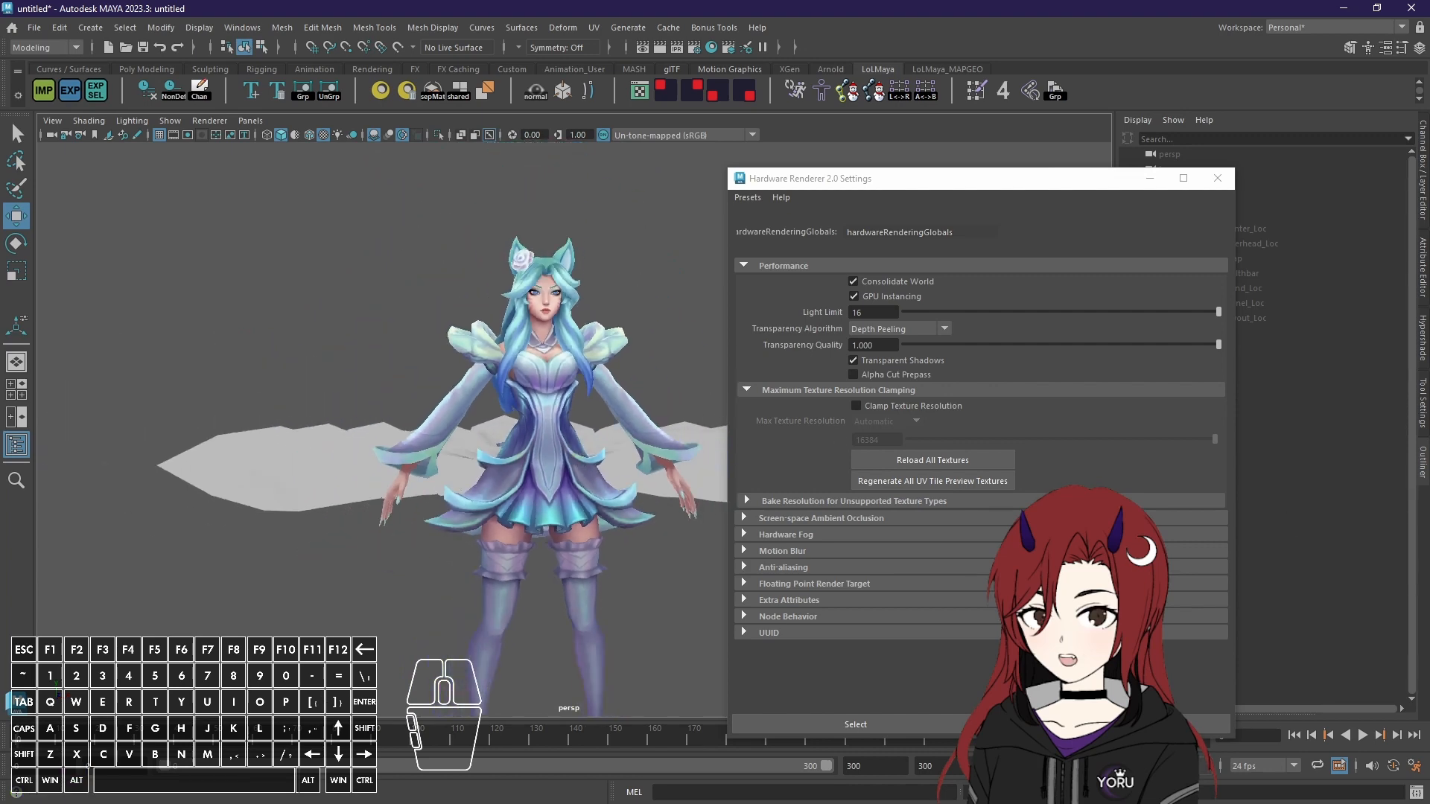
Step: Return to Photoshop and view the recorded commands in the "Save Texture, 2x and 4x" action of the League textures set
key("alt+Tab")
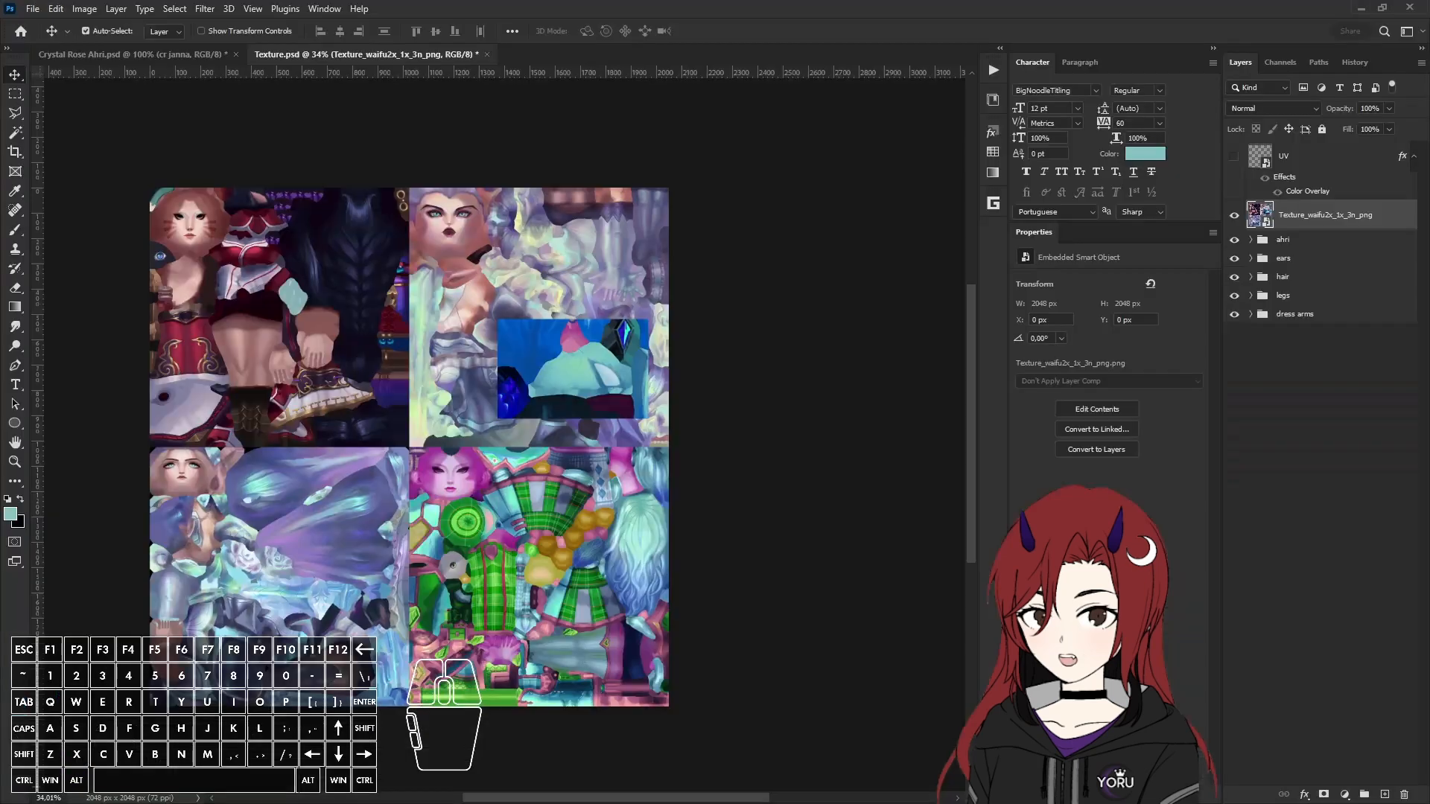
left_click_drag(563, 800, 525, 797)
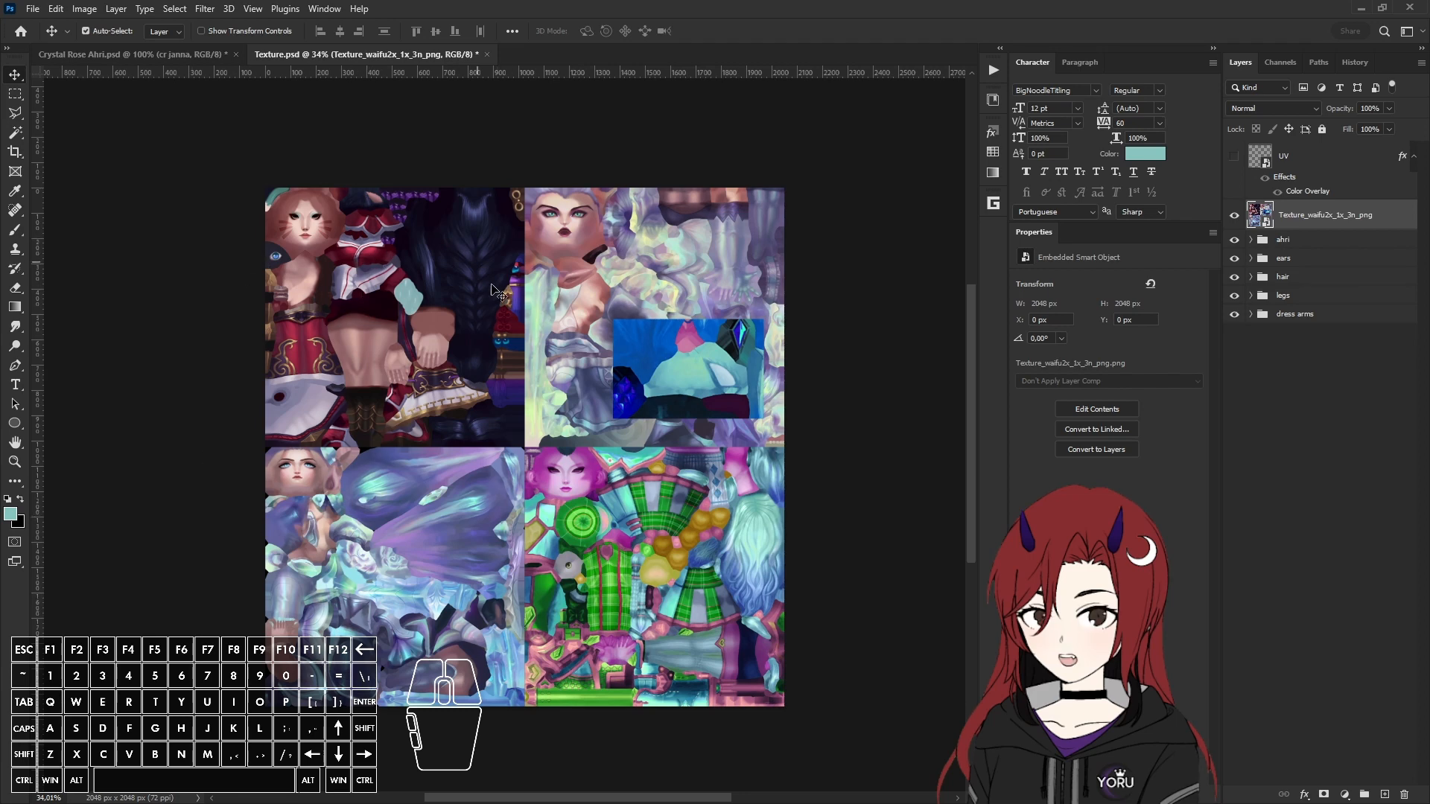
left_click(994, 70)
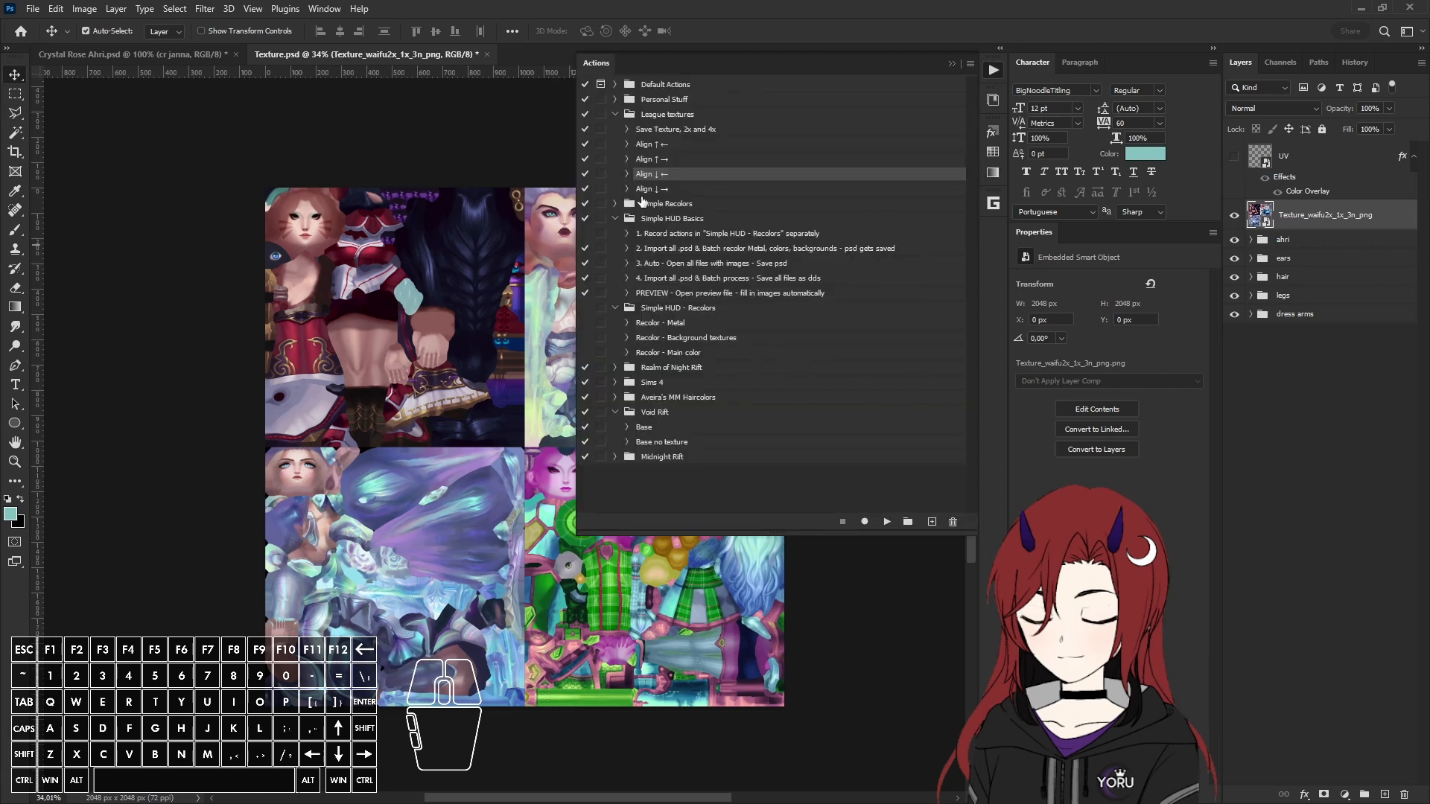
left_click(625, 130)
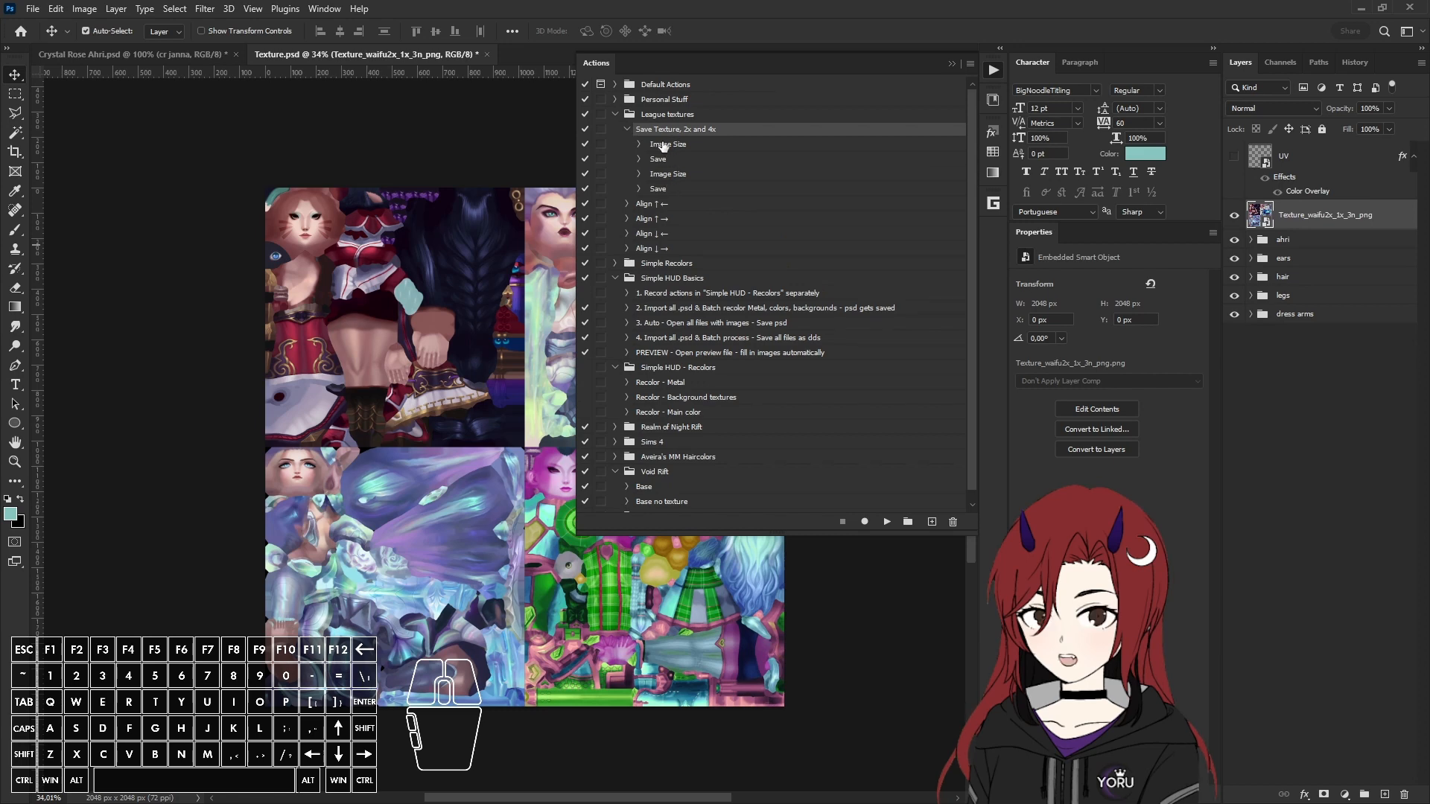
left_click(993, 69)
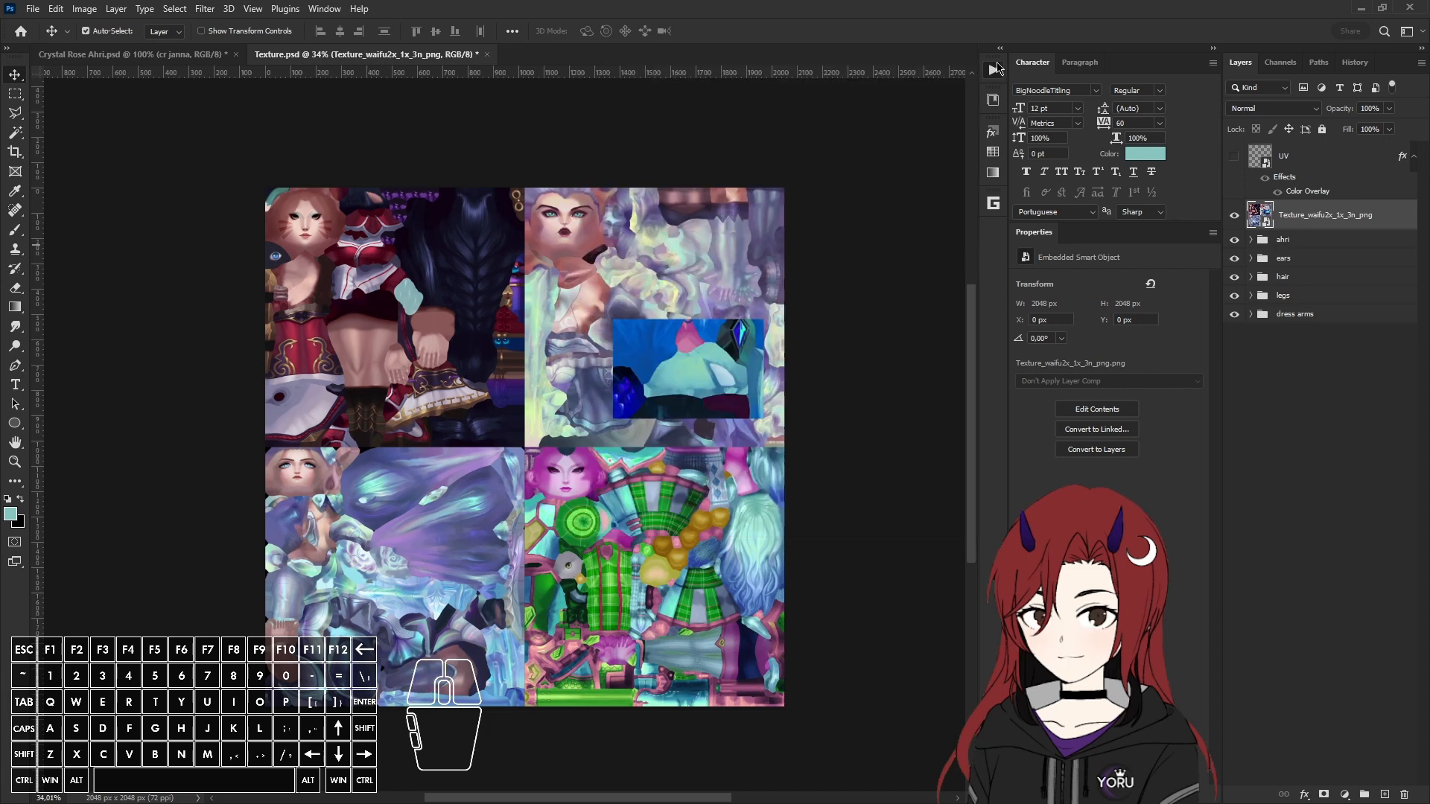
Step: Start saving the full-size texture as an NVIDIA Texture Tools Exporter DDS in Ahri.wad.client/ASSETS/Characters/Ahri/Skins/Base
left_click(32, 10)
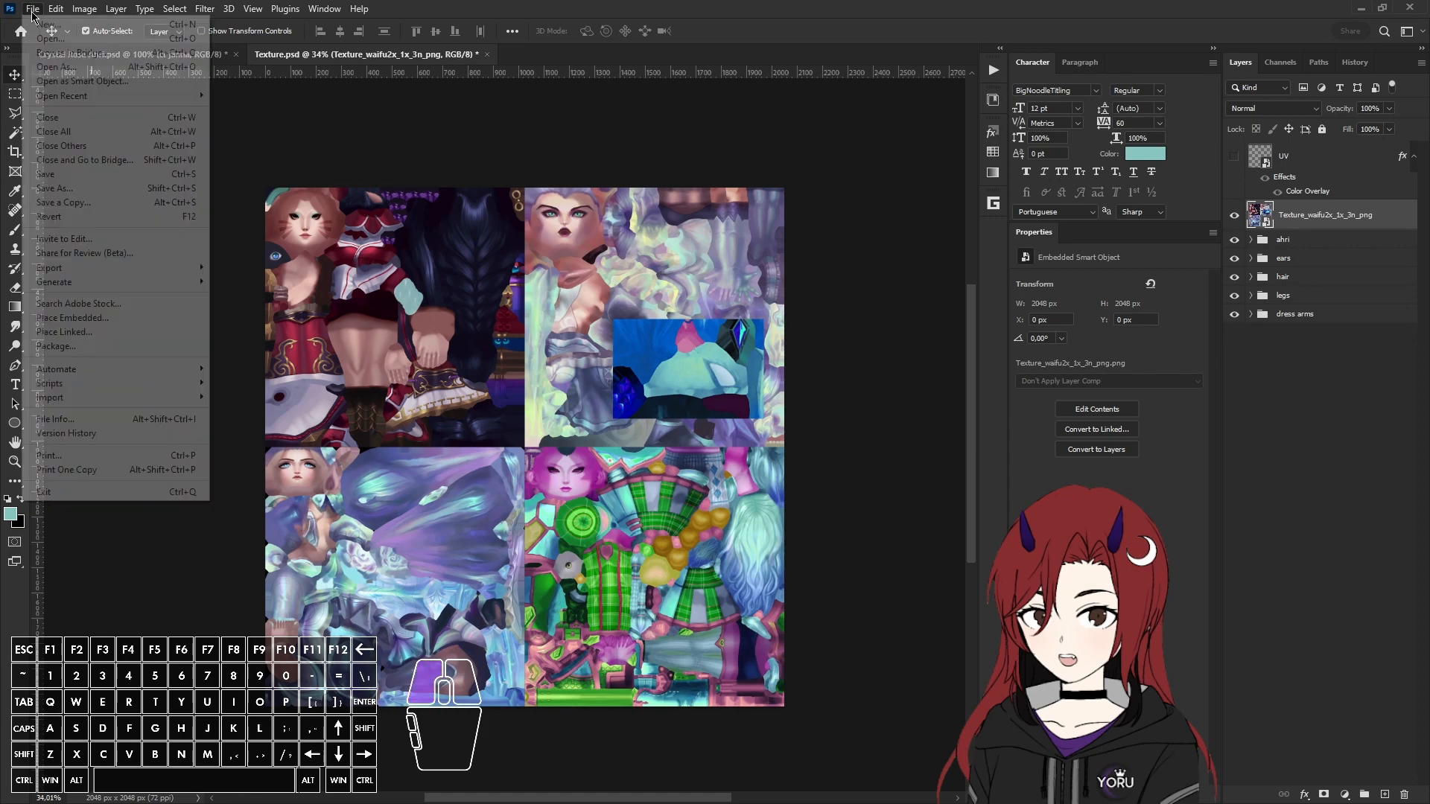
left_click(45, 188)
left_click(306, 477)
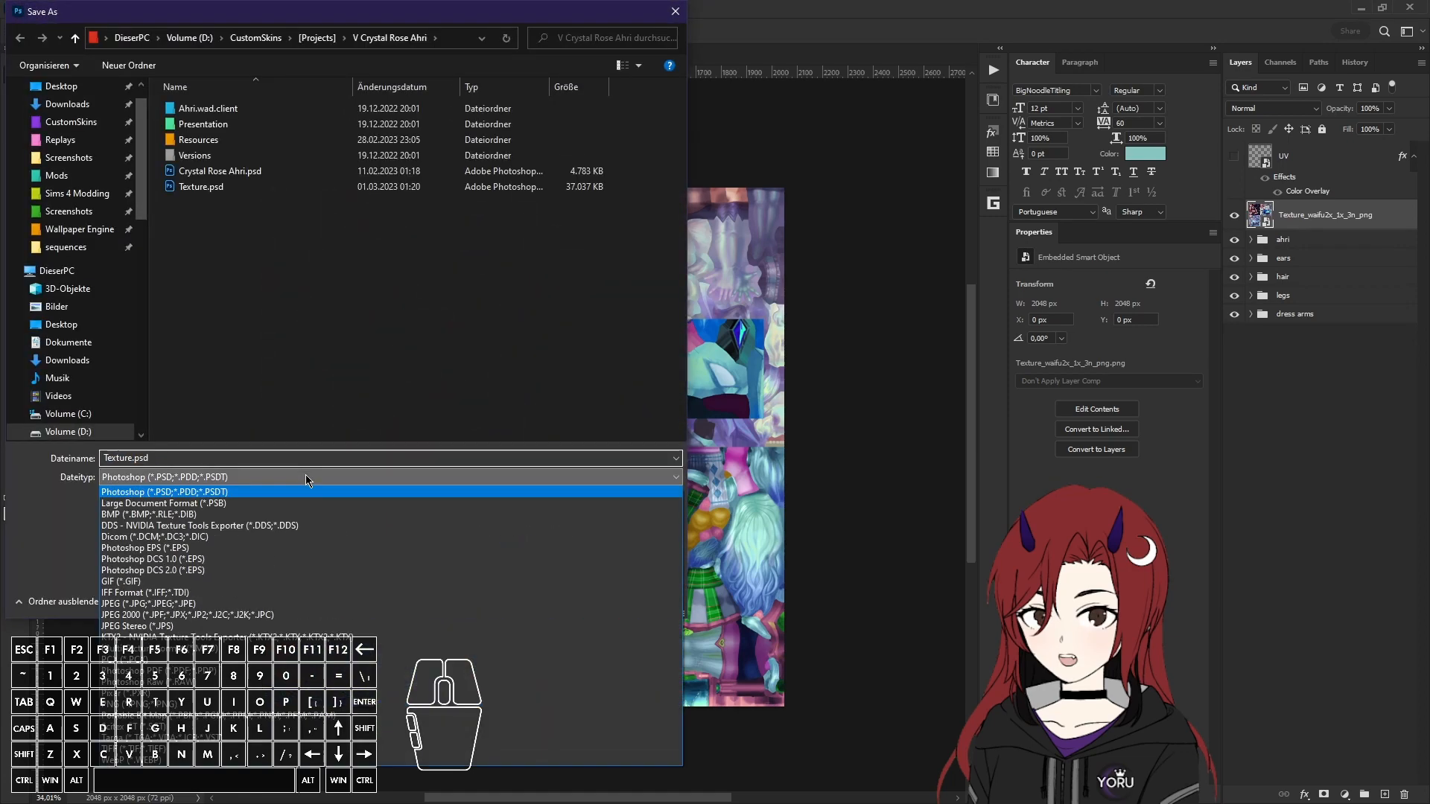
left_click(298, 524)
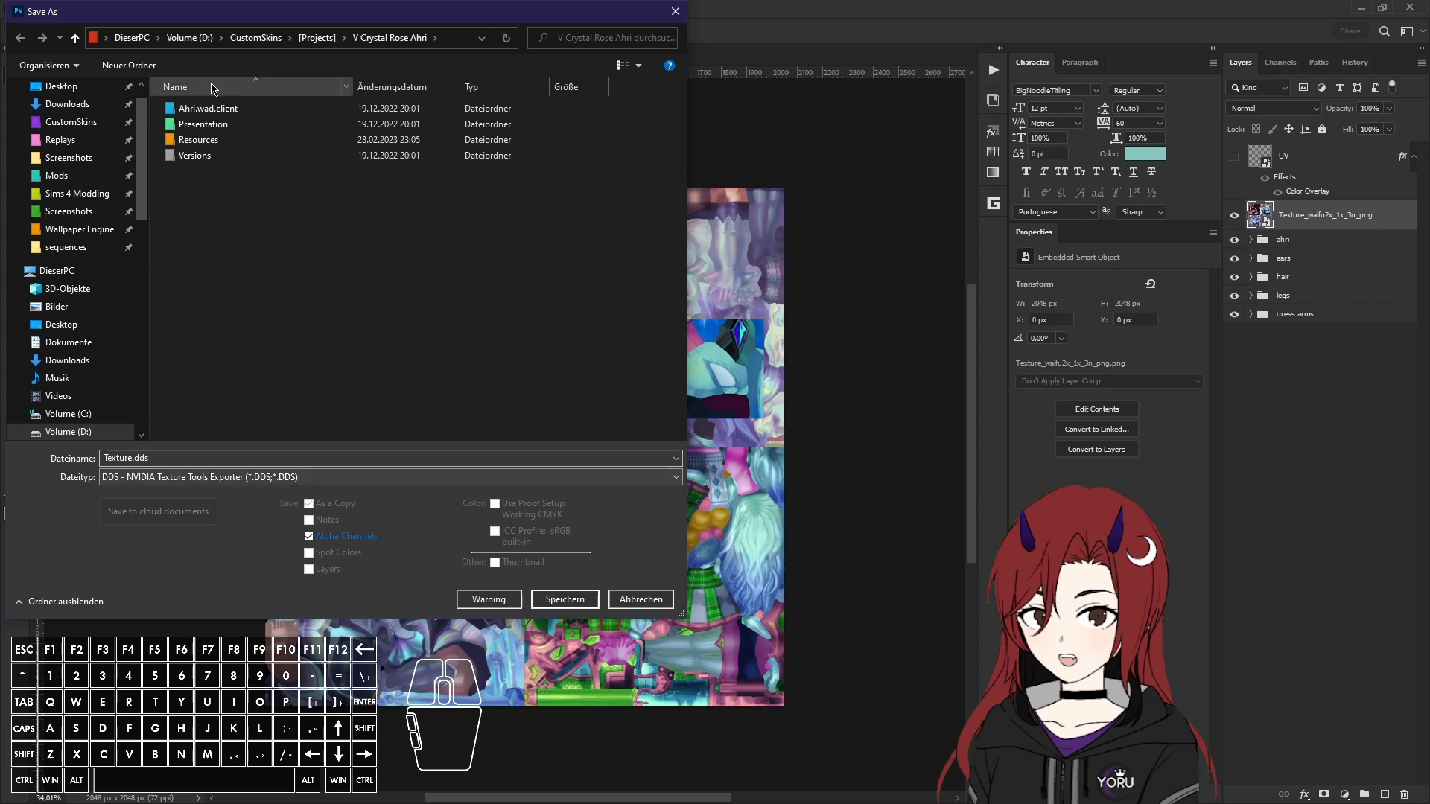
double_click(208, 110)
double_click(208, 111)
double_click(208, 110)
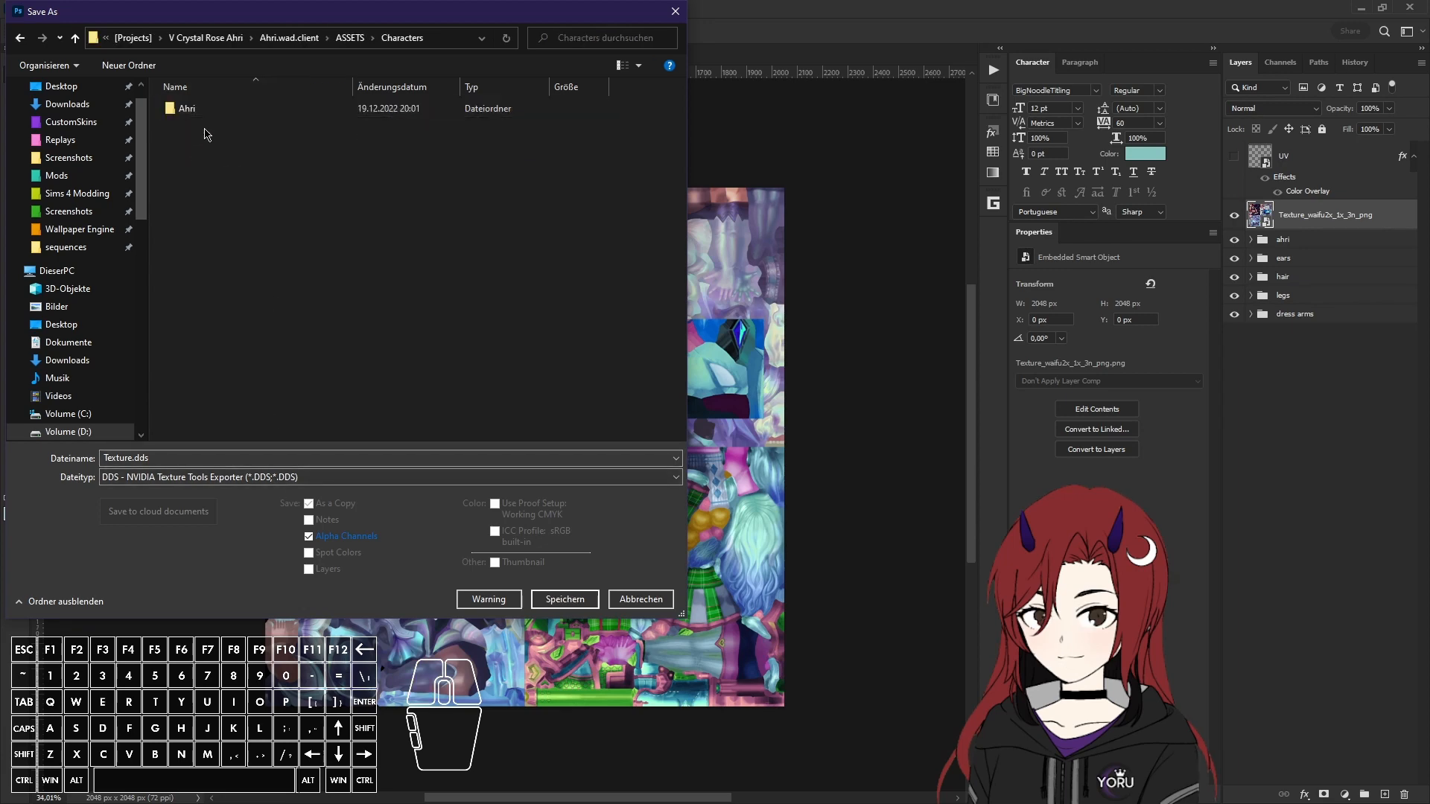
double_click(200, 110)
double_click(198, 124)
double_click(192, 111)
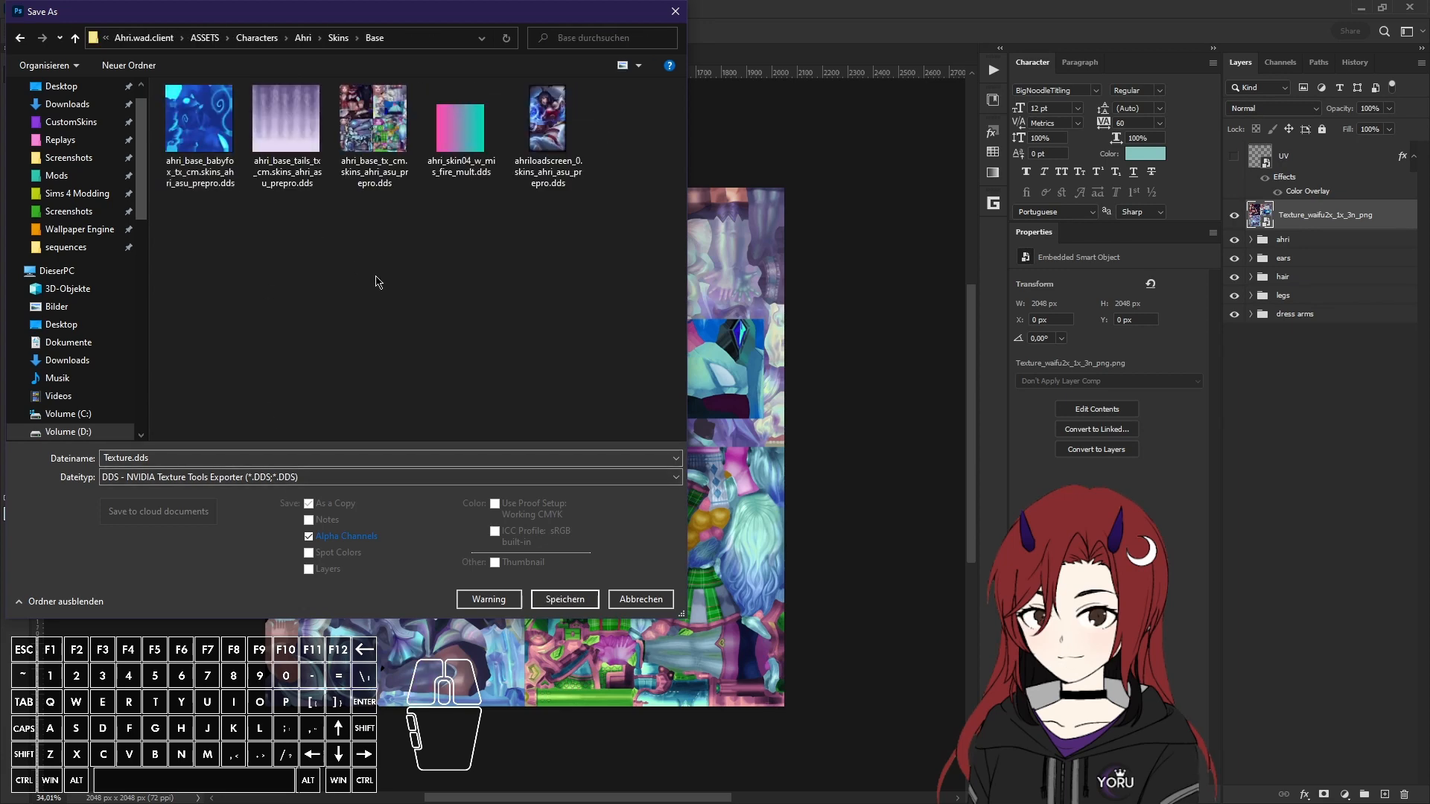
Step: Overwrite ahri_base_tx_cm.skins_ahri_asu_prepro.dds with the 2048 x 2048 texture, using BC3 format and Highest compression quality
double_click(368, 146)
left_click(845, 411)
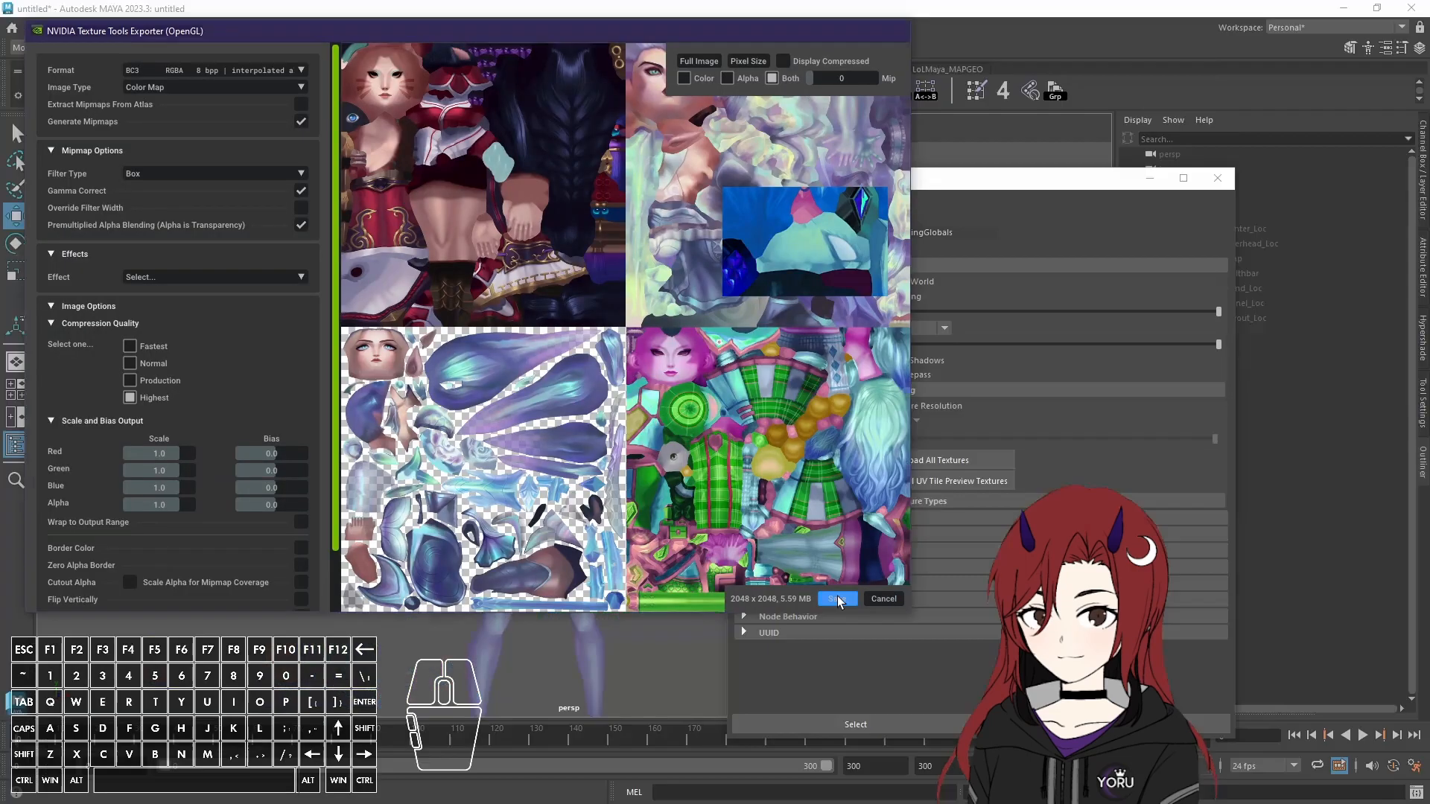
left_click(837, 599)
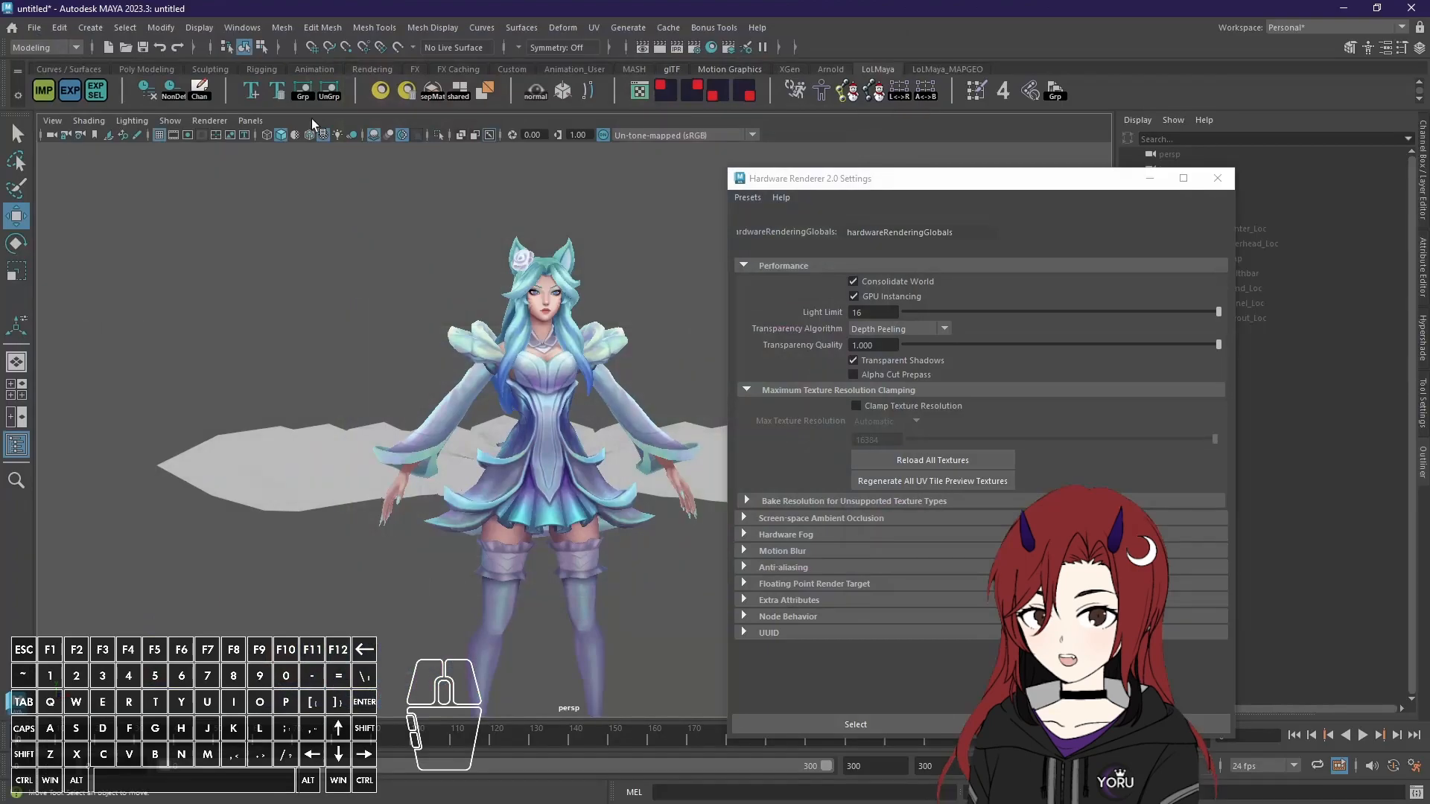
Step: Return to Photoshop and resize the texture image to 1024 x 1024 pixels
key("alt+Tab")
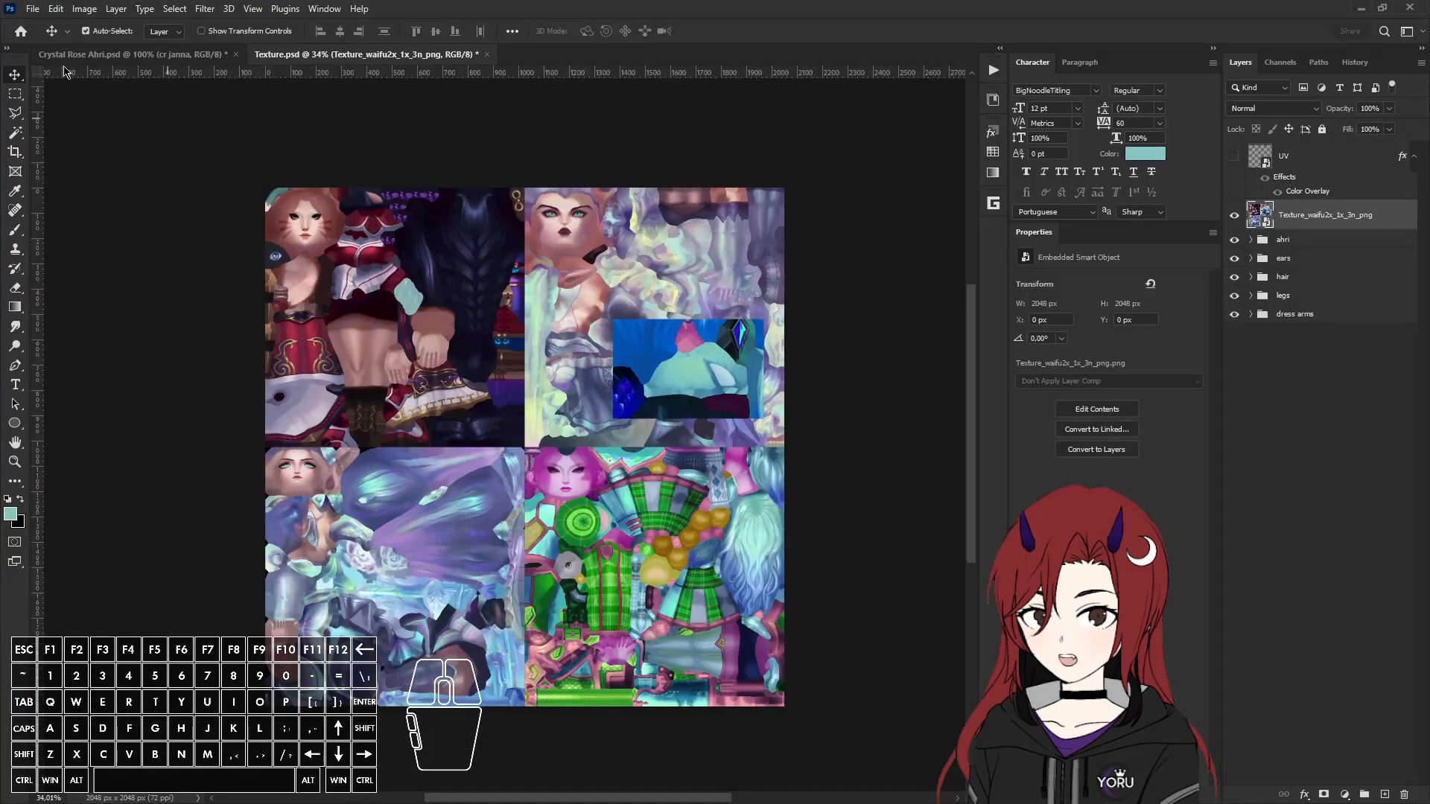
left_click(84, 9)
left_click(117, 120)
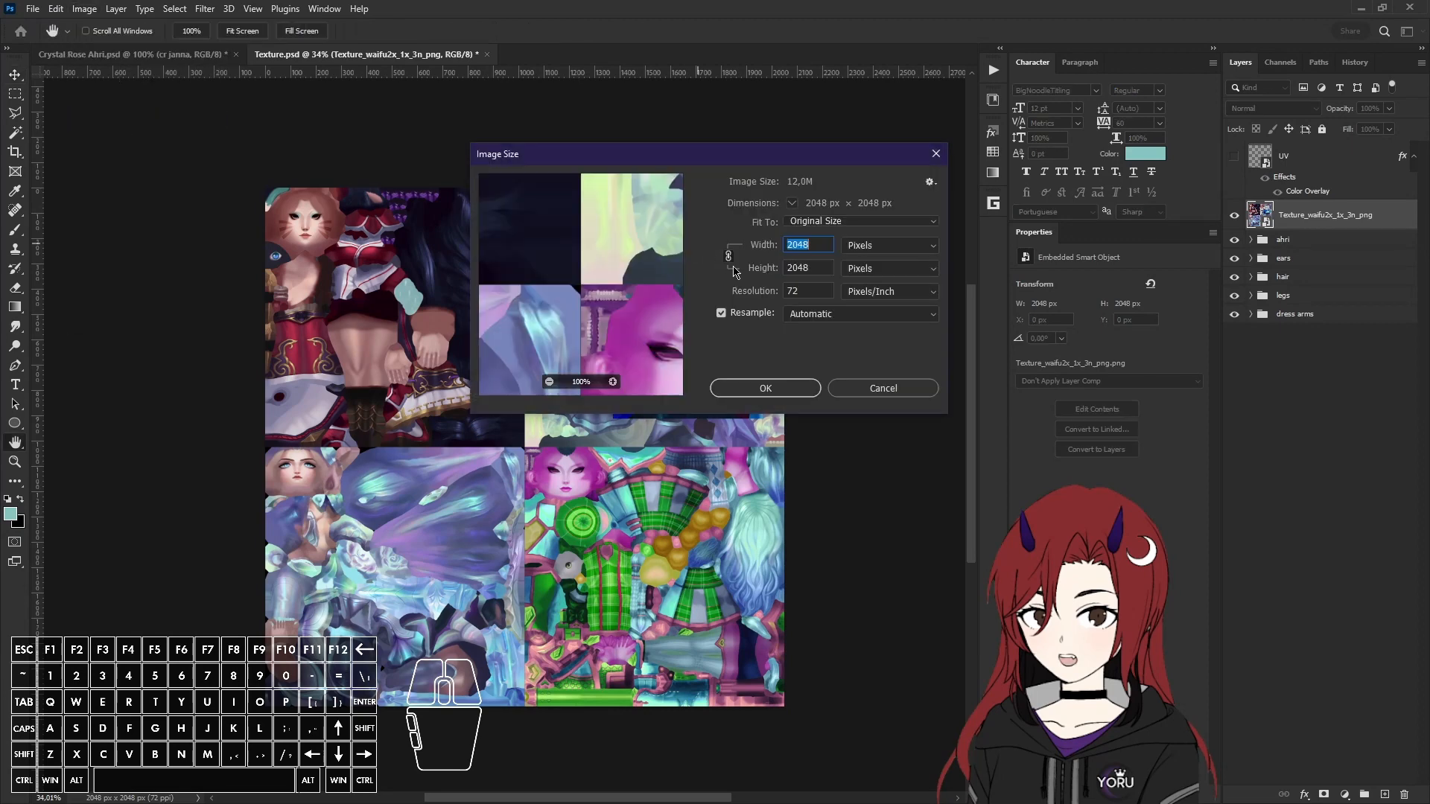
type("1024")
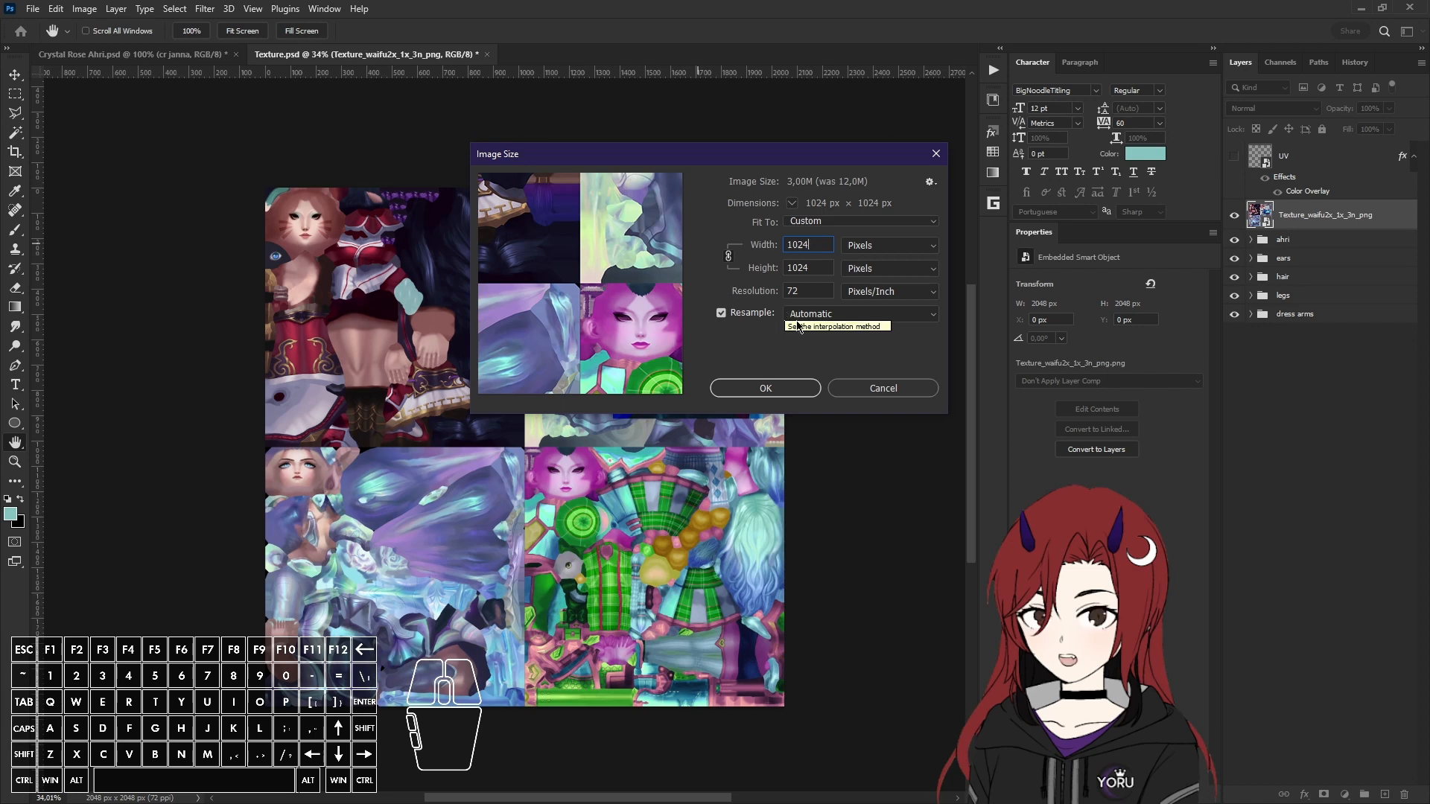
left_click(797, 393)
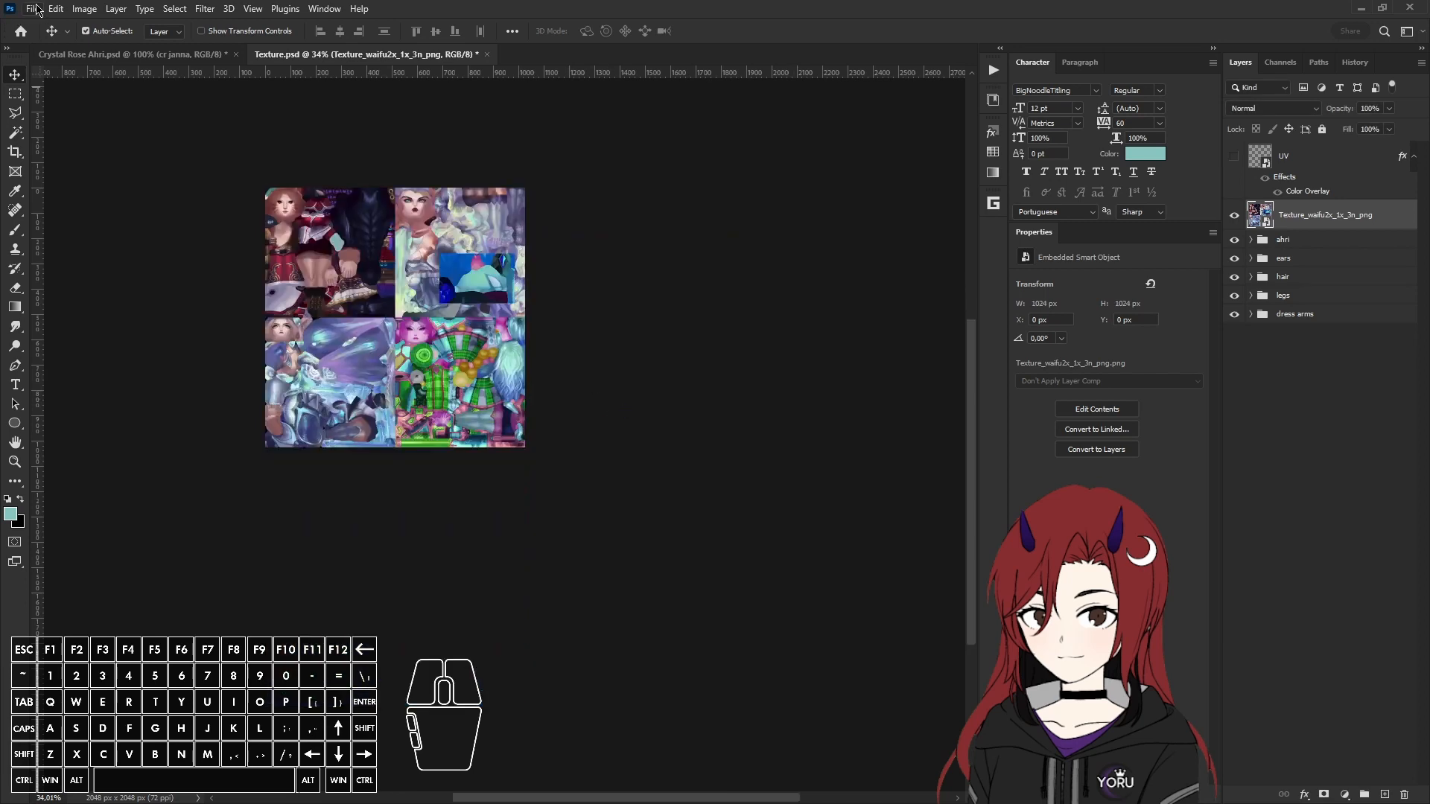
Step: Start saving the 1024-pixel texture as an NVIDIA DDS file in Ahri.wad.client/ASSETS/Characters/Ahri/Skins/Base
left_click(35, 9)
left_click(80, 189)
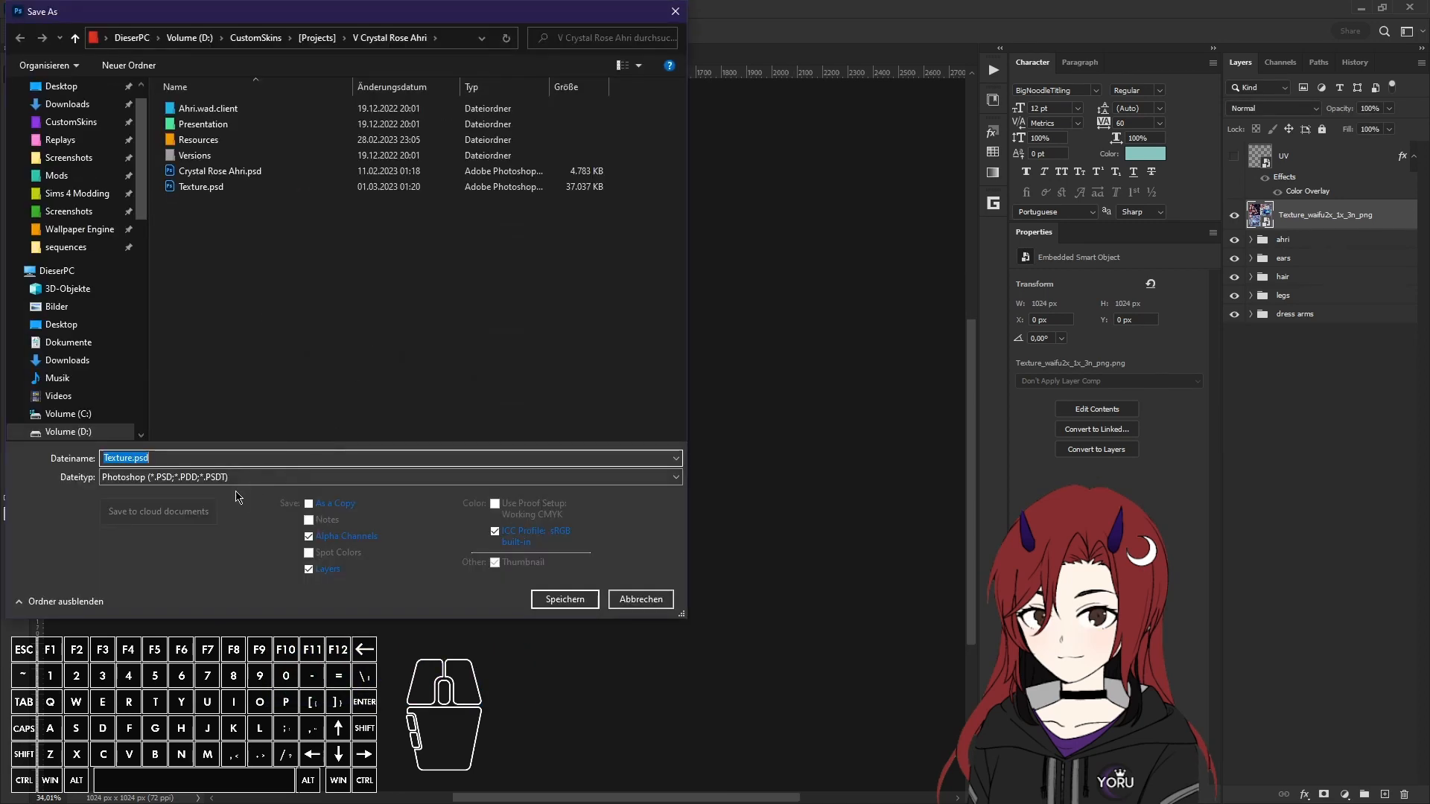
left_click(238, 478)
left_click(235, 491)
double_click(199, 108)
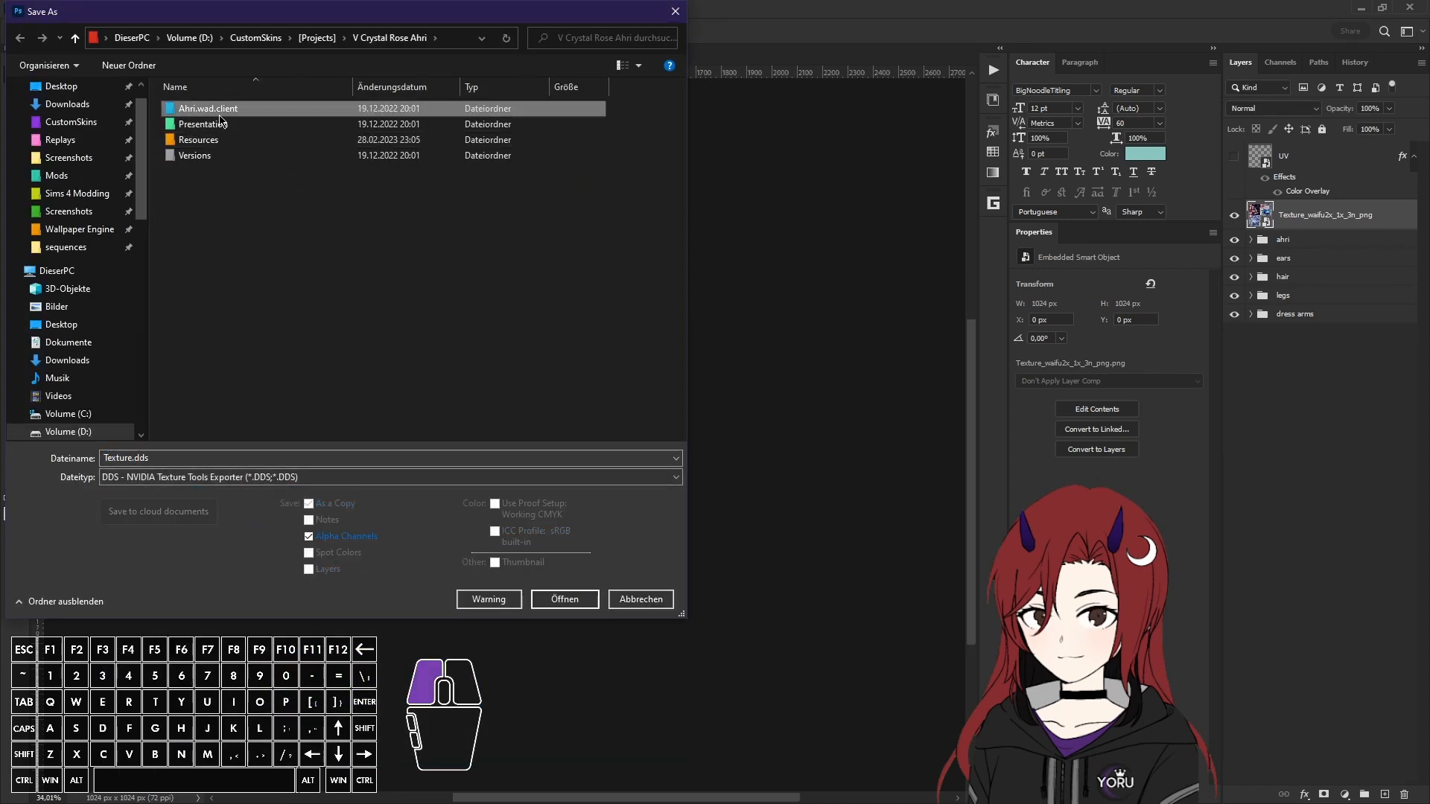
double_click(192, 108)
double_click(192, 108)
double_click(189, 108)
double_click(188, 126)
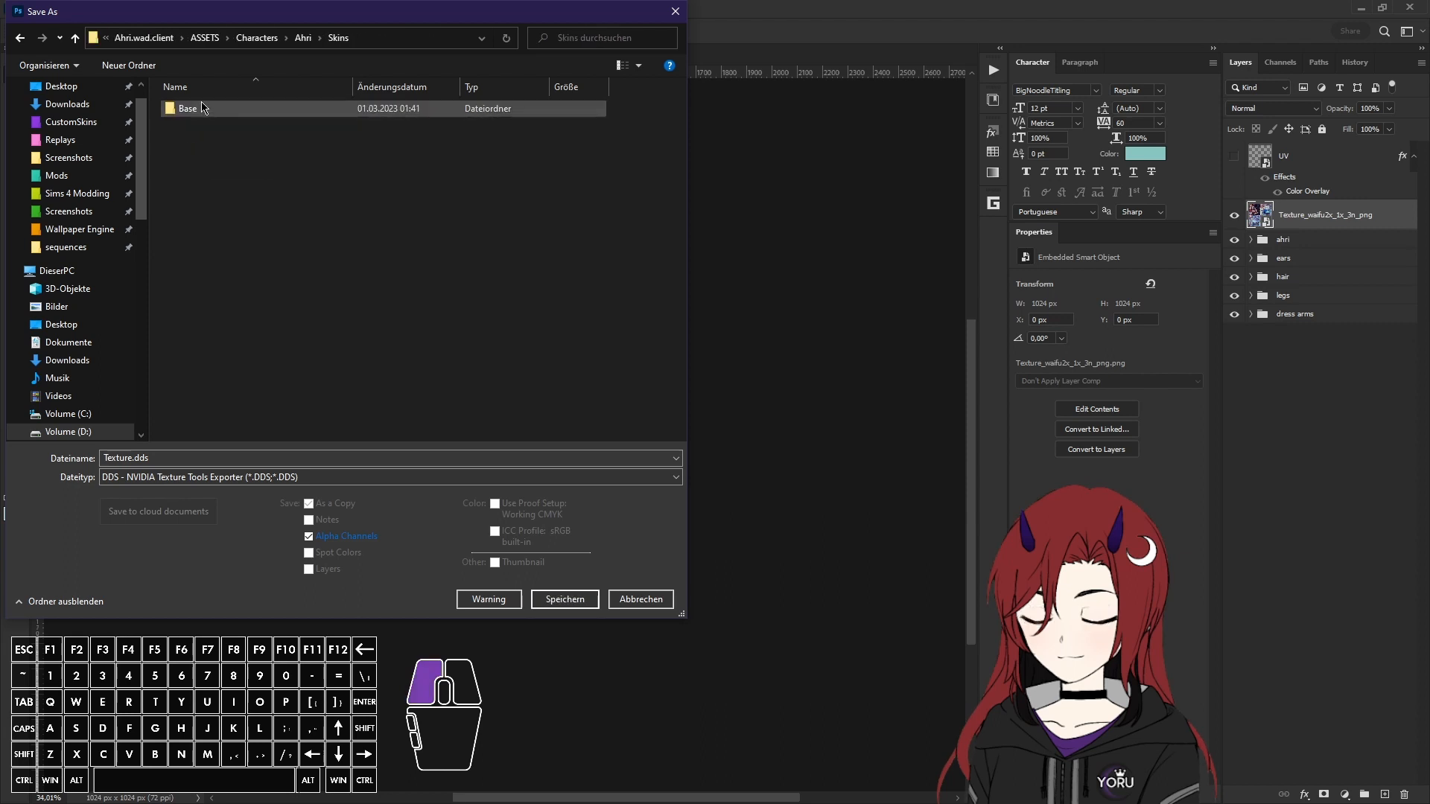
double_click(188, 108)
Step: Name the DDS file 2x_ahri_base_tx_cm.skins_ahri_asu_prepro.dds, based on the existing base texture's name, and export it
left_click(365, 165)
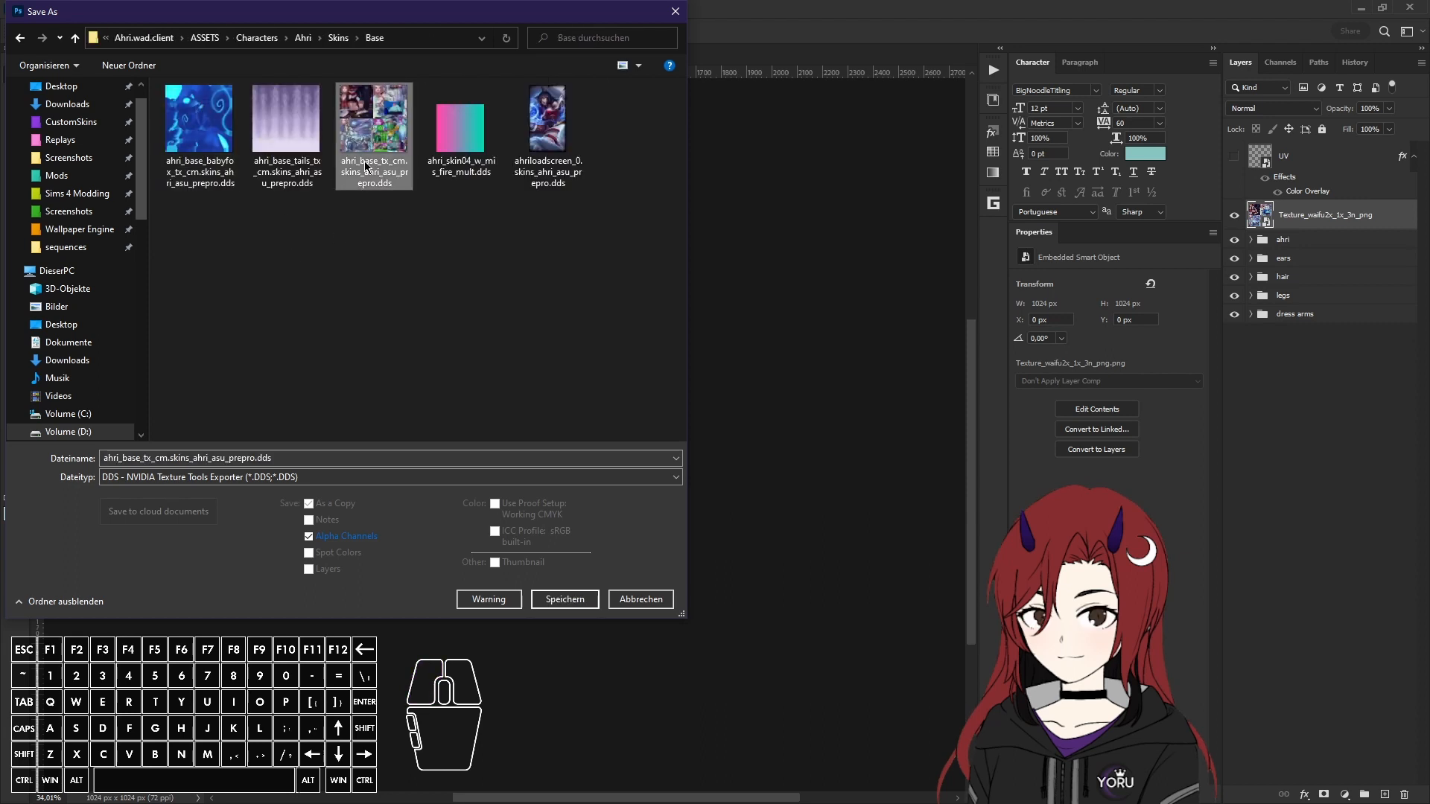
left_click(126, 457)
left_click(105, 458)
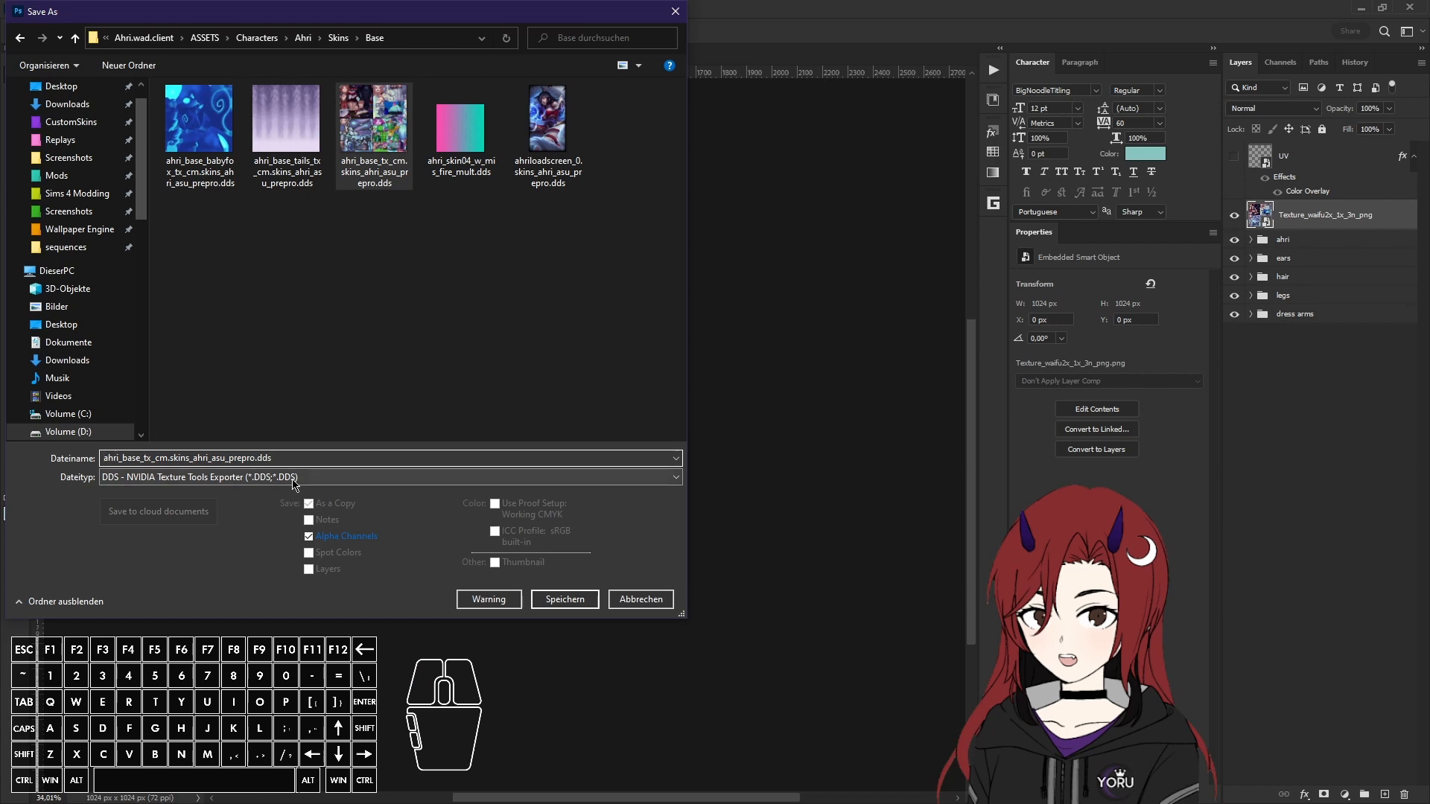
type("2x:")
key("BackSpace")
type("_")
key("Return")
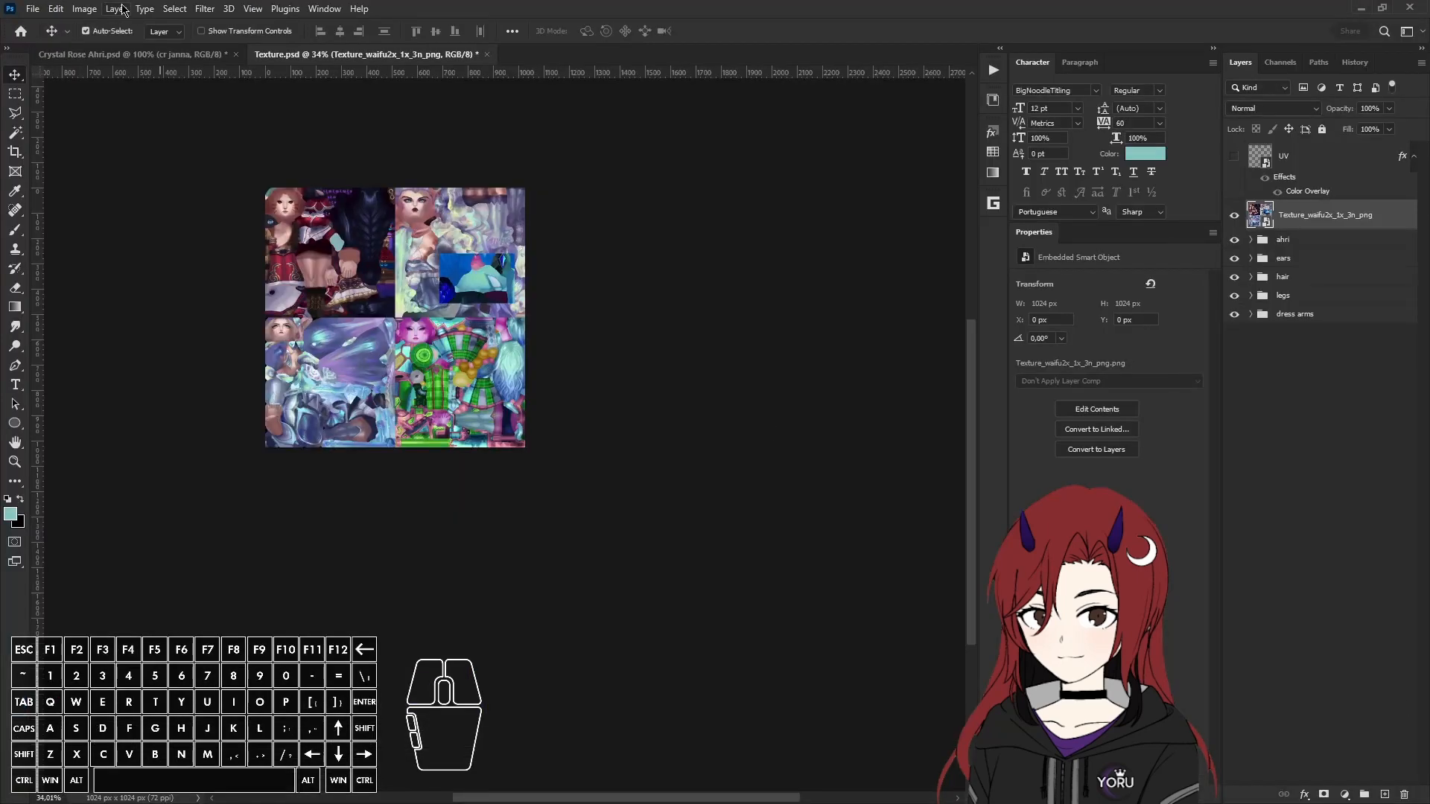
Step: Resize the texture image to 512 x 512 pixels
left_click(84, 8)
left_click(139, 118)
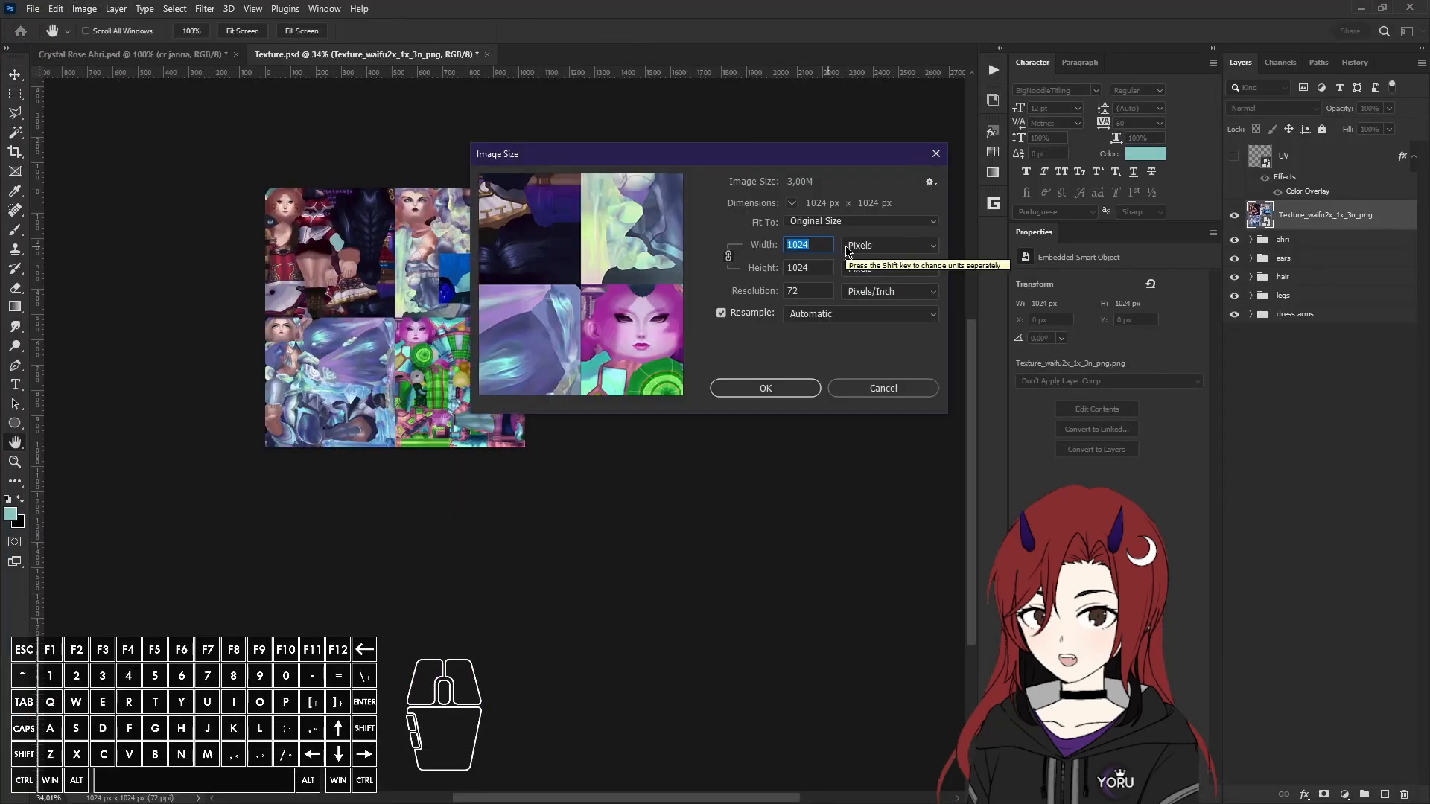
type("51")
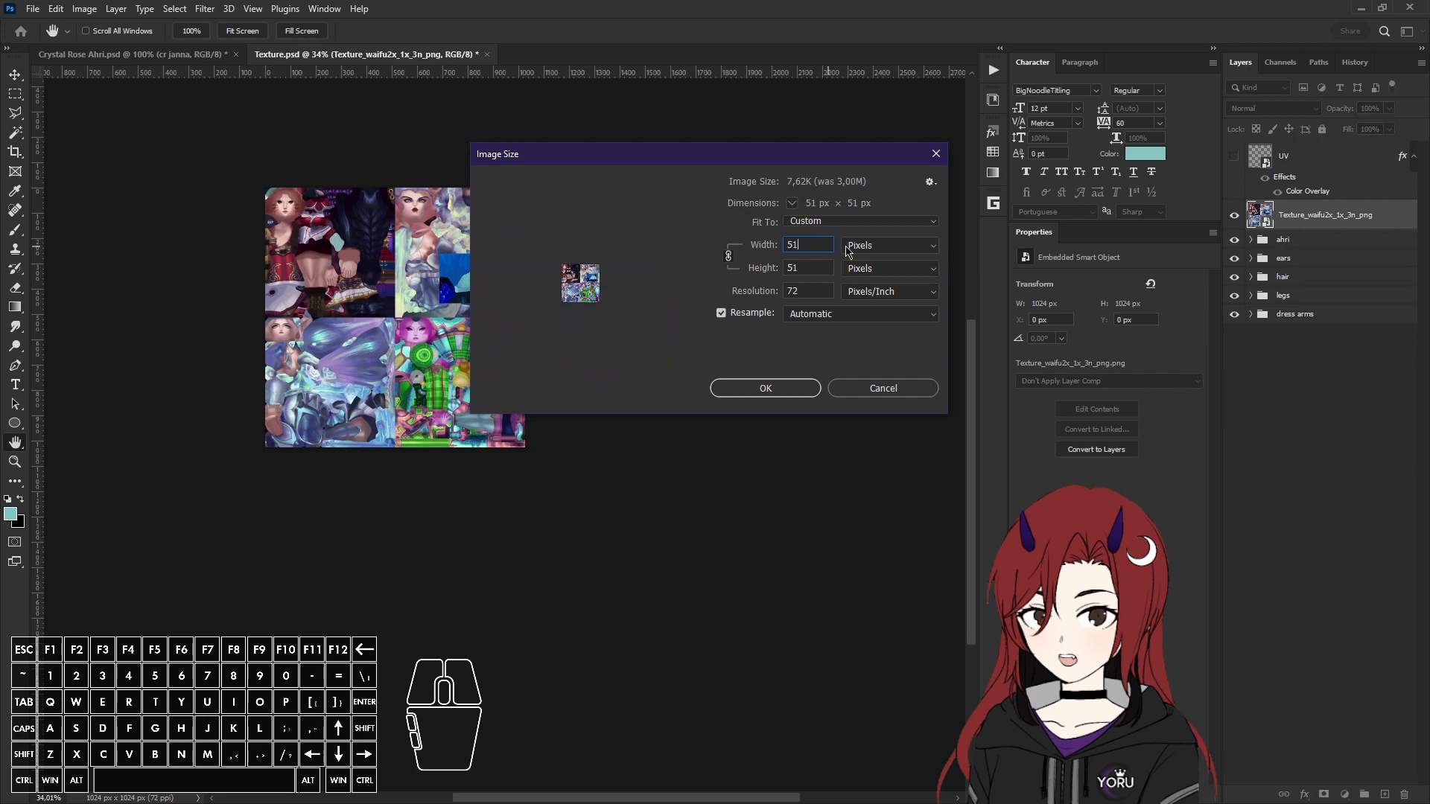
type("2")
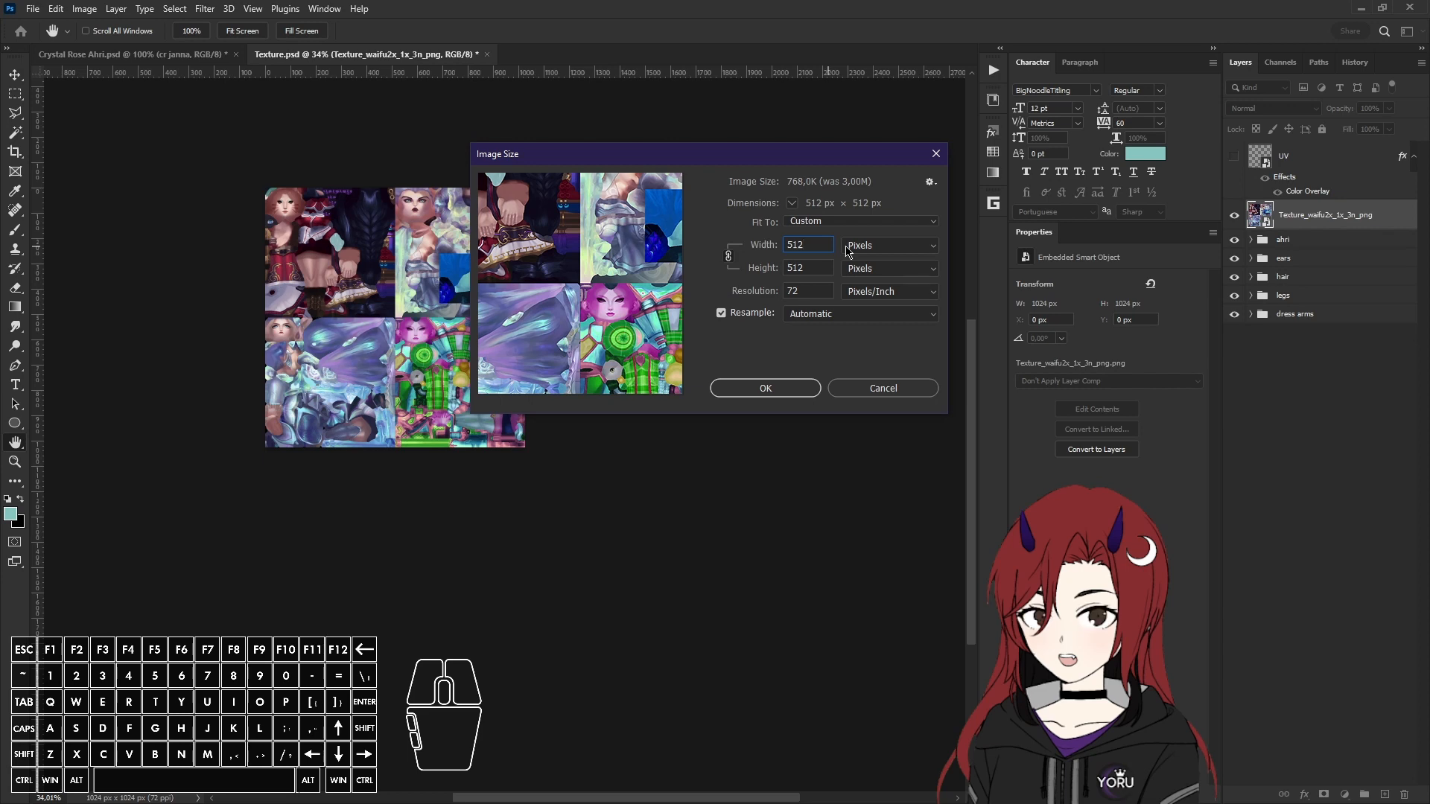
key("Return")
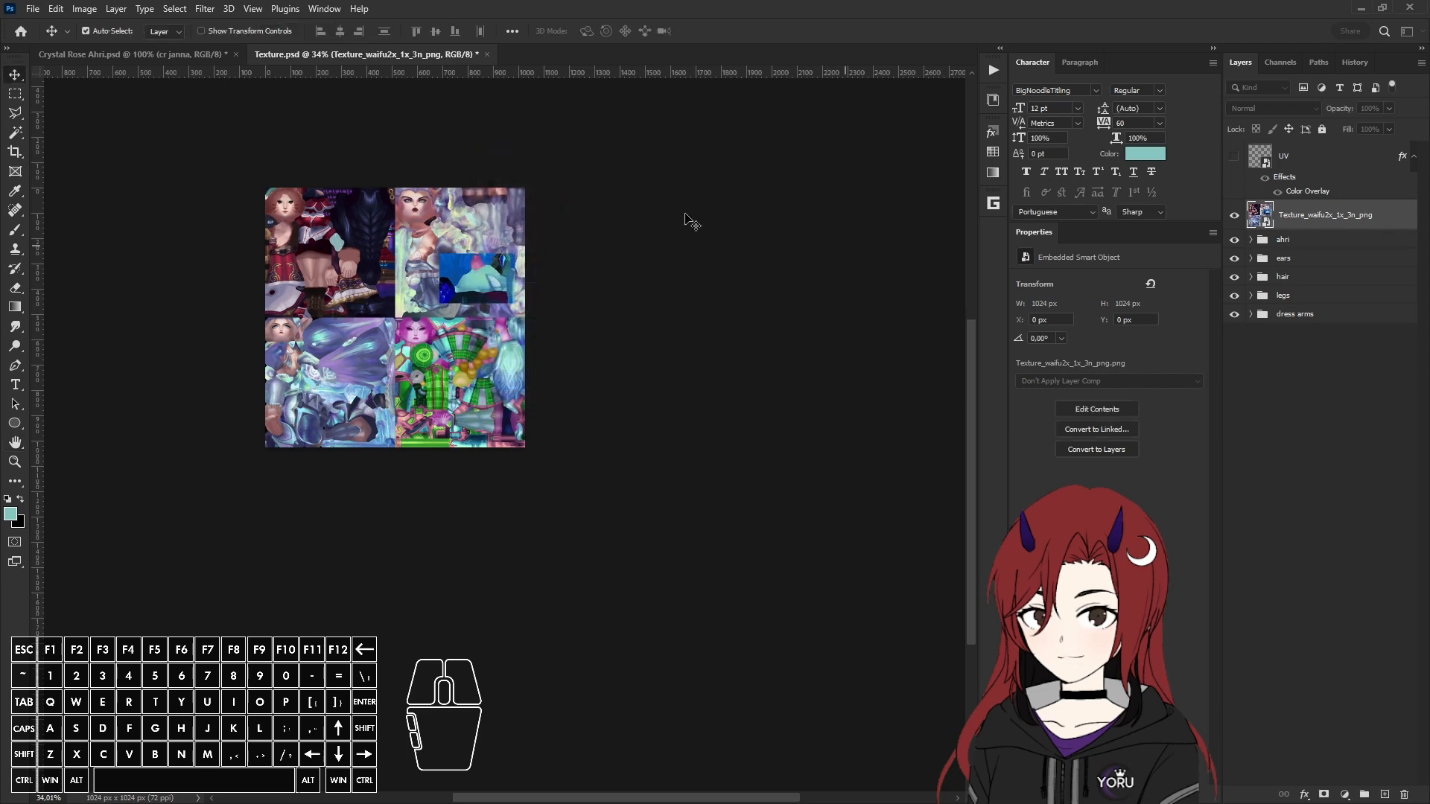
Step: Start saving the 512-pixel texture as an NVIDIA DDS file in Ahri.wad.client/ASSETS/Characters/Ahri/Skins/Base
left_click(33, 8)
left_click(104, 181)
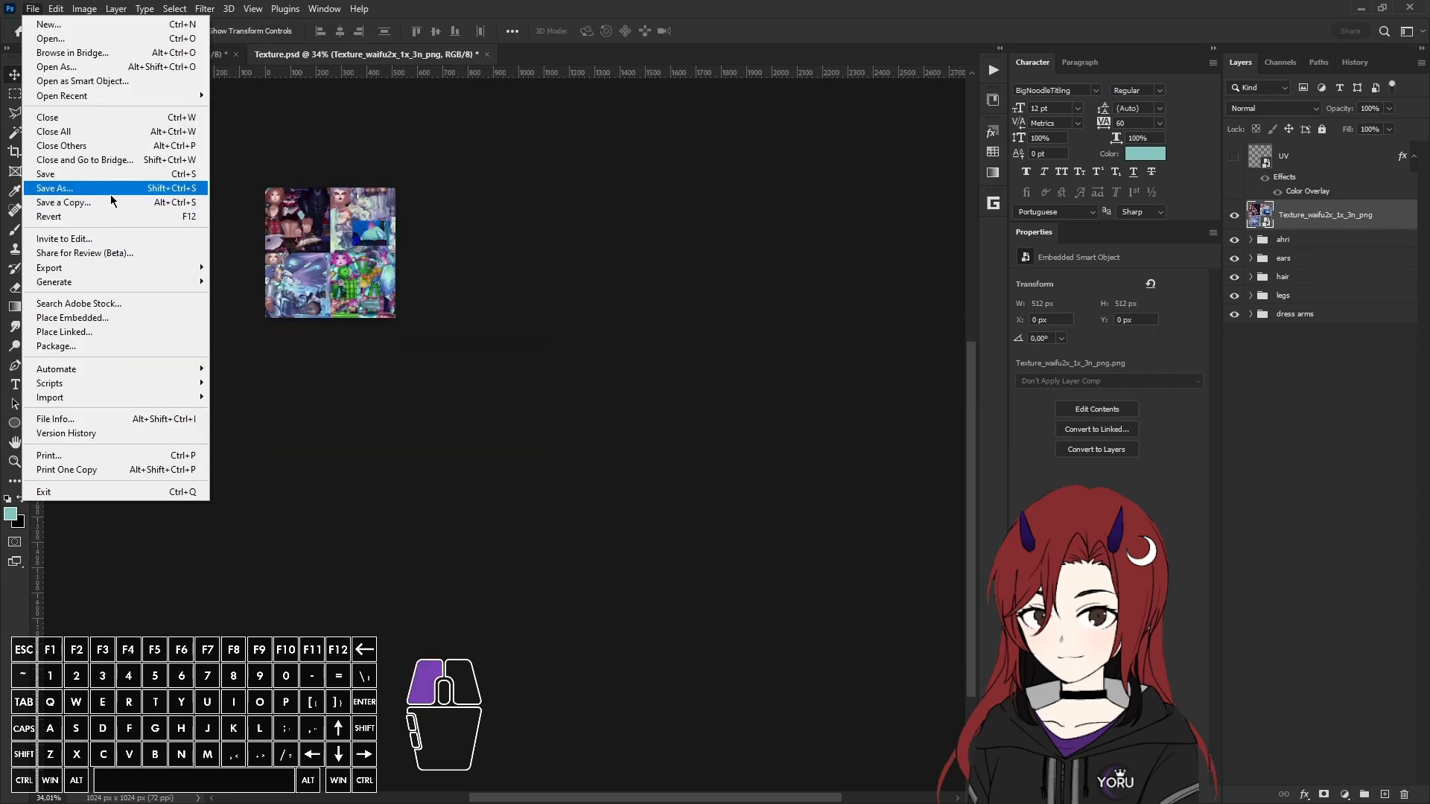
left_click(387, 476)
left_click(223, 502)
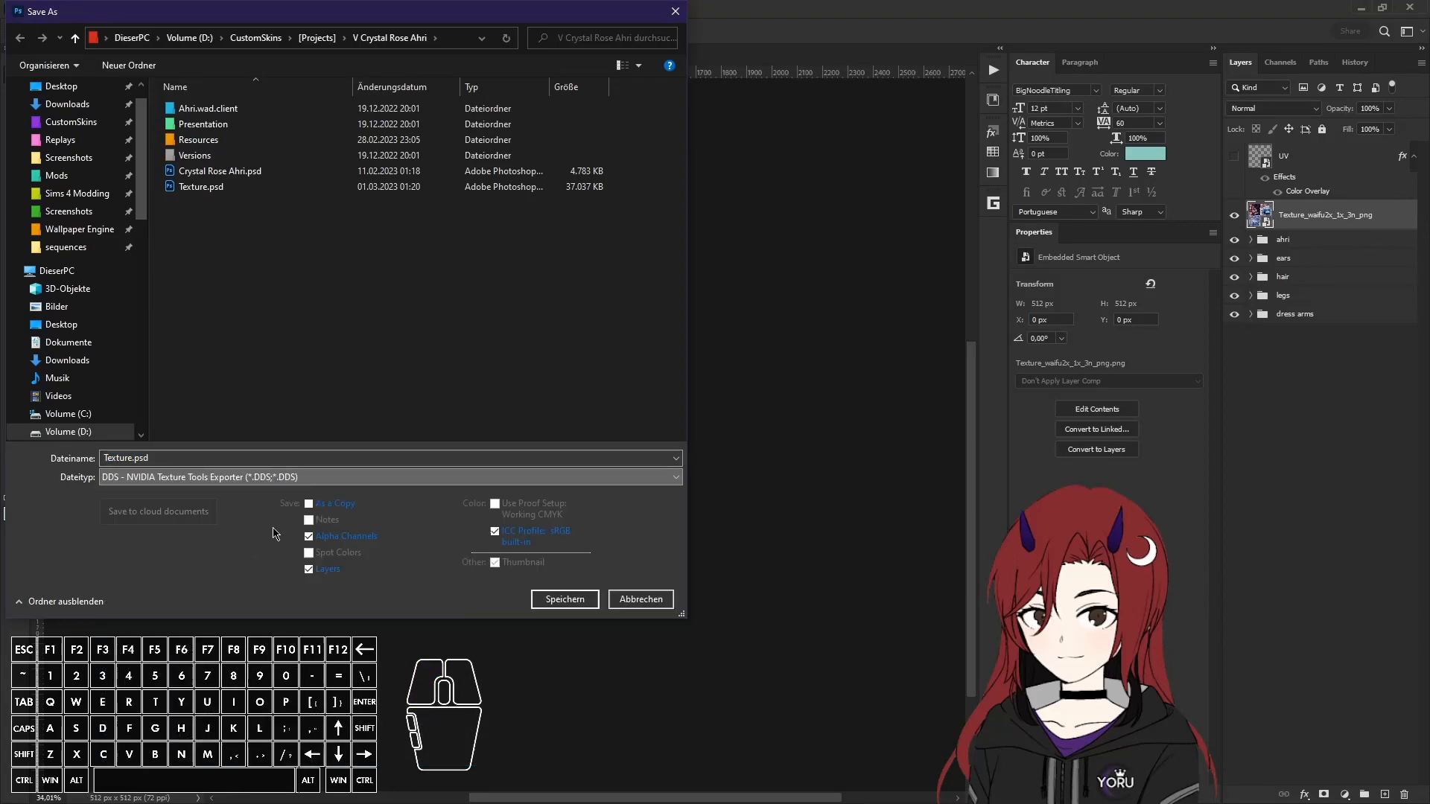
left_click(202, 108)
double_click(202, 108)
double_click(202, 108)
double_click(203, 108)
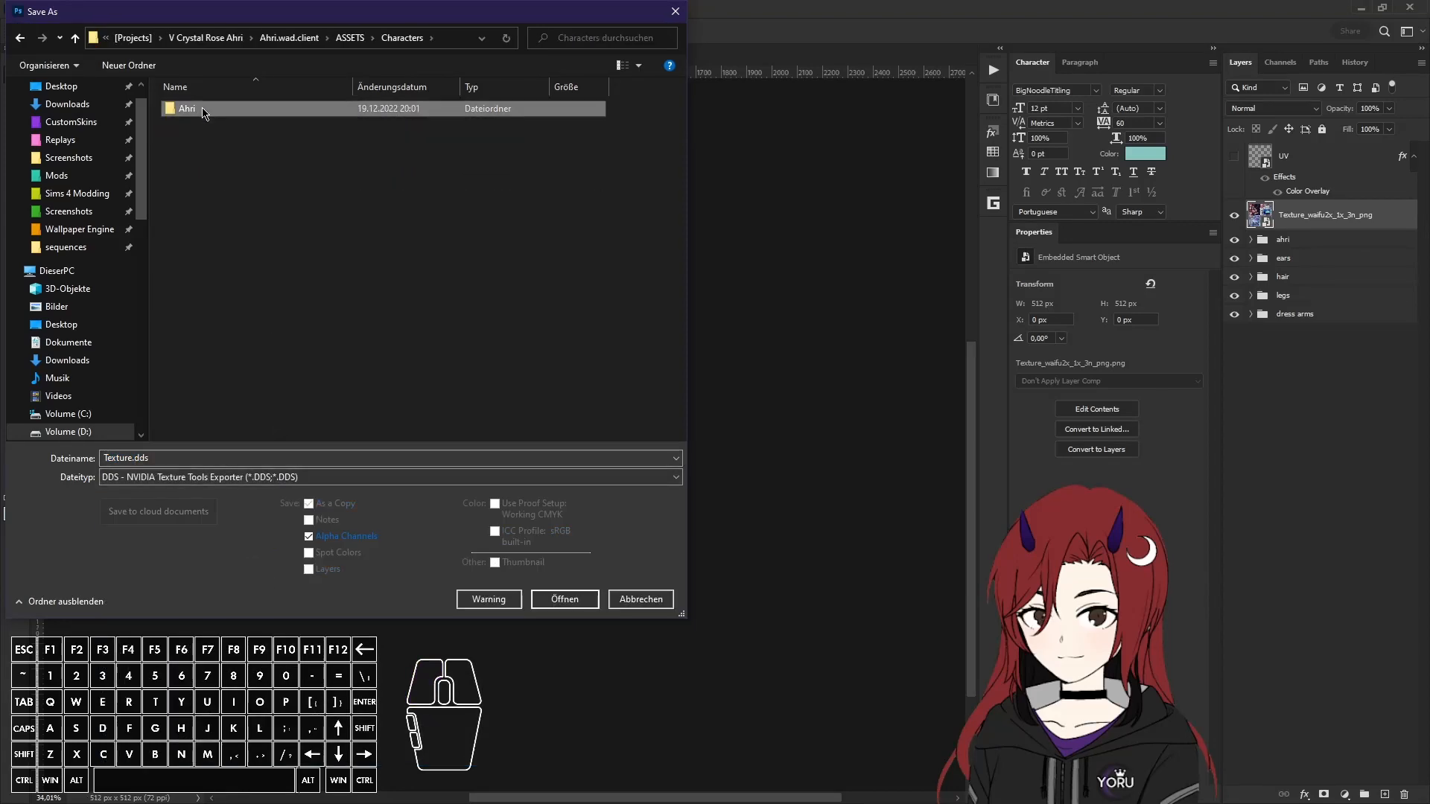
double_click(203, 108)
double_click(193, 128)
double_click(192, 109)
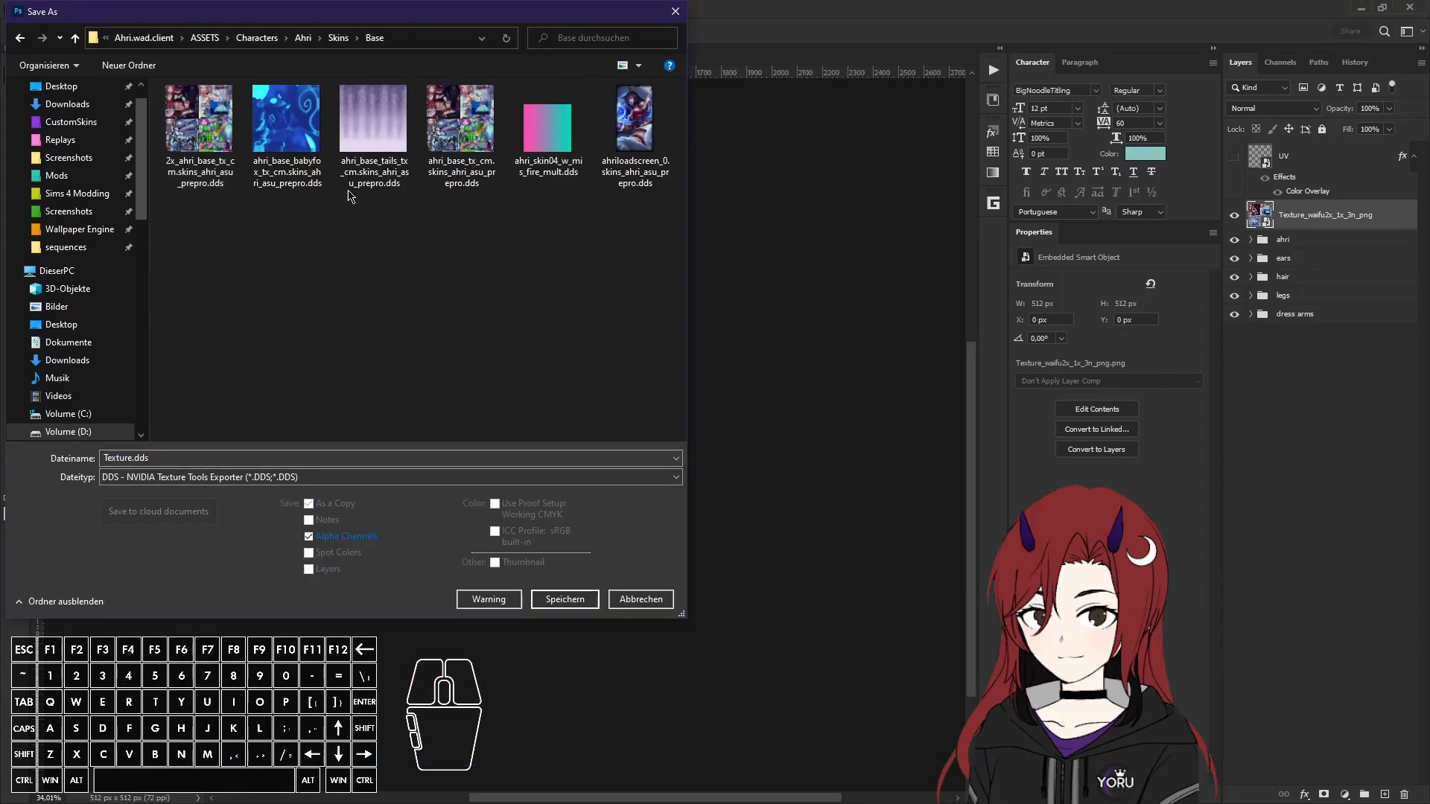
Step: Export the DDS as 4x_ahri_base_tx_cm.skins_ahri_asu_prepro.dds, keeping BC3 format and Highest compression quality
left_click(213, 151)
left_click(127, 458)
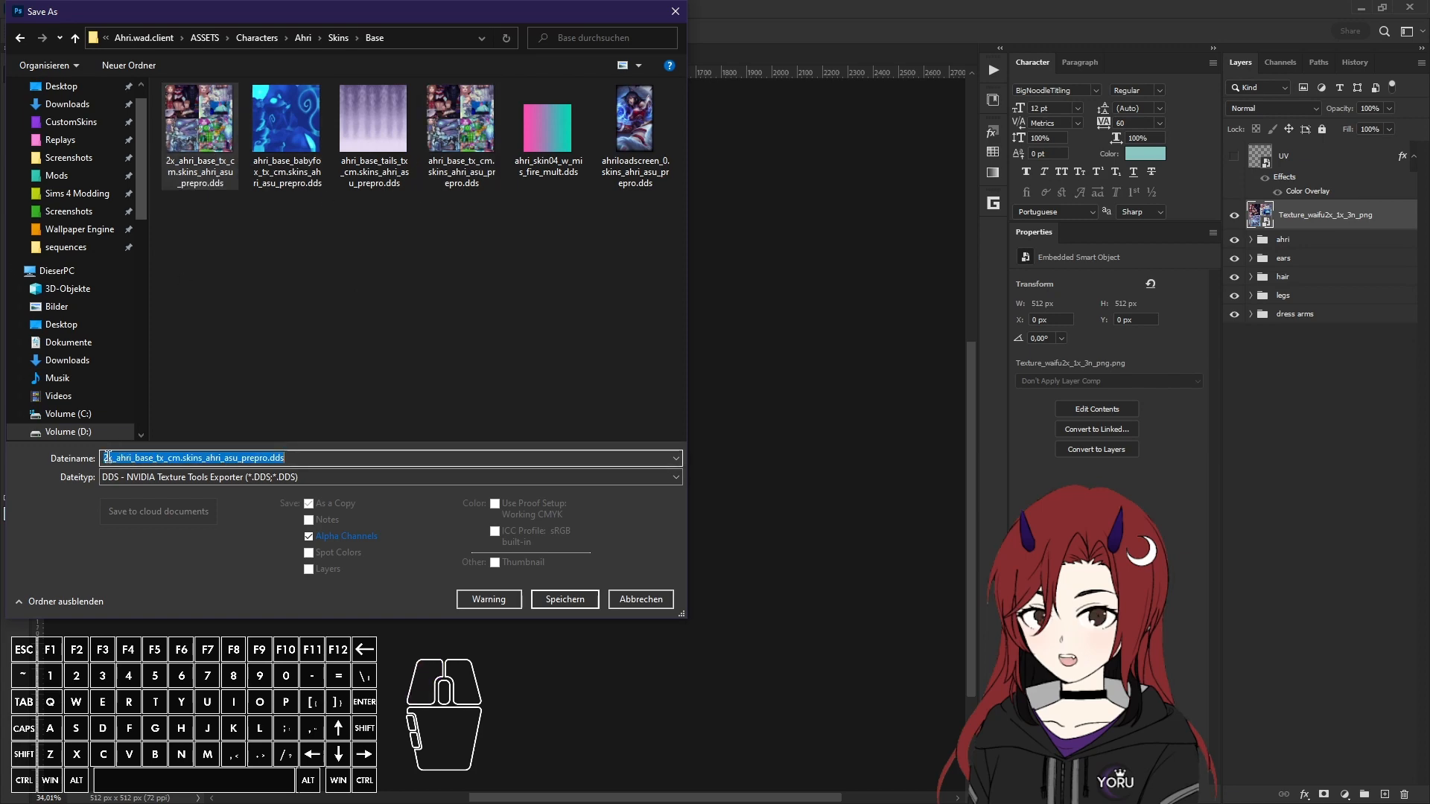
left_click(110, 458)
key("BackSpace")
type("4")
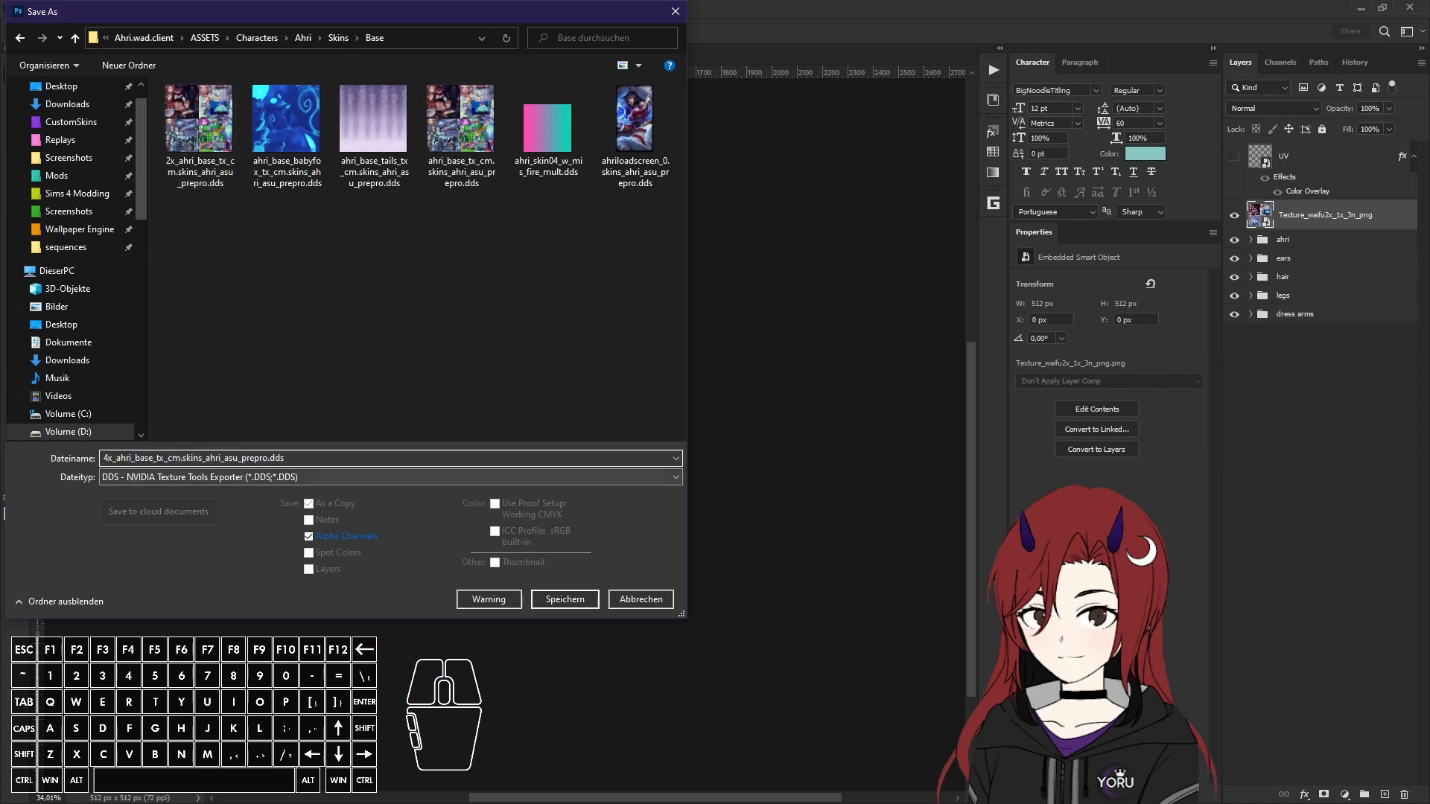
key("Return")
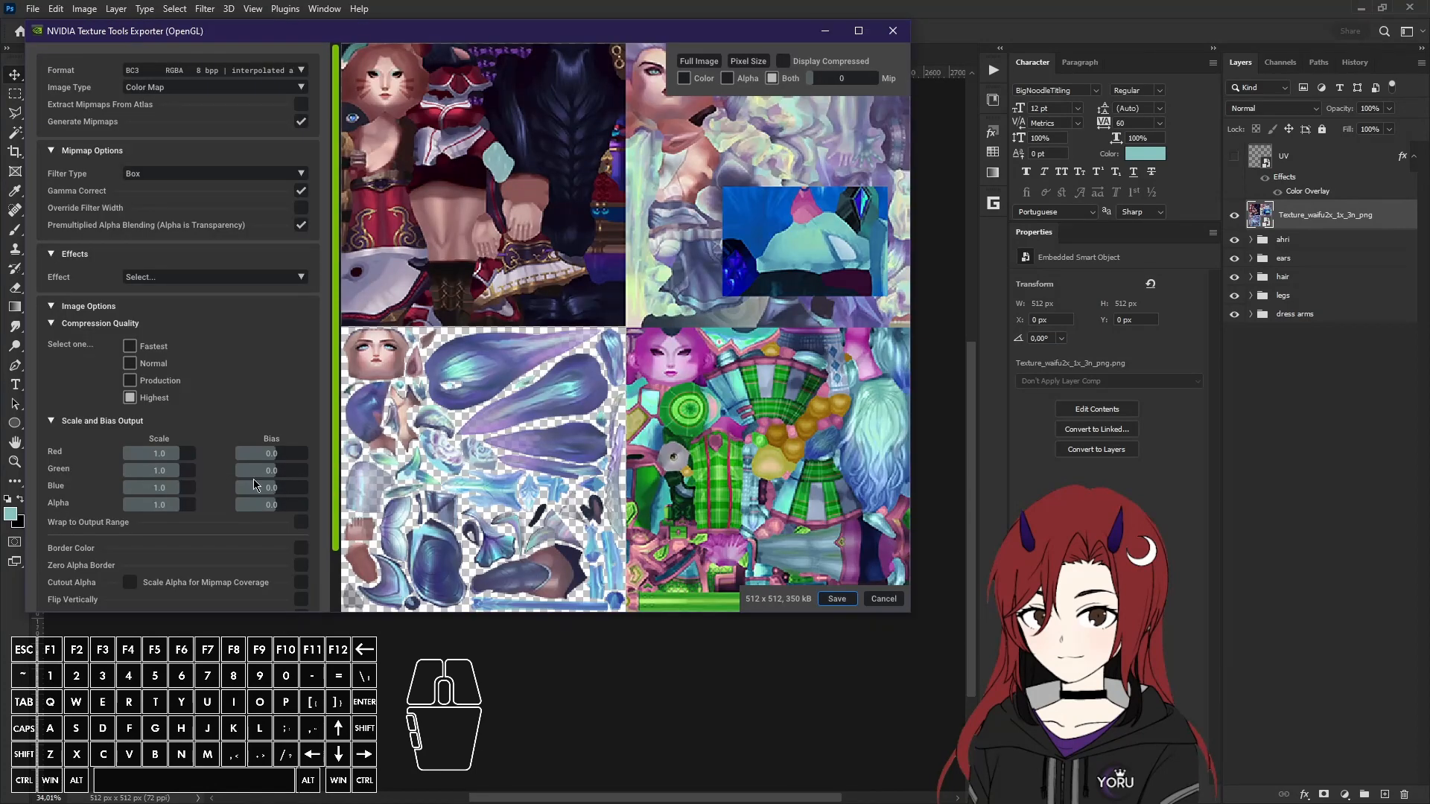
left_click(837, 599)
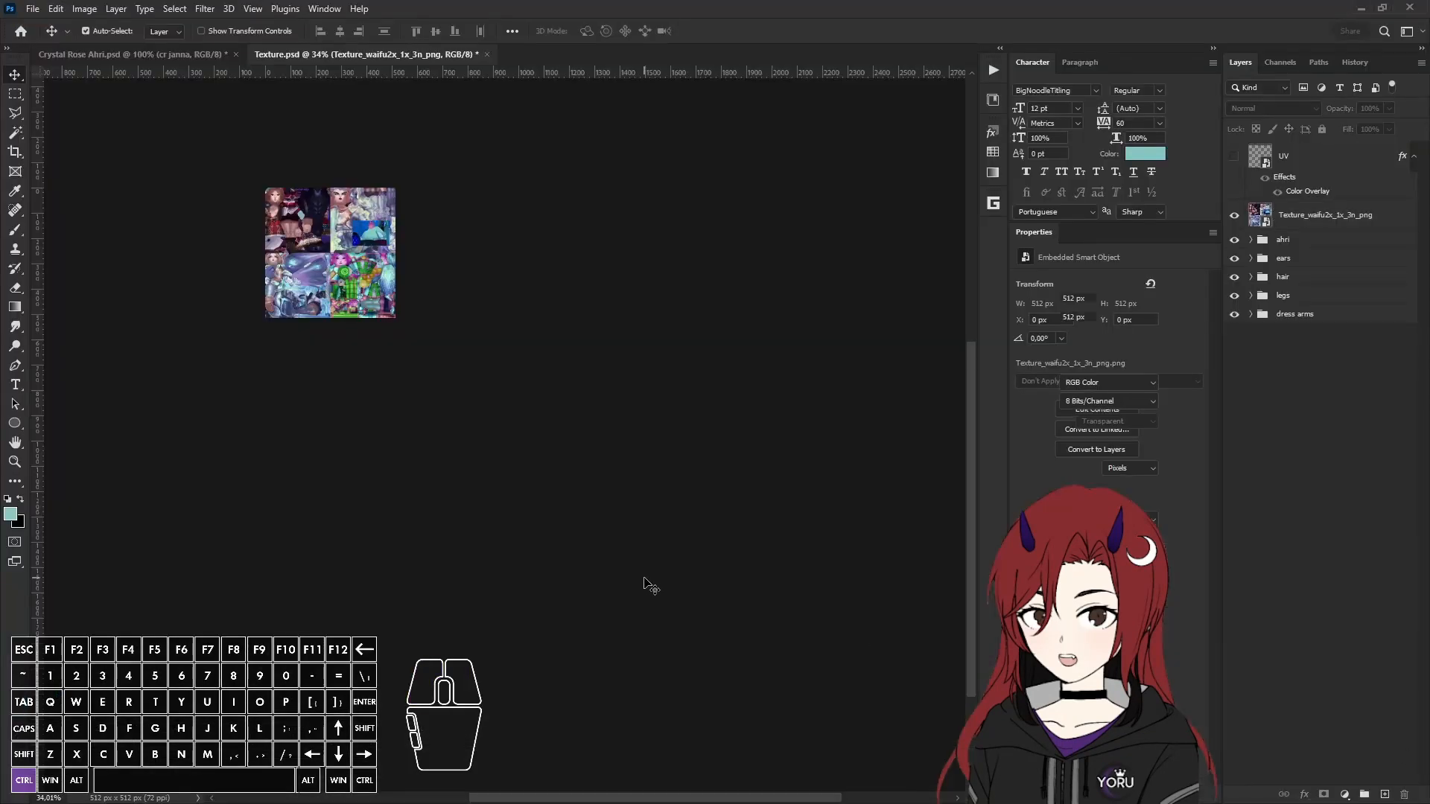
Step: Undo both image size reductions and save Texture.psd at its full 2048-pixel size
key("ctrl+z")
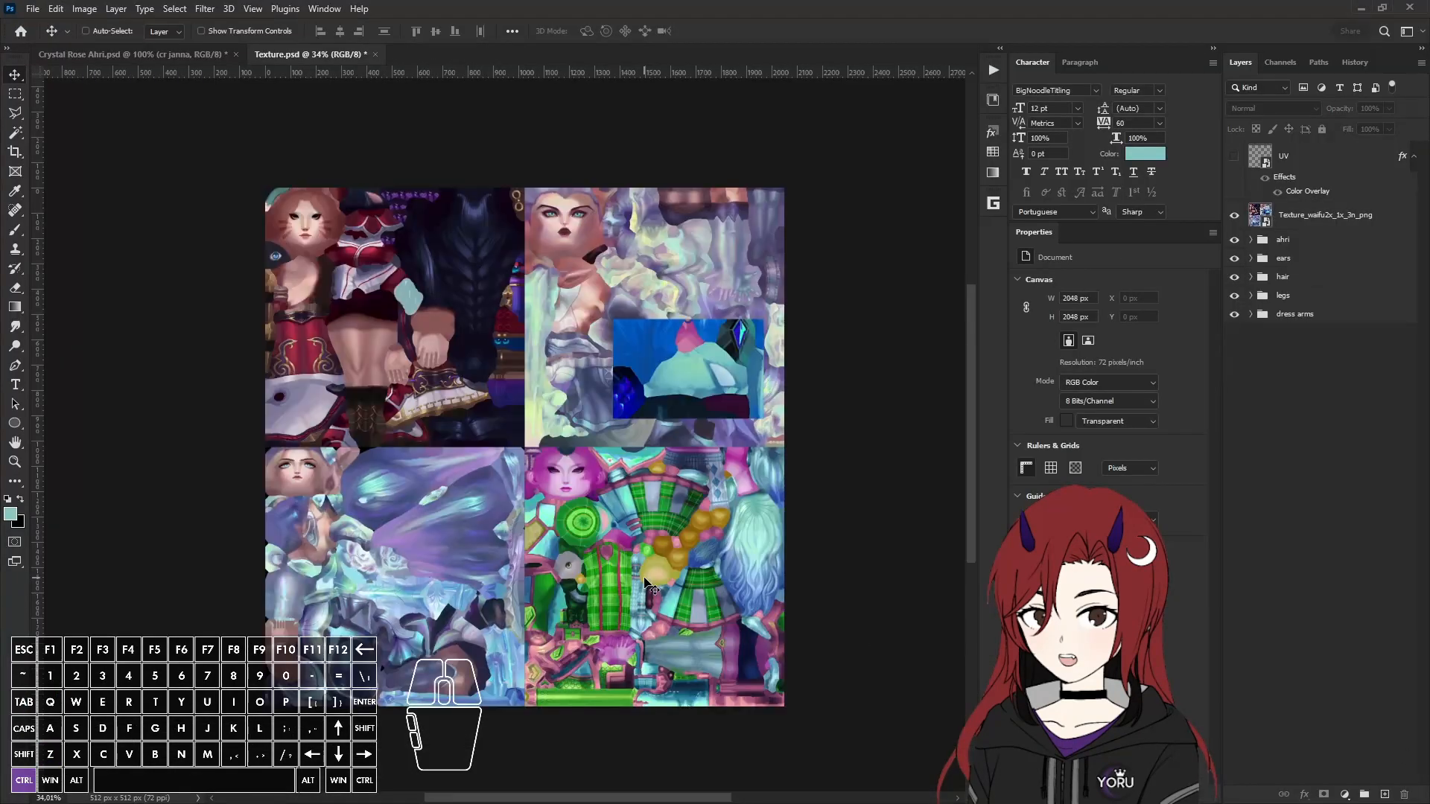
left_click(32, 8)
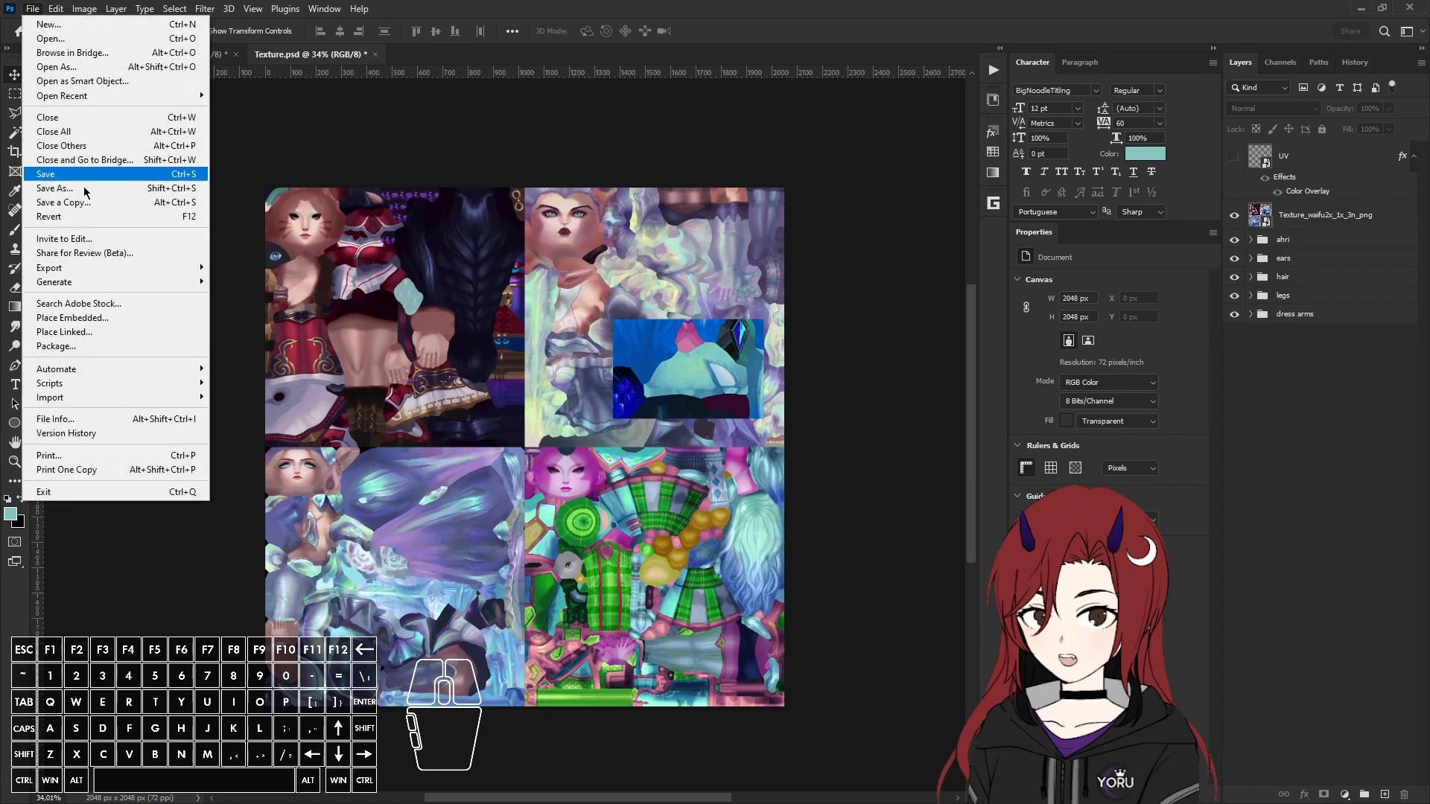
left_click(82, 175)
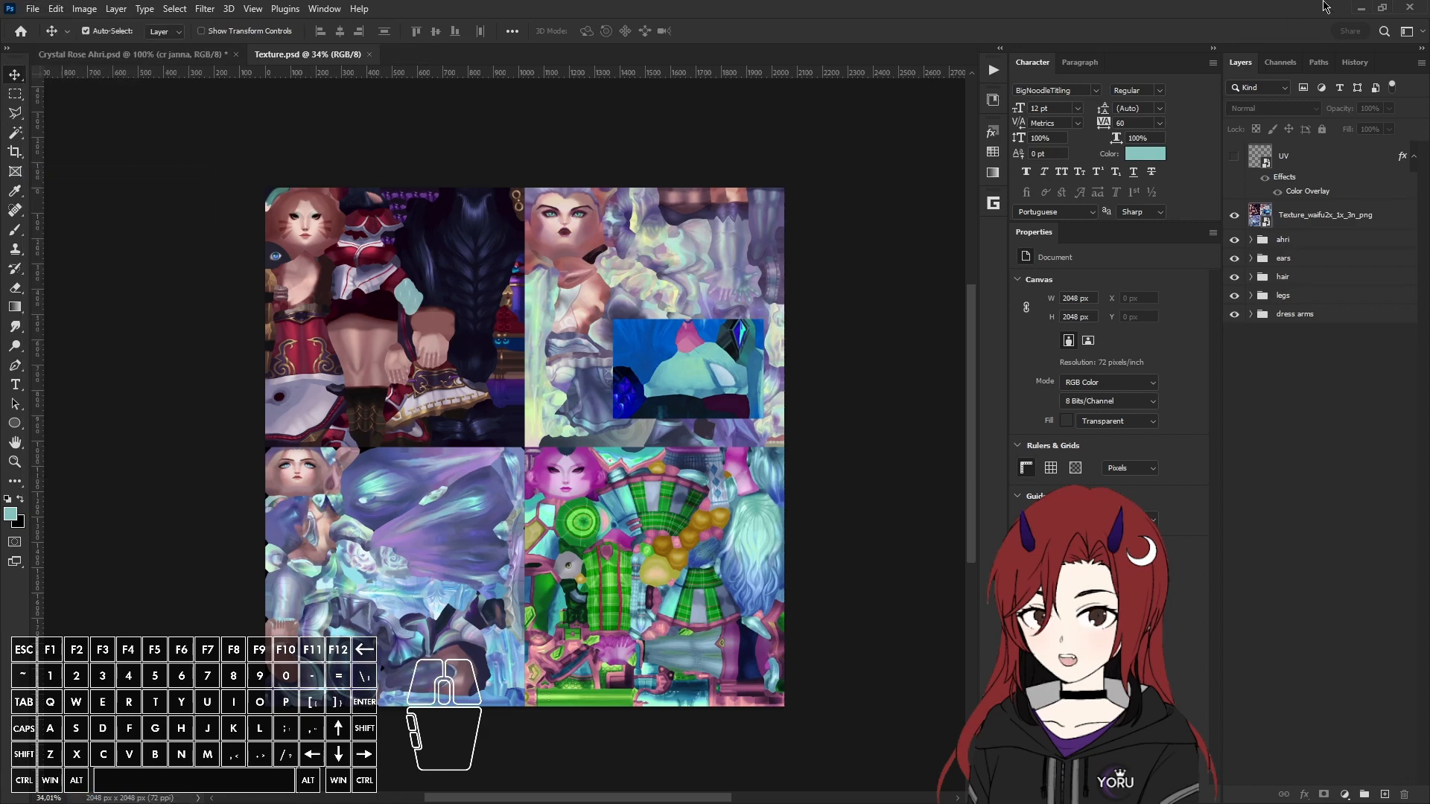
Step: In File Explorer, open Ahri.wad.client/ASSETS/Characters/Ahri/Skins/Base and check the file details of ahri_base_tx_cm.skins_ahri_asu_prepro.dds
left_click(1360, 7)
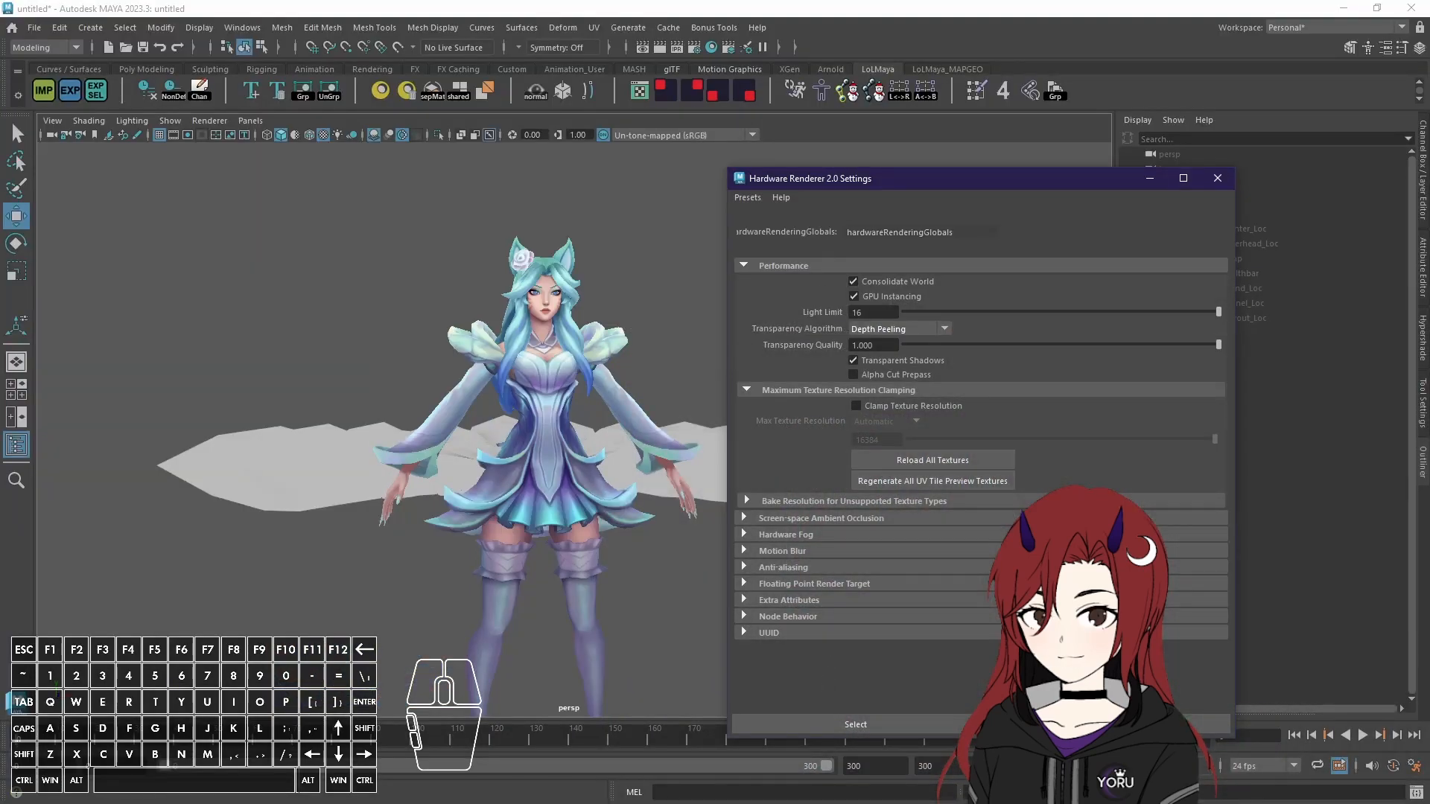
key("alt+Tab")
double_click(1008, 213)
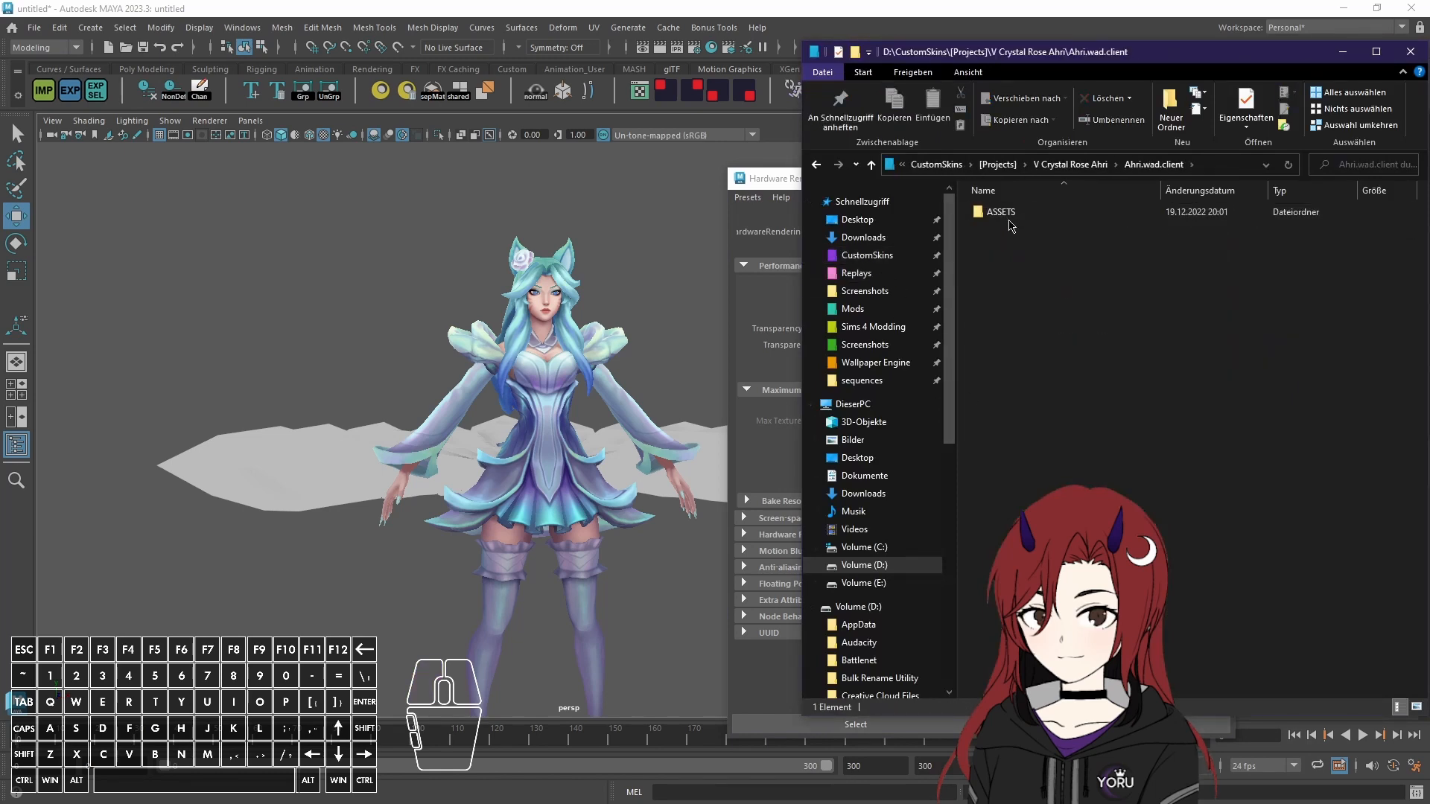
double_click(1007, 214)
double_click(1005, 214)
double_click(1002, 215)
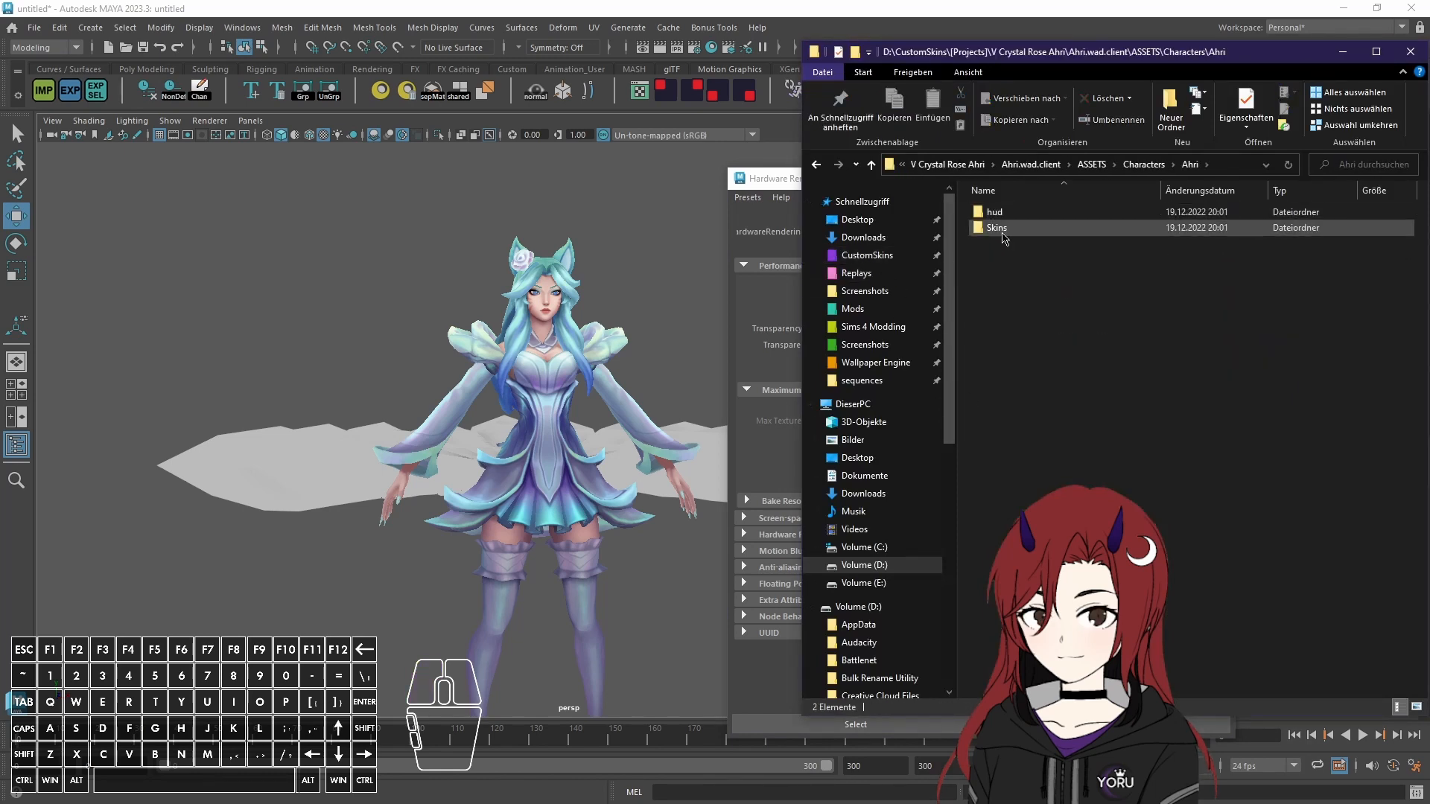
double_click(1002, 227)
double_click(997, 212)
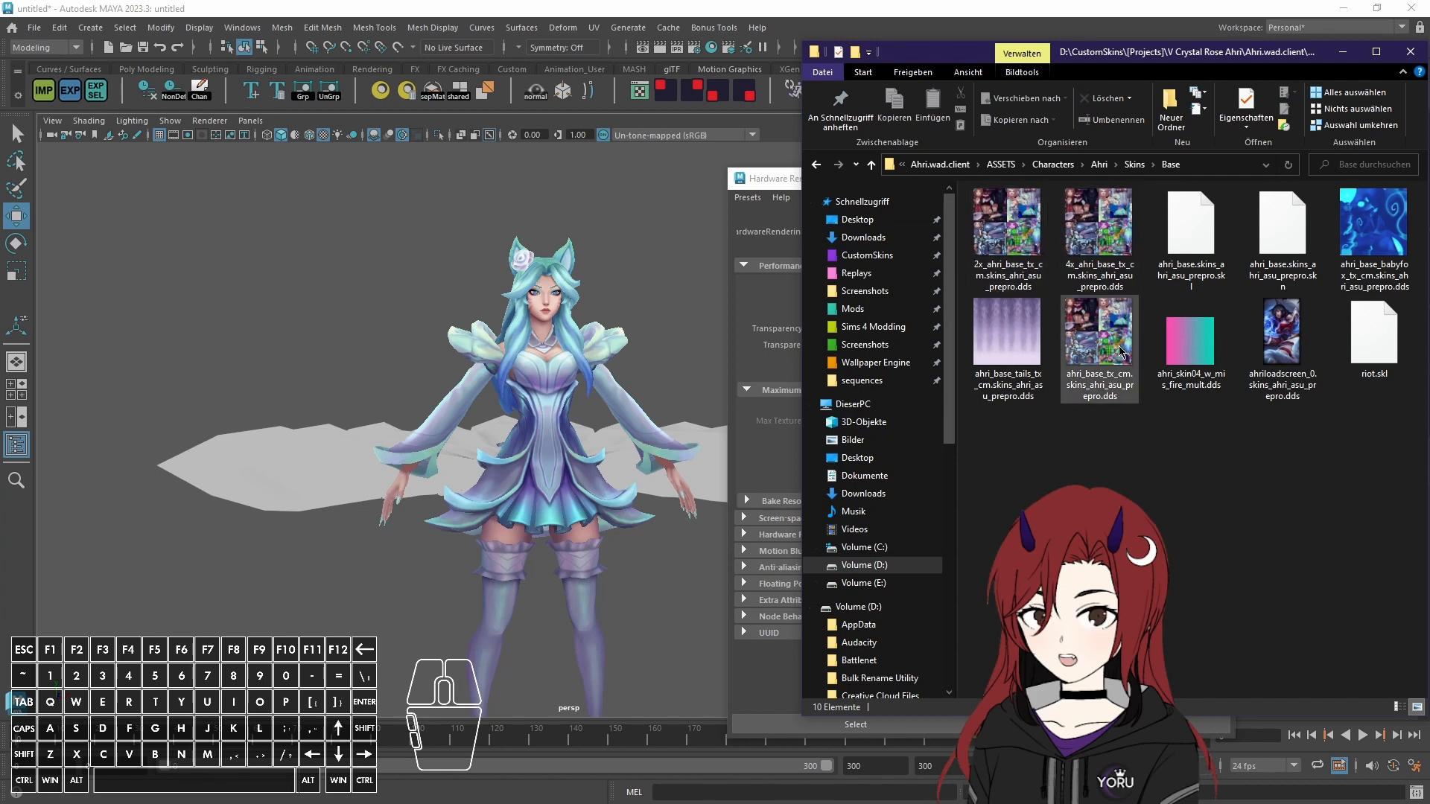
mouse_move(1118, 346)
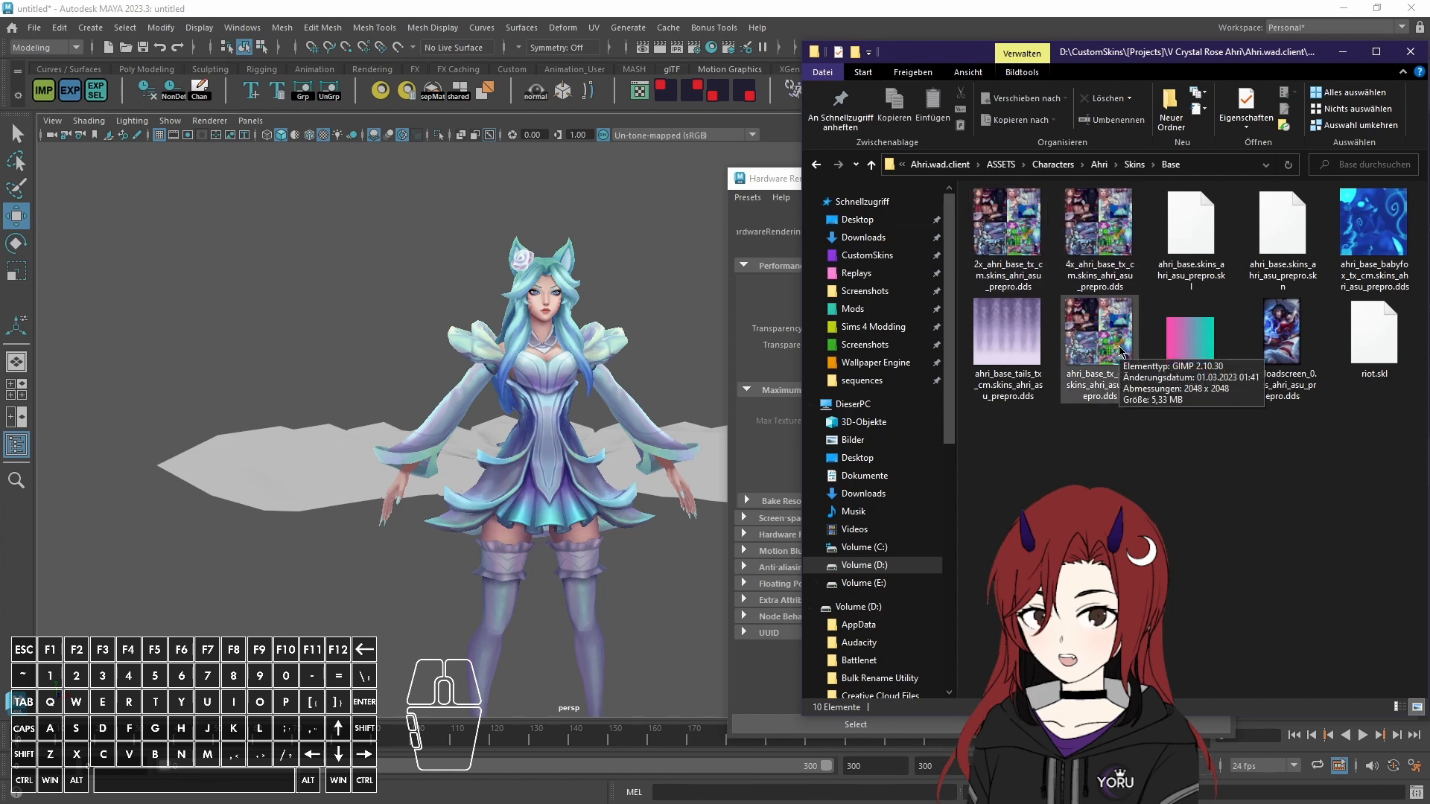